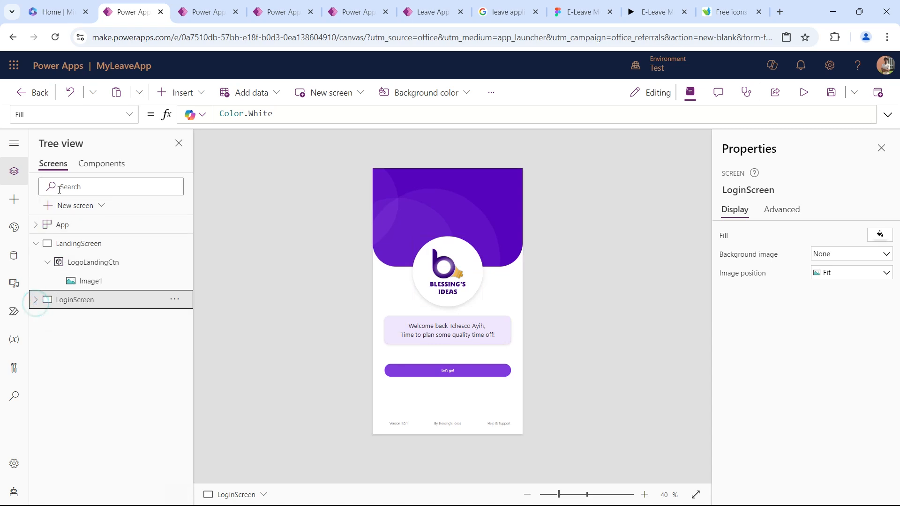
Add a new blank screen to the app and rename it HomeScreen.
click(68, 206)
click(178, 242)
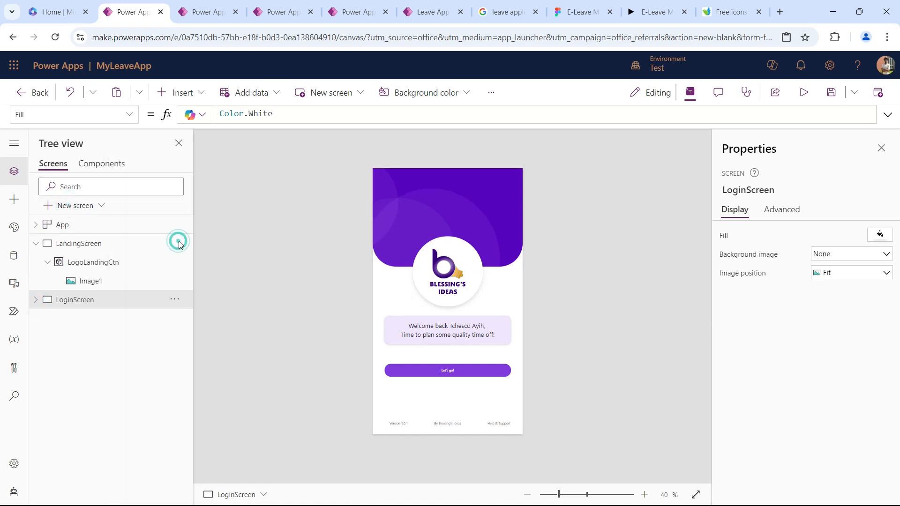
double_click(71, 319)
text(HomeScreen)
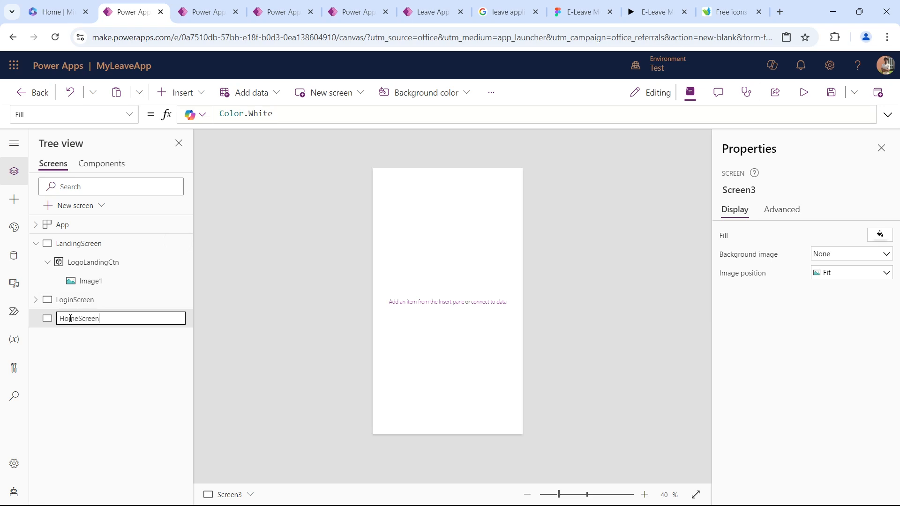
key(Return)
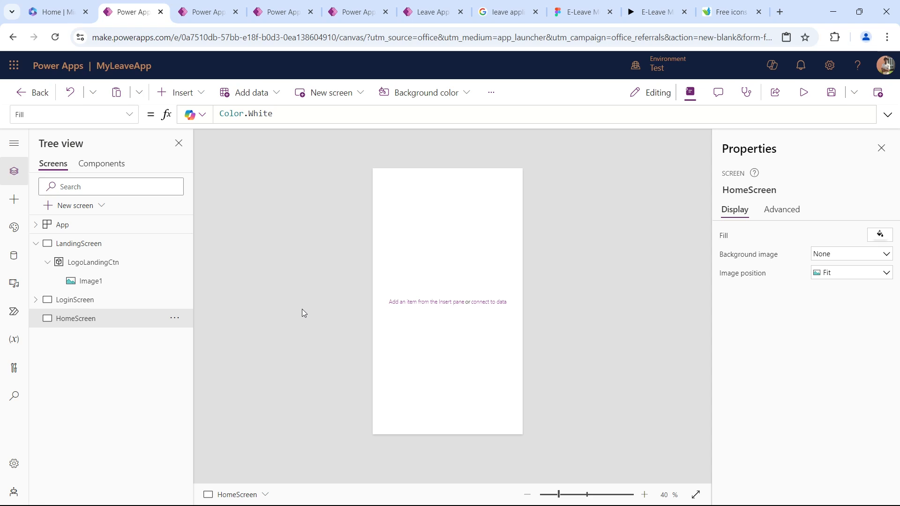
Check the home screen in the E-Leave Figma design, then copy the code of the HeadCtn container on LoginScreen in Power Apps.
click(578, 12)
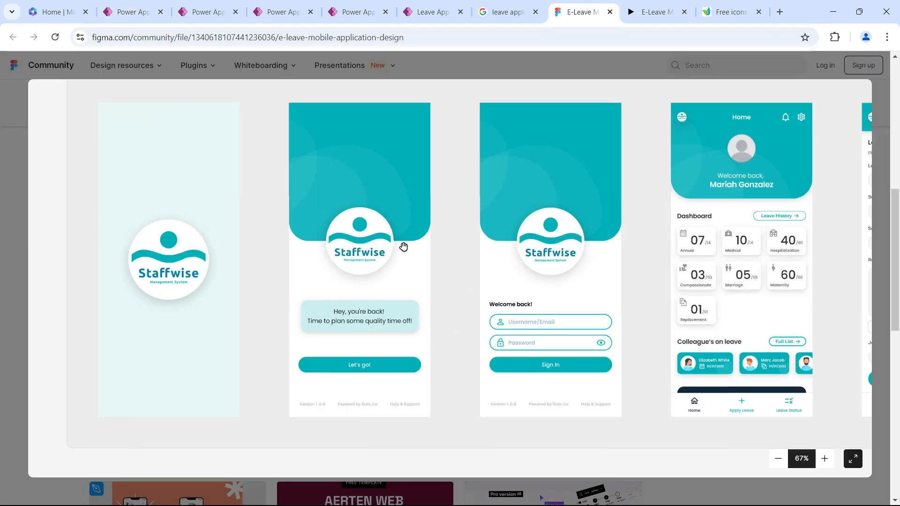
scroll(586, 282, right, 5)
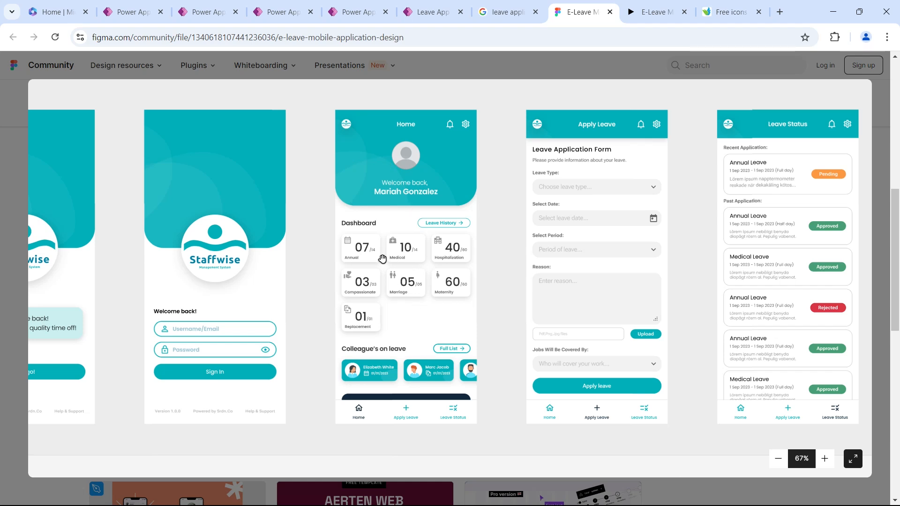
click(141, 11)
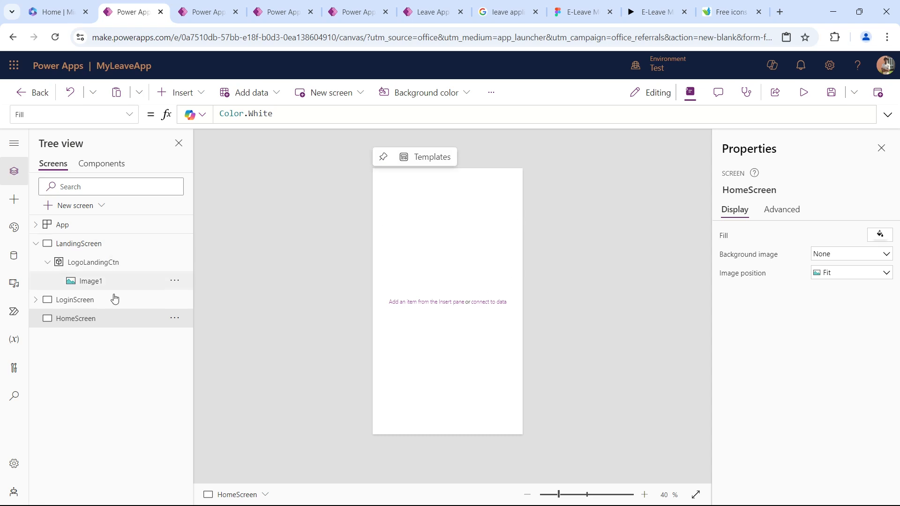
click(36, 301)
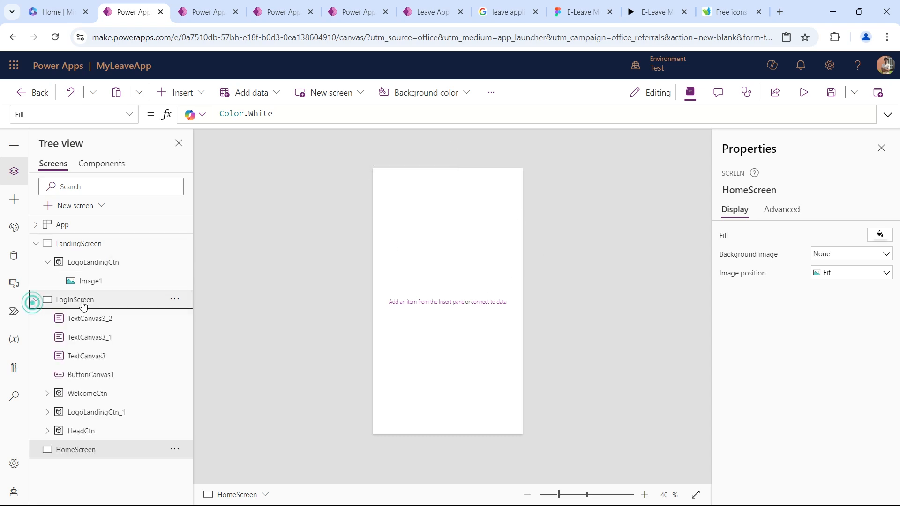
click(83, 302)
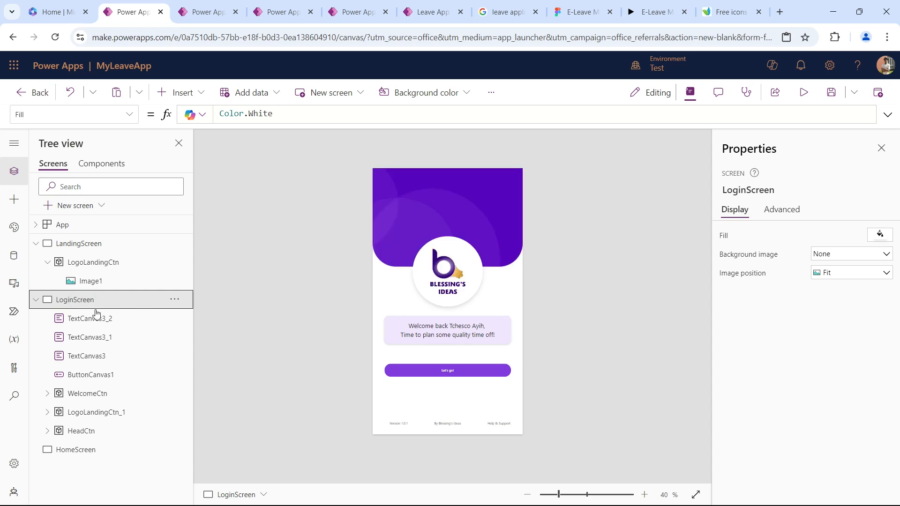
click(96, 430)
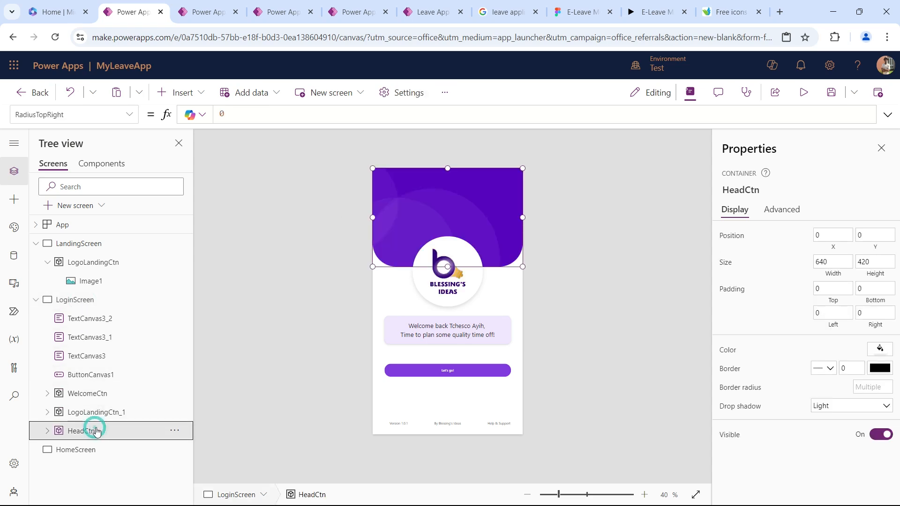
click(159, 416)
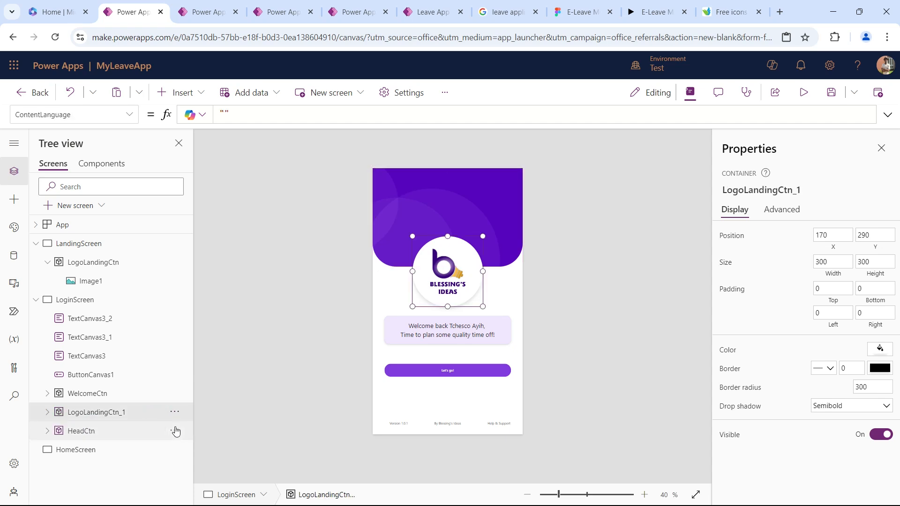
click(174, 430)
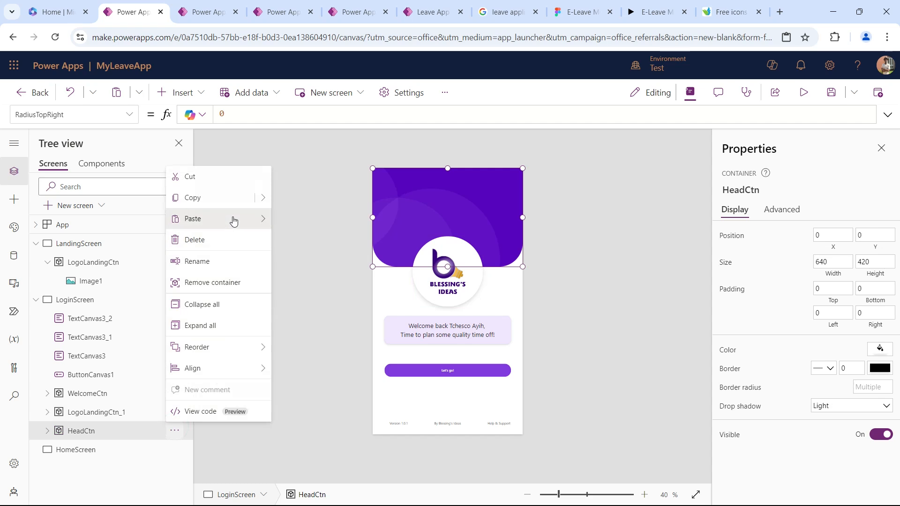
click(269, 202)
click(325, 222)
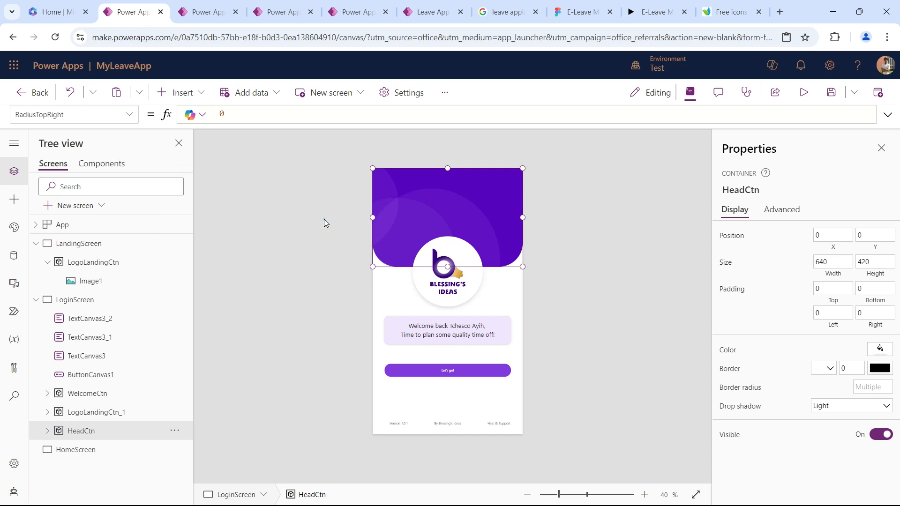
Paste the copied header container code into HomeScreen and move the container flush with the screen's upper edge at Y 0.
click(36, 300)
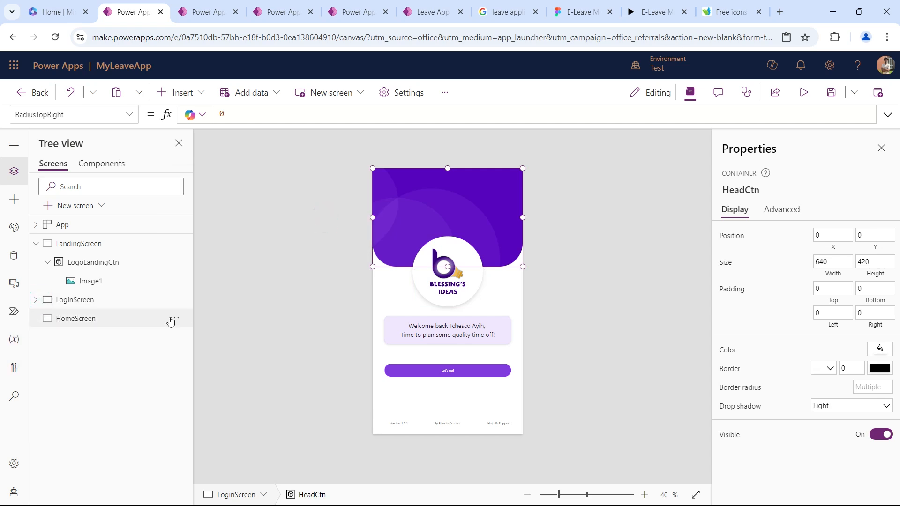
click(174, 318)
mouse_move(259, 362)
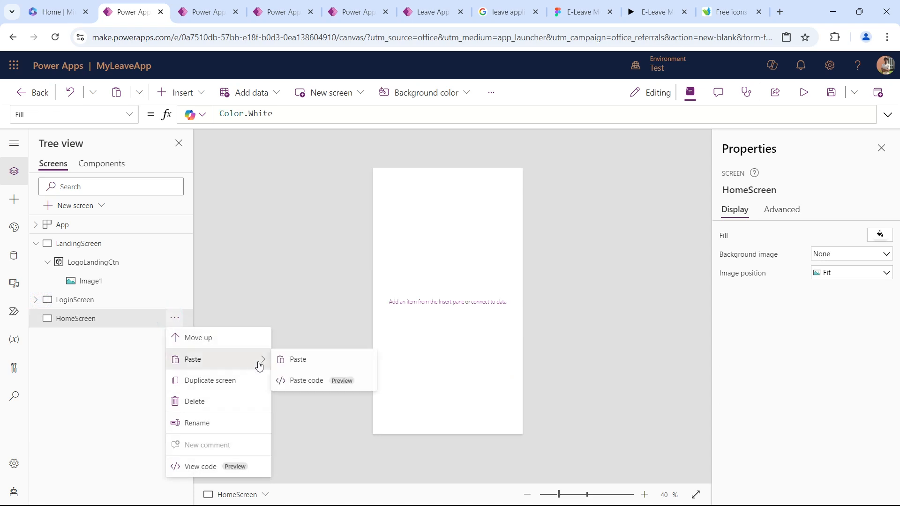
click(309, 380)
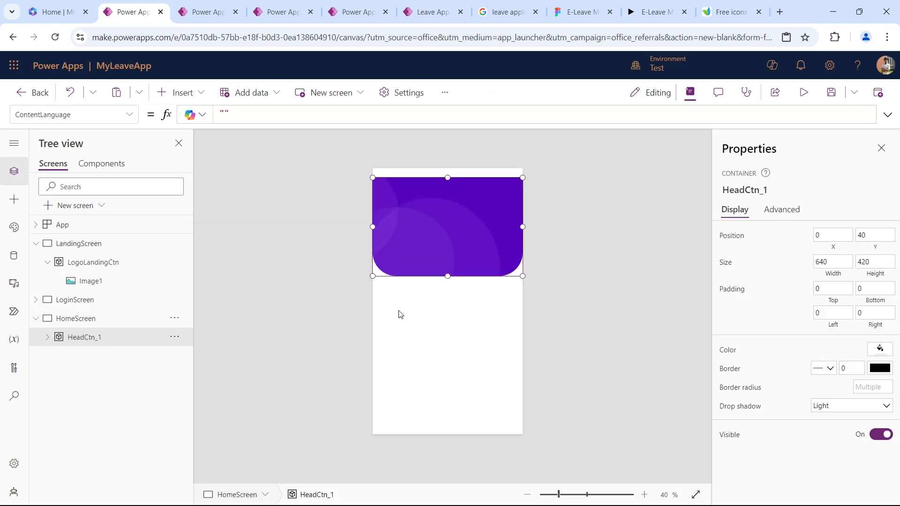
drag(457, 178, 454, 153)
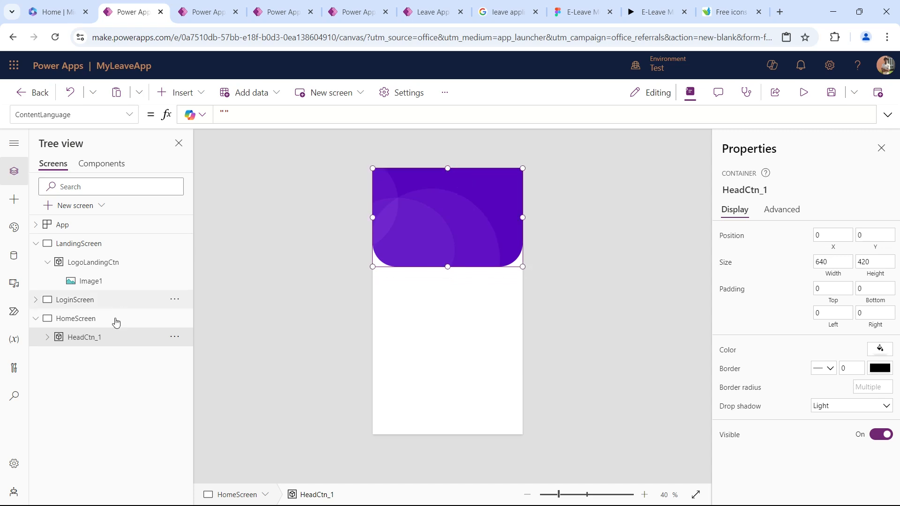
Copy the code of the logo container LogoLandingCtn_1 on LoginScreen and return to HomeScreen.
click(111, 305)
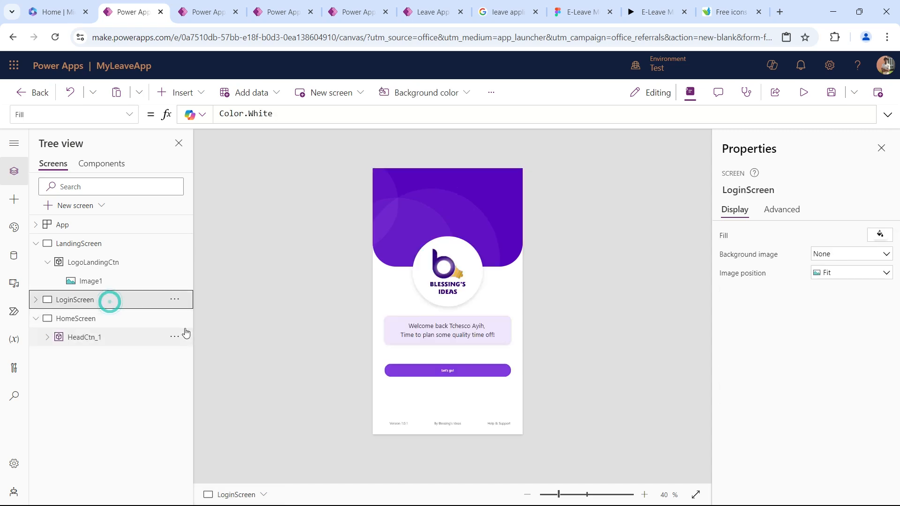
click(36, 300)
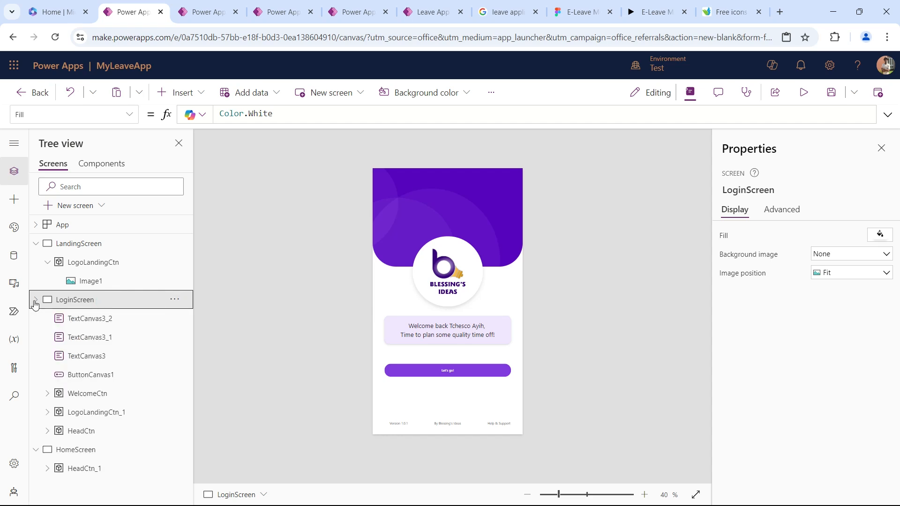
click(111, 412)
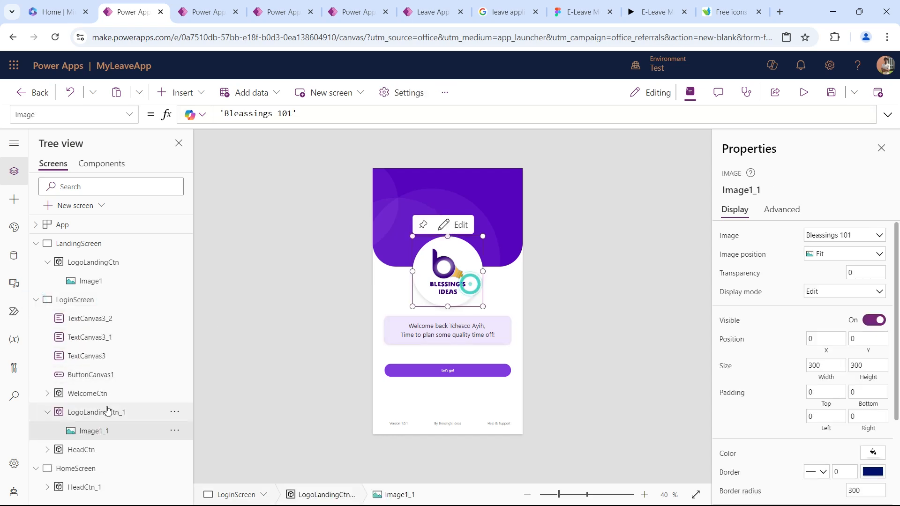
click(176, 415)
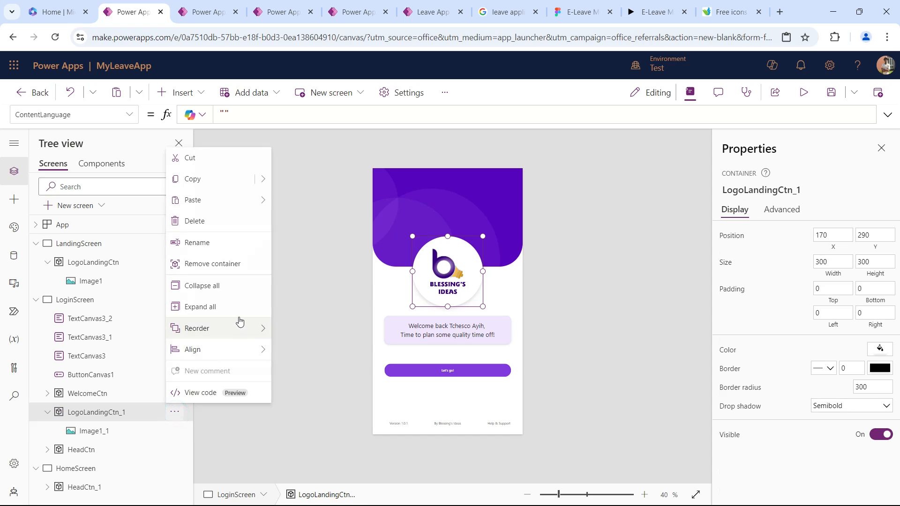
mouse_move(261, 181)
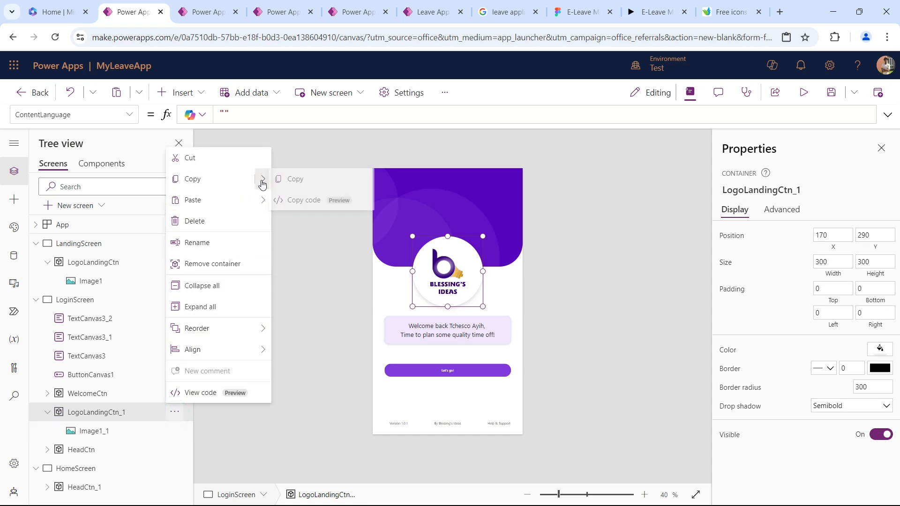
click(315, 199)
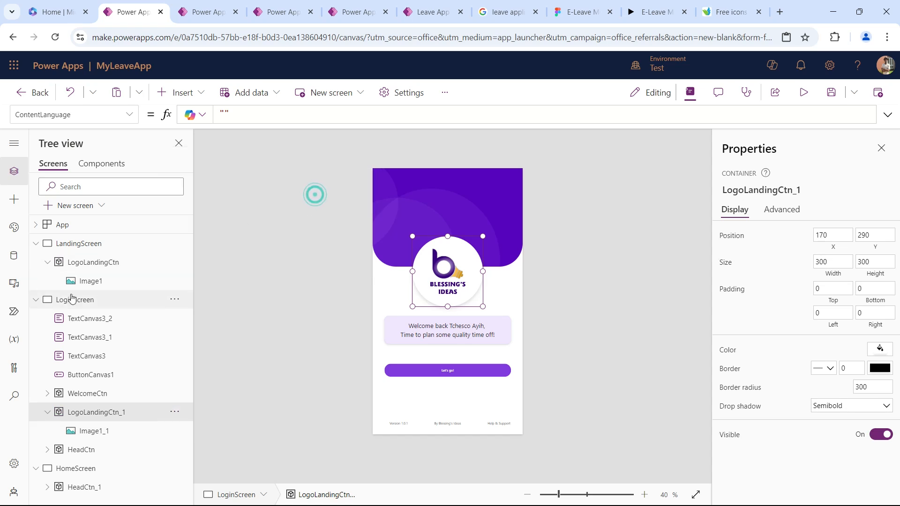
click(37, 300)
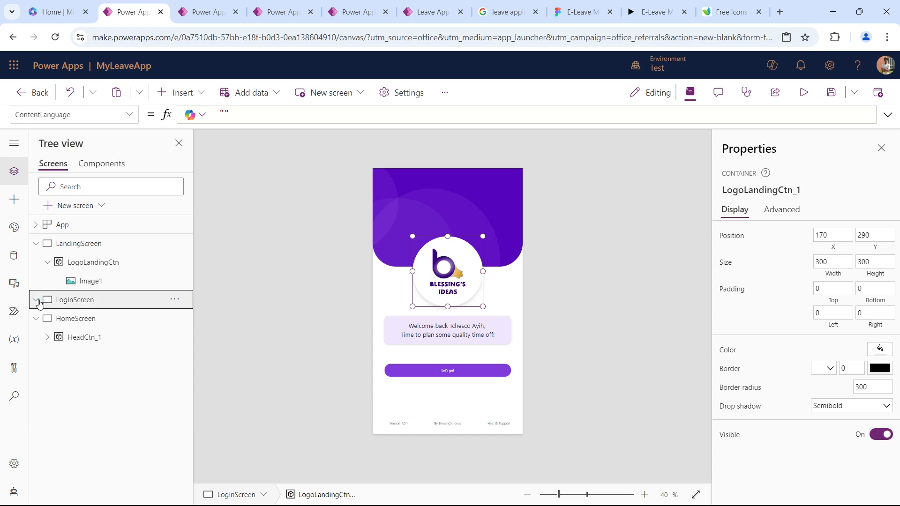
click(104, 319)
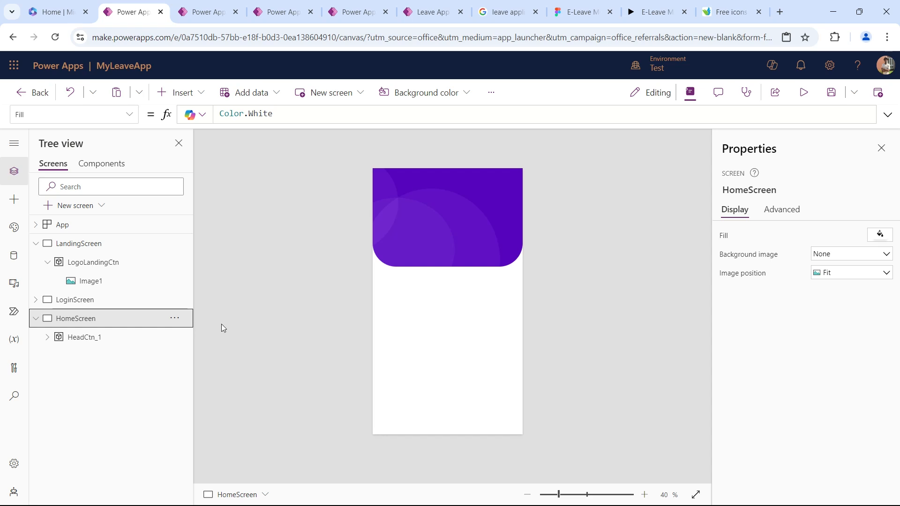
Check the header proportions in the Figma home screen design and set the height of HeadCtn_1 on HomeScreen to 290.
click(574, 13)
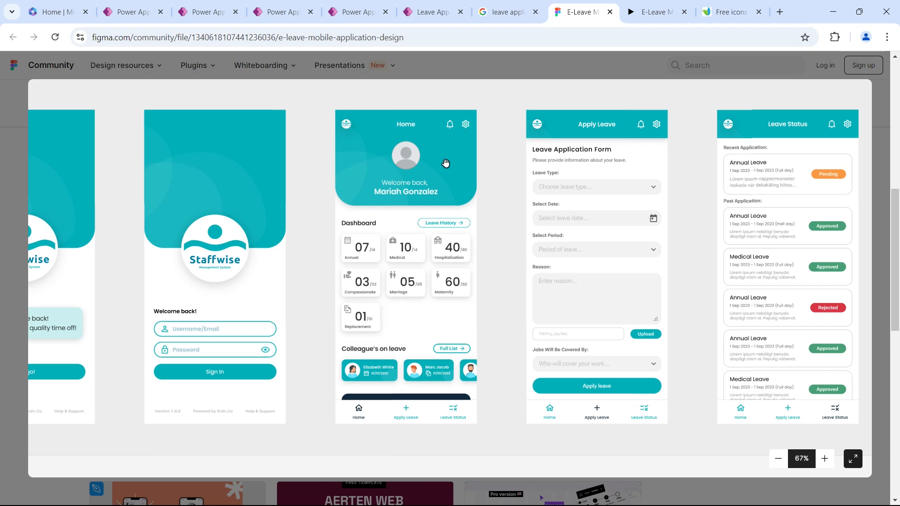
click(131, 12)
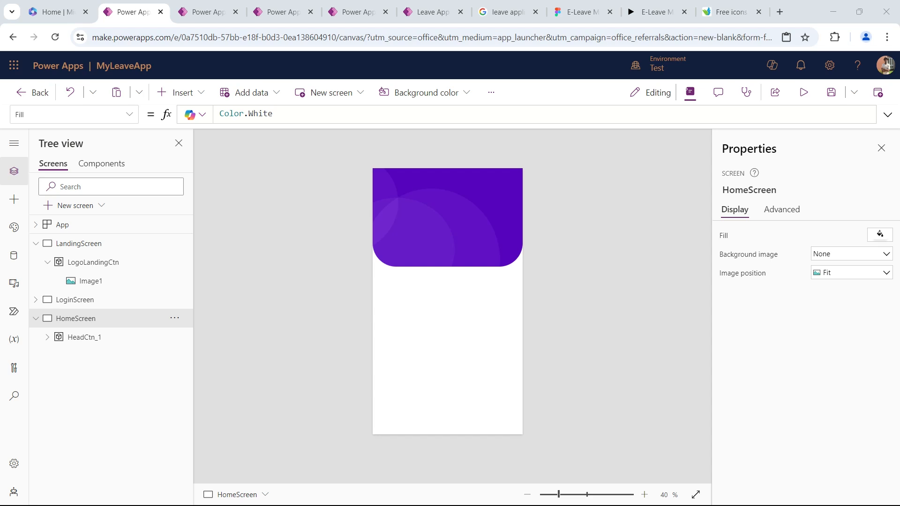
click(117, 337)
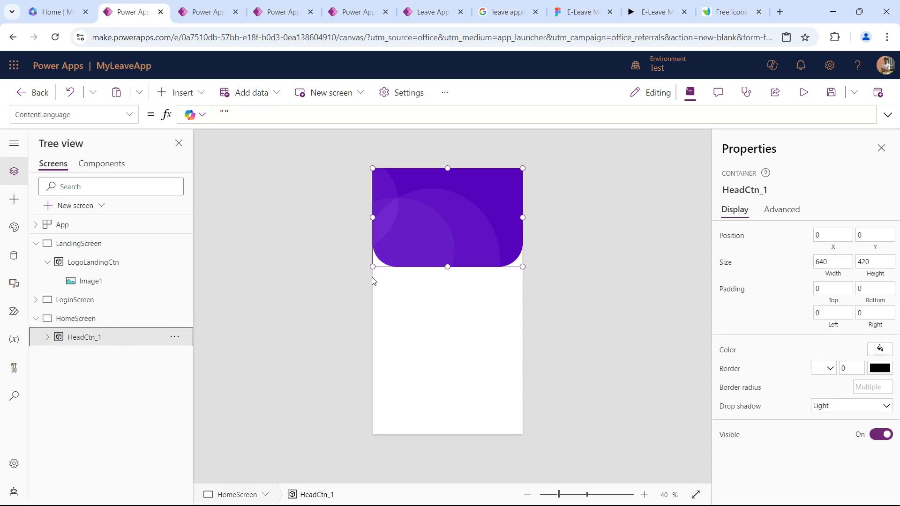
click(874, 264)
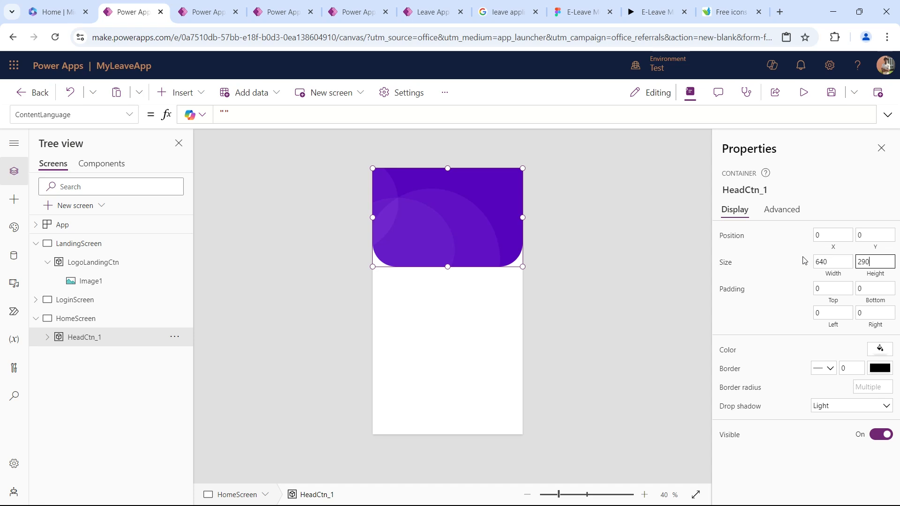
text(290)
key(Tab)
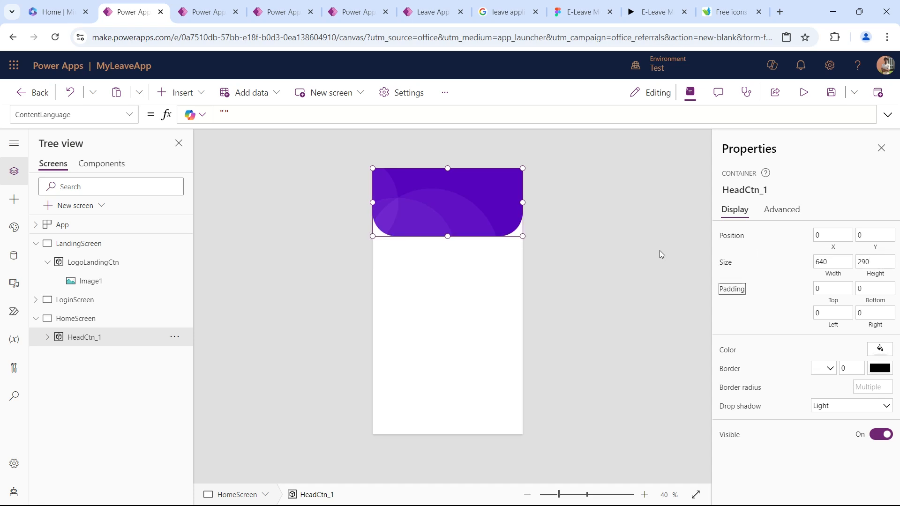
Shrink the cover image Image2_1 inside HeadCtn_1 to a height of 290 so it fits the container.
click(46, 338)
click(89, 359)
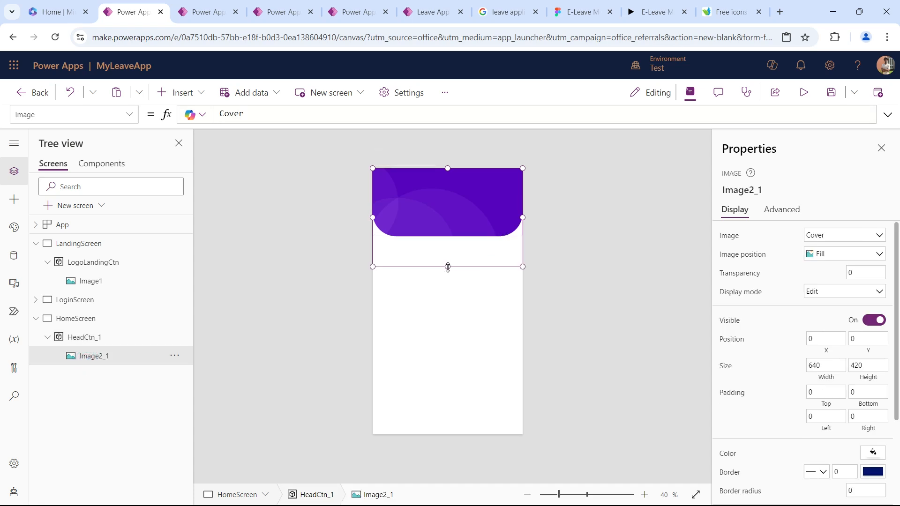
drag(448, 266, 449, 247)
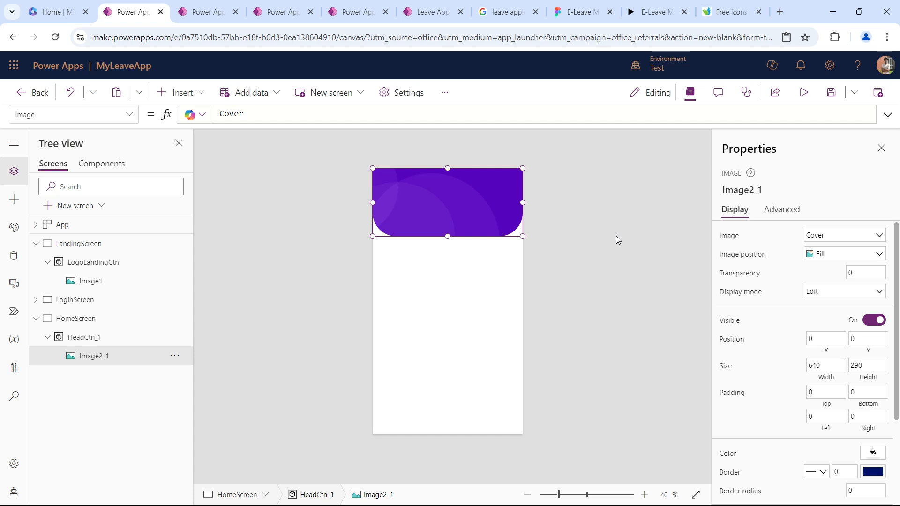
Insert an Image control into HeadCtn_1 and place it at the header's left edge.
click(113, 337)
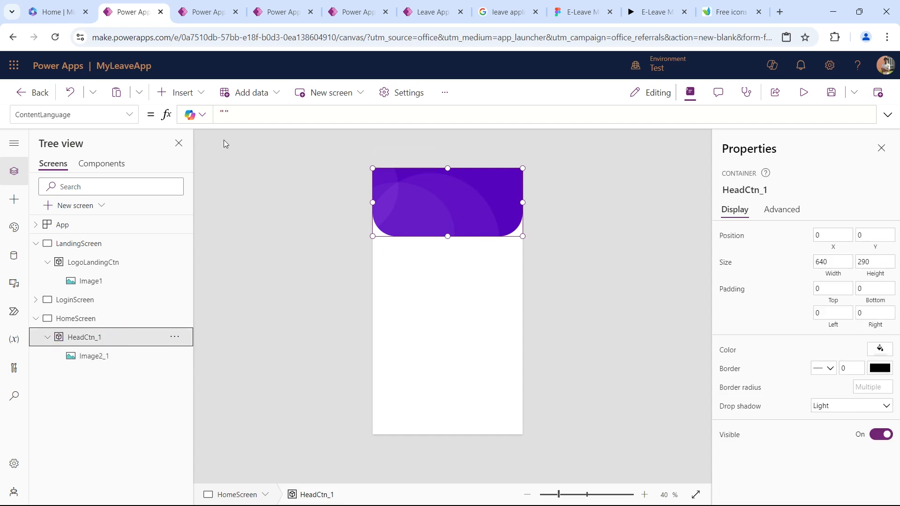
click(170, 91)
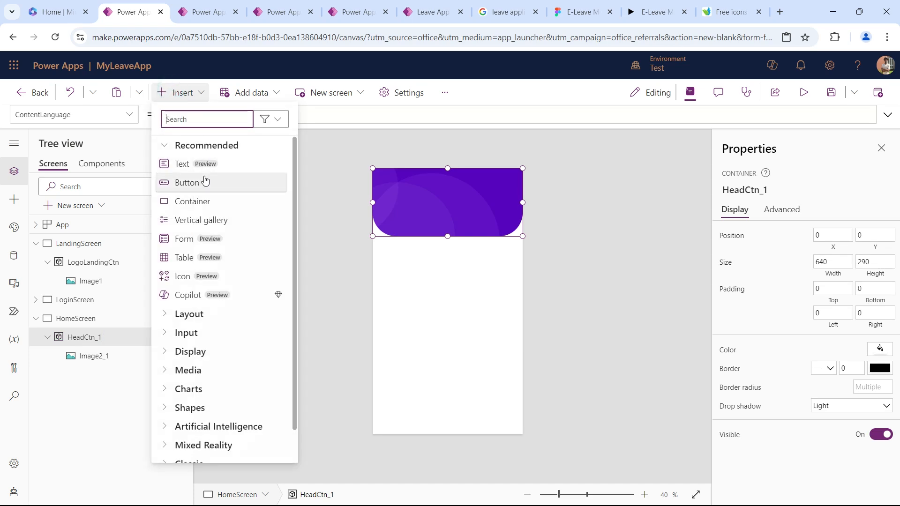
text(im)
click(212, 199)
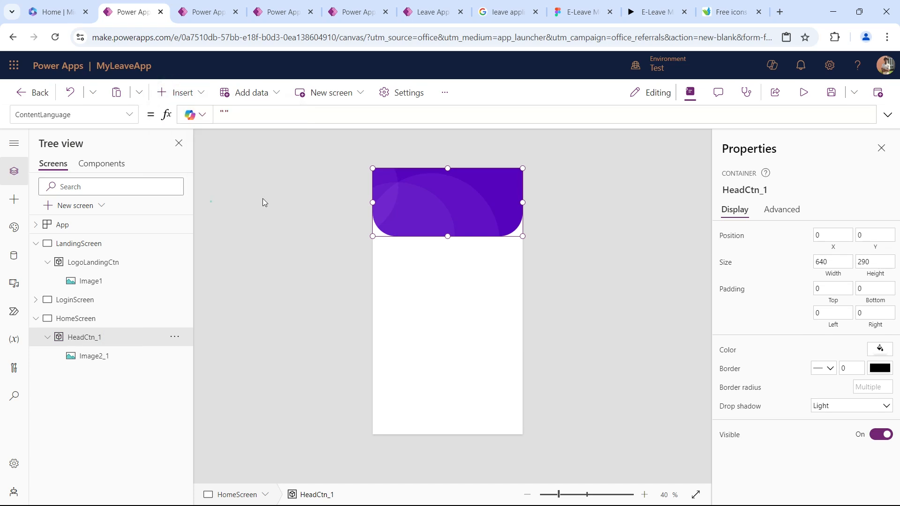
drag(396, 197, 387, 198)
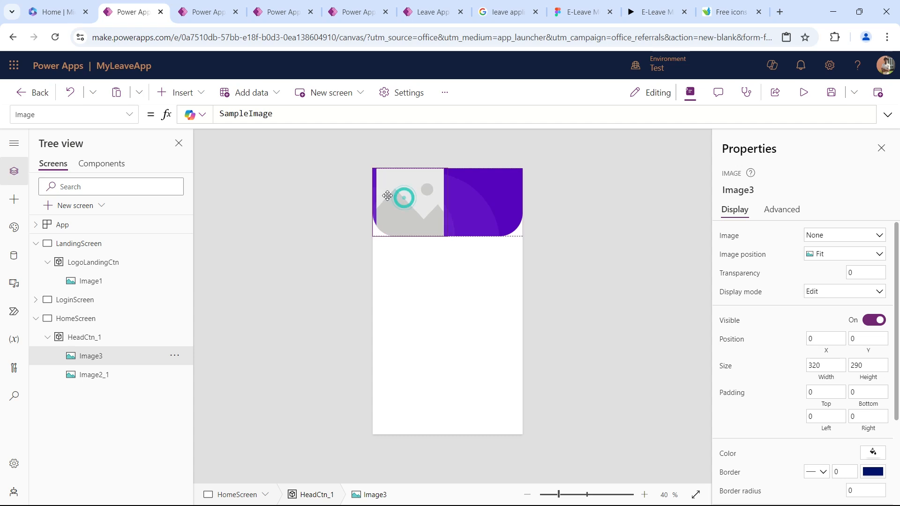
Check the logo in the Figma home header and shrink Image3 to about 72 by 92 near the header's upper-left corner.
click(581, 12)
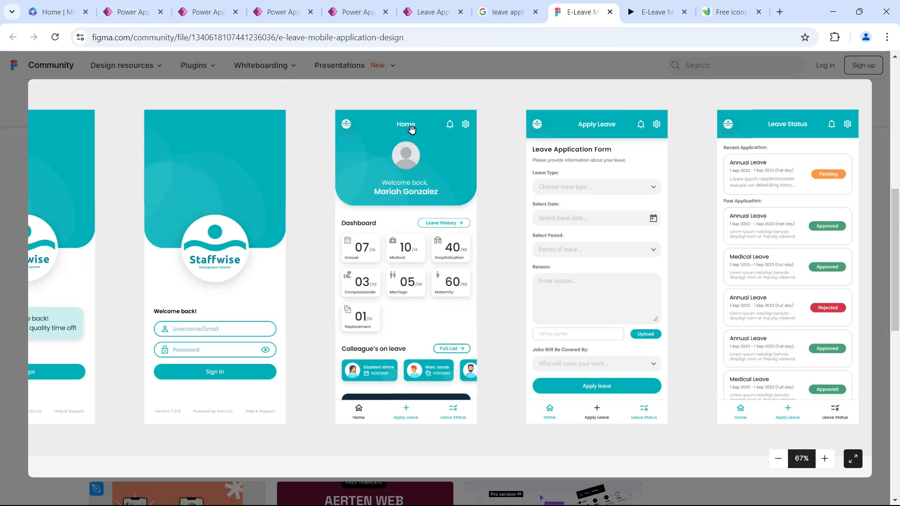
click(132, 14)
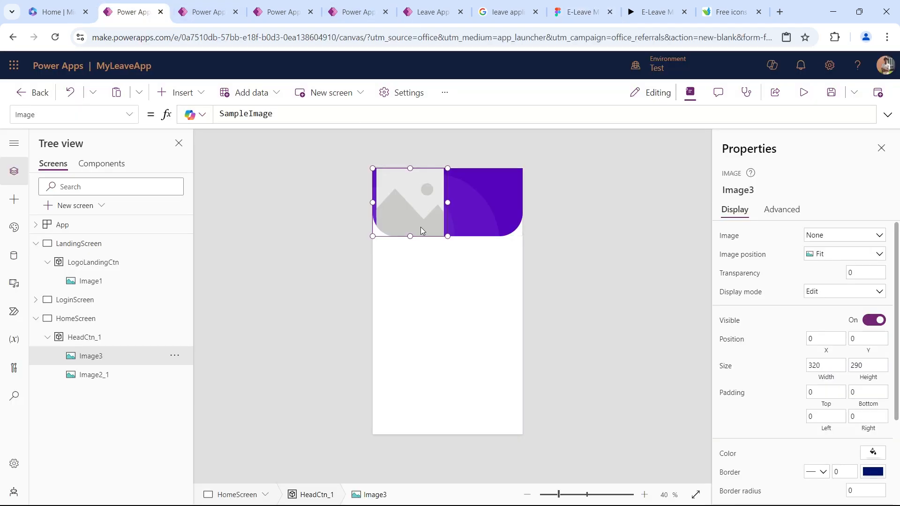
drag(433, 207, 386, 184)
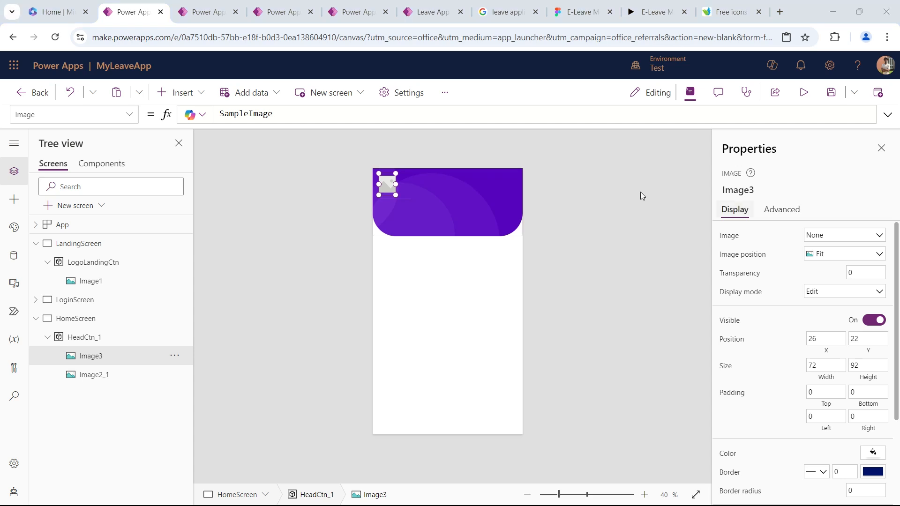
click(385, 184)
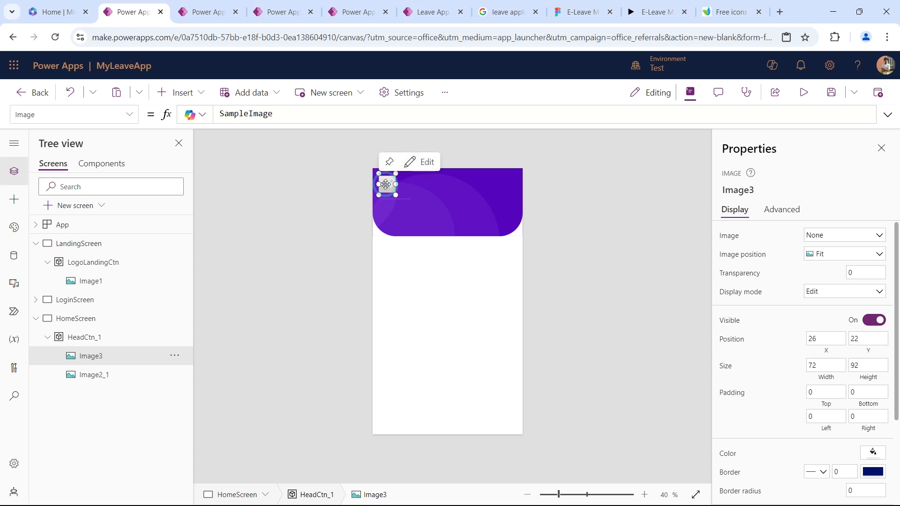
Set the width and height of Image3 to 40 each.
click(730, 363)
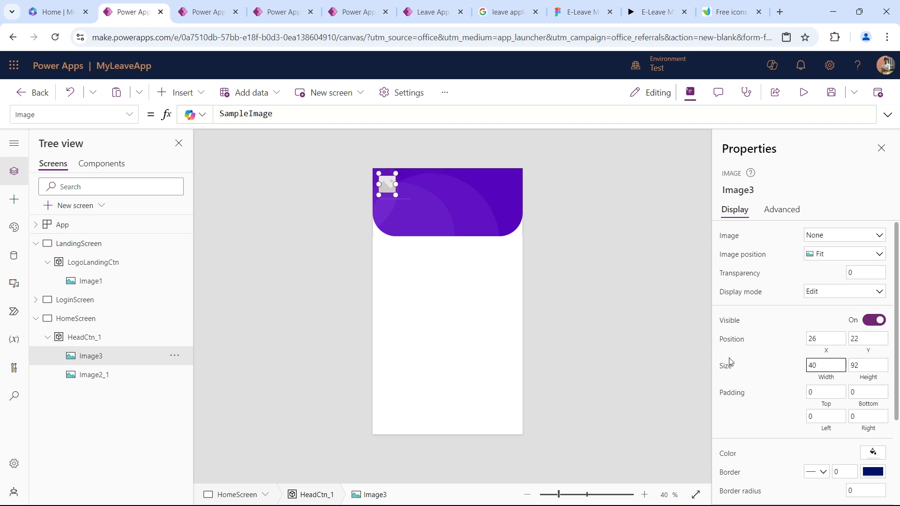
key(Tab)
text(40)
key(Tab)
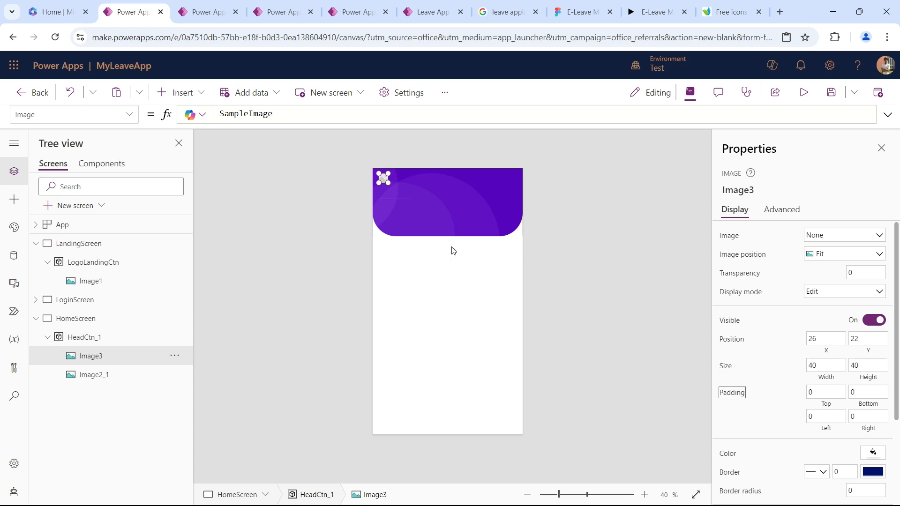
Position Image3 at X 31 and Y 31 inside the header container.
click(827, 338)
text(31)
key(Tab)
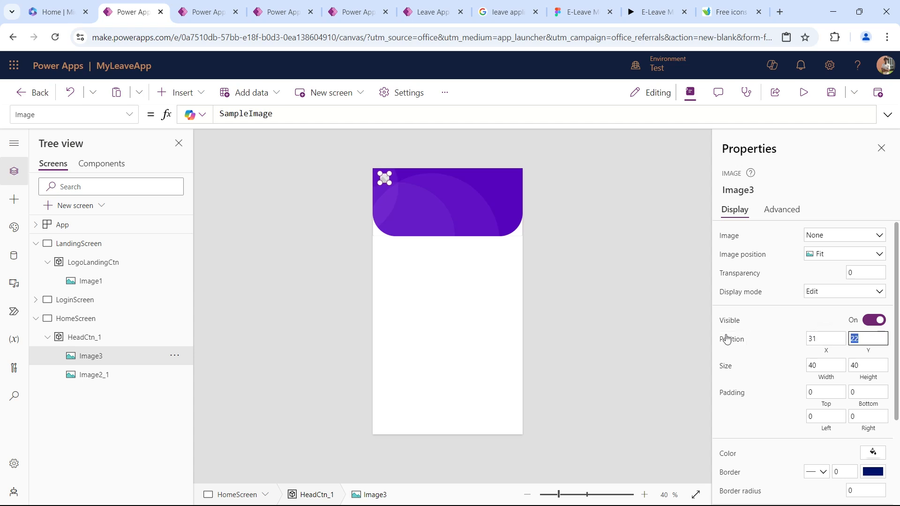
text(31)
click(725, 365)
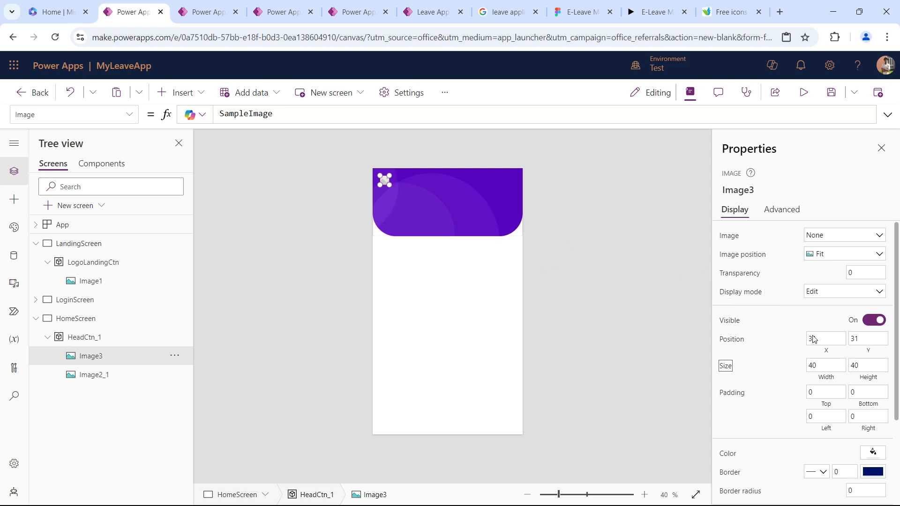
Assign the uploaded Bleassings 101 picture to Image3 and round it with a border radius of 40.
click(838, 240)
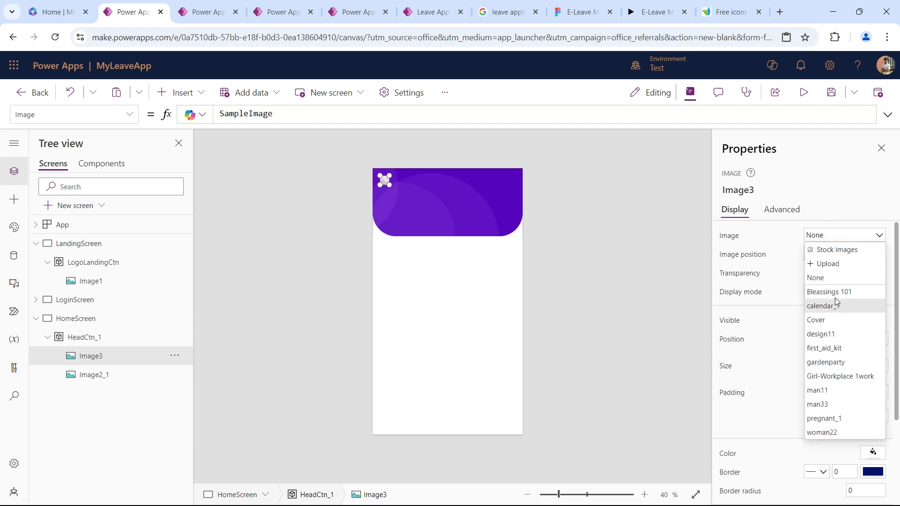
click(820, 292)
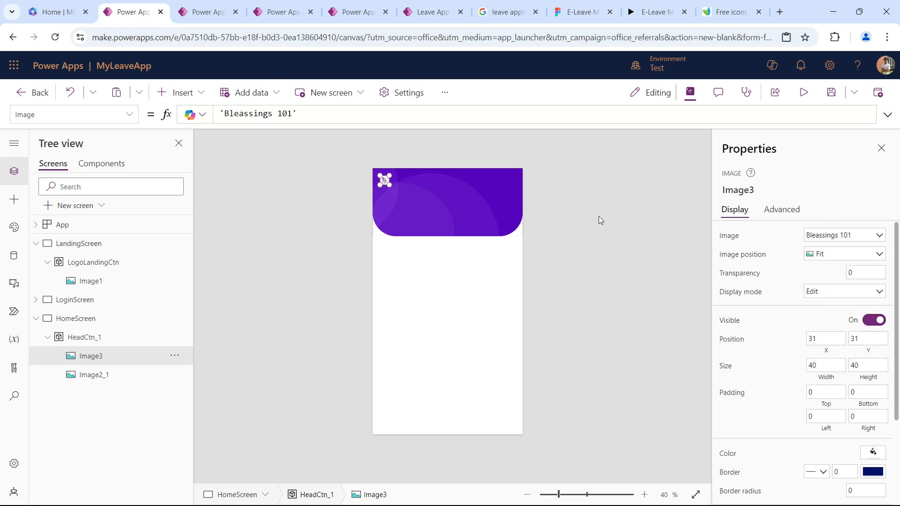
scroll(821, 300, down, 3)
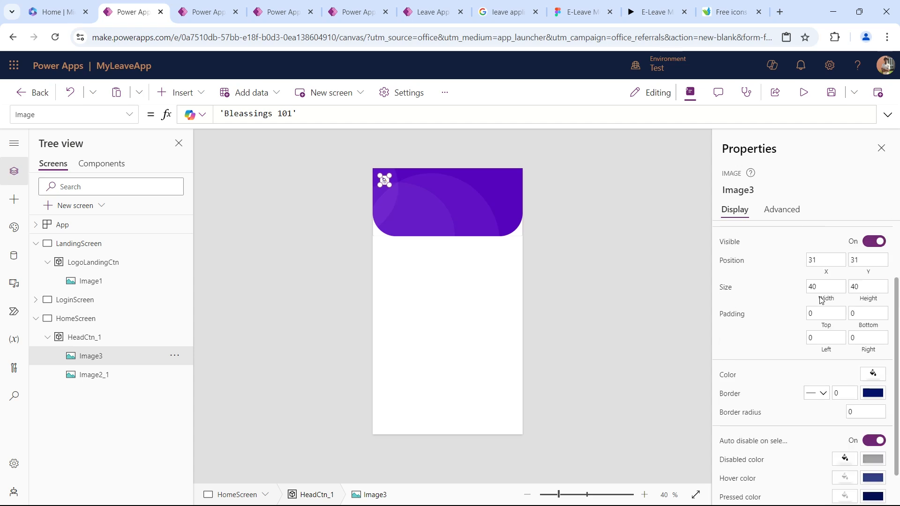
click(864, 372)
text(40)
key(Tab)
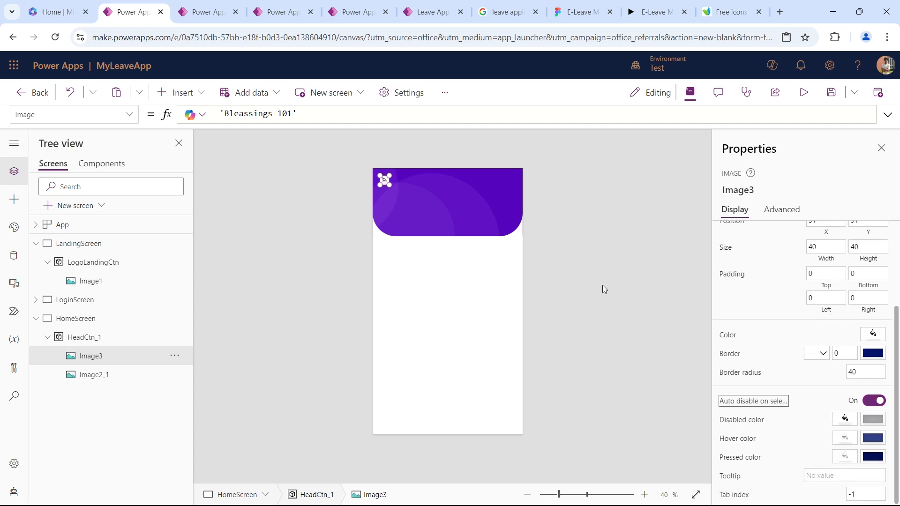
Insert a Text control into HeadCtn_1 and place it at about X 217, Y 39 in the header.
click(550, 212)
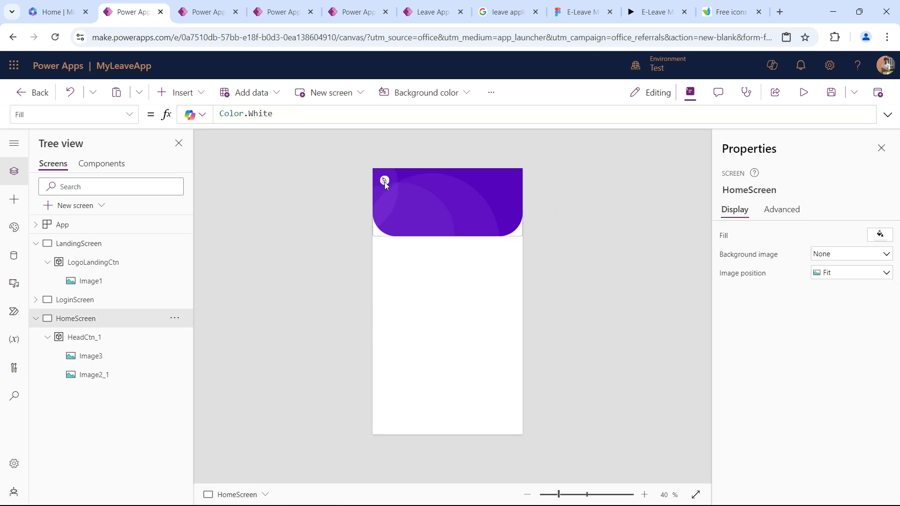
click(419, 186)
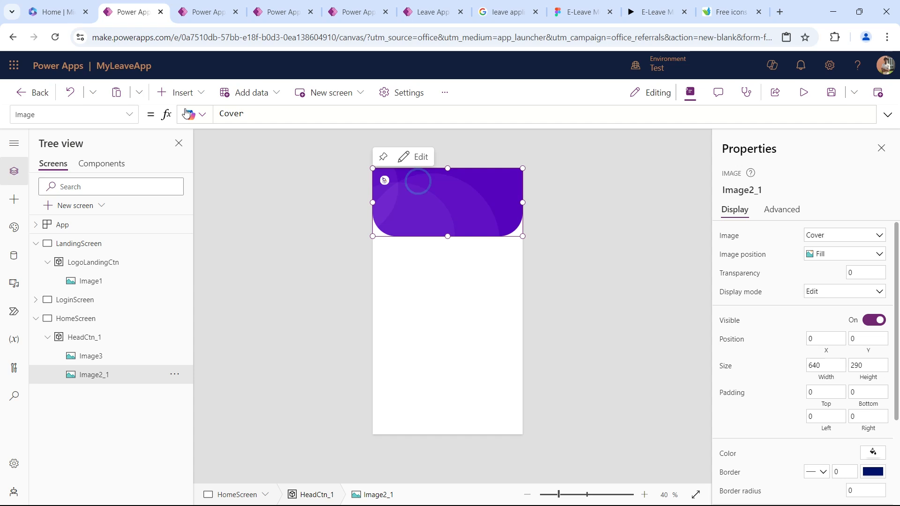
click(170, 92)
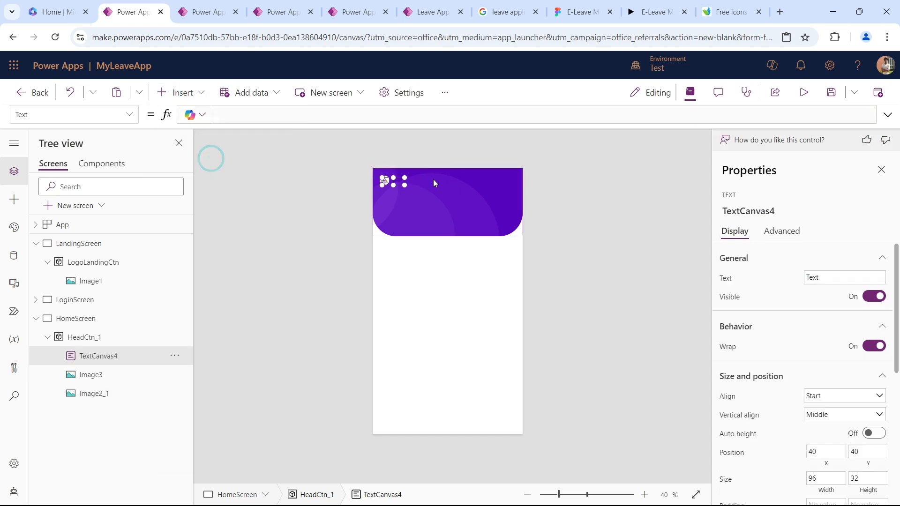
drag(396, 180, 438, 181)
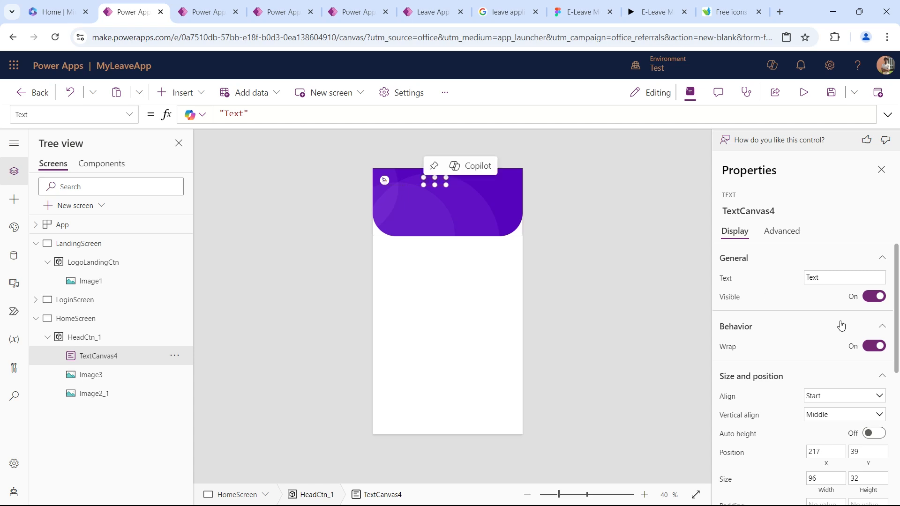
Change the font color of the header text control TextCanvas4 to white.
scroll(841, 326, down, 5)
click(876, 364)
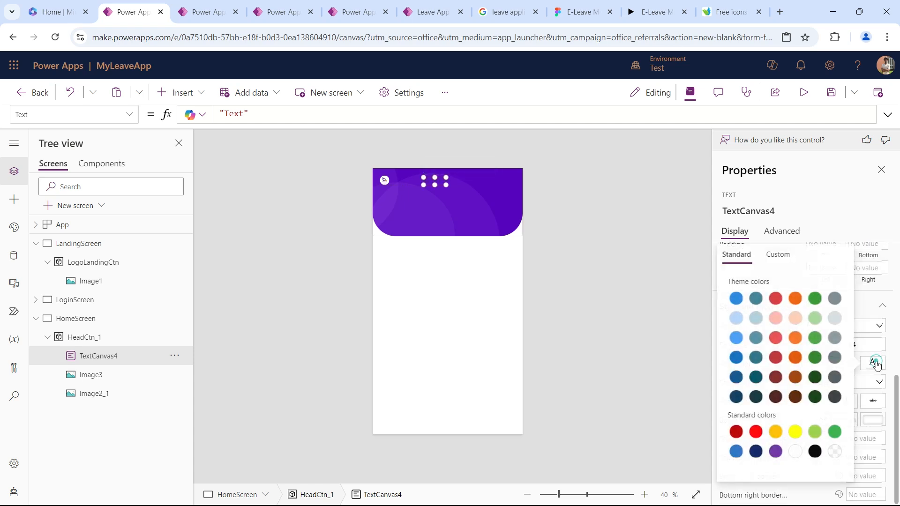
click(796, 454)
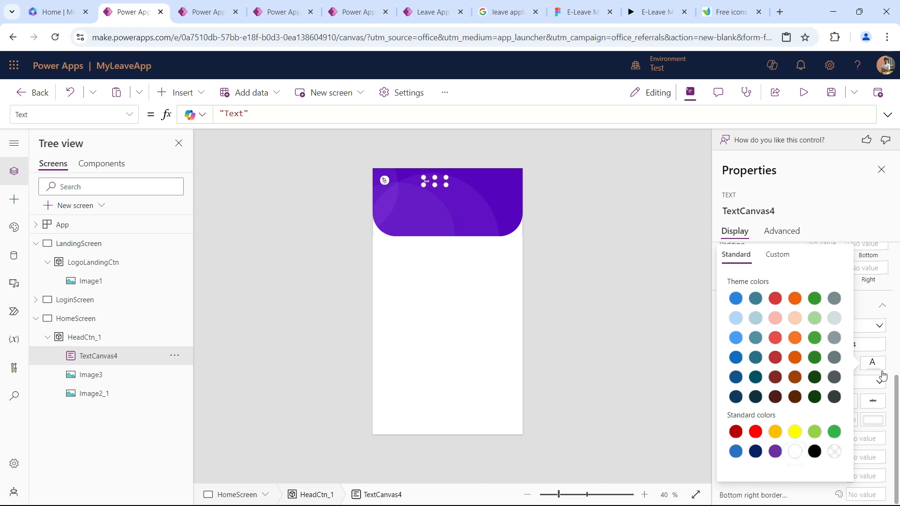
click(869, 297)
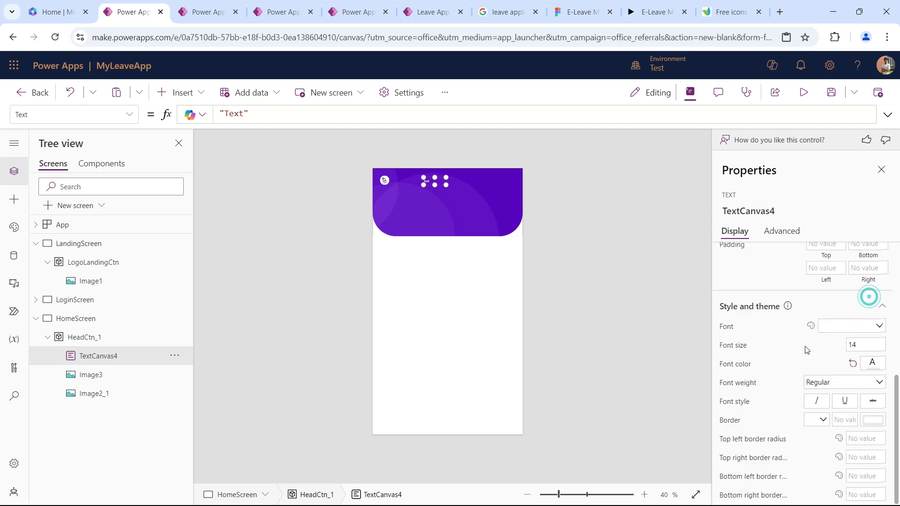
Widen the header text control TextCanvas4 to 200.
scroll(807, 350, up, 5)
scroll(816, 407, down, 1)
click(825, 393)
text(120)
key(Tab)
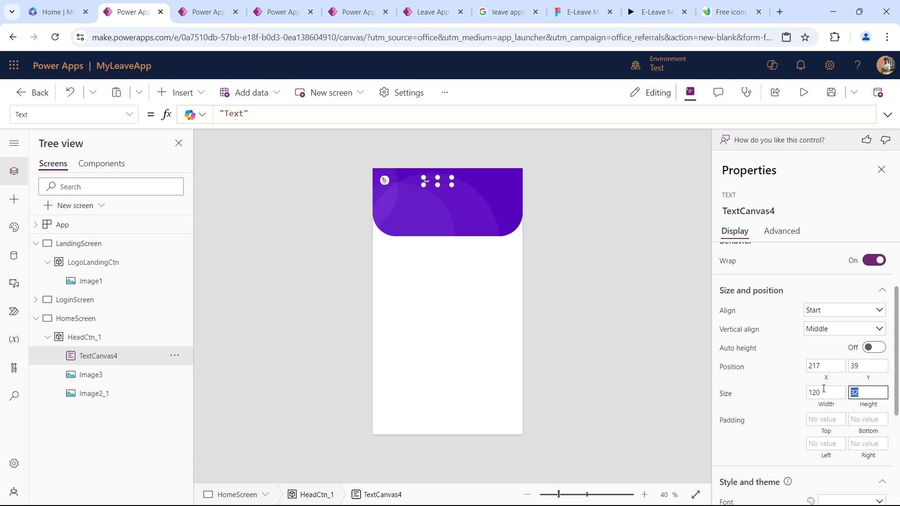
click(843, 397)
text(200)
key(Tab)
Center the text control TextCanvas4 horizontally within the header container.
mouse_move(462, 183)
mouse_down()
mouse_move(446, 183)
mouse_move(464, 182)
mouse_up()
click(177, 357)
mouse_move(237, 276)
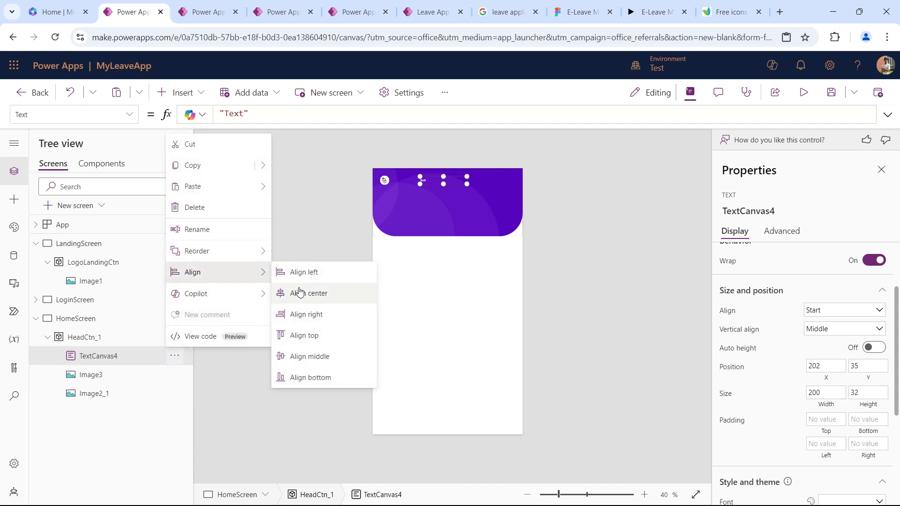
click(301, 295)
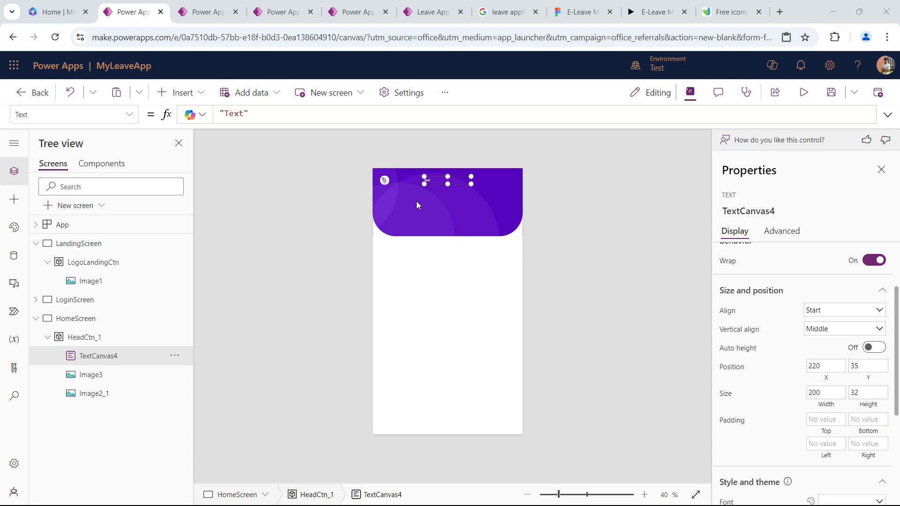
Set the height of TextCanvas4 to 40 and its Y position to 31.
click(871, 394)
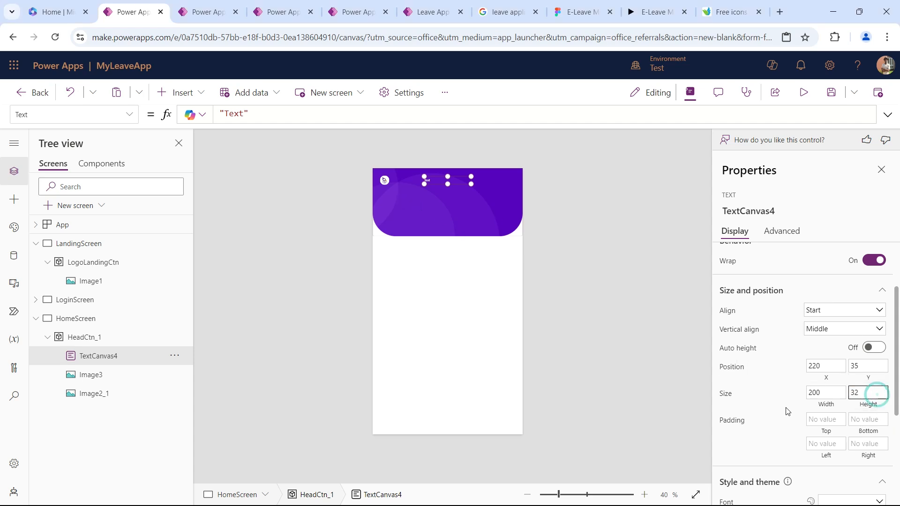
double_click(858, 394)
text(40)
key(Tab)
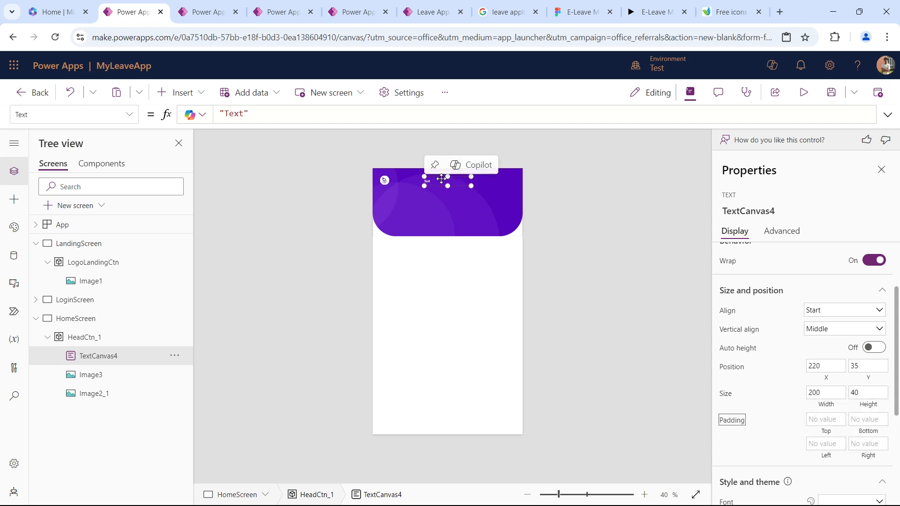
double_click(867, 364)
text(31)
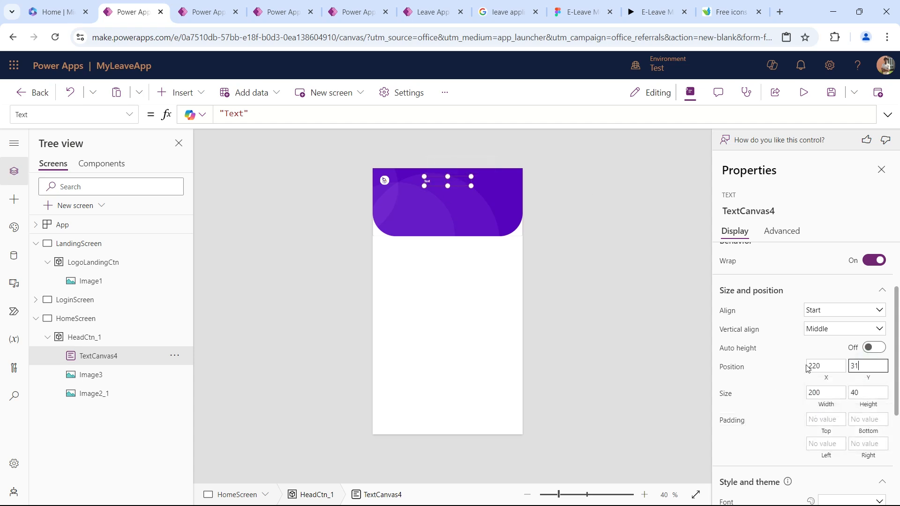
key(Tab)
Center-align the text inside TextCanvas4 and change its wording to Home, matching the title in the Figma design.
click(831, 310)
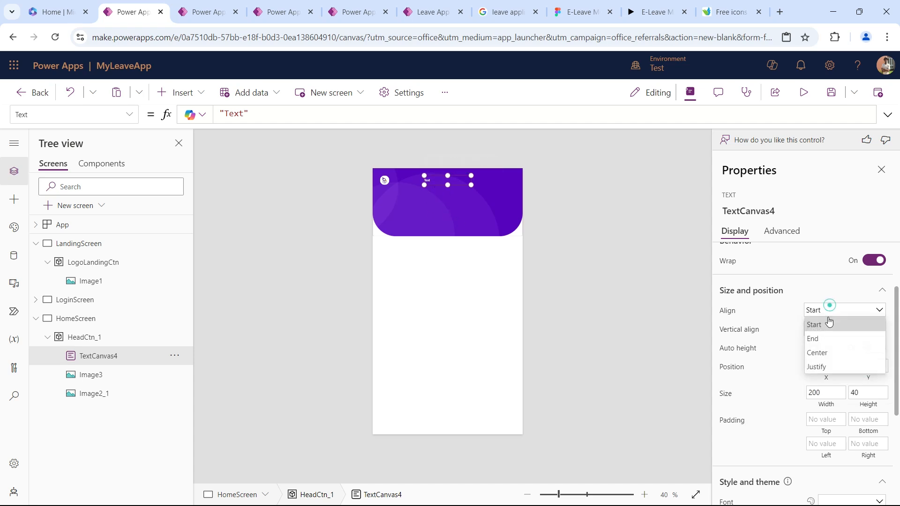
click(830, 349)
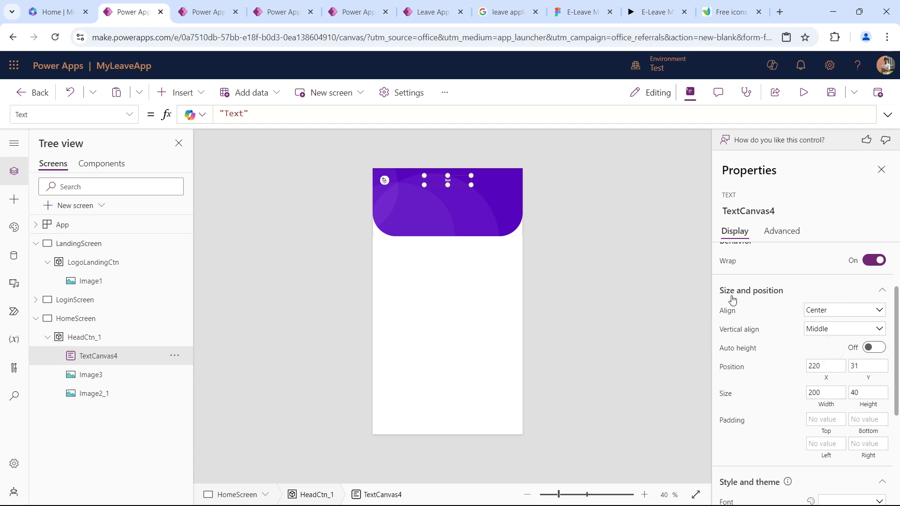
scroll(773, 310, up, 2)
click(833, 278)
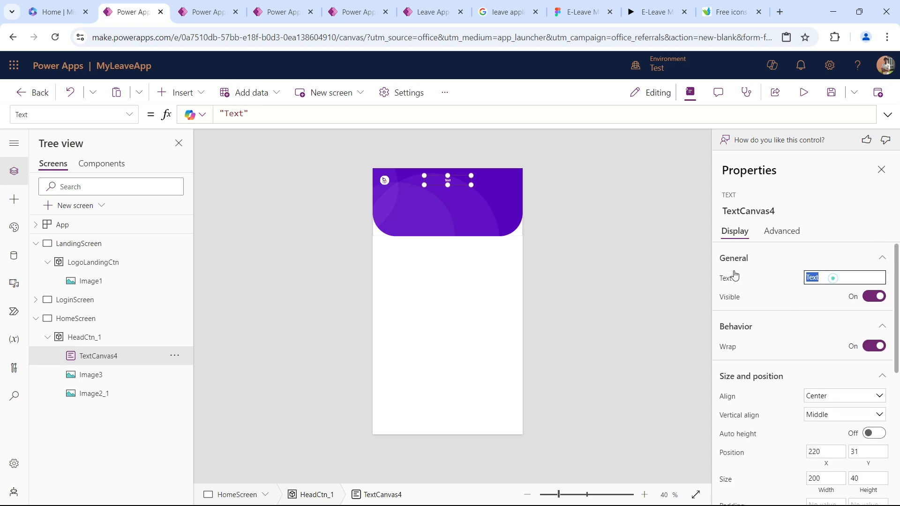
click(581, 6)
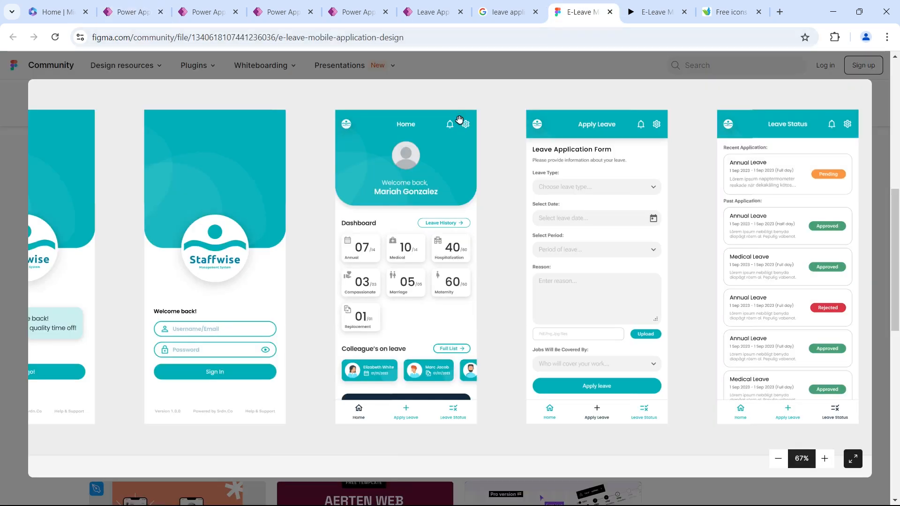
click(133, 12)
text(Ho)
key(Tab)
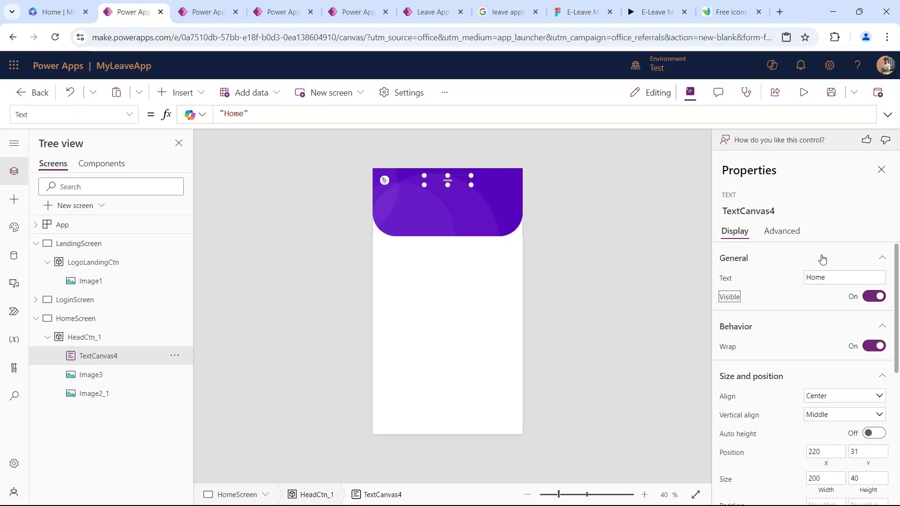
Format the Home title with font size 24, the Segoe UI font and Semibold weight.
scroll(816, 346, down, 1)
scroll(816, 346, down, 5)
double_click(870, 343)
text(24)
key(Tab)
click(830, 324)
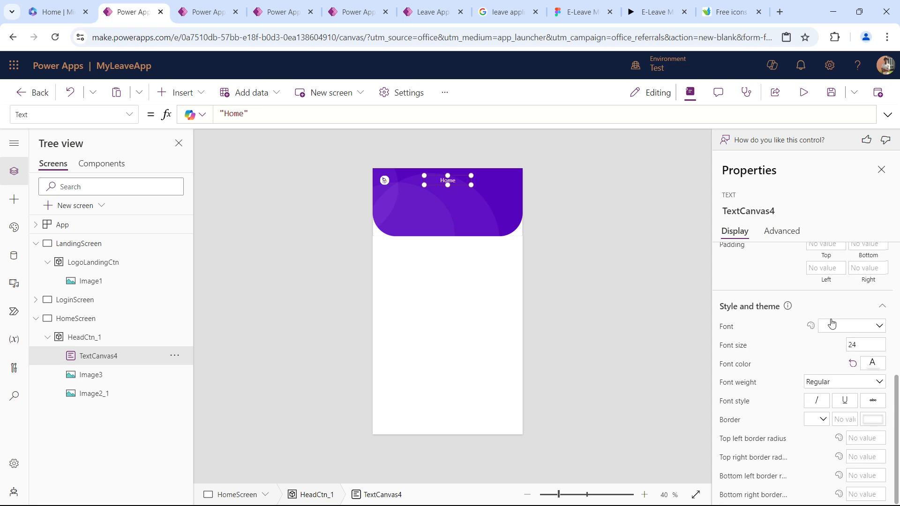
click(840, 298)
click(828, 390)
click(836, 421)
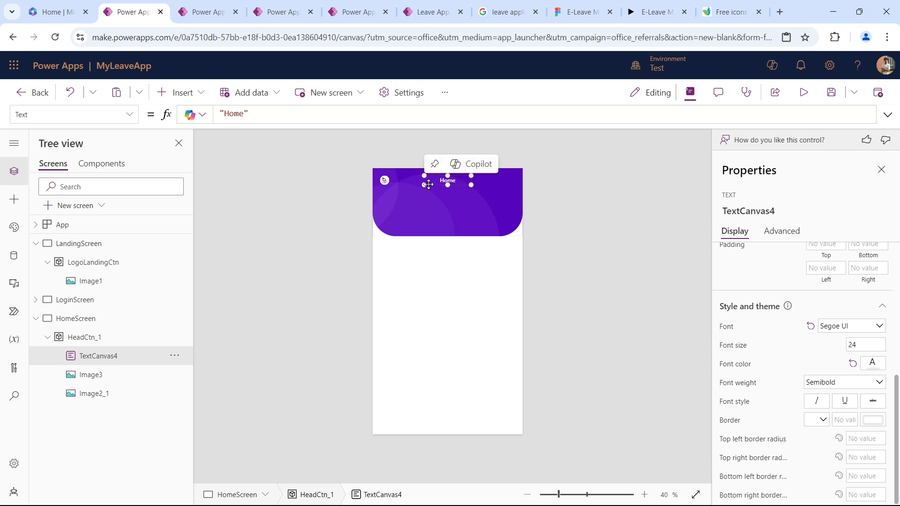
Insert an Icon control into HeadCtn_1 and place it near the header's right end at about X 552, Y 31.
click(171, 93)
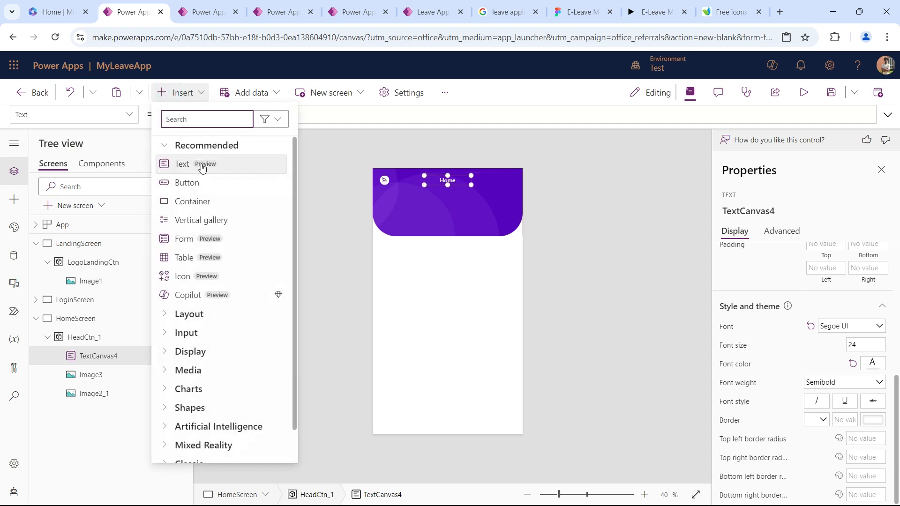
click(177, 276)
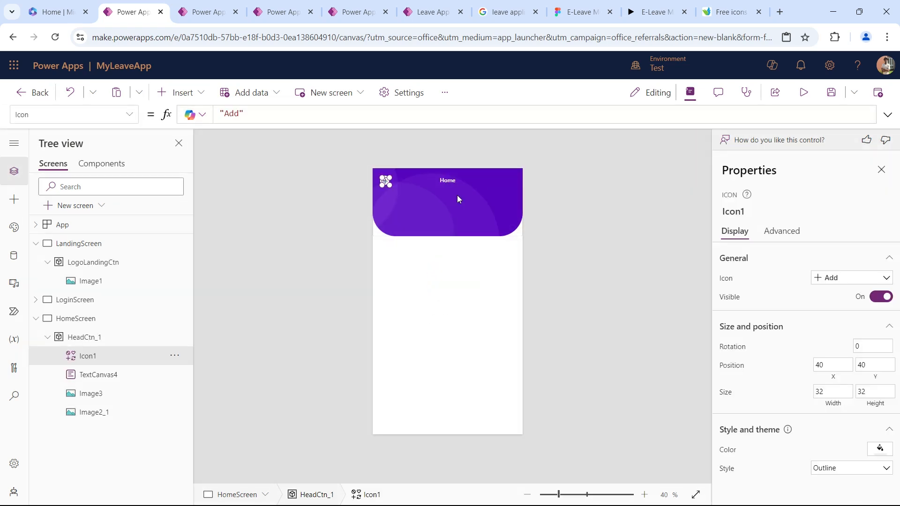
drag(393, 177, 509, 178)
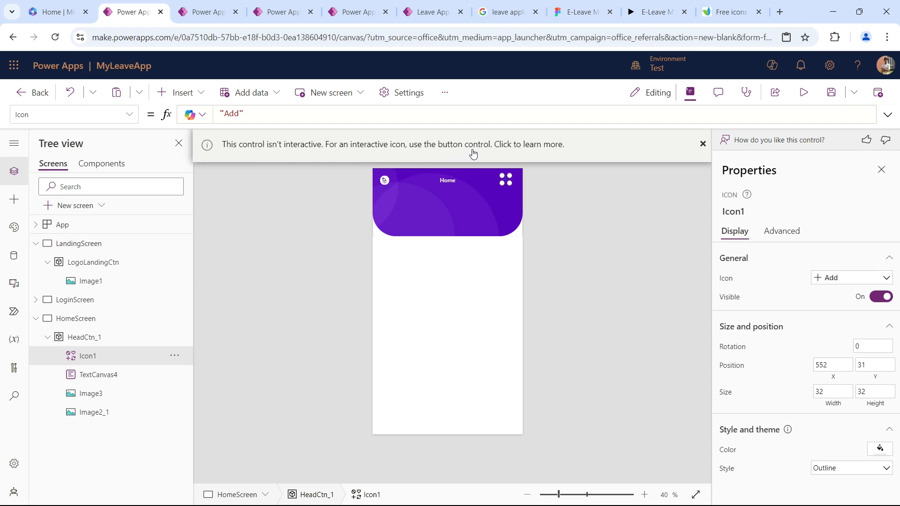
Check the header icons in the Figma design and search Icon1's available icons for "bel".
click(703, 144)
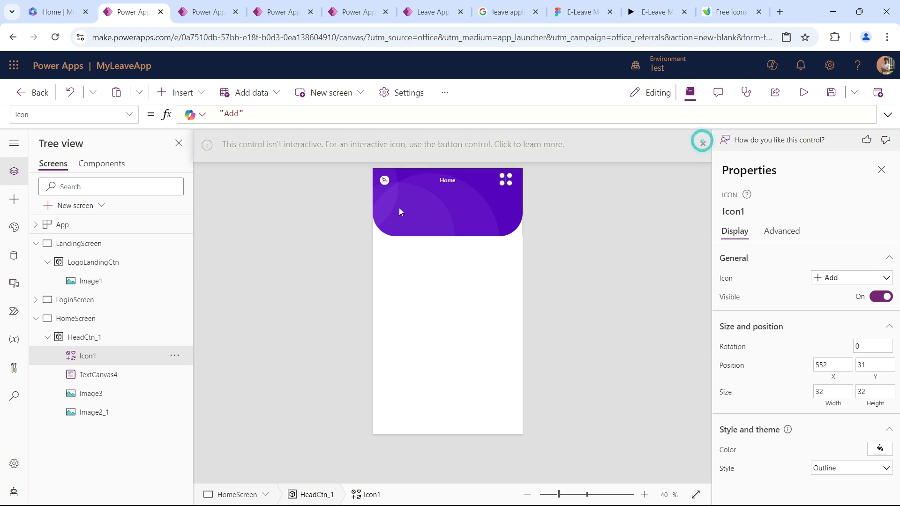
click(175, 93)
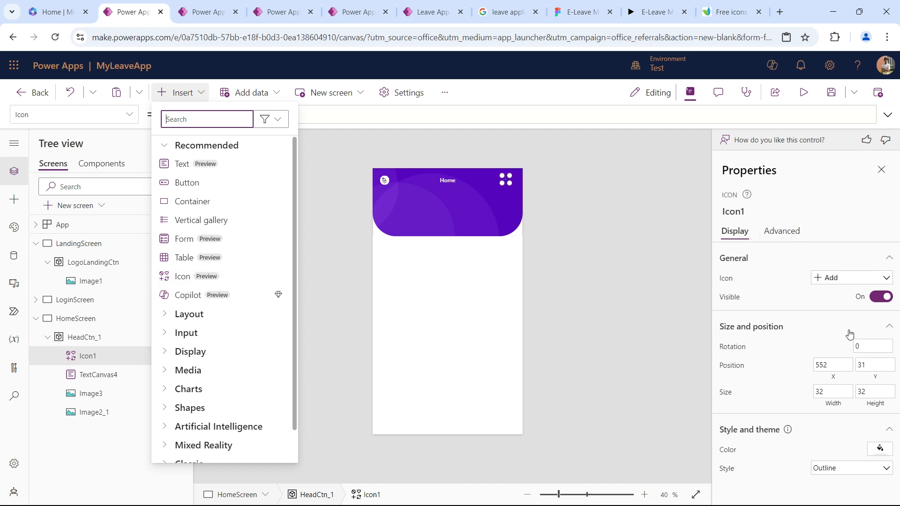
click(838, 282)
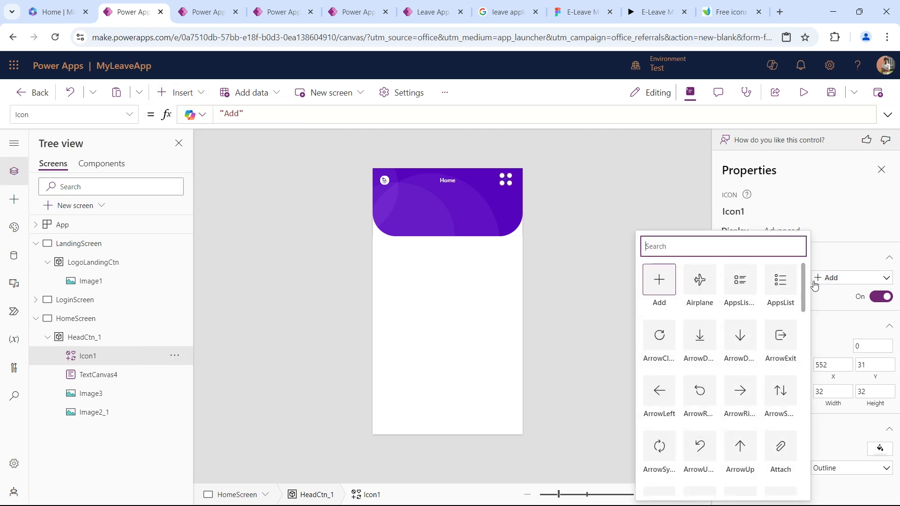
click(579, 11)
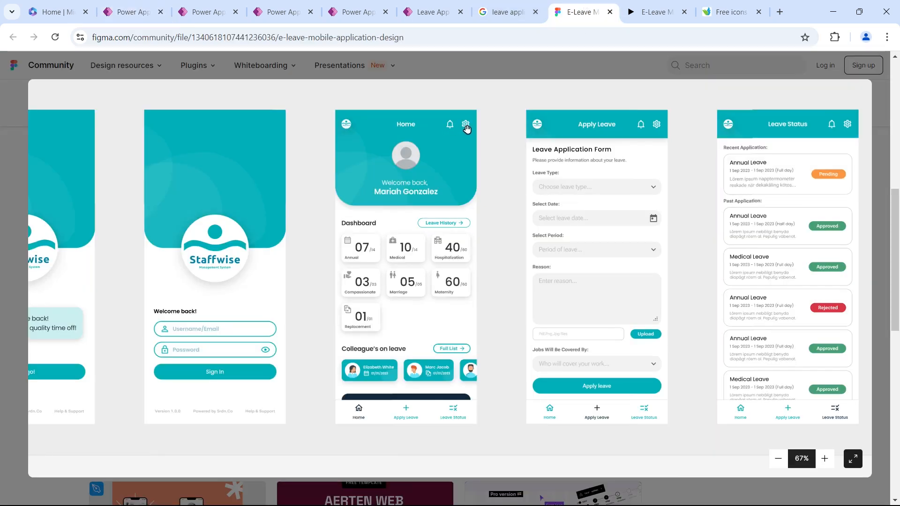
click(129, 11)
scroll(698, 281, down, 1)
click(677, 245)
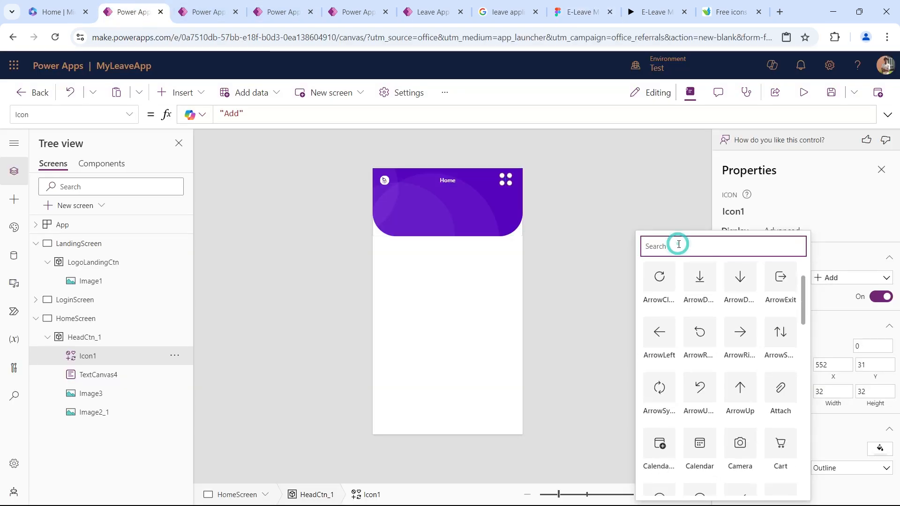
text(bel)
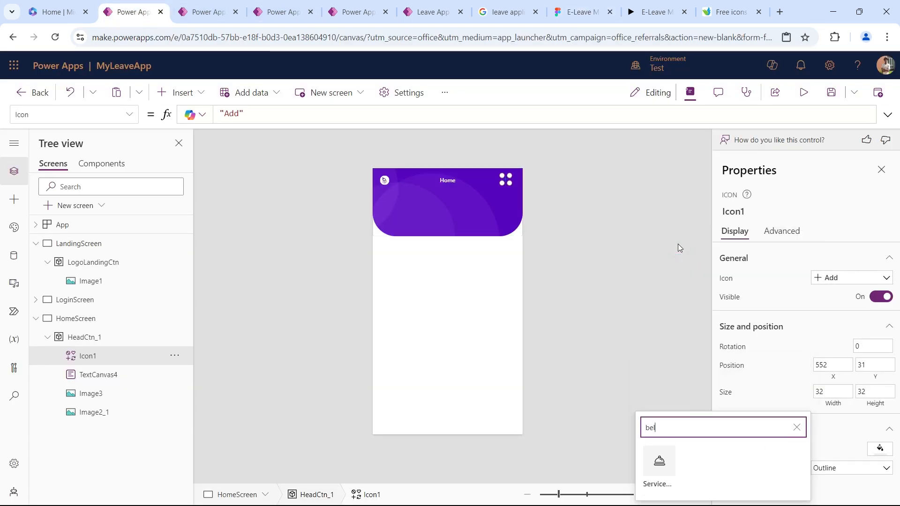
key(BackSpace)
key(BackSpace)
key(BackSpace)
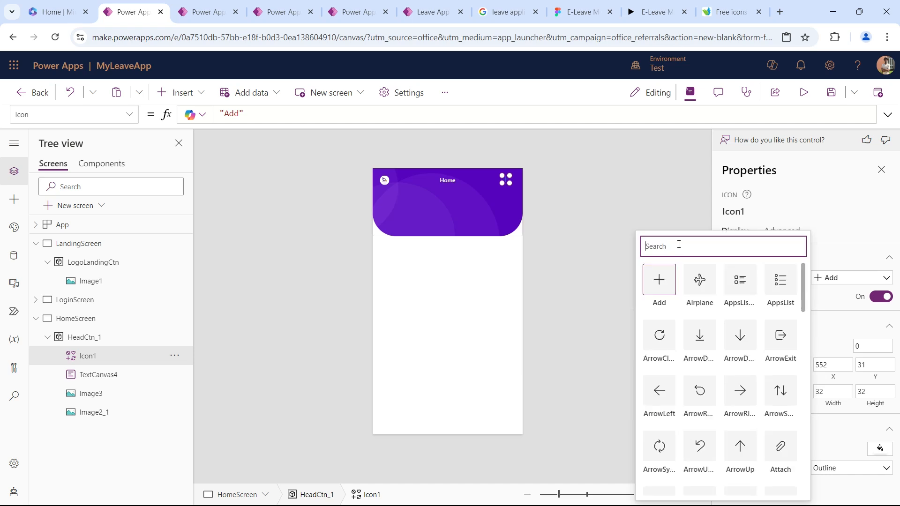
Change Icon1 in the header to the Settings icon and color it white.
text(ge)
key(BackSpace)
key(BackSpace)
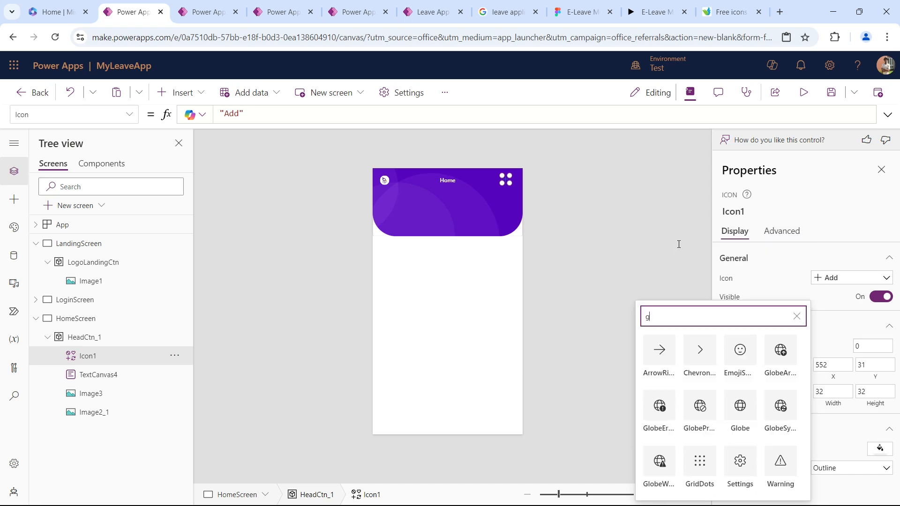
text(se)
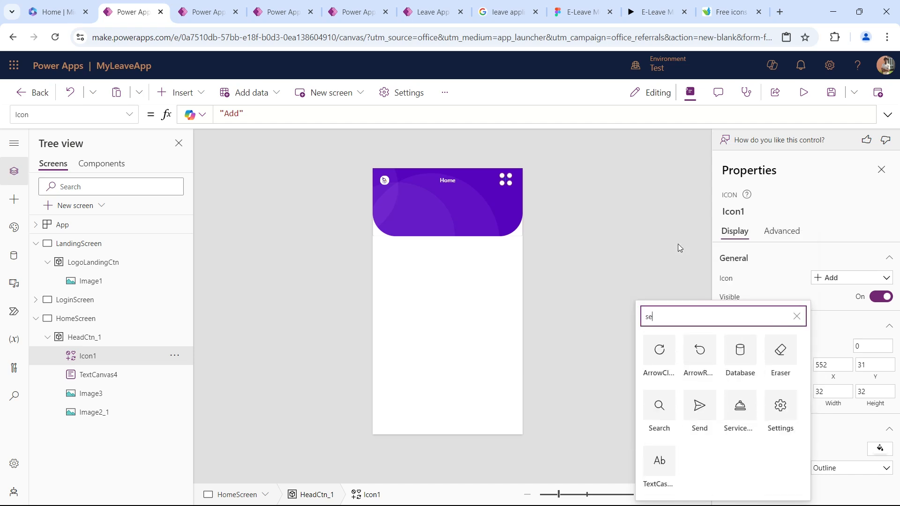
click(780, 407)
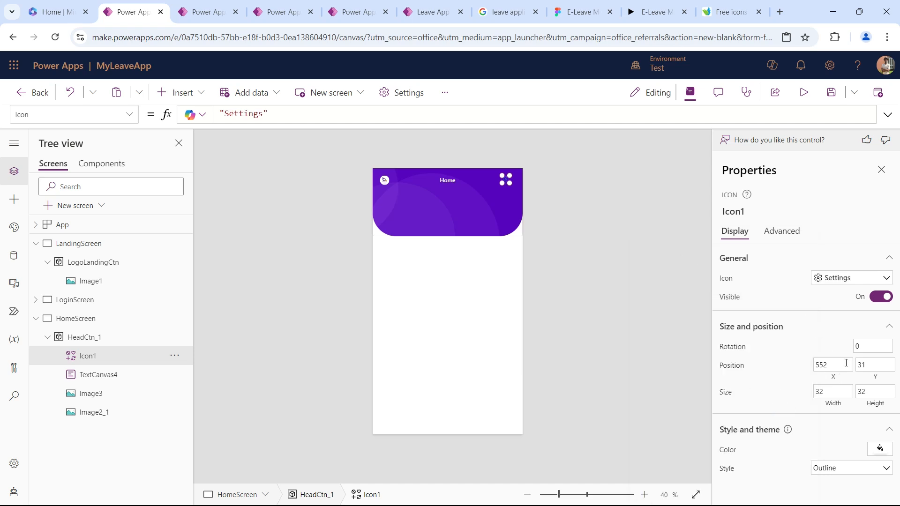
click(875, 459)
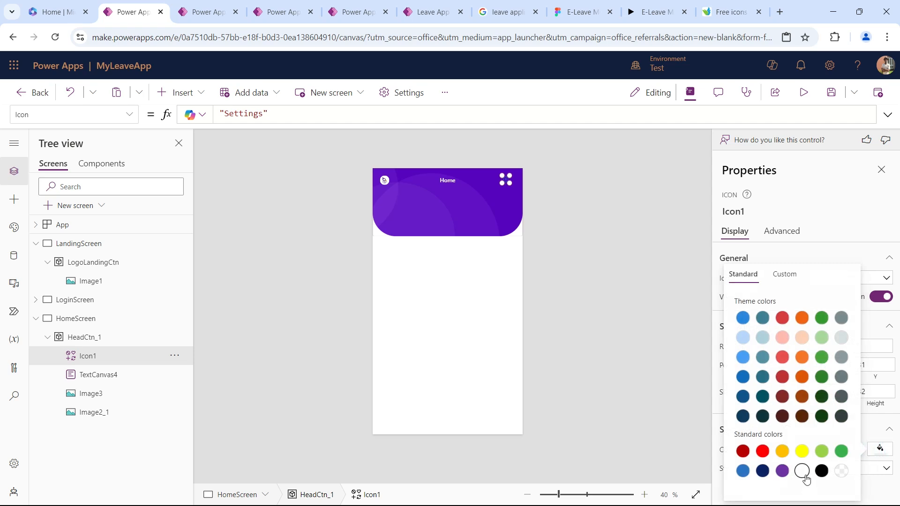
click(553, 185)
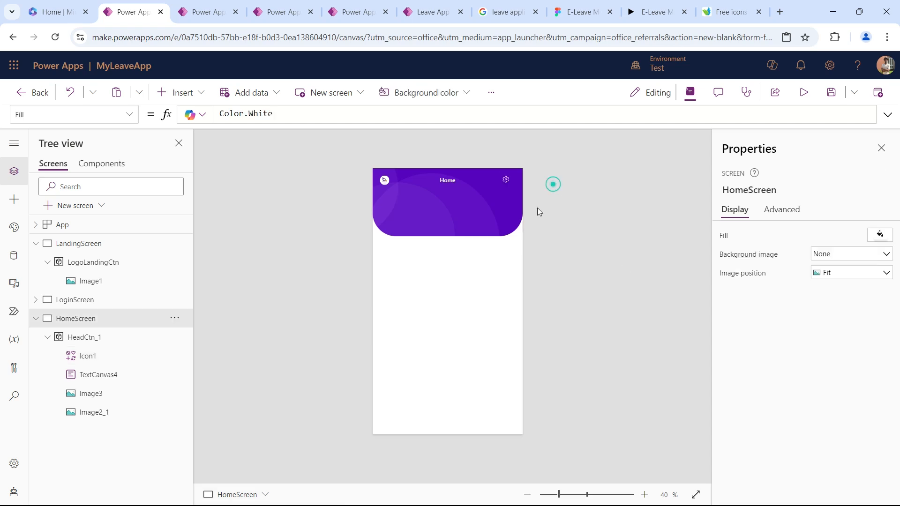
Resize the settings icon to 40 by 40 and position it at about X 562, Y 31.
click(506, 180)
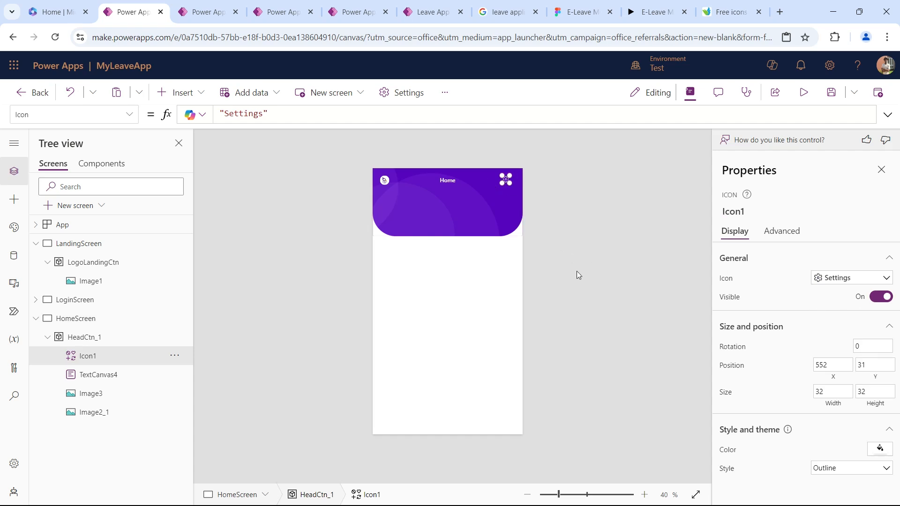
click(580, 495)
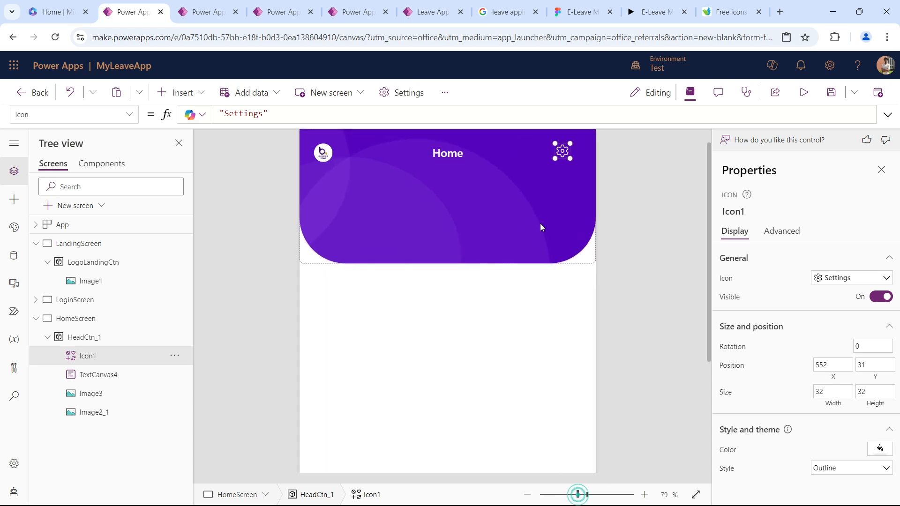
drag(558, 176, 571, 180)
double_click(839, 392)
text(40)
key(Tab)
text(4)
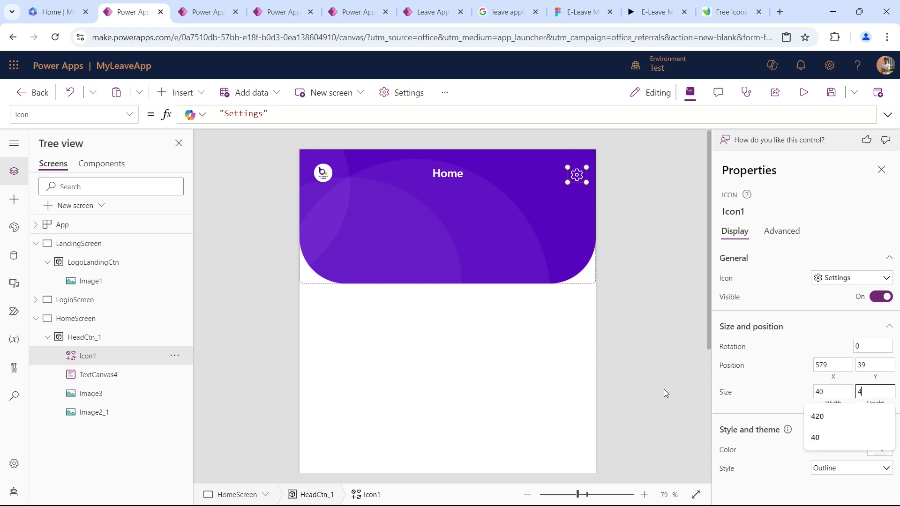
text(0)
key(Tab)
drag(577, 180, 569, 174)
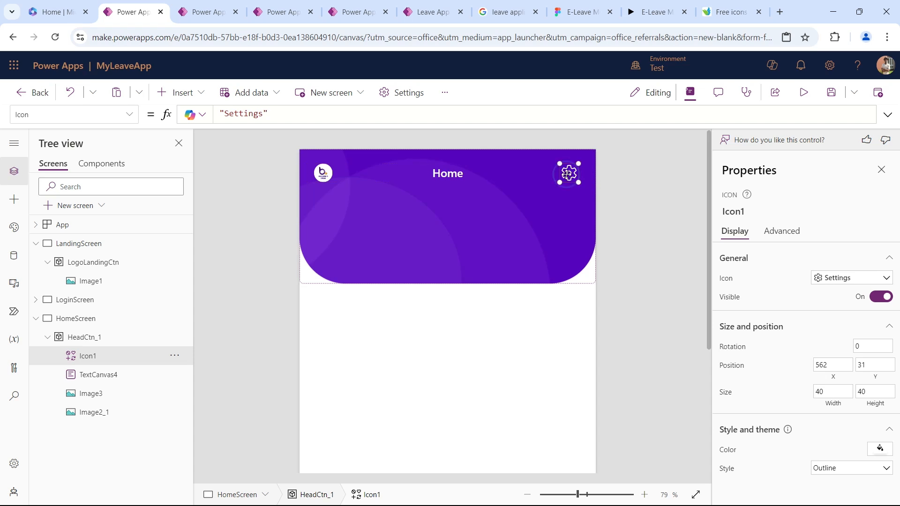
Insert a classic Bell icon into HeadCtn_1 and move it between the Home title and the settings icon.
click(174, 92)
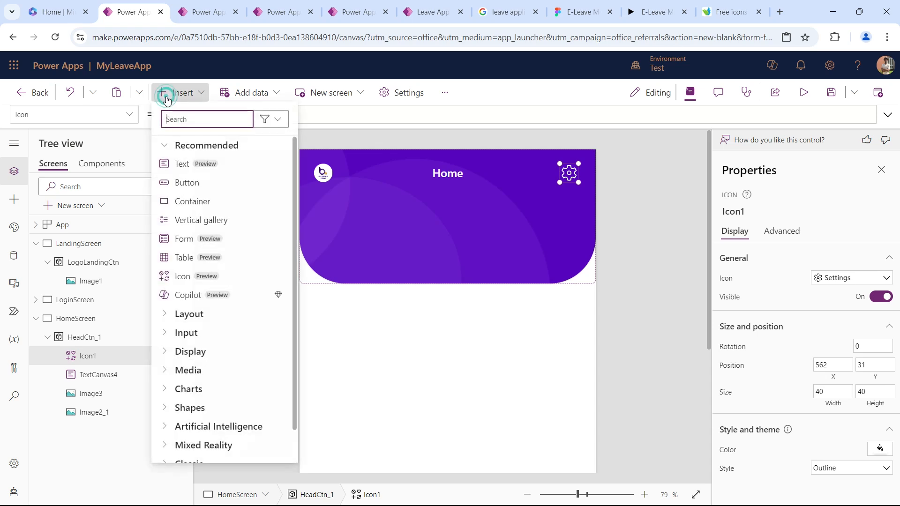
scroll(219, 379, down, 1)
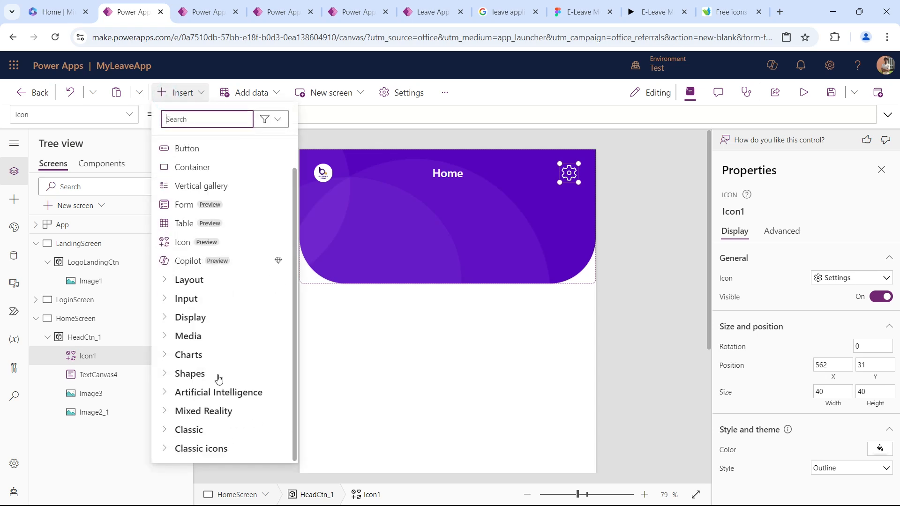
click(168, 447)
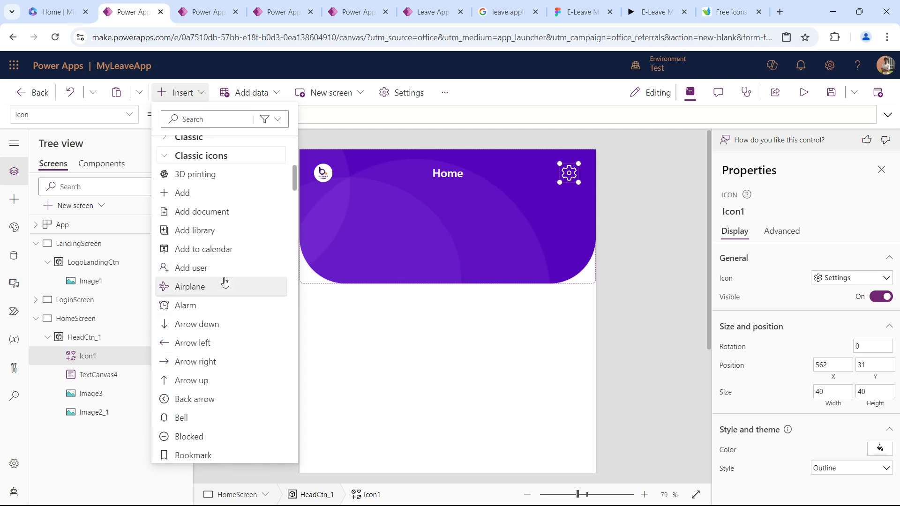
scroll(225, 281, down, 3)
click(177, 300)
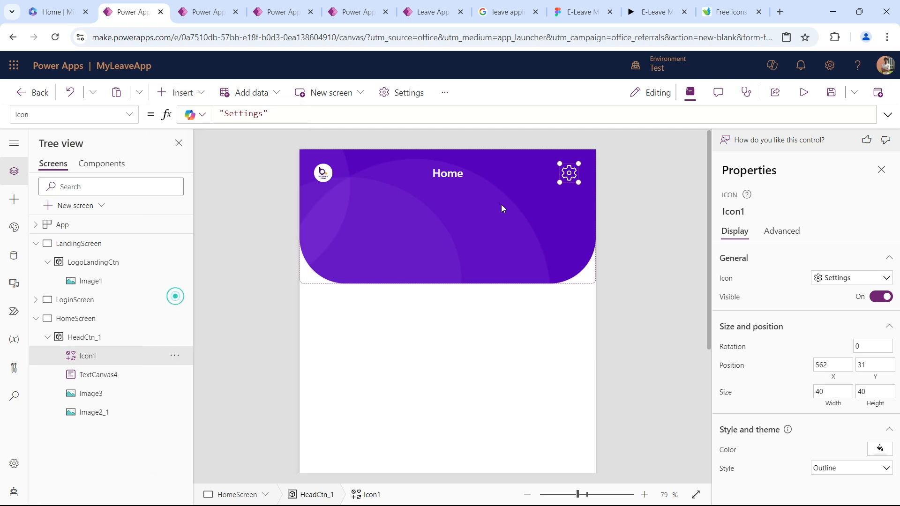
drag(330, 183, 535, 174)
Set the bell icon's width and height to 40.
drag(829, 348, 683, 337)
text(40)
key(Tab)
text(40)
key(Tab)
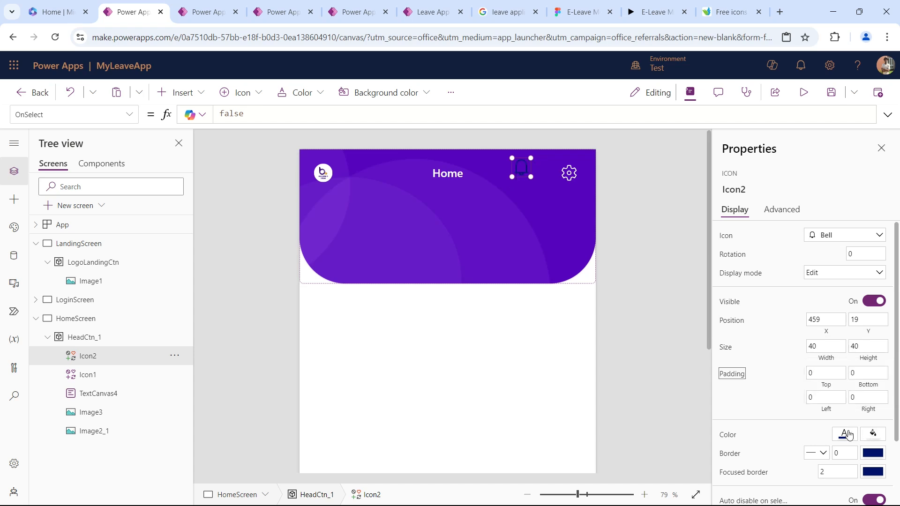
Color the bell icon white and align it beside the settings icon at about X 502, Y 31.
click(852, 435)
click(766, 472)
drag(525, 172, 543, 177)
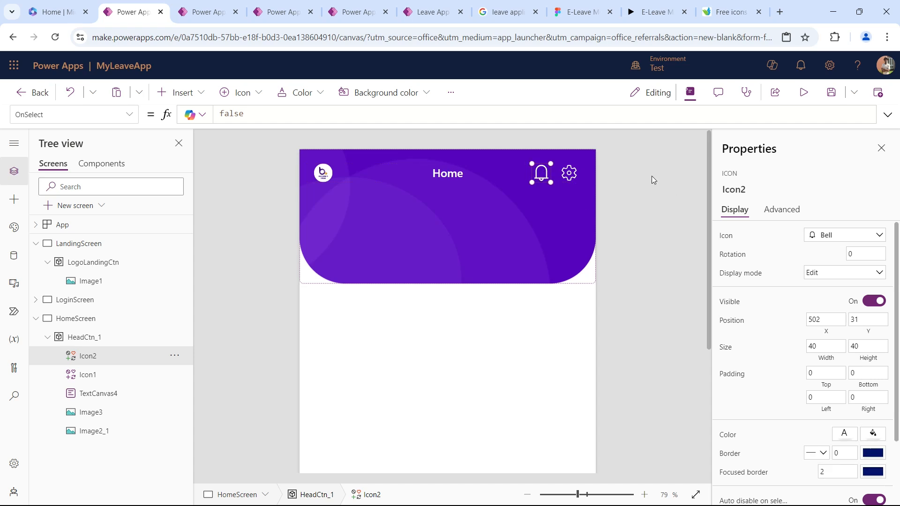
Examine the settings icon's display and advanced properties and compare them with those of the bell icon.
click(566, 174)
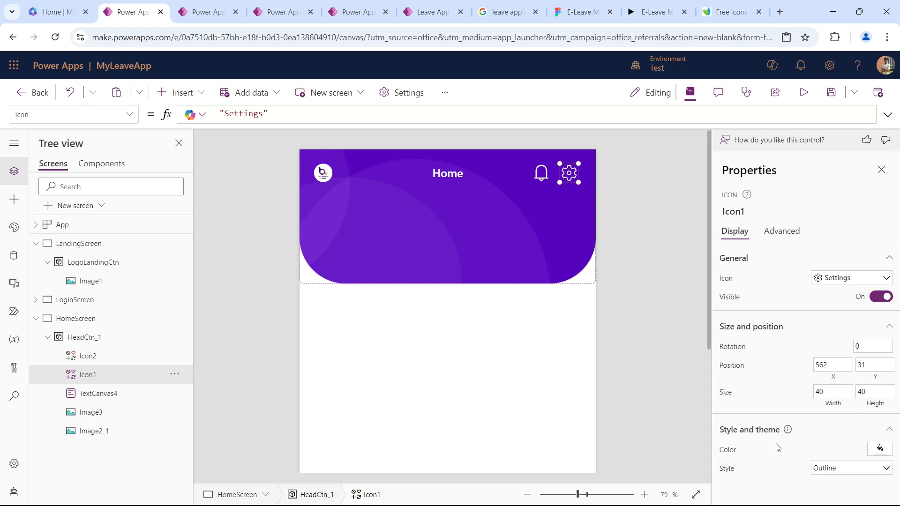
click(784, 230)
scroll(781, 347, down, 5)
scroll(776, 347, down, 3)
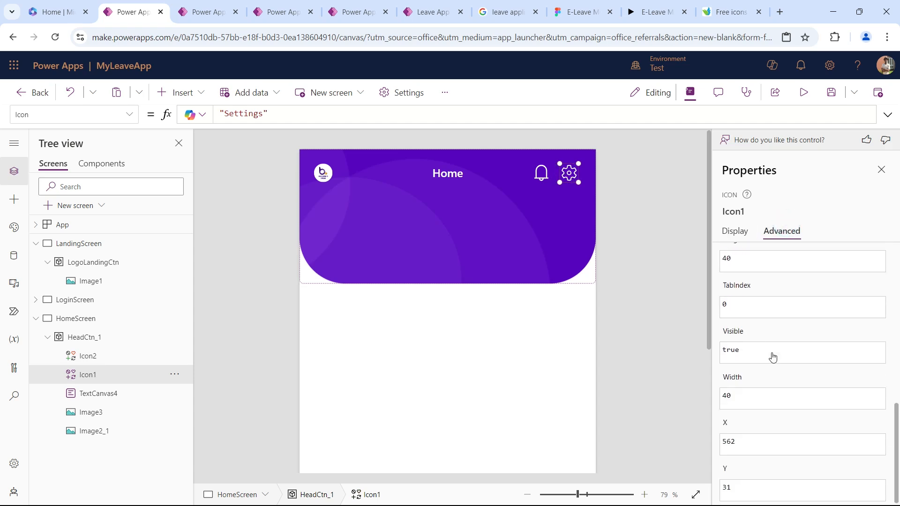
scroll(774, 359, up, 4)
scroll(774, 361, up, 5)
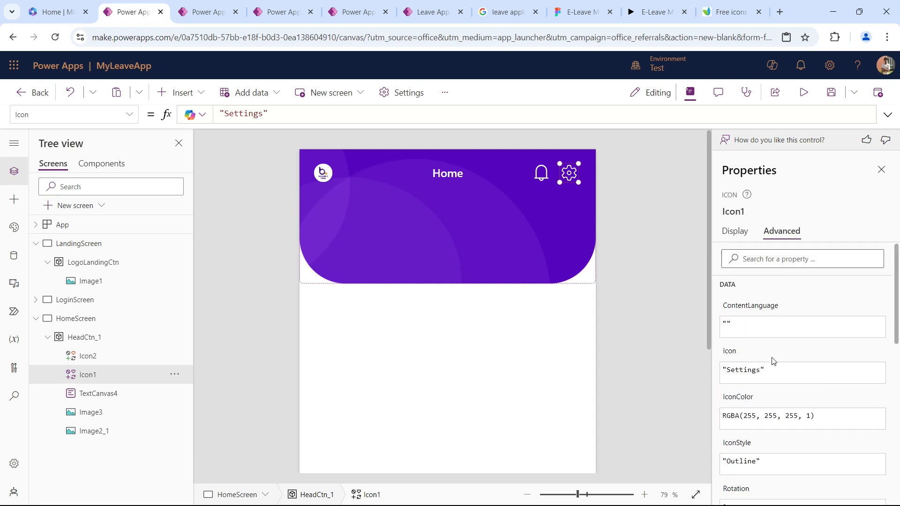
click(745, 235)
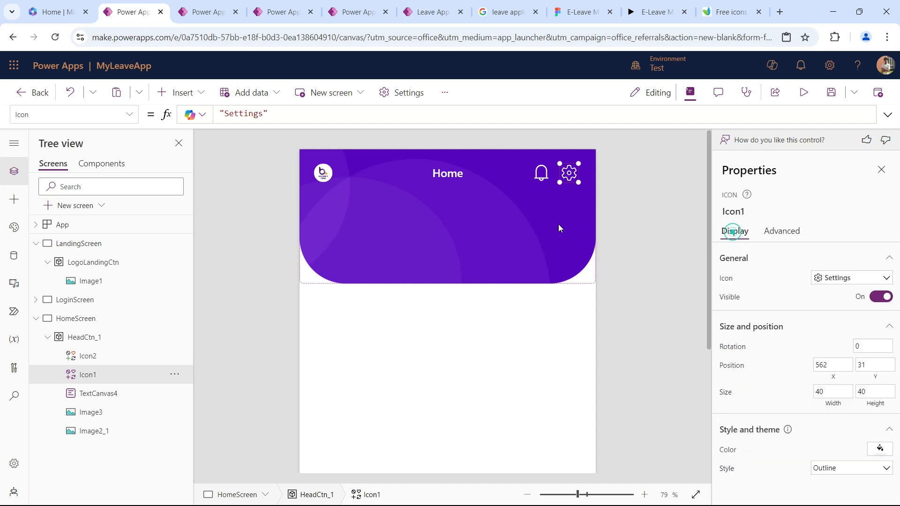
click(537, 167)
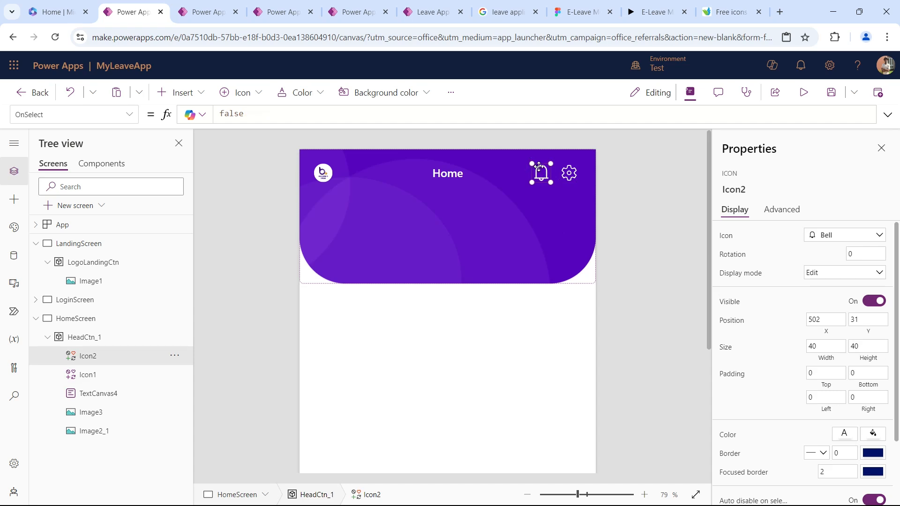
click(568, 173)
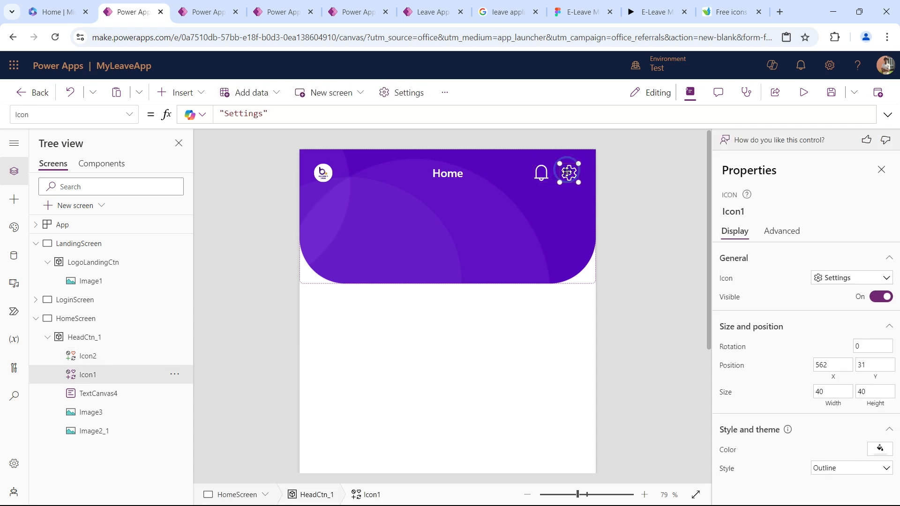
click(544, 172)
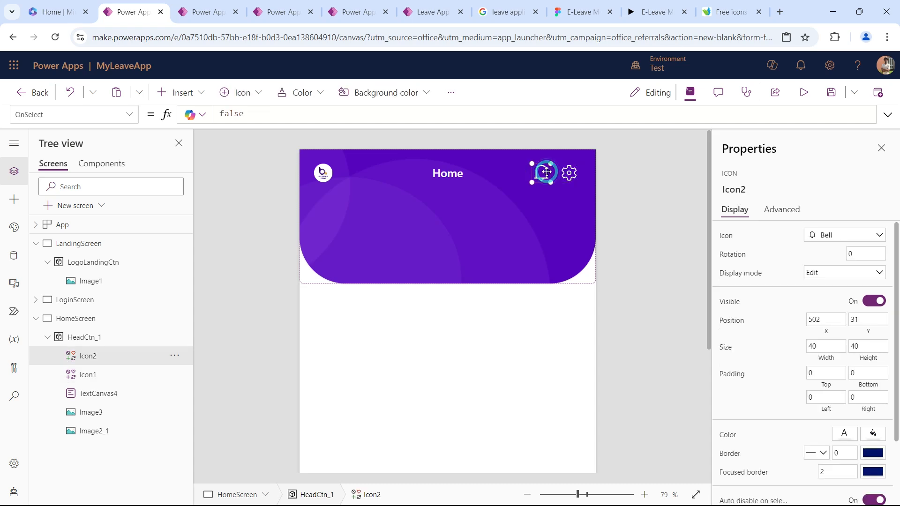
Check the Figma Home header and insert an Image control into HeadCtn_1 for the profile picture.
click(434, 226)
click(577, 11)
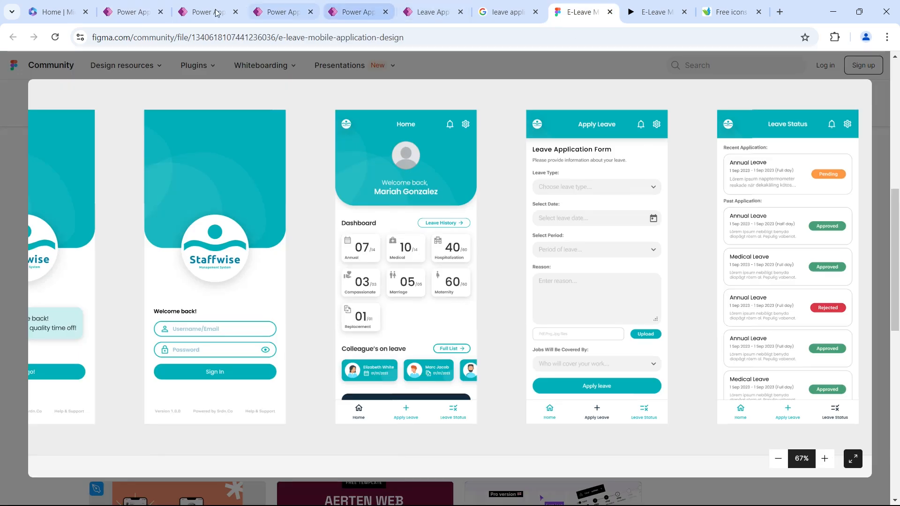
click(178, 6)
click(131, 12)
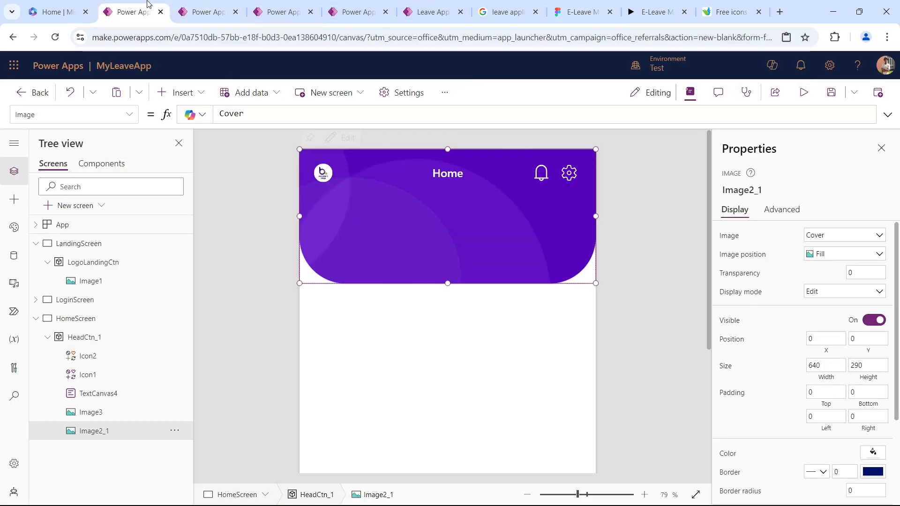
click(176, 92)
text(im)
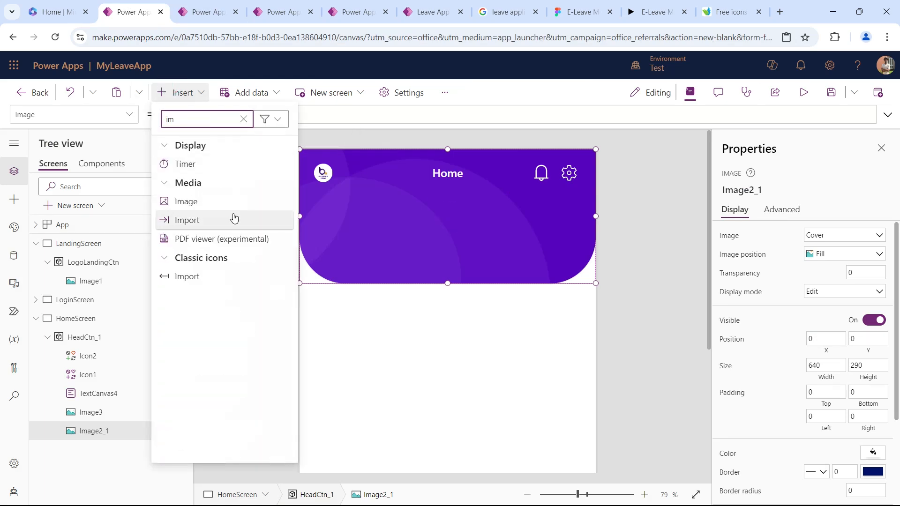
key(Escape)
drag(413, 203, 471, 215)
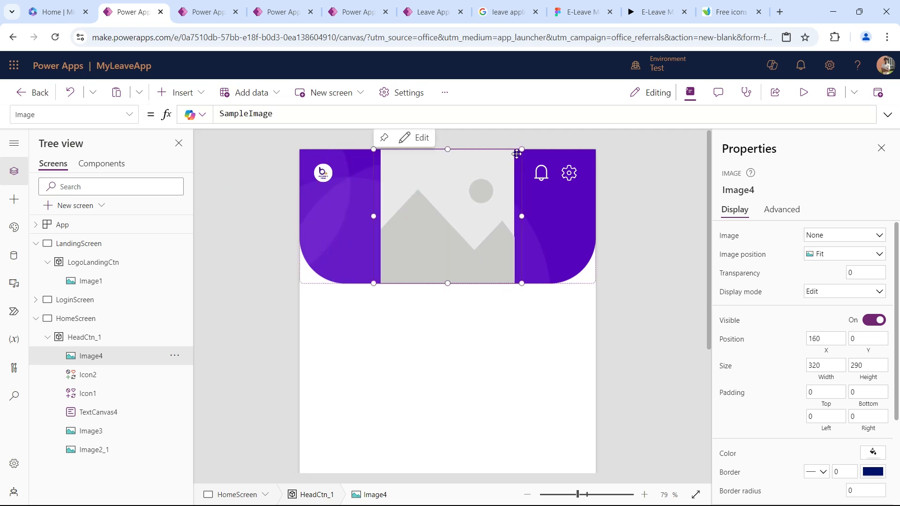
Shrink the new image placeholder to a small picture and center it just below the Home title.
drag(522, 150, 416, 237)
drag(391, 265, 447, 212)
click(508, 176)
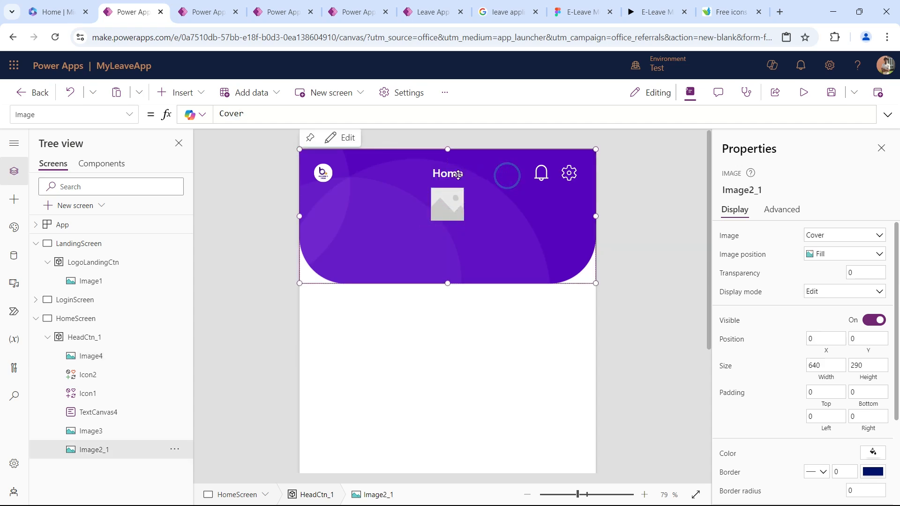
click(495, 137)
click(459, 171)
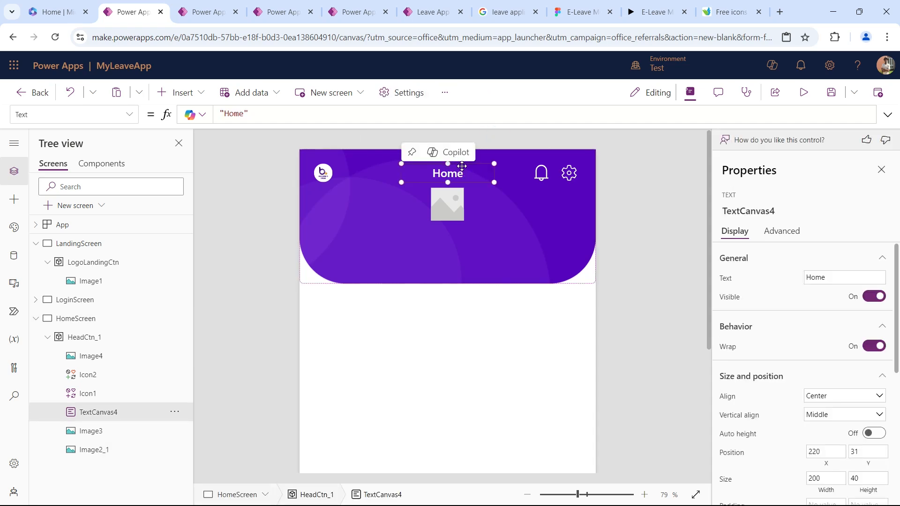
Duplicate the Home title and place the copy below the profile image at about X 216, Y 183.
key(ctrl+c)
key(ctrl+v)
drag(383, 175, 466, 242)
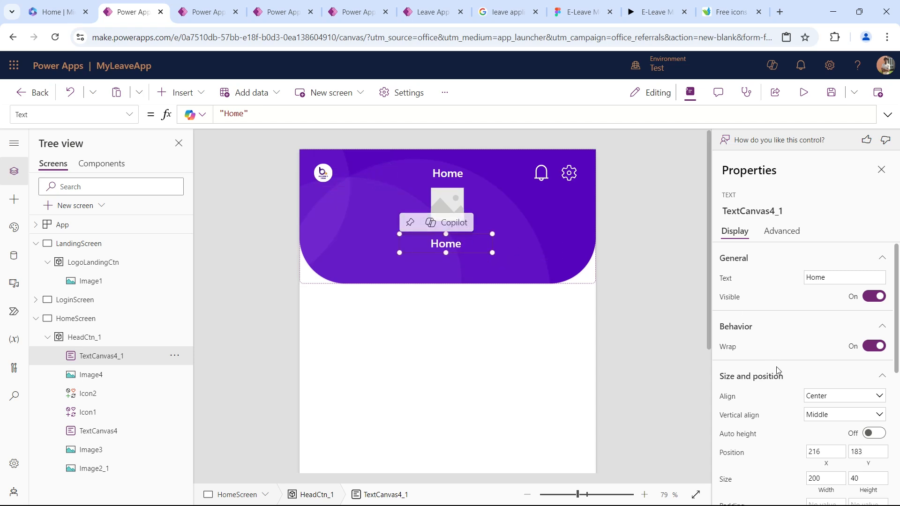
Set the copied title's width to 300 and center it horizontally in the header container.
scroll(822, 428, down, 1)
click(832, 422)
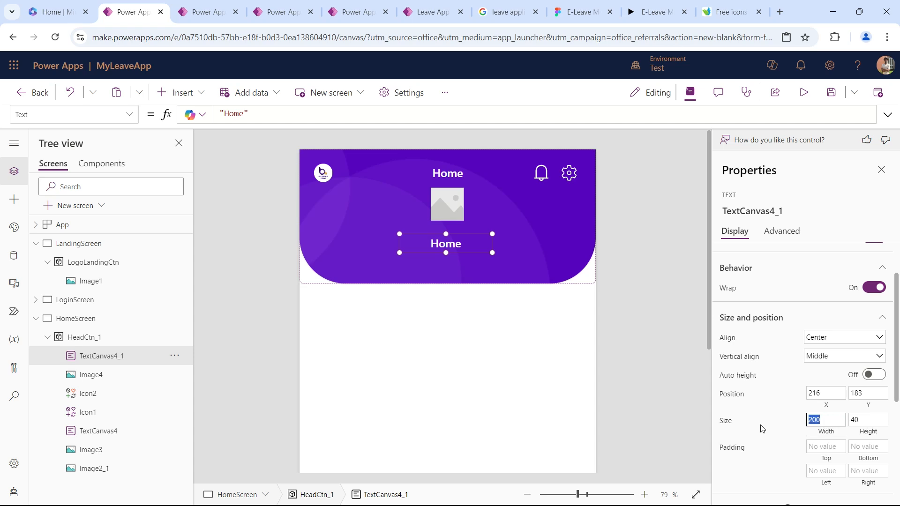
text(300)
key(Tab)
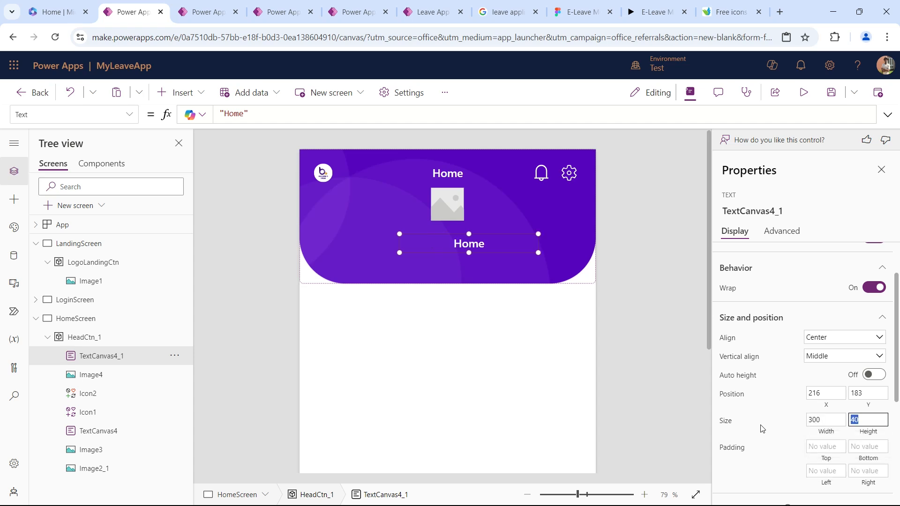
click(174, 356)
mouse_move(235, 273)
click(307, 293)
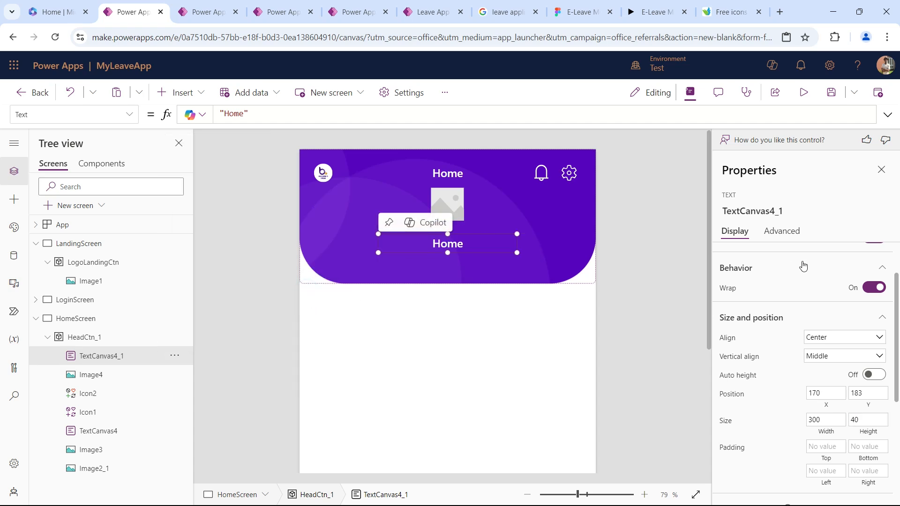
Change the copied title's text to "Welcome back," and set its font size to 20.
scroll(803, 267, up, 2)
double_click(832, 277)
text(Welcome back,)
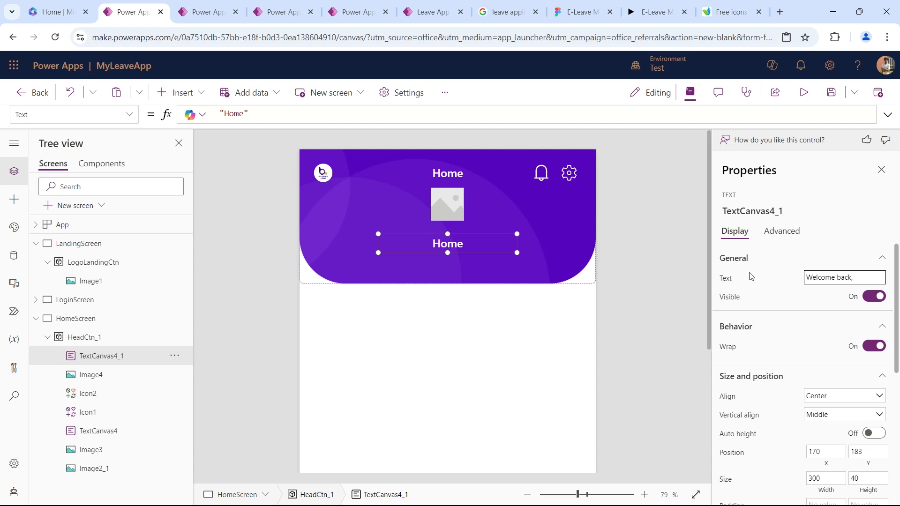
click(780, 298)
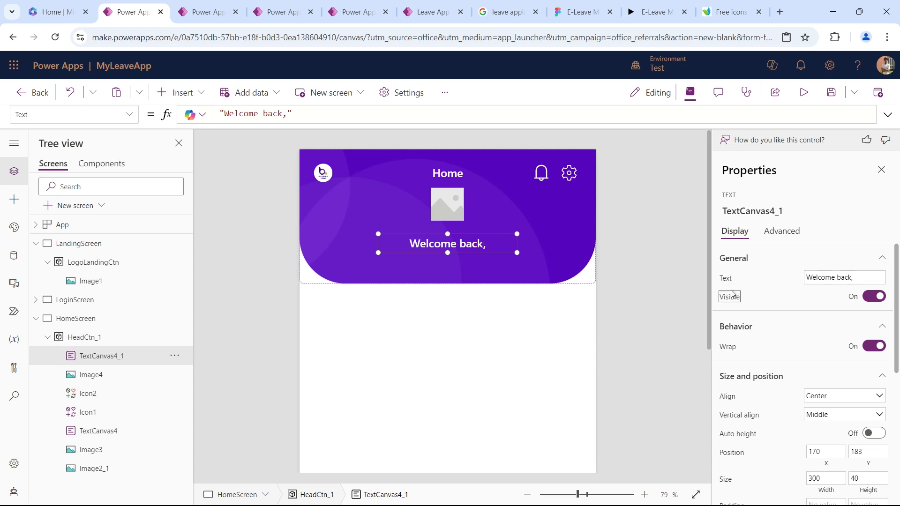
scroll(824, 333, down, 5)
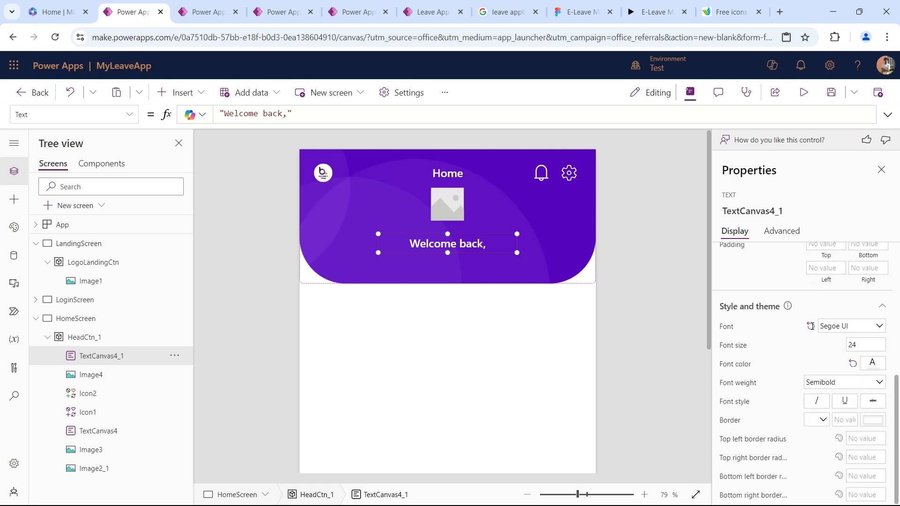
drag(867, 346, 738, 333)
text(20)
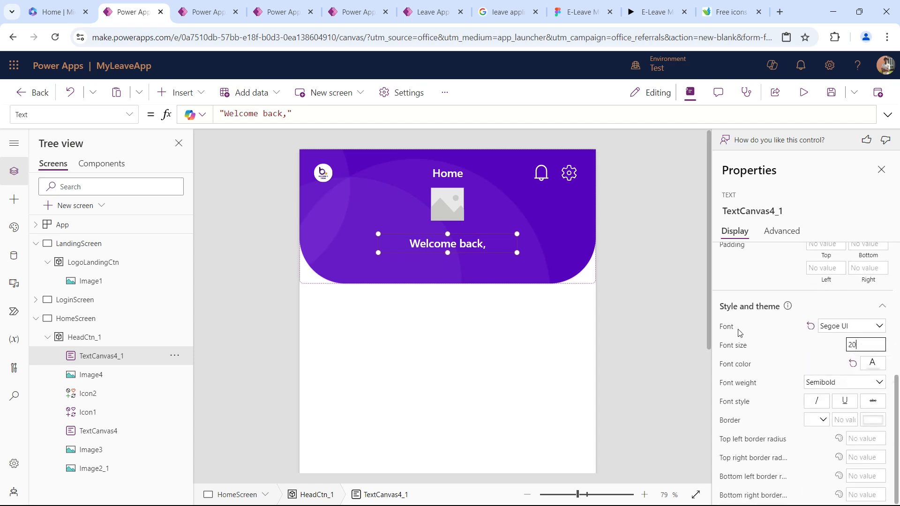
key(Tab)
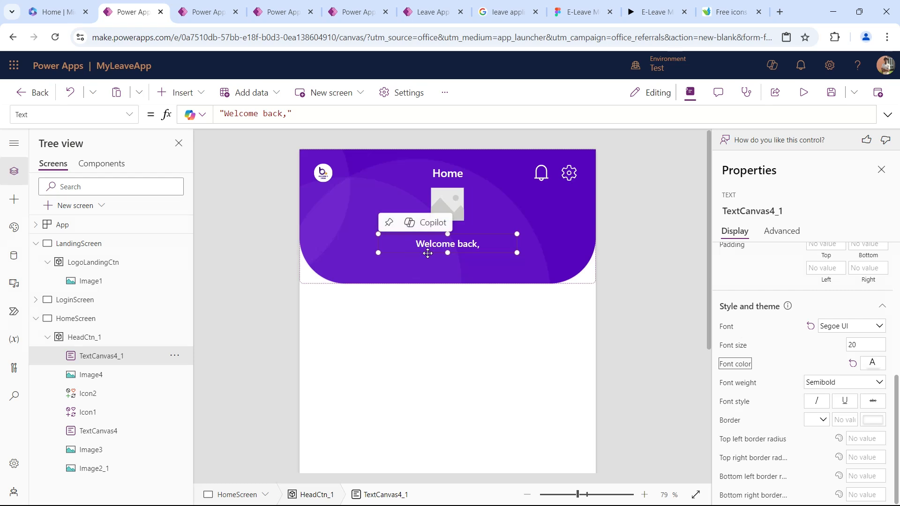
Duplicate the "Welcome back," label directly beneath it and widen the copy to about 571 by 35 across the header.
click(458, 246)
key(ctrl+v)
drag(399, 181, 461, 273)
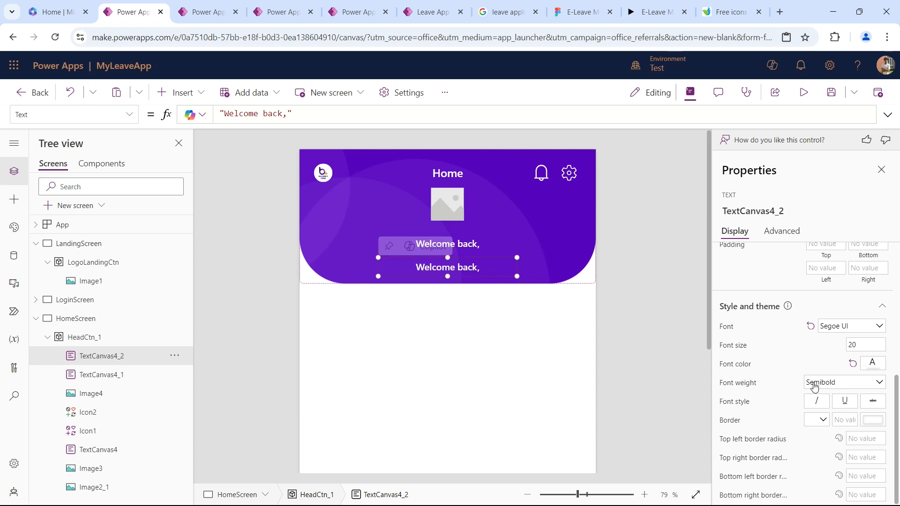
drag(379, 277, 314, 275)
drag(517, 275, 580, 274)
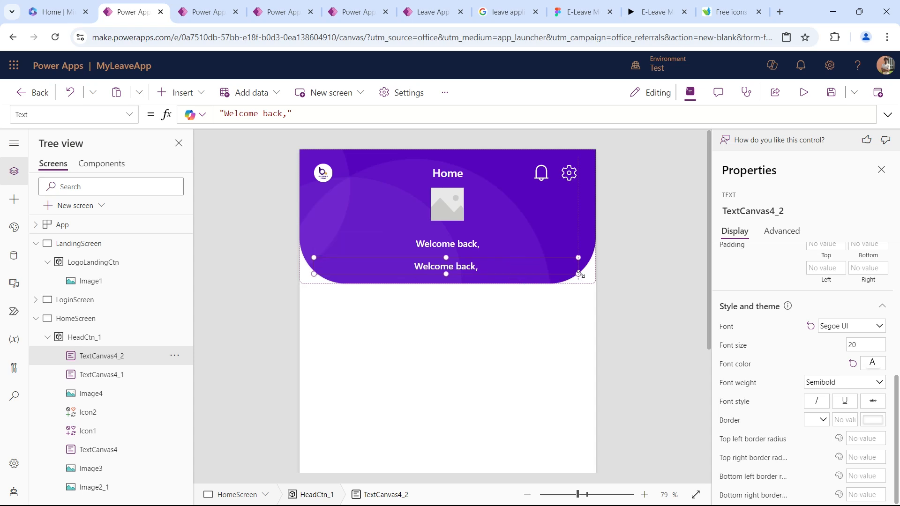
Set the lower label's Text formula to User().FullName and preview the app briefly.
scroll(821, 351, up, 4)
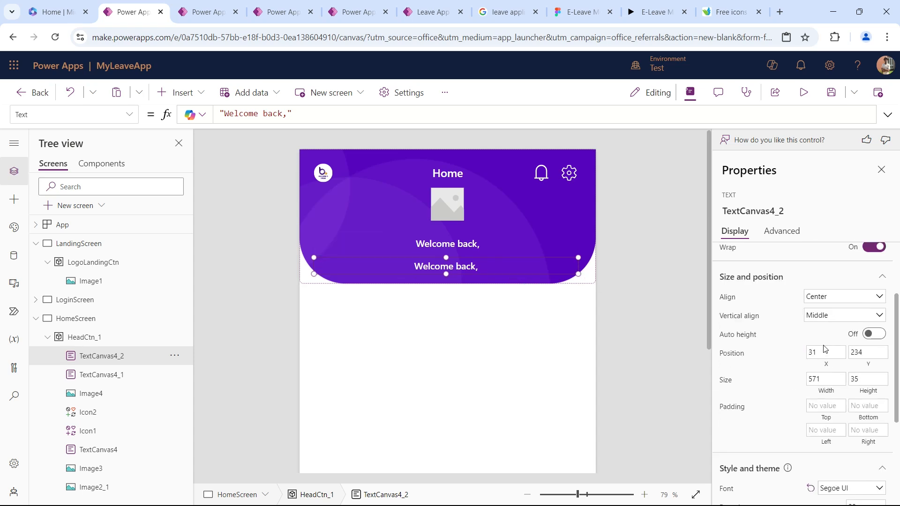
scroll(803, 316, up, 2)
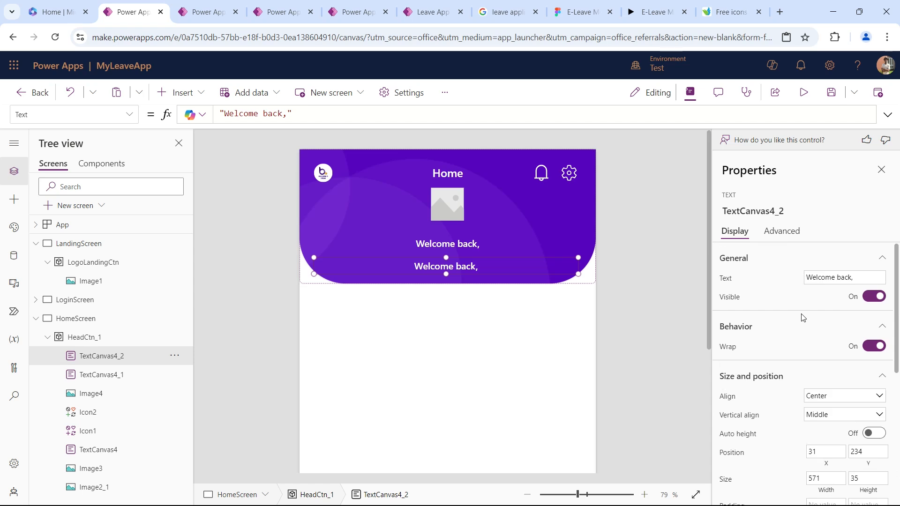
click(730, 284)
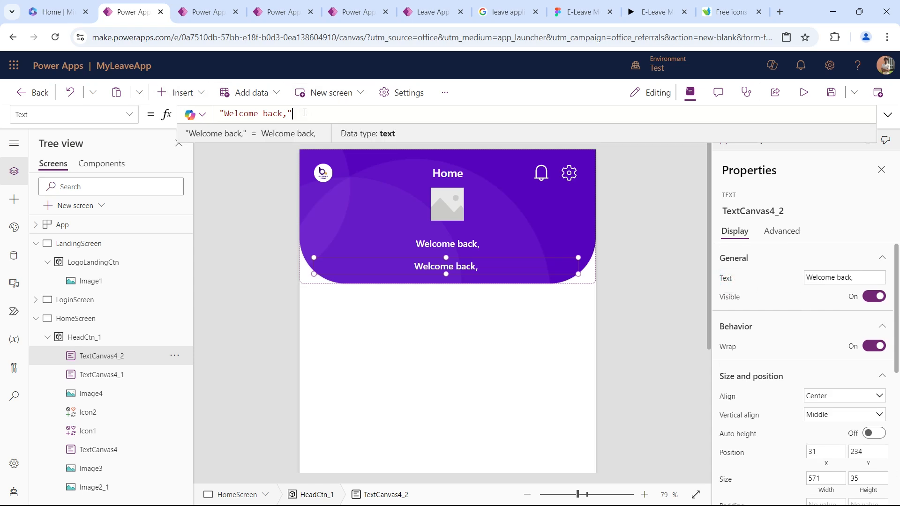
drag(293, 114, 224, 114)
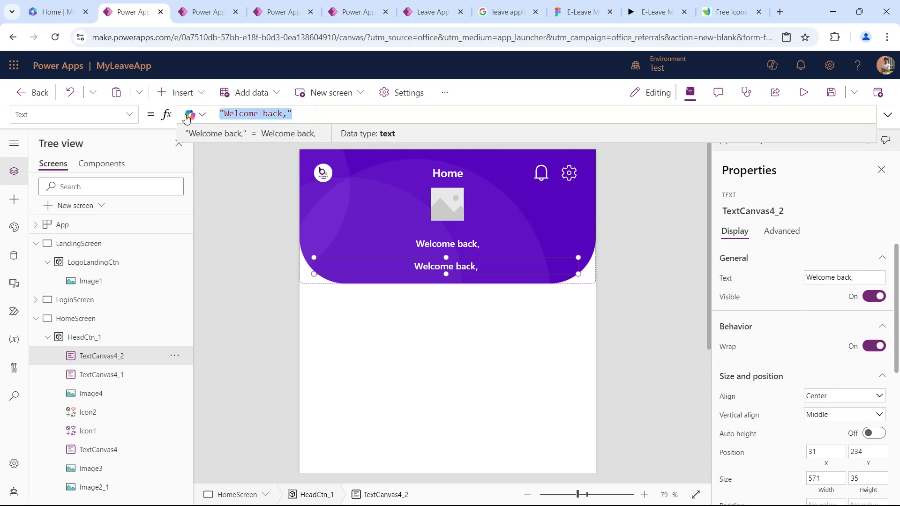
text(User)
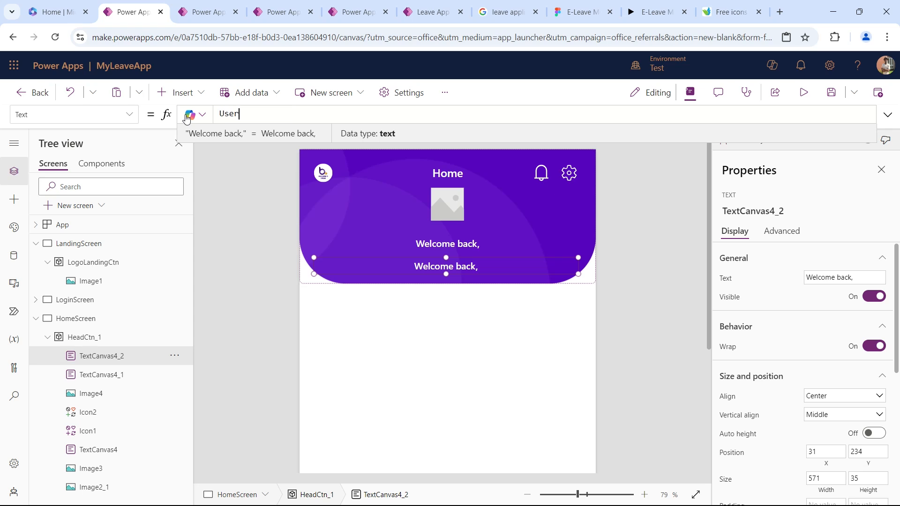
text((0.)
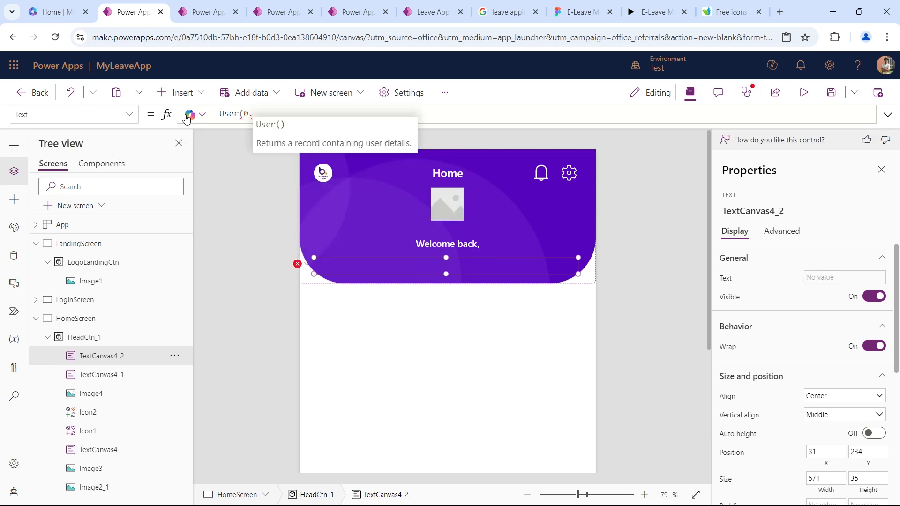
key(BackSpace)
key(BackSpace)
text())
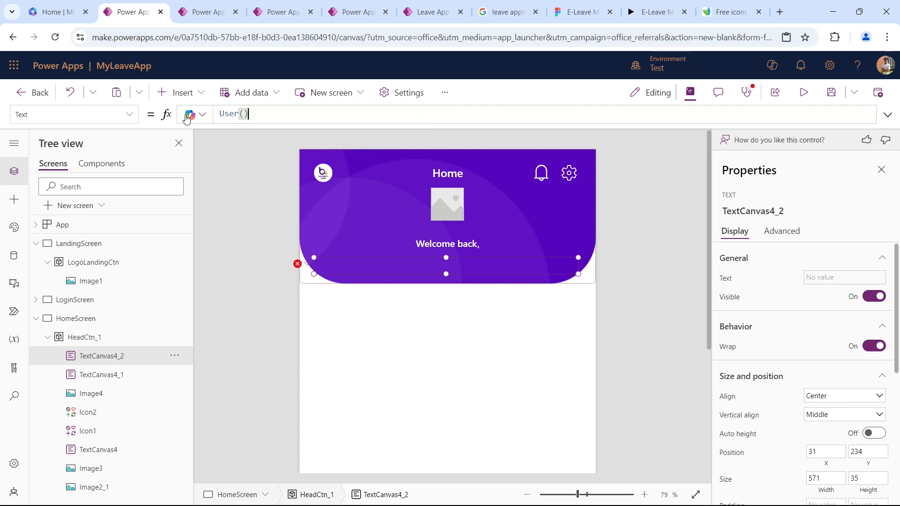
text(.FullName)
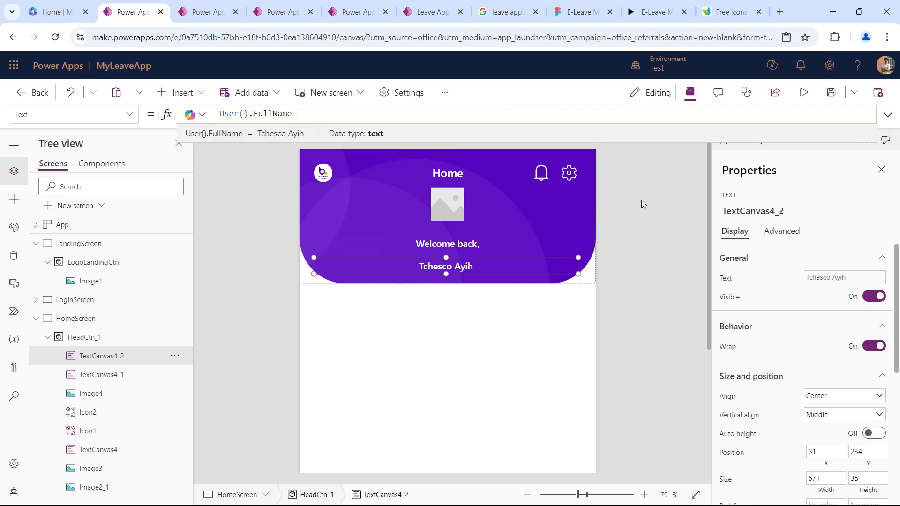
click(804, 92)
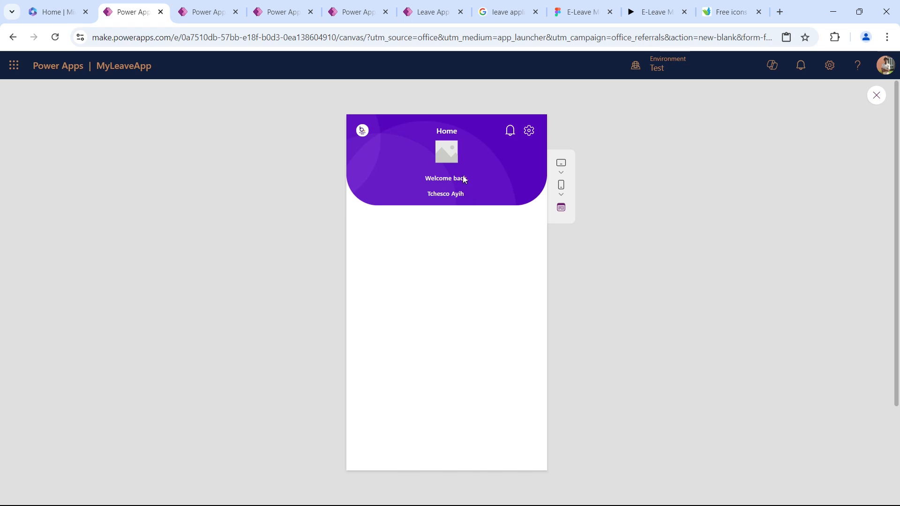
key(Escape)
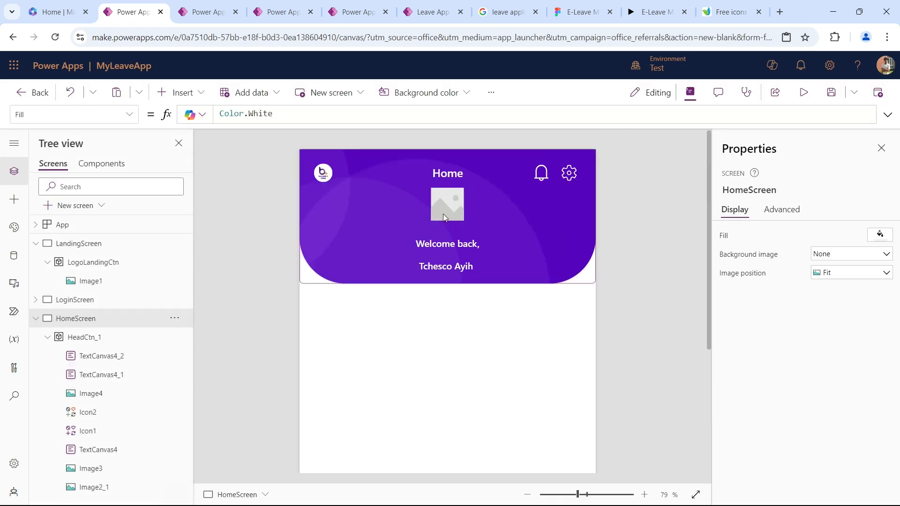
Set the profile placeholder's Image formula to User().Image.
click(445, 210)
click(380, 118)
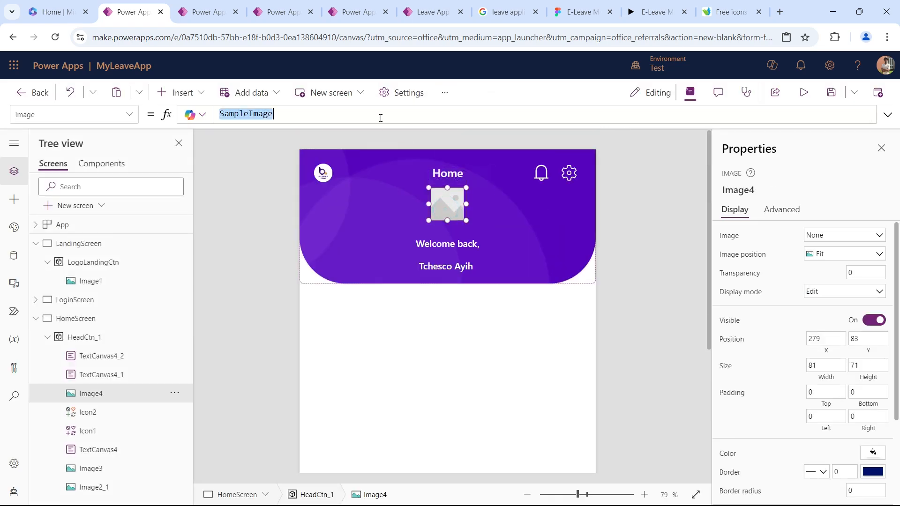
text(User(0.)
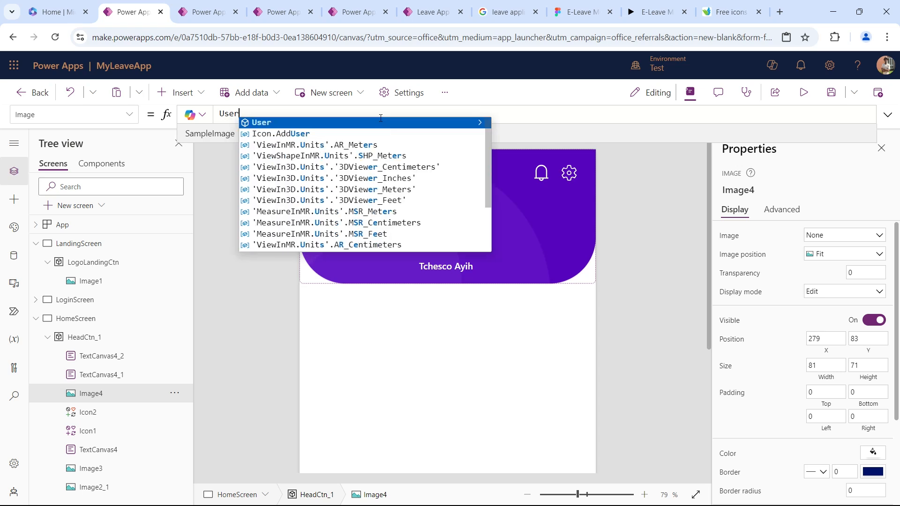
key(BackSpace)
key(BackSpace)
text().)
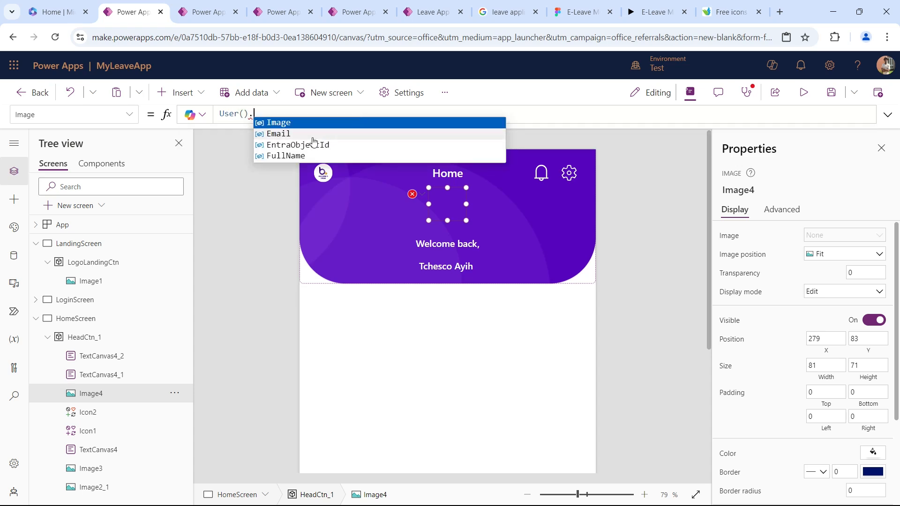
click(298, 123)
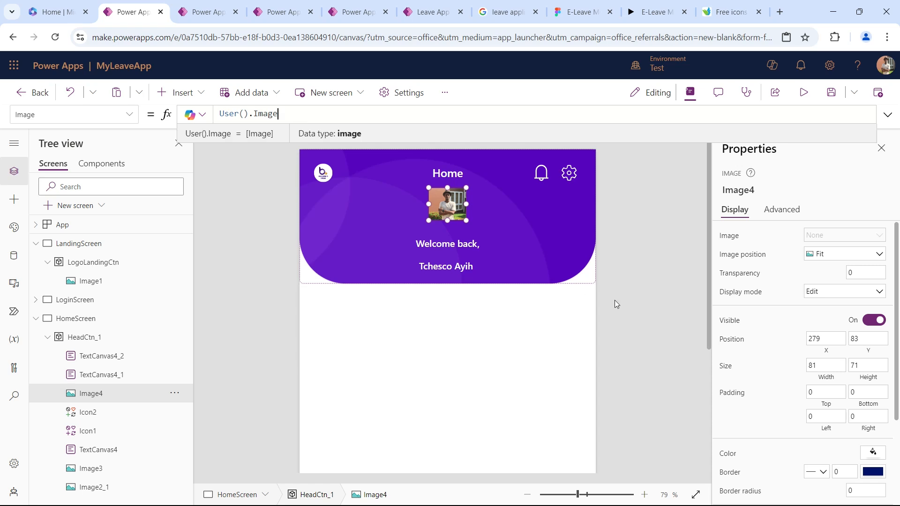
Round the profile image with a border radius of 50.
scroll(877, 319, down, 3)
click(867, 382)
double_click(868, 382)
text(50)
key(Tab)
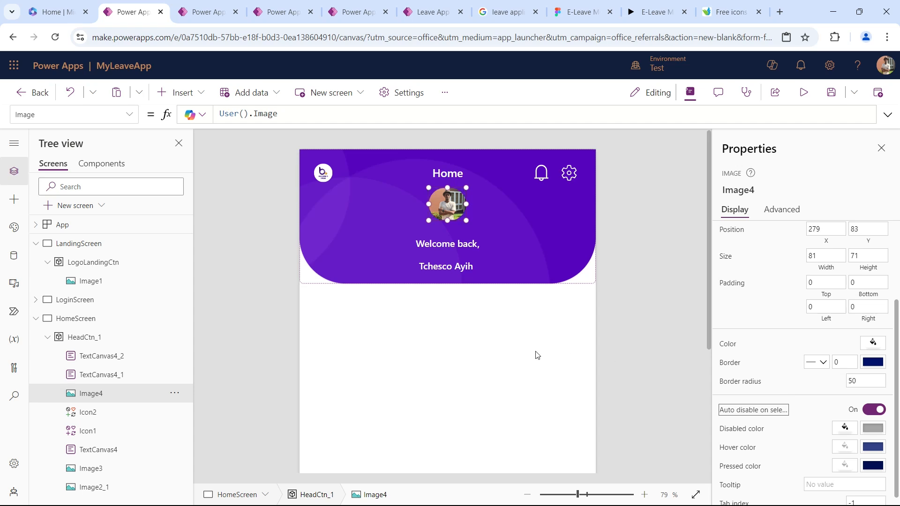
Resize the profile image to 70 by 70 and center it under the Home title at about X 285, Y 92.
scroll(834, 345, up, 2)
mouse_move(458, 197)
drag(467, 205, 464, 206)
click(824, 360)
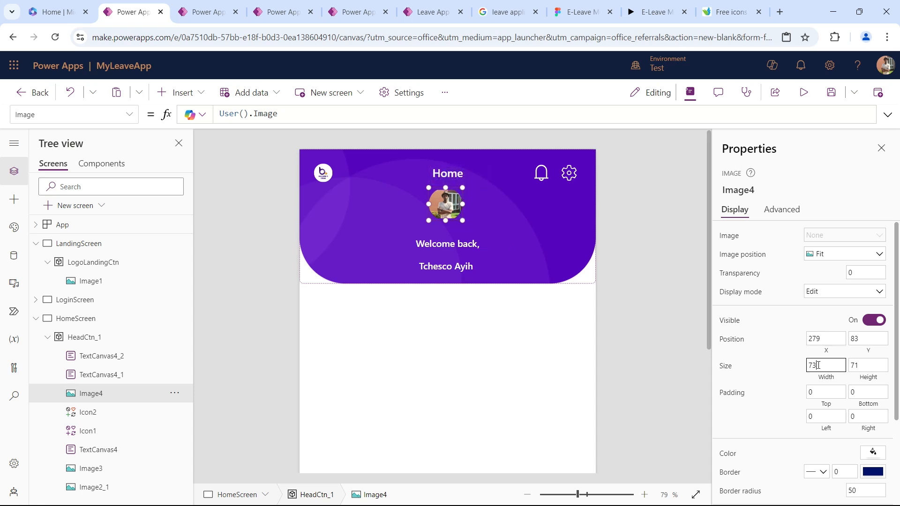
text(70)
key(Tab)
text(70)
key(Tab)
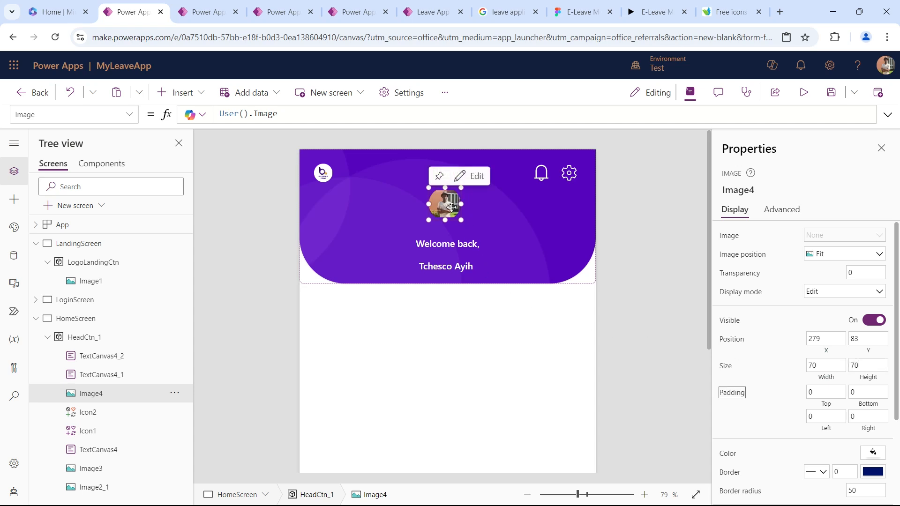
mouse_move(449, 208)
mouse_down()
mouse_move(458, 203)
mouse_move(450, 201)
mouse_move(454, 210)
mouse_up()
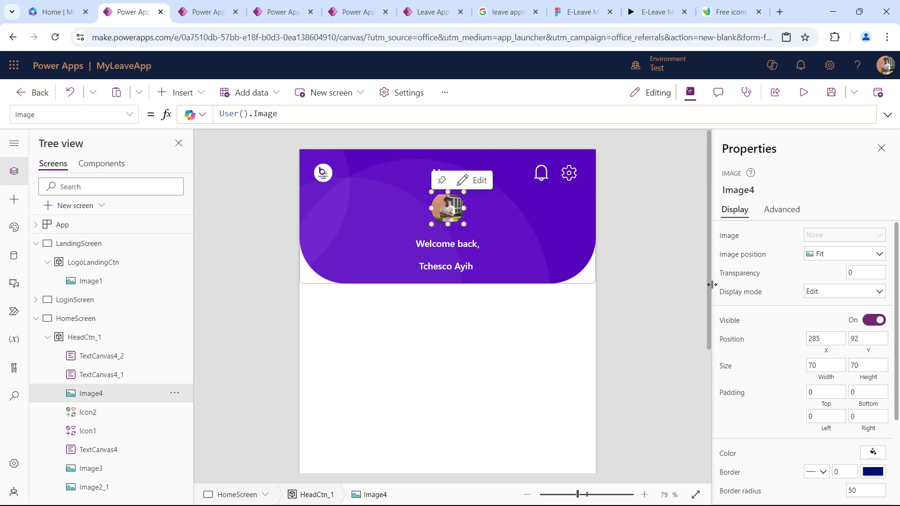
Set the profile picture's image position to Fill and deselect it.
click(826, 254)
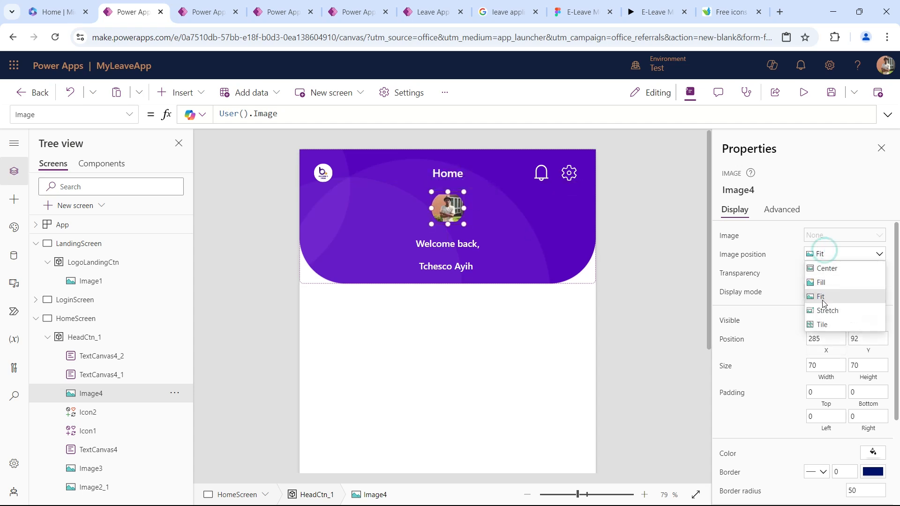
click(831, 286)
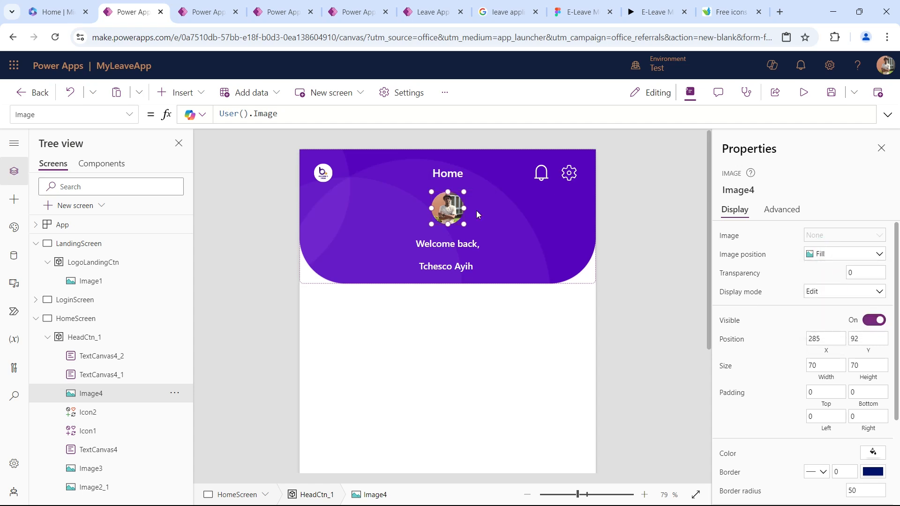
click(601, 218)
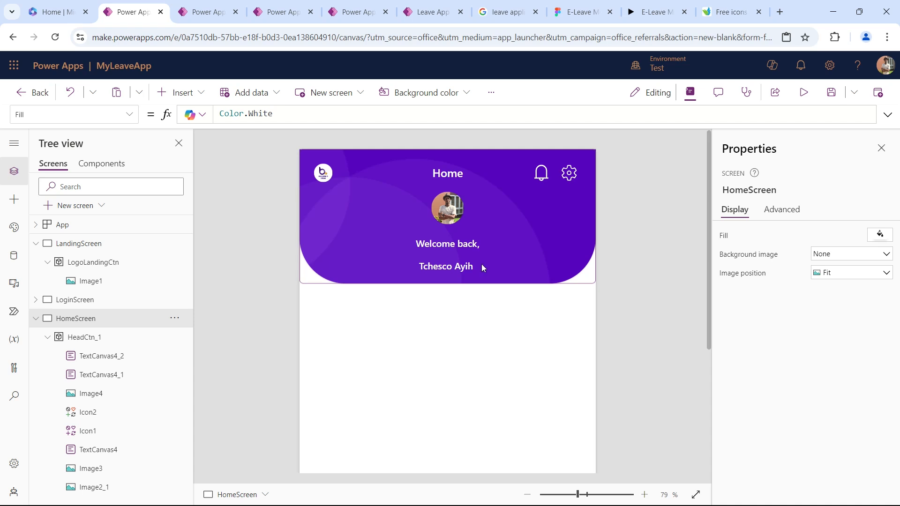
Compare the finished header with the Figma Home design and view the Power Apps templates page.
click(572, 4)
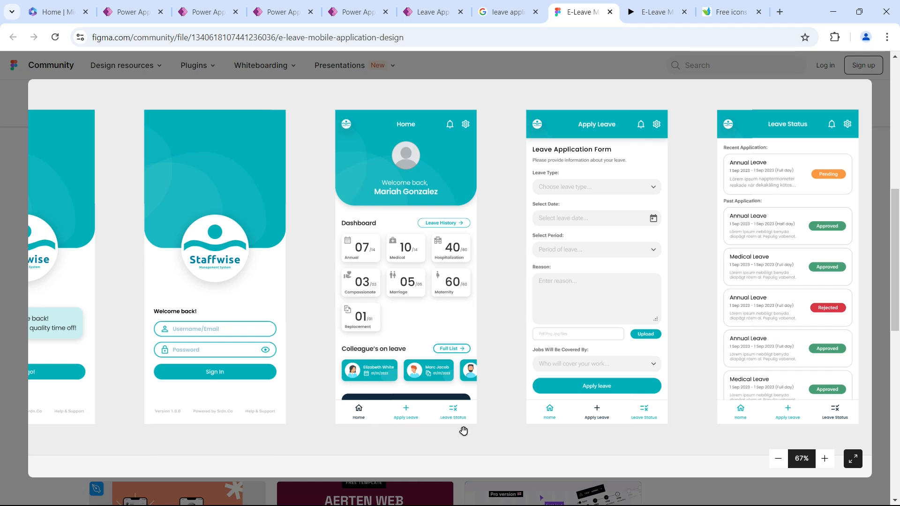
click(107, 3)
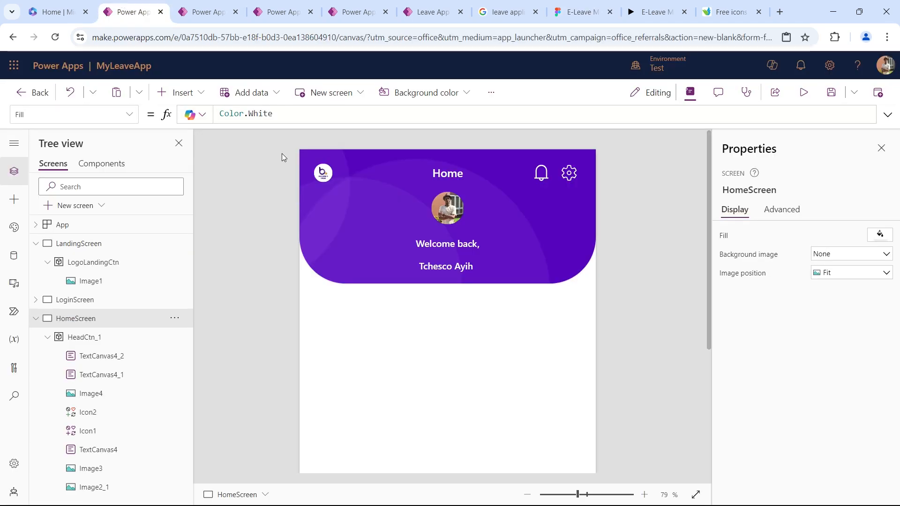
click(207, 12)
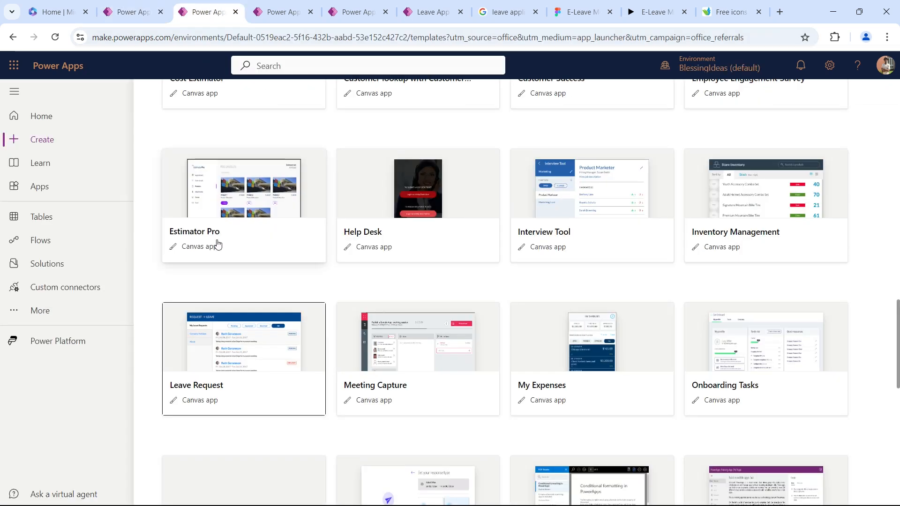
Open PProperty App for editing in a new tab from the BlessingIdeas environment's app list.
scroll(368, 269, up, 1)
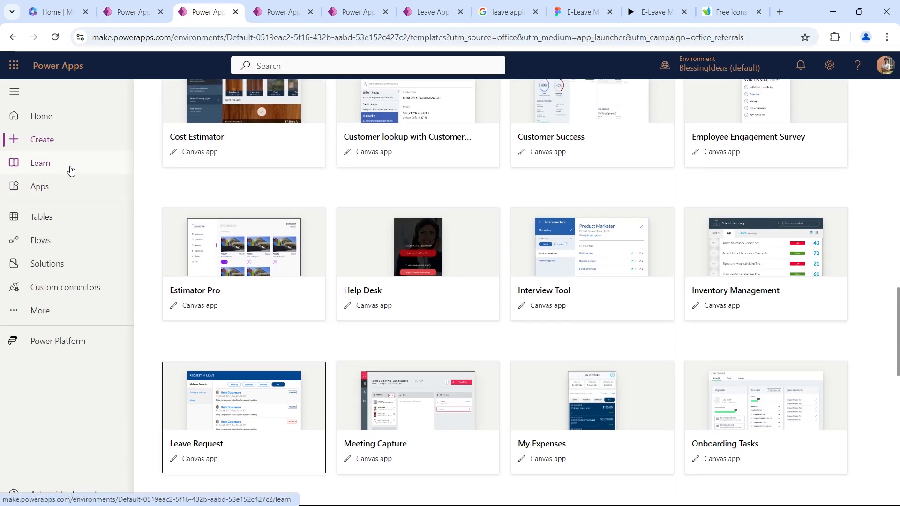
click(61, 190)
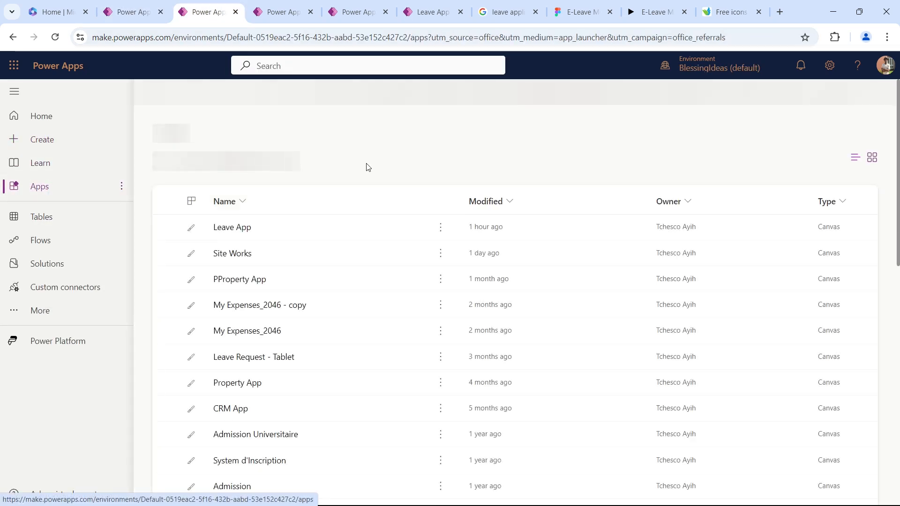
click(440, 360)
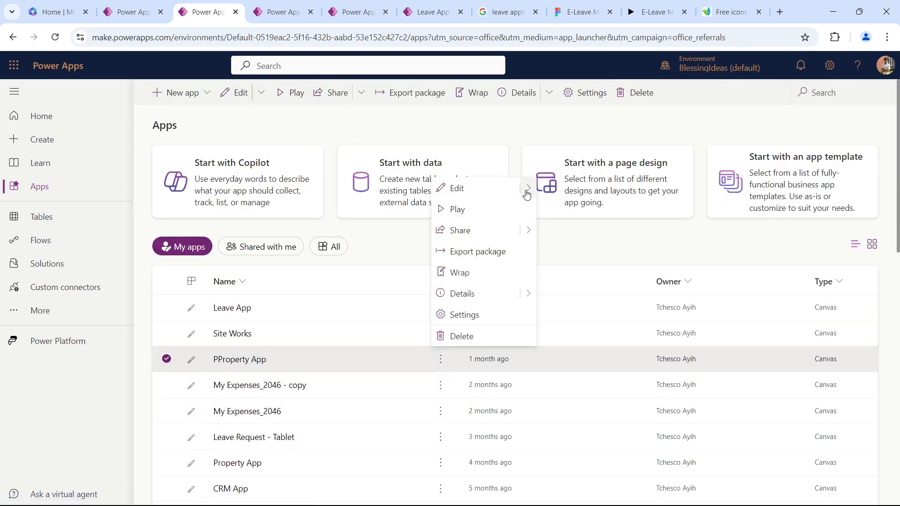
mouse_move(527, 194)
click(576, 209)
Compare MyLeaveApp's HomeScreen with the Figma Home design and check on the opening PProperty App.
click(119, 11)
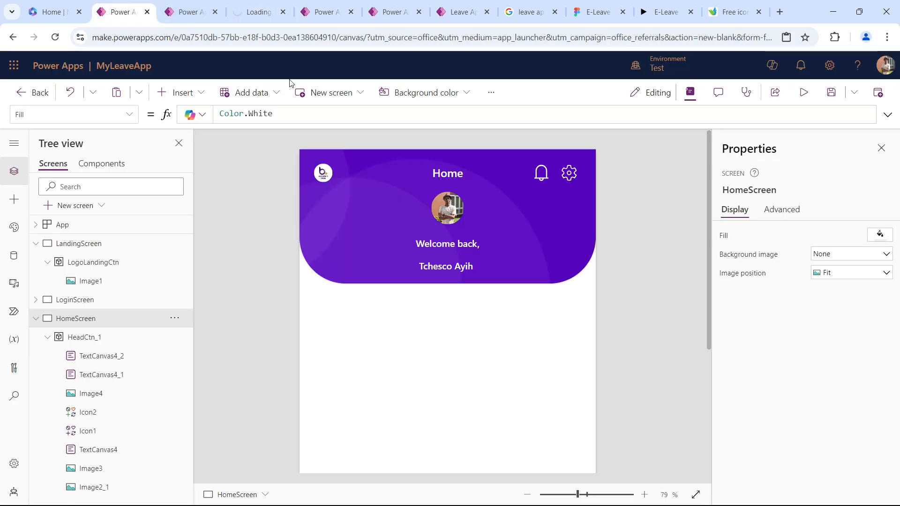
click(598, 11)
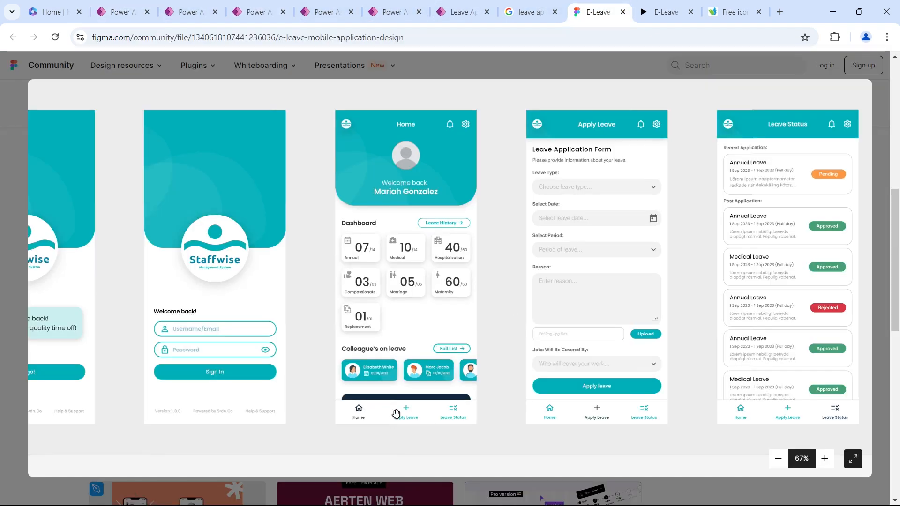
click(121, 12)
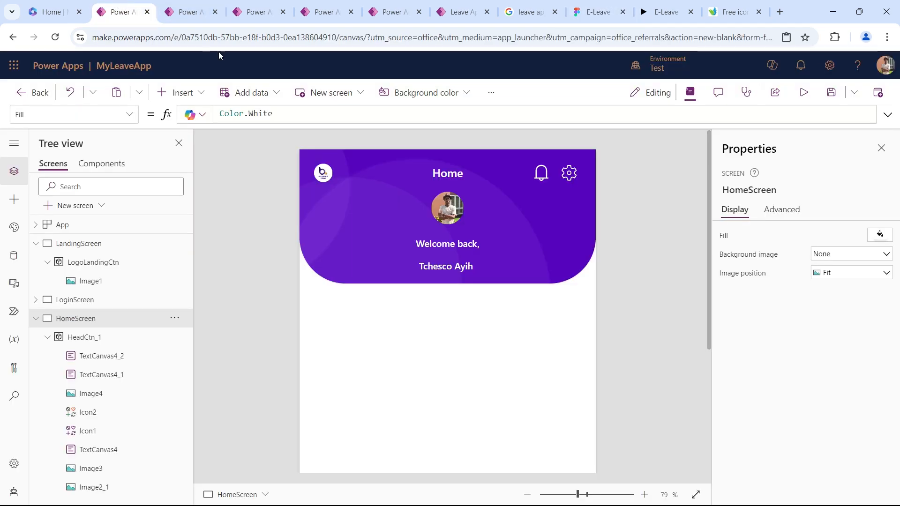
click(205, 12)
click(258, 12)
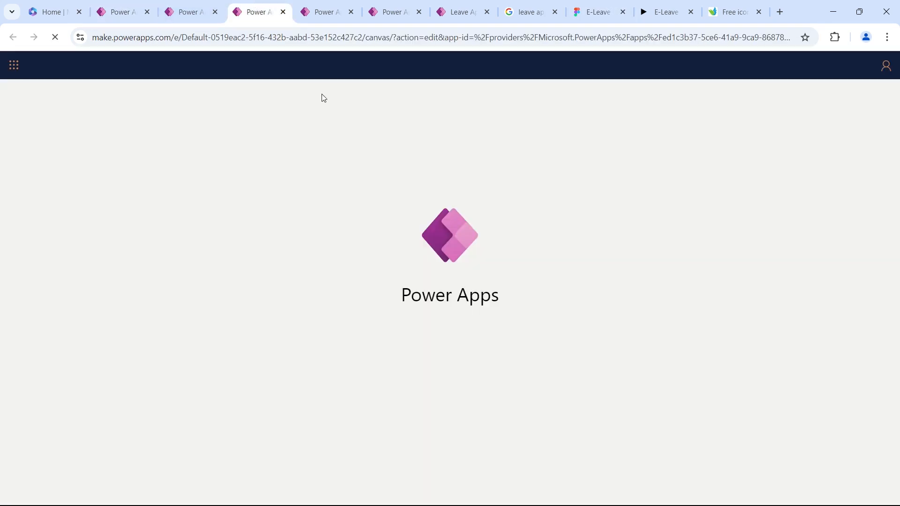
click(327, 14)
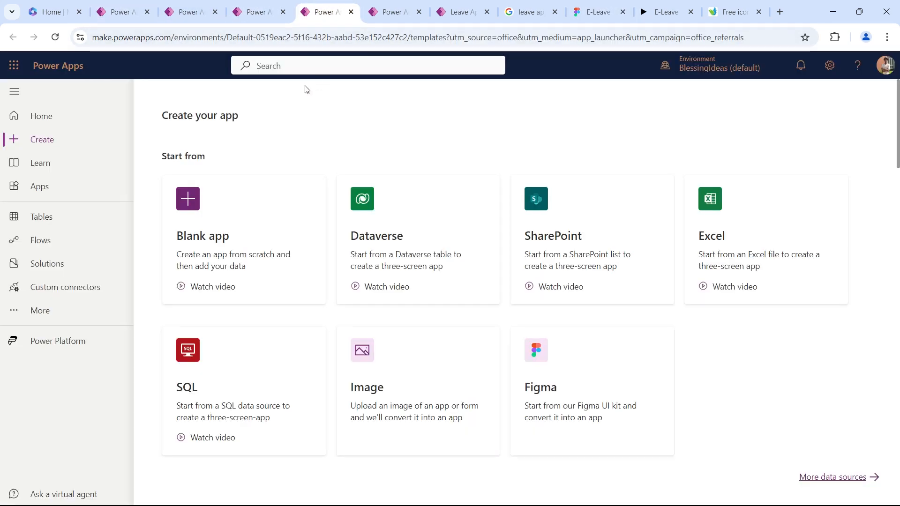
click(258, 12)
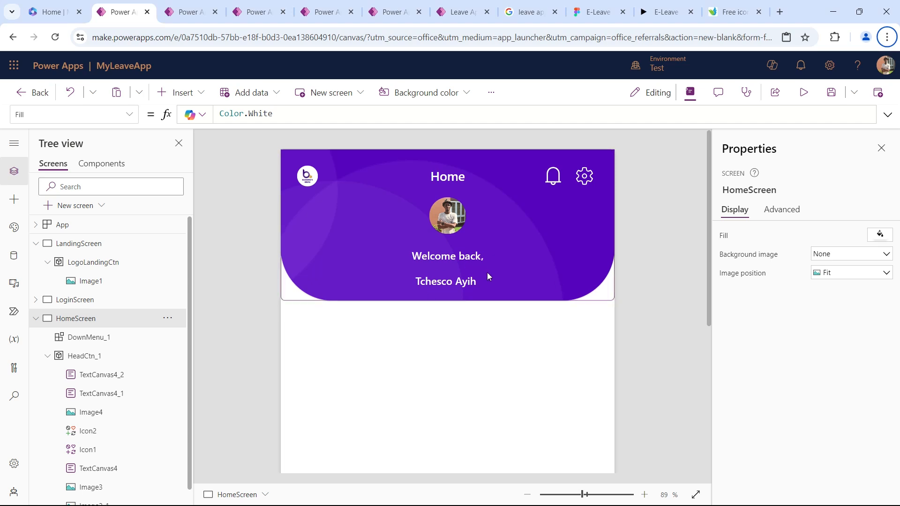
Examine the DownMenu component in MyLeaveApp, including its gallery, the icon's formula and the image control.
scroll(487, 277, down, 1)
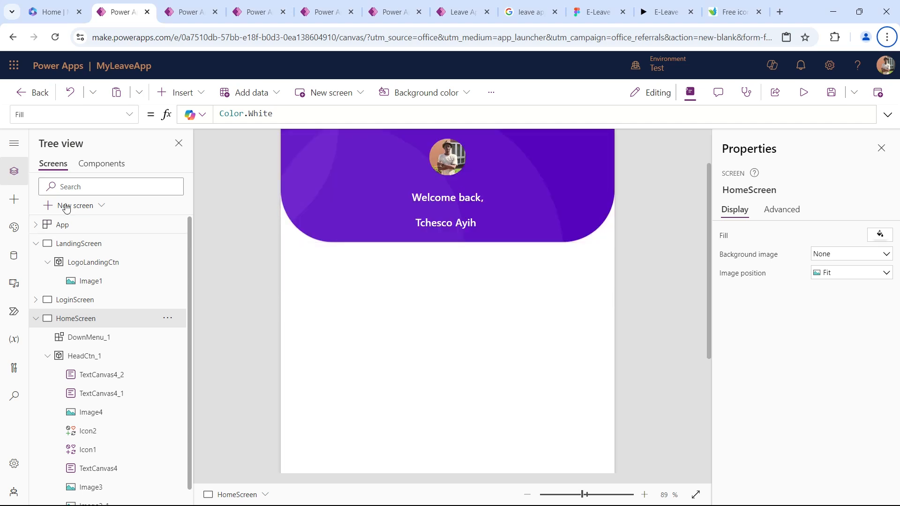
click(100, 163)
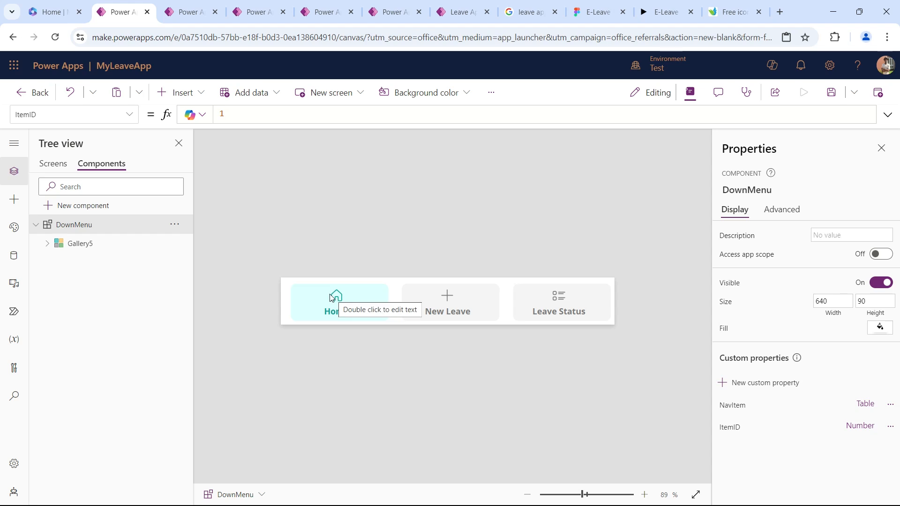
click(47, 243)
click(100, 318)
click(97, 281)
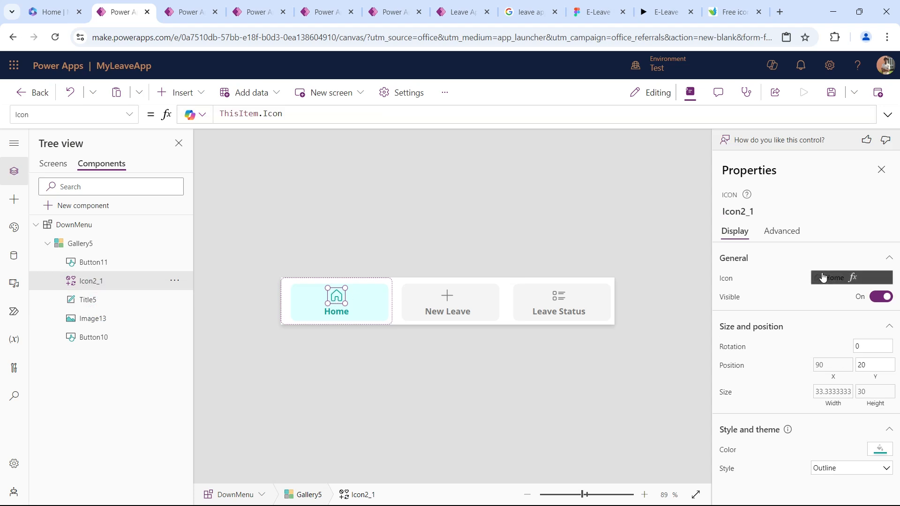
click(338, 117)
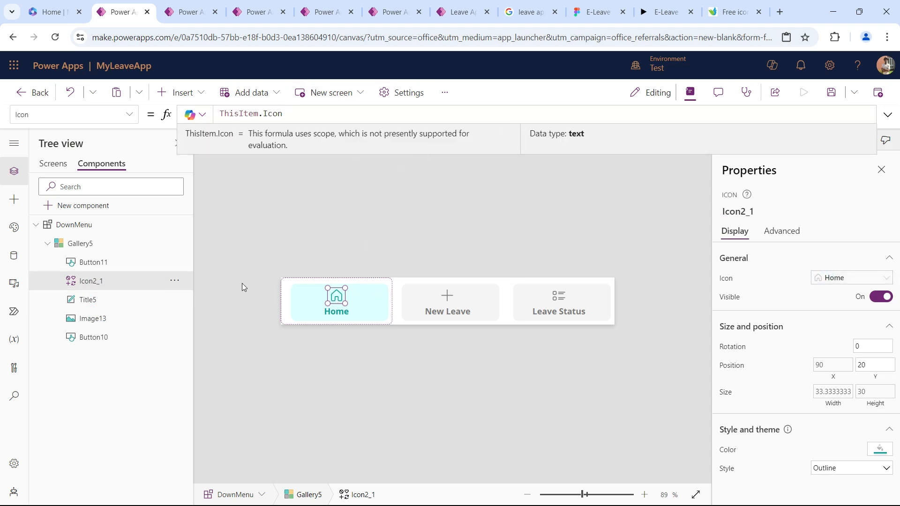
click(117, 315)
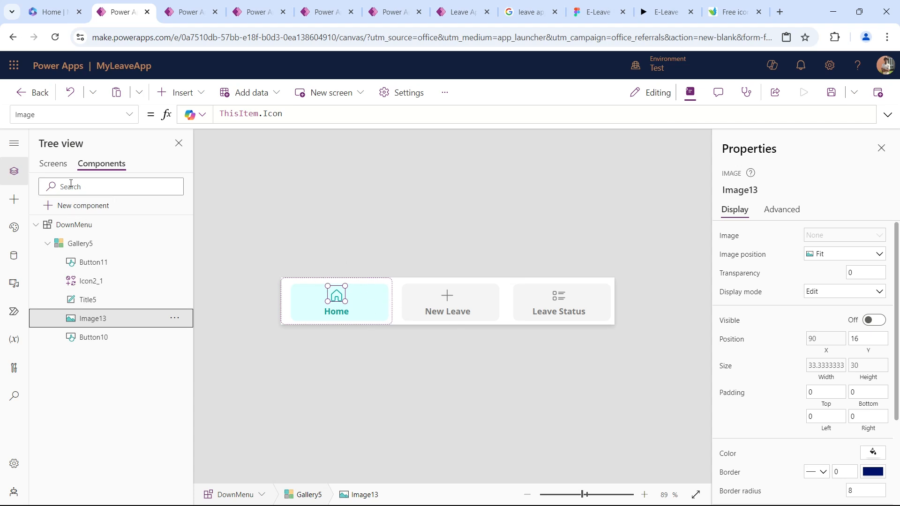
Check the DownMenu component at the foot of the HomeScreen with the whole screen fitted in view.
click(53, 163)
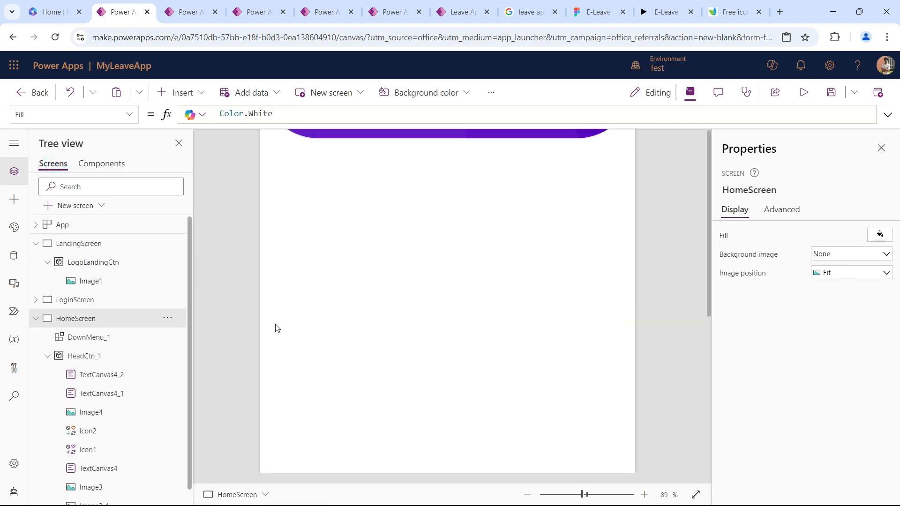
scroll(425, 333, down, 5)
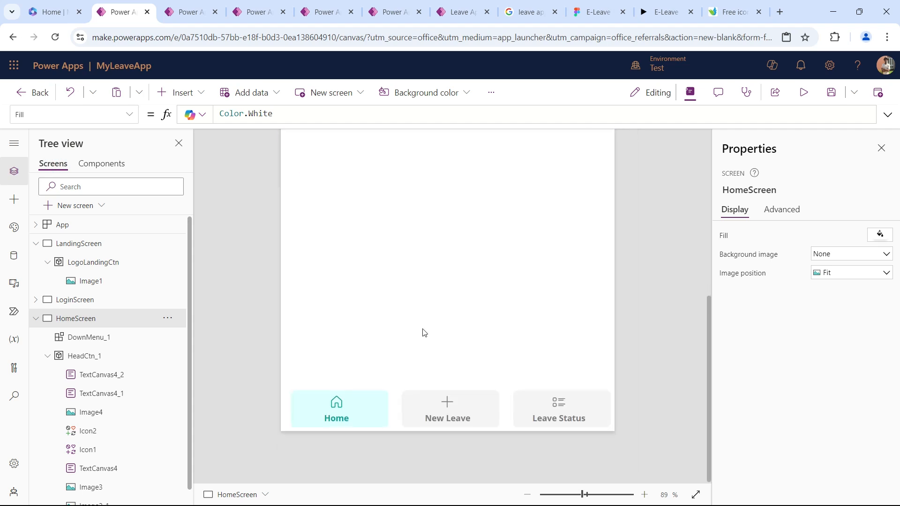
click(447, 414)
click(696, 494)
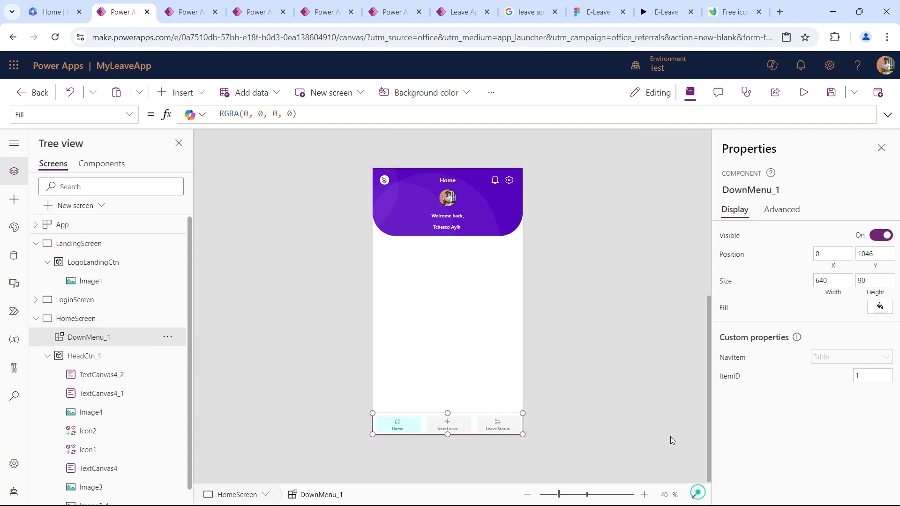
click(594, 366)
click(595, 367)
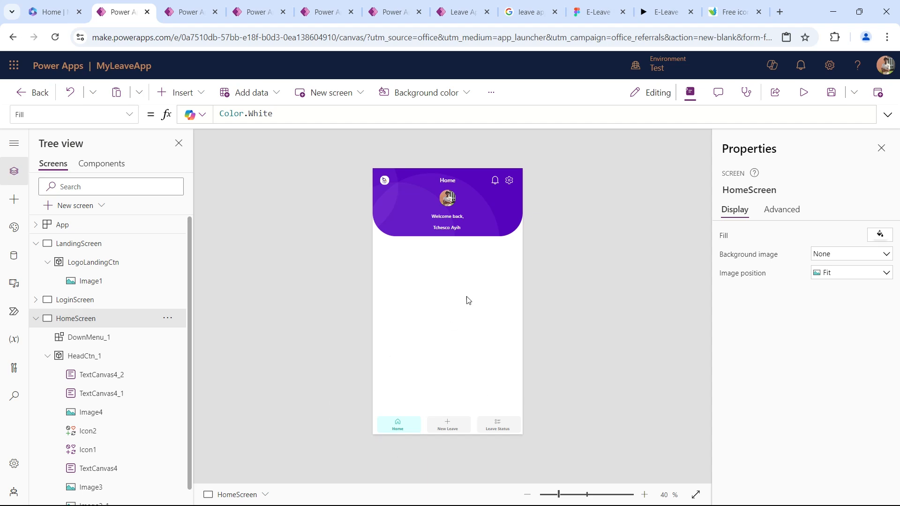
Switch to the E-Leave Figma prototype and advance from the welcome page to the Home page.
click(597, 12)
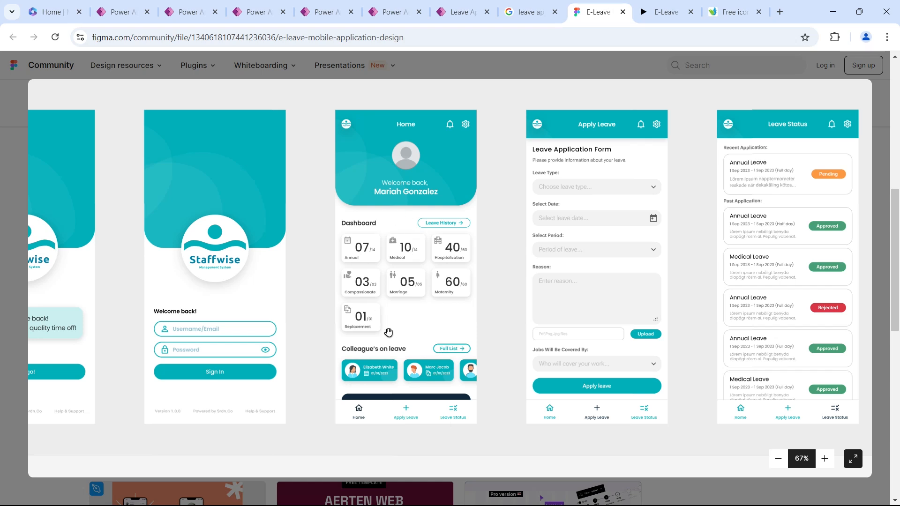
click(666, 12)
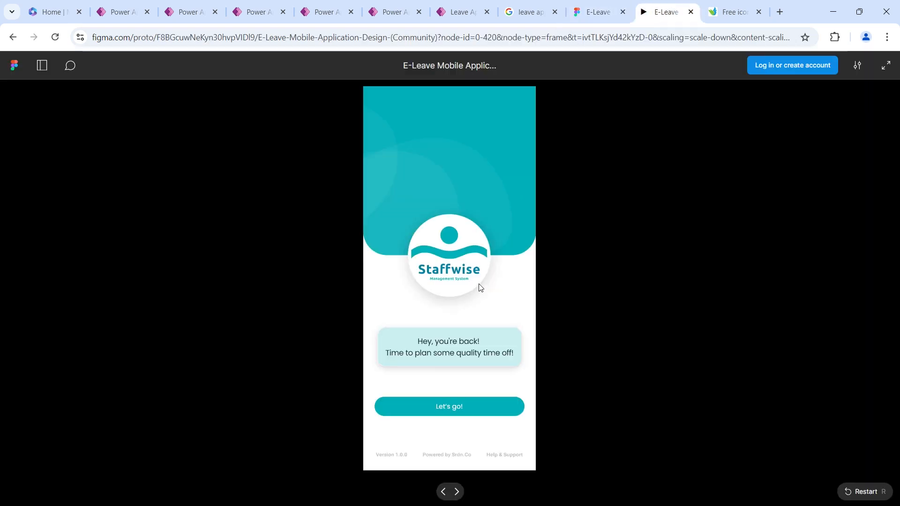
click(476, 407)
click(476, 406)
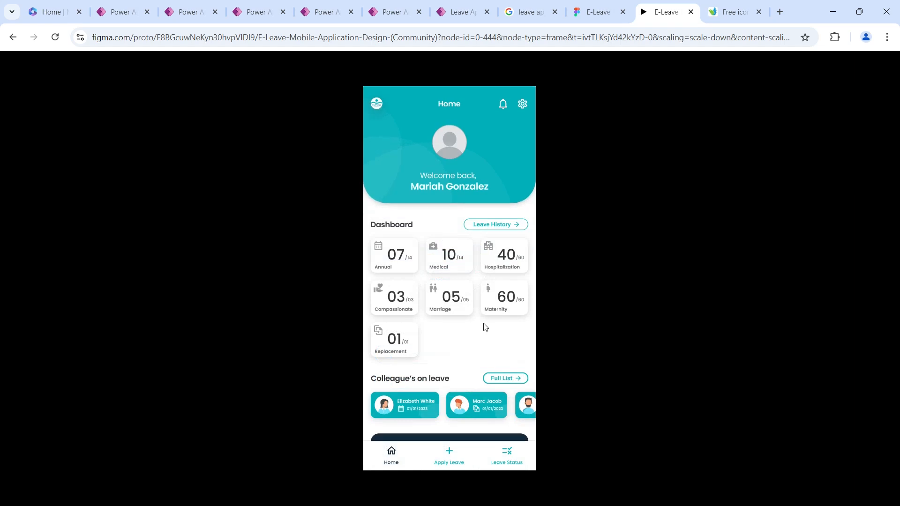
Examine the prototype Home page's sections from the Dashboard through colleagues on leave, HR announcements and recent leaves to the closing illustration.
scroll(485, 322, down, 4)
scroll(486, 321, down, 2)
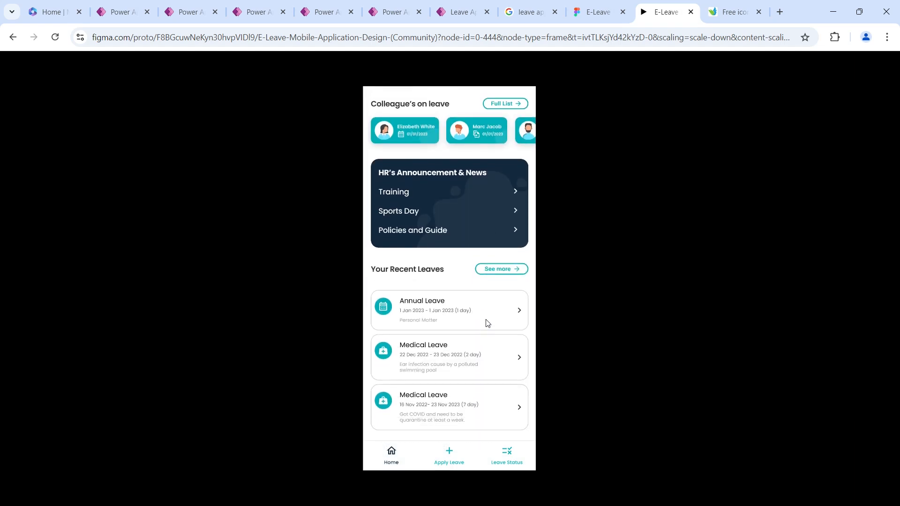
scroll(486, 322, up, 5)
scroll(488, 323, down, 2)
scroll(488, 323, up, 3)
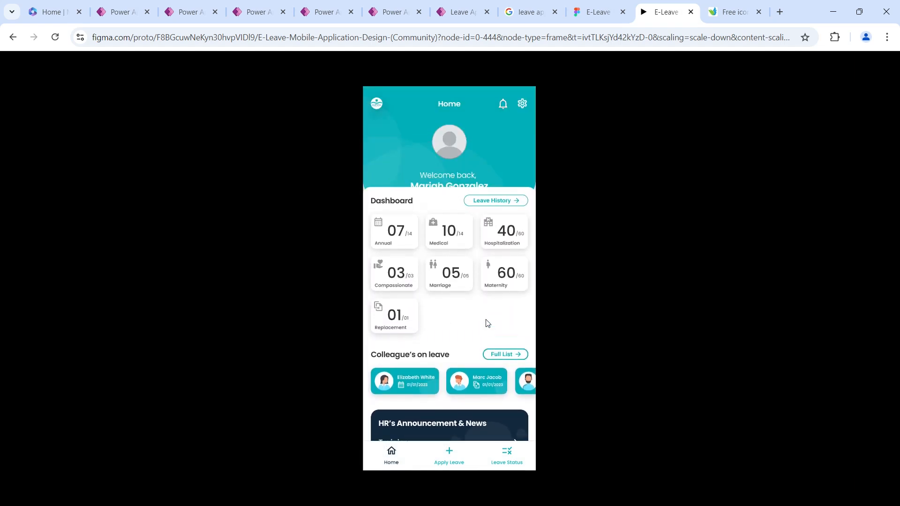
scroll(487, 322, down, 2)
scroll(486, 323, down, 3)
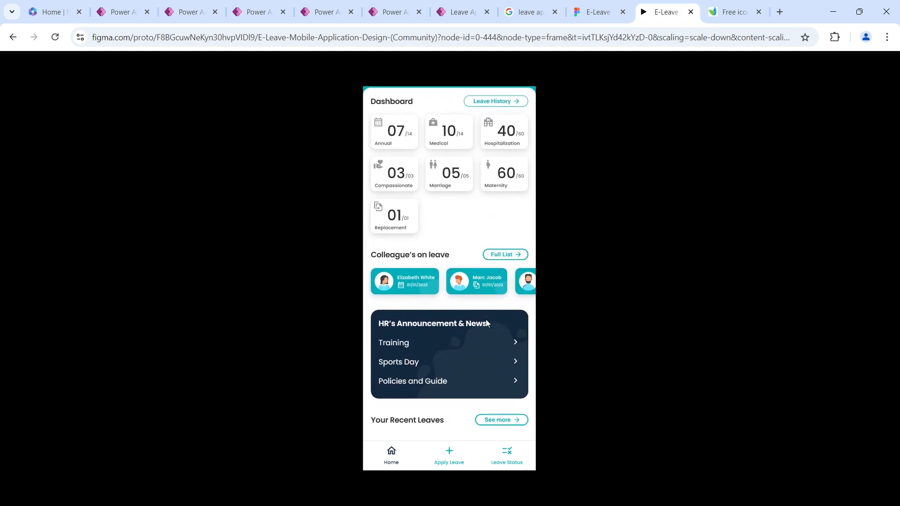
scroll(486, 322, up, 1)
scroll(486, 322, down, 2)
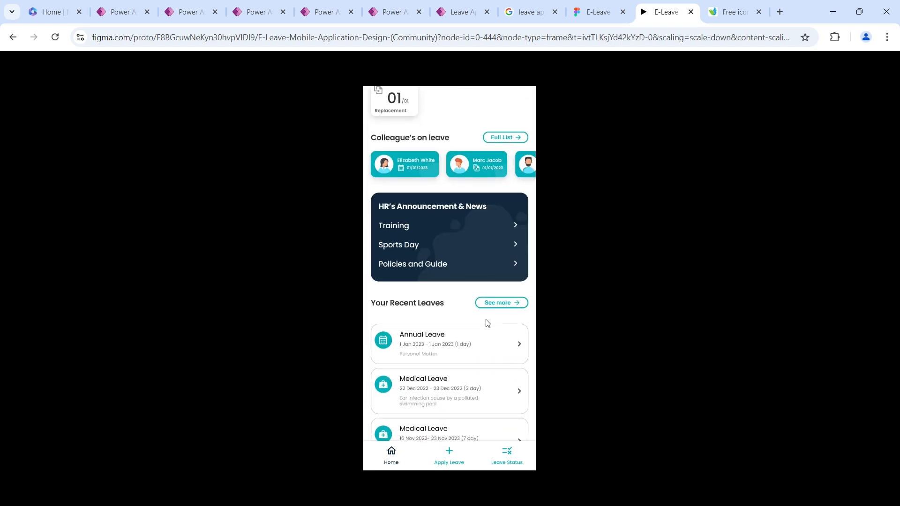
scroll(488, 323, up, 5)
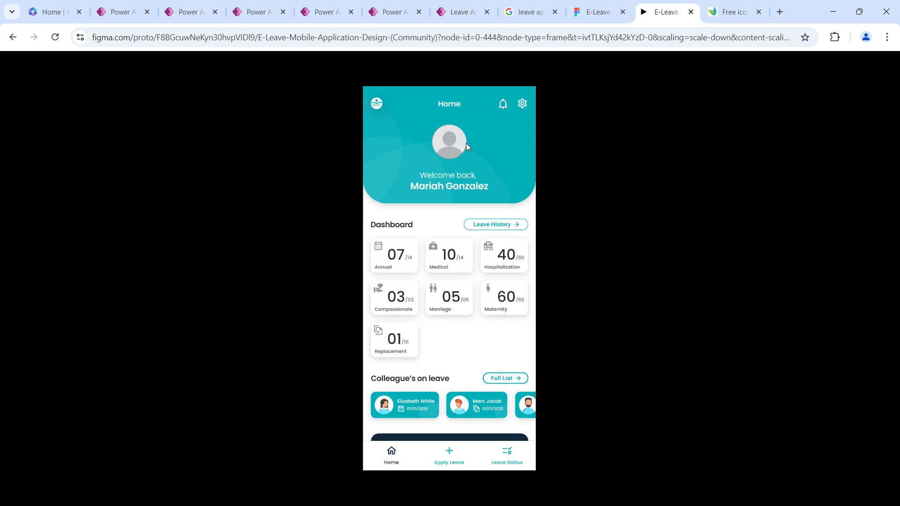
scroll(469, 265, down, 3)
scroll(476, 296, down, 2)
scroll(476, 296, up, 2)
scroll(476, 296, down, 5)
scroll(478, 296, up, 3)
scroll(477, 295, down, 3)
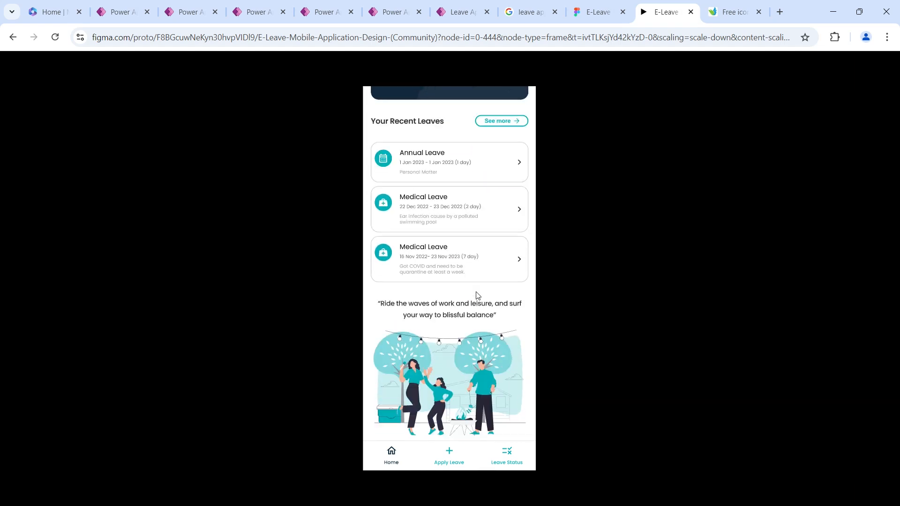
scroll(465, 262, up, 7)
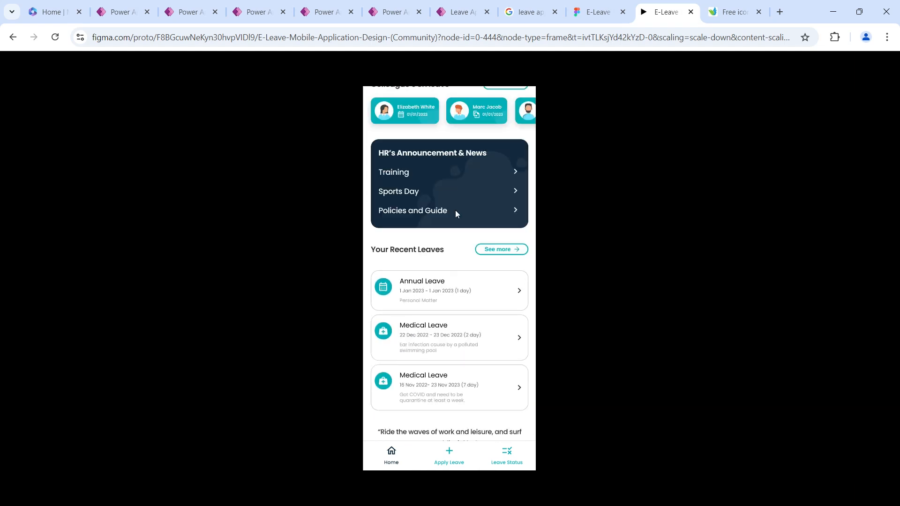
Close the PProperty App editor and dismiss the canvas app editing notice on the Apps page.
click(119, 11)
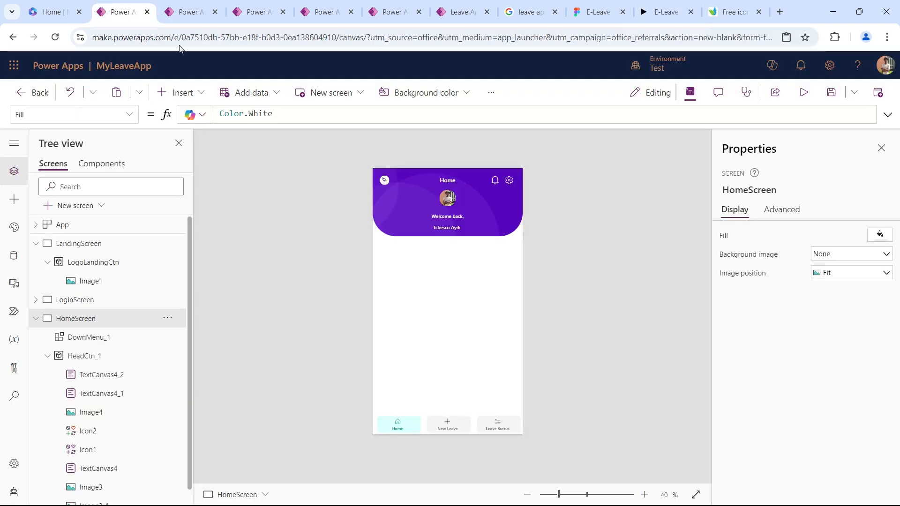
click(276, 12)
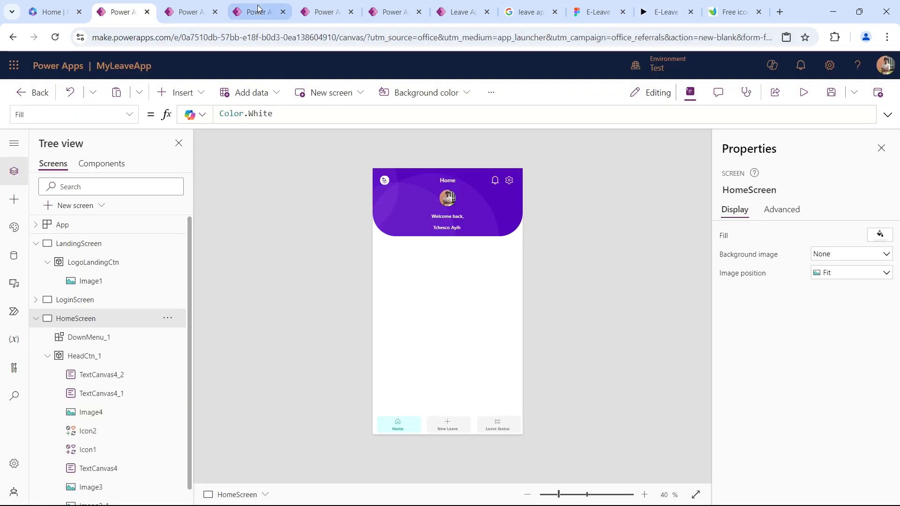
click(283, 13)
click(500, 111)
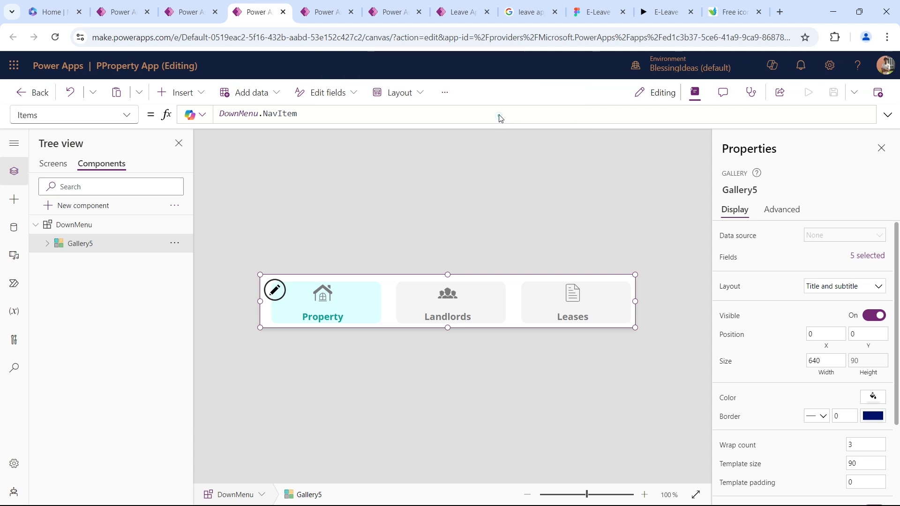
click(223, 6)
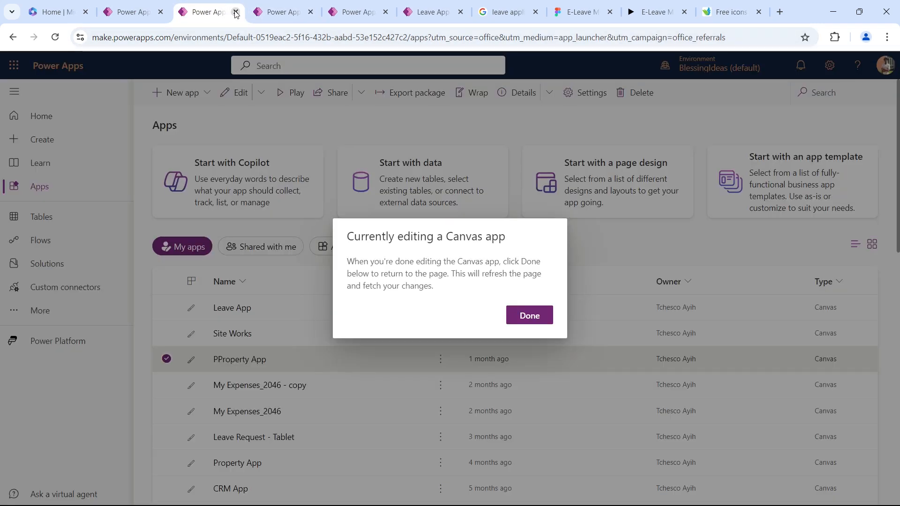
click(522, 309)
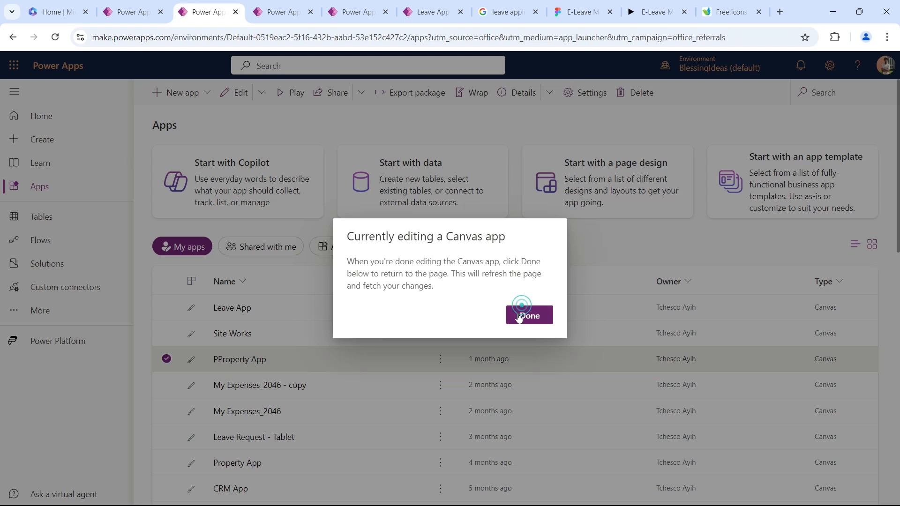
Return to MyLeaveApp, collapse the HeadCtn_1 container and select the DownMenu_1 component on the HomeScreen.
click(135, 6)
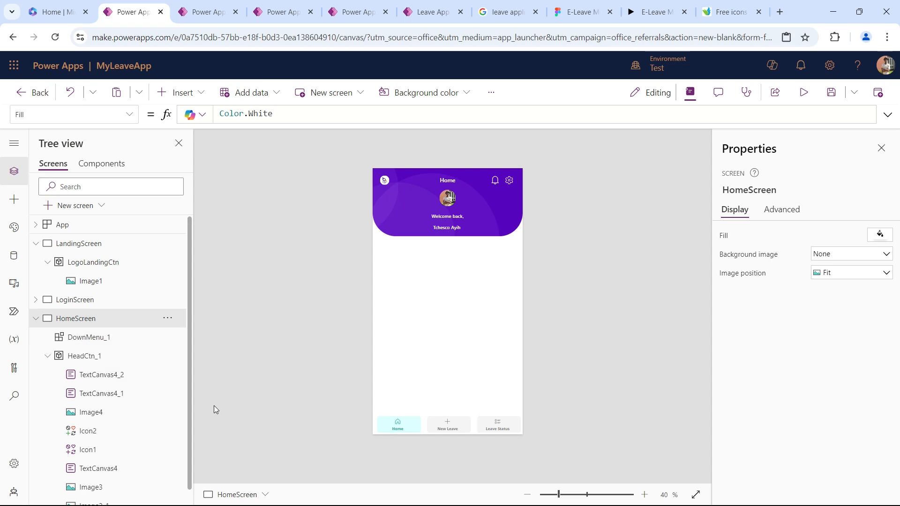
click(48, 356)
click(112, 339)
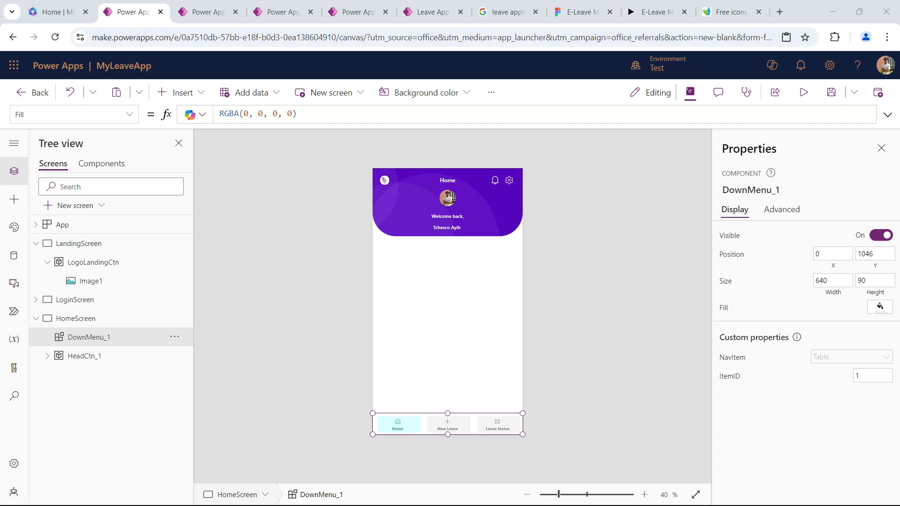
Collapse LandingScreen and add a new scrollable screen to MyLeaveApp.
click(270, 263)
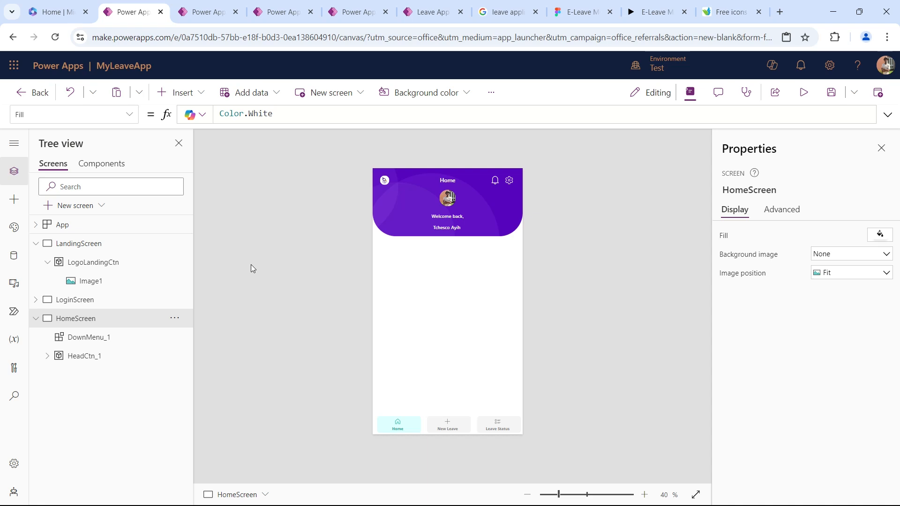
click(35, 243)
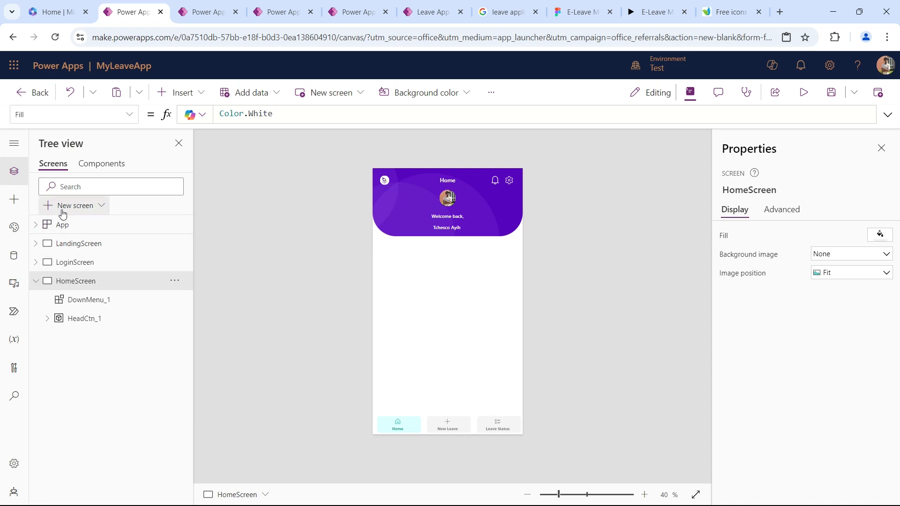
click(71, 206)
click(300, 237)
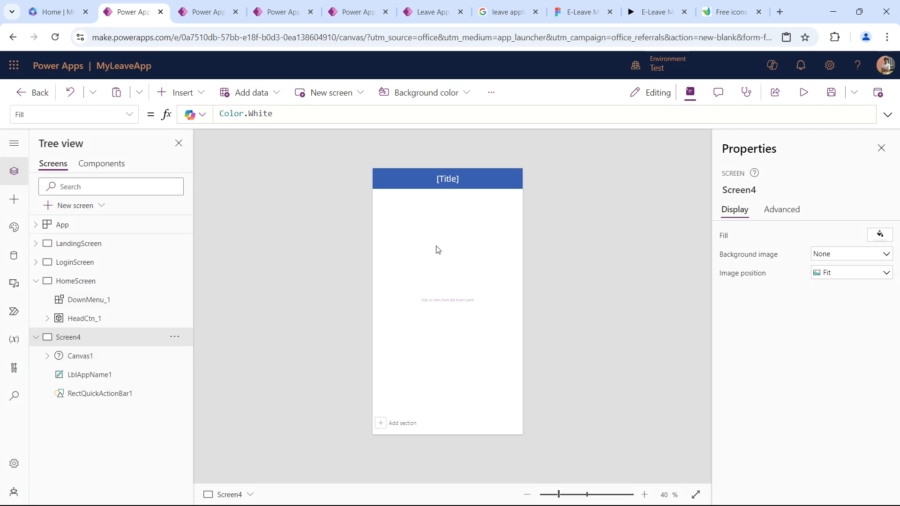
Copy the code of the Canvas1 fluid grid on Screen4.
click(440, 250)
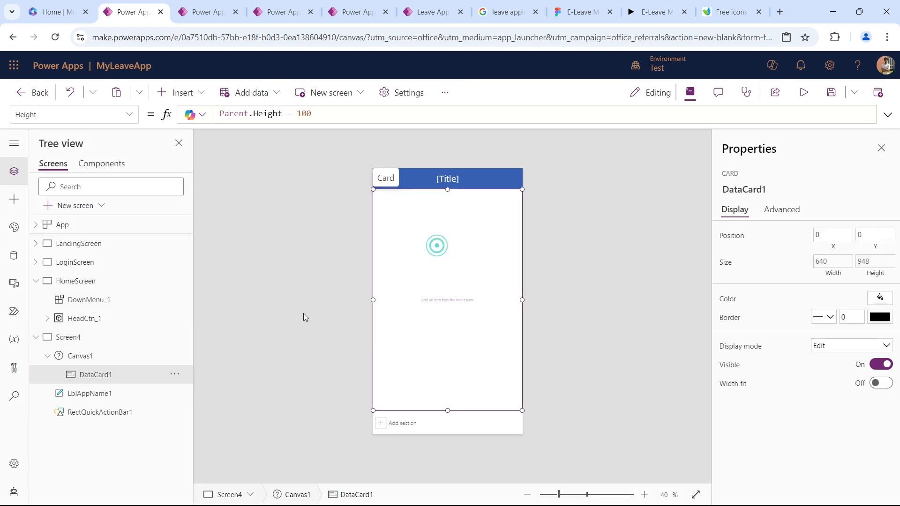
click(78, 353)
click(176, 357)
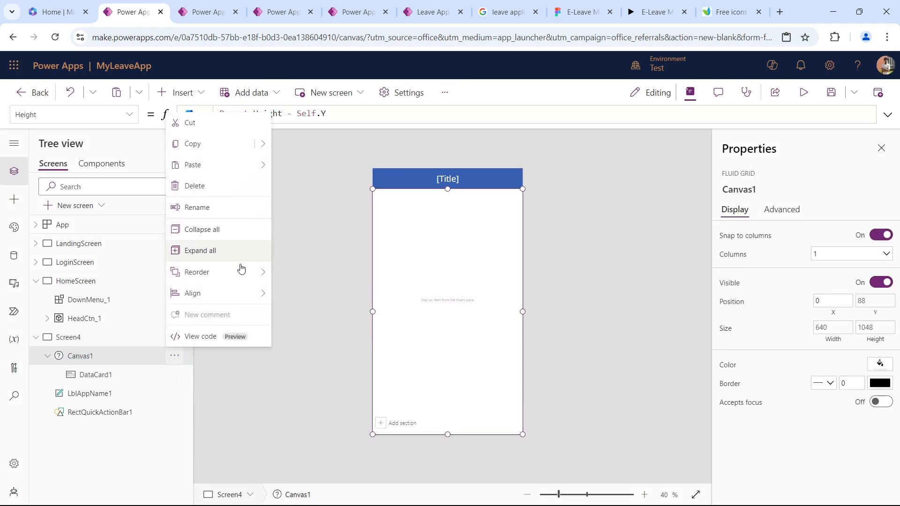
mouse_move(242, 281)
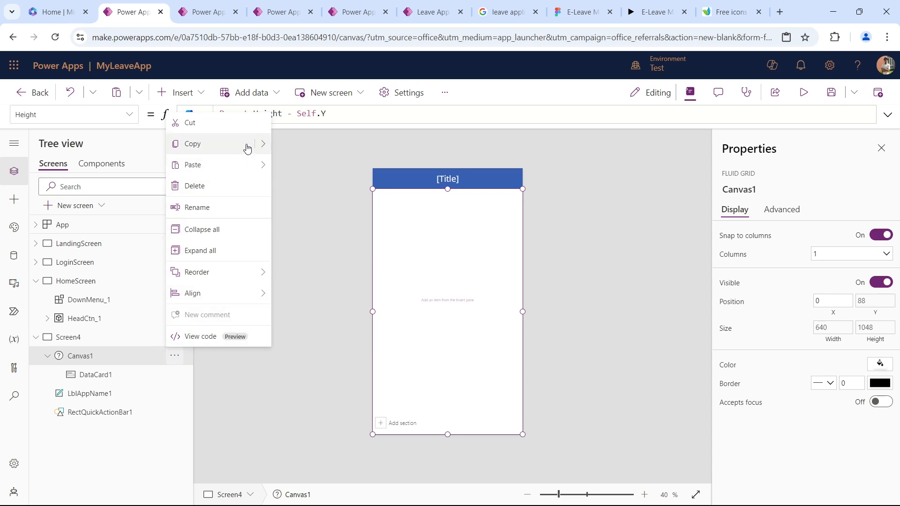
mouse_move(257, 145)
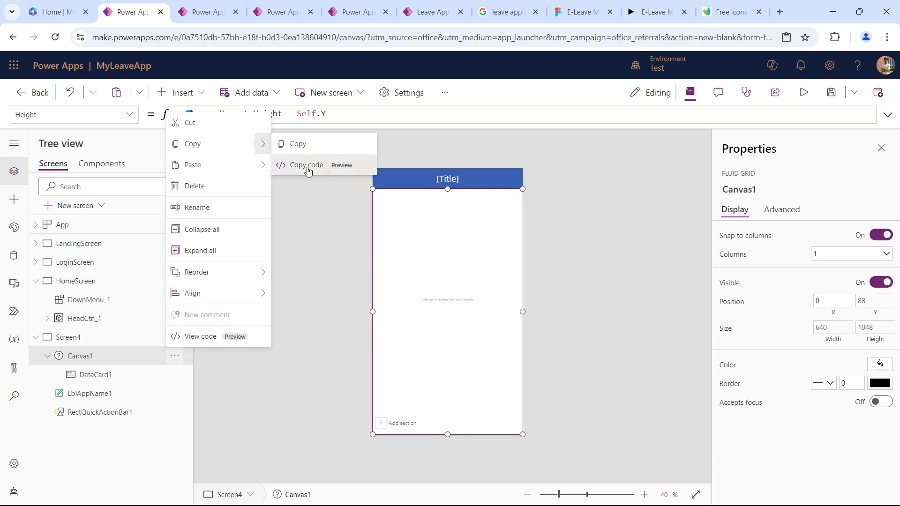
click(307, 167)
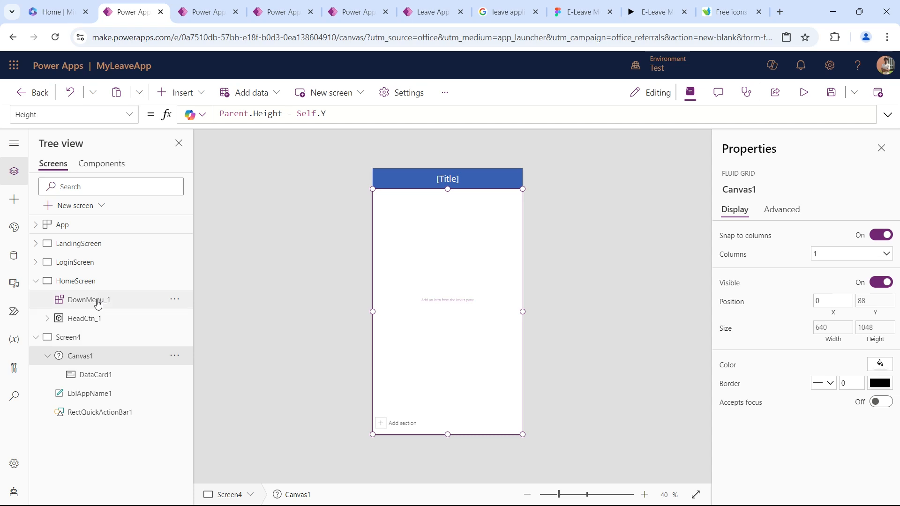
Paste the copied fluid grid code into HomeScreen and delete Screen4.
click(104, 286)
click(174, 281)
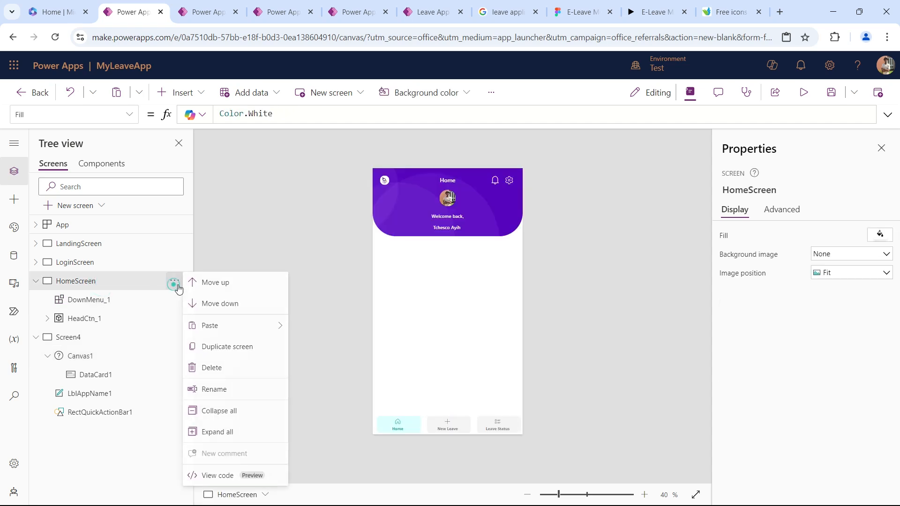
mouse_move(280, 326)
click(318, 346)
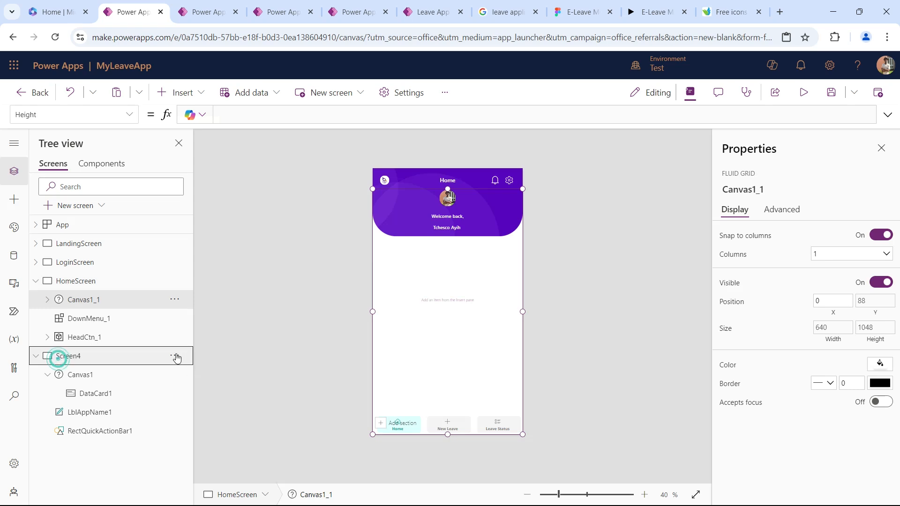
click(175, 355)
click(203, 230)
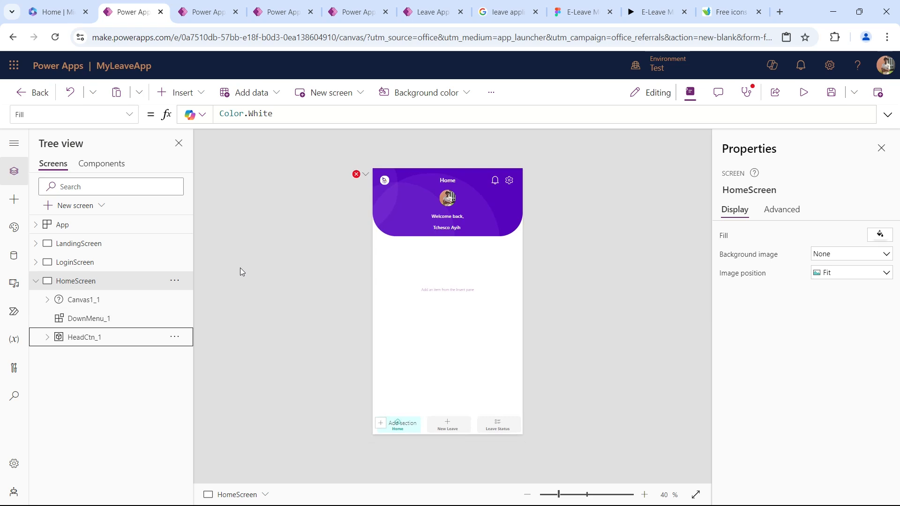
Clear the faulty Y formula of Canvas1_1 and shorten the grid to a height of 1046, ending above the DownMenu.
click(356, 174)
click(389, 188)
key(ctrl+a)
key(BackSpace)
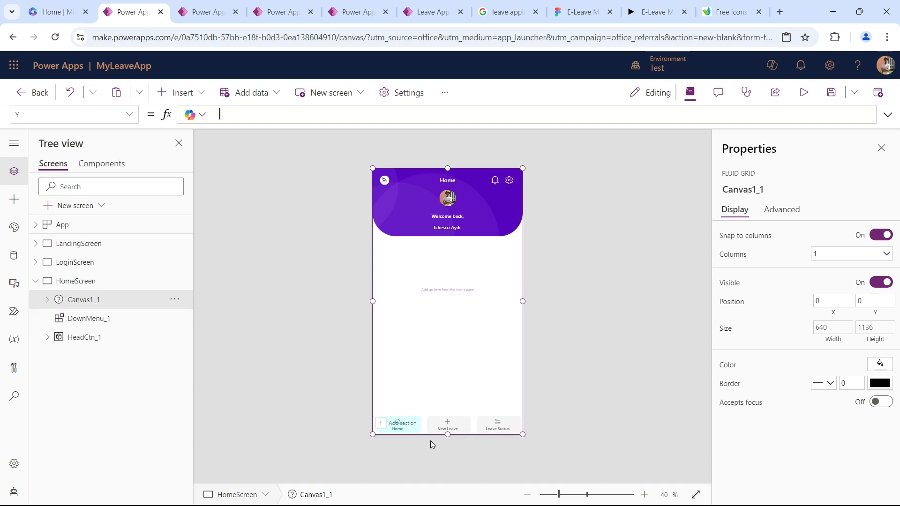
drag(446, 434, 444, 414)
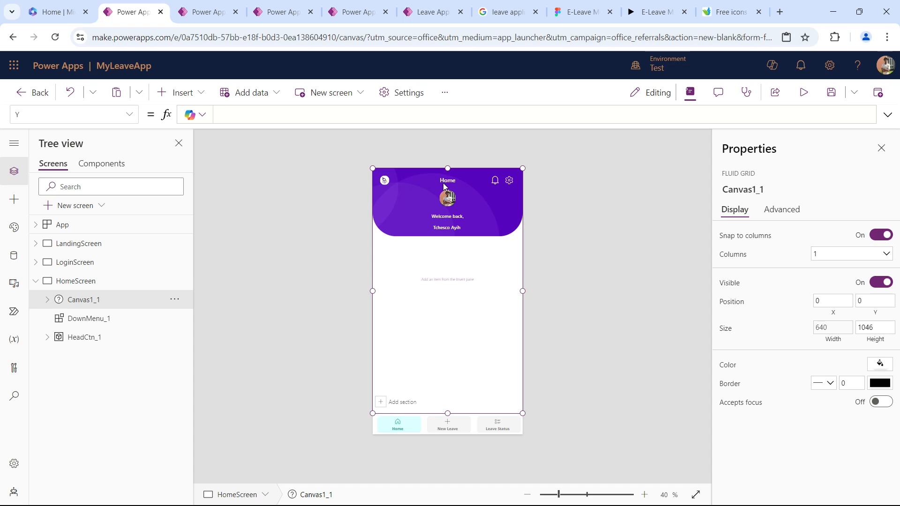
Insert a container into the DataCard1_1 card of Canvas1_1 on HomeScreen.
click(440, 207)
click(407, 301)
click(406, 299)
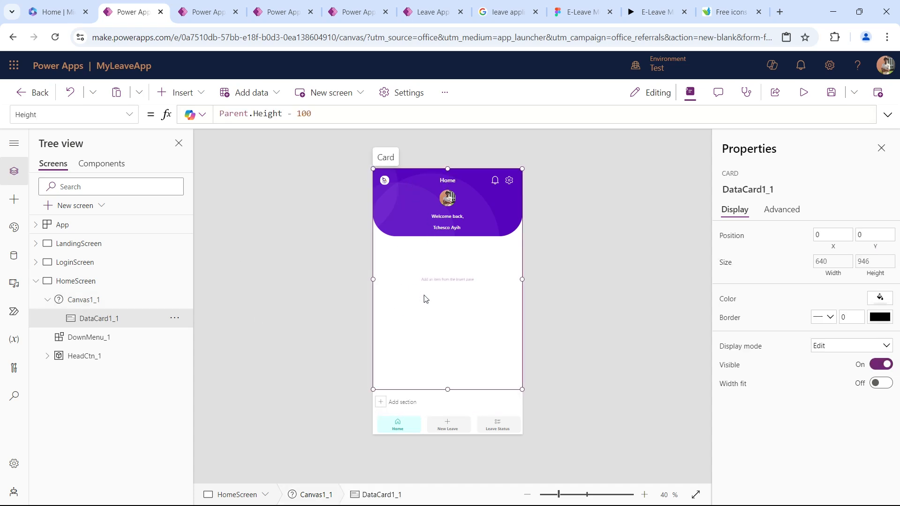
click(190, 93)
click(200, 201)
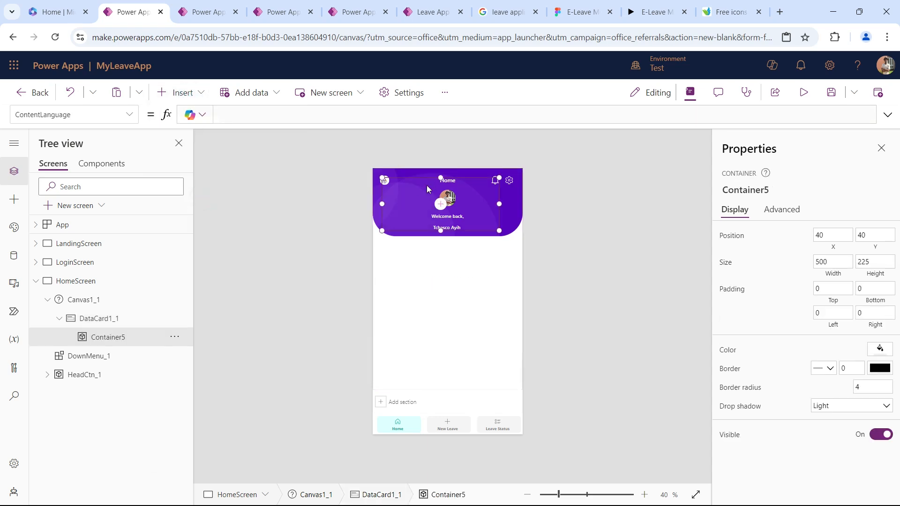
Place Container5 below the header at X 0, Y 336 and resize it to 640 wide and 610 high.
drag(399, 175, 351, 244)
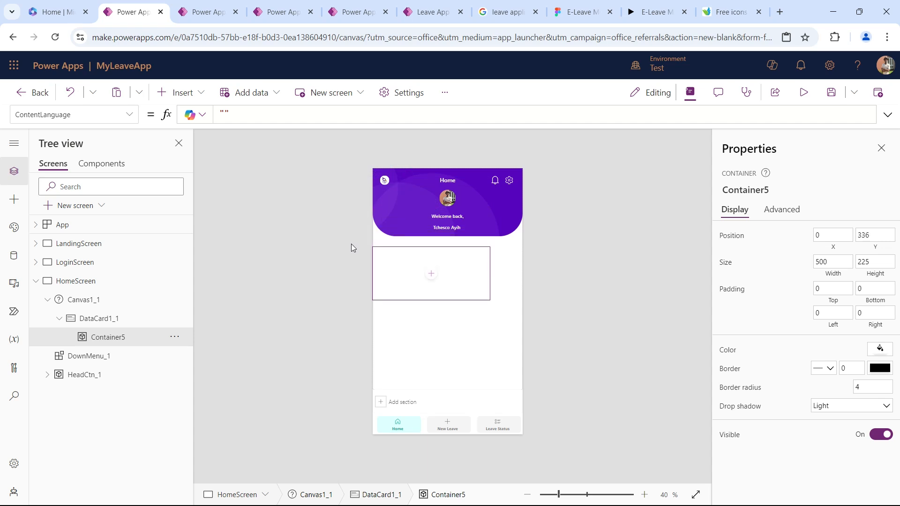
drag(490, 274, 580, 275)
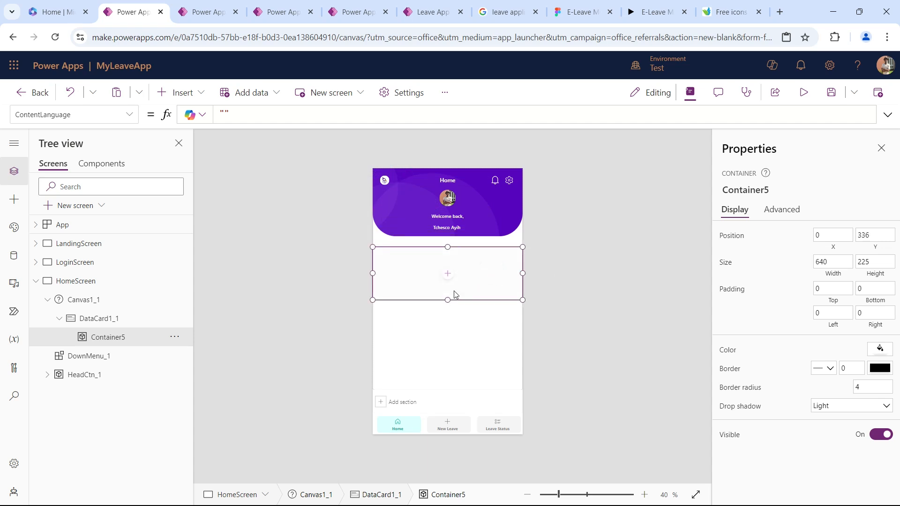
drag(450, 301, 461, 467)
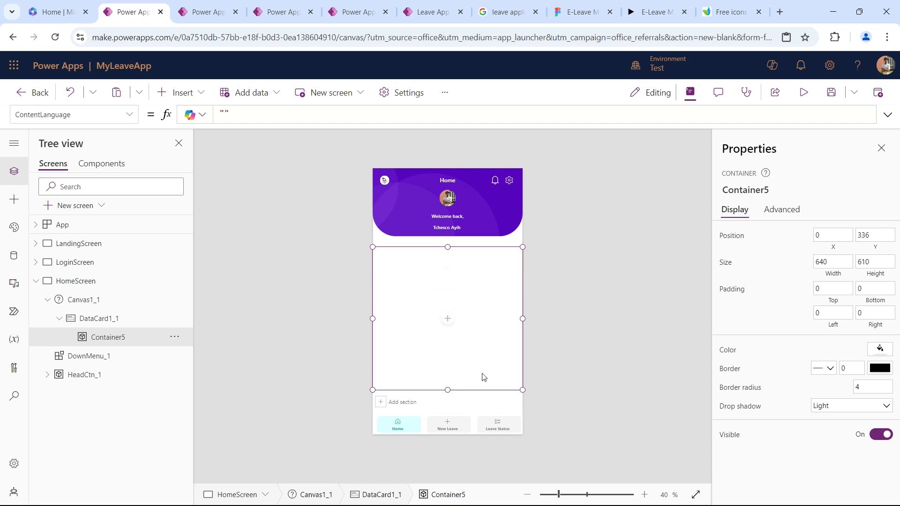
Check the E-Leave prototype's Home page, return to MyLeaveApp, and preview HeadCtn_1 with a Regular drop shadow.
click(654, 12)
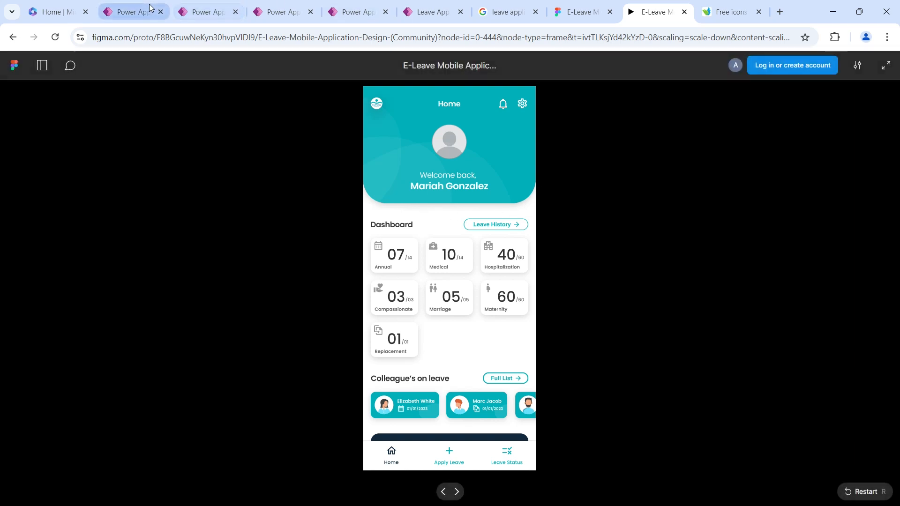
click(134, 12)
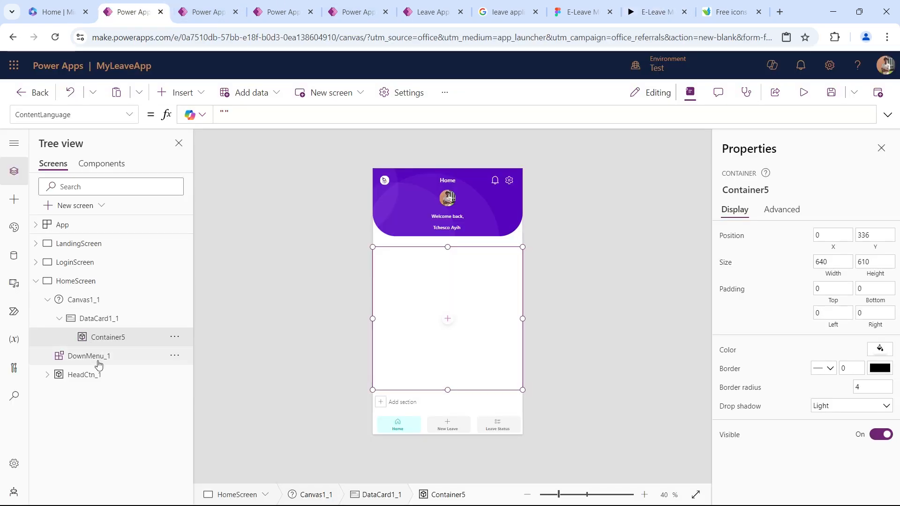
click(92, 374)
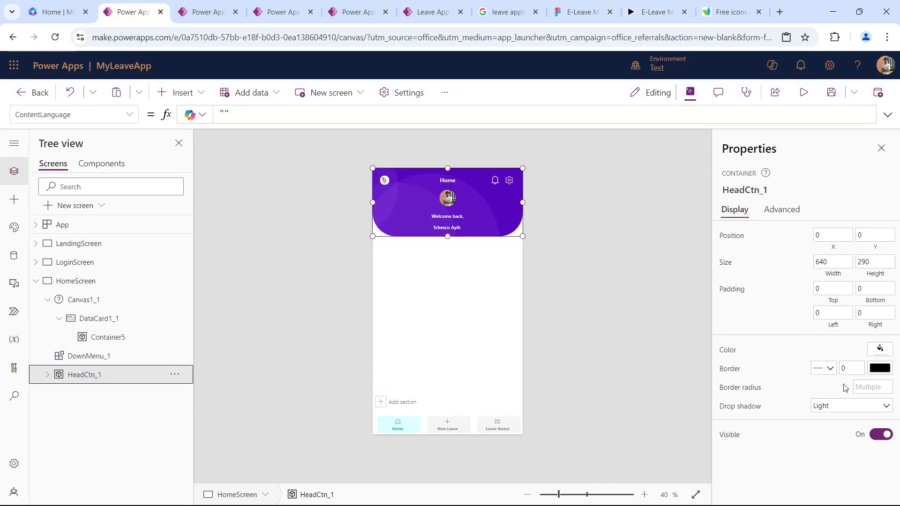
click(854, 406)
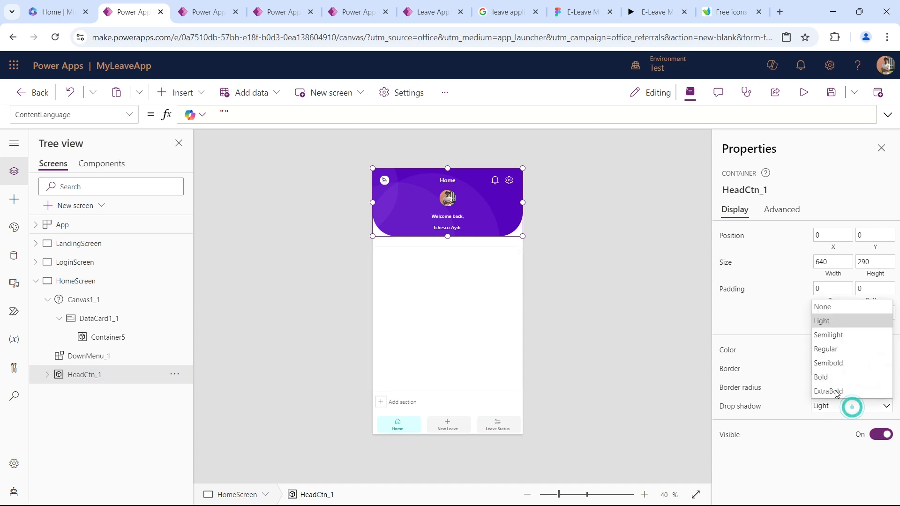
click(843, 349)
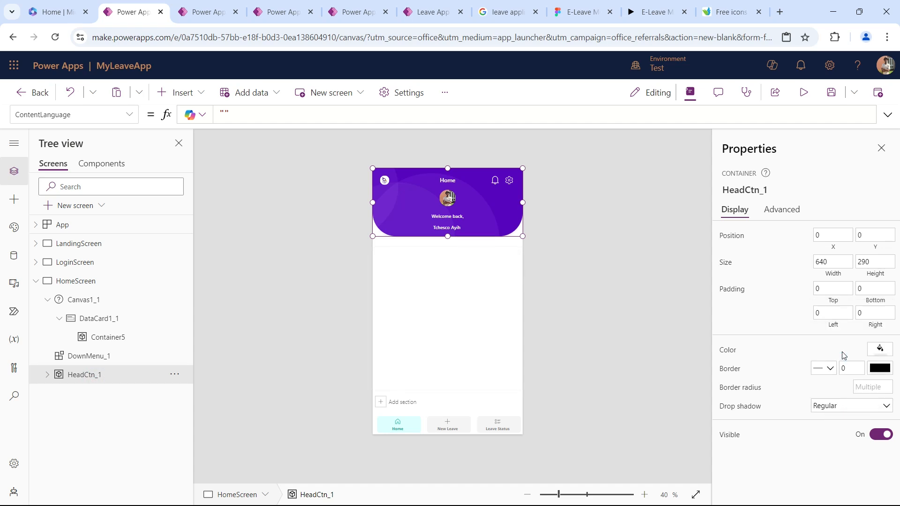
click(803, 92)
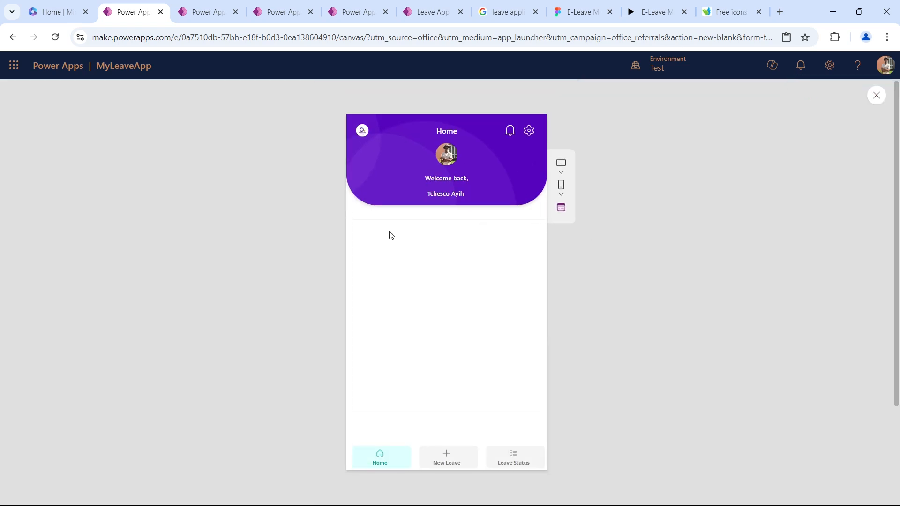
key(Escape)
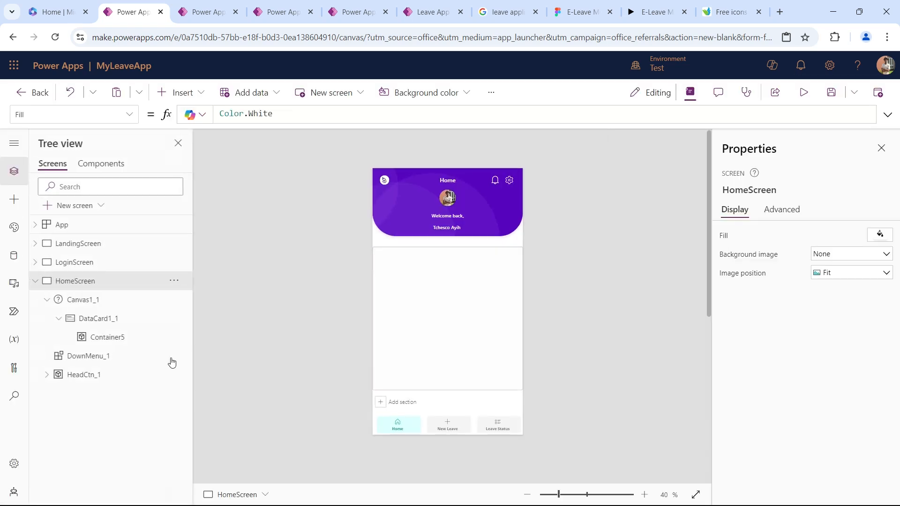
Set the drop shadow of HeadCtn_1 to Semibold and preview the HomeScreen.
click(100, 374)
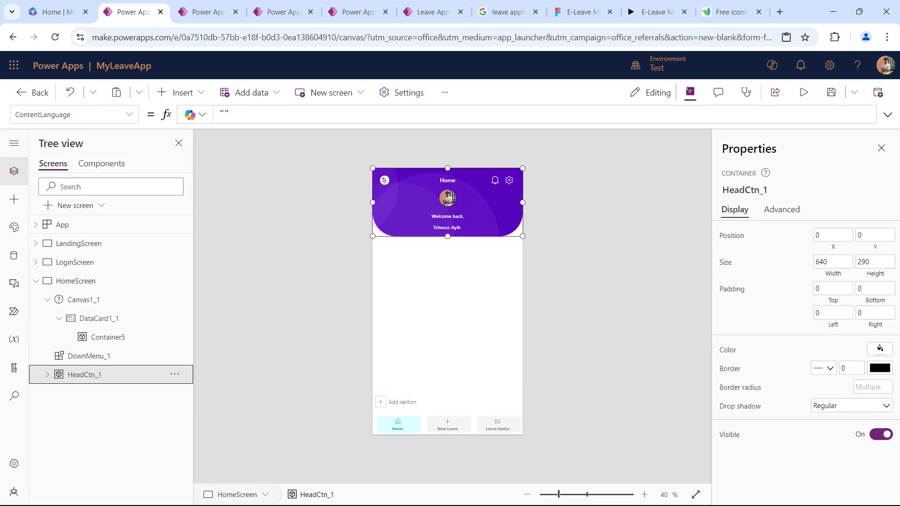
click(832, 406)
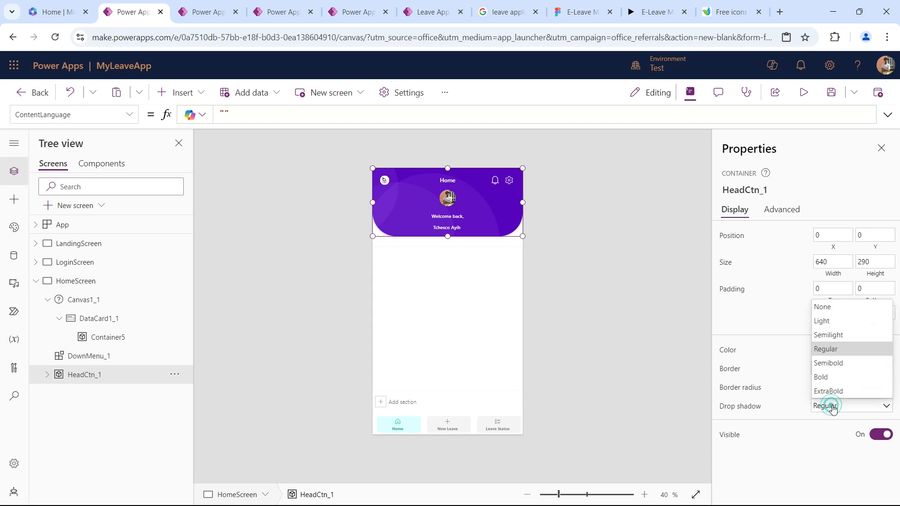
click(840, 367)
click(803, 92)
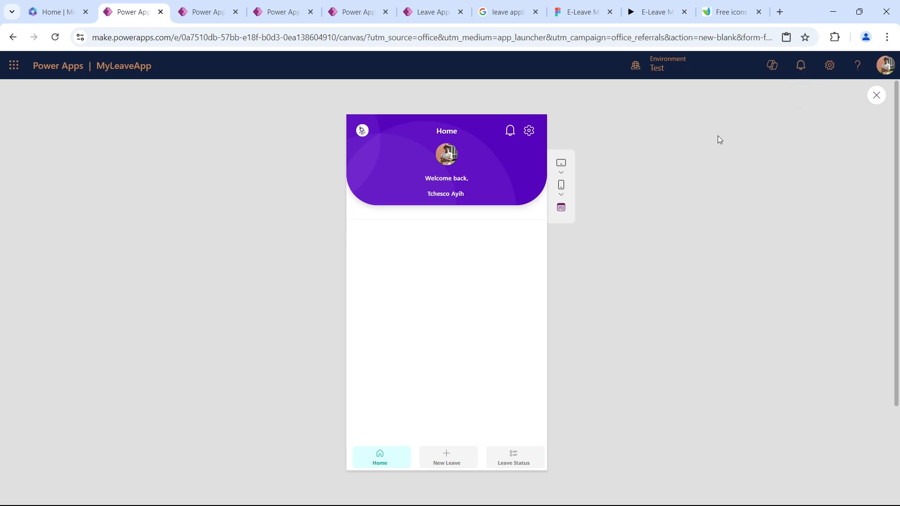
scroll(464, 275, down, 1)
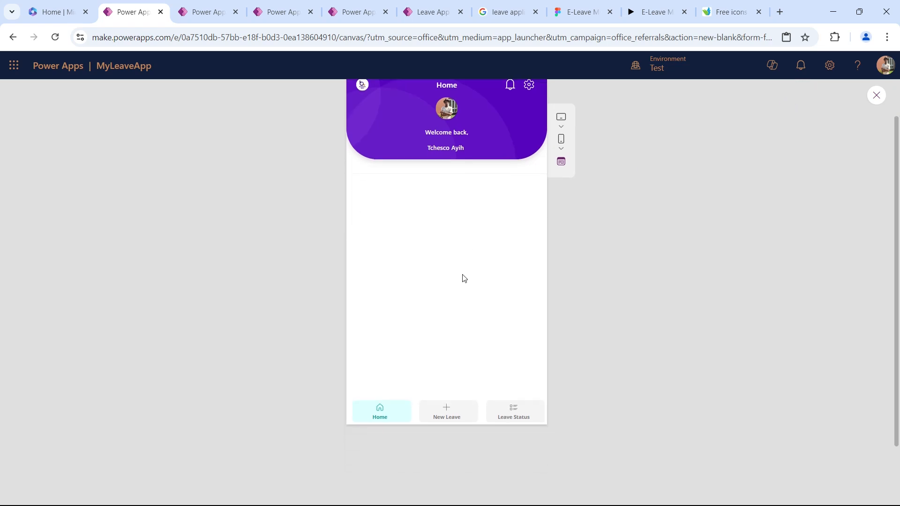
scroll(464, 275, up, 1)
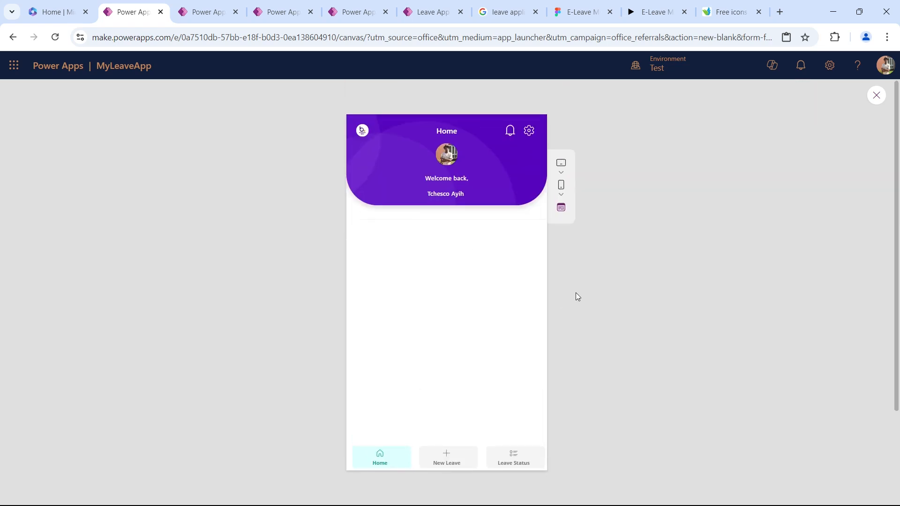
key(Escape)
Set the drop shadow of the HeadCtn_1 header container to Bold.
click(122, 374)
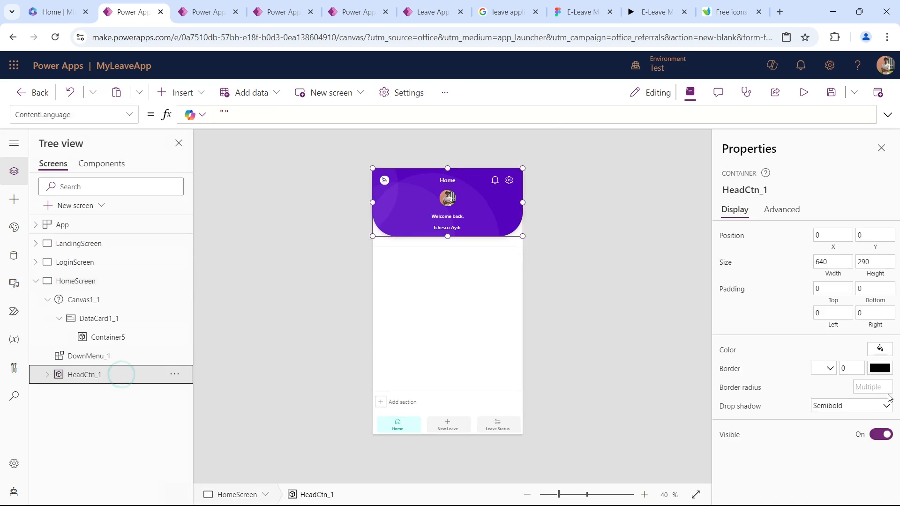
click(844, 406)
click(844, 390)
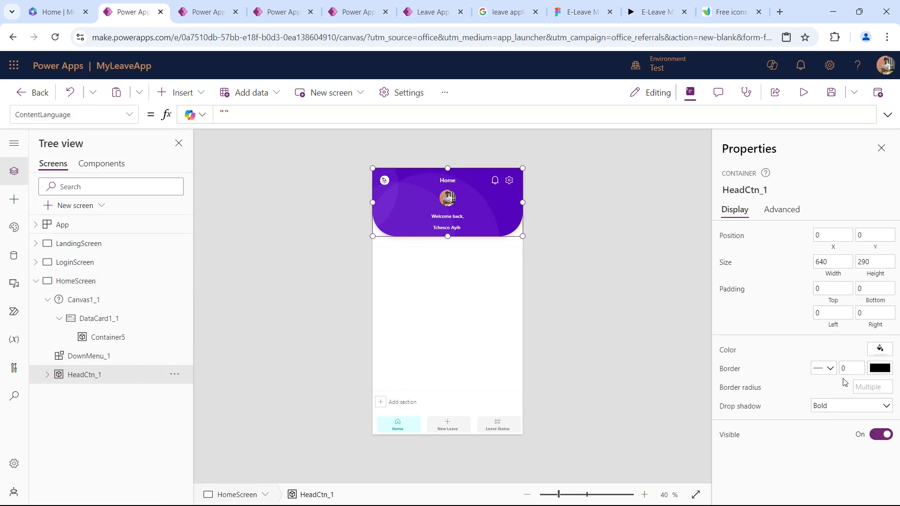
click(601, 292)
Extend DataCard1_1 to about 1248 high and enlarge Container5 inside it to 912 high.
click(376, 287)
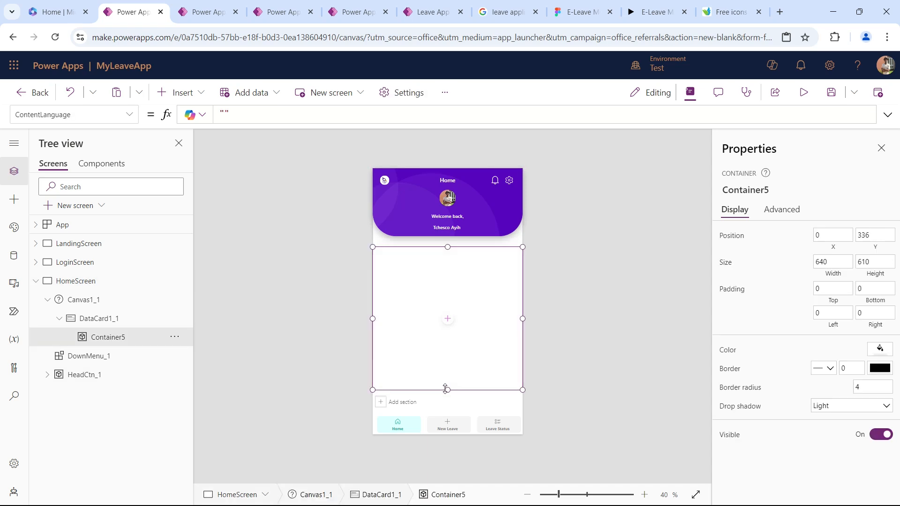
click(85, 318)
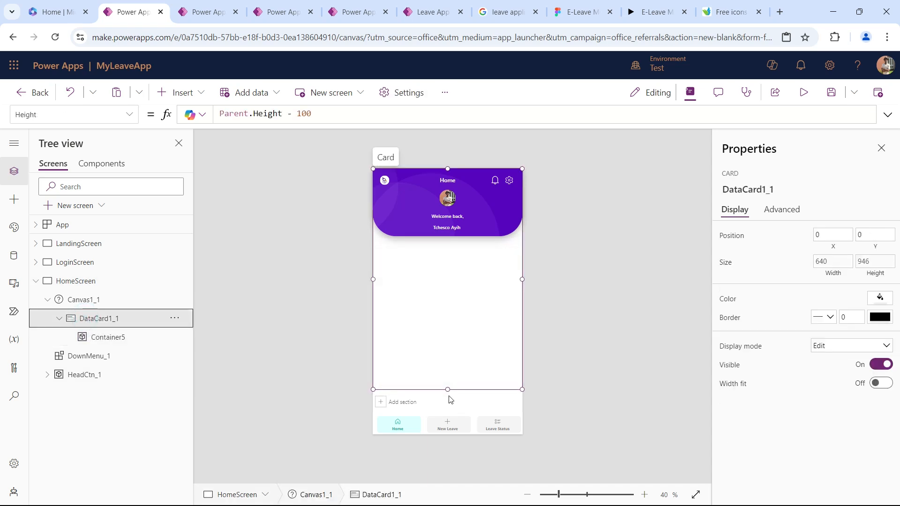
drag(448, 390, 450, 449)
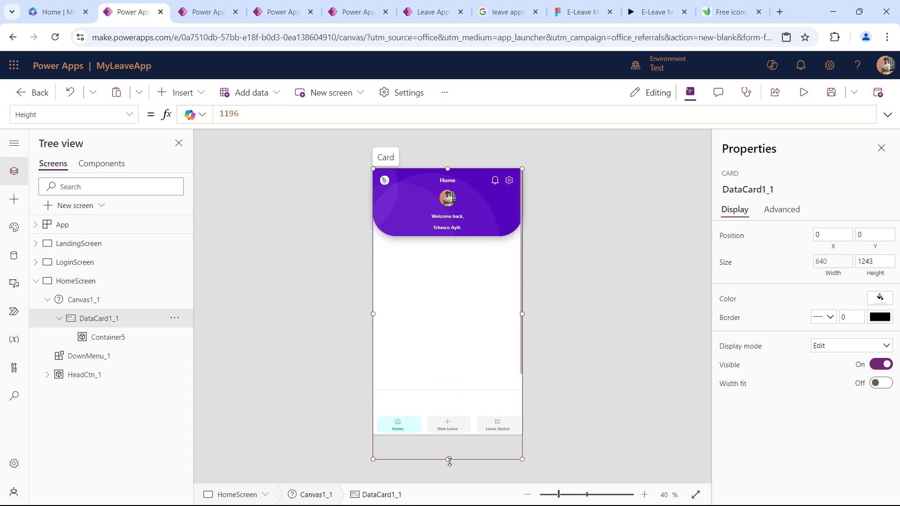
click(445, 273)
drag(448, 389, 448, 461)
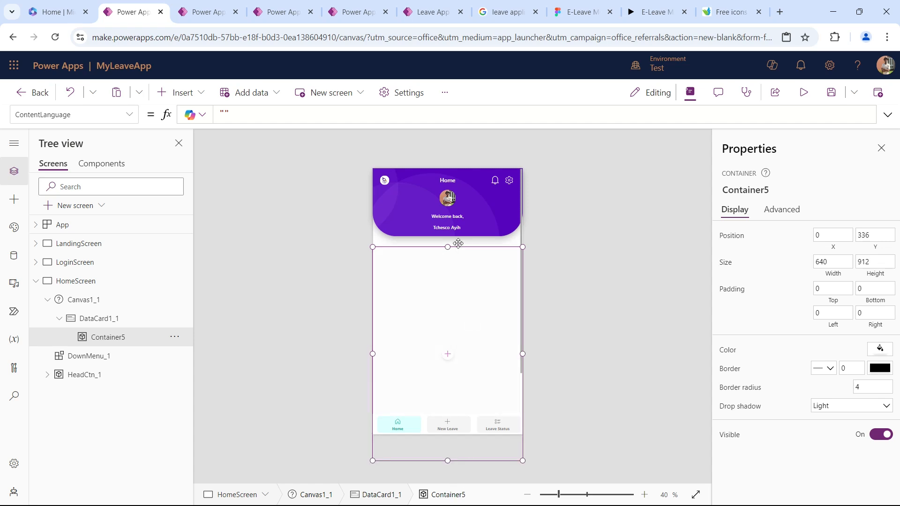
Fill Container5 with white.
click(878, 350)
click(803, 438)
click(483, 287)
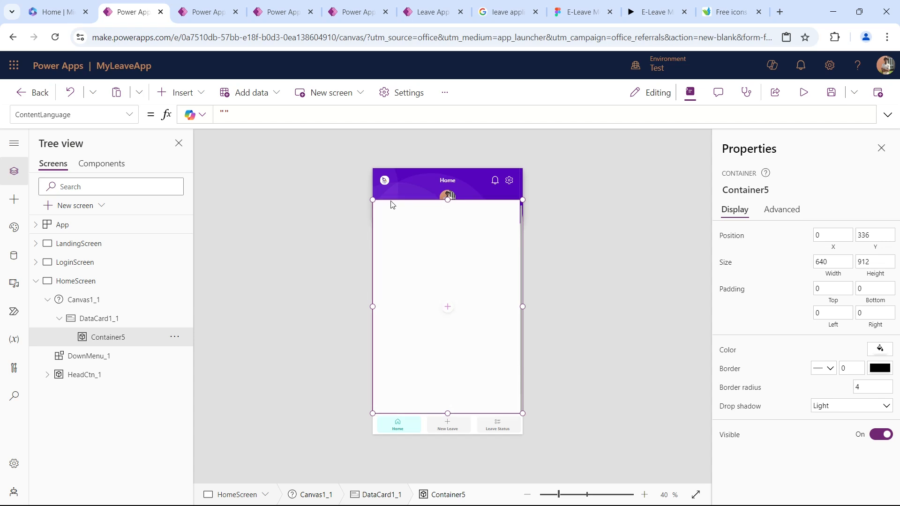
Set the border radius of Container5 to 50 and preview the HomeScreen.
click(741, 386)
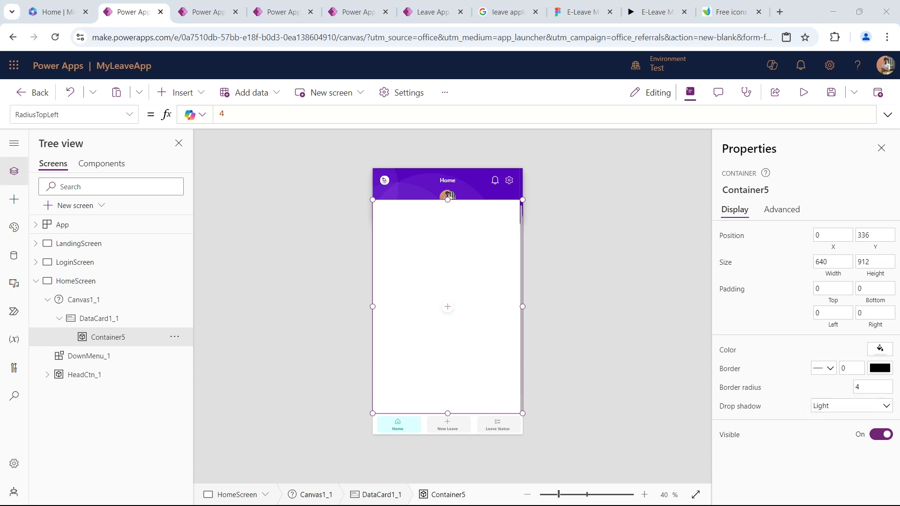
click(866, 388)
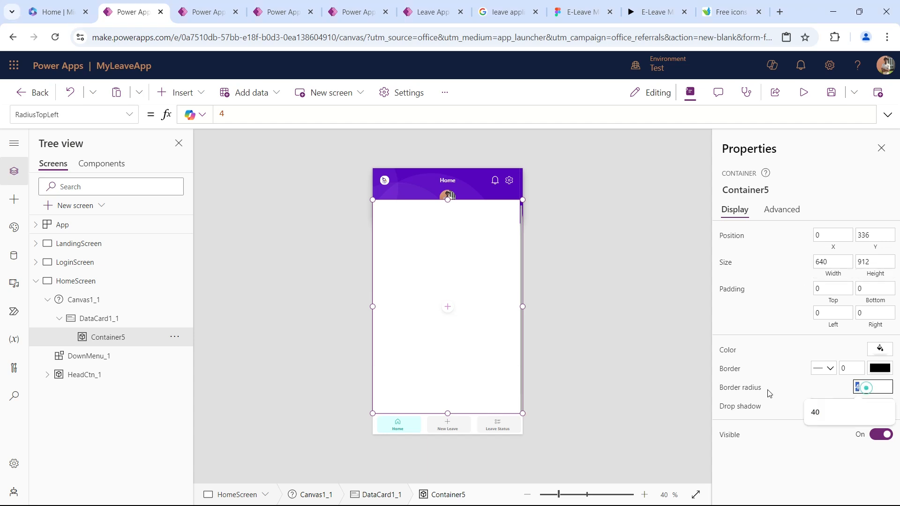
text(50)
key(Tab)
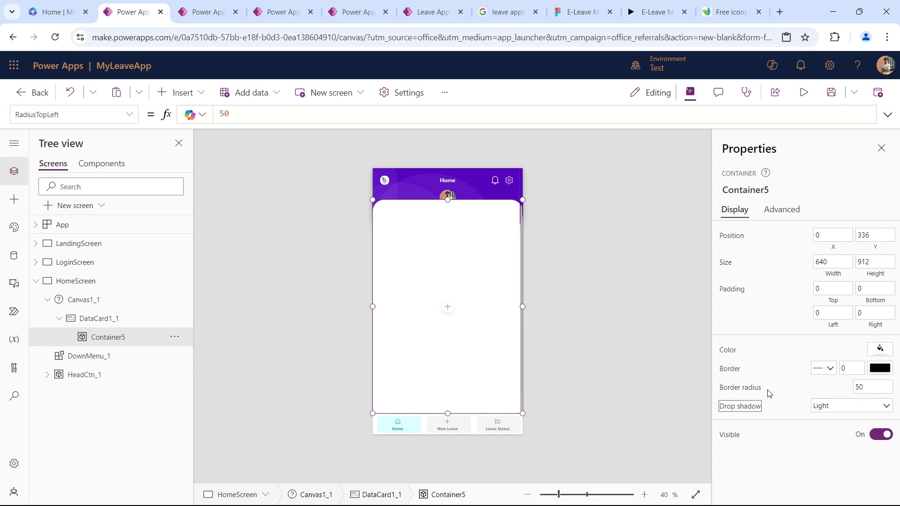
key(alt)
click(804, 92)
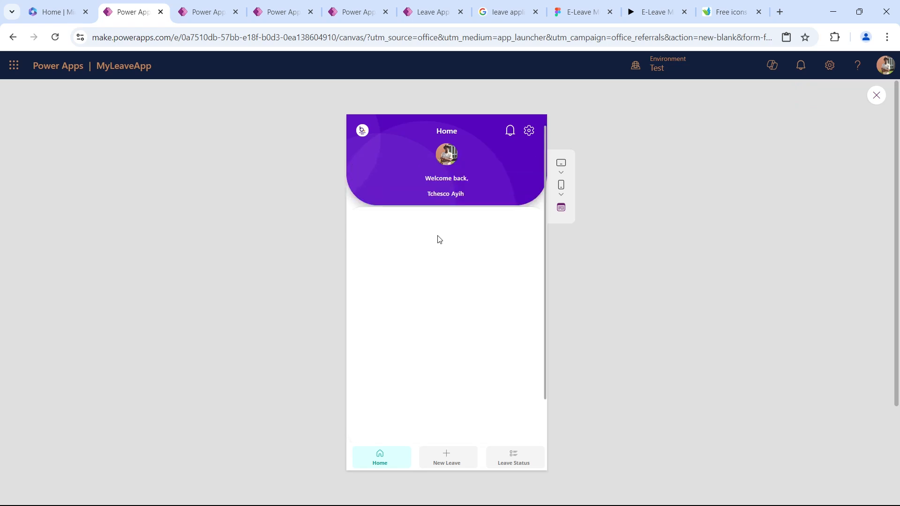
key(Escape)
Extend DataCard1_1 further to 1720 high and enlarge Container5 to 1384 high.
click(457, 322)
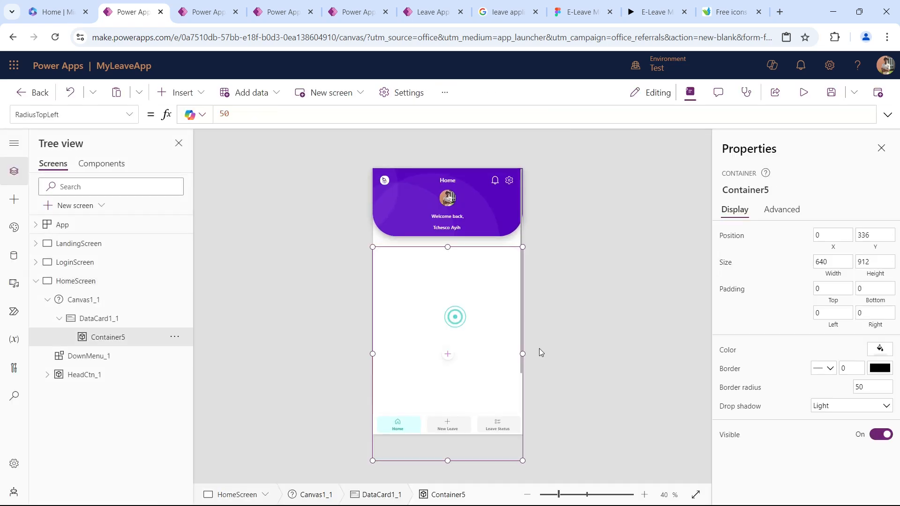
click(80, 315)
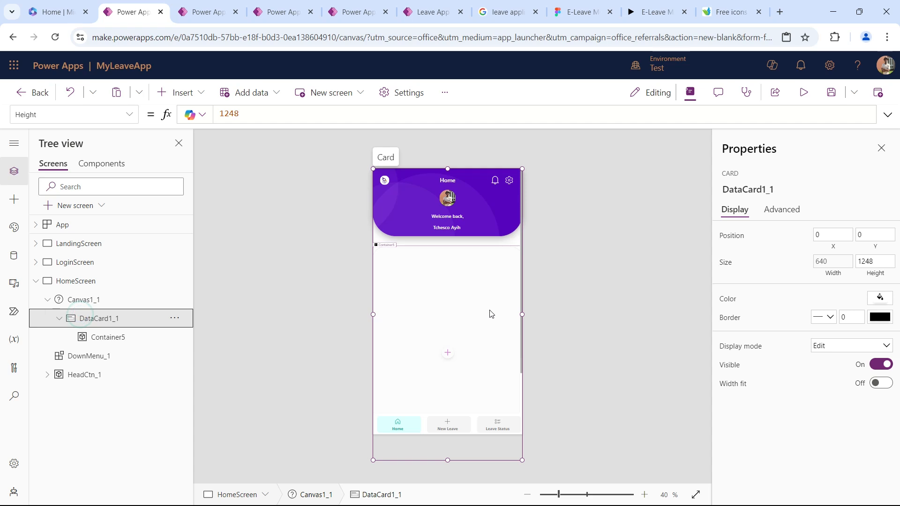
scroll(504, 342, down, 3)
scroll(449, 411, down, 1)
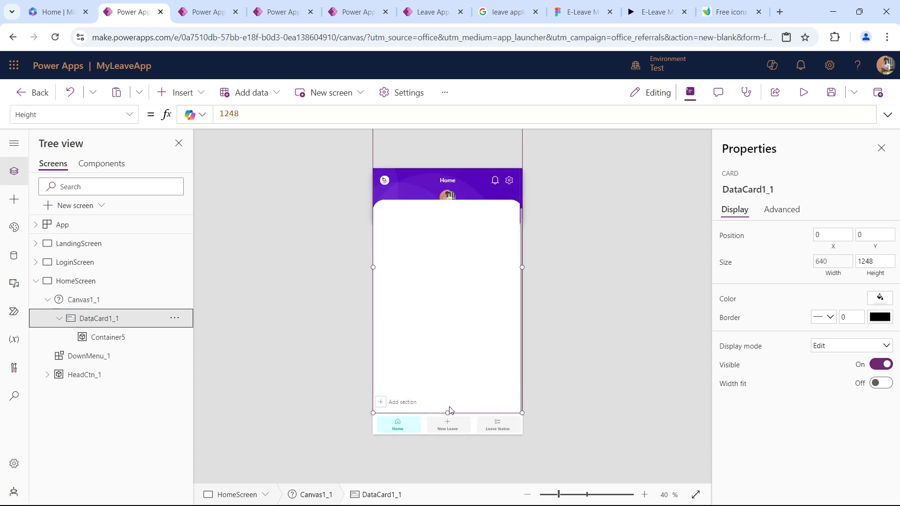
drag(447, 390, 446, 503)
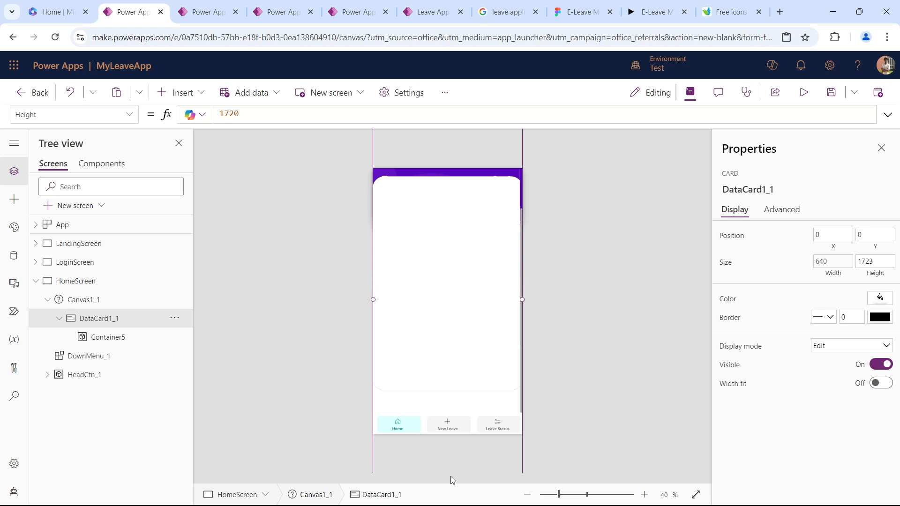
click(466, 275)
click(447, 390)
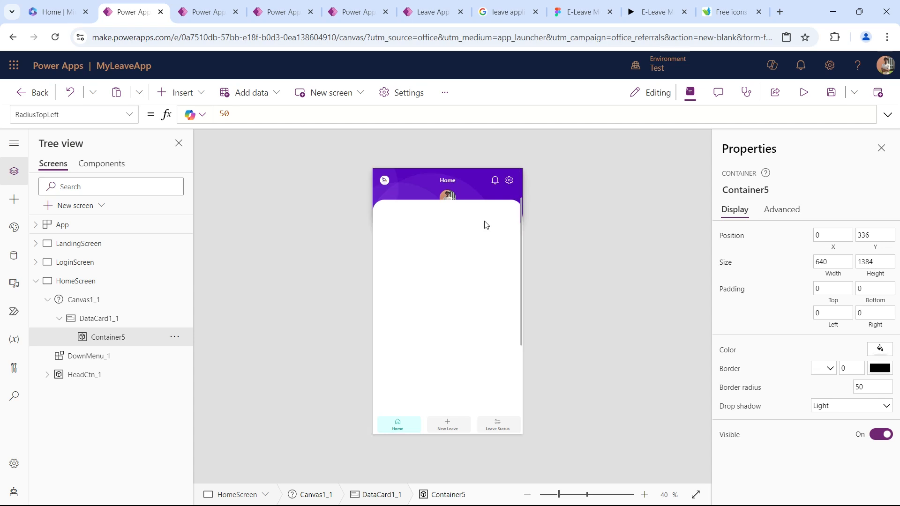
Preview the HomeScreen and scroll its content up and down to check how it moves past the header.
click(800, 92)
scroll(437, 206, down, 5)
scroll(436, 203, up, 5)
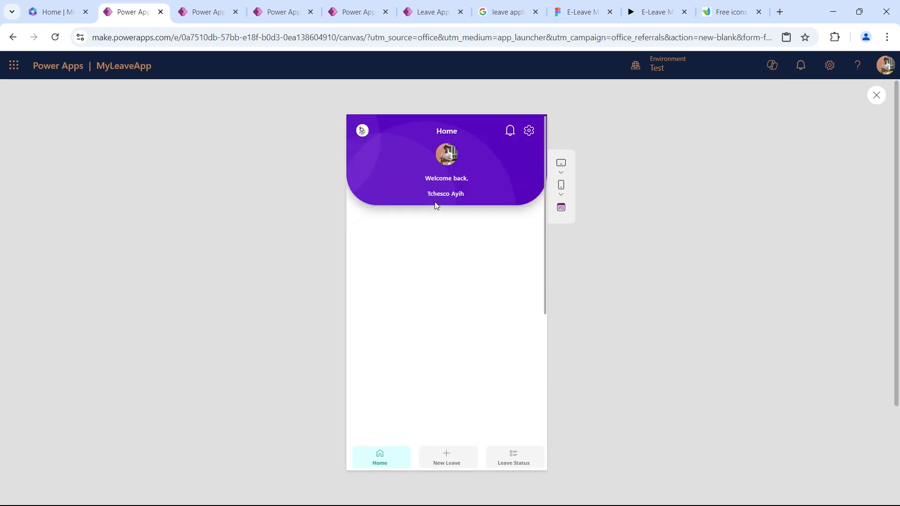
scroll(464, 202, down, 5)
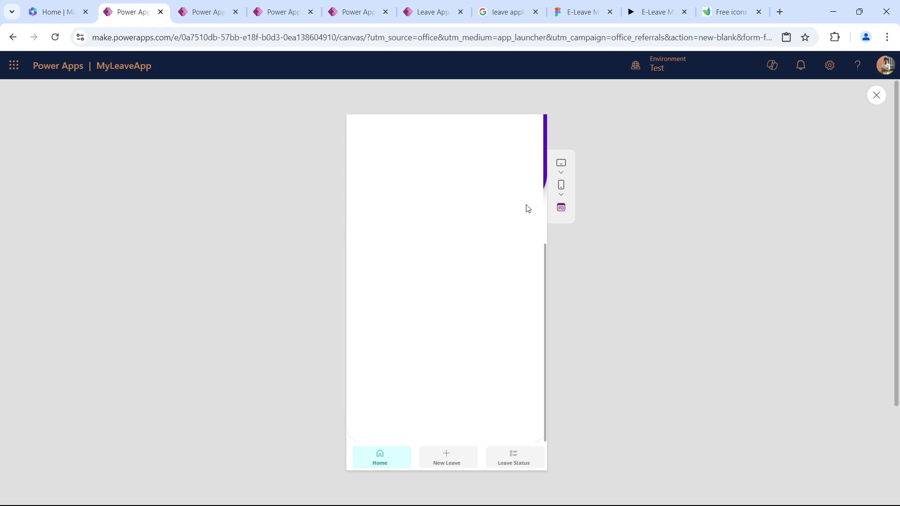
drag(545, 258, 547, 230)
key(Escape)
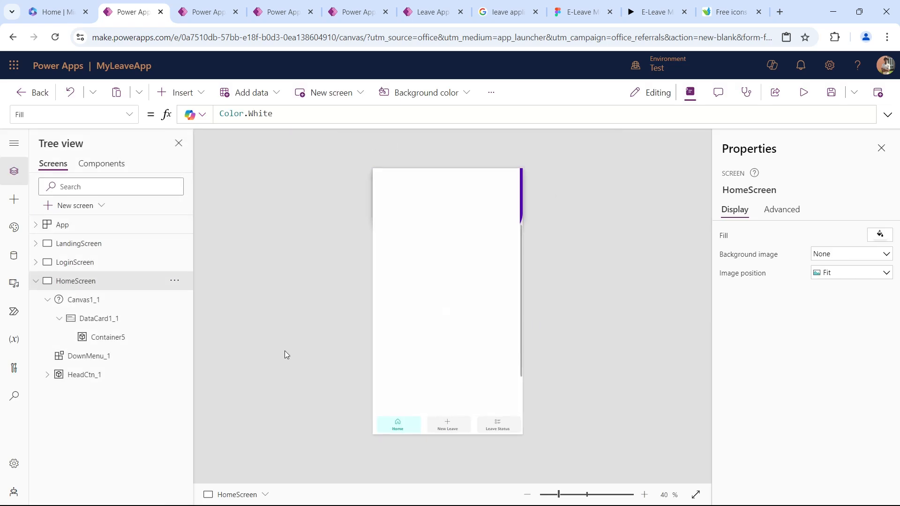
Replace the Parent.Width formula for the width of the Canvas1_1 fluid grid with the fixed value 680.
click(101, 300)
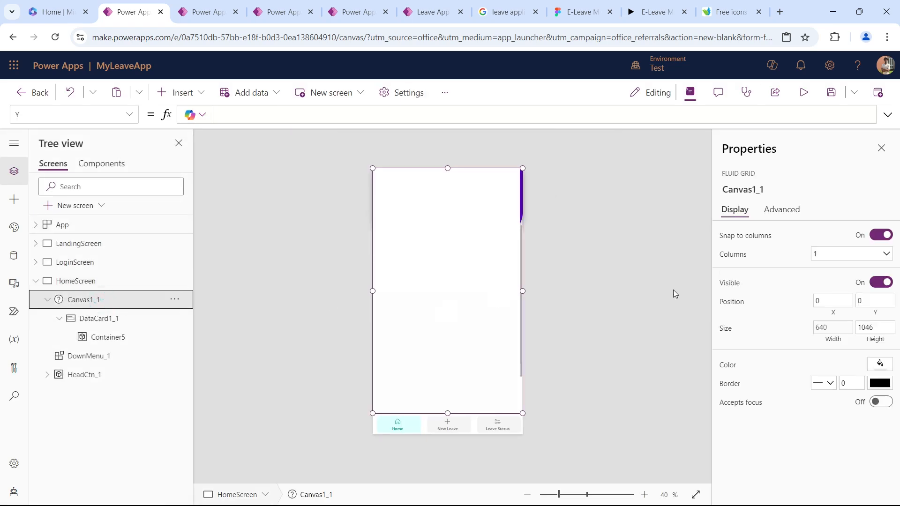
click(833, 329)
triple_click(355, 115)
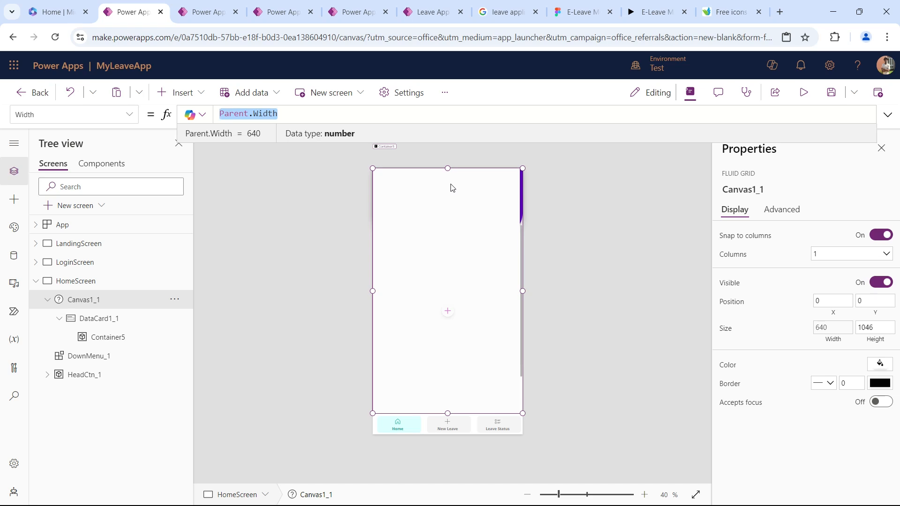
text(680)
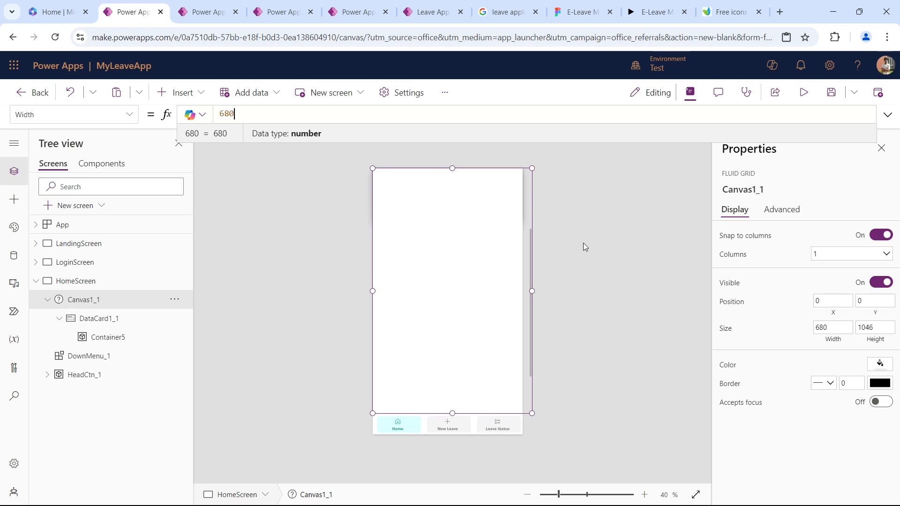
Reduce the width of Canvas1_1 to 670 and check how its content scrolls beneath the header.
click(825, 327)
key(BackSpace)
text(7)
key(Tab)
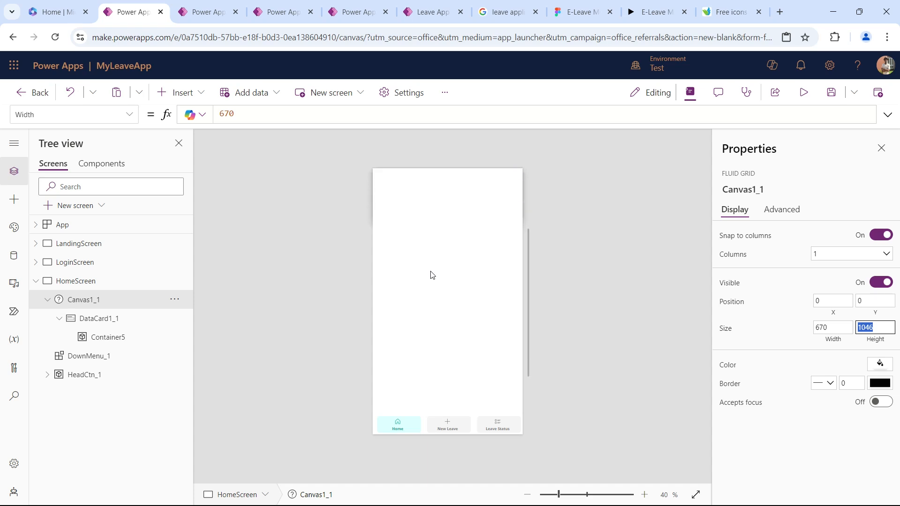
drag(529, 239, 512, 175)
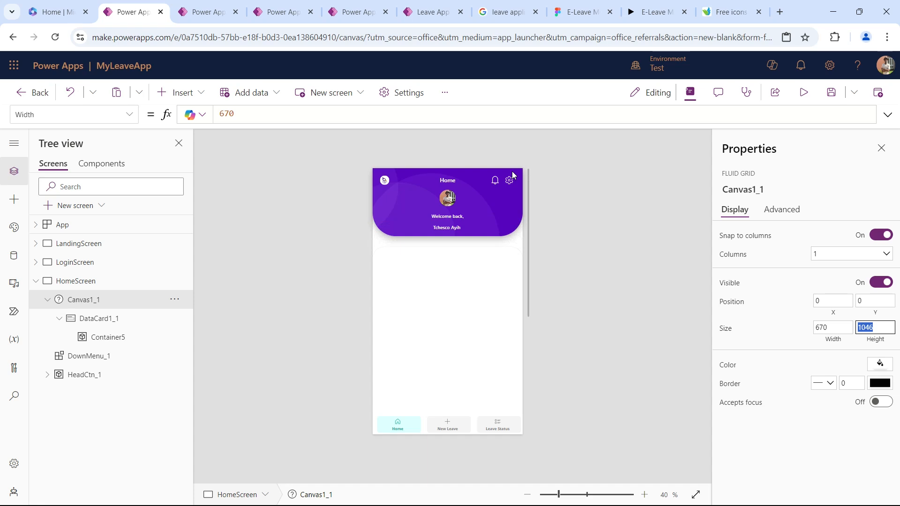
scroll(500, 219, down, 3)
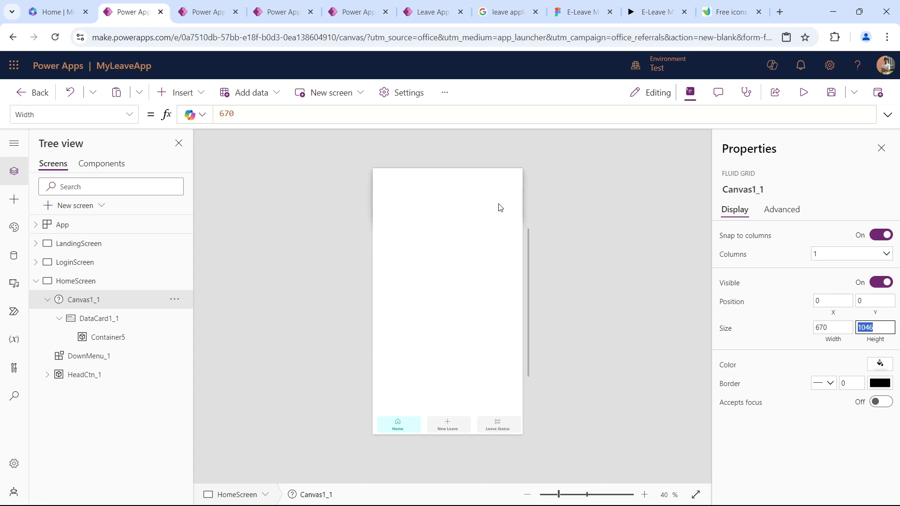
scroll(420, 262, up, 3)
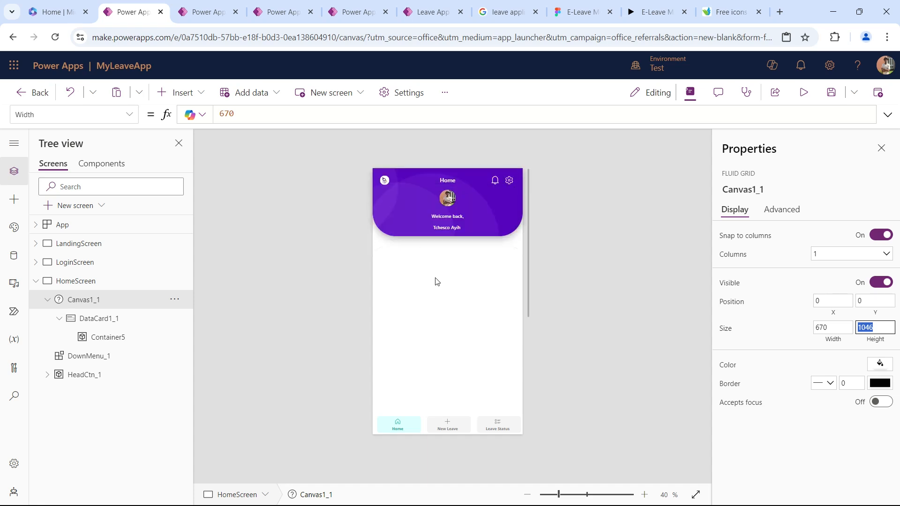
Expand HeadCtn_1 and copy the code of TextCanvas4_1, its "Welcome back," text control.
click(449, 313)
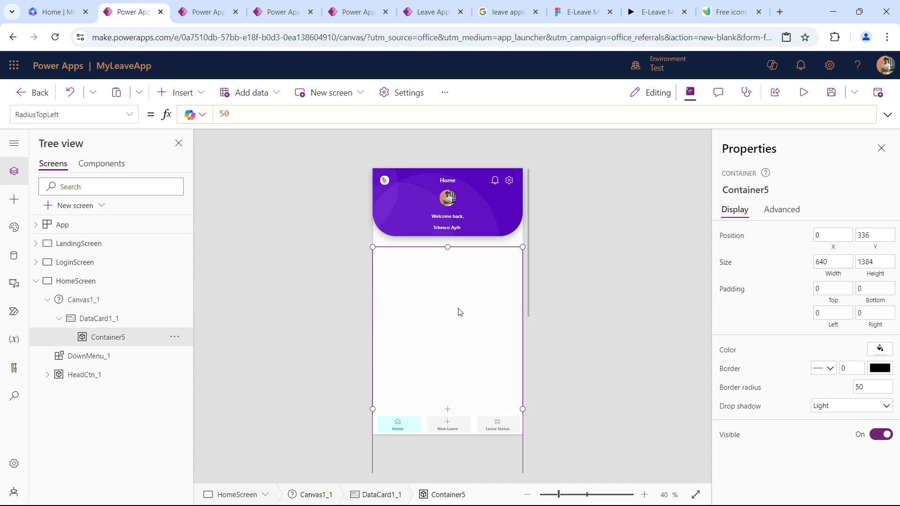
click(447, 220)
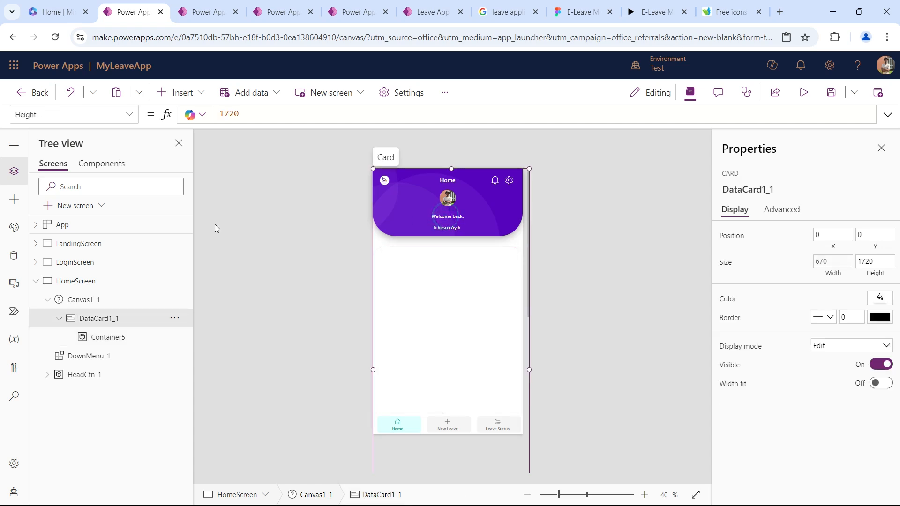
click(99, 375)
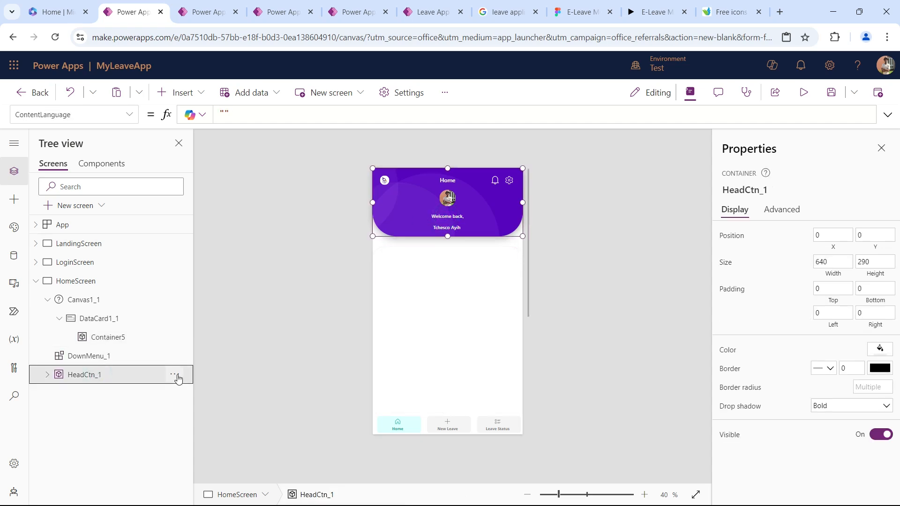
click(175, 375)
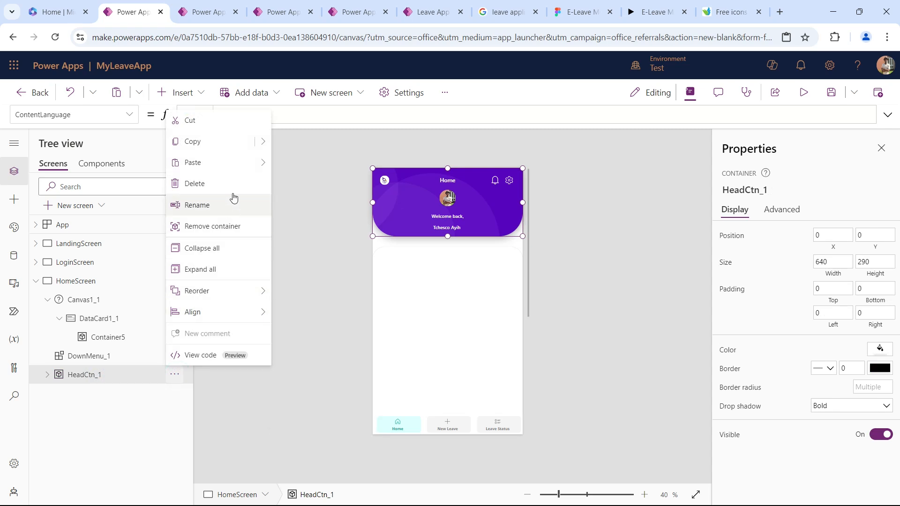
click(48, 375)
scroll(141, 363, down, 1)
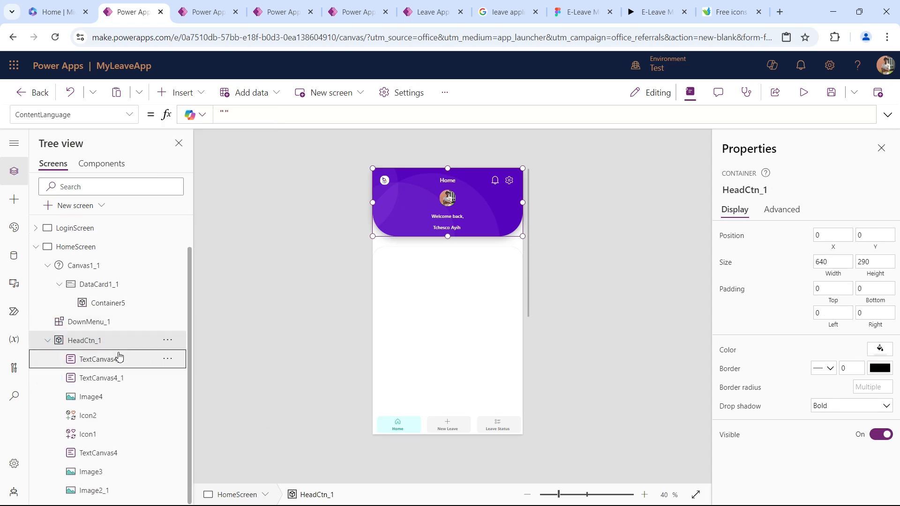
click(117, 358)
click(167, 359)
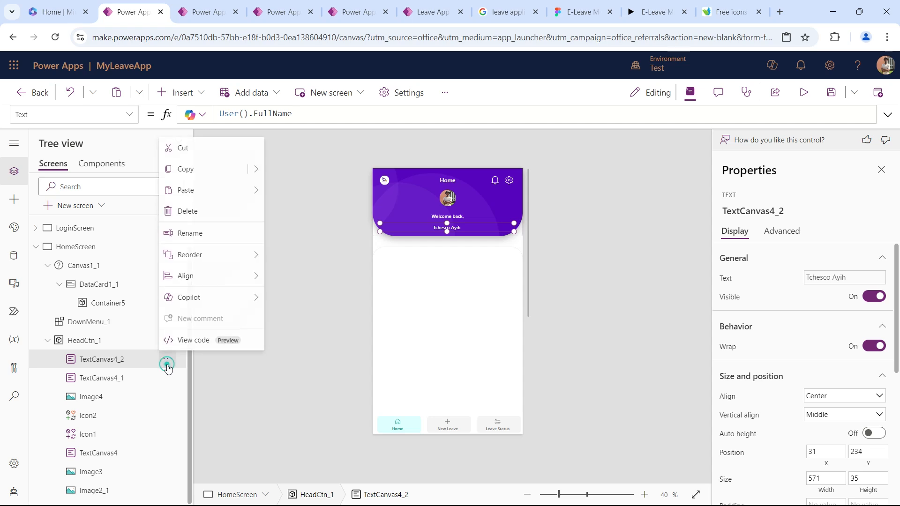
click(168, 378)
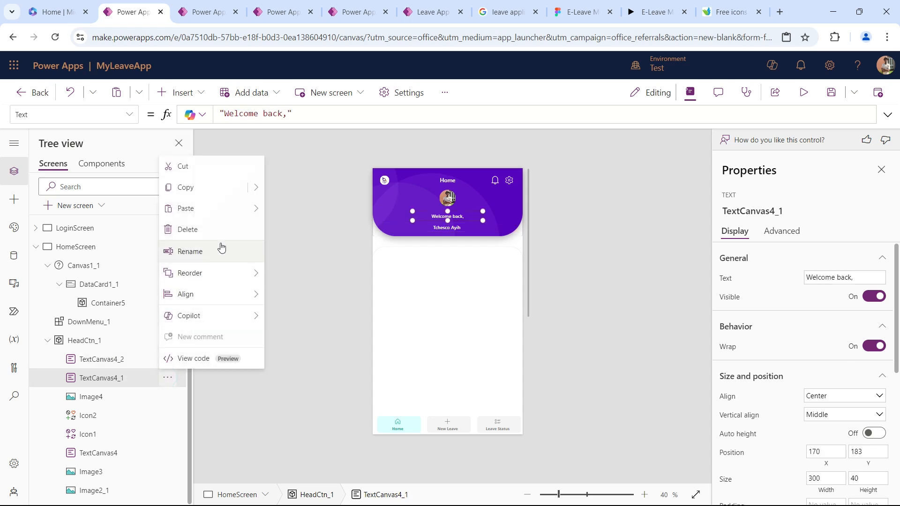
click(257, 187)
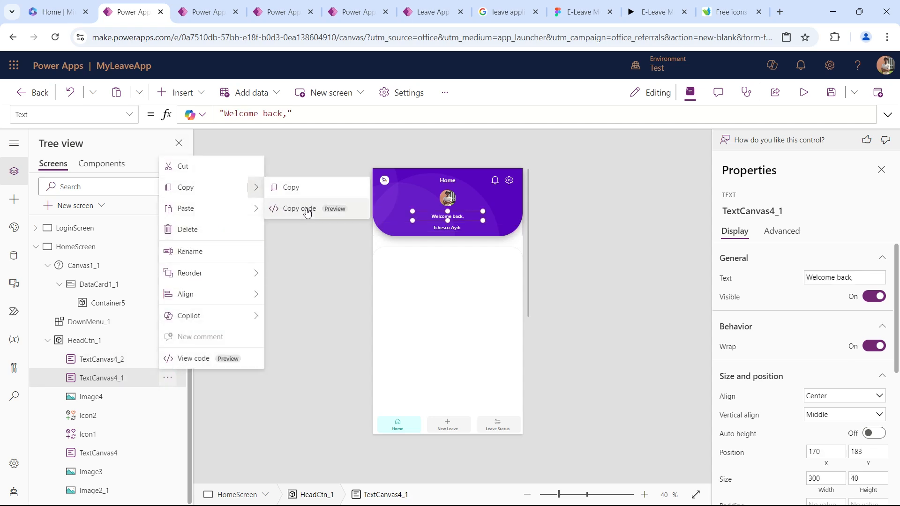
click(309, 210)
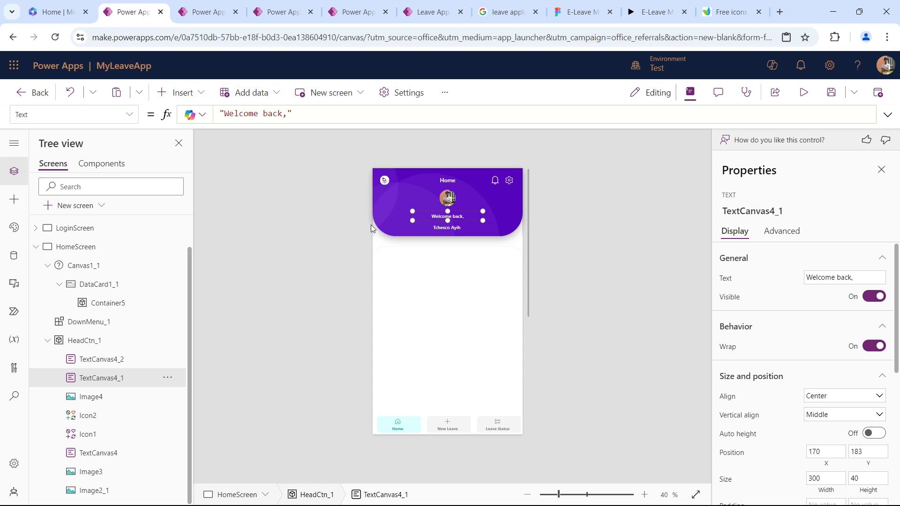
Paste the copied "Welcome back," text code into Container5 and place the new text at about X 12, Y 70.
click(436, 276)
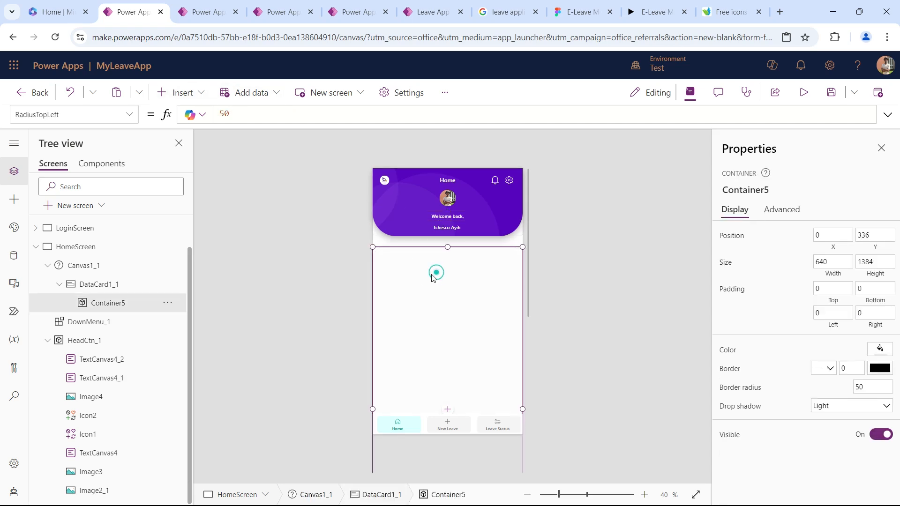
click(168, 305)
mouse_move(206, 240)
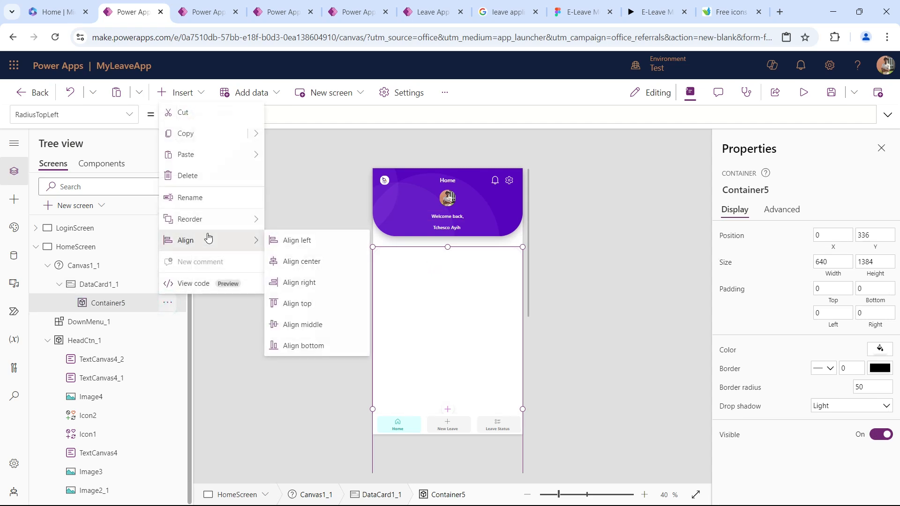
mouse_move(229, 158)
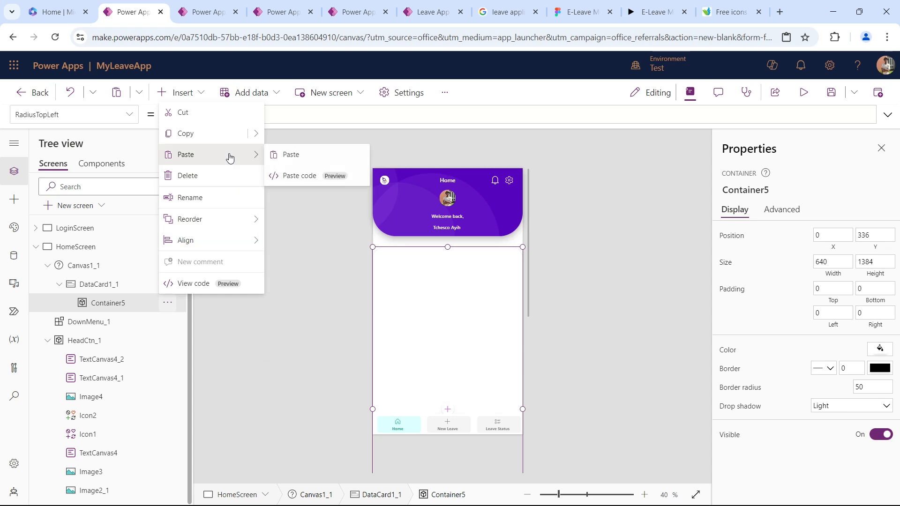
click(307, 177)
mouse_move(420, 264)
mouse_down()
mouse_move(420, 251)
mouse_move(416, 265)
mouse_up()
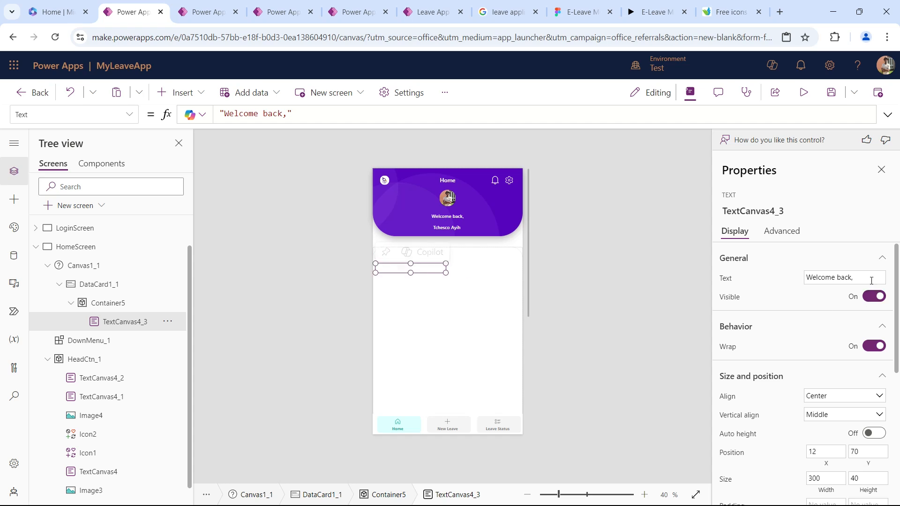
Set the font color of the pasted "Welcome back," text to black.
scroll(837, 429, down, 5)
click(876, 390)
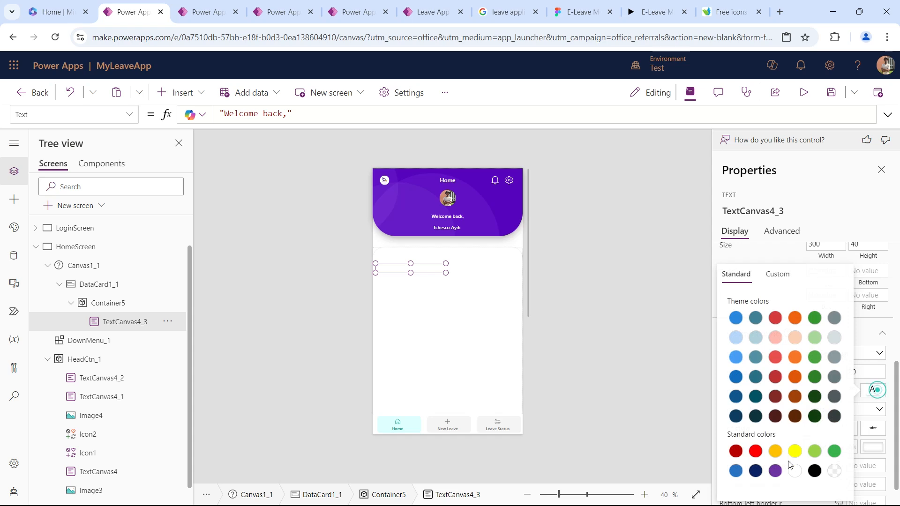
click(814, 471)
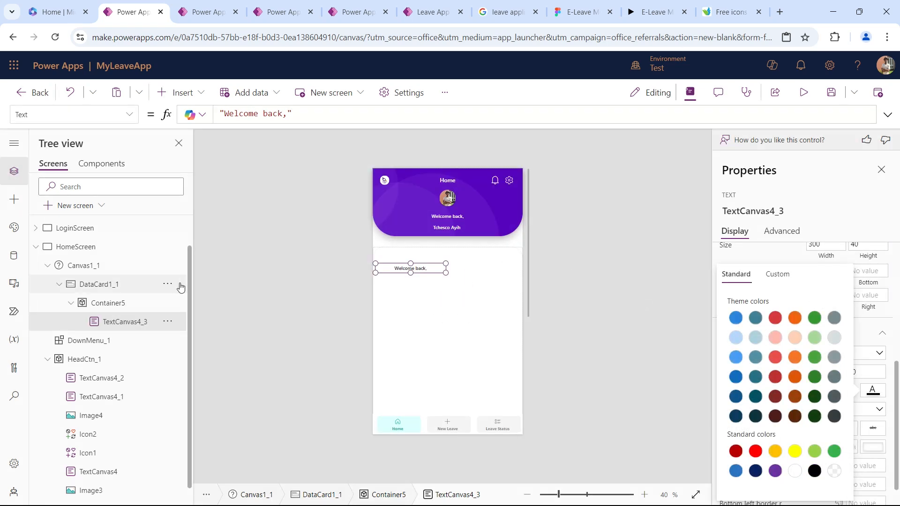
Rename Container5 to HomeDataCtn and save the app.
click(125, 303)
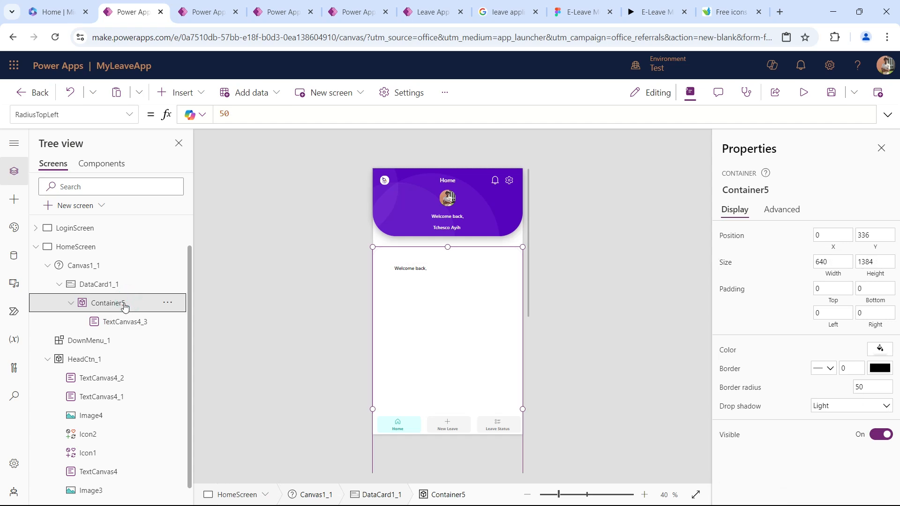
double_click(126, 305)
text(HomeDataCtn)
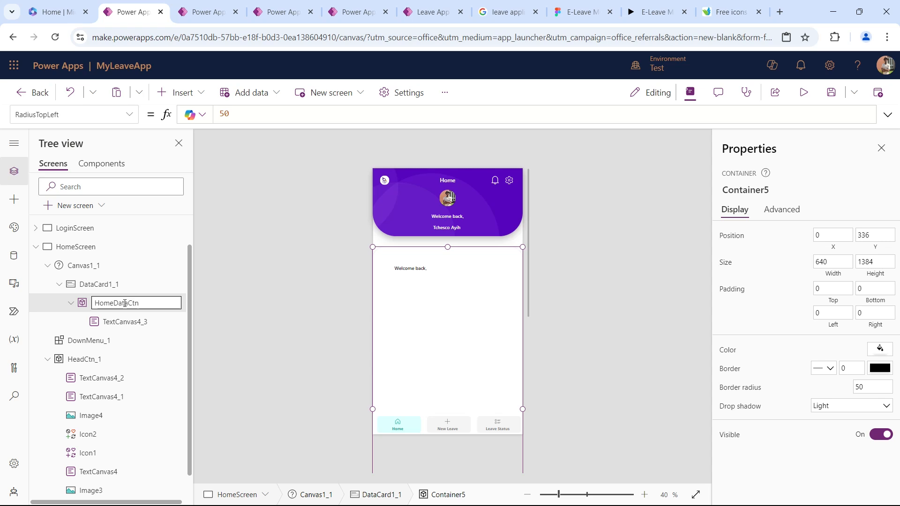
key(Escape)
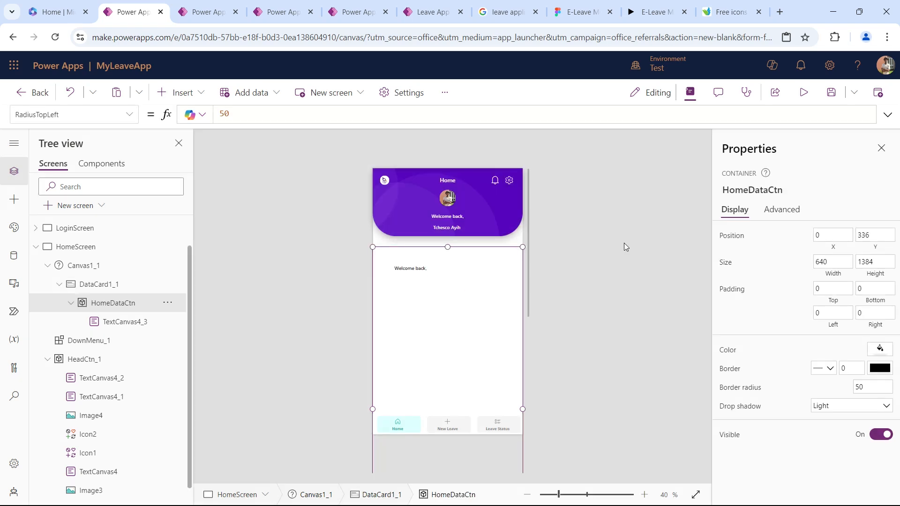
click(834, 96)
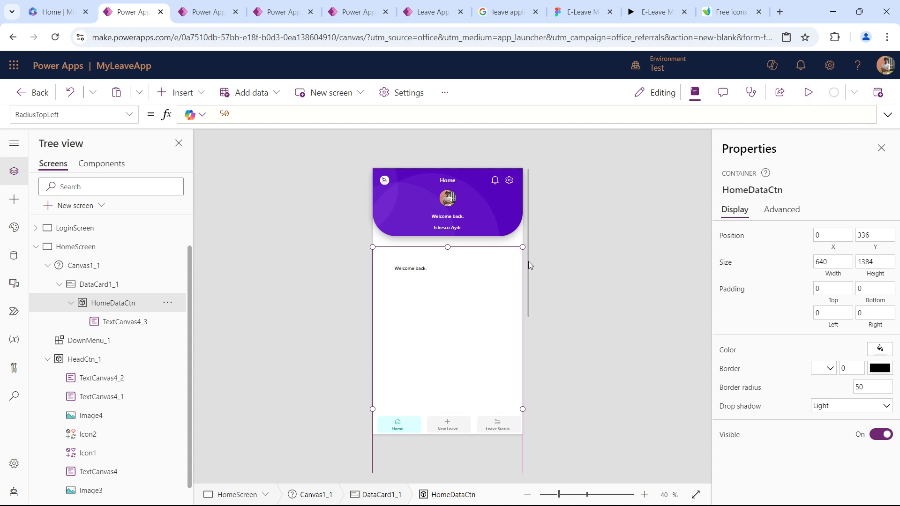
Move the "Welcome back," text in HomeDataCtn to about X 4, Y 36 and set its alignment to Start.
click(418, 274)
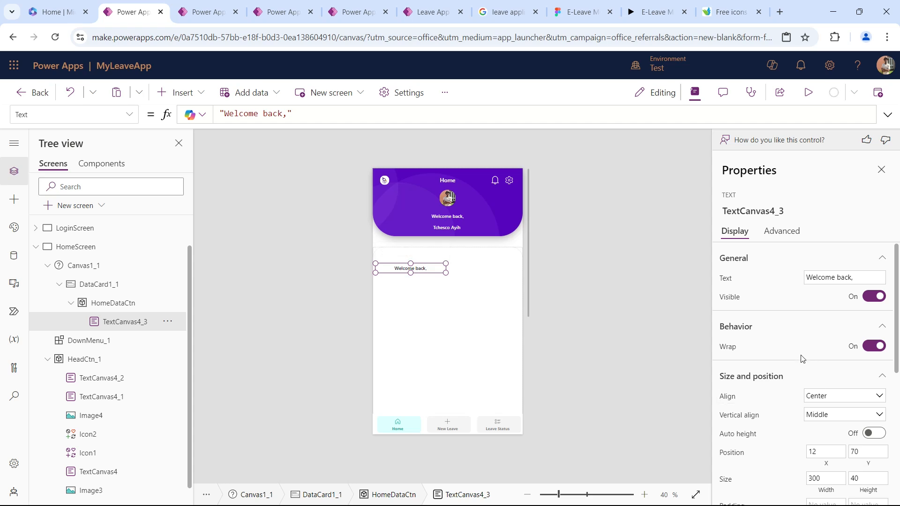
scroll(802, 358, down, 5)
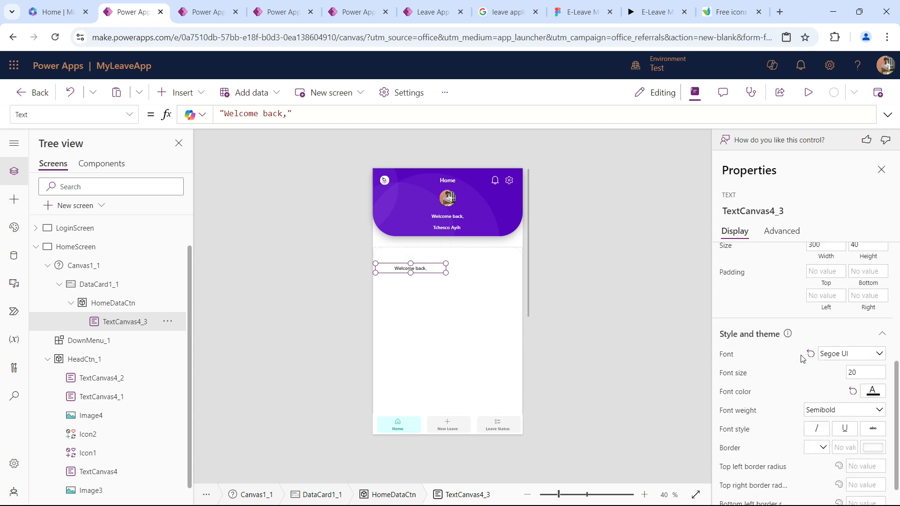
scroll(802, 359, down, 1)
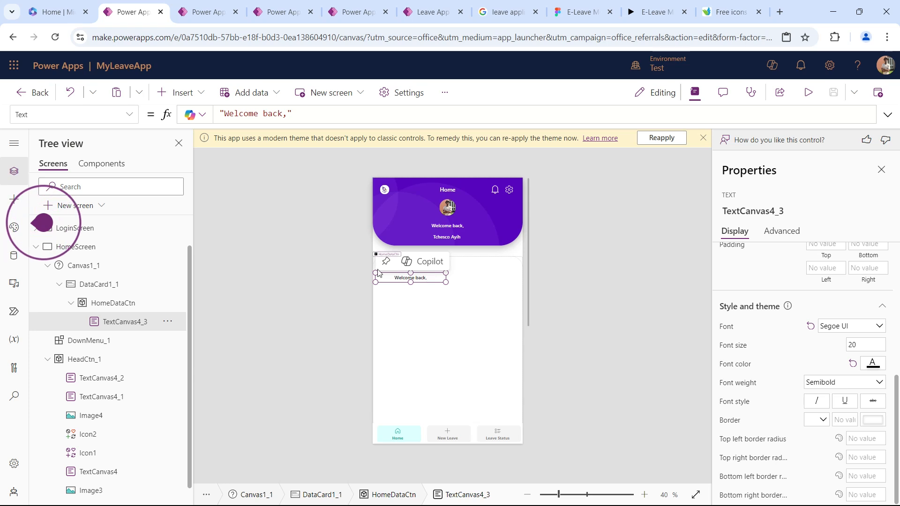
mouse_move(426, 278)
mouse_down()
mouse_move(423, 267)
mouse_move(425, 276)
mouse_up()
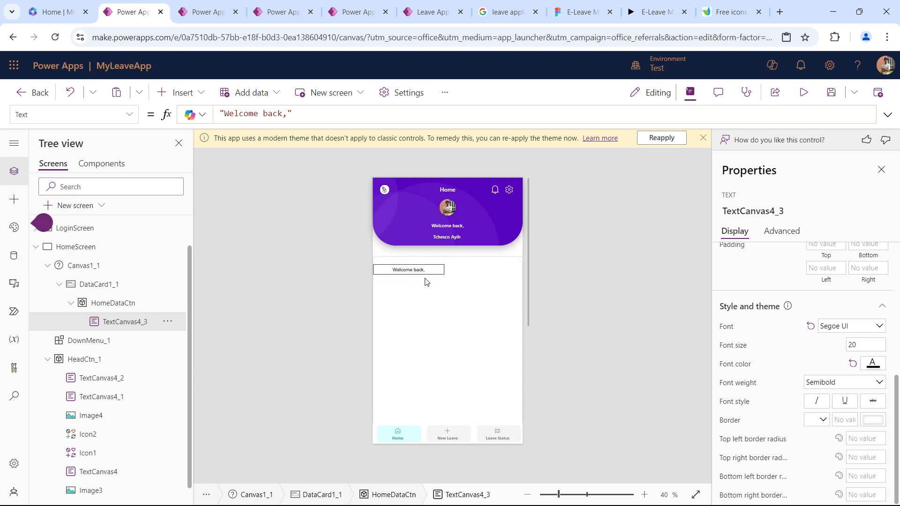
scroll(834, 332, up, 1)
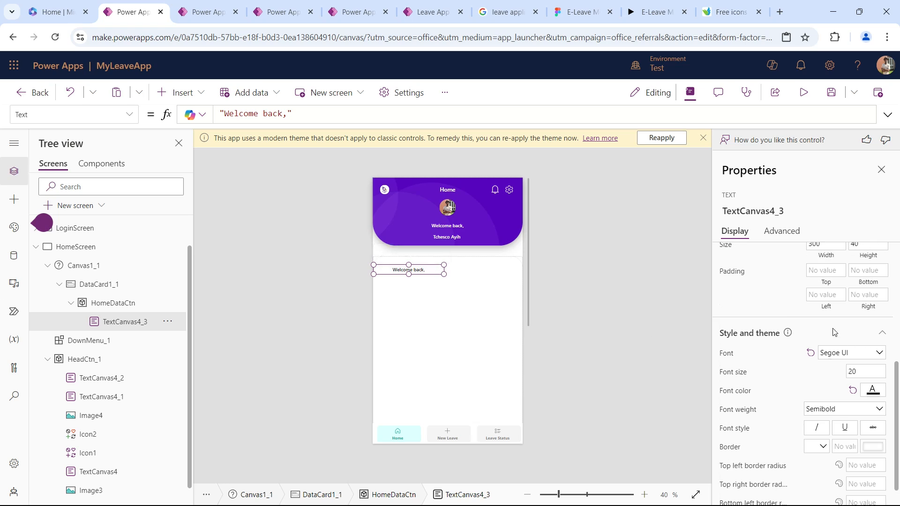
scroll(834, 332, up, 5)
click(824, 395)
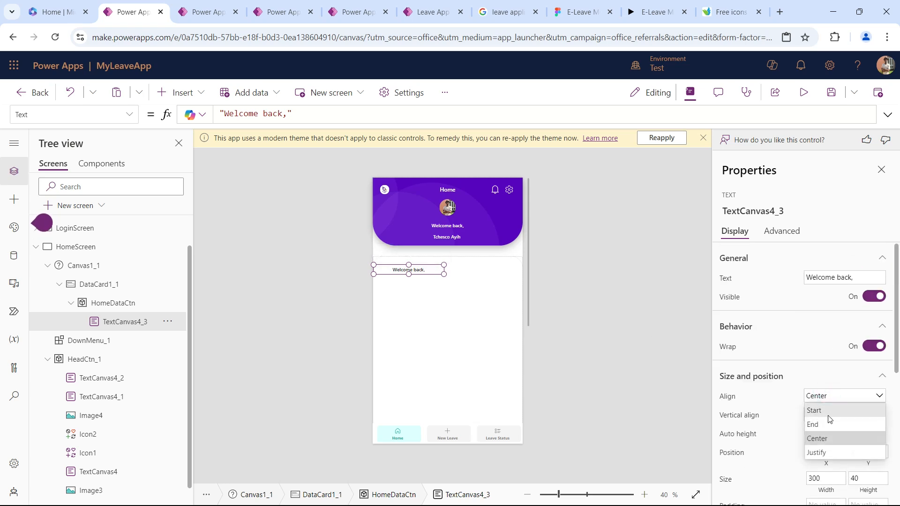
click(828, 412)
Shrink the "Welcome back," text box in HomeDataCtn to about 267 by 37 and set its X position to 40.
scroll(839, 375, down, 5)
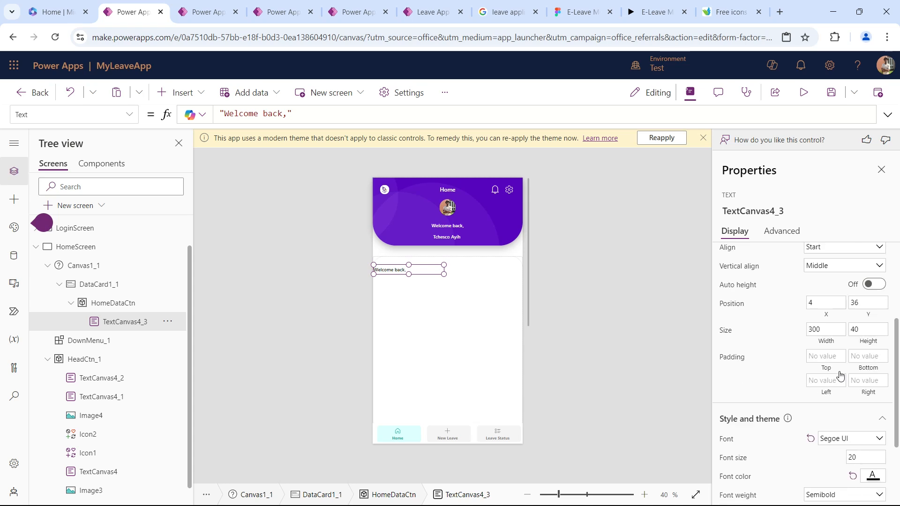
scroll(840, 376, down, 1)
drag(373, 275, 378, 277)
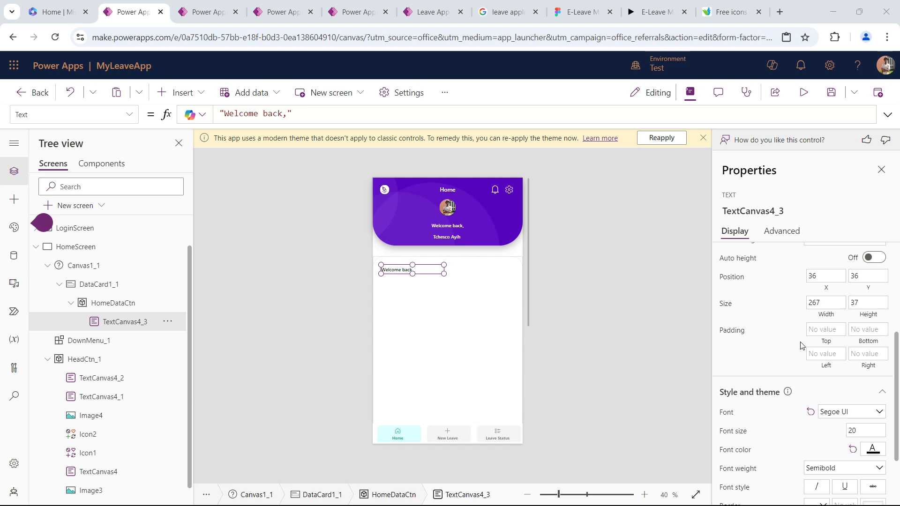
click(823, 275)
text(40)
key(Tab)
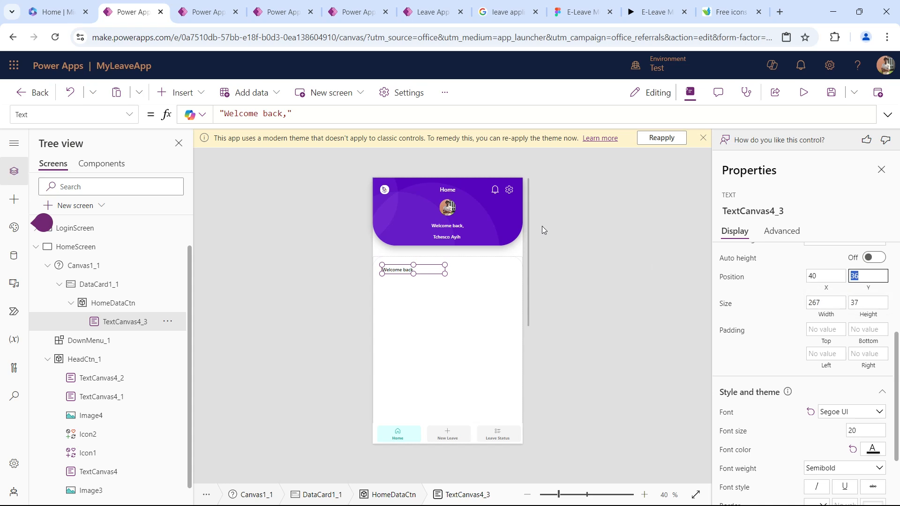
click(579, 267)
click(397, 269)
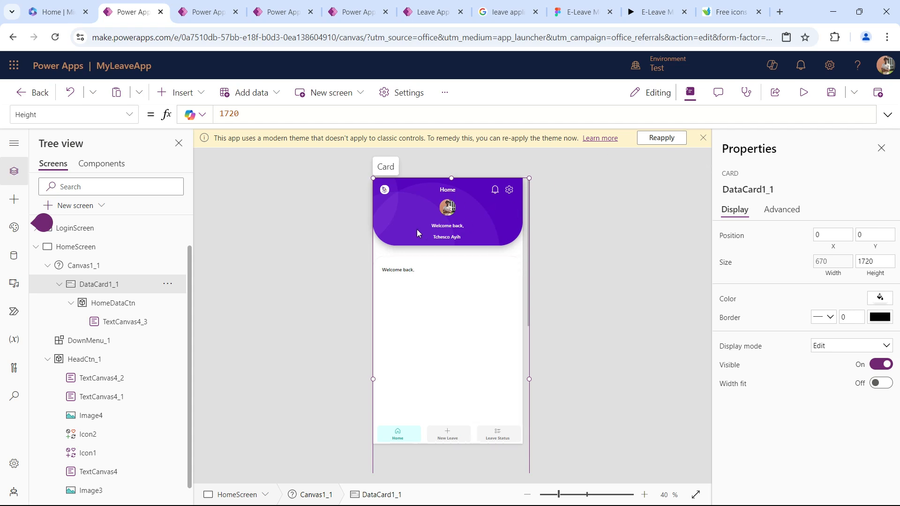
Dismiss the modern theme notice and change the "Welcome back," text in HomeDataCtn to "Dashboard".
click(703, 138)
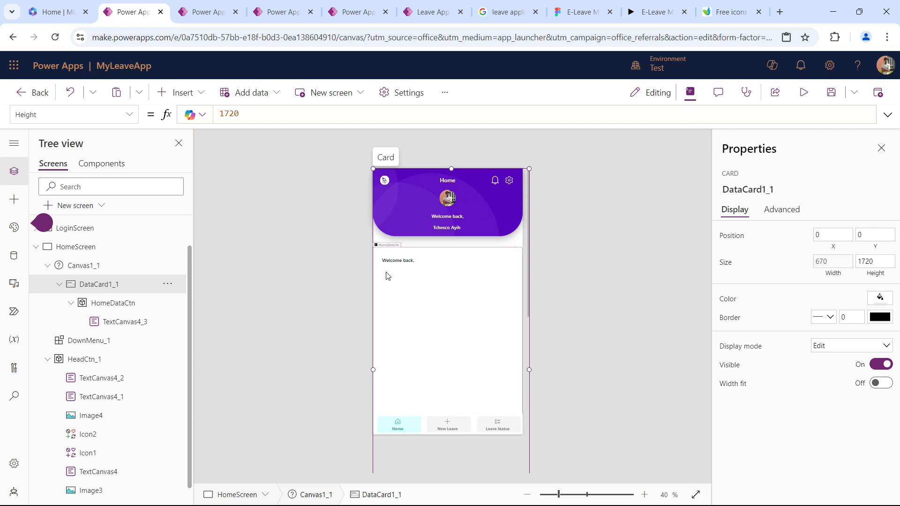
click(399, 260)
double_click(400, 260)
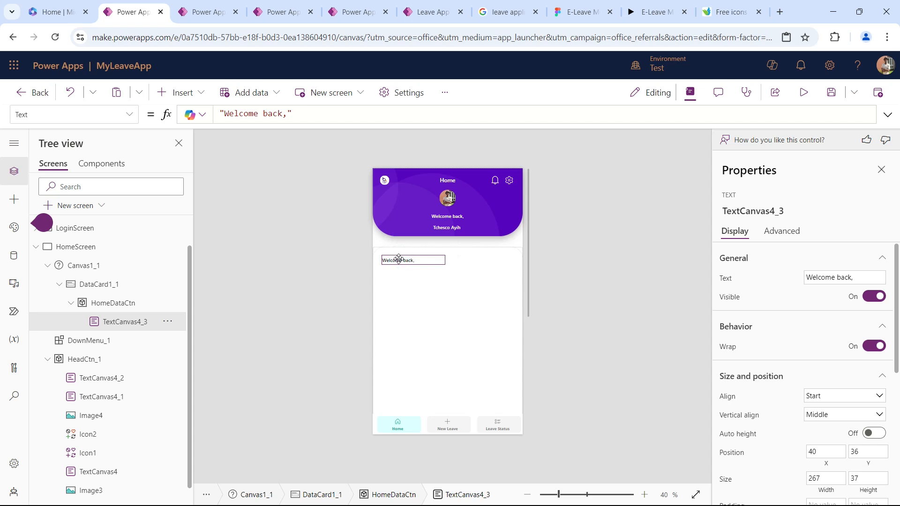
drag(399, 259, 398, 259)
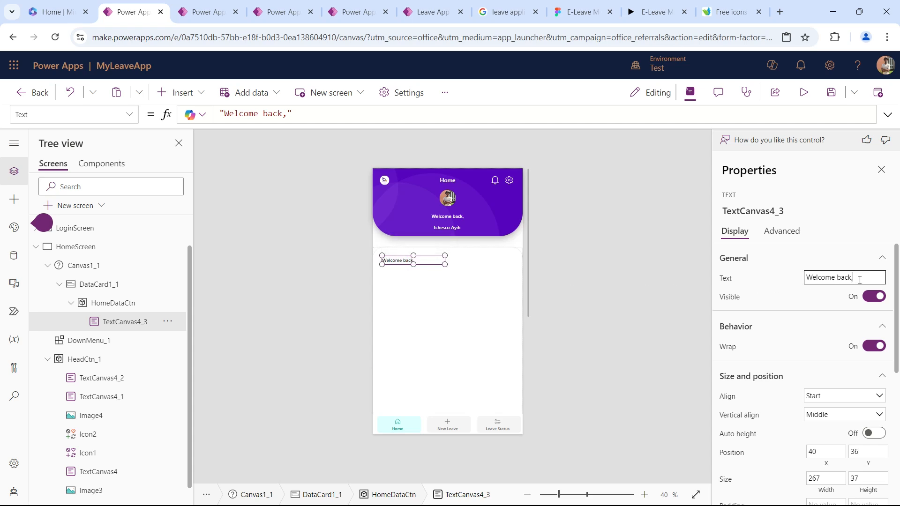
drag(858, 277, 702, 278)
text(Da)
key(Tab)
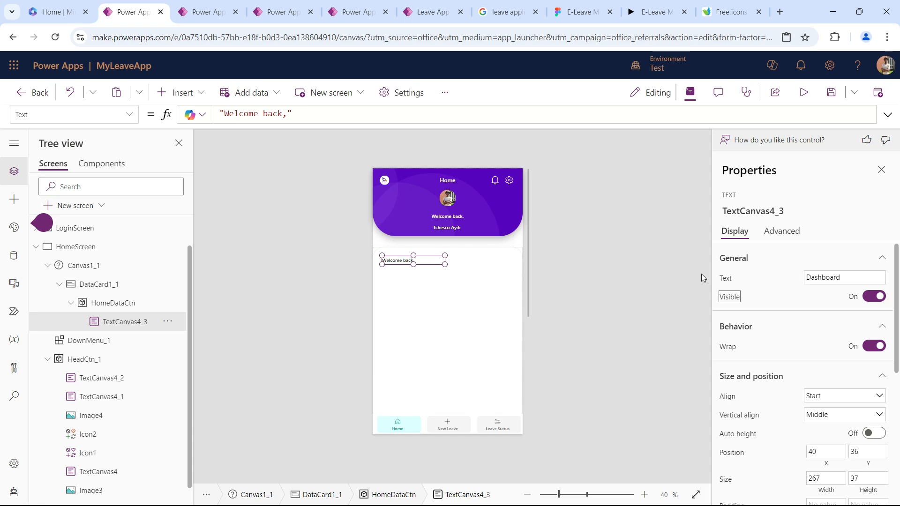
Set the font size of the "Dashboard" text to 24.
scroll(820, 354, down, 5)
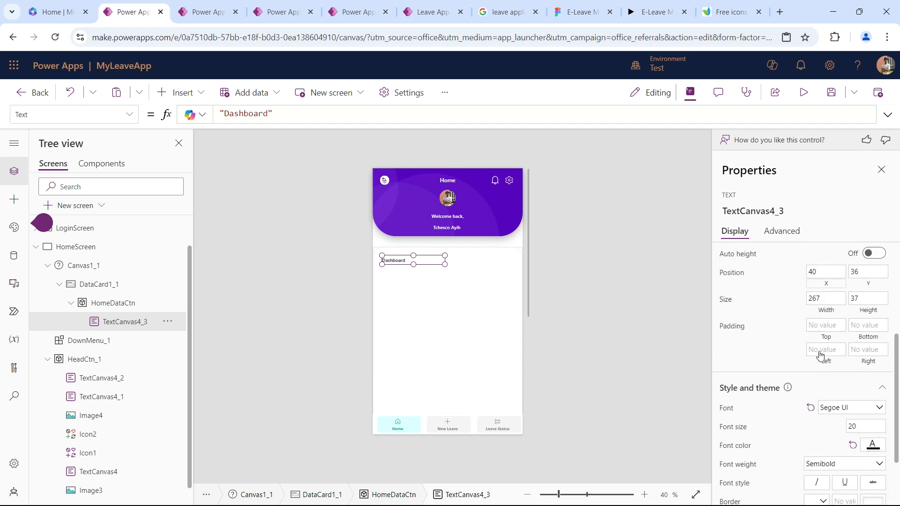
click(867, 372)
text(24)
key(Tab)
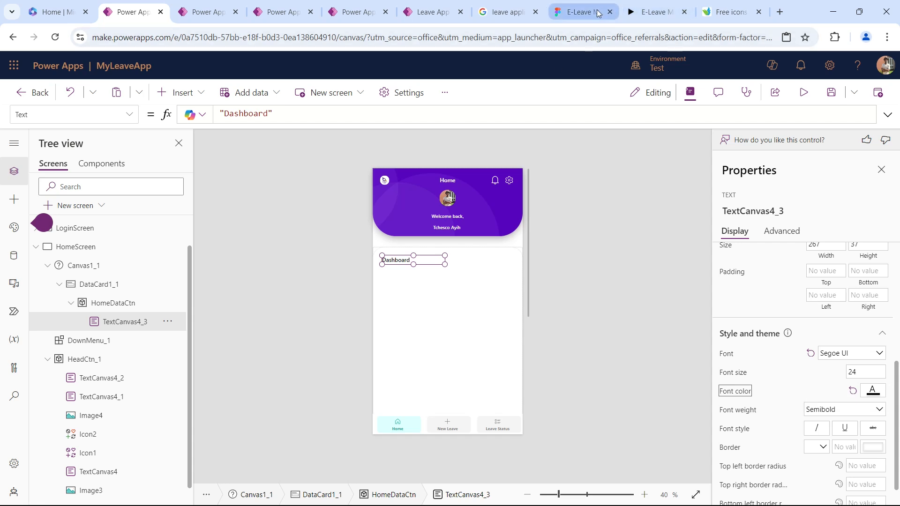
Check the Figma prototype's dashboard heading, then insert a button into HomeDataCtn opposite the "Dashboard" text, at about X 425, Y 41.
click(604, 13)
click(652, 12)
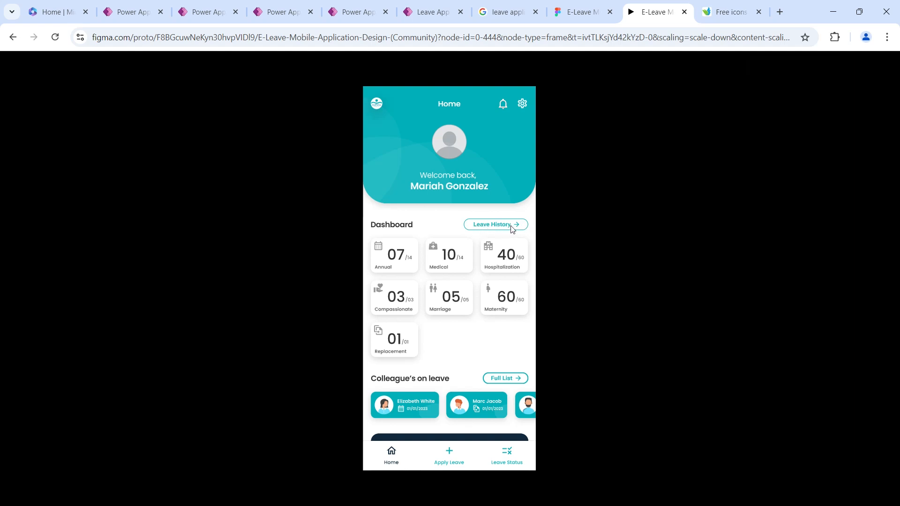
click(129, 12)
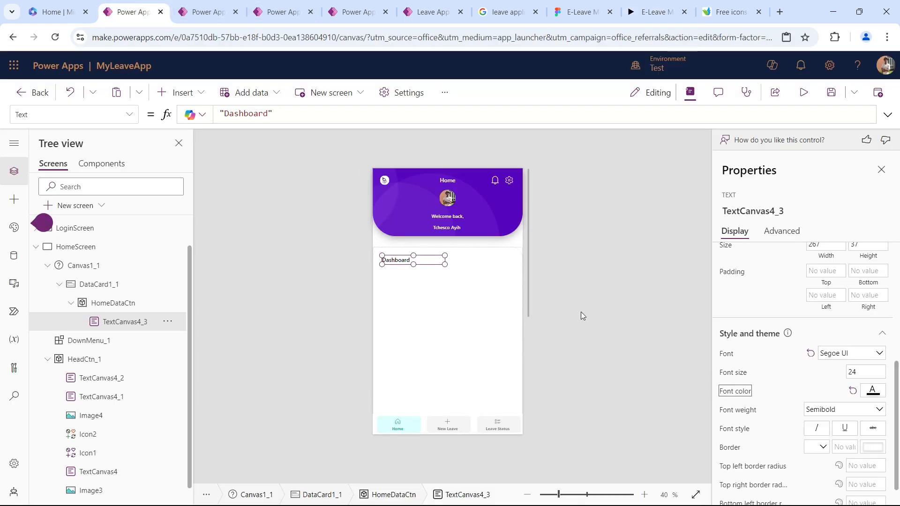
click(496, 312)
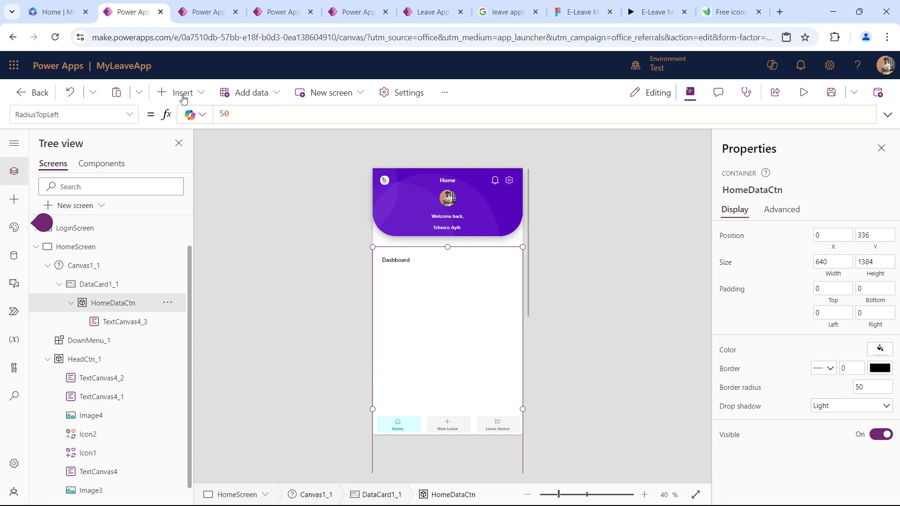
click(175, 90)
click(214, 184)
drag(398, 264, 489, 262)
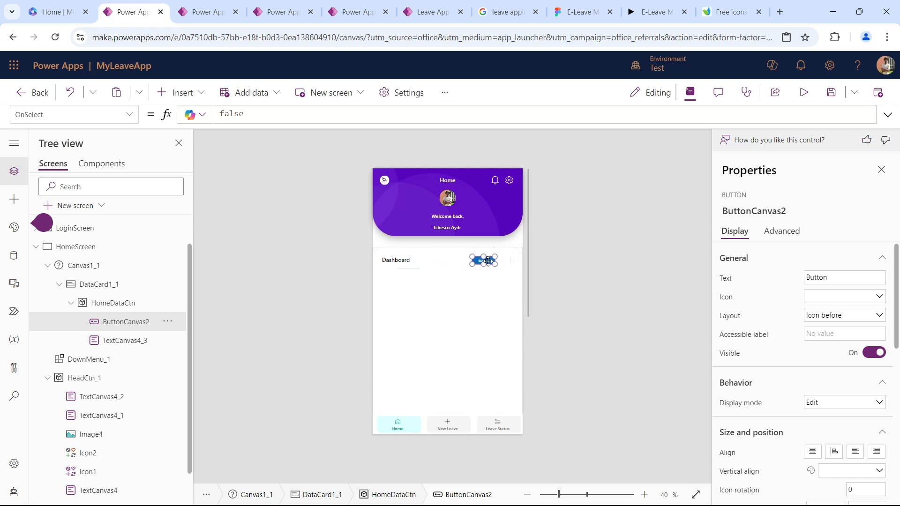
Set the width of the new button beside "Dashboard" to 200.
scroll(824, 392, down, 5)
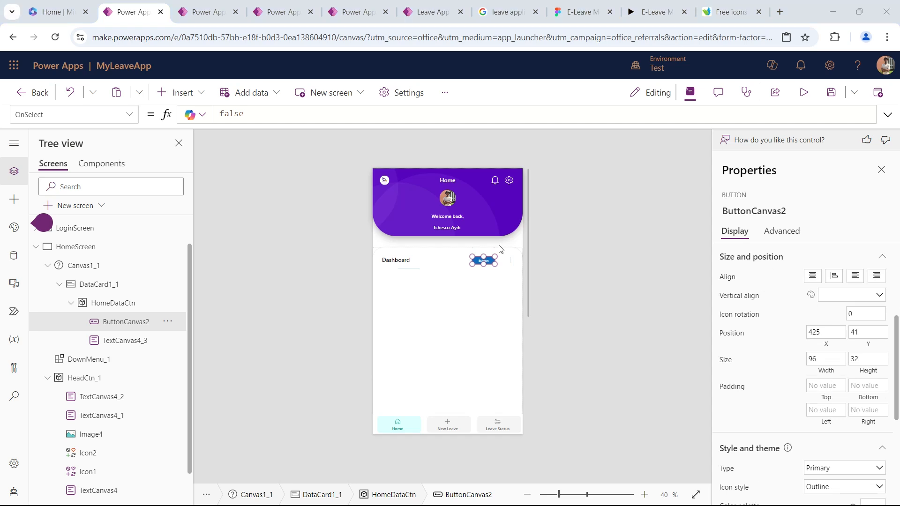
click(824, 361)
text(200)
key(Tab)
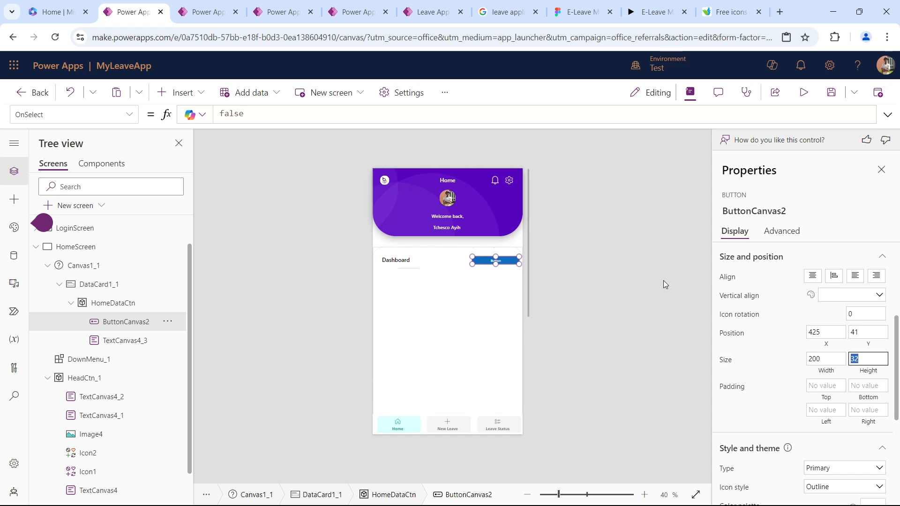
Compare with the Leave History button in the Figma prototype and try the Outline type on the new button.
click(655, 12)
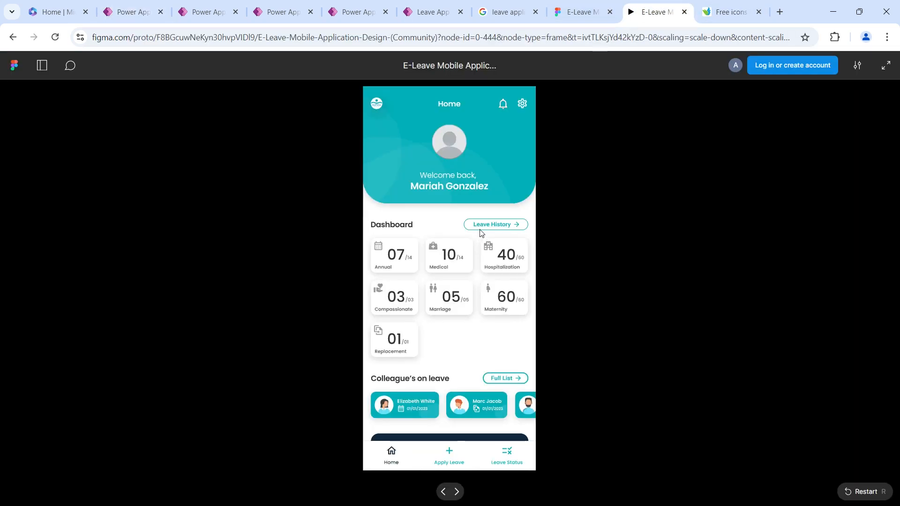
click(136, 12)
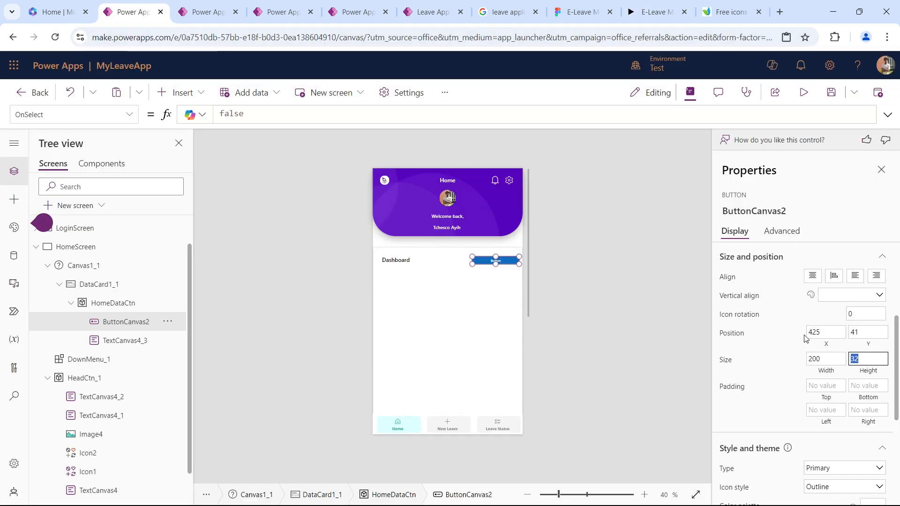
scroll(806, 338, down, 4)
click(833, 265)
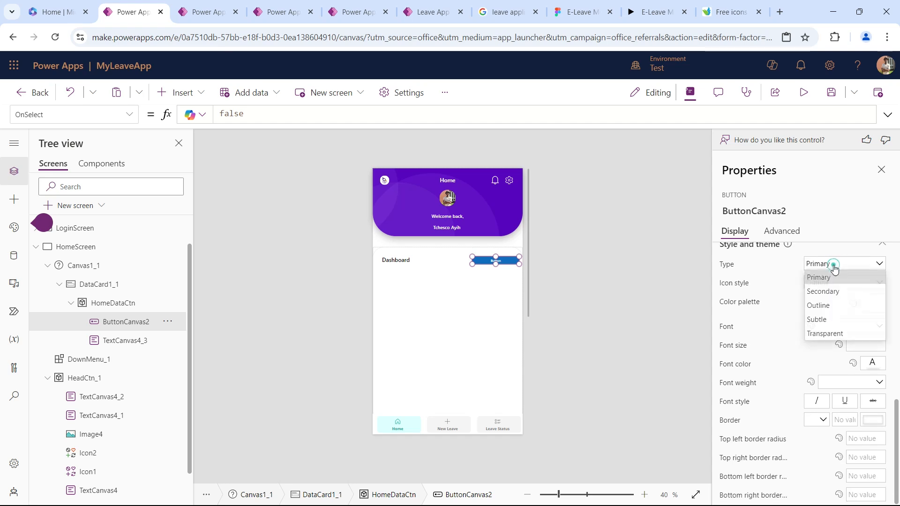
click(830, 306)
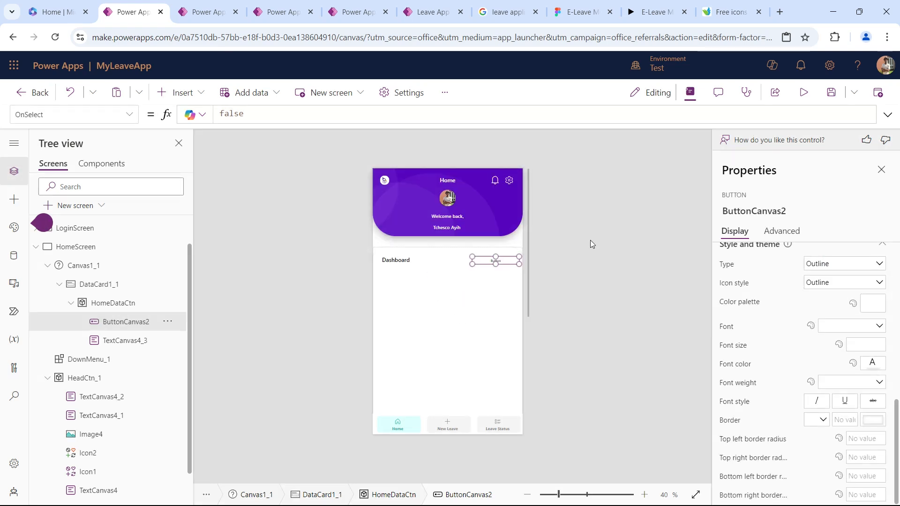
click(581, 239)
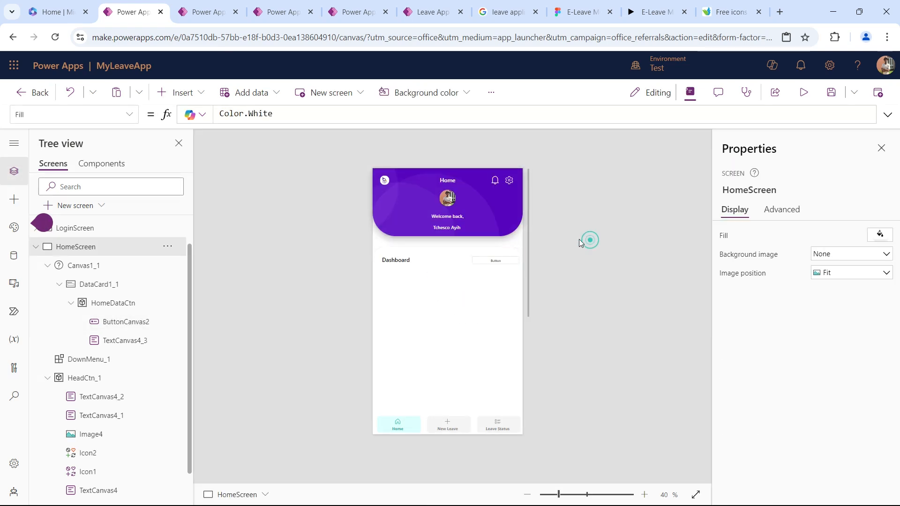
Set the type of the button beside "Dashboard" to Secondary.
click(504, 261)
click(504, 262)
scroll(802, 338, down, 10)
click(830, 264)
click(827, 291)
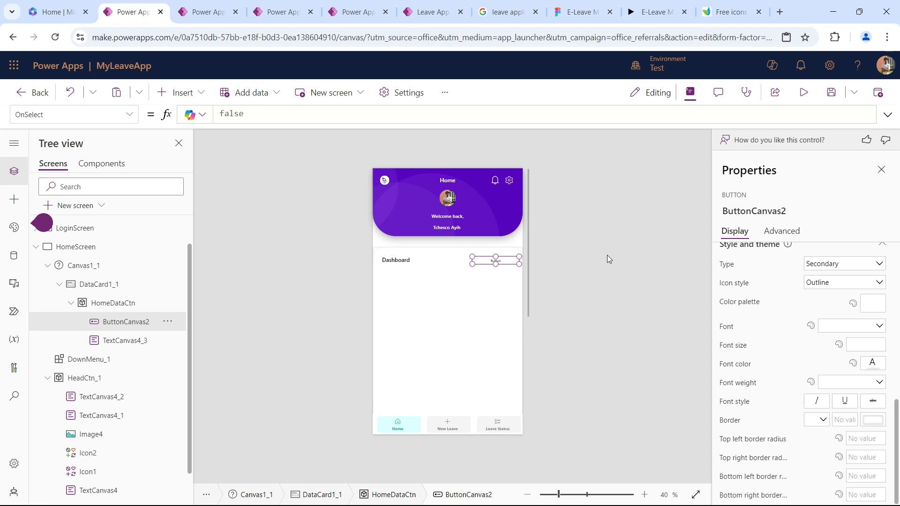
click(608, 258)
Give the button beside "Dashboard" a border of thickness 2 in the standard purple color.
click(496, 262)
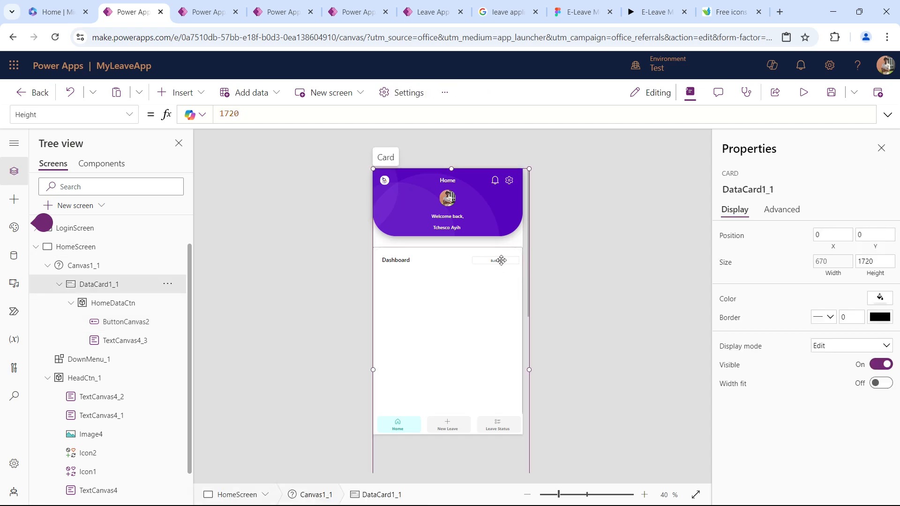
click(501, 261)
scroll(808, 330, down, 5)
scroll(807, 330, down, 2)
click(845, 420)
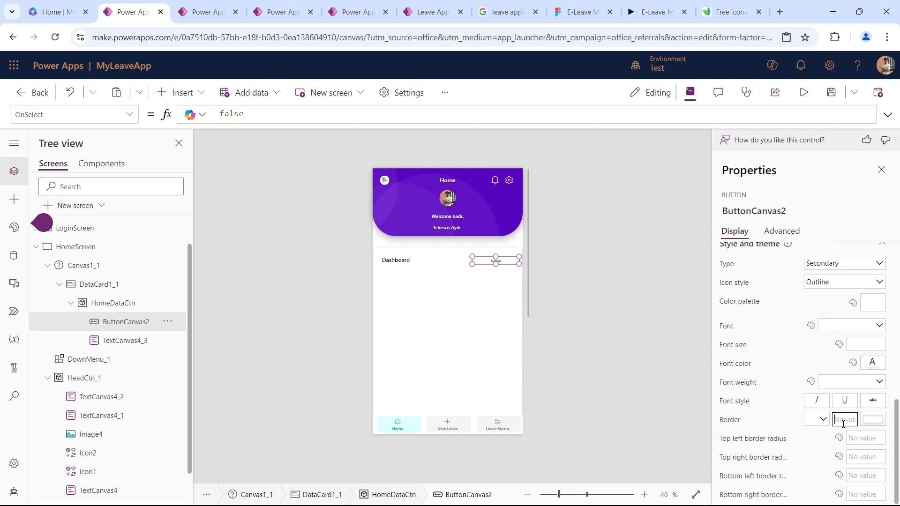
text(4)
click(870, 421)
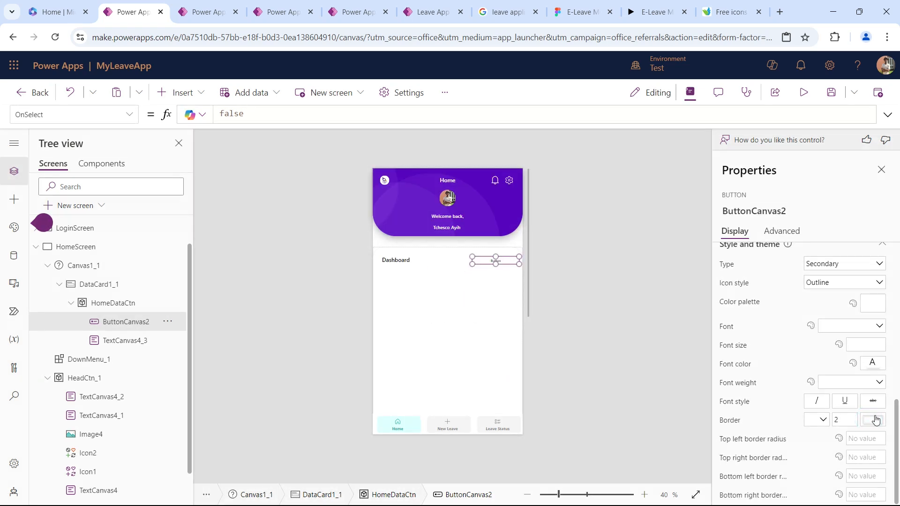
click(775, 471)
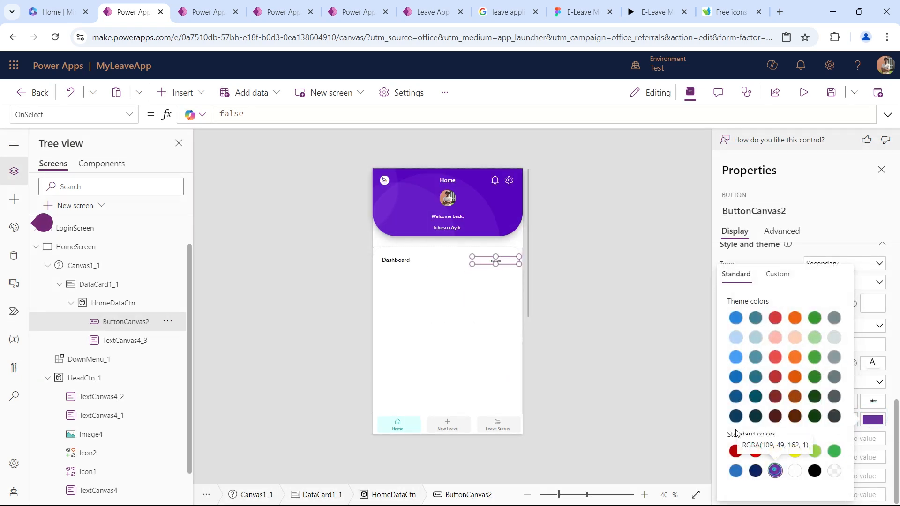
click(610, 280)
Change the text of the purple-bordered button to "Leave History".
click(511, 266)
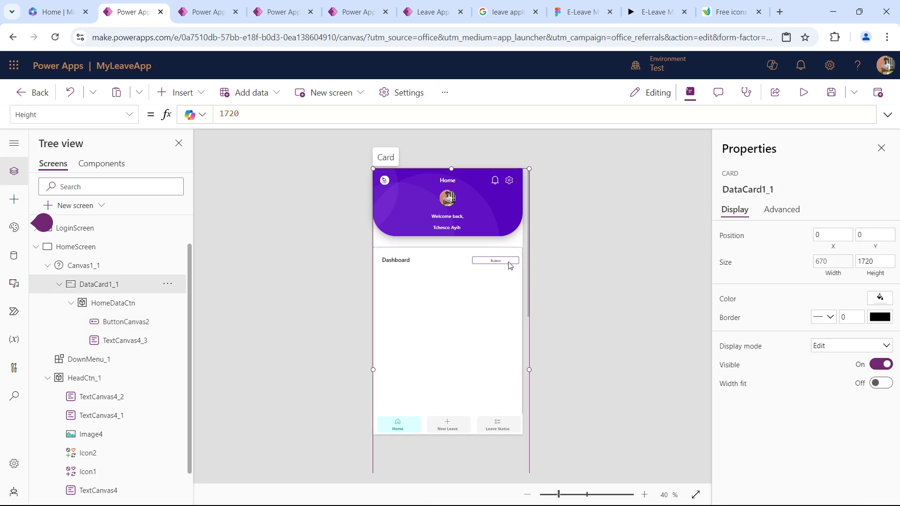
click(509, 262)
scroll(804, 352, down, 3)
scroll(815, 338, up, 3)
double_click(839, 277)
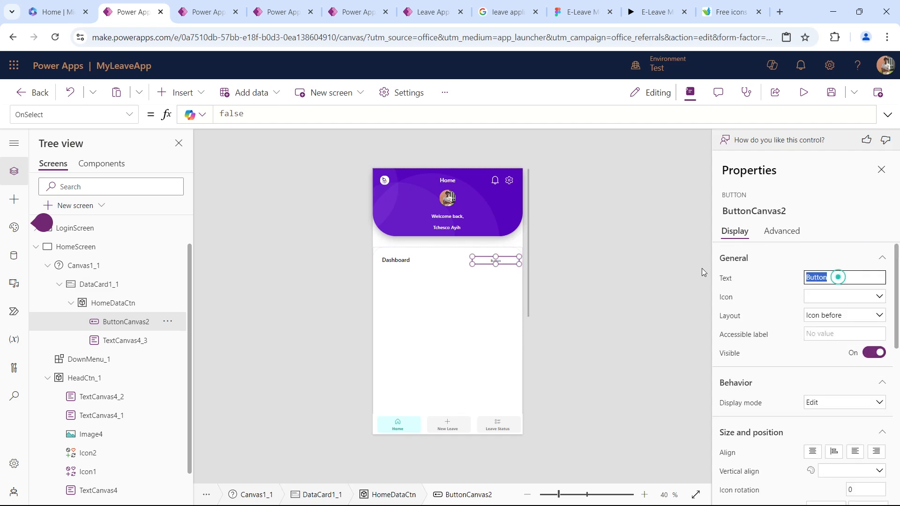
text(Leave History)
key(Tab)
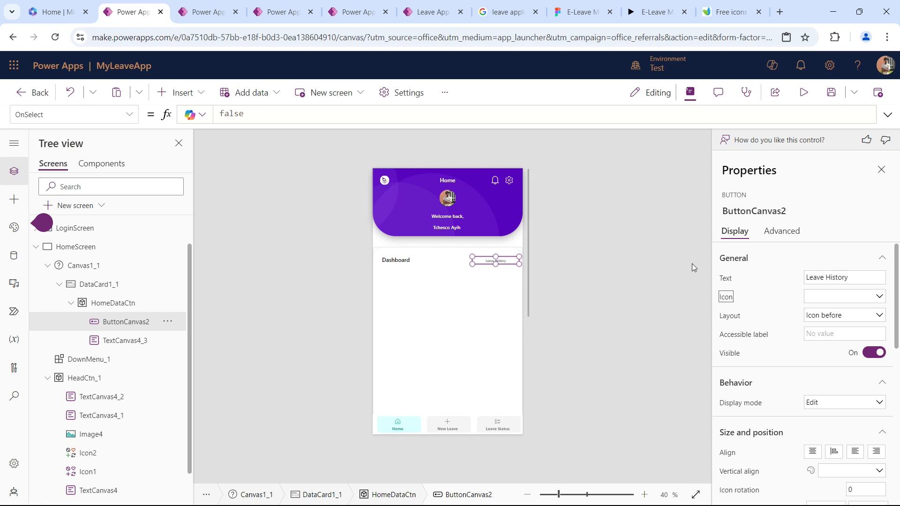
Add the ArrowRight icon to the Leave History button and set its layout to Icon after.
click(832, 297)
click(733, 396)
click(582, 498)
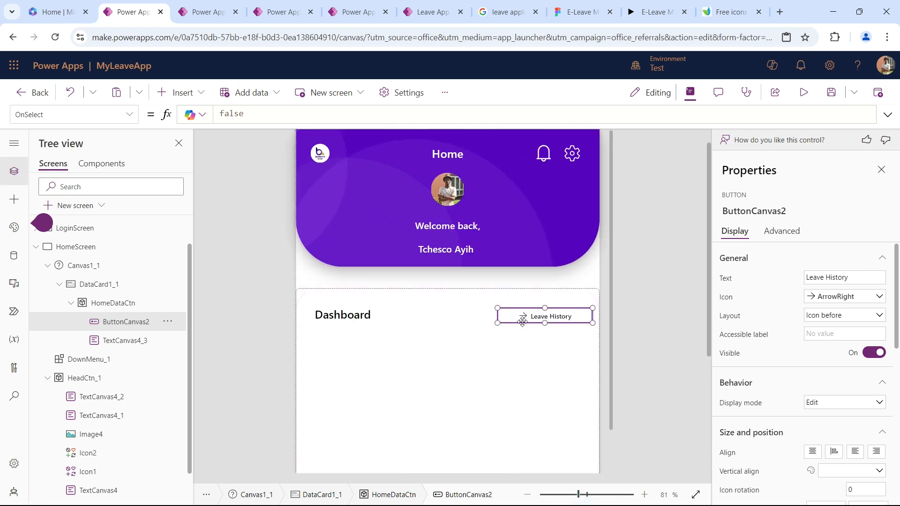
click(815, 318)
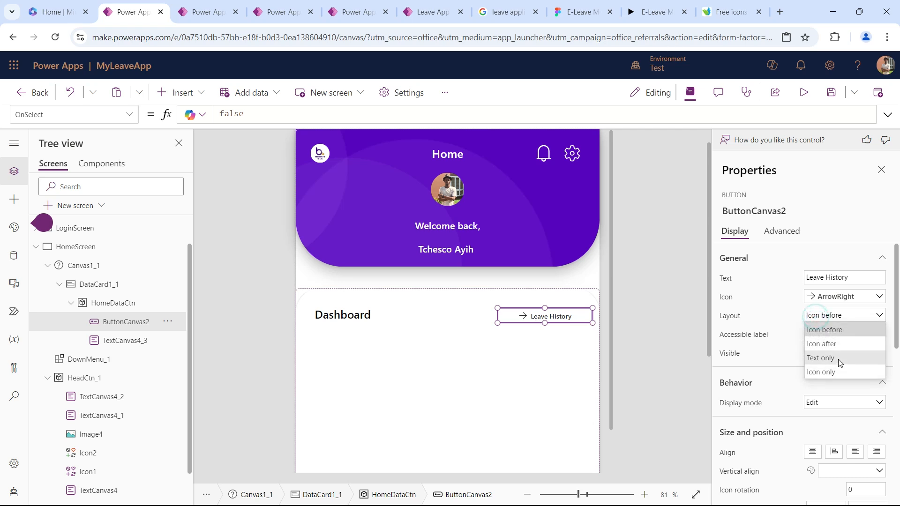
click(832, 345)
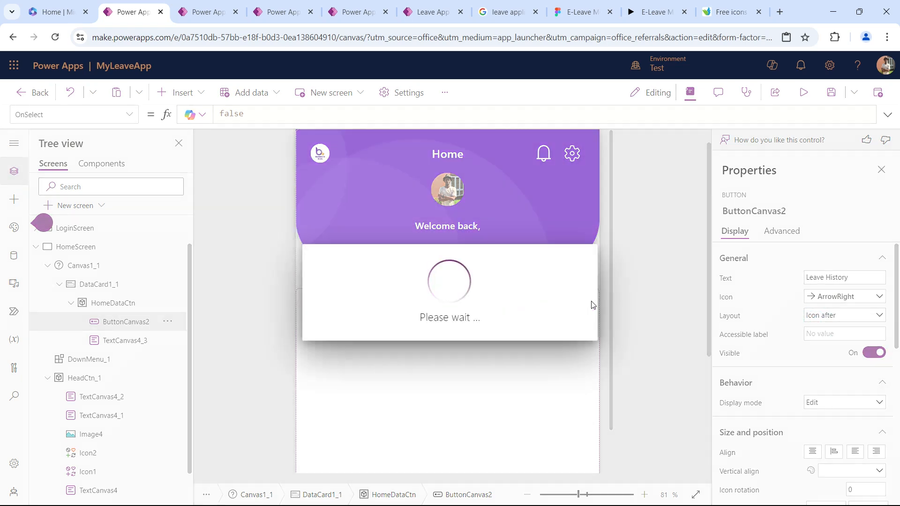
Set the Leave History button's color palette to the purple set and its font color to standard purple.
scroll(785, 298, down, 5)
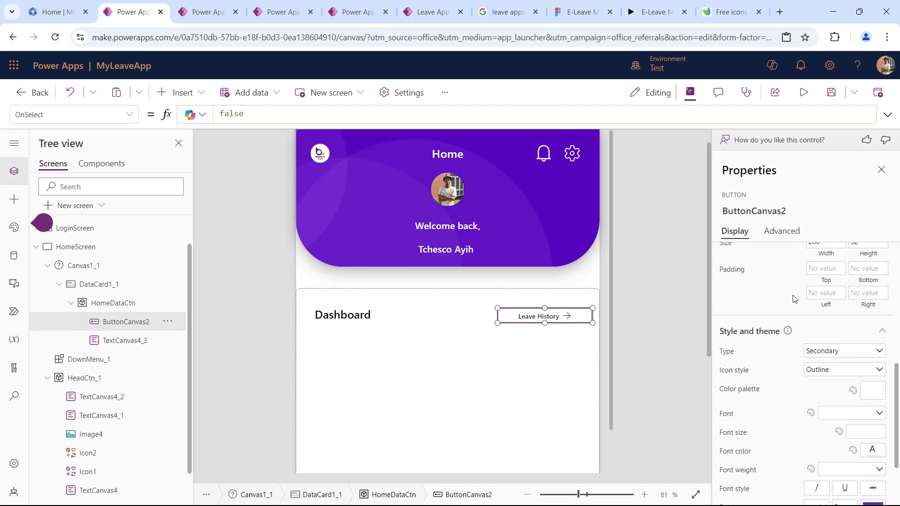
scroll(794, 299, down, 2)
click(874, 305)
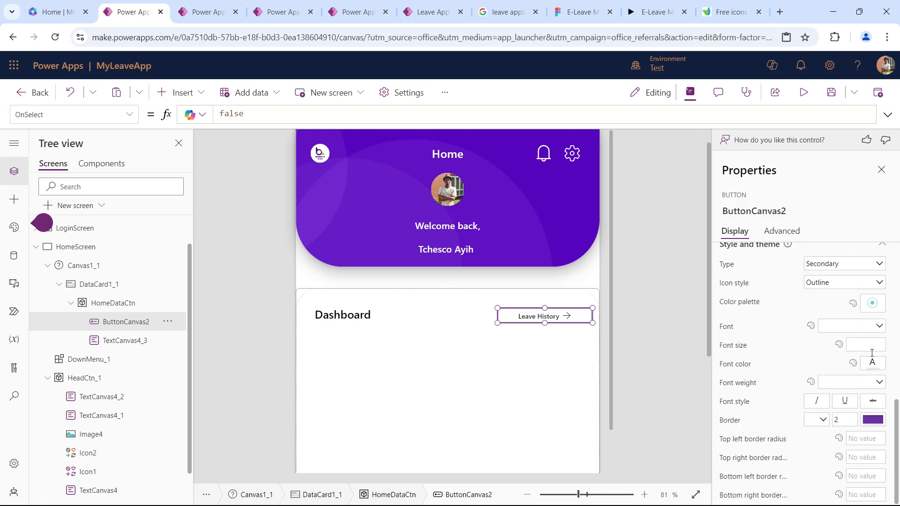
click(736, 291)
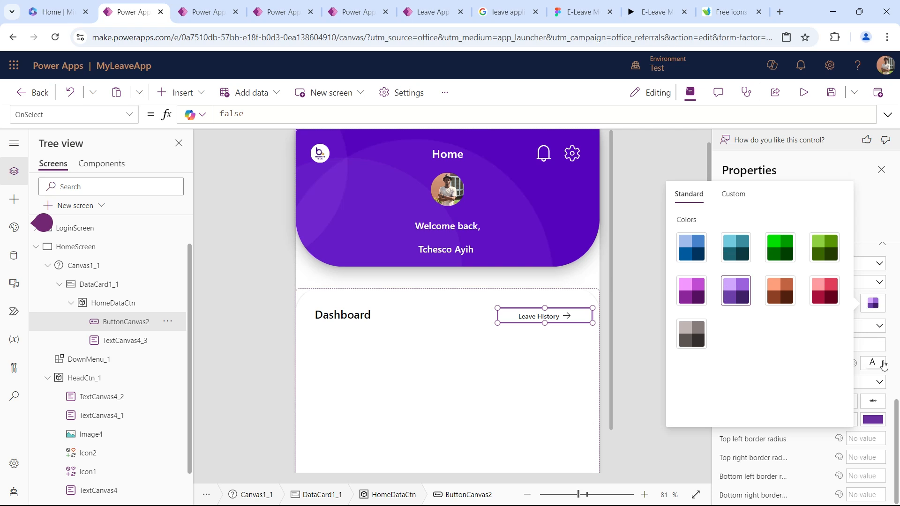
click(873, 363)
click(775, 451)
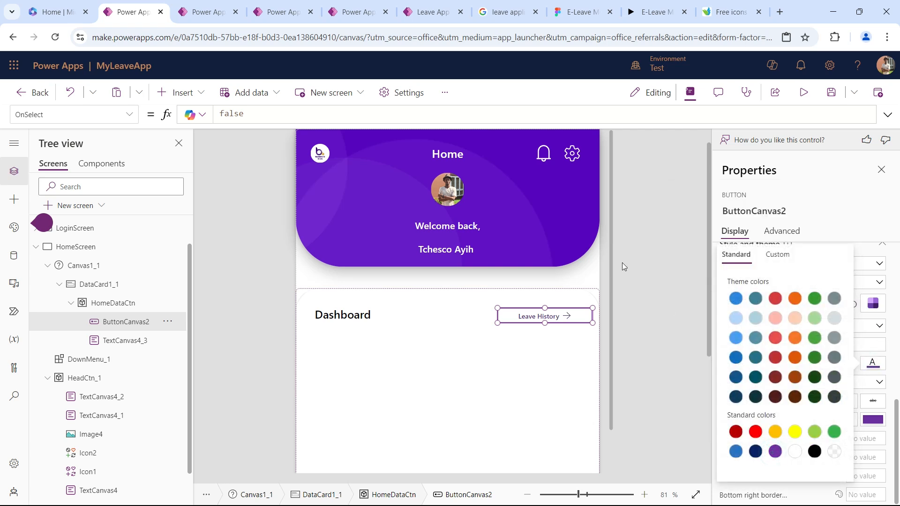
click(632, 312)
Set all four corner border radii of the Leave History button to 30.
click(581, 322)
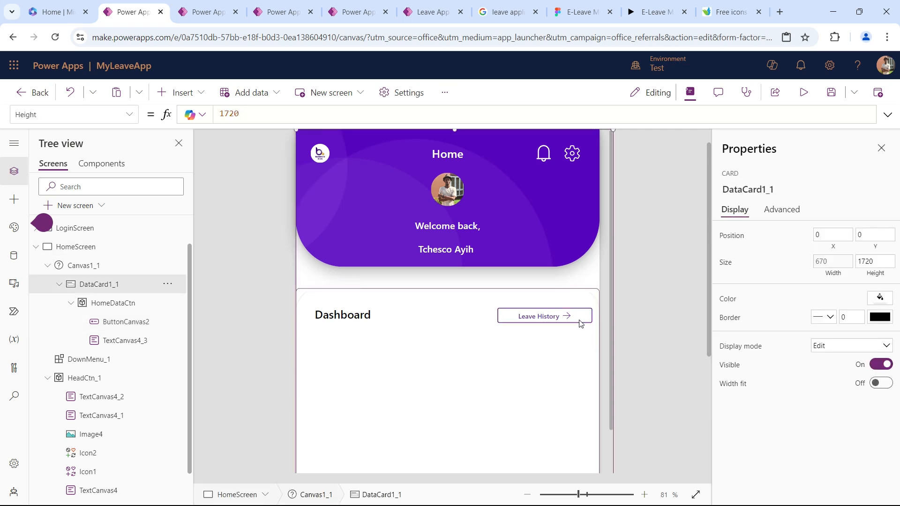
click(581, 323)
scroll(783, 347, down, 5)
scroll(785, 350, down, 5)
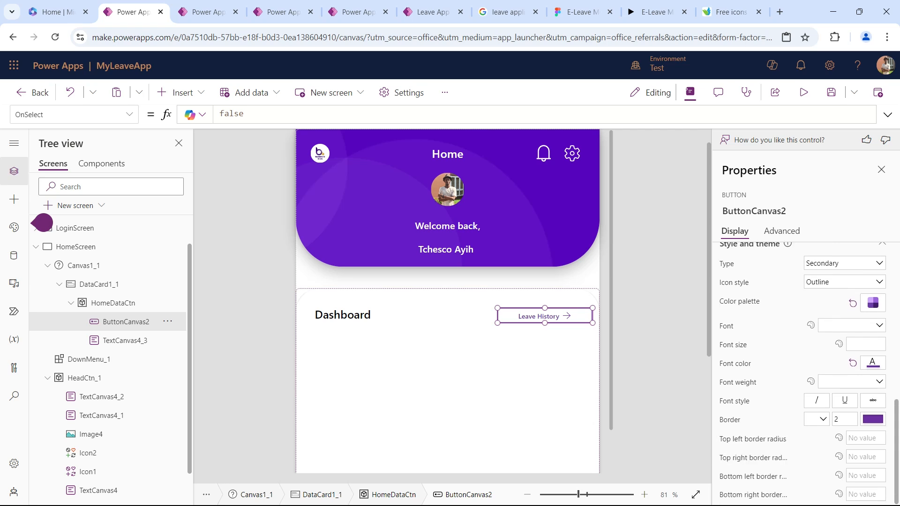
click(861, 440)
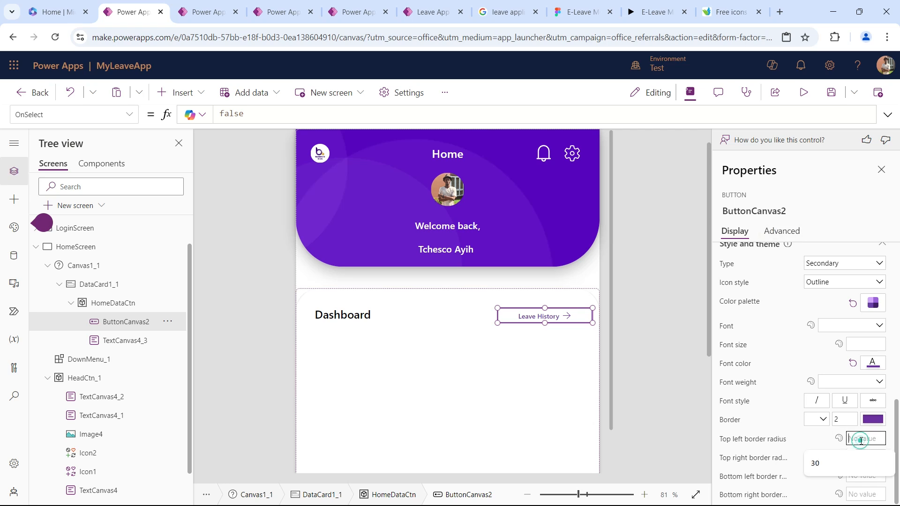
text(30)
click(867, 458)
text(30)
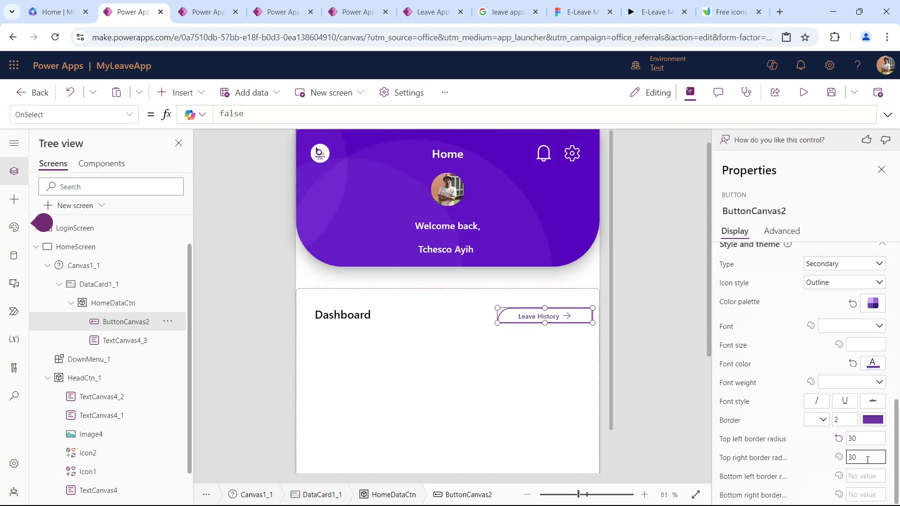
click(866, 477)
text(30)
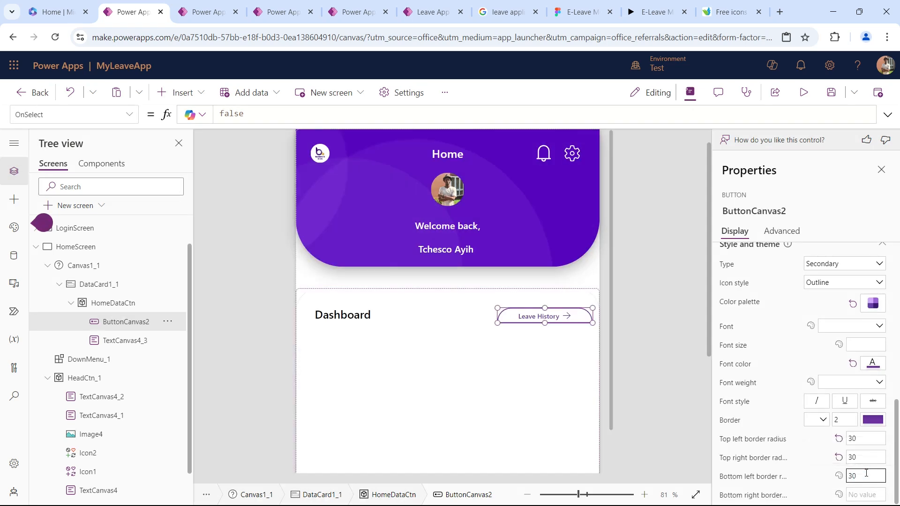
click(867, 494)
text(30)
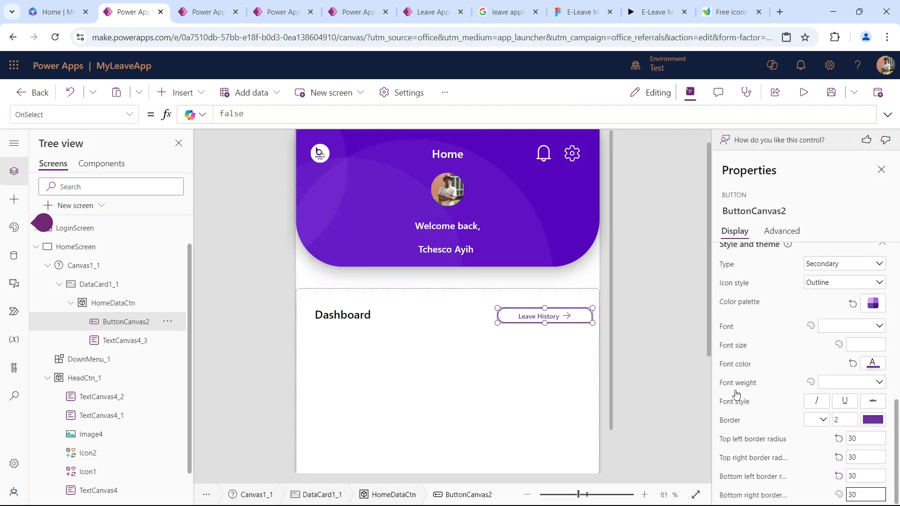
key(Tab)
Try font sizes 24 and 20 for the Leave History button's text.
scroll(854, 387, up, 5)
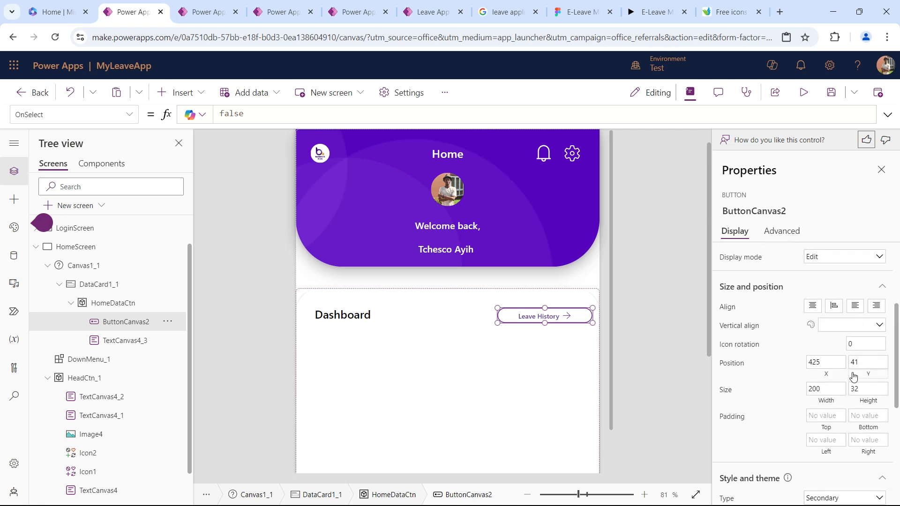
scroll(850, 371, up, 3)
scroll(849, 373, down, 7)
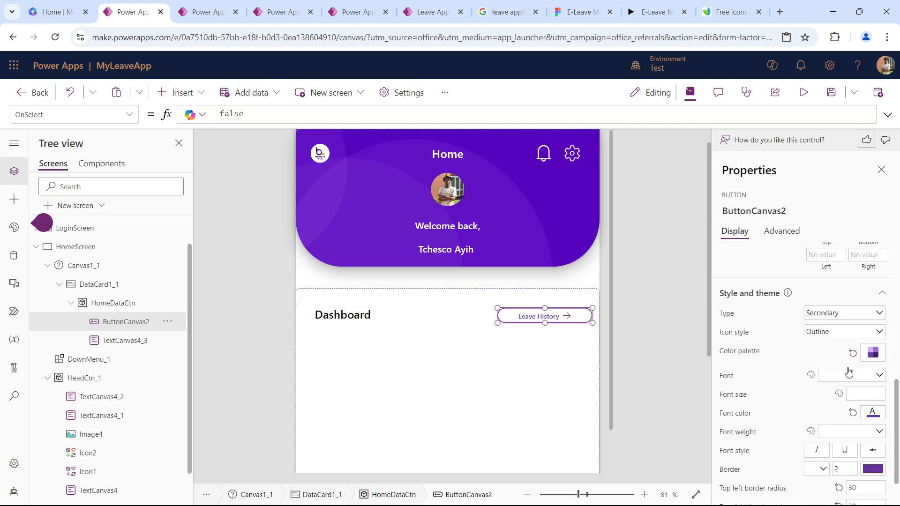
click(852, 373)
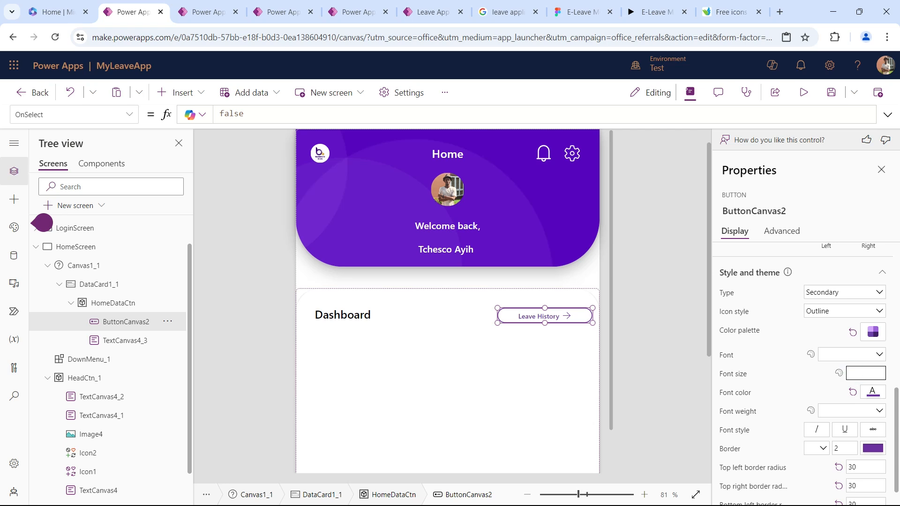
text(24)
key(Tab)
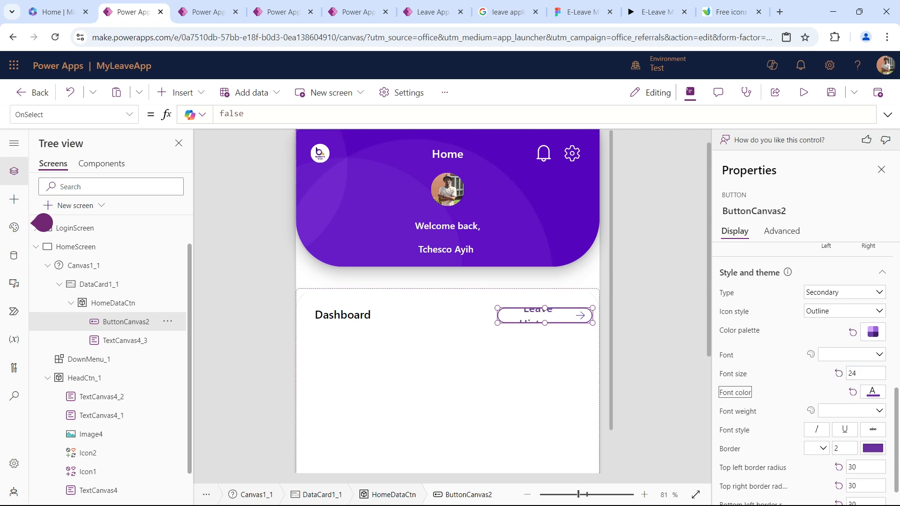
key(shift+Tab)
text(20)
key(Tab)
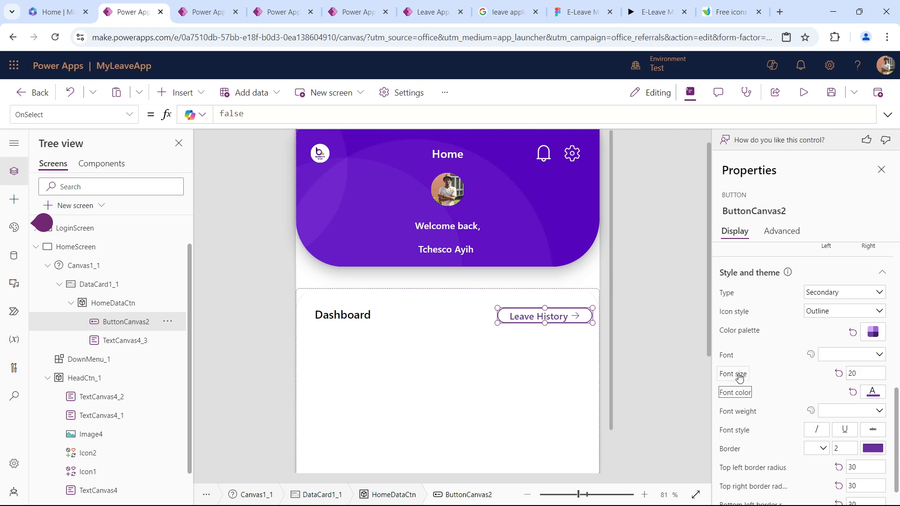
key(shift+Tab)
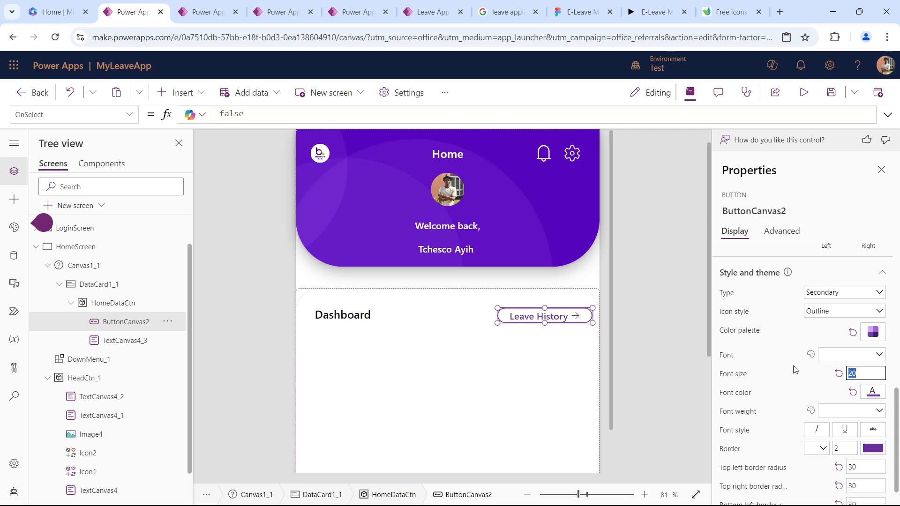
Set the Leave History button's font to Segoe UI and its font size to 18.
click(875, 355)
click(864, 329)
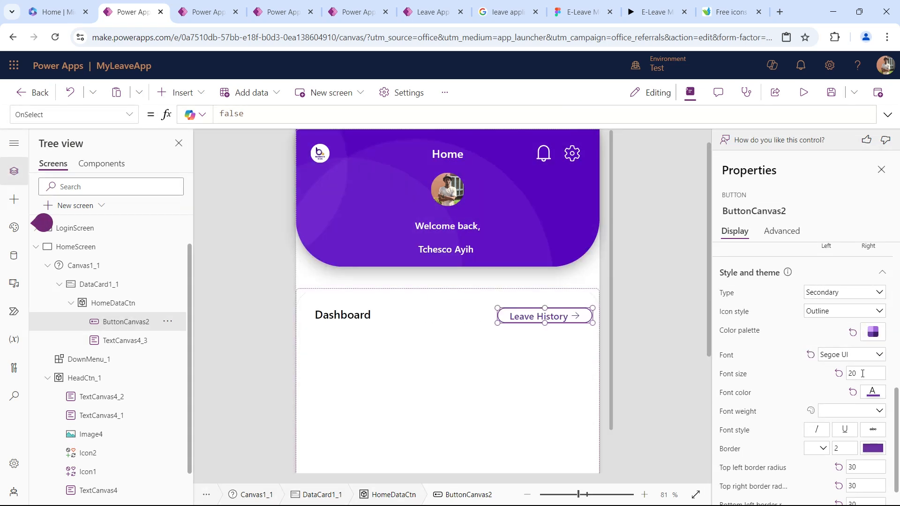
double_click(863, 374)
text(18)
key(Tab)
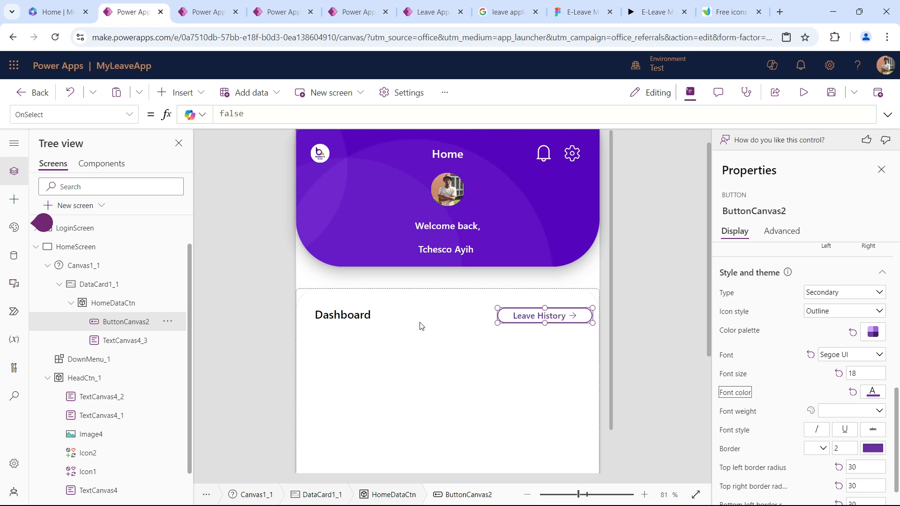
Align the Leave History button with the Dashboard heading by setting the button's Y position to 36.
click(351, 315)
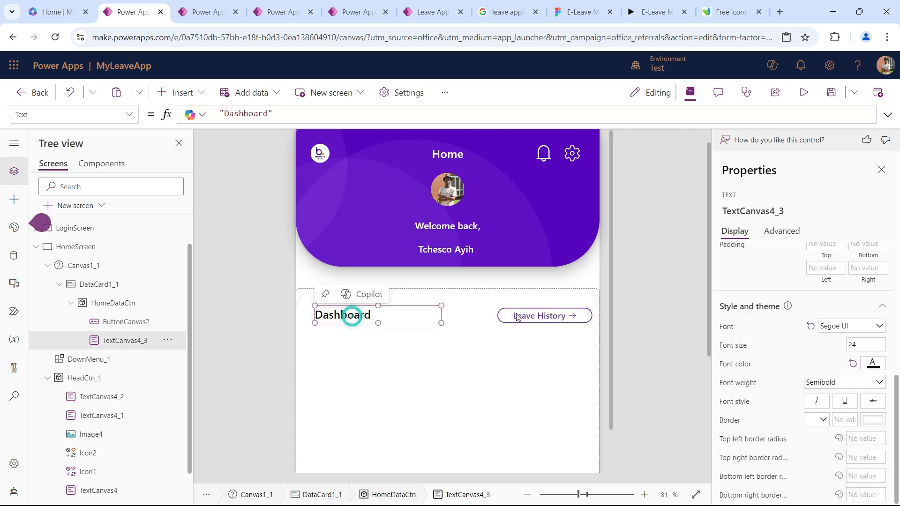
shift+click(518, 315)
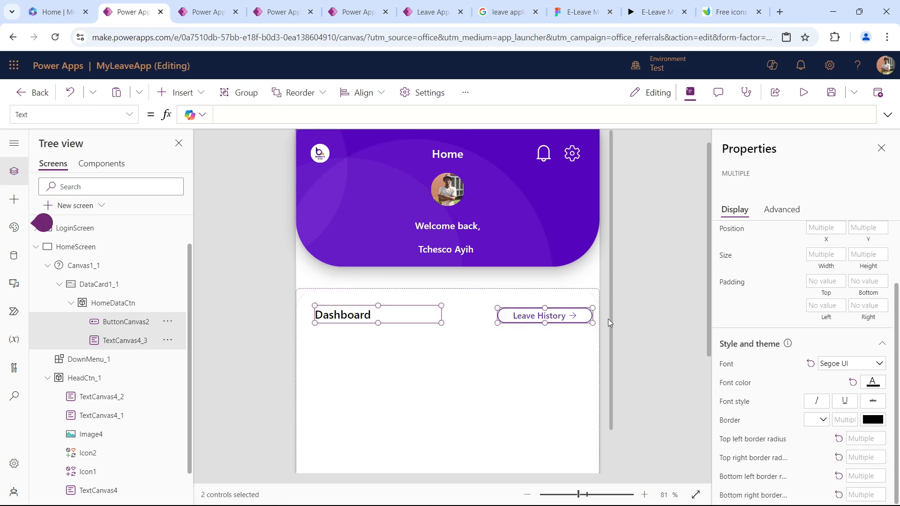
click(640, 294)
click(371, 320)
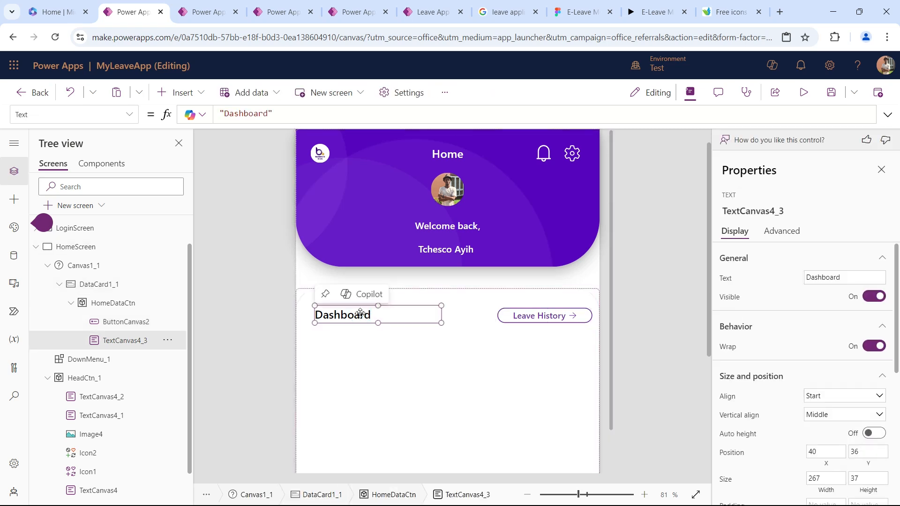
click(531, 316)
scroll(850, 420, down, 2)
scroll(846, 404, up, 2)
scroll(846, 402, down, 5)
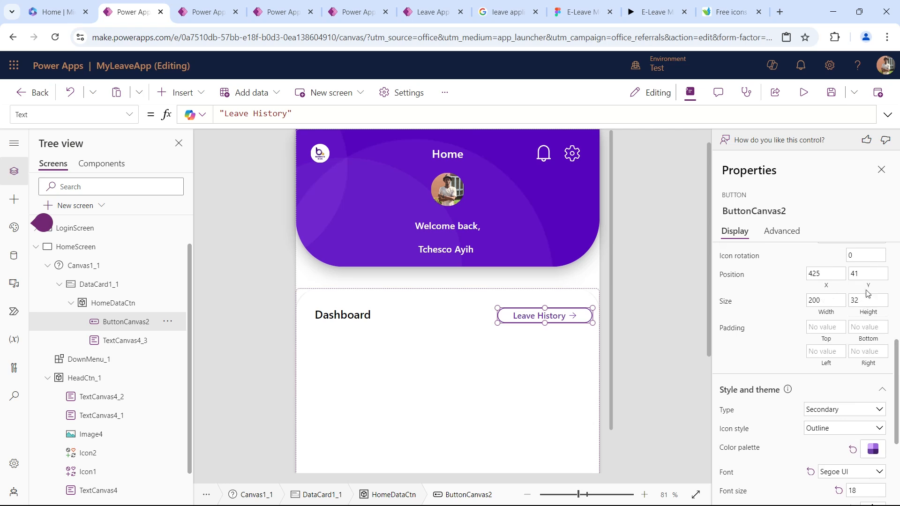
click(868, 276)
text(3)
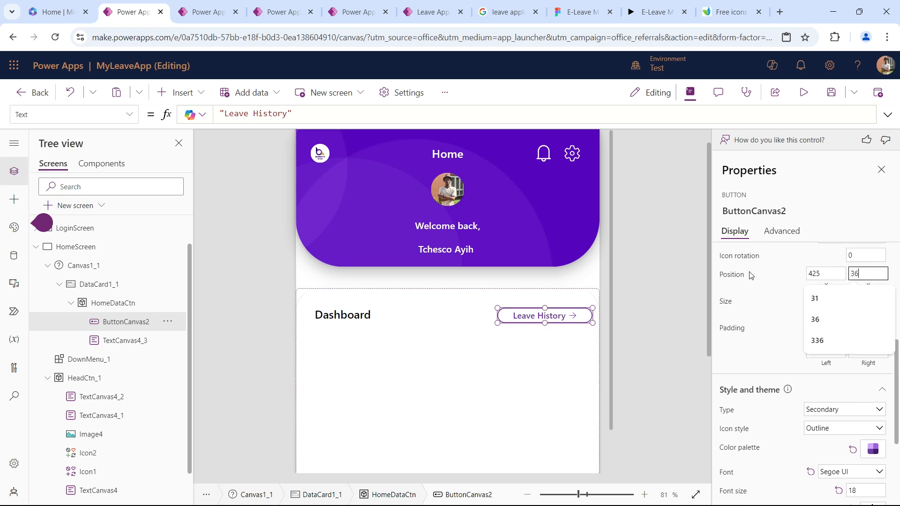
text(6)
key(Tab)
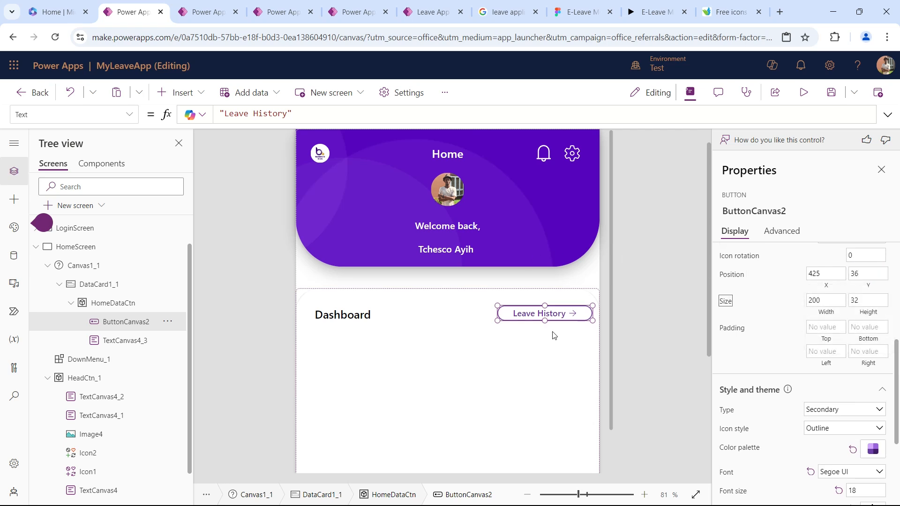
click(666, 296)
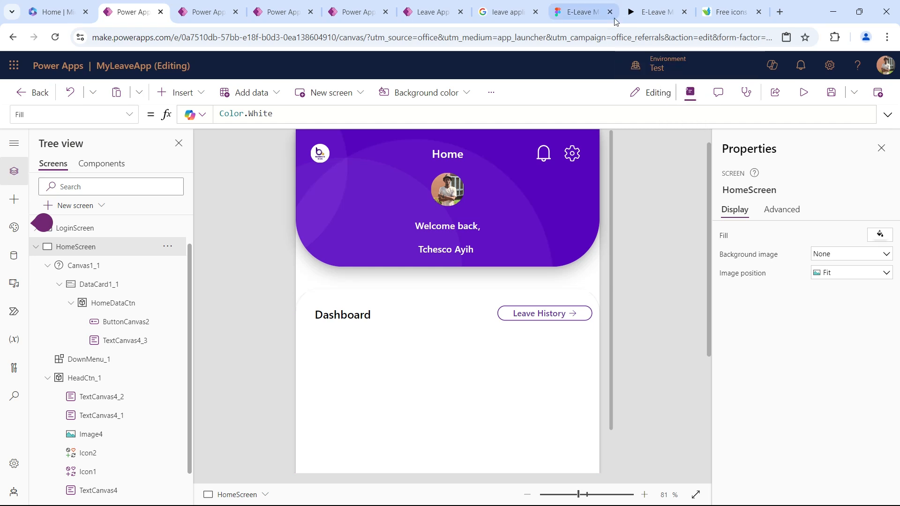
Switch to the E-Leave Figma prototype to check the Dashboard design of its Home screen, and return to MyLeaveApp in Power Apps.
click(581, 11)
click(654, 18)
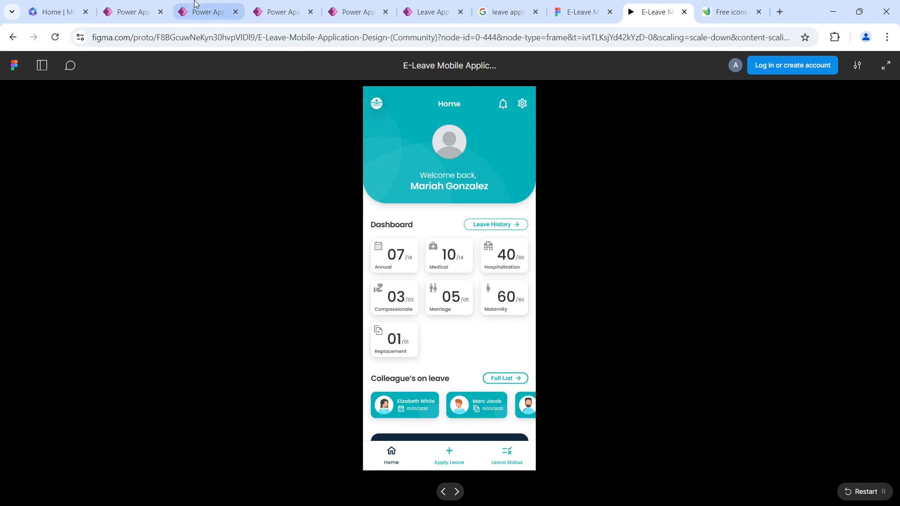
click(139, 6)
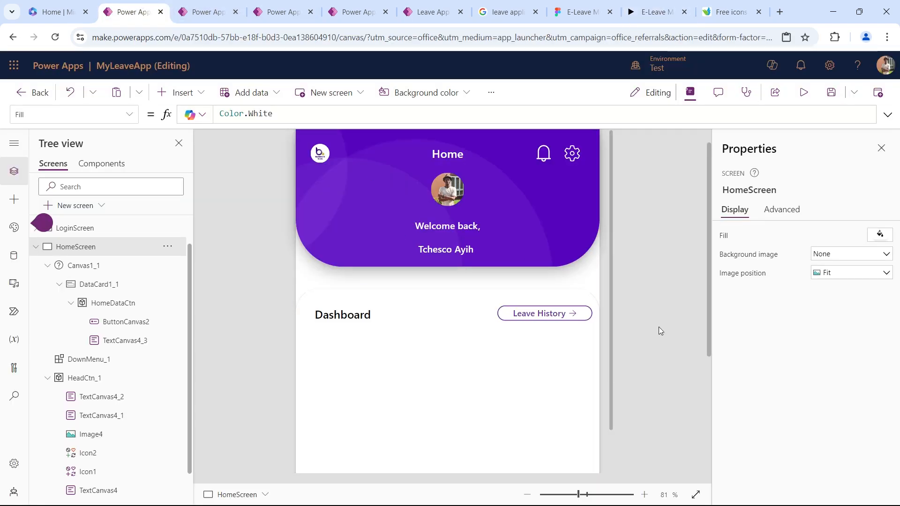
Save the app and nudge the Leave History button slightly toward the Dashboard heading.
click(695, 494)
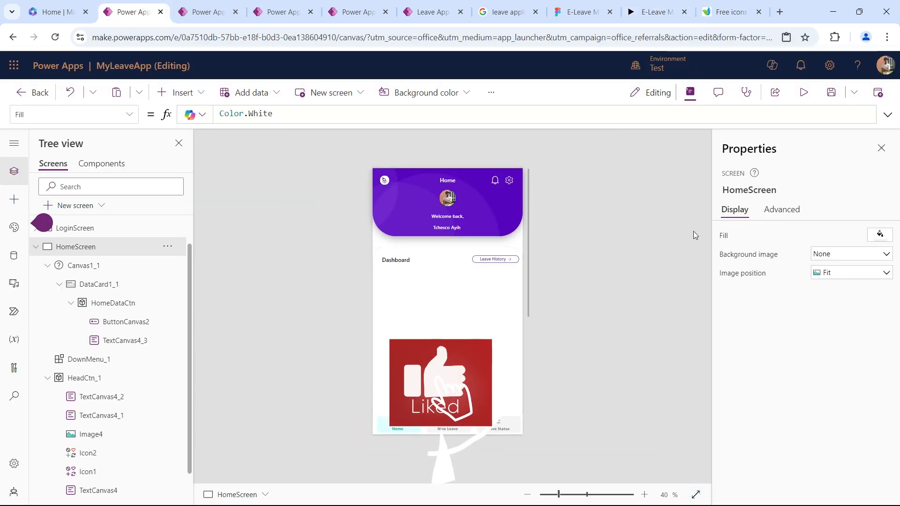
click(830, 89)
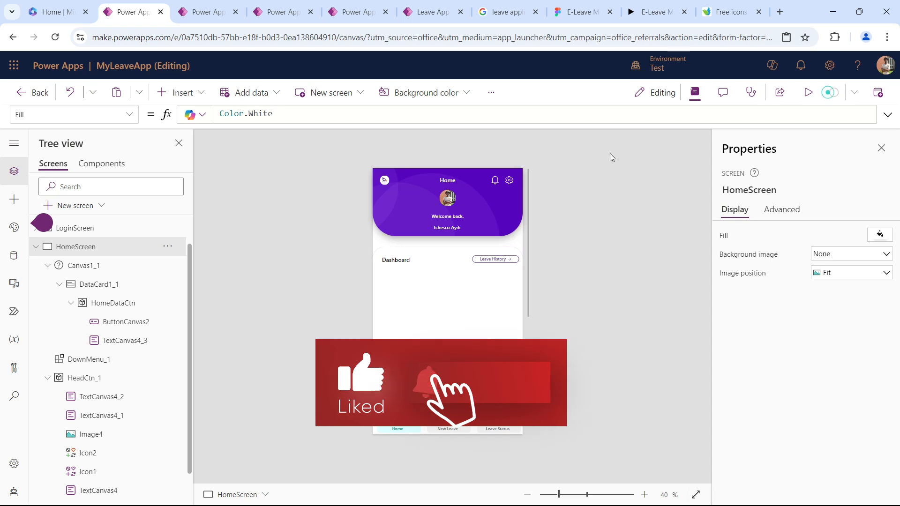
click(502, 261)
click(502, 260)
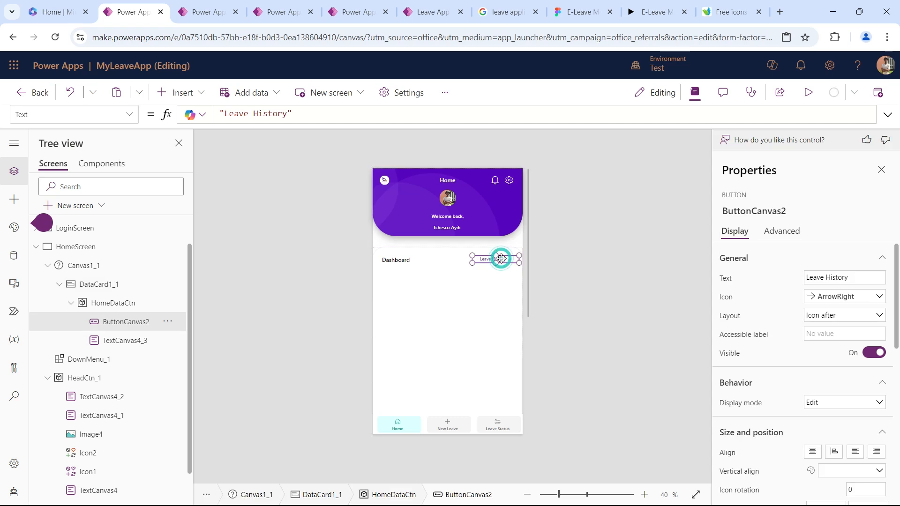
key(Left)
key(Left)
key(Left)
key(Left)
key(Left)
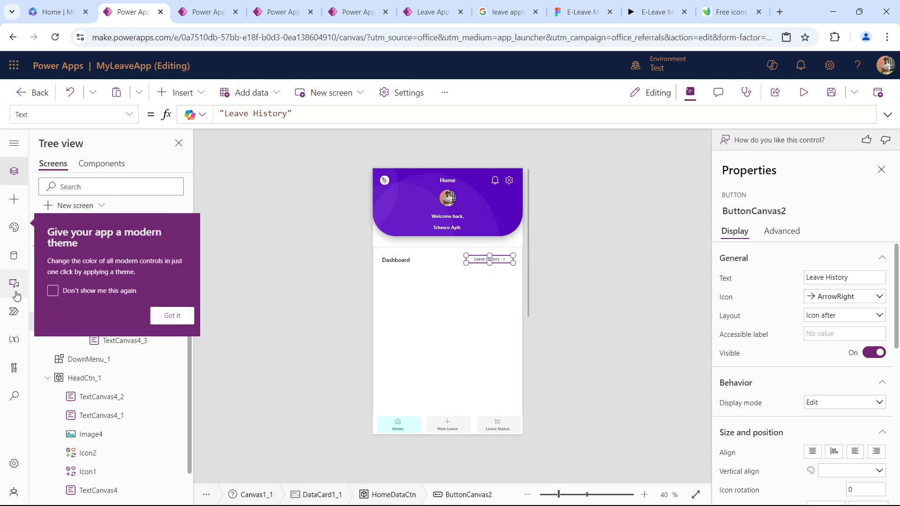
Dismiss the modern theme tip and start creating new tables as a data source for the app.
click(14, 256)
click(182, 323)
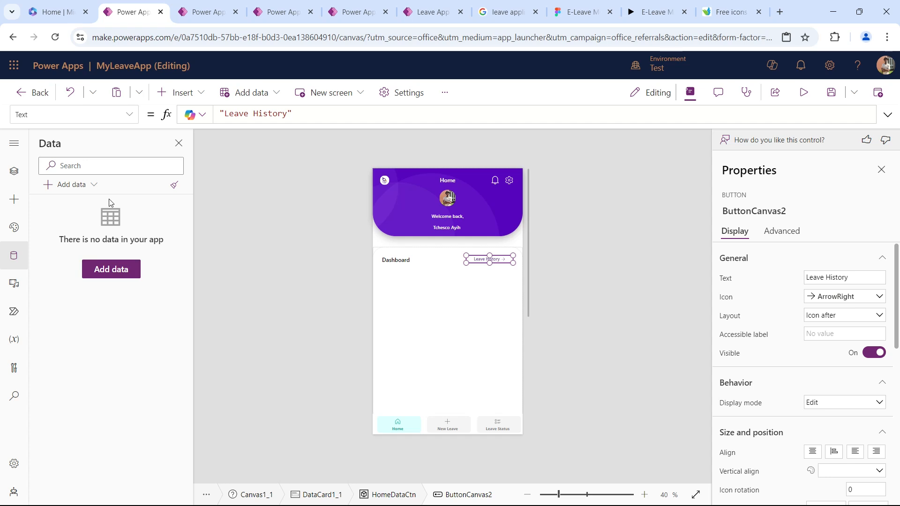
click(119, 276)
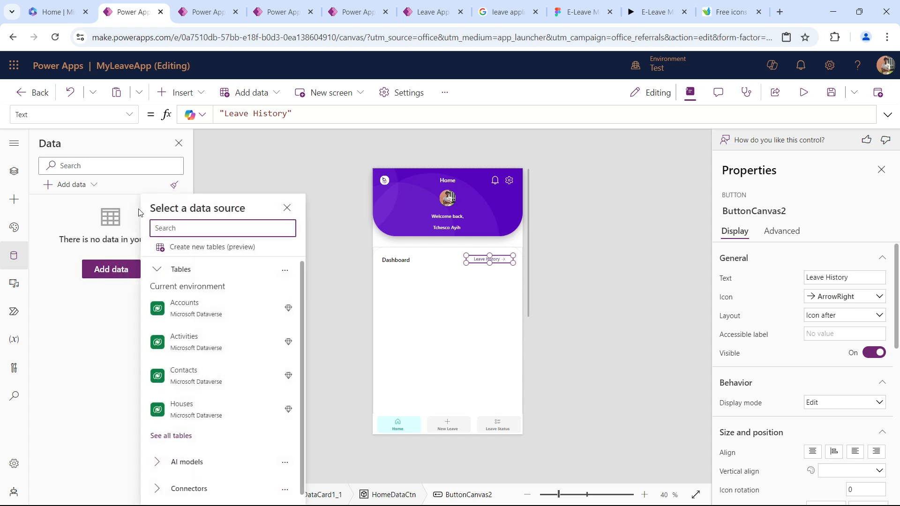
click(184, 248)
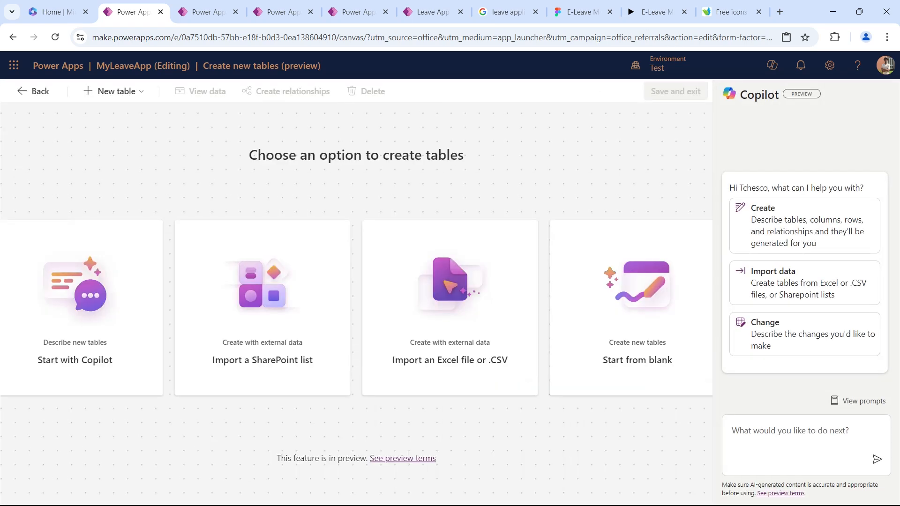
Open the DemoText file from the recent files in File Explorer and return to the table creation page in Power Apps.
key(super+e)
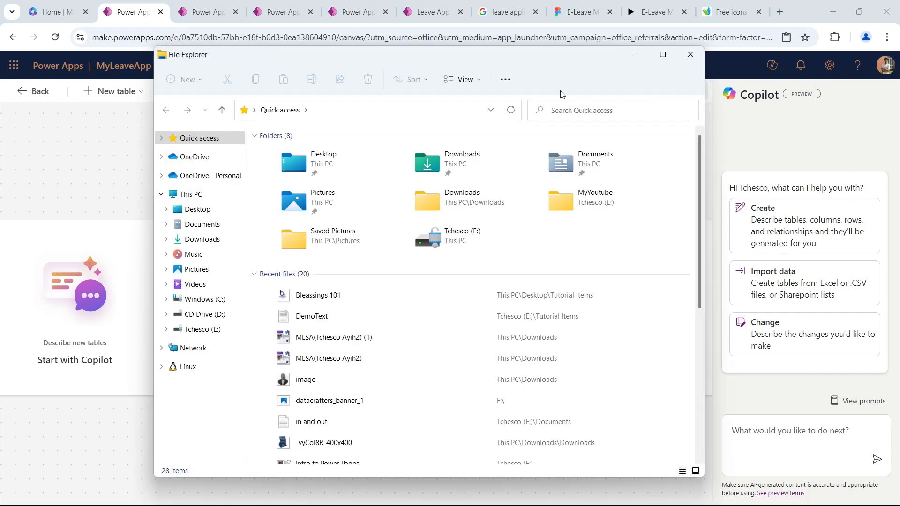
double_click(340, 313)
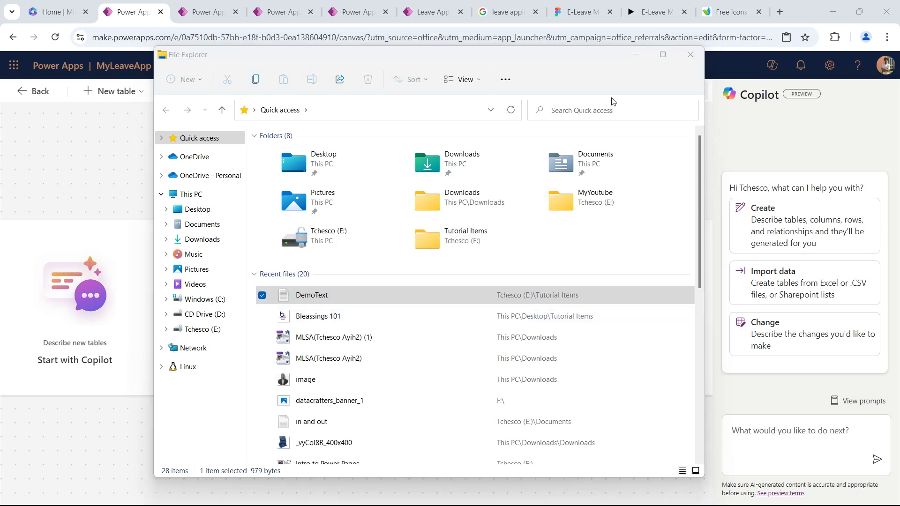
click(690, 54)
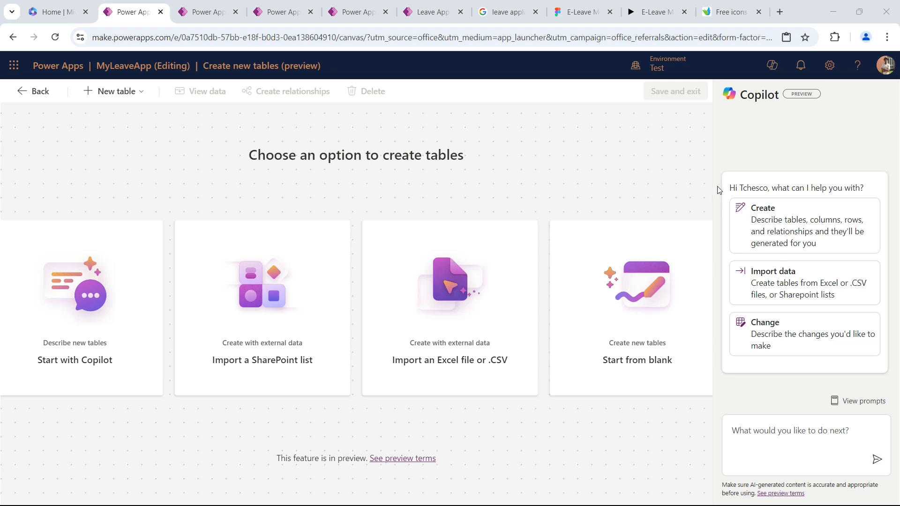
key(super)
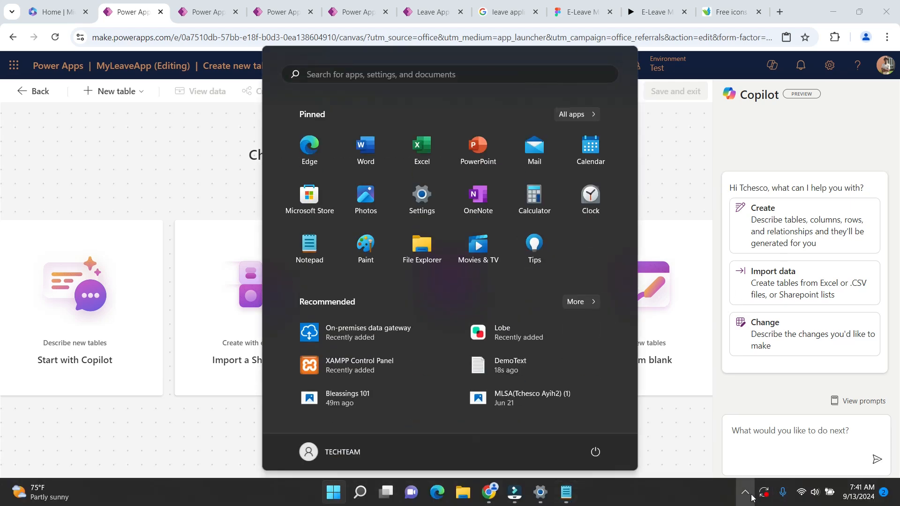
click(727, 500)
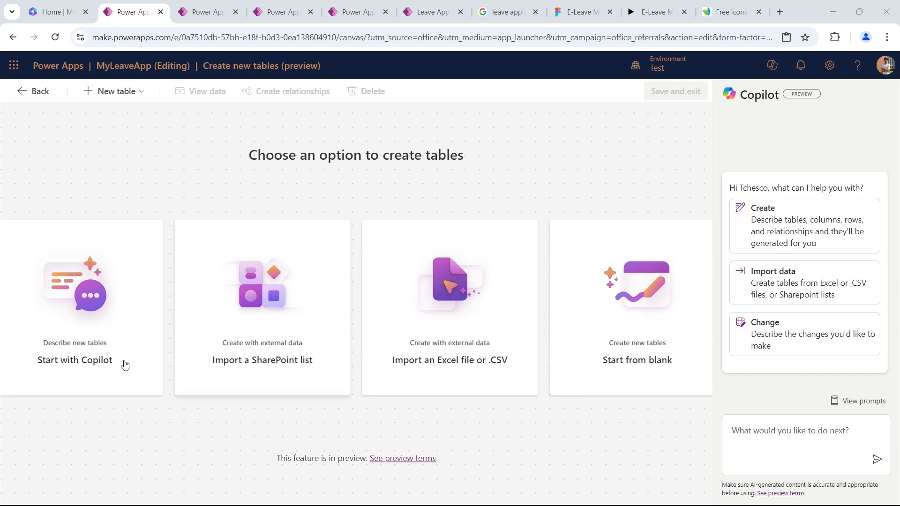
View the Power Apps Home page of the BlessingIdeas environment in its own tab and return to MyLeaveApp's table creation page.
click(209, 11)
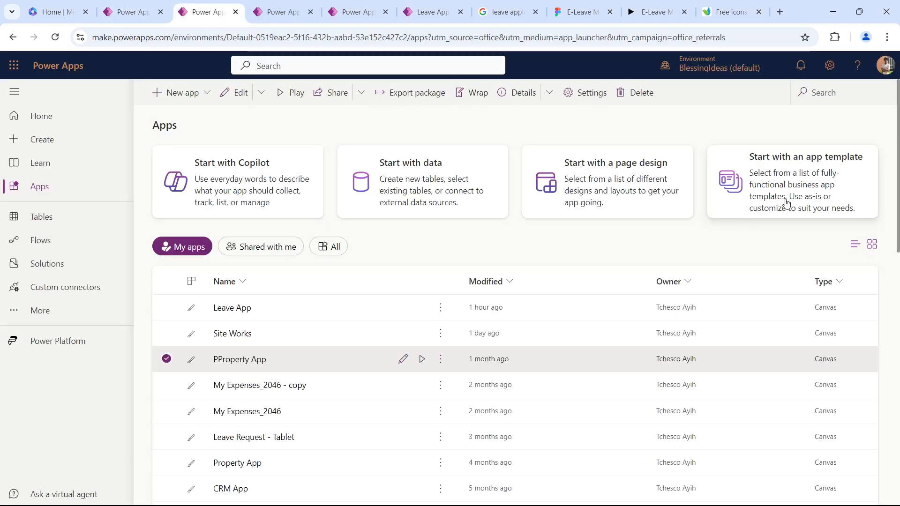
click(35, 116)
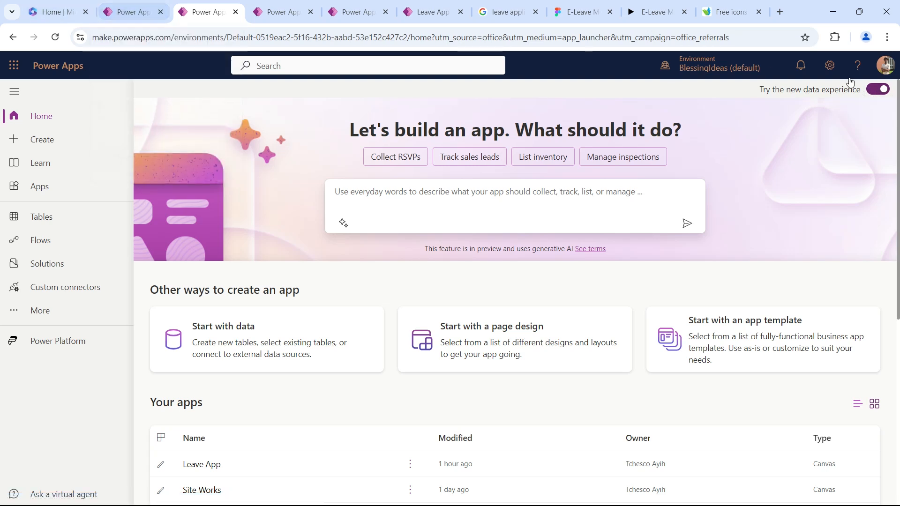
click(121, 11)
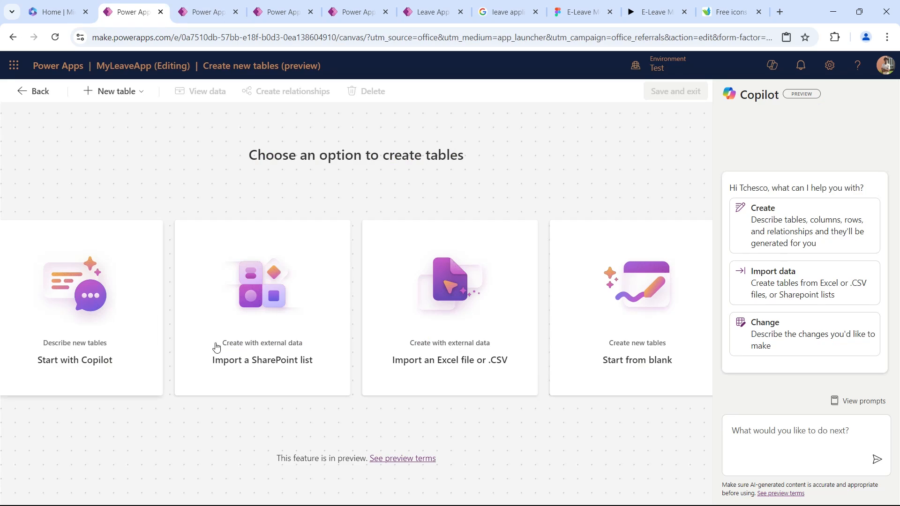
Describe new tables to Copilot with "Leave request table ( column: Approver, Details, StartDate, EndDate, LEaveID, LeaveType, Requester, Status, Title)", without a leading blank line.
click(109, 341)
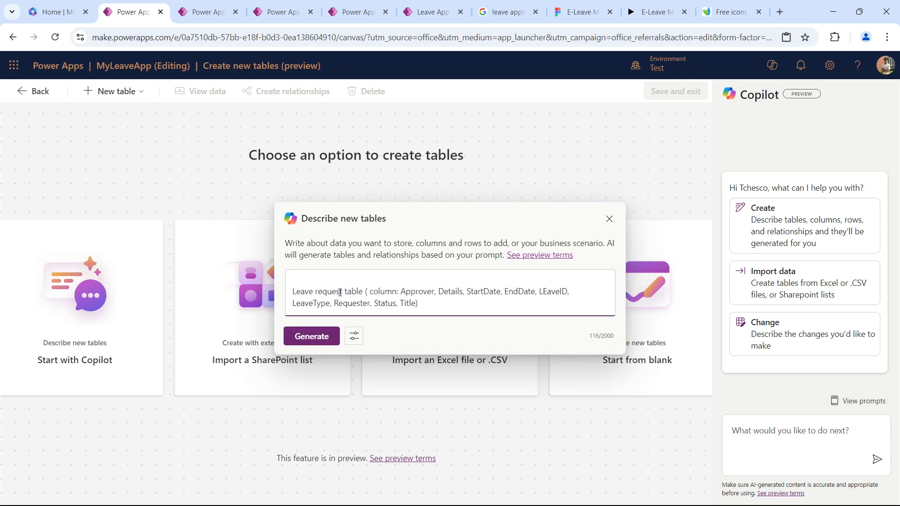
key(Delete)
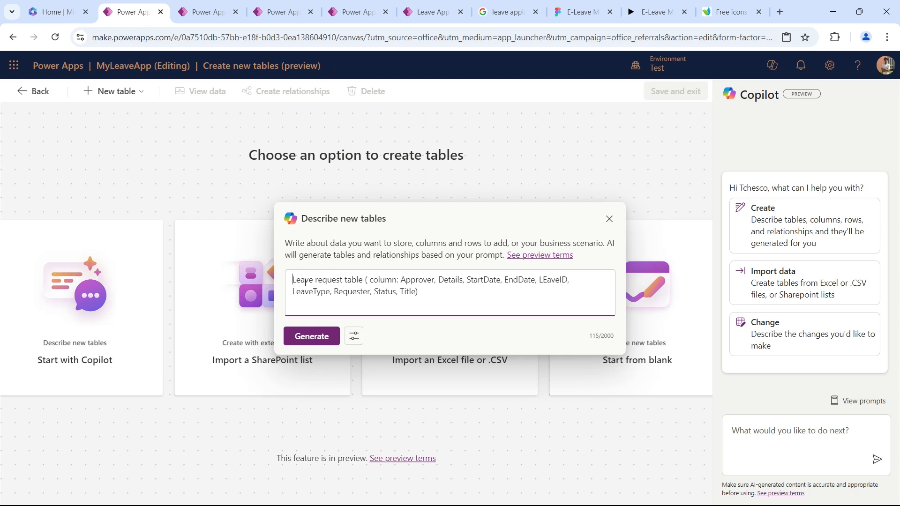
drag(293, 280, 343, 279)
click(352, 280)
click(384, 280)
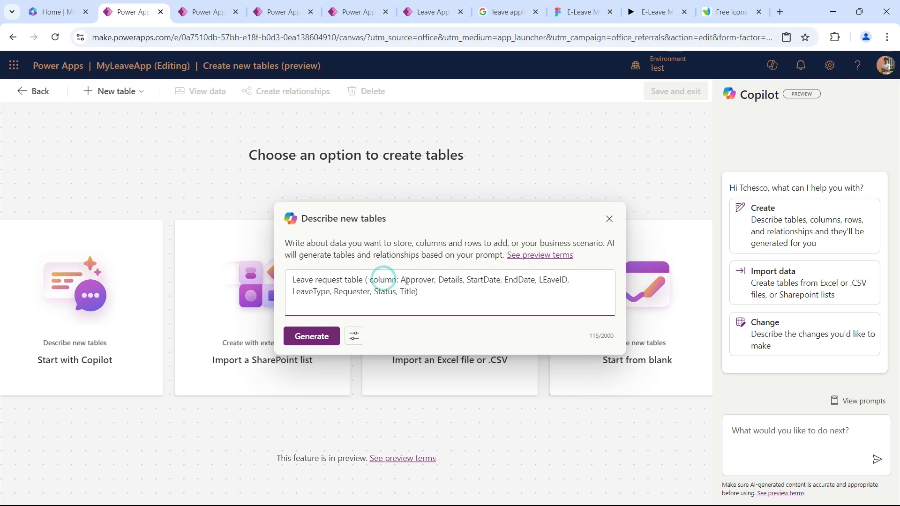
Correct the column name LEaveID to LeaveID in the Copilot prompt and generate the tables.
click(478, 280)
click(520, 281)
click(546, 281)
key(BackSpace)
text(e)
click(576, 291)
click(312, 336)
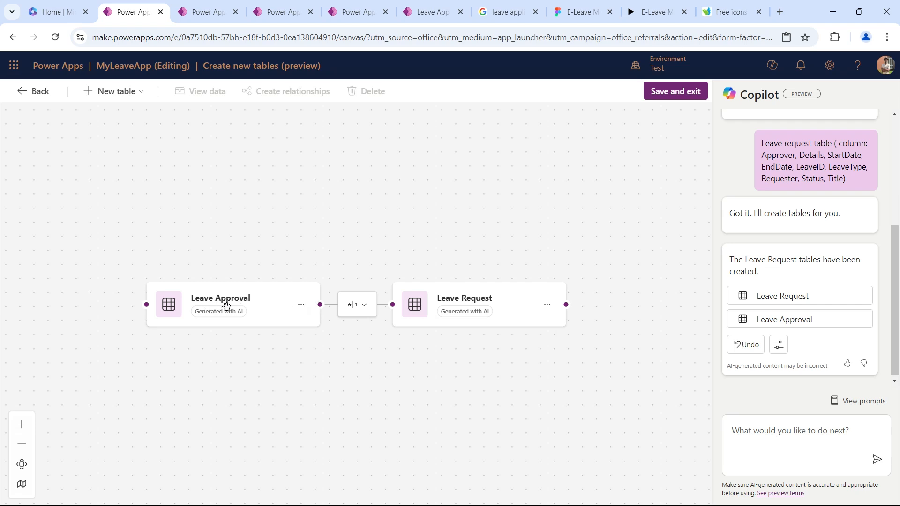
Inspect the settings of the relationship between the Leave Approval and Leave Request tables and close them without editing.
click(361, 310)
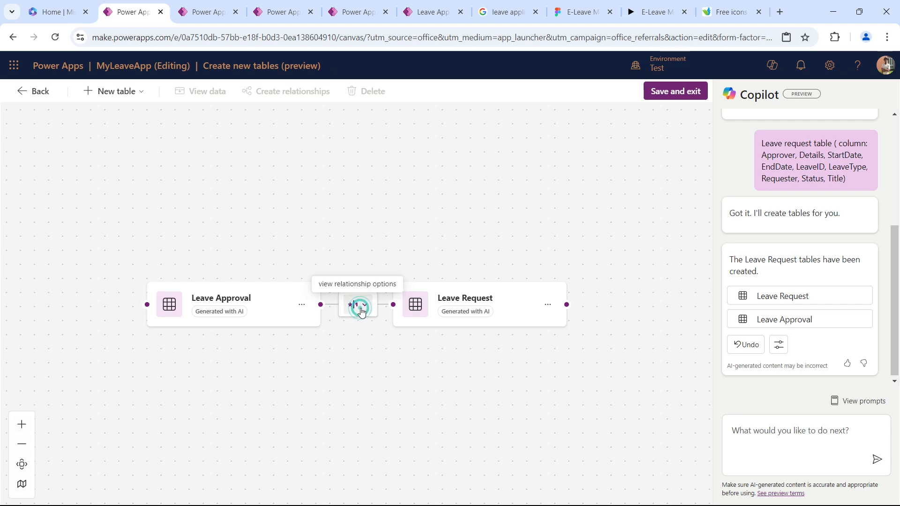
click(366, 303)
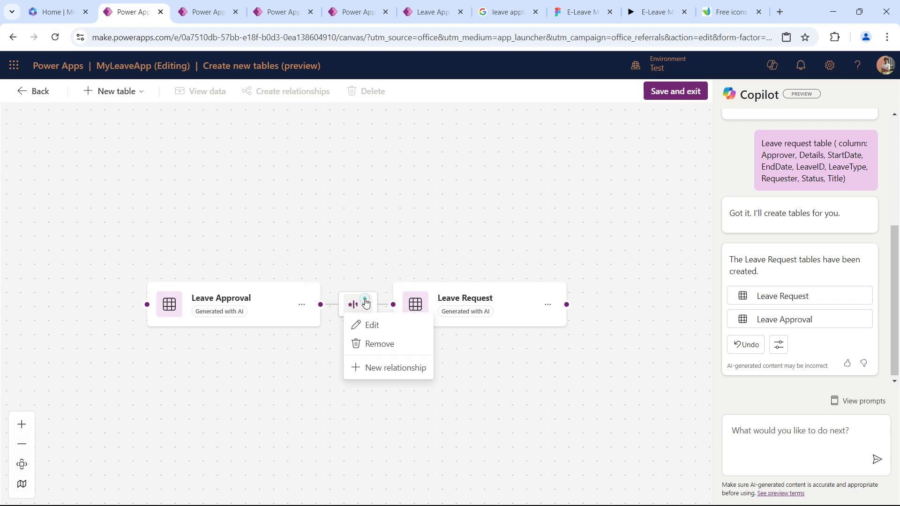
click(389, 330)
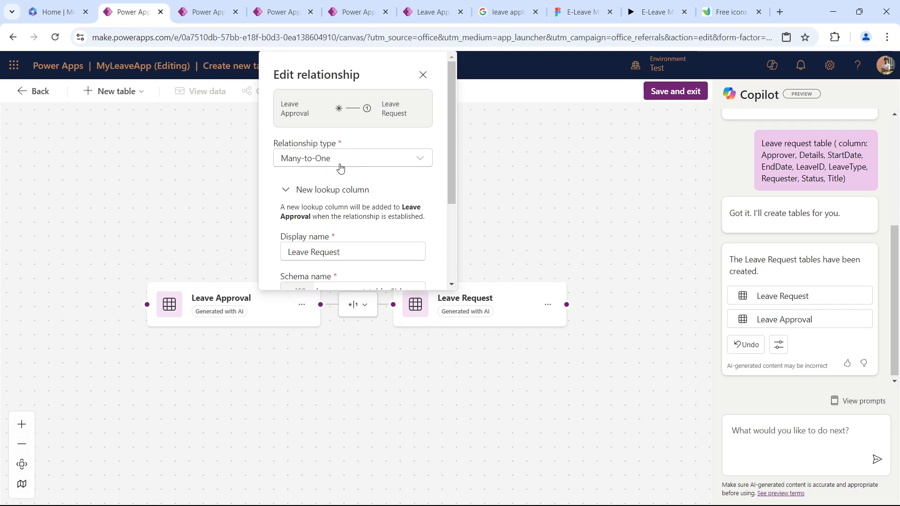
click(426, 75)
View the data of the Leave Request table and examine all its generated columns and sample rows from Approver to Status.
click(548, 304)
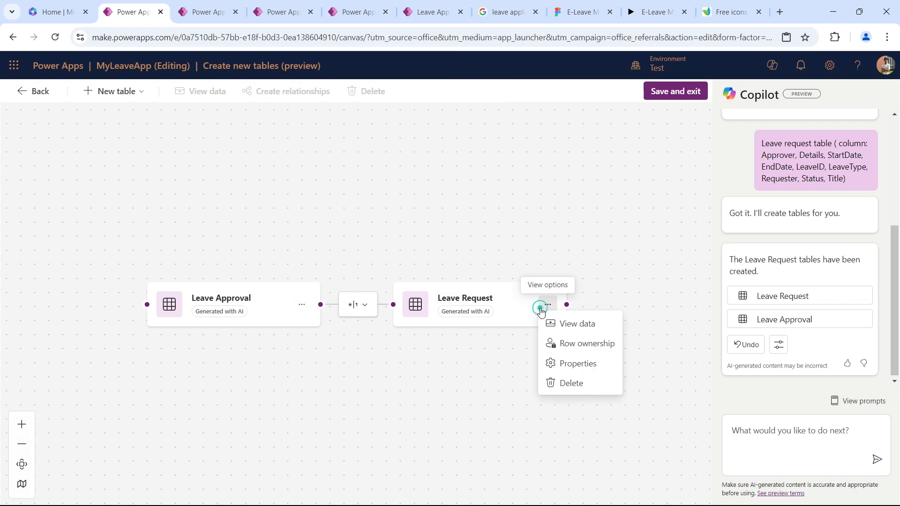
click(547, 305)
click(542, 311)
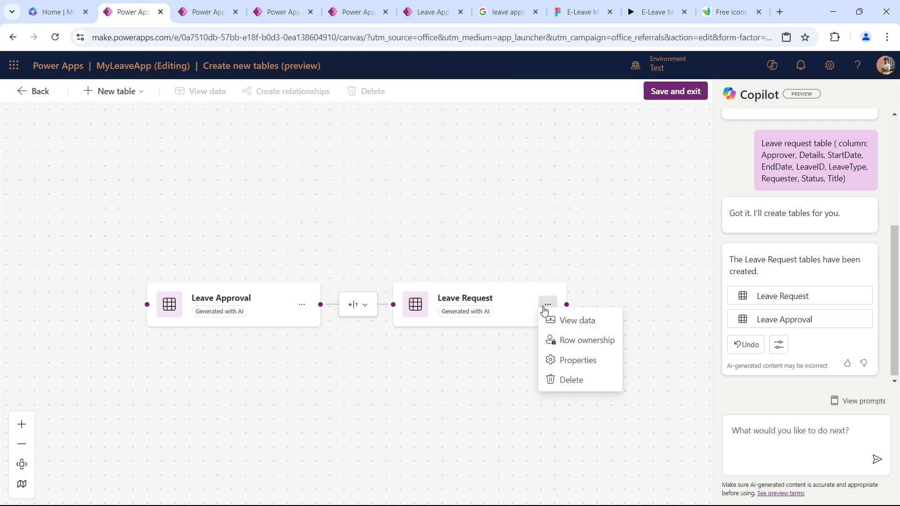
click(566, 323)
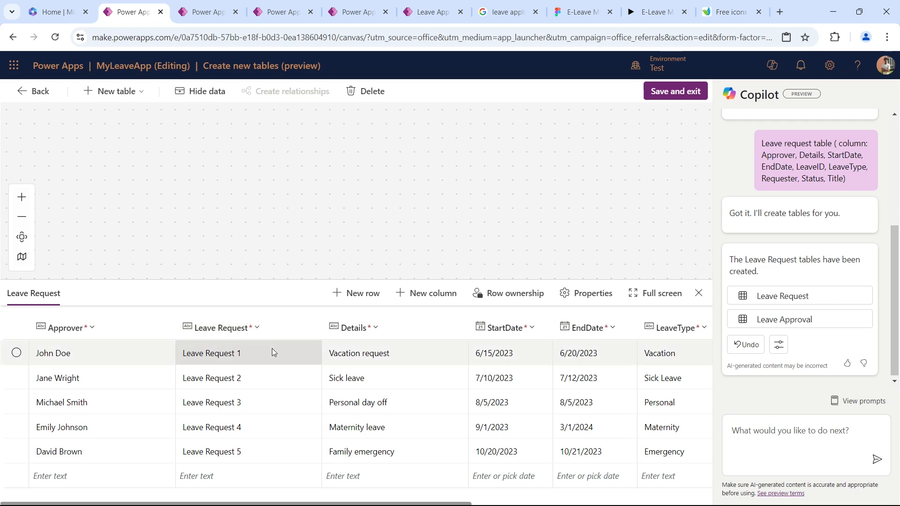
scroll(603, 352, right, 5)
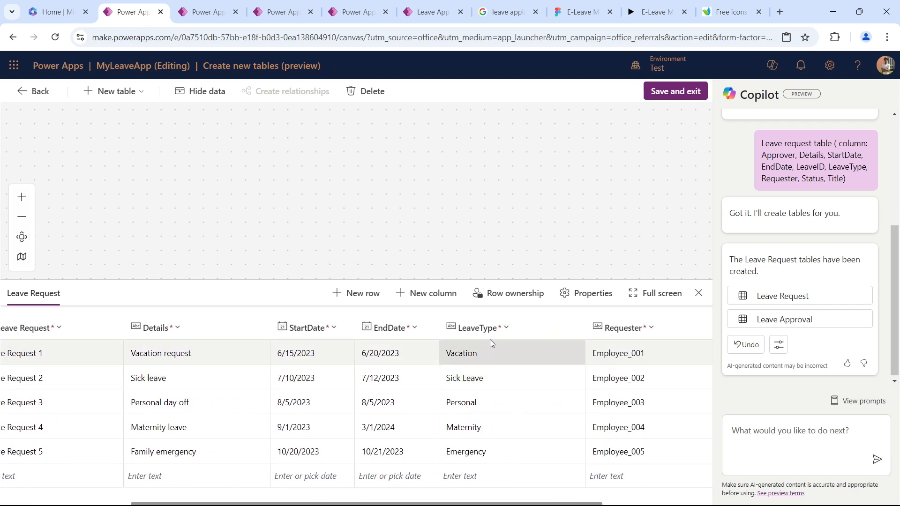
scroll(508, 400, right, 3)
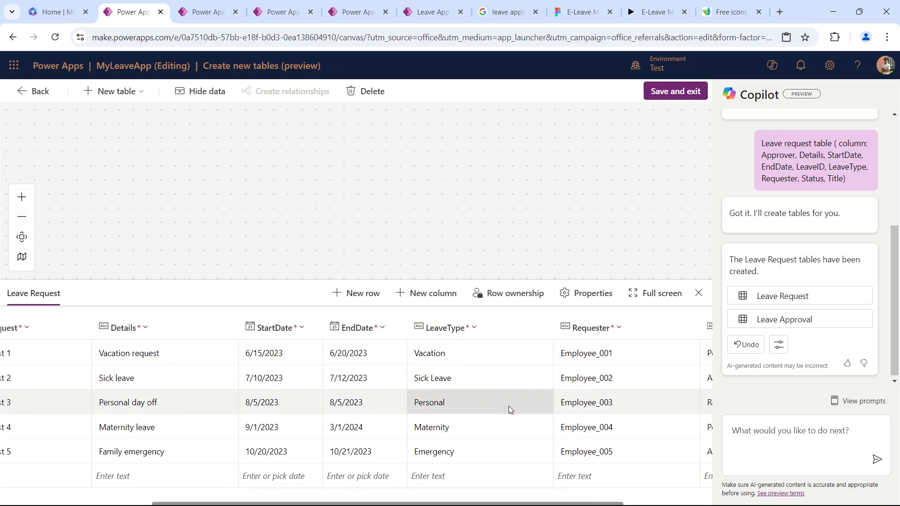
scroll(493, 403, right, 1)
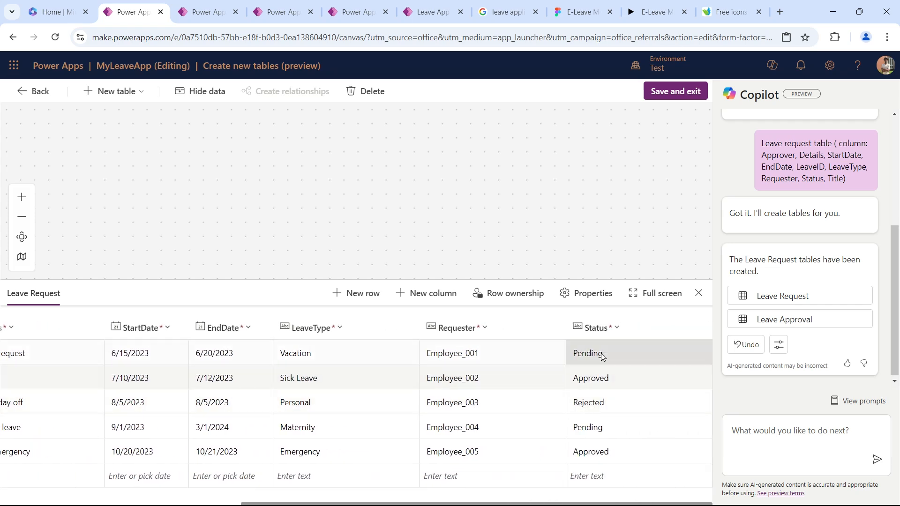
scroll(283, 384, left, 8)
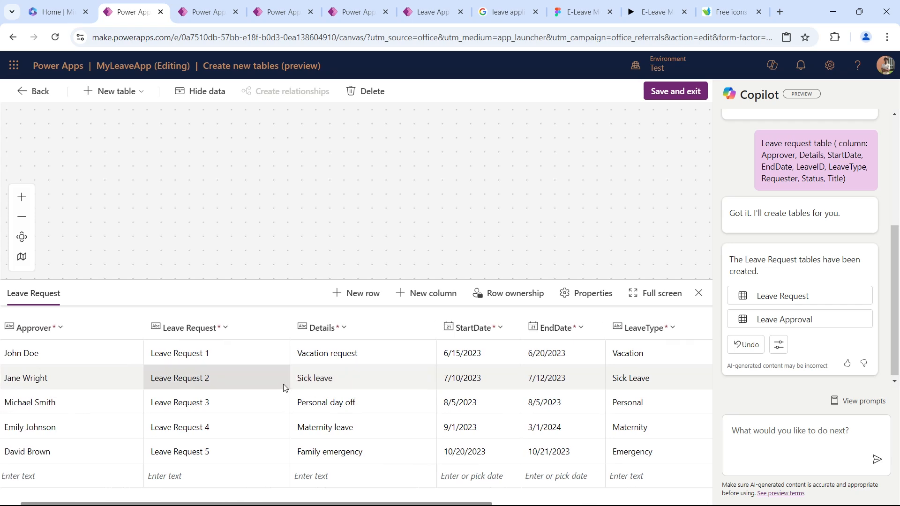
scroll(283, 384, right, 2)
scroll(474, 391, right, 5)
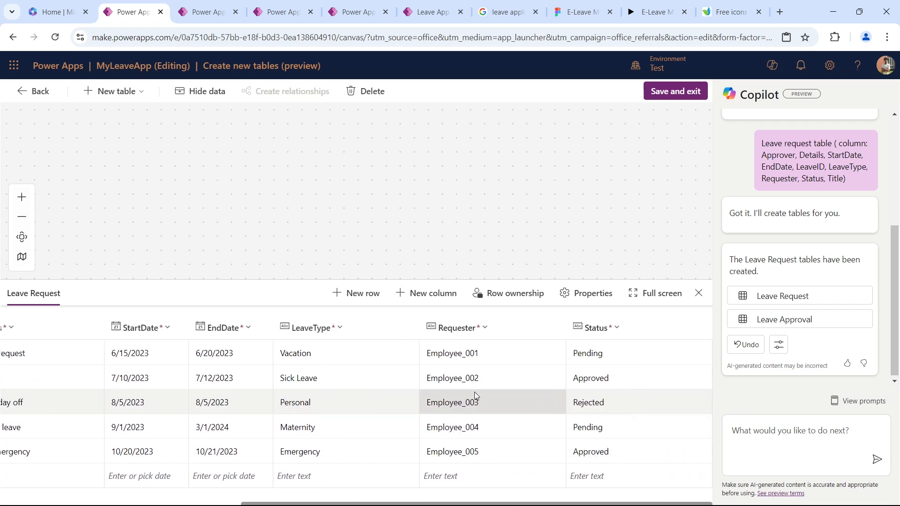
scroll(475, 392, left, 8)
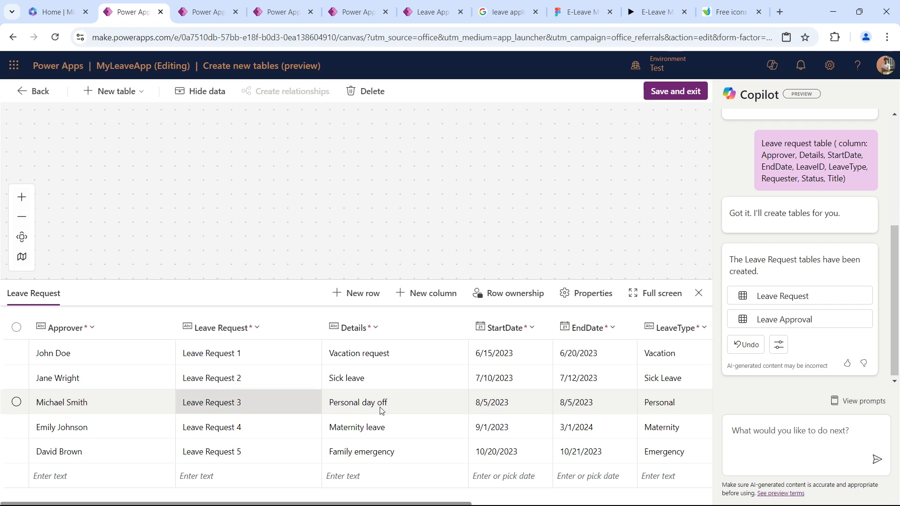
scroll(420, 401, right, 5)
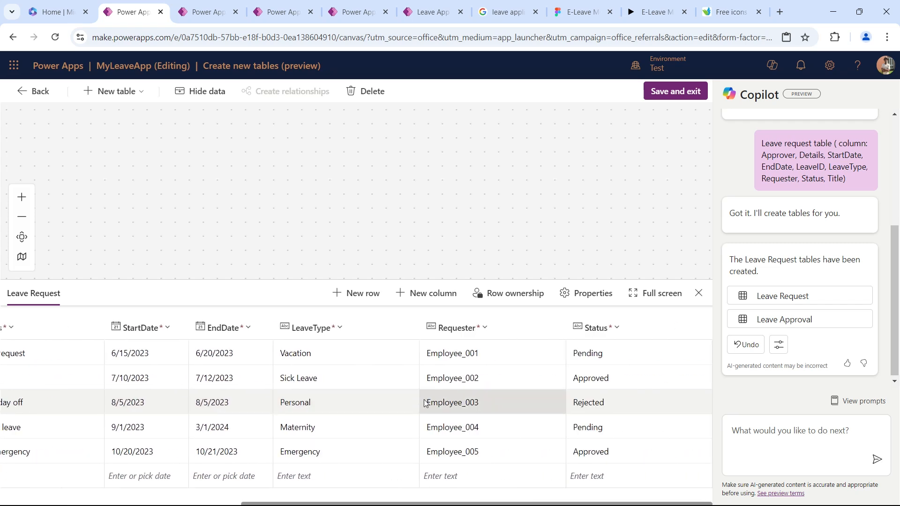
scroll(427, 402, left, 5)
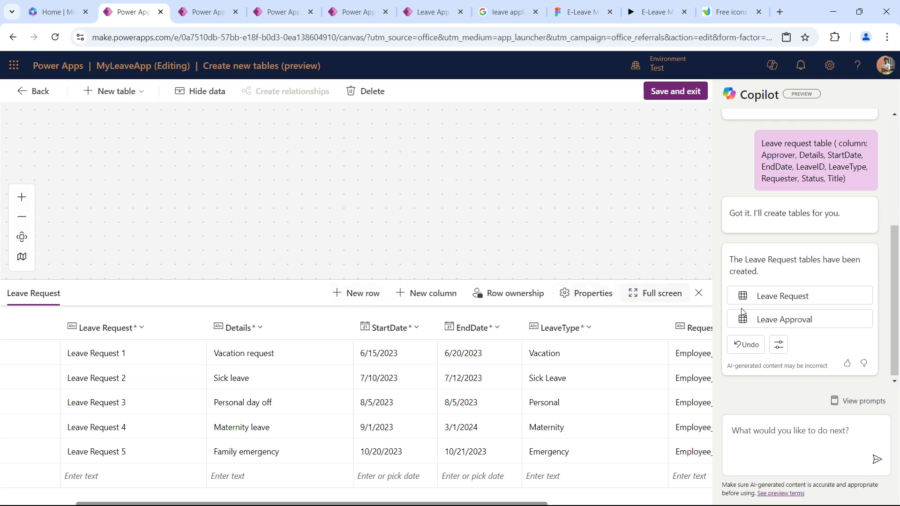
Ask Copilot to "Add a column named RequestedEmail" to the Leave Request table.
click(796, 436)
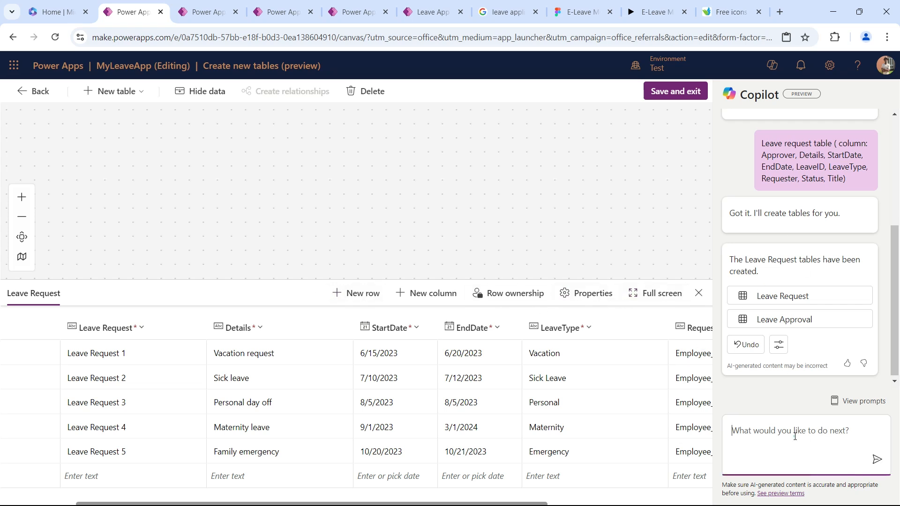
text(Add)
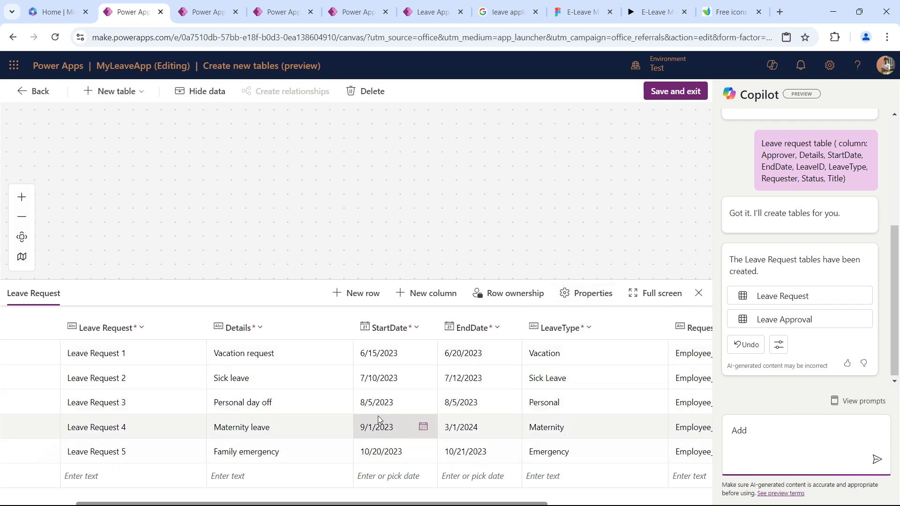
scroll(378, 416, left, 3)
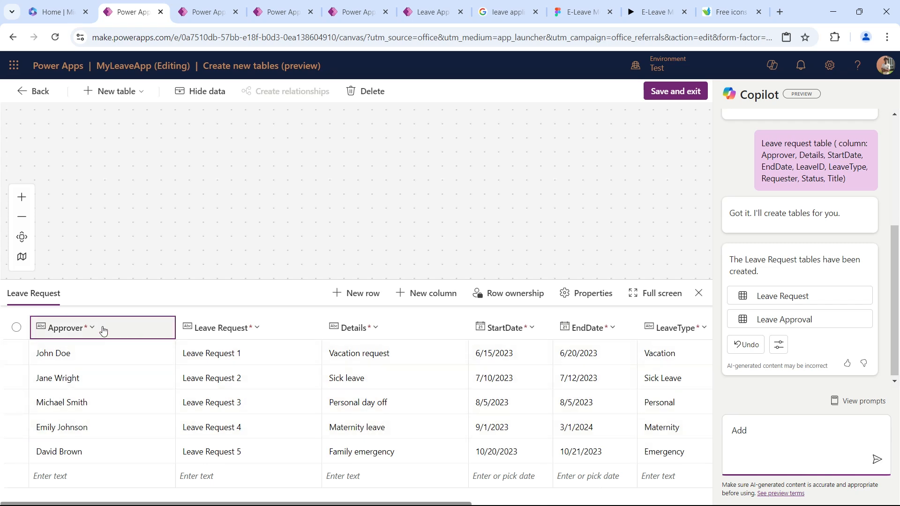
scroll(611, 395, right, 5)
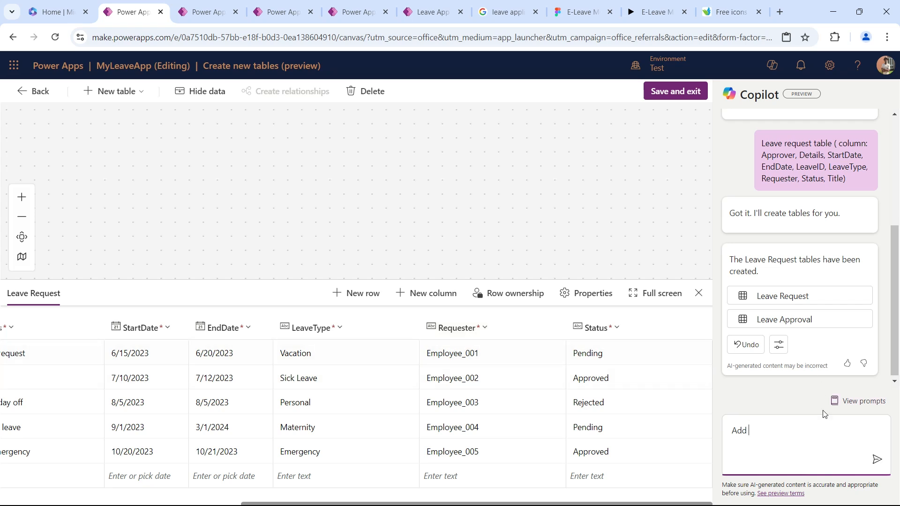
text(E)
text(col)
text(il)
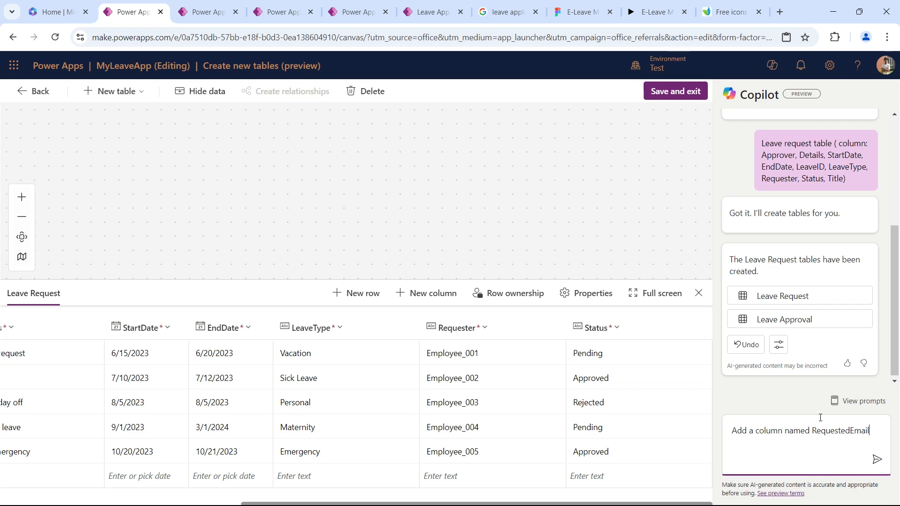
key(Return)
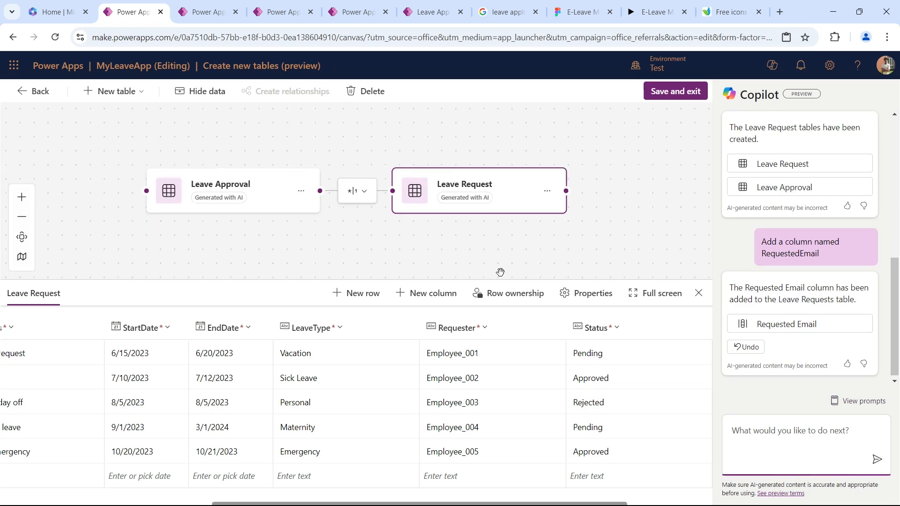
Check the new email column in the Leave Request table and view the data of the Leave Approval table.
scroll(612, 361, right, 3)
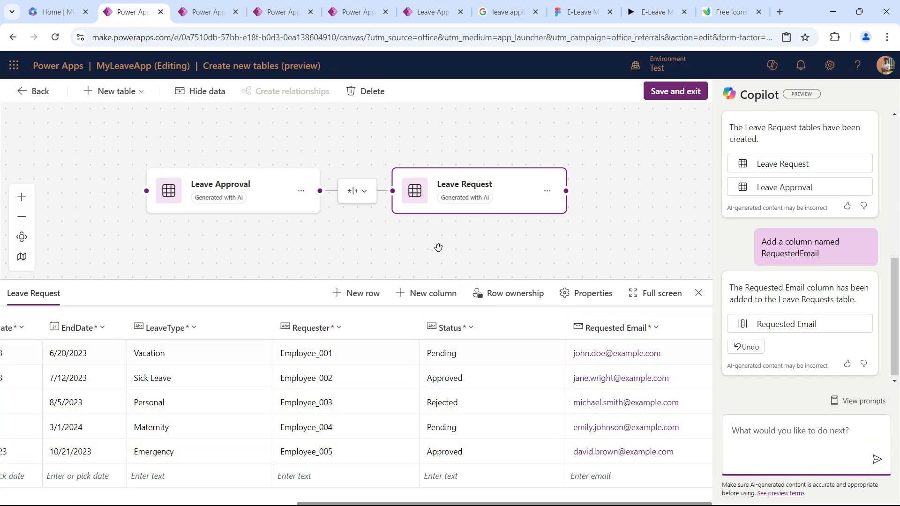
click(300, 193)
click(300, 193)
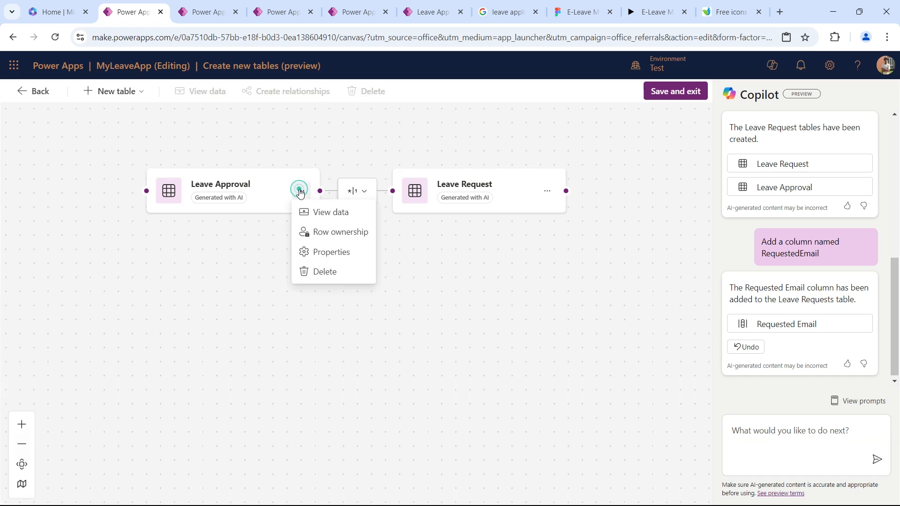
click(328, 212)
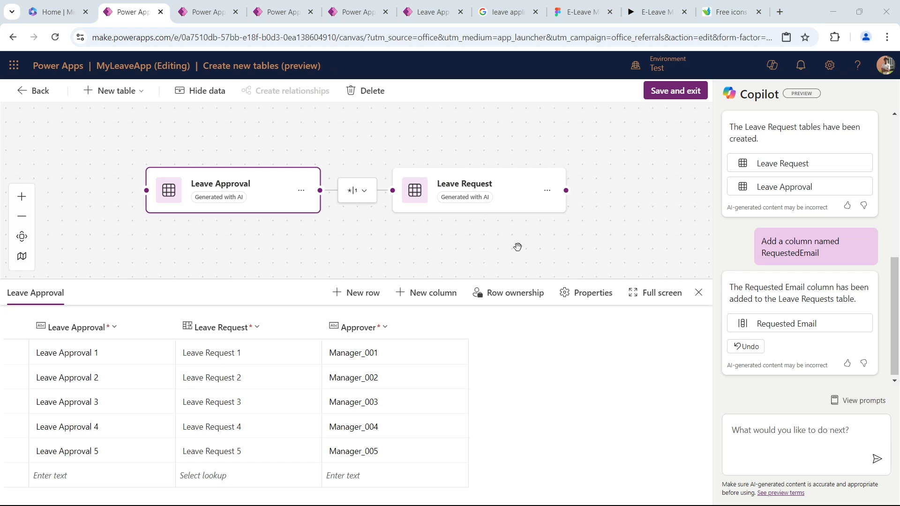
Ask Copilot for a LeaveBalance table with BalanceID, EmployeeEmail, EmployeeName, Year and paired entitlement and Used columns for Annual, Medical, Hospitalization, Compassionate, Marriage and Maternity.
click(781, 445)
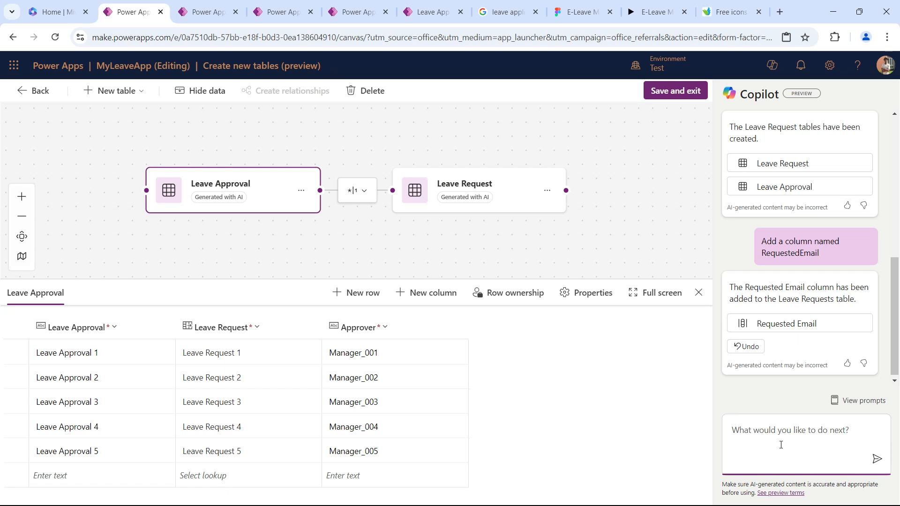
click(699, 293)
click(768, 442)
text(LeaveBalance table (Column: BalanceID, Annual, , AnnualUsed, EmployeeEmail, EmployeeName, Medical, MedicalUsed, Hospitalization, HospitalizationUsed, Compassionate, CompassionateUsed, Marriage, MarriageUSed, Maternity, MaternityUsed, Year))
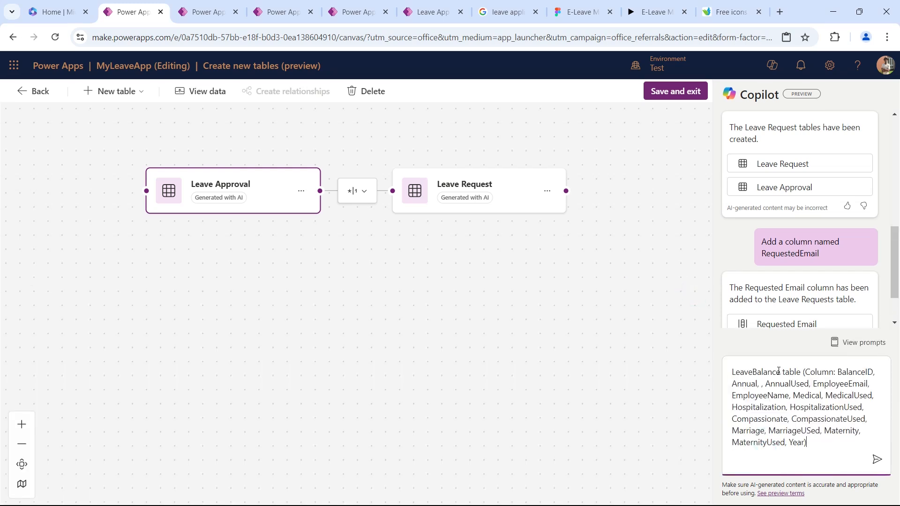
click(862, 370)
click(759, 385)
key(Delete)
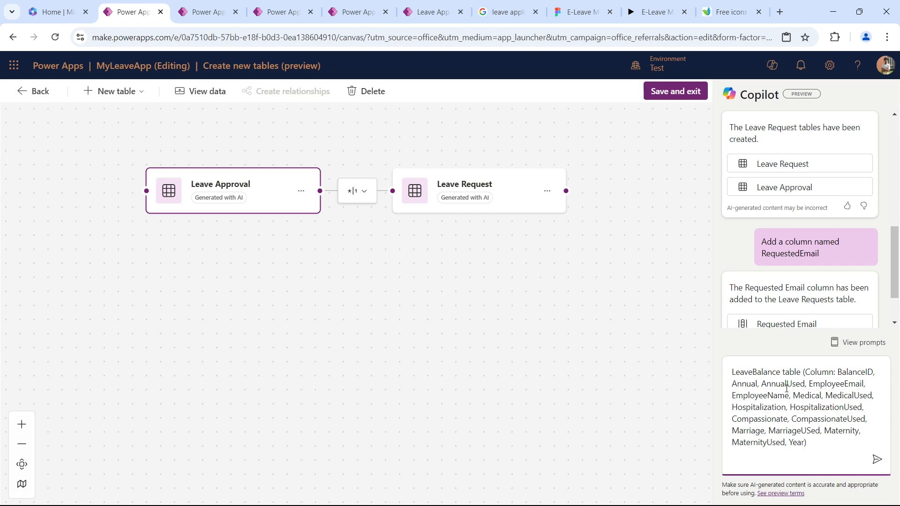
click(877, 461)
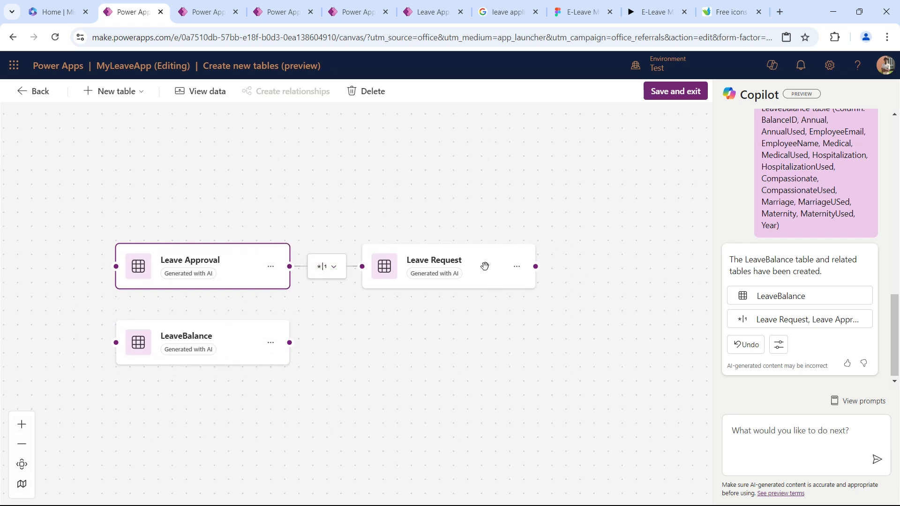
Reposition the LeaveBalance table below Leave Request and try to link the two tables through their connection points.
drag(245, 332, 507, 342)
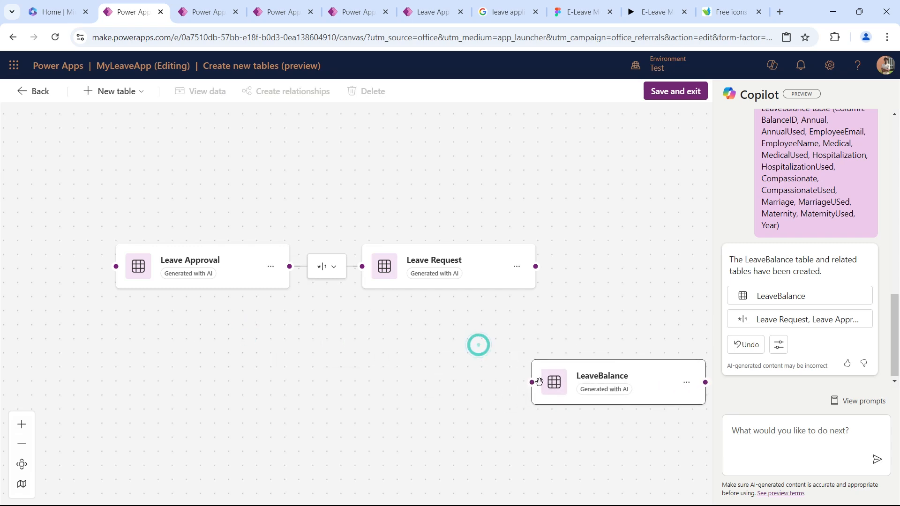
drag(531, 382, 536, 265)
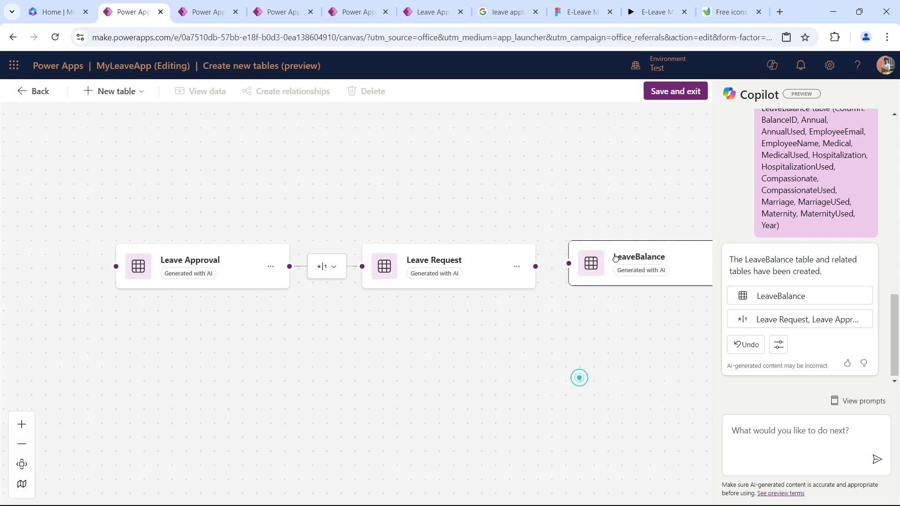
drag(567, 266, 536, 266)
drag(569, 263, 535, 263)
mouse_move(628, 246)
mouse_down()
mouse_move(577, 323)
mouse_move(398, 341)
mouse_up()
mouse_move(525, 352)
mouse_down()
mouse_move(556, 303)
mouse_move(537, 264)
mouse_up()
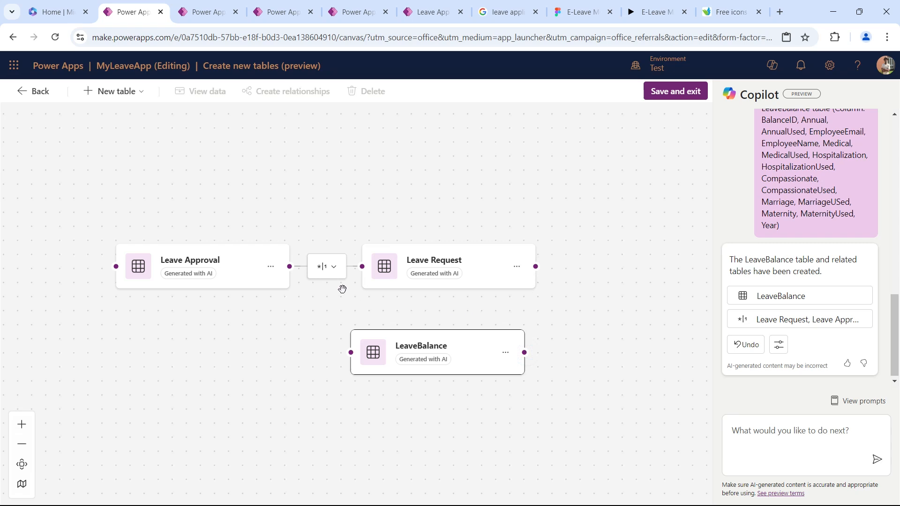
View the data of the LeaveBalance table and examine the Annual and AnnualUsed values of the first row.
click(505, 352)
click(531, 372)
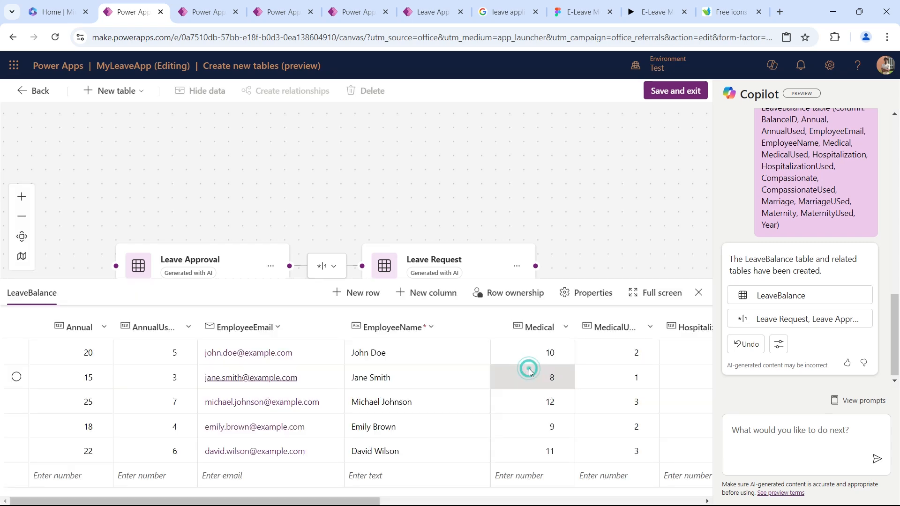
scroll(166, 378, left, 3)
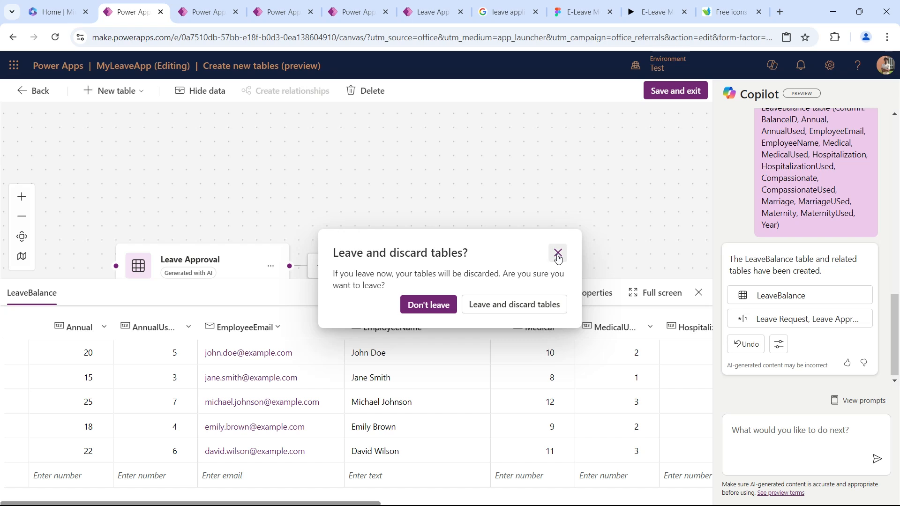
click(557, 254)
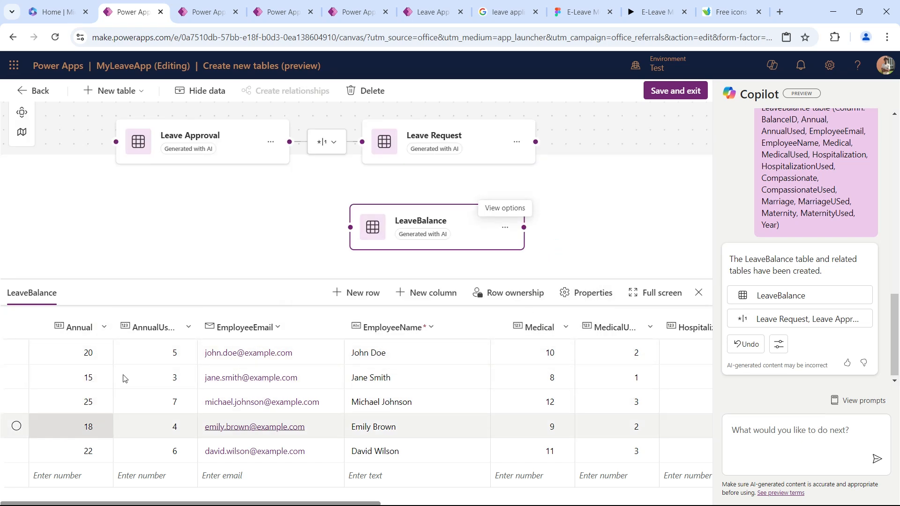
click(95, 355)
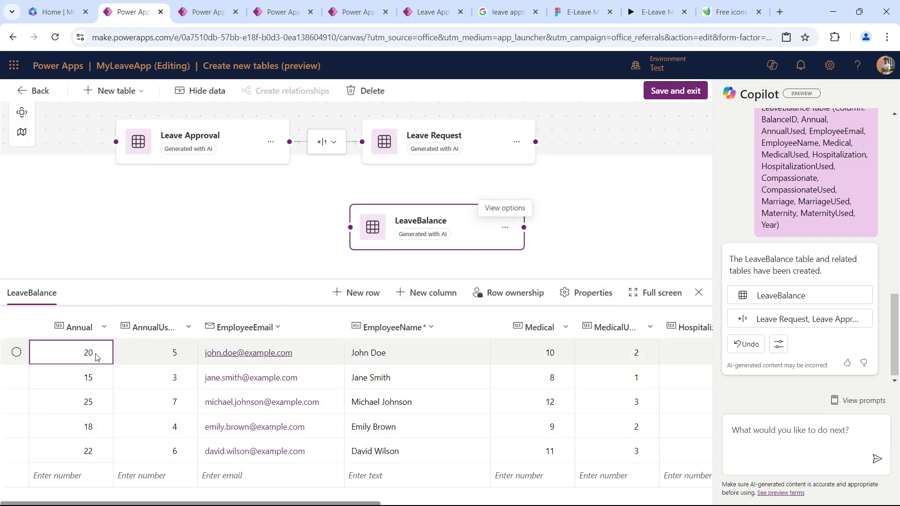
click(95, 356)
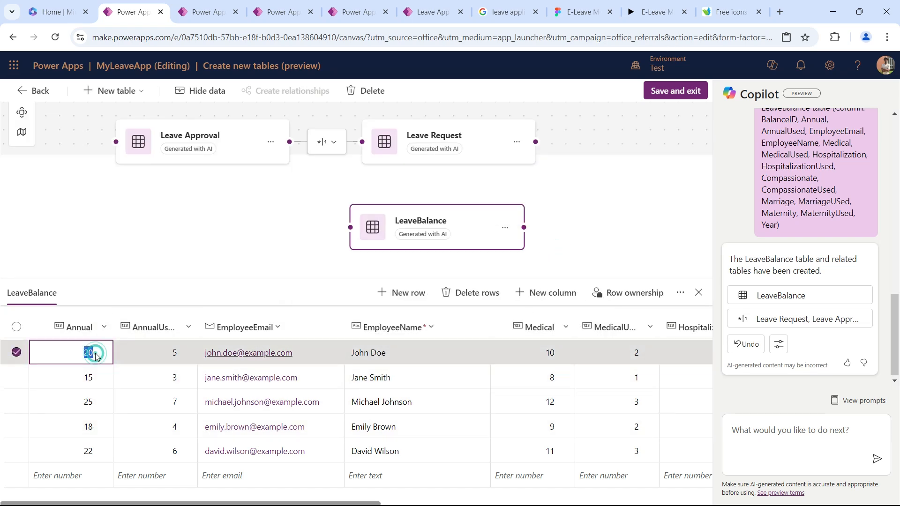
click(172, 356)
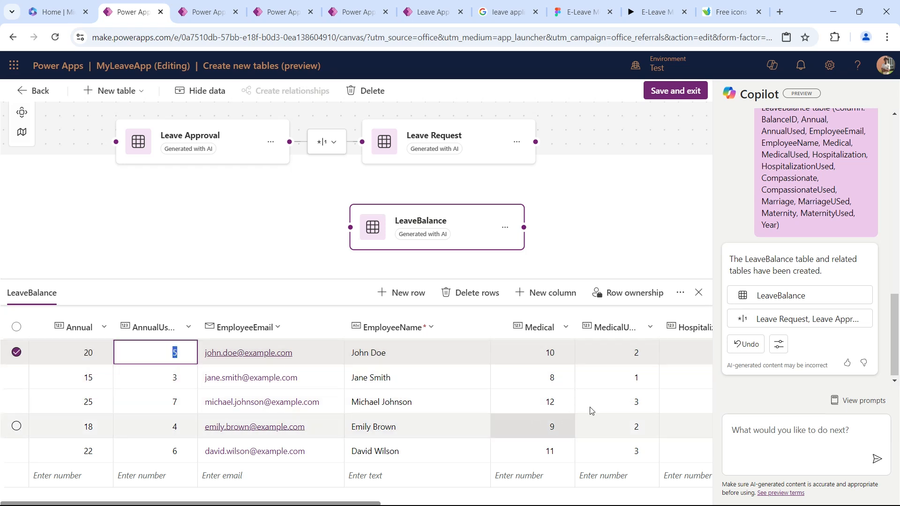
Widen the Hospitalization and HospitalizationUsed columns of the LeaveBalance table to fit their full names.
scroll(656, 401, right, 7)
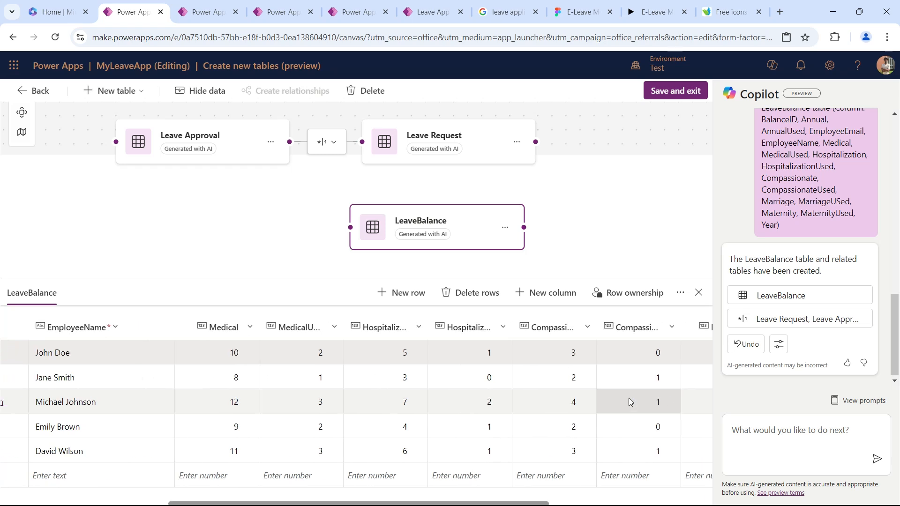
scroll(628, 398, right, 1)
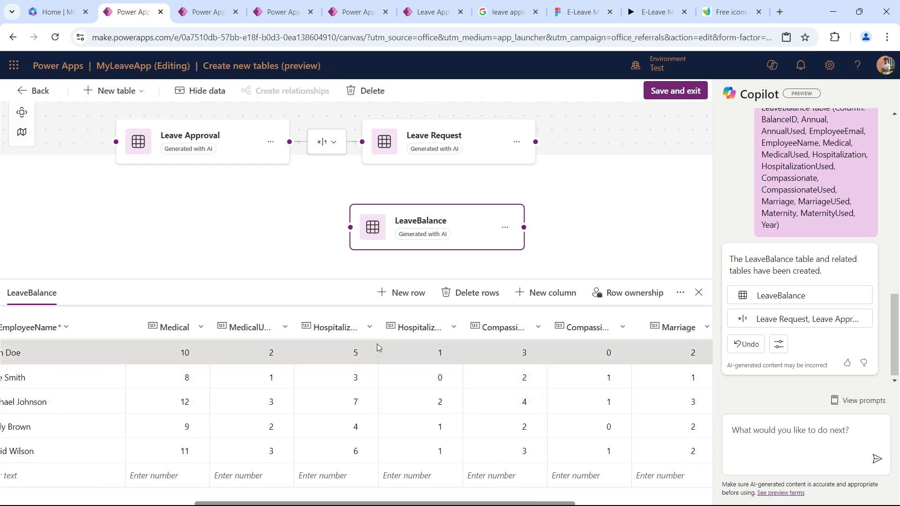
drag(462, 327, 502, 317)
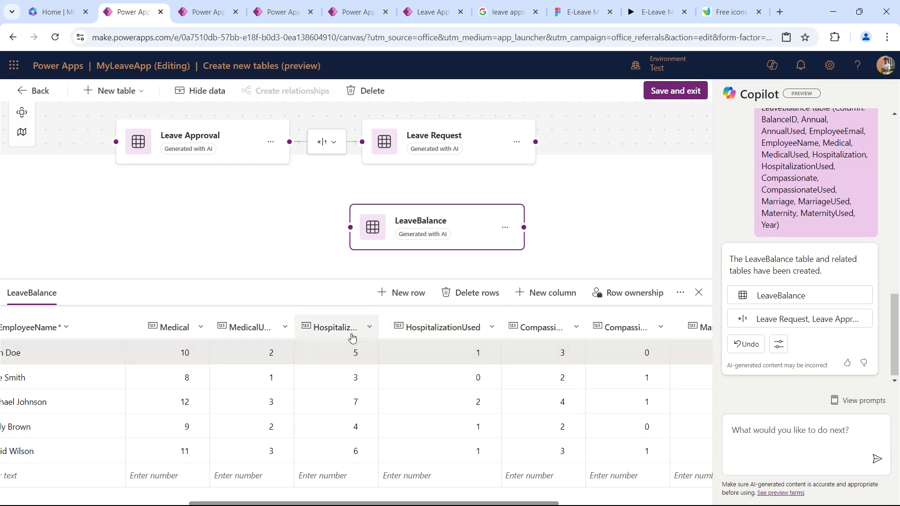
click(380, 326)
click(380, 326)
click(379, 326)
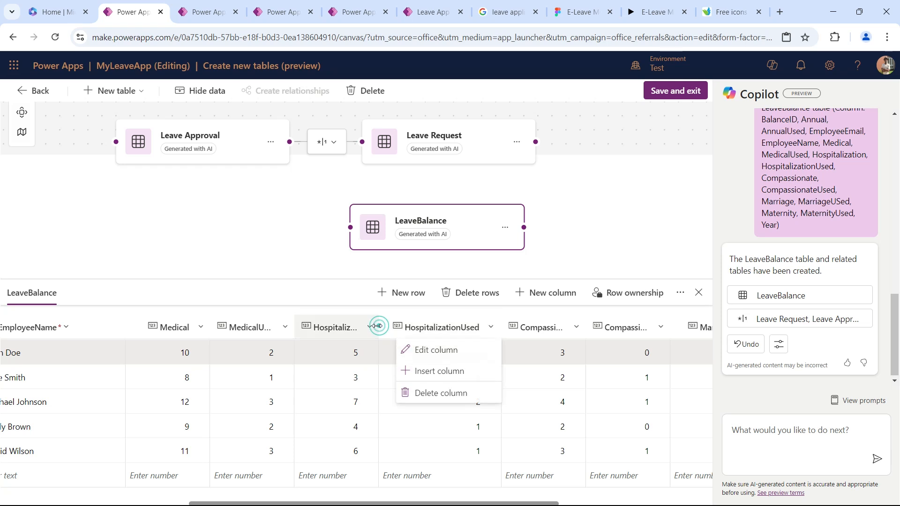
drag(377, 325, 401, 324)
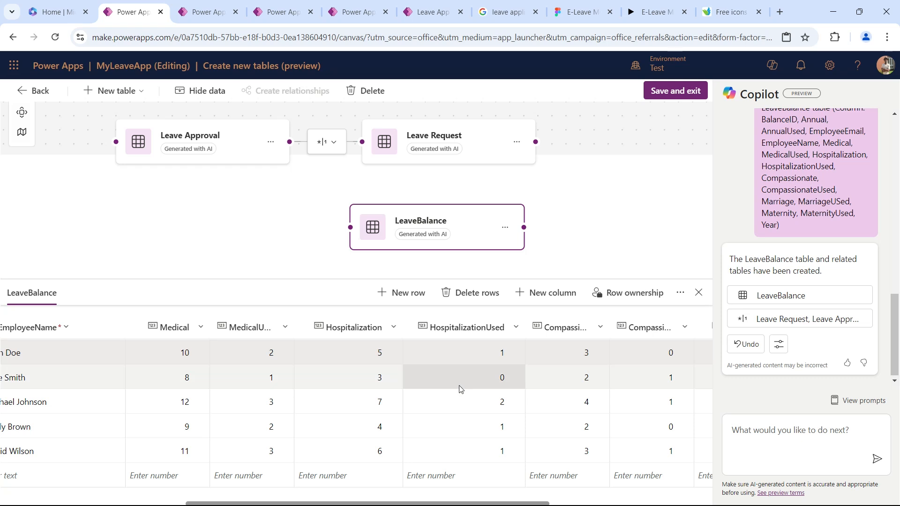
Examine the remaining LeaveBalance columns from Compassionate to MaternityUsed and close the table data.
scroll(523, 349, right, 5)
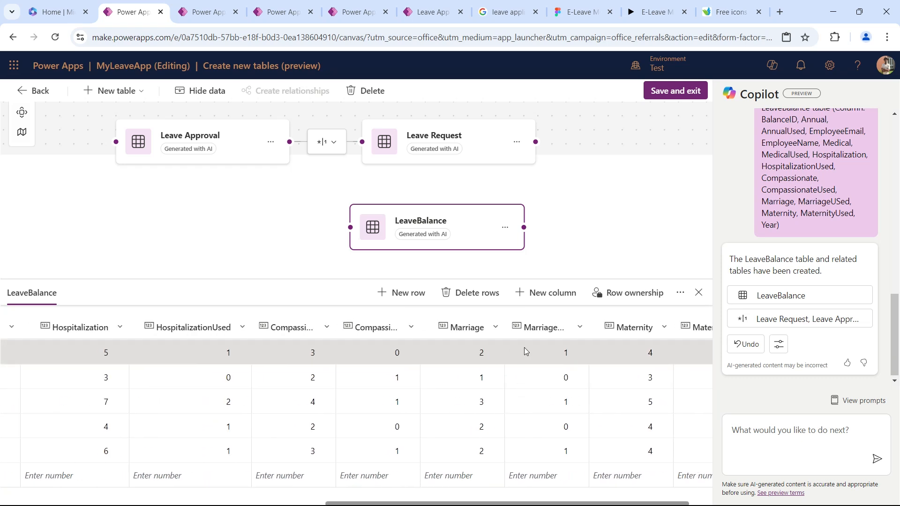
scroll(524, 351, right, 2)
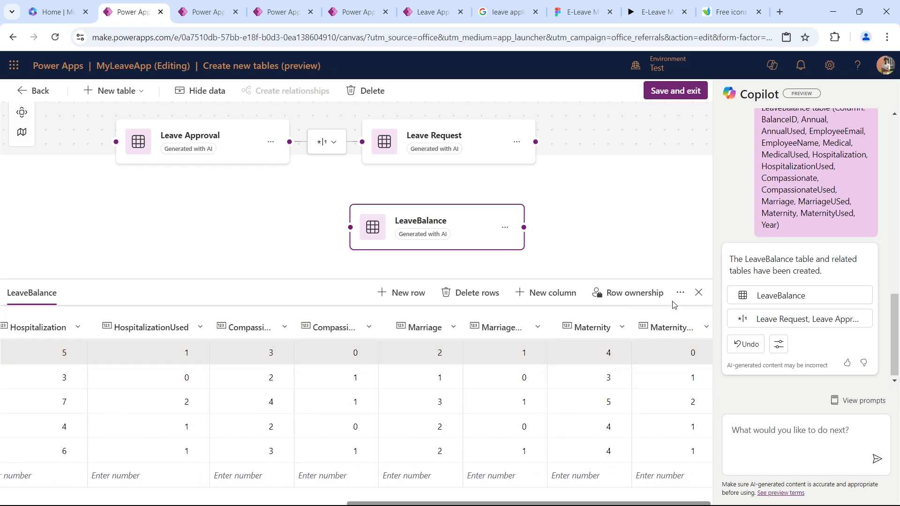
click(698, 290)
Save the Leave Request, Leave Approval and LeaveBalance tables with their relationship and return to the app's HomeScreen.
click(684, 92)
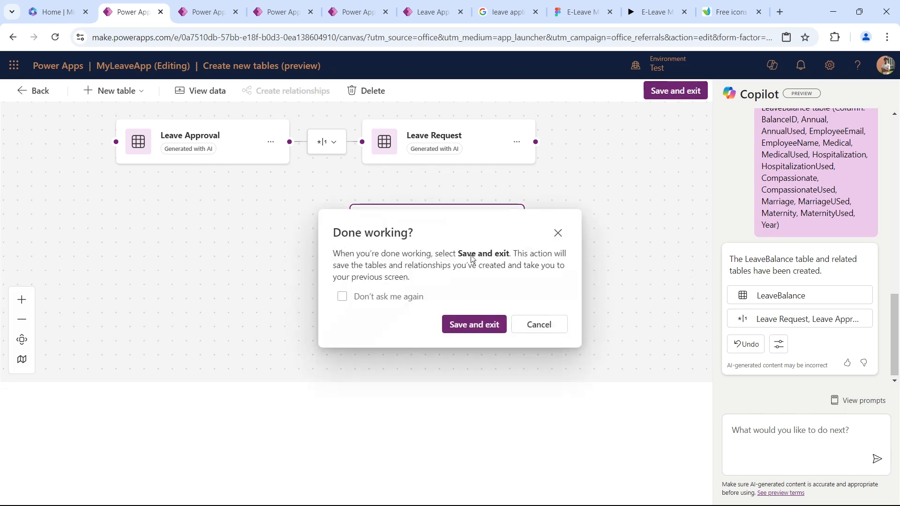
click(467, 324)
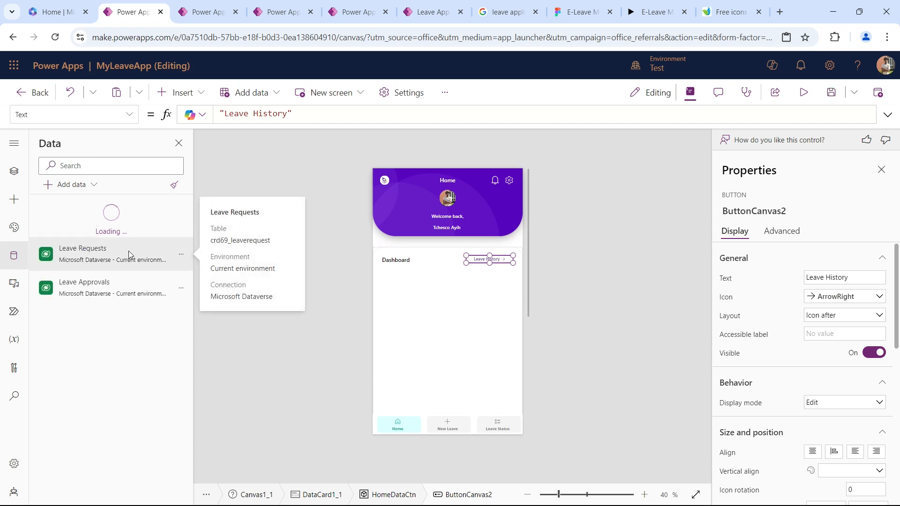
mouse_move(139, 295)
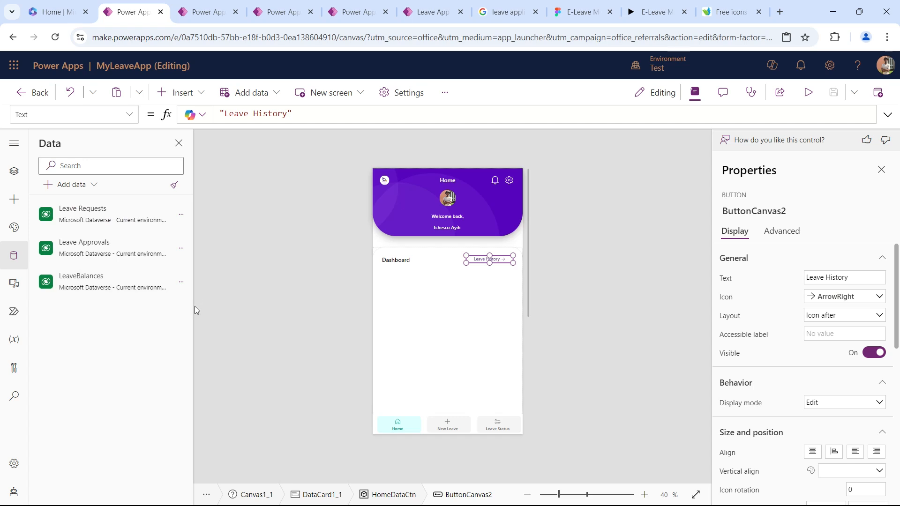
click(302, 286)
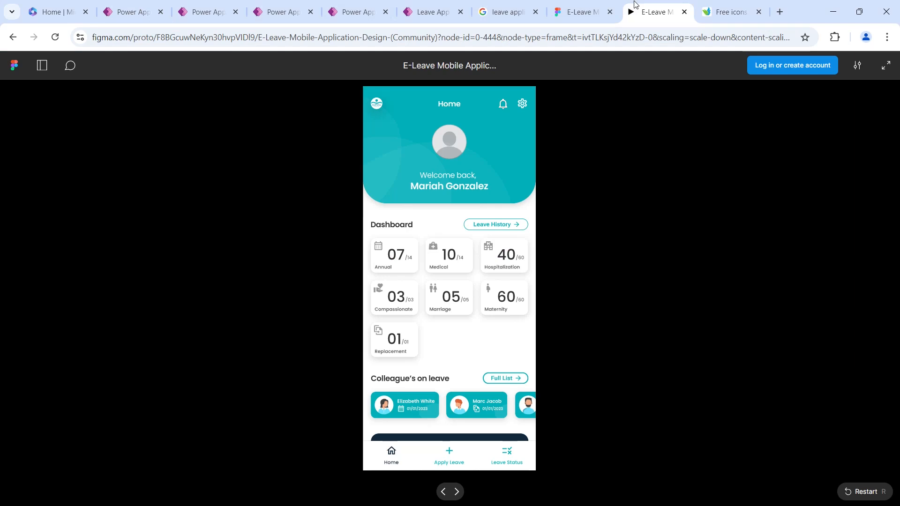
Examine the dashboard leave cards in the Figma prototype, return to Power Apps and compare them with HomeDataCtn and the LeaveBalances data source.
click(654, 12)
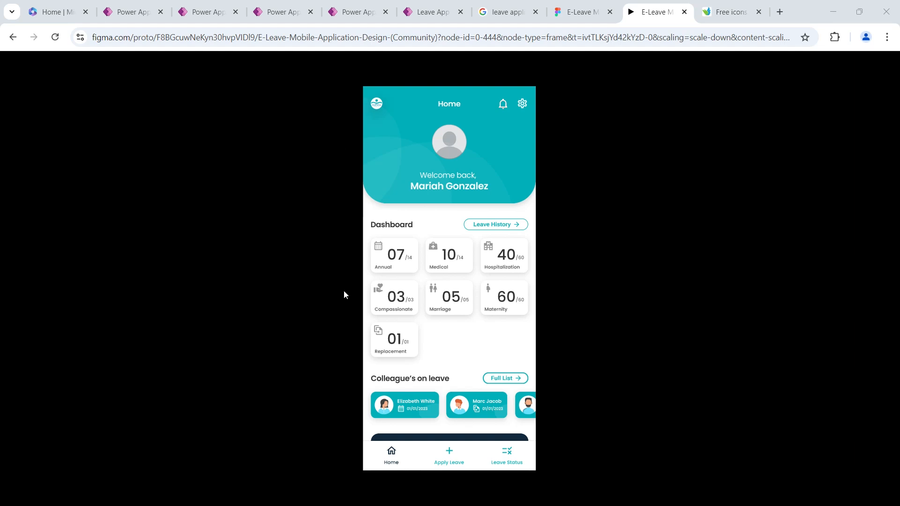
click(134, 12)
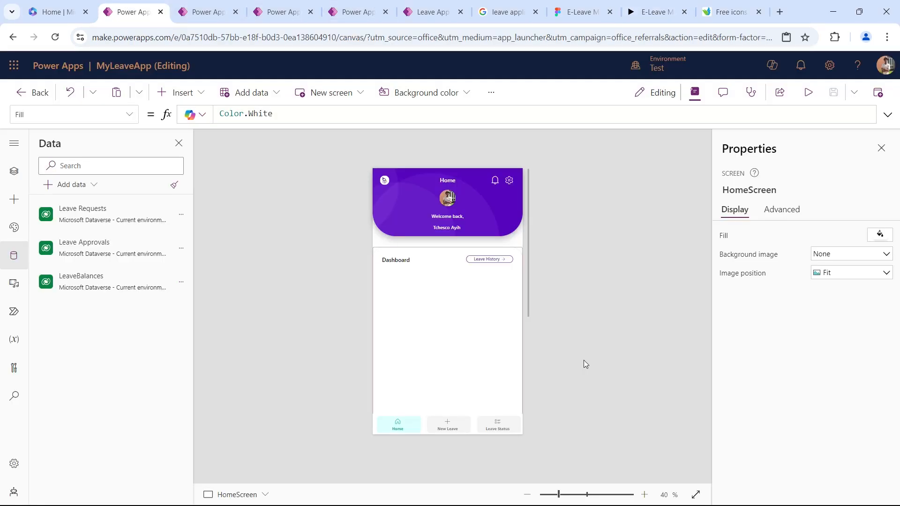
click(482, 321)
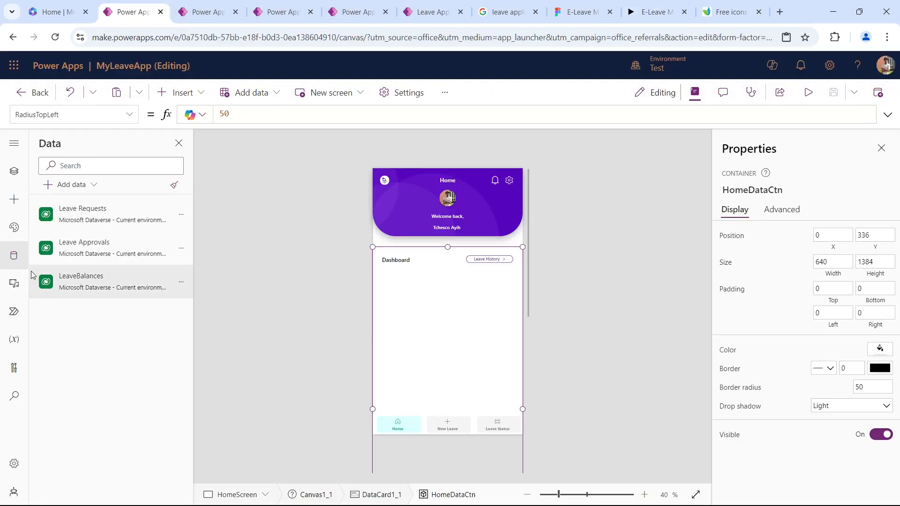
mouse_move(82, 277)
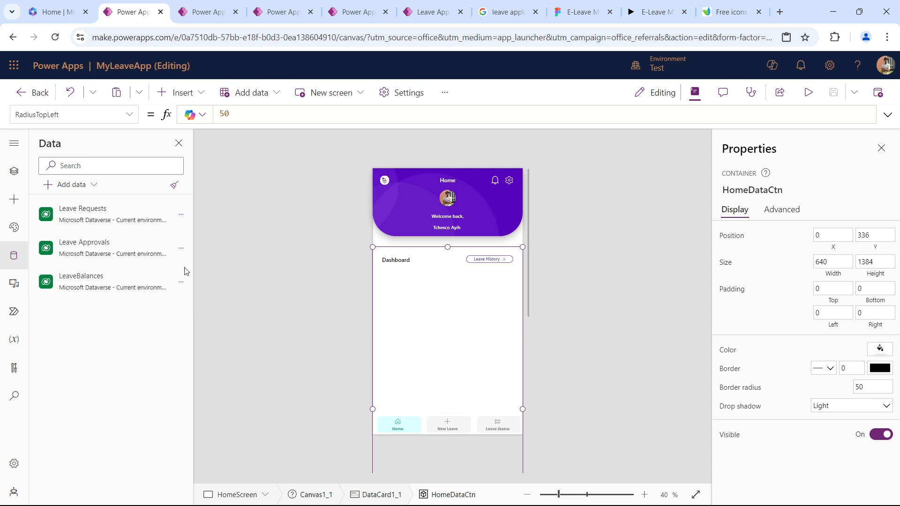
mouse_move(182, 301)
Fill the App's OnStart with a ClearCollect formula for LeaveBalanceCollection, giving each leave type its Total, Used looked up from LeaveBalances, and SVG Icon.
click(14, 171)
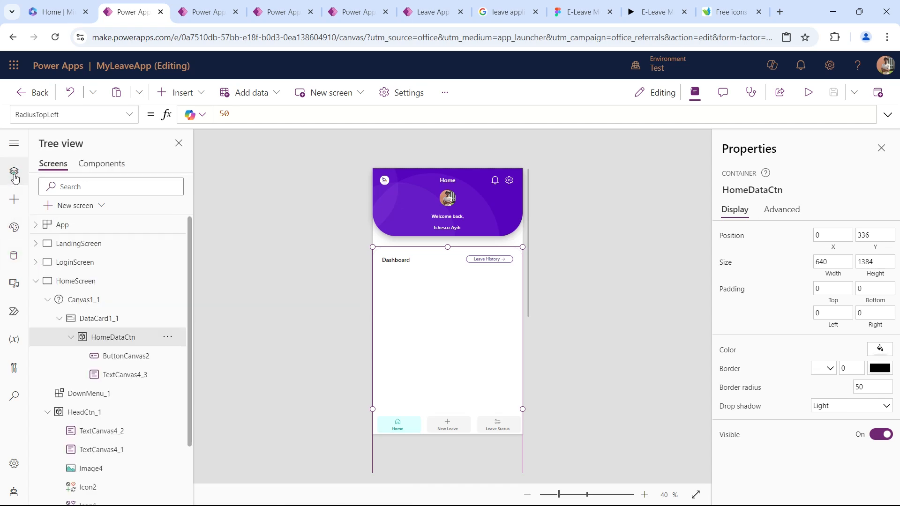
click(81, 225)
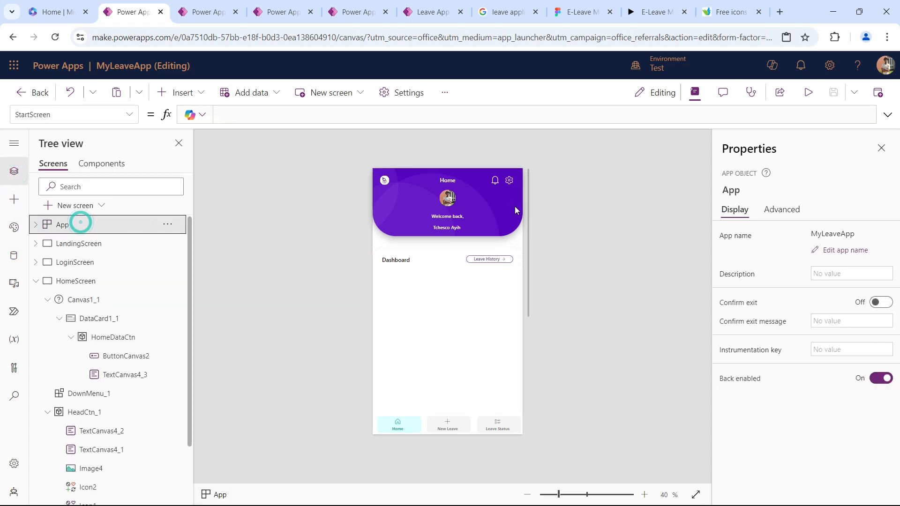
click(133, 116)
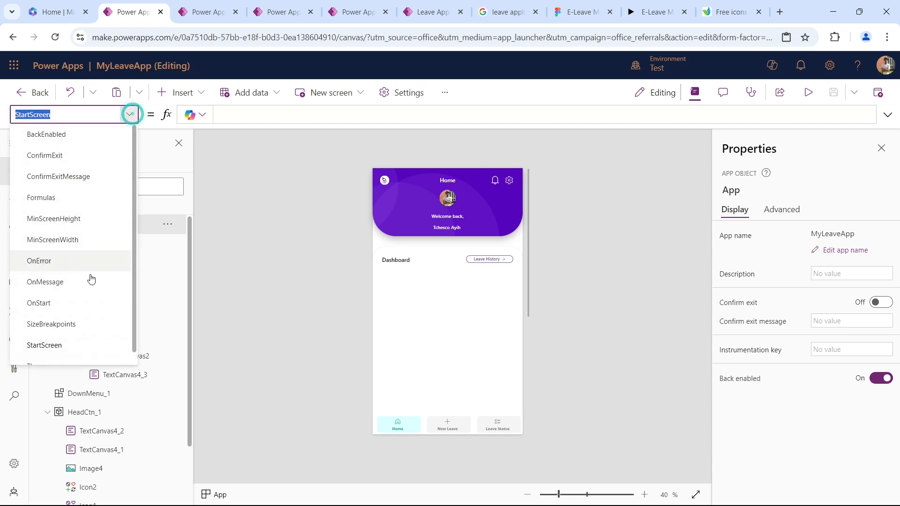
click(81, 304)
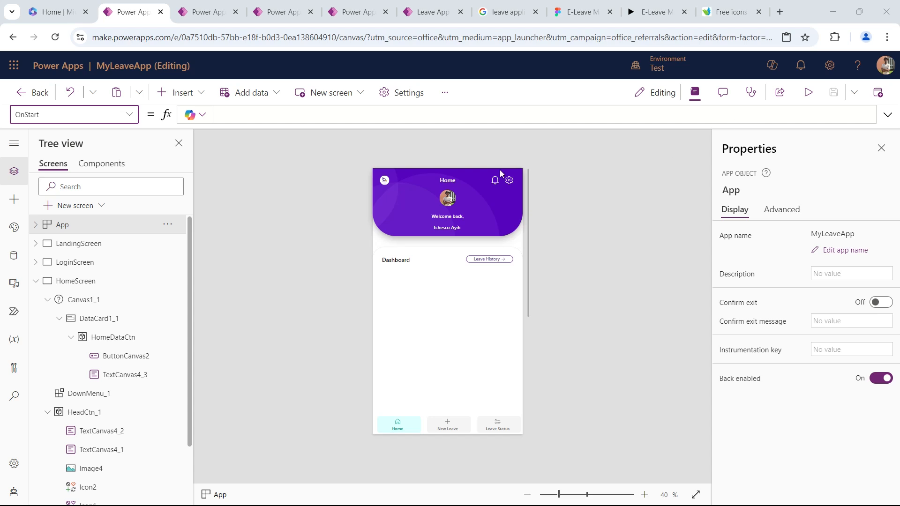
click(329, 293)
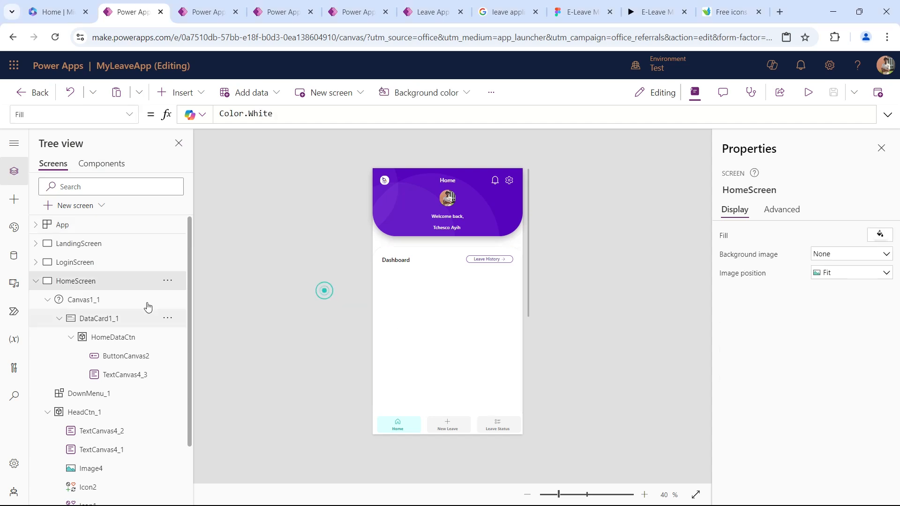
click(89, 226)
drag(282, 122, 303, 345)
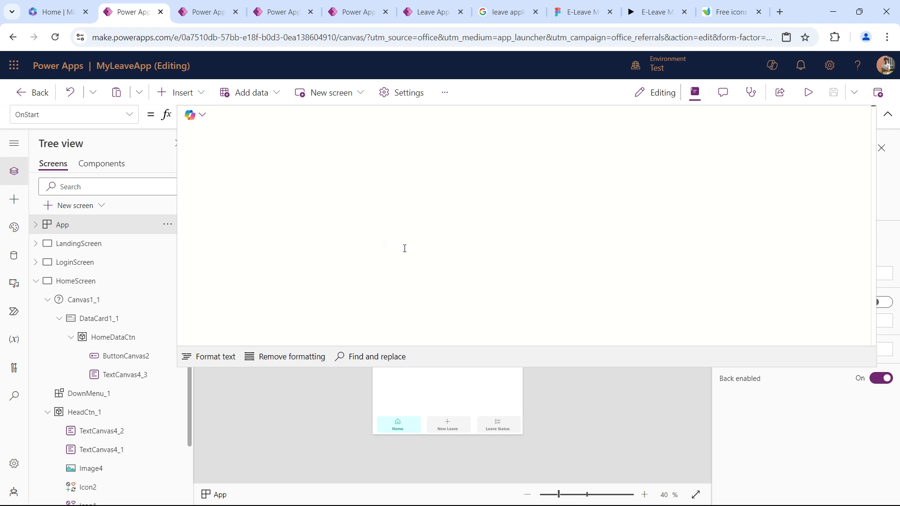
scroll(484, 313, up, 5)
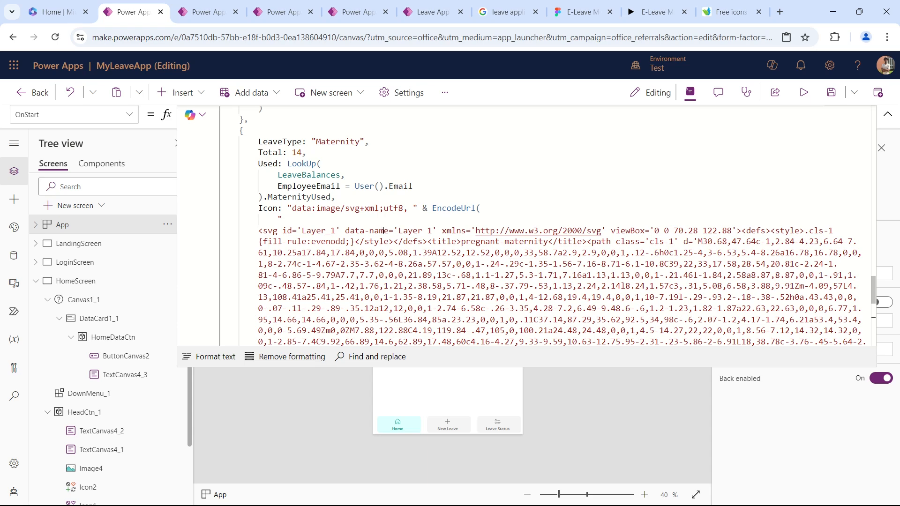
Review the Annual record's lookup in the OnStart formula and compare its LeaveBalances table with the app's data sources.
scroll(527, 229, down, 5)
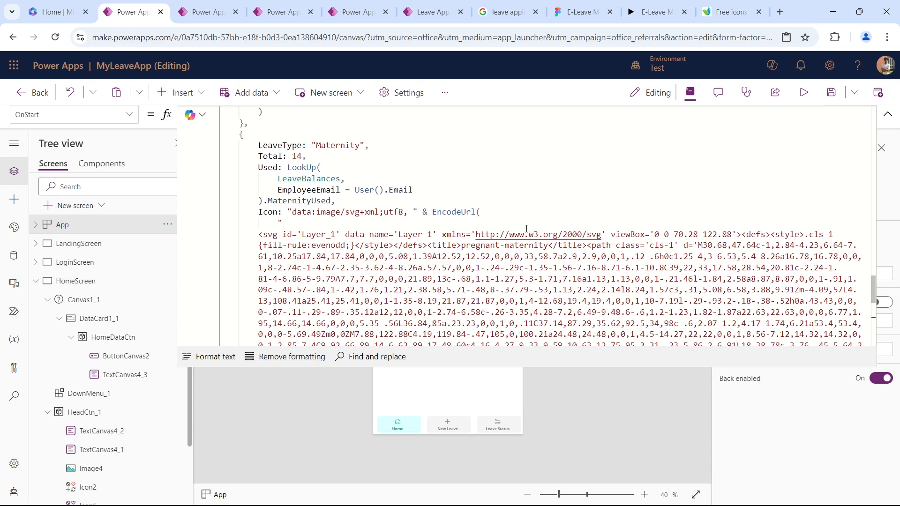
scroll(526, 229, up, 15)
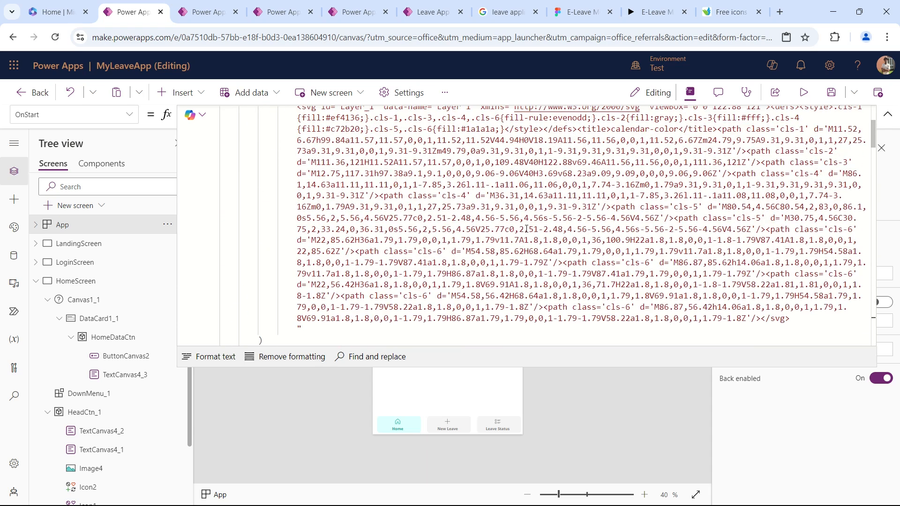
click(465, 194)
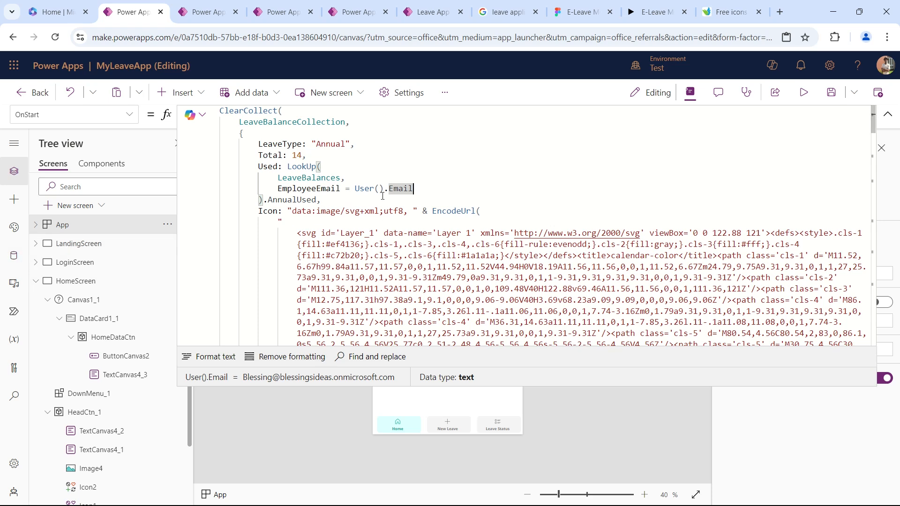
double_click(300, 178)
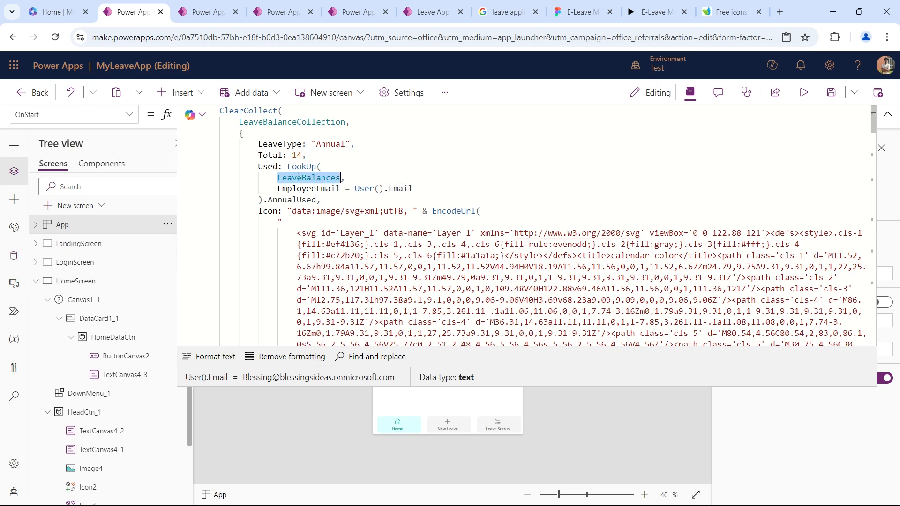
click(14, 262)
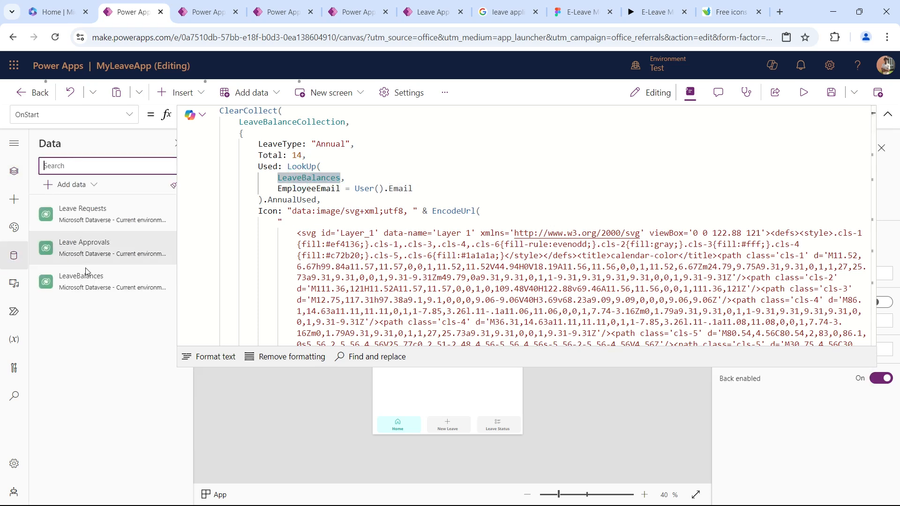
mouse_move(108, 286)
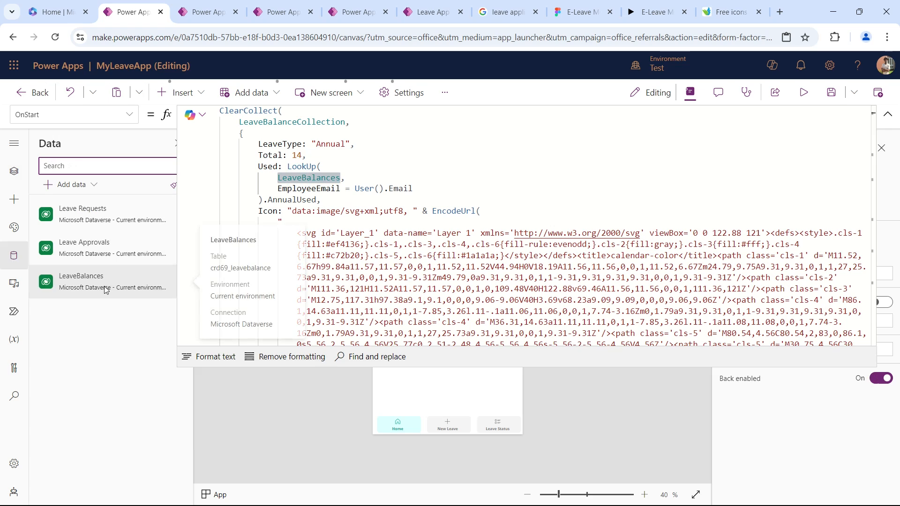
click(331, 201)
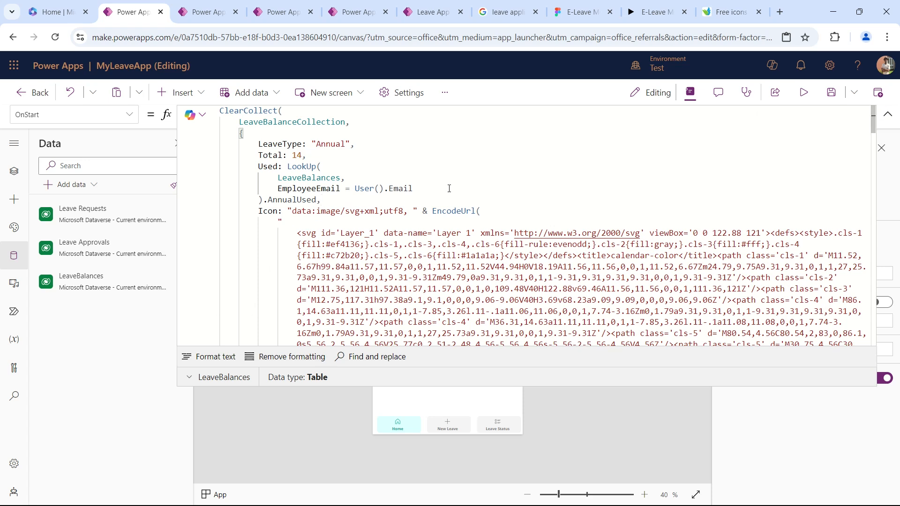
View the LeaveBalances table data to check its EmployeeEmail column, and close the table.
click(888, 114)
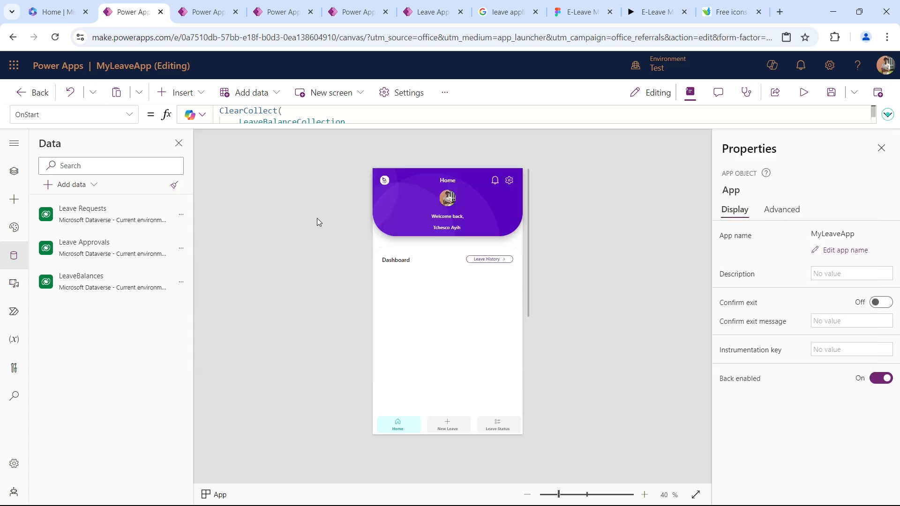
click(182, 285)
click(231, 306)
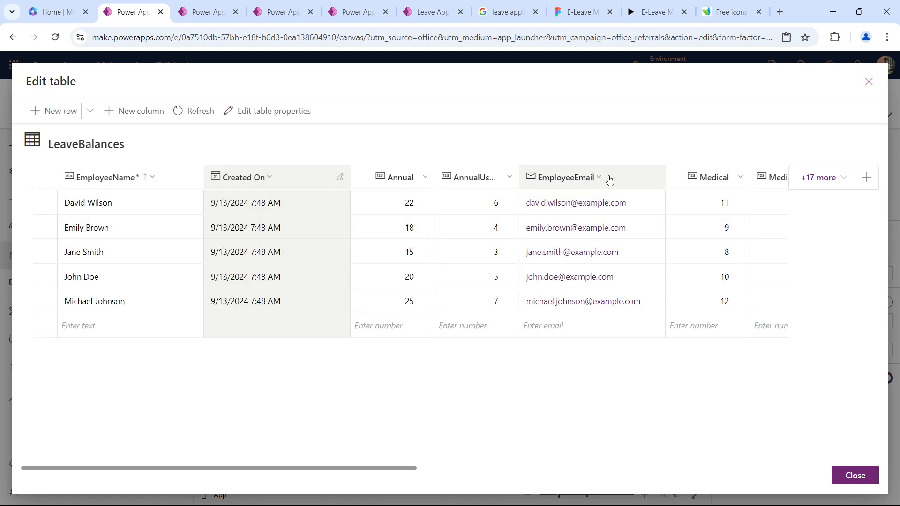
click(868, 82)
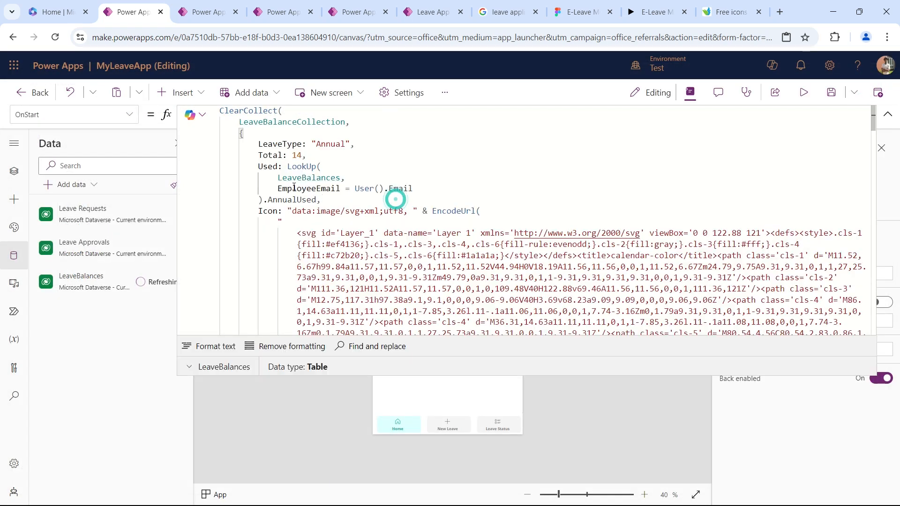
Examine the lookup condition EmployeeEmail = User().Email and the LeaveBalanceCollection name in OnStart, and collapse the formula editor.
drag(277, 188, 360, 190)
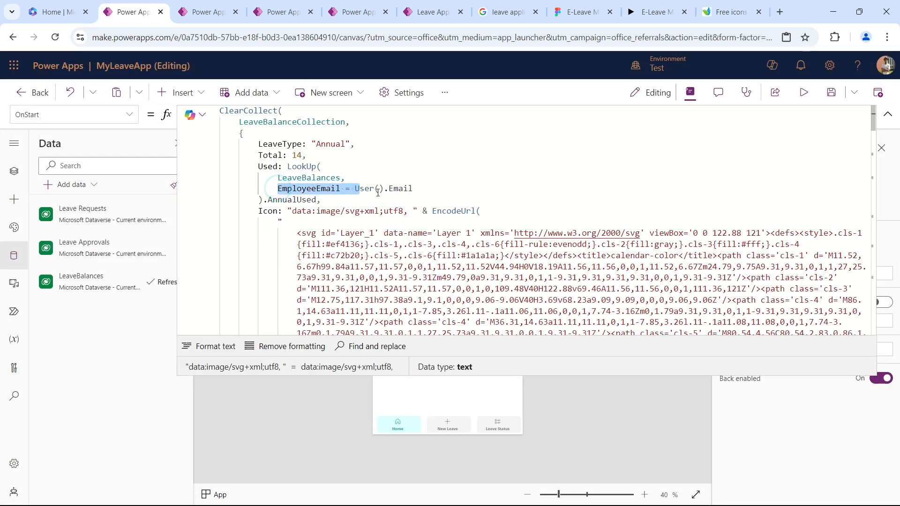
click(377, 190)
click(408, 190)
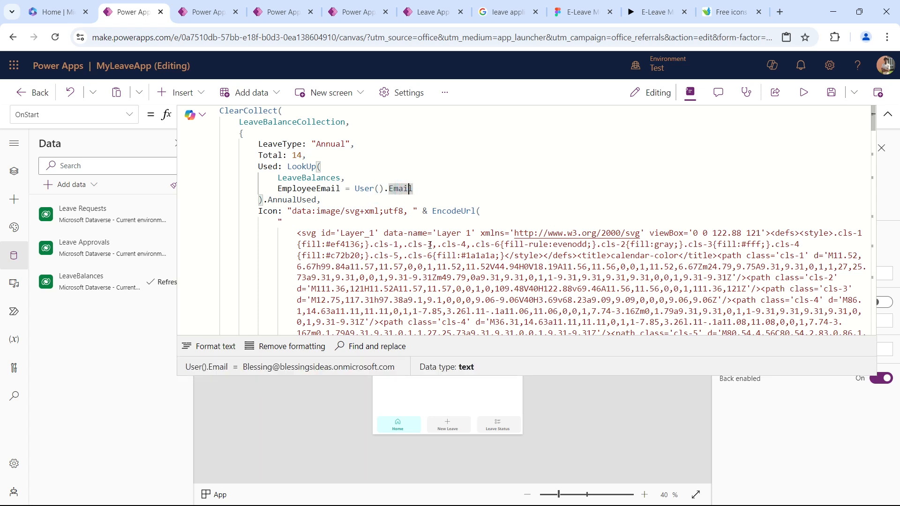
scroll(428, 243, down, 2)
scroll(469, 245, up, 2)
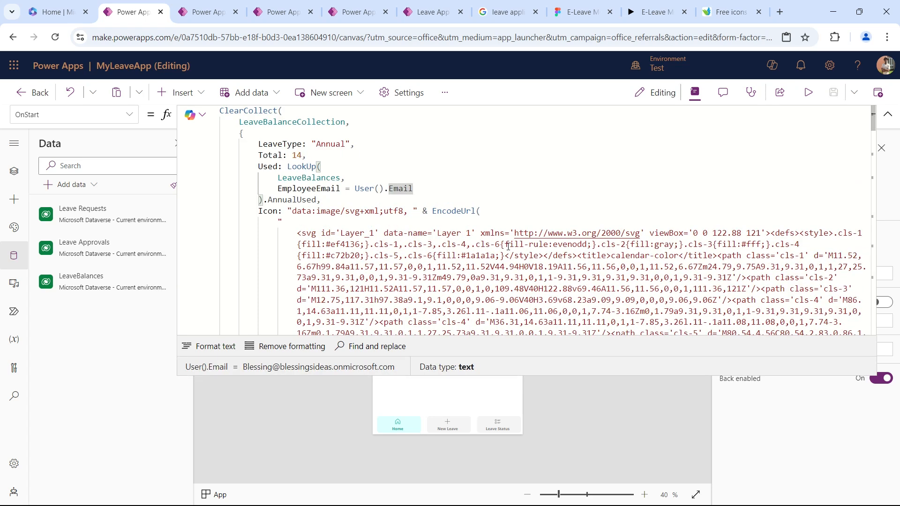
click(888, 114)
click(298, 123)
double_click(298, 123)
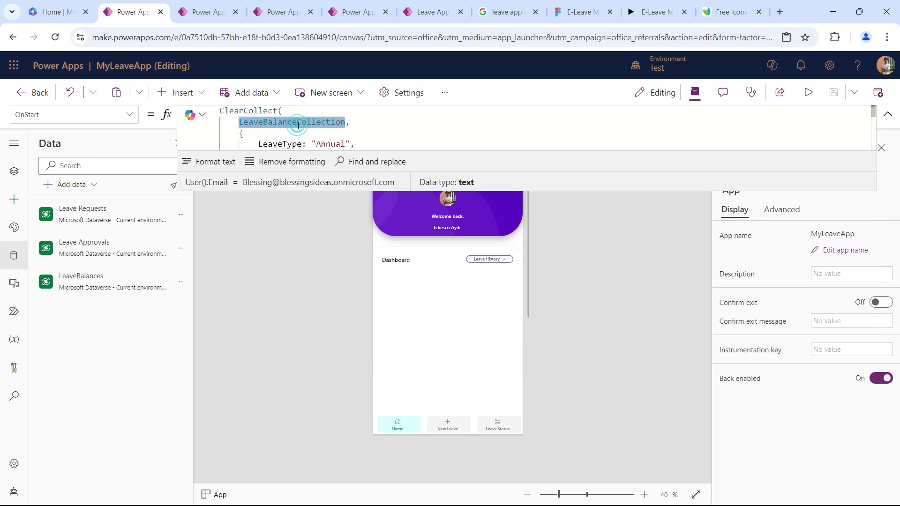
click(888, 114)
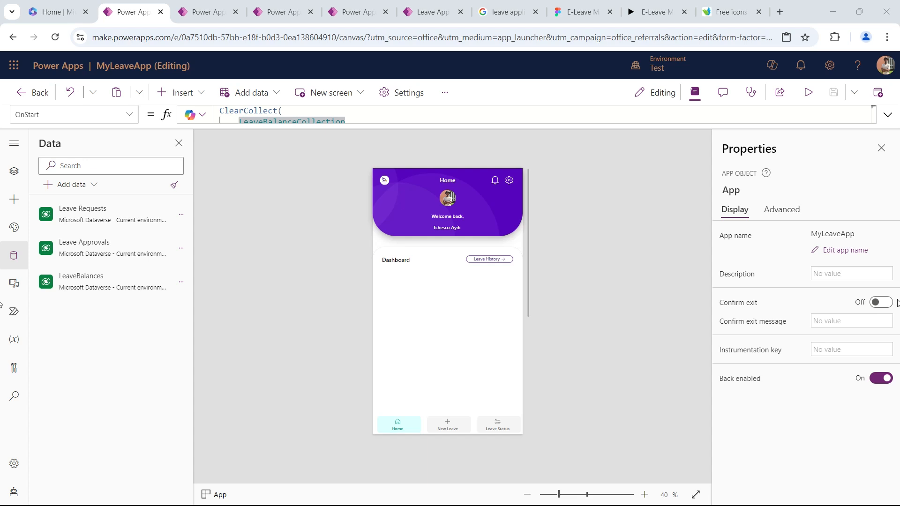
Insert a blank vertical gallery on HomeScreen and place it below the Dashboard heading at about X 0, Y 430.
click(415, 325)
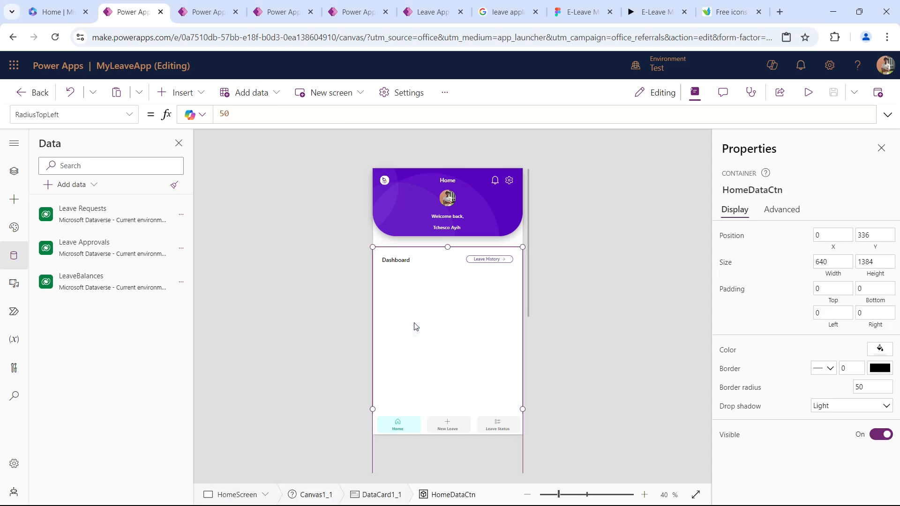
click(181, 94)
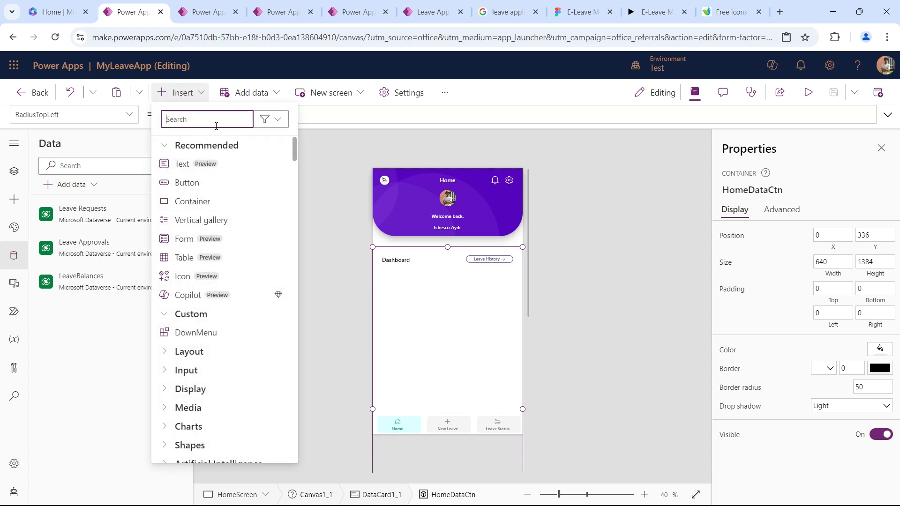
text(gall)
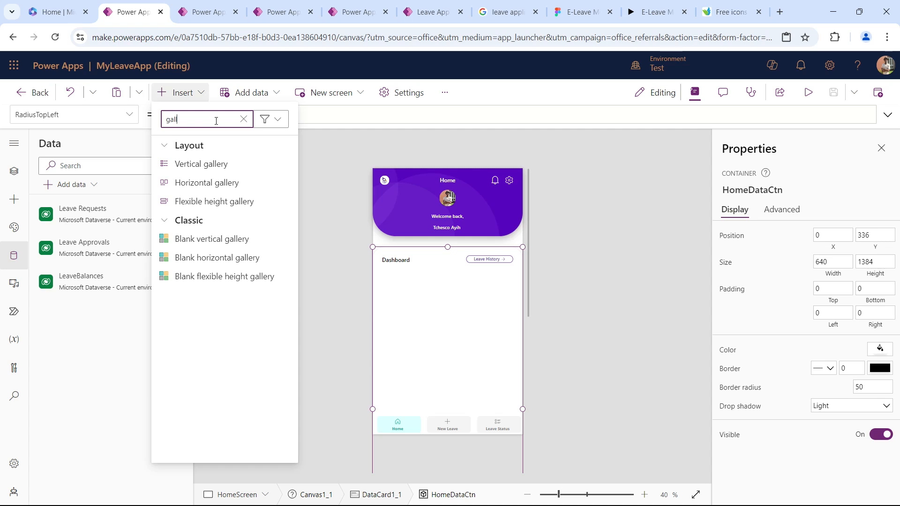
click(218, 239)
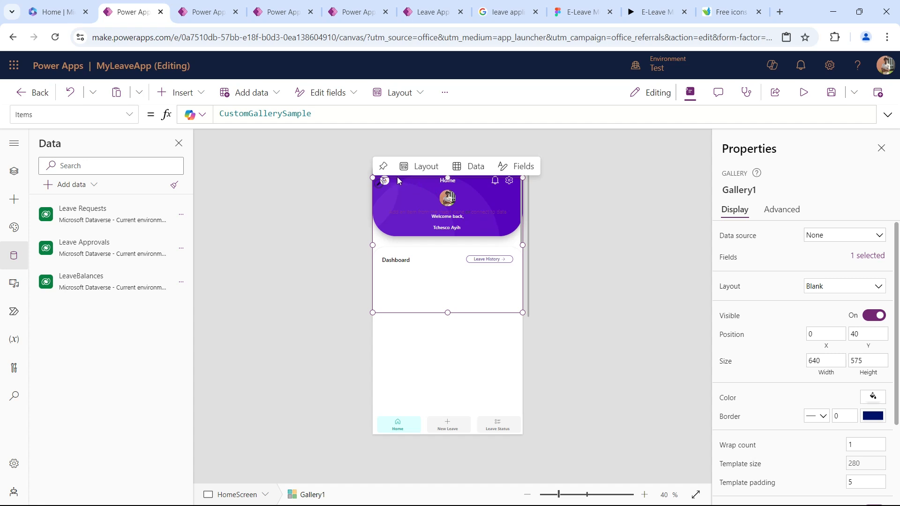
drag(376, 261, 374, 354)
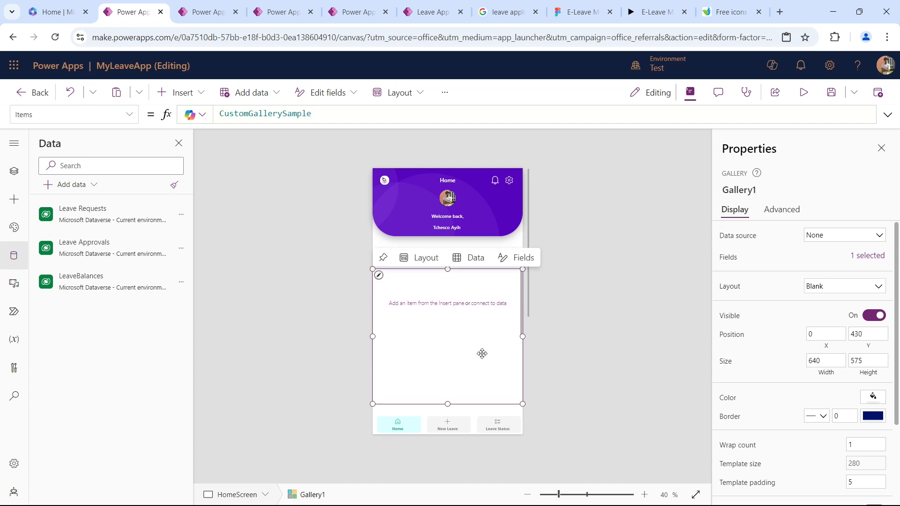
Shrink the new gallery's template height to about 152 and set its wrap count to 3.
click(380, 275)
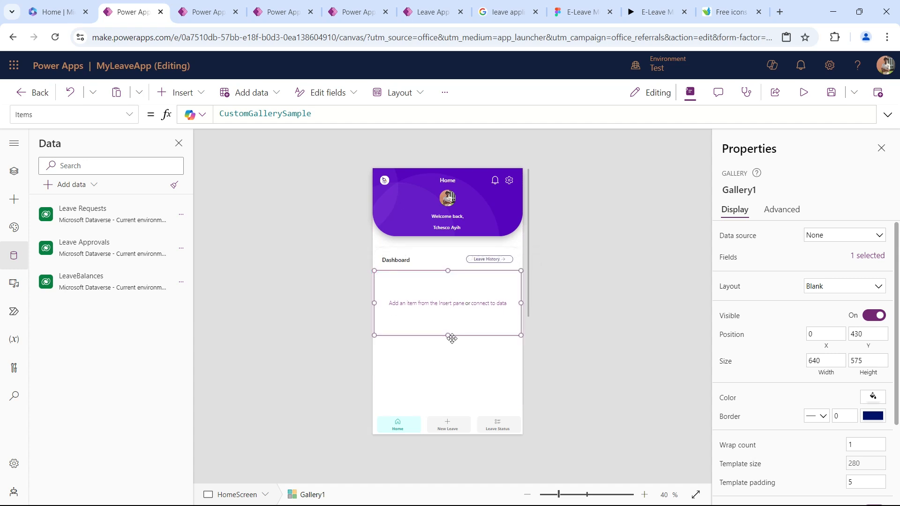
drag(448, 336, 447, 308)
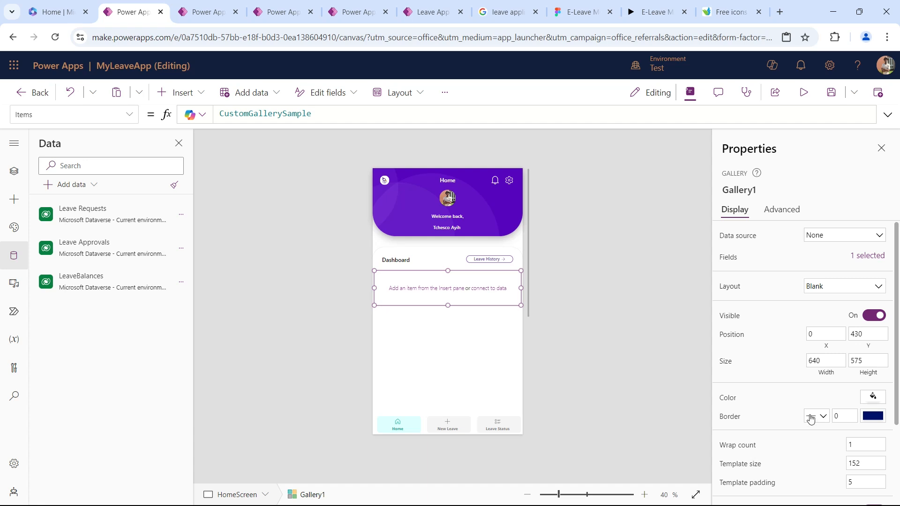
scroll(797, 375, down, 3)
click(861, 333)
text(3)
key(Tab)
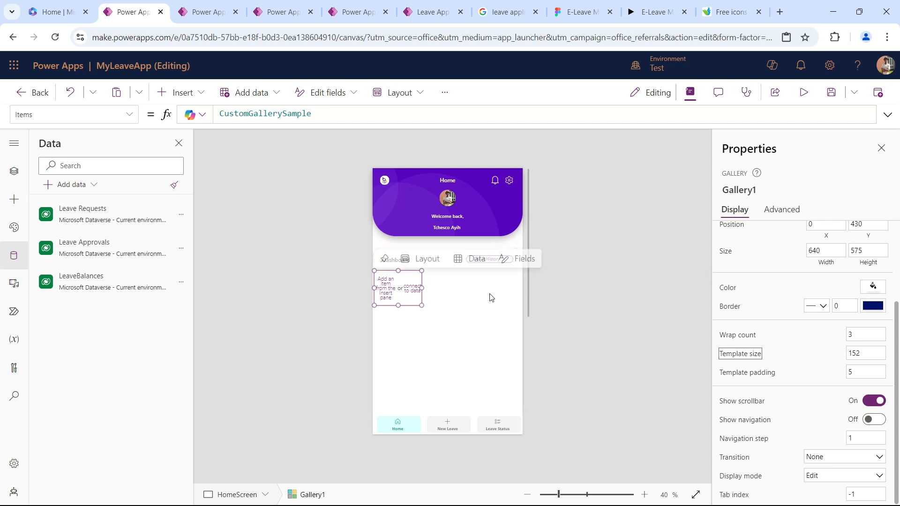
Set the gallery's X position to 30 and narrow it to a width of about 597 so it fits inside the screen.
key(alt+Tab)
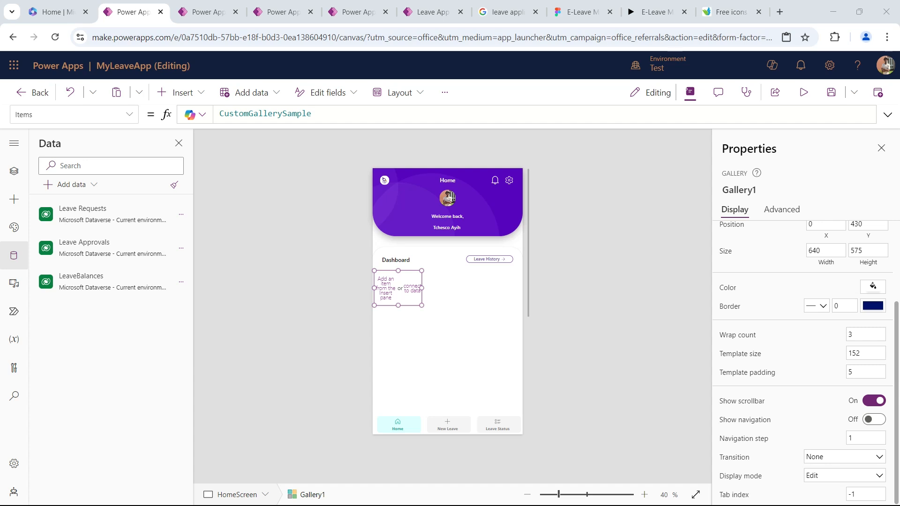
click(440, 298)
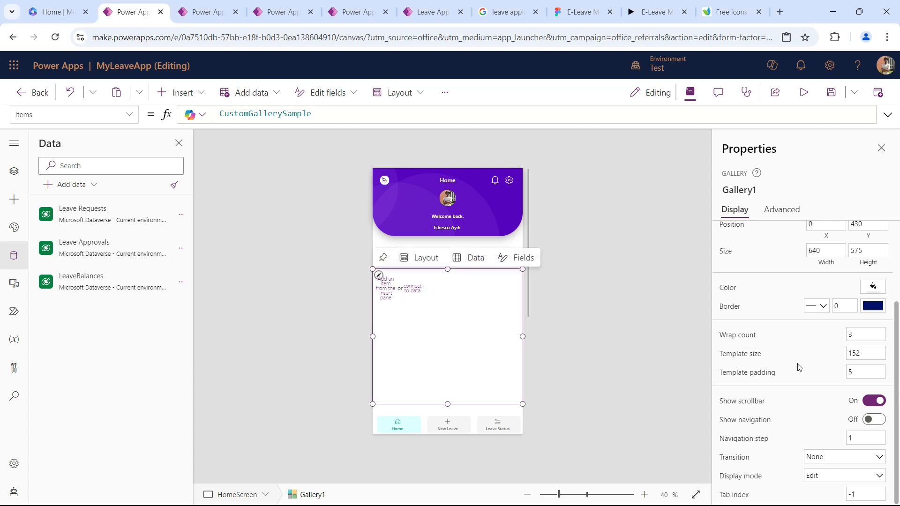
scroll(829, 389, up, 3)
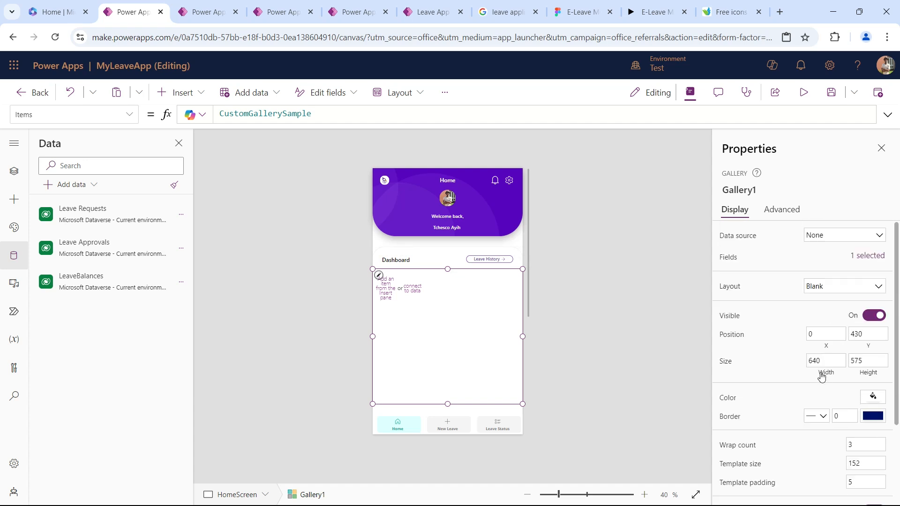
click(820, 334)
text(30)
key(Tab)
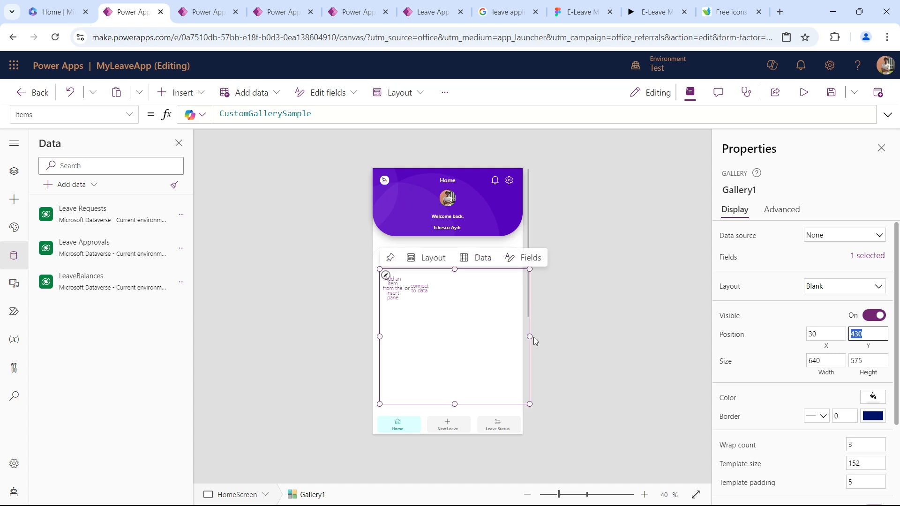
drag(530, 336, 521, 337)
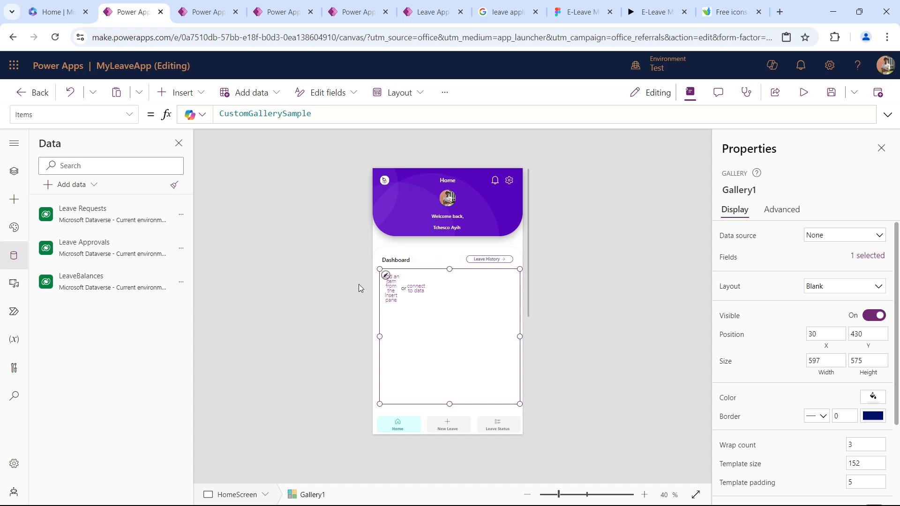
Cut the blank gallery from HomeScreen and paste it inside the HomeDataCtn container.
click(27, 171)
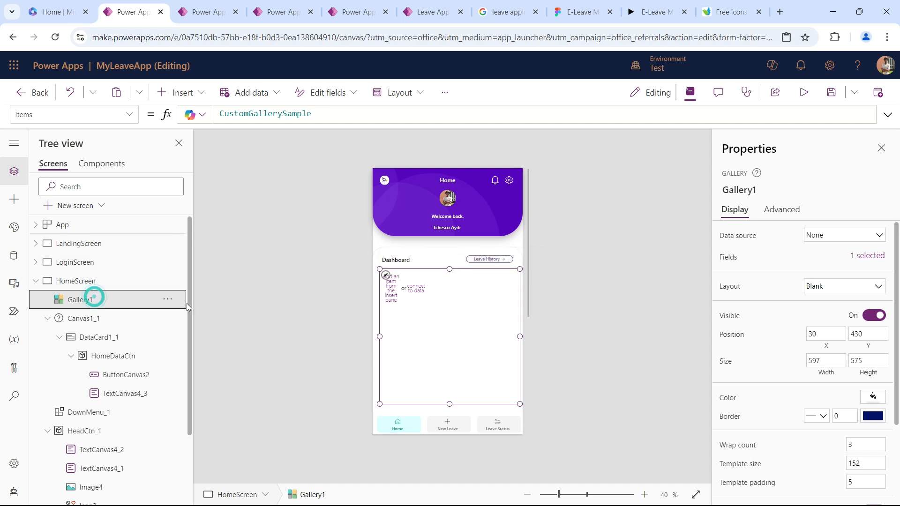
click(167, 299)
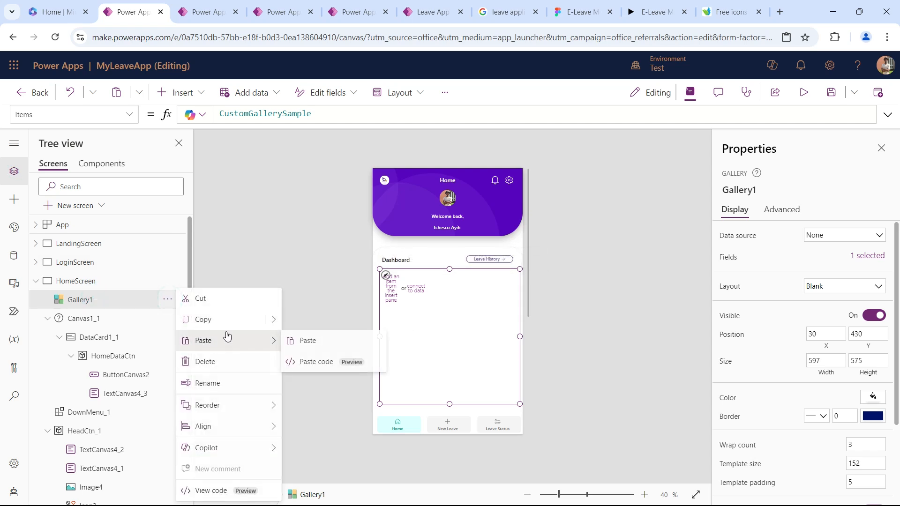
click(211, 301)
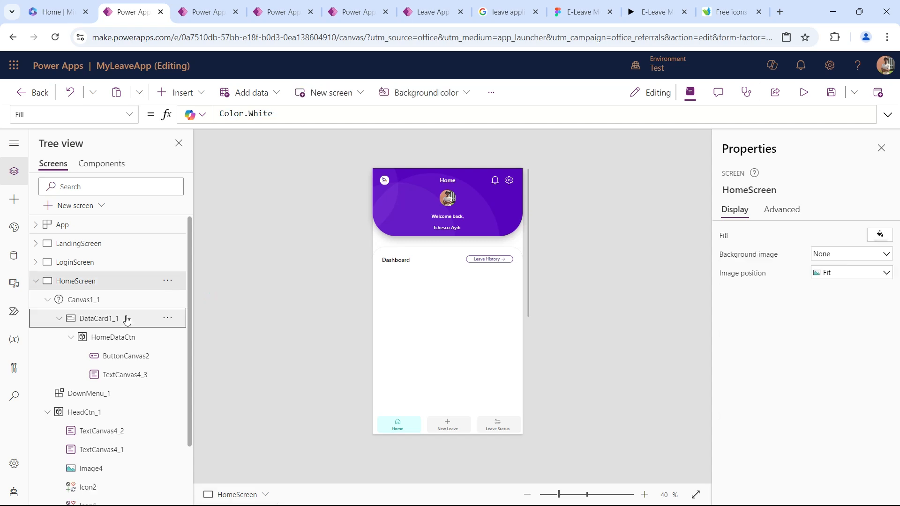
click(114, 345)
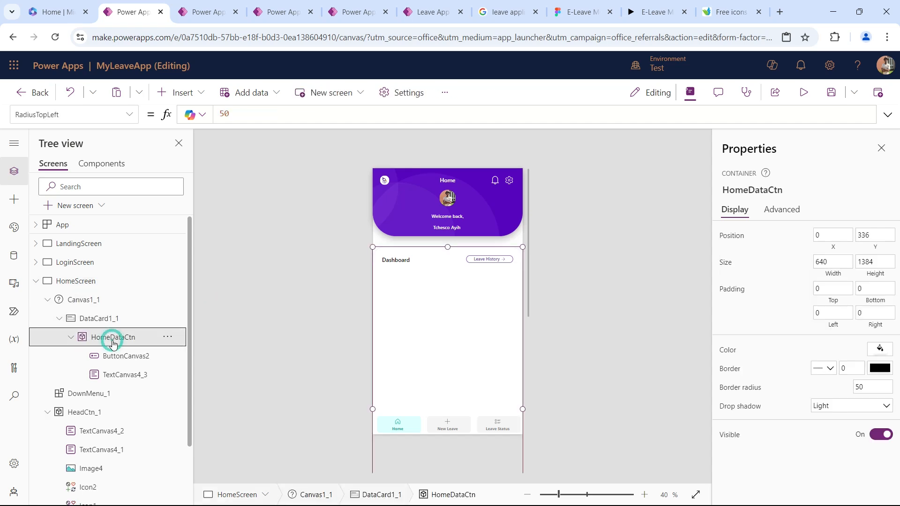
right_click(178, 343)
mouse_move(255, 297)
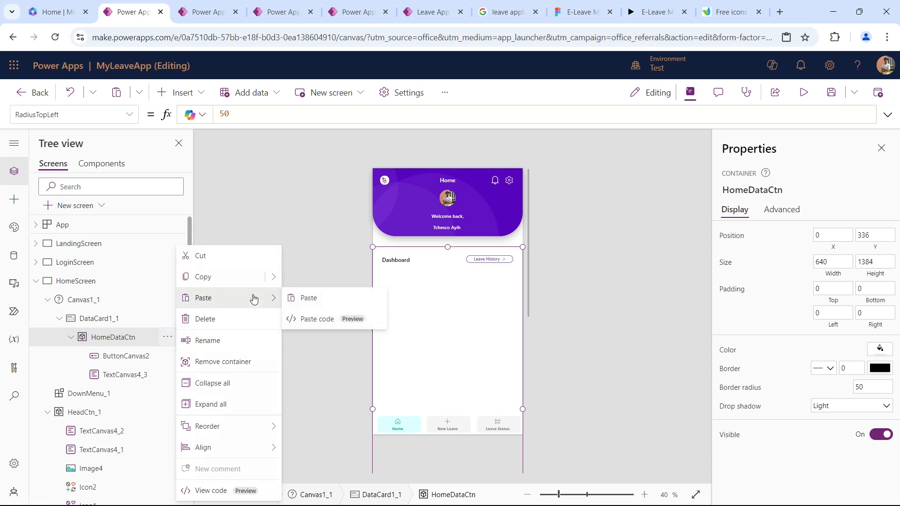
click(317, 301)
Place the pasted gallery below the Dashboard heading at Y 96 and set its X position to 30.
click(468, 261)
drag(468, 262, 433, 270)
click(829, 334)
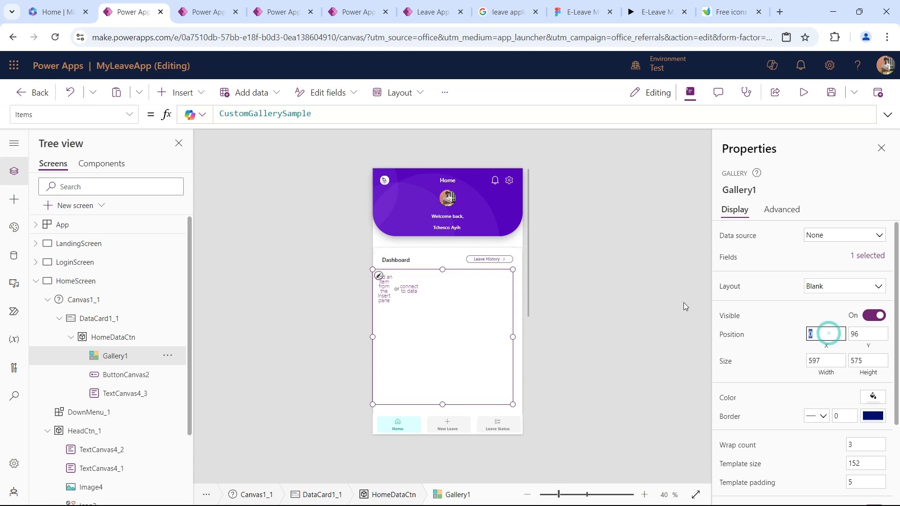
text(30)
key(Tab)
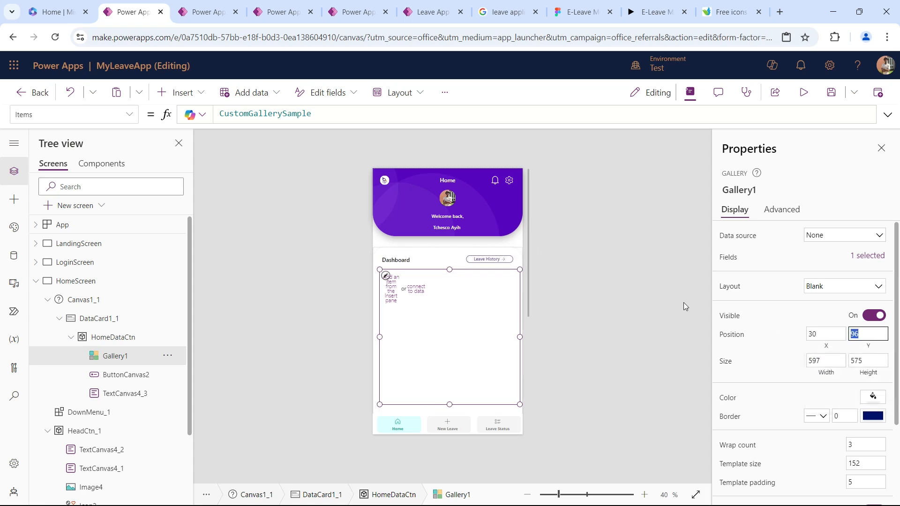
Check the dashboard cards in the E-Leave Figma prototype, and insert a container into the gallery's template in MyLeaveApp.
mouse_move(480, 307)
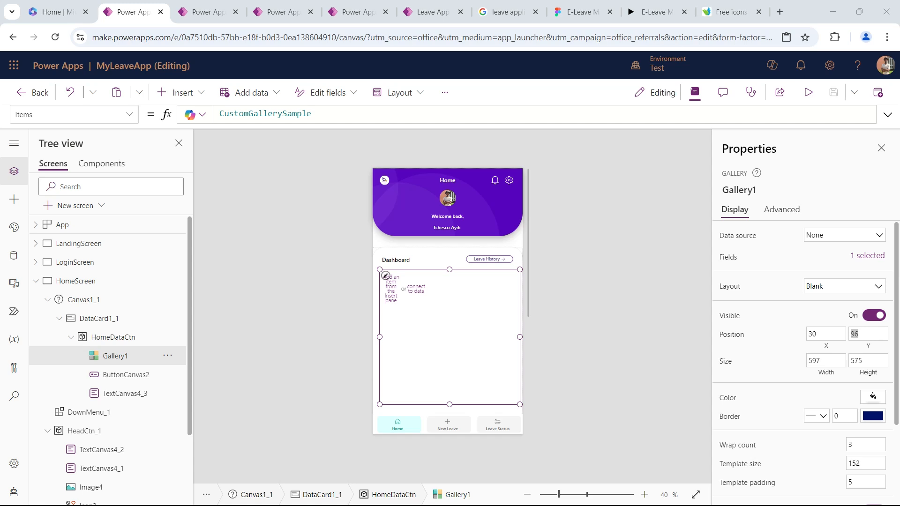
click(581, 12)
click(656, 12)
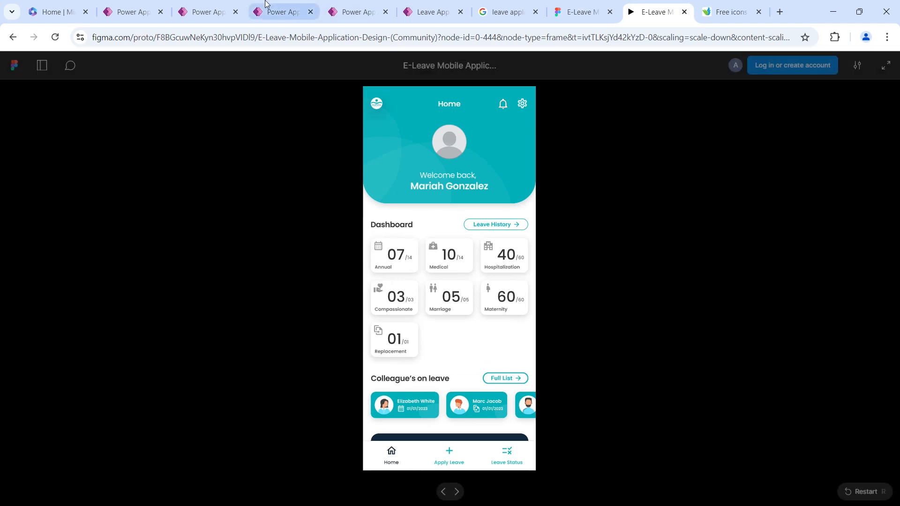
click(133, 12)
click(126, 357)
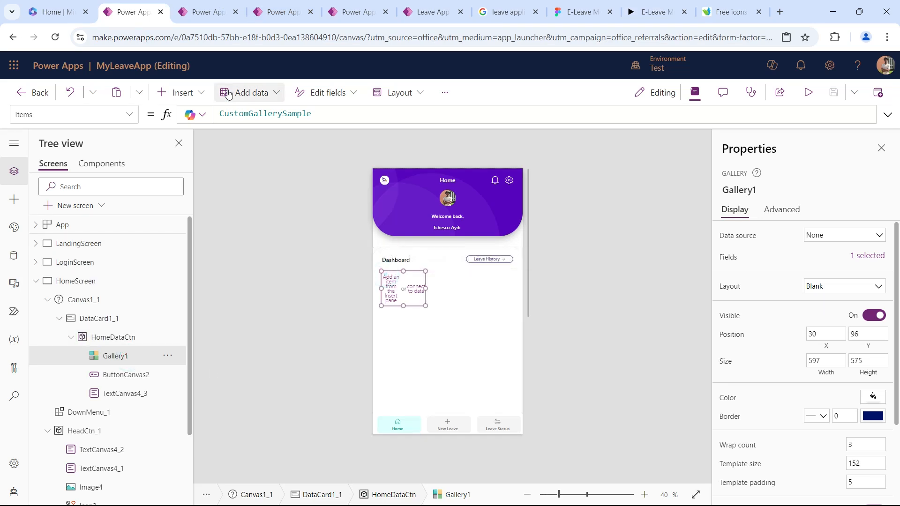
click(181, 92)
click(192, 201)
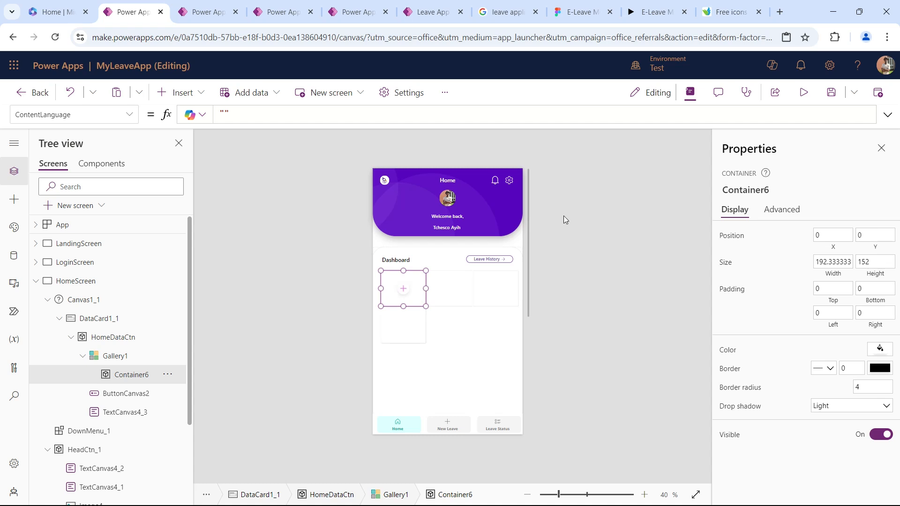
Set the card container's width to 185 and its height to 100.
click(839, 265)
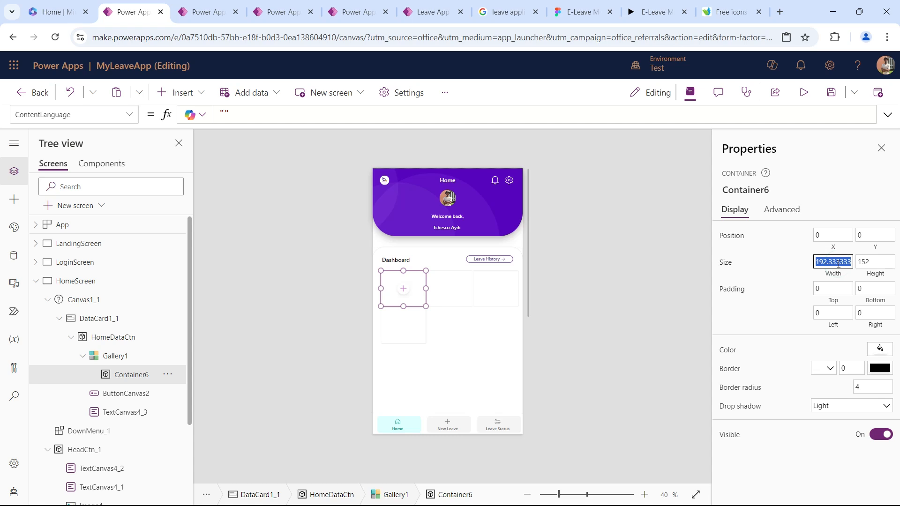
text(185)
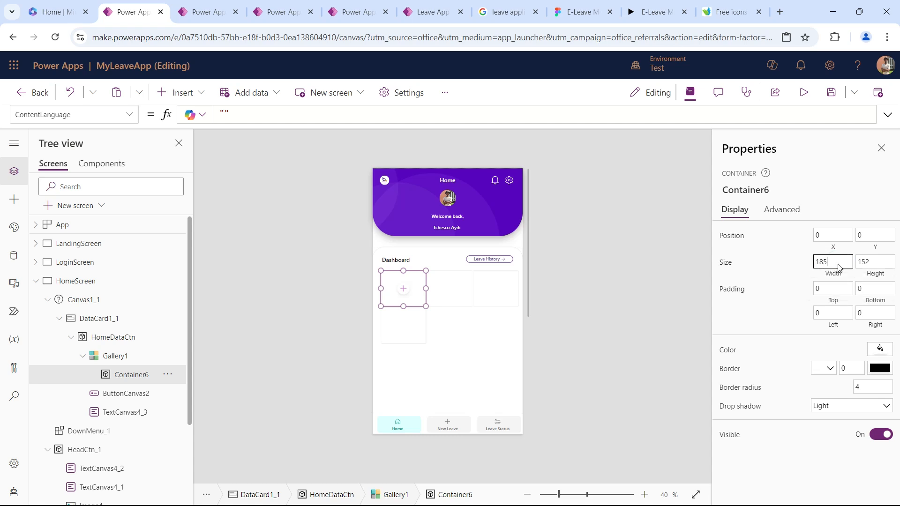
key(Tab)
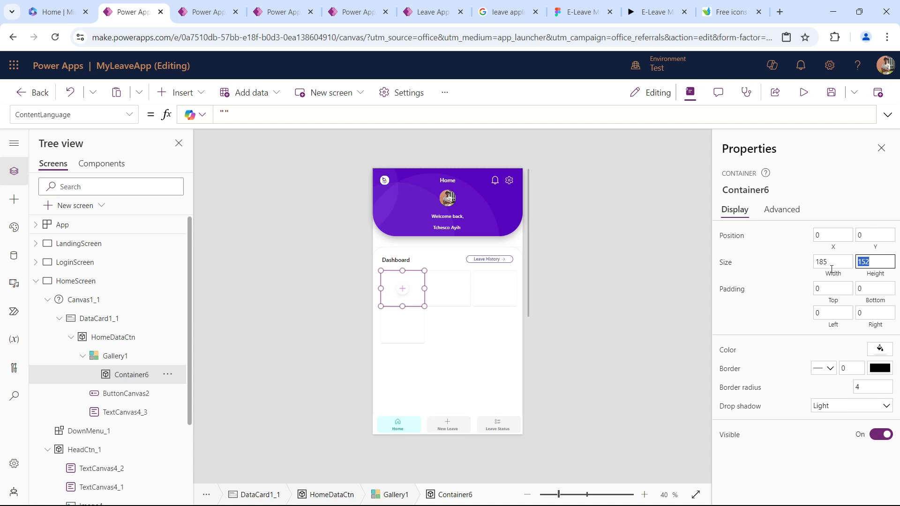
text(100)
key(Tab)
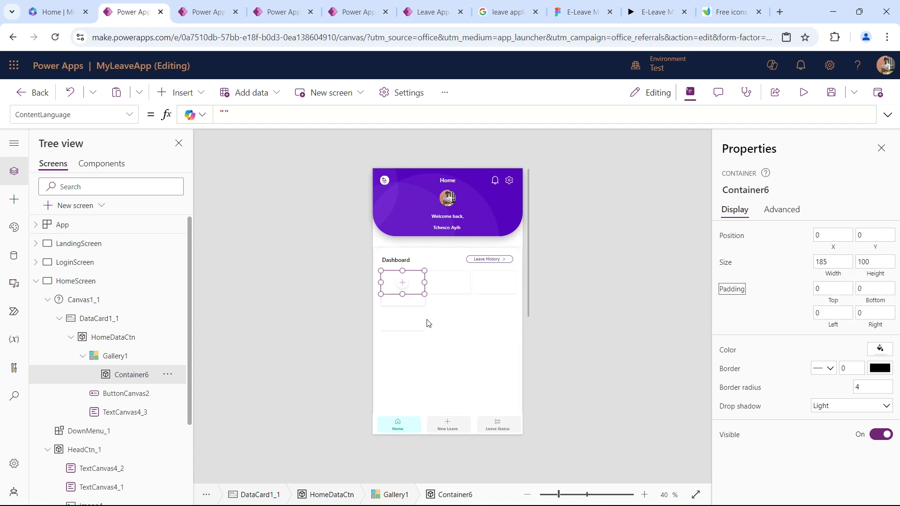
Set the gallery's template size to 110 and refine it to 120 to leave space between the card rows.
click(463, 325)
click(387, 277)
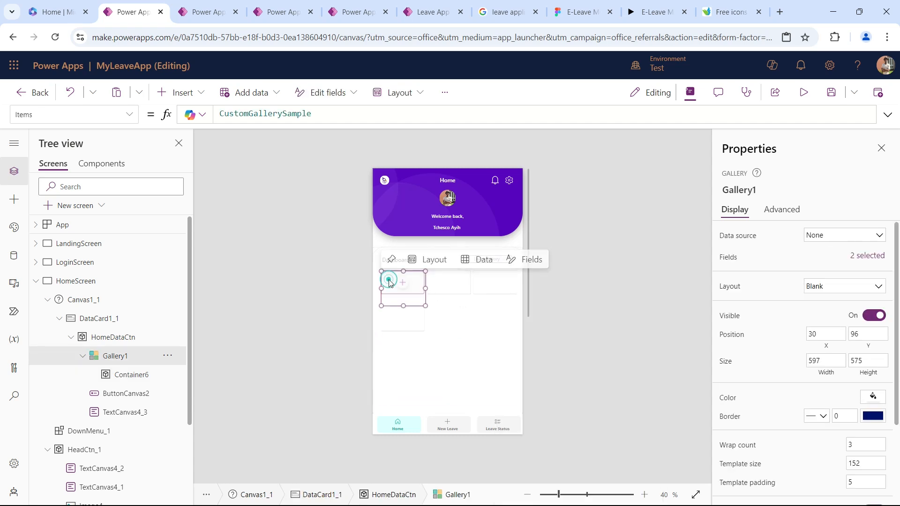
click(854, 464)
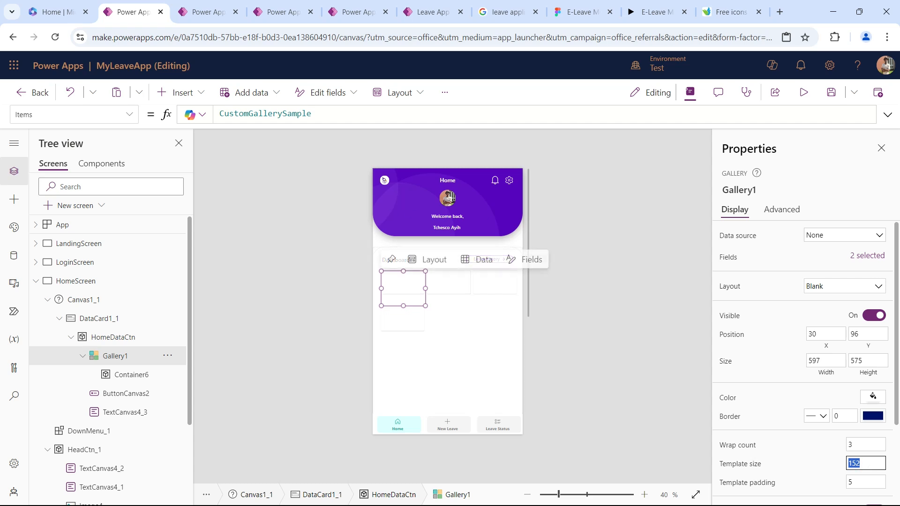
text(110)
key(Tab)
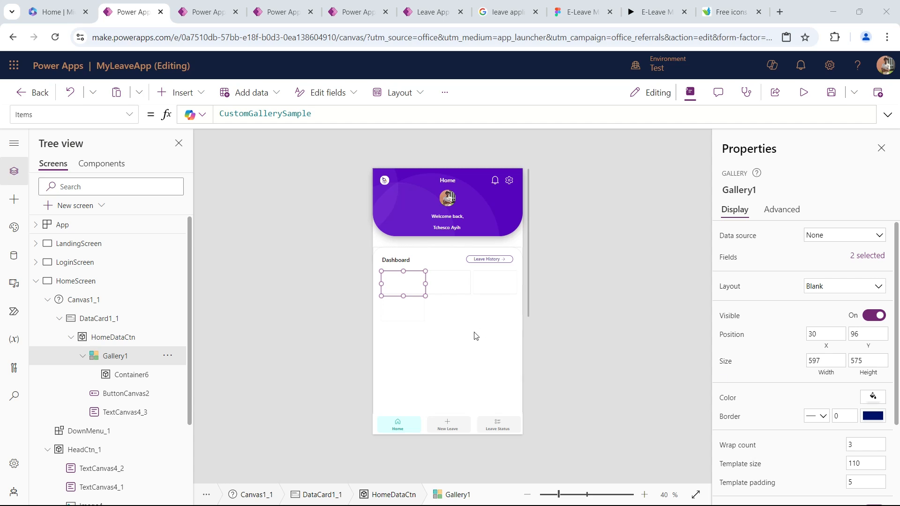
click(871, 465)
key(BackSpace)
key(BackSpace)
text(20)
key(Tab)
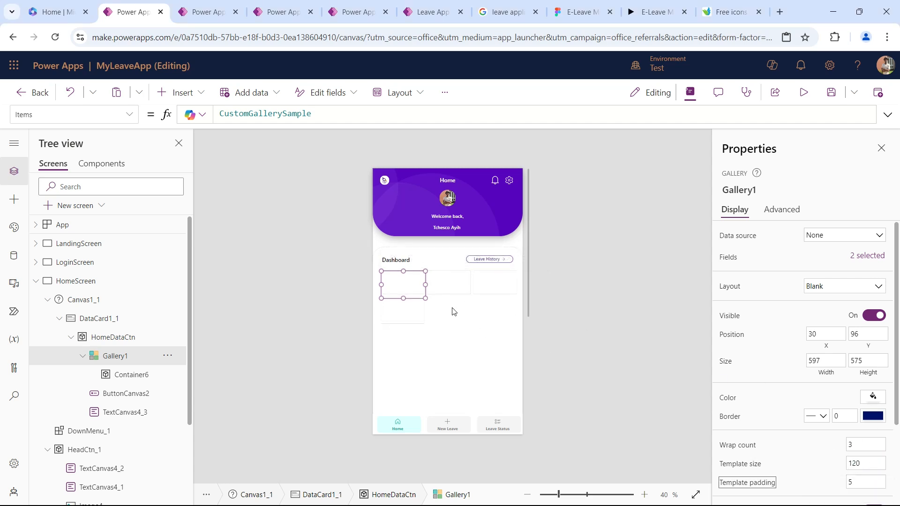
Set the X position of the card container inside the gallery to 10.
click(399, 283)
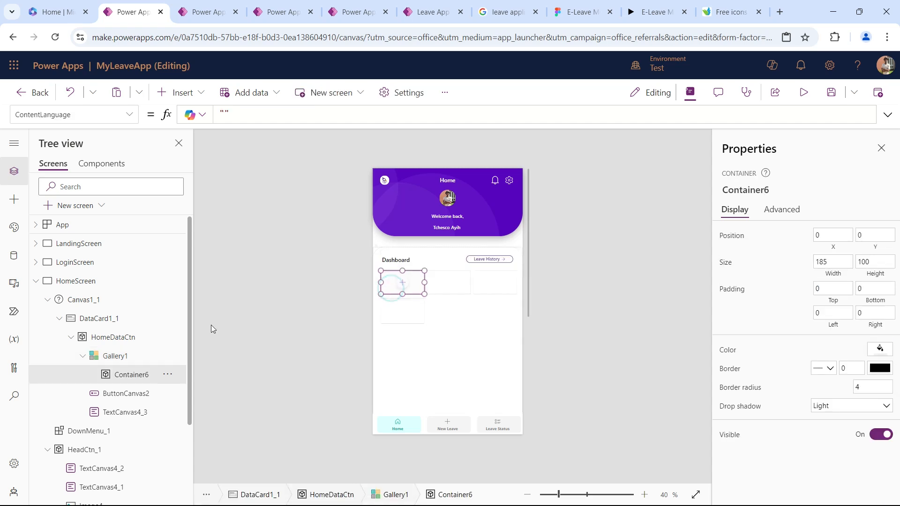
click(145, 375)
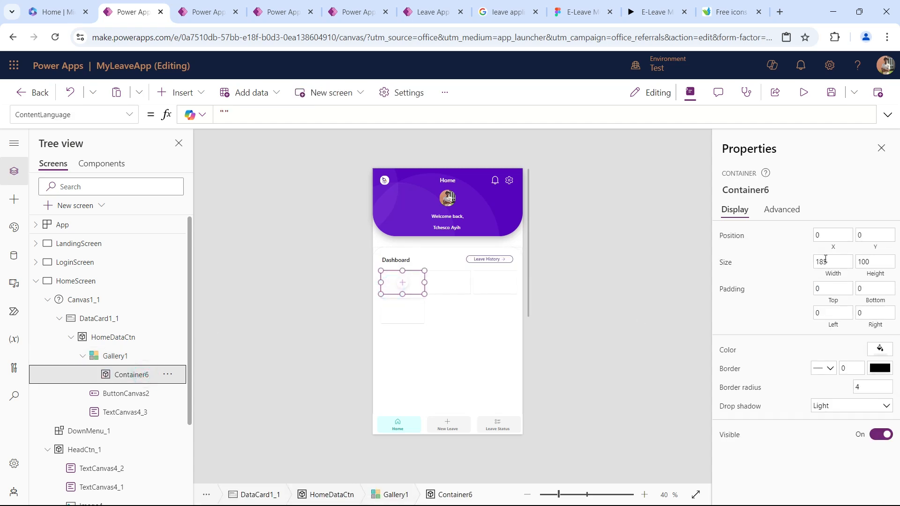
click(829, 234)
text(10)
key(Tab)
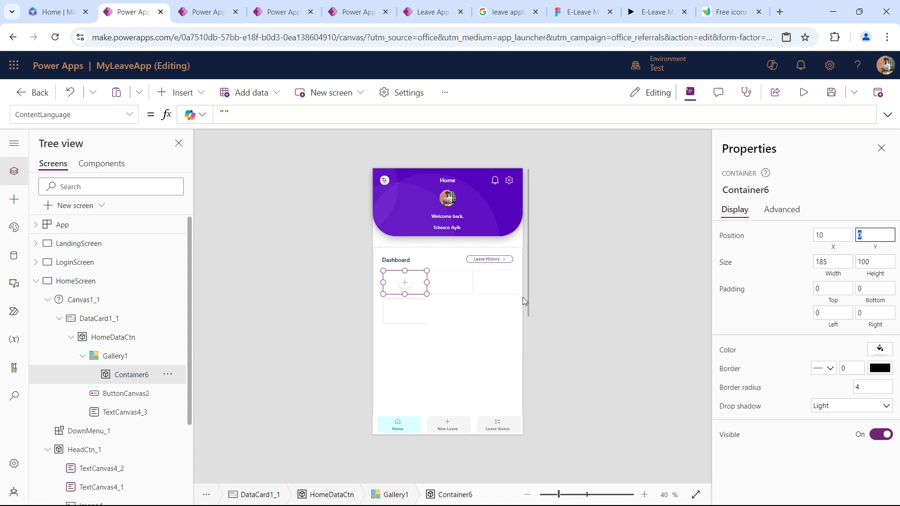
Give the card container a Regular drop shadow and a border radius of 15, and preview the app.
click(837, 407)
click(845, 345)
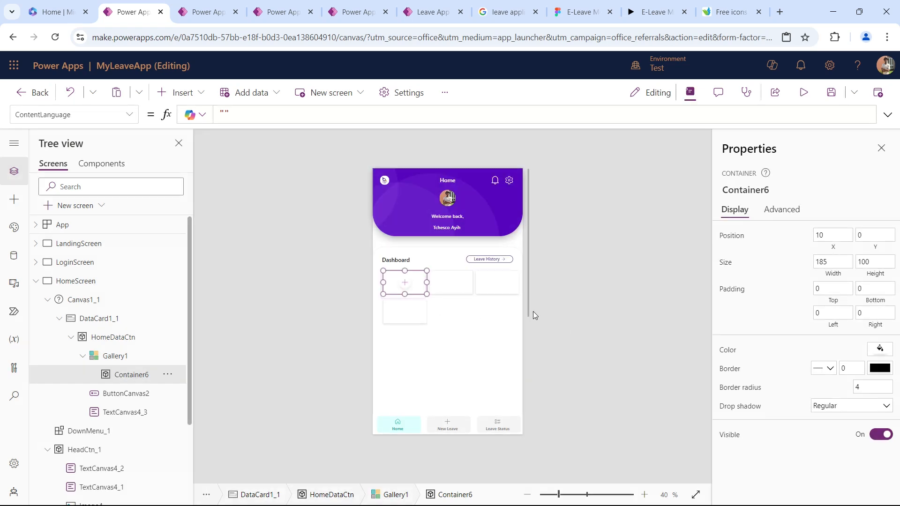
click(867, 387)
text(15)
key(Tab)
click(804, 92)
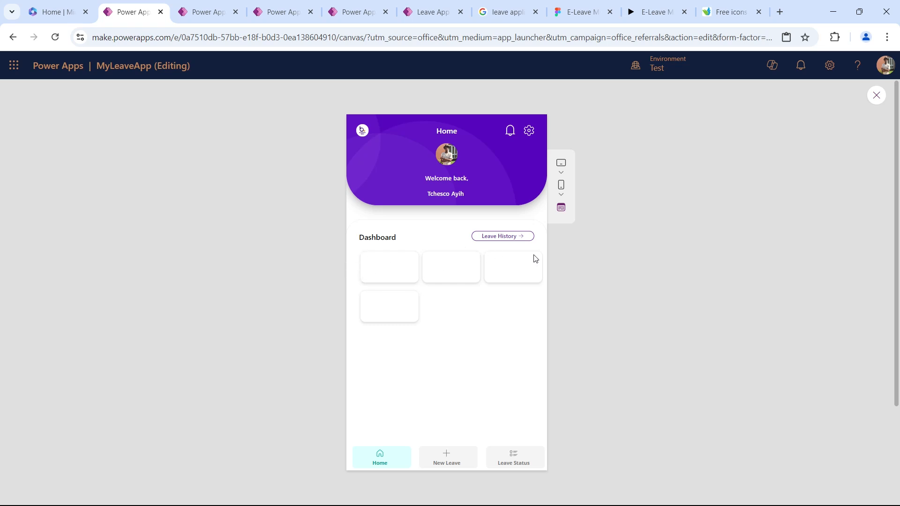
key(Escape)
Set the gallery's X position to 20 and preview how the cards align with the Dashboard heading.
click(446, 326)
click(445, 322)
click(141, 358)
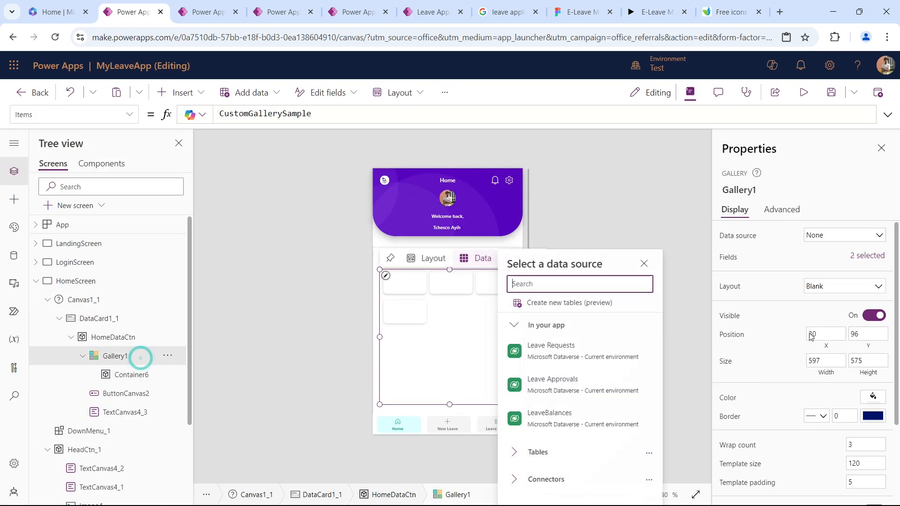
click(811, 334)
key(Tab)
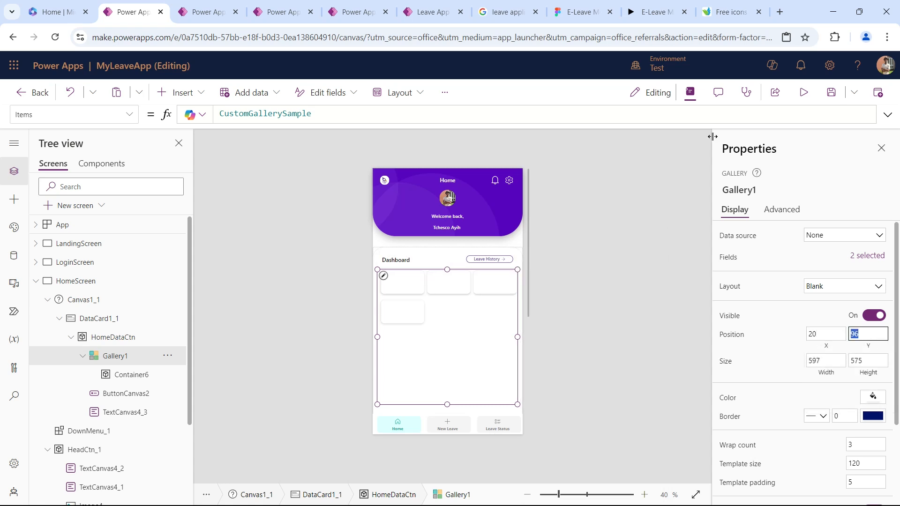
click(803, 93)
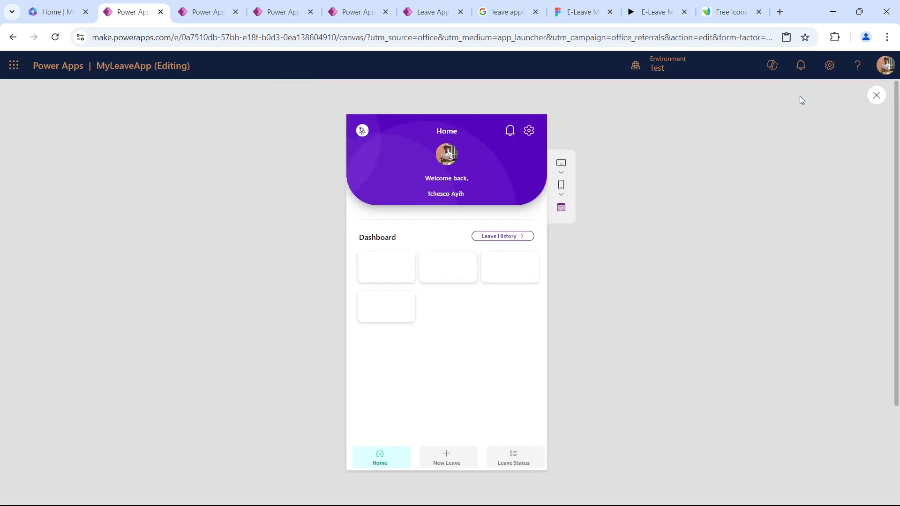
key(Escape)
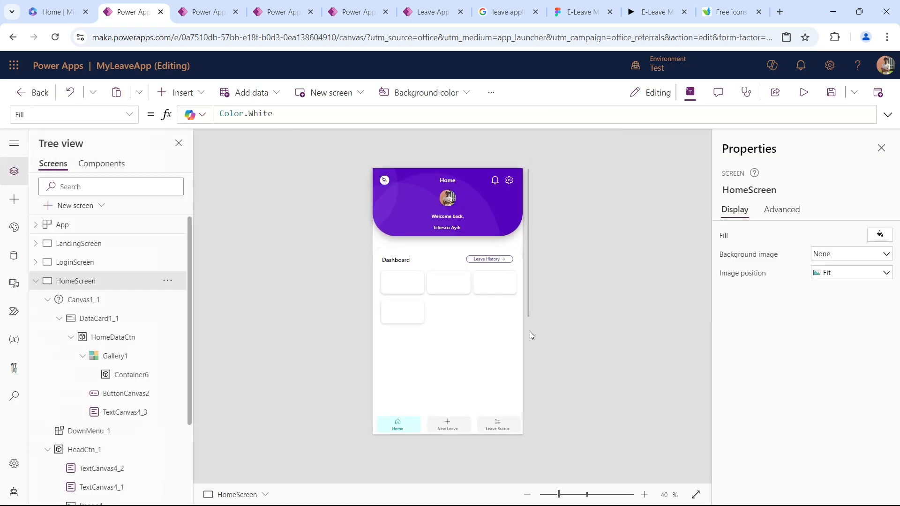
Set the gallery's X position to 16 and preview the app.
click(115, 356)
drag(832, 336, 644, 317)
text(16)
key(Tab)
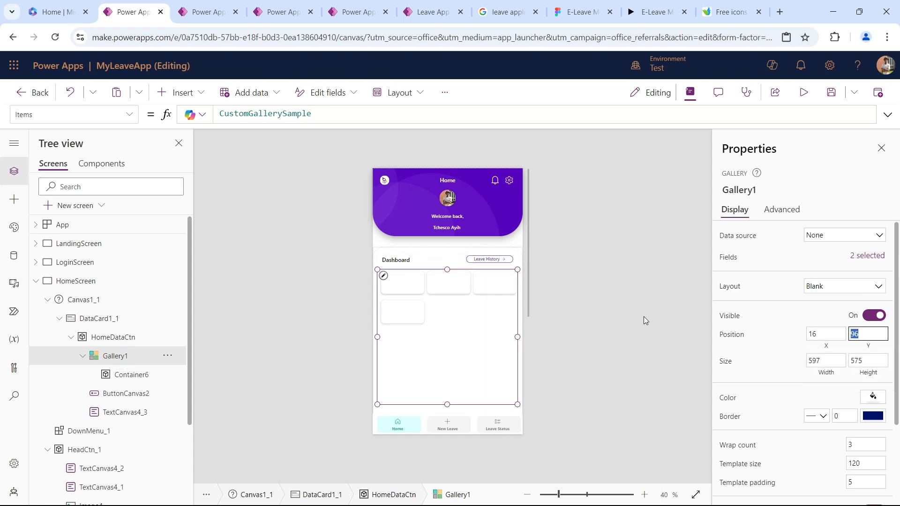
click(803, 93)
key(Escape)
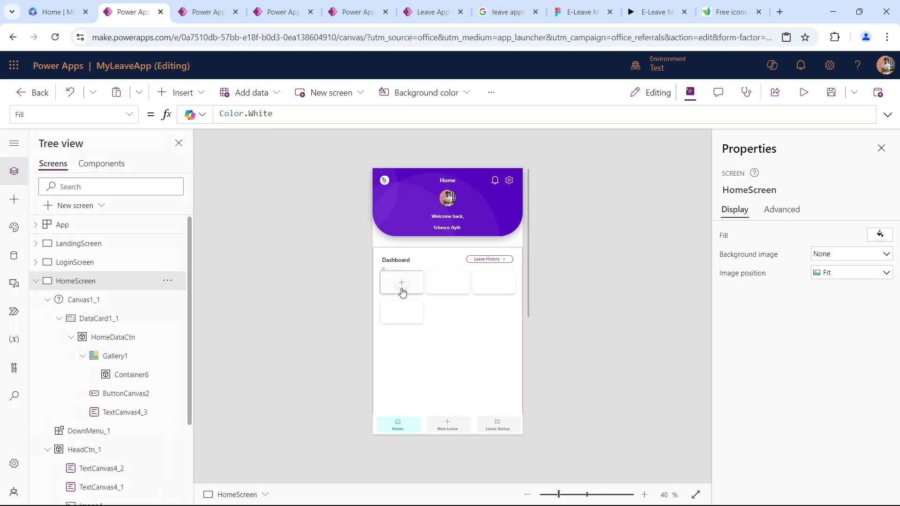
Rename the gallery as LeaveBalGal and shorten it to a height of about 262 so it ends below the cards.
click(446, 319)
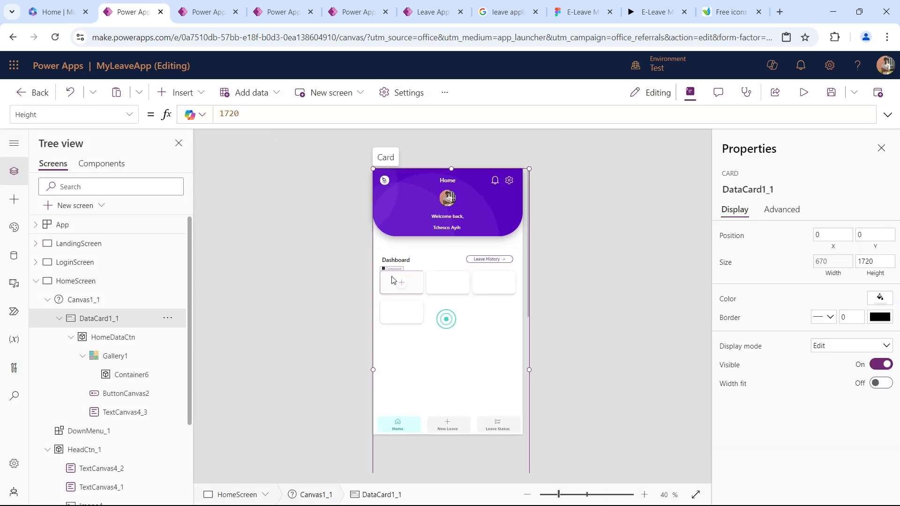
click(114, 357)
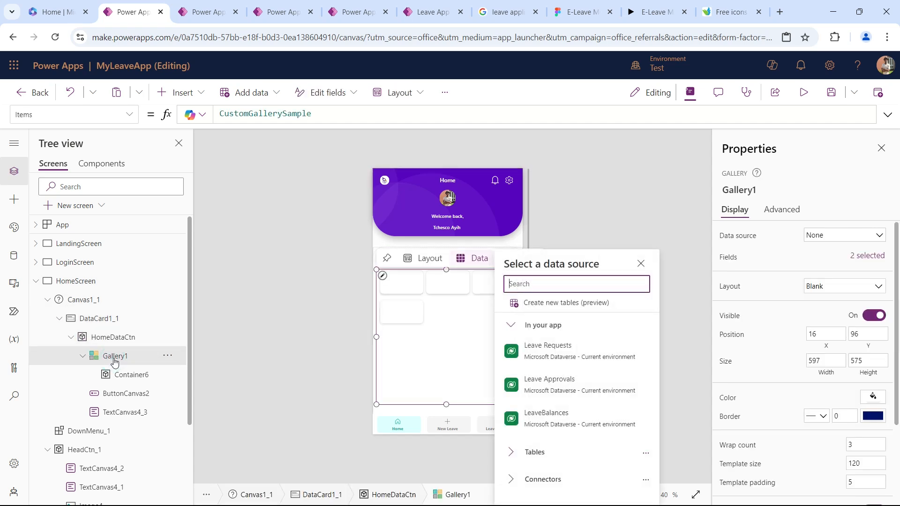
double_click(114, 357)
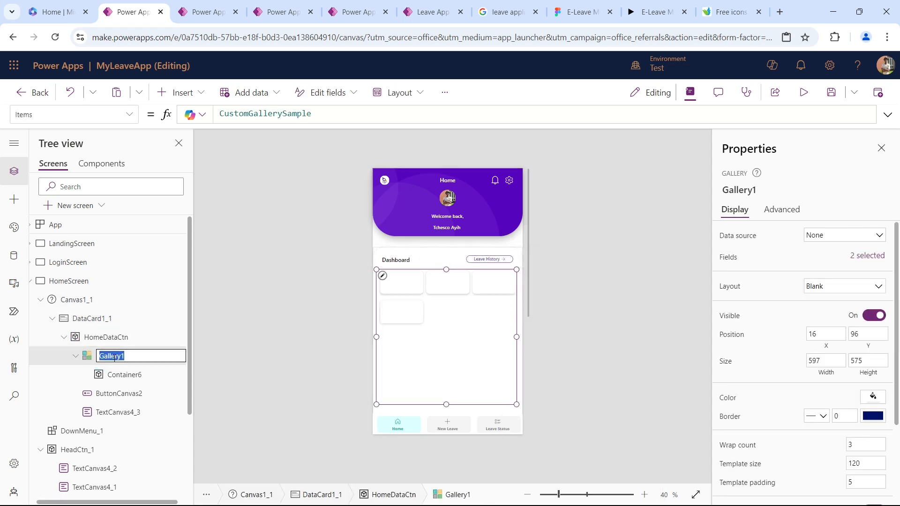
text(LeaveBalGal)
key(Return)
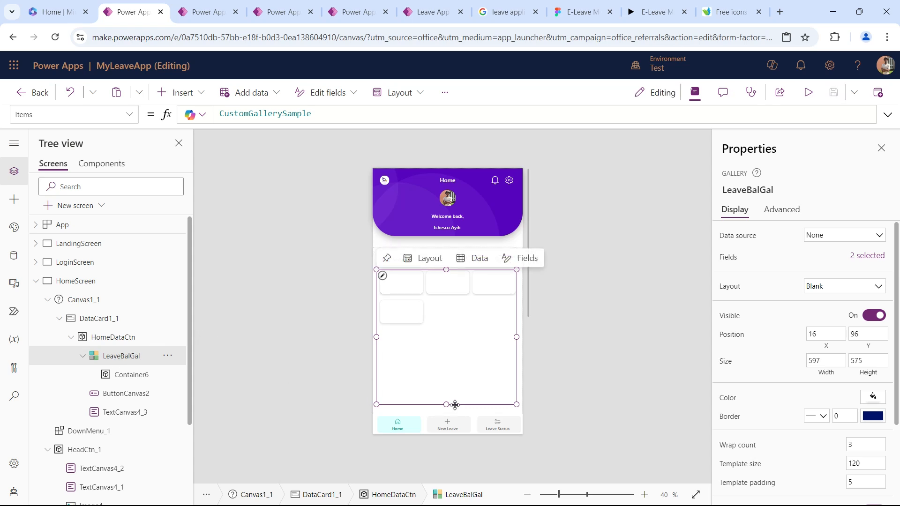
drag(447, 405, 444, 332)
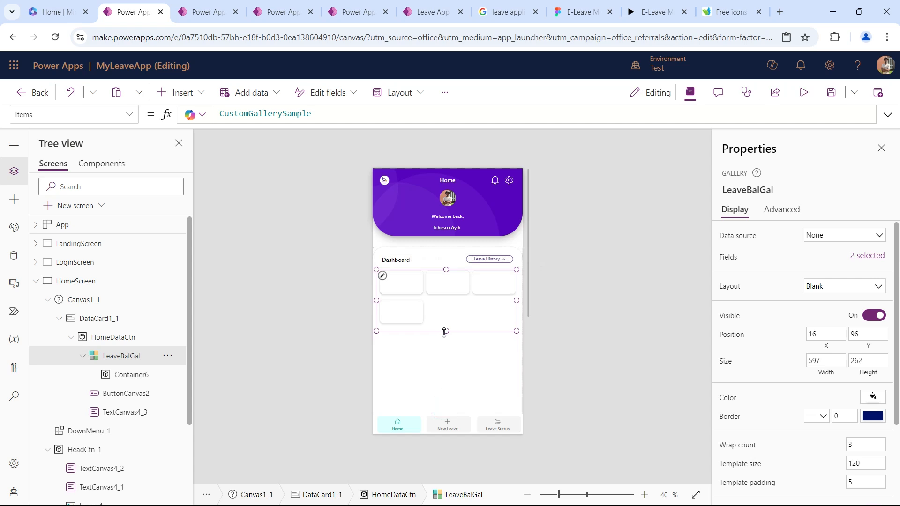
Clear CustomGallerySample from the LeaveBalGal gallery's Items formula and run the app's OnStart formula.
double_click(312, 114)
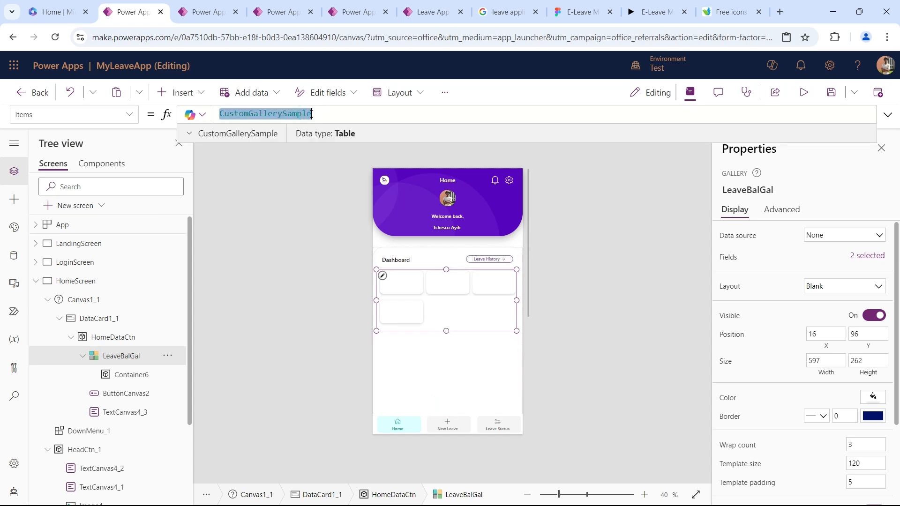
text(1eaveba)
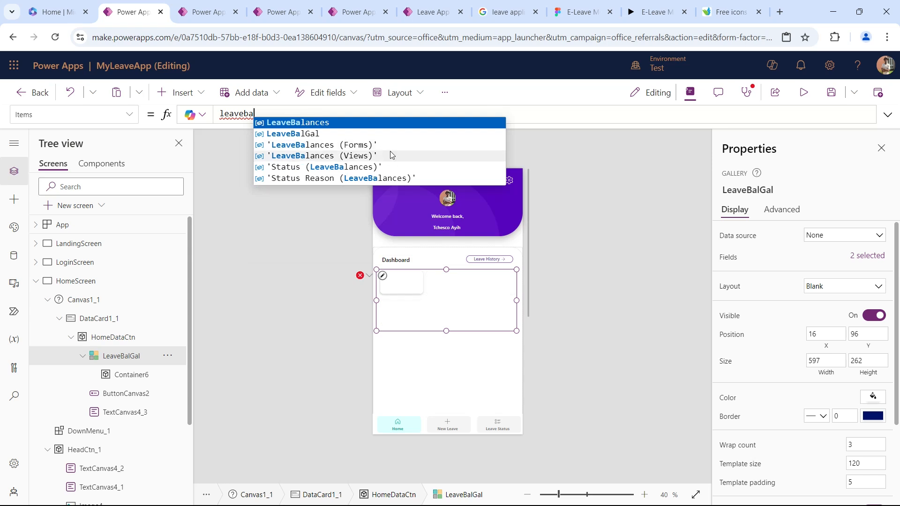
key(ctrl+a)
key(BackSpace)
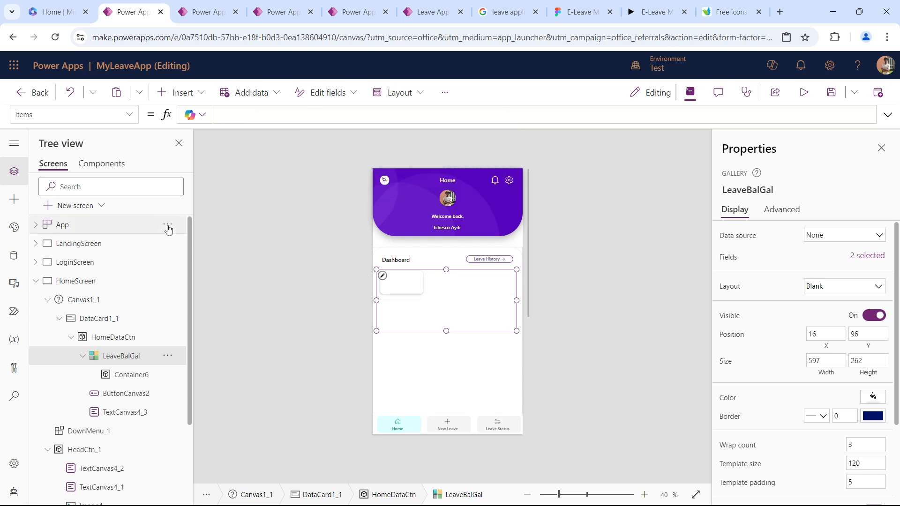
click(167, 225)
click(196, 307)
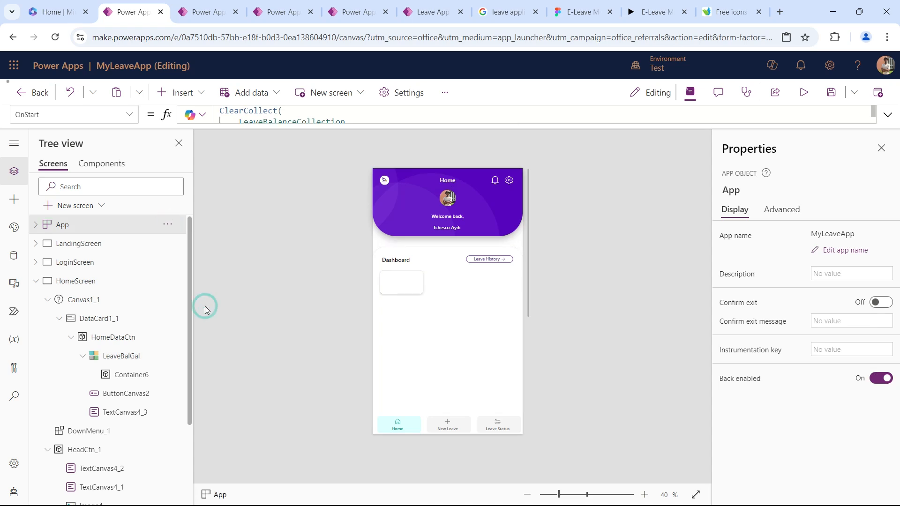
click(446, 323)
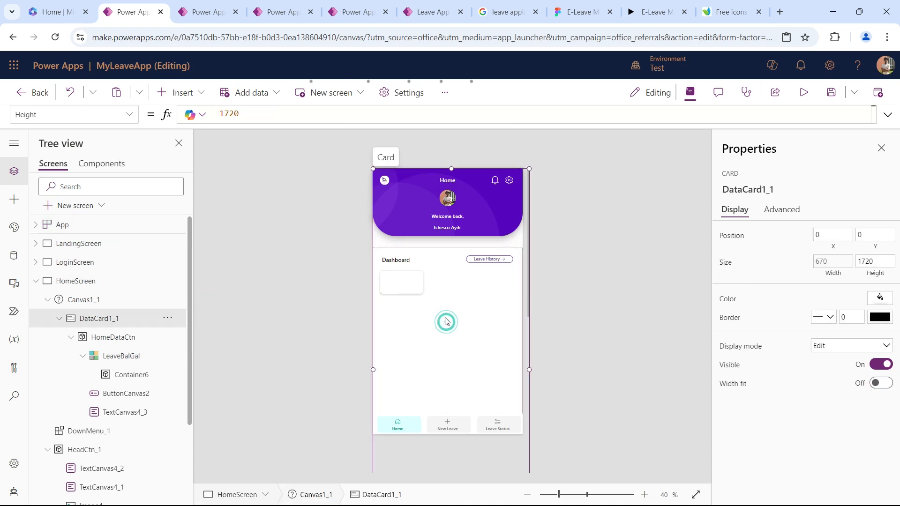
click(118, 356)
click(277, 113)
text(leav)
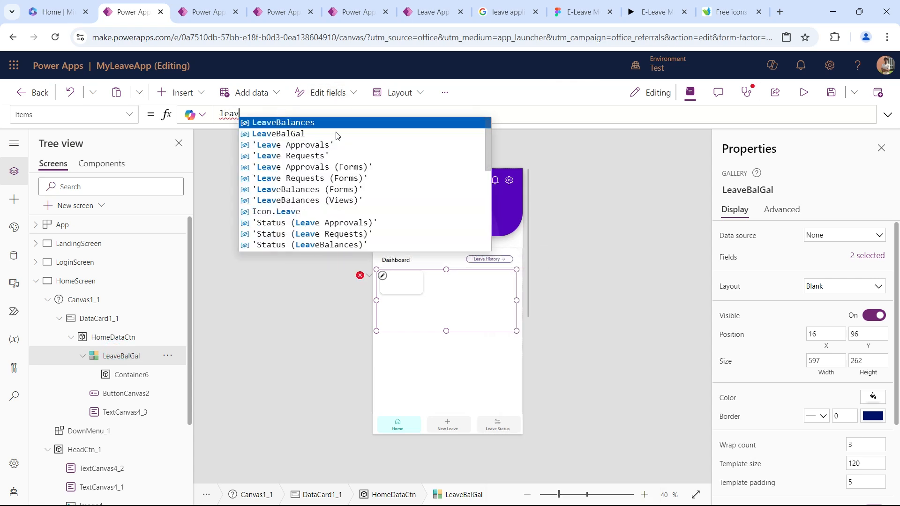
scroll(355, 188, down, 3)
scroll(355, 188, down, 4)
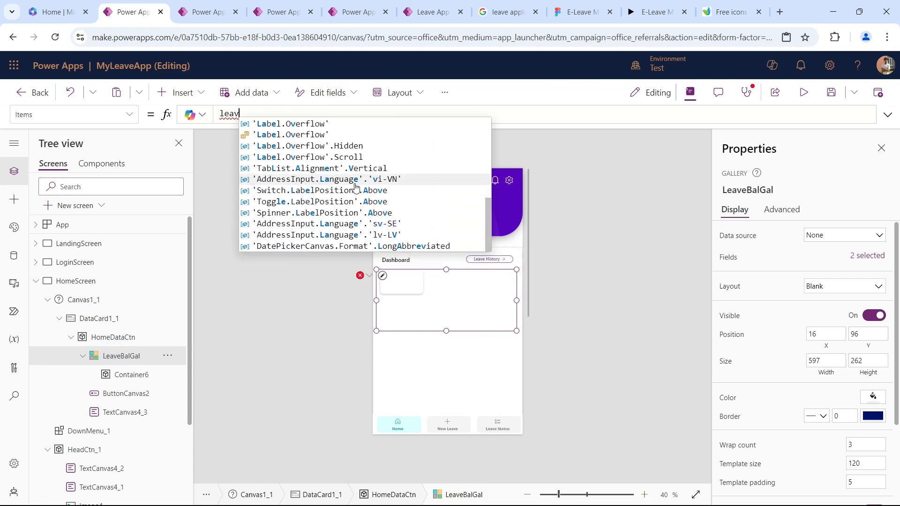
scroll(357, 189, up, 8)
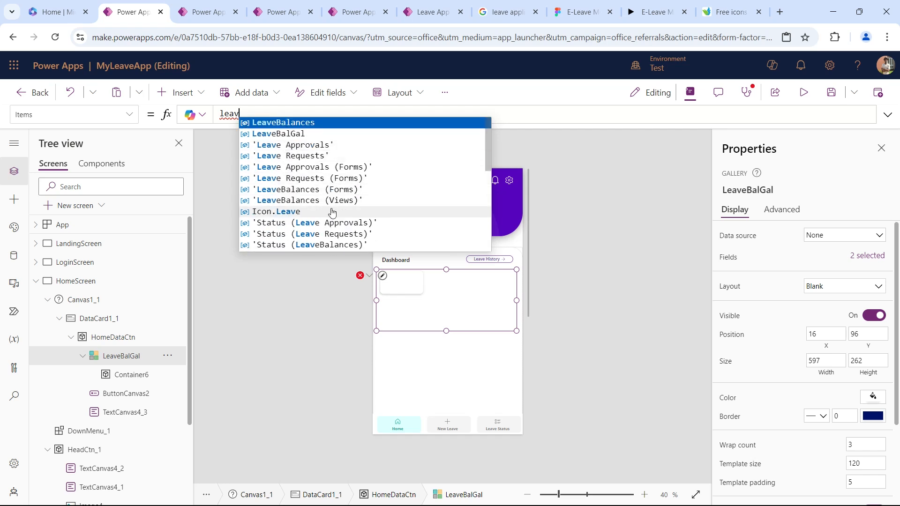
Copy the collection name LeaveBalanceCollection from the app's OnStart formula and set it as LeaveBalGal's Items.
click(104, 225)
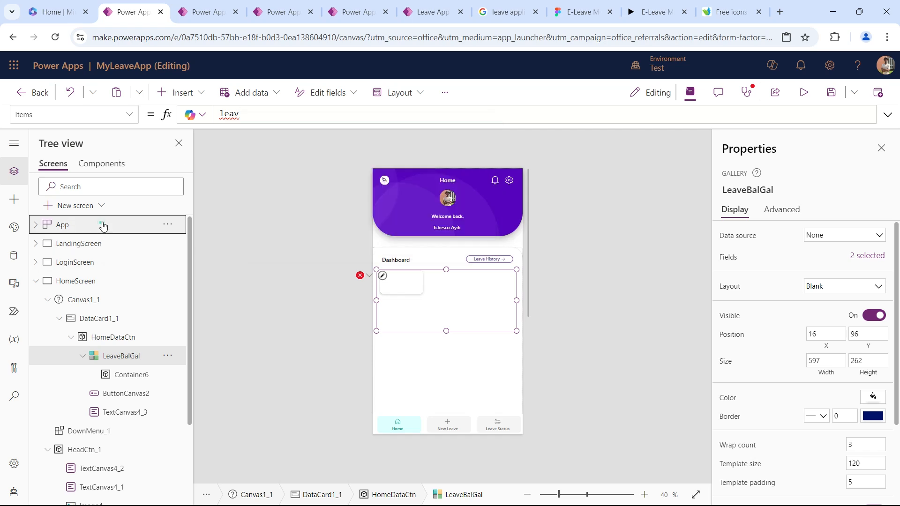
double_click(272, 120)
key(ctrl+c)
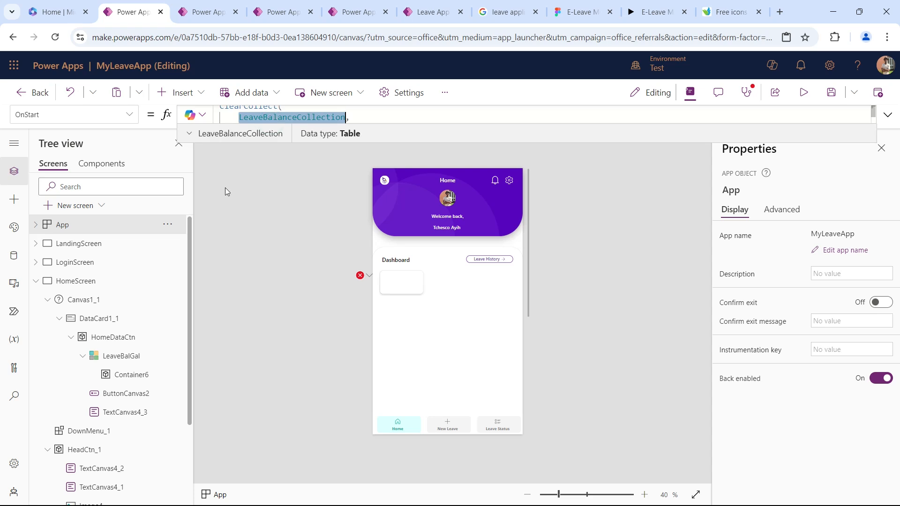
click(121, 356)
click(285, 116)
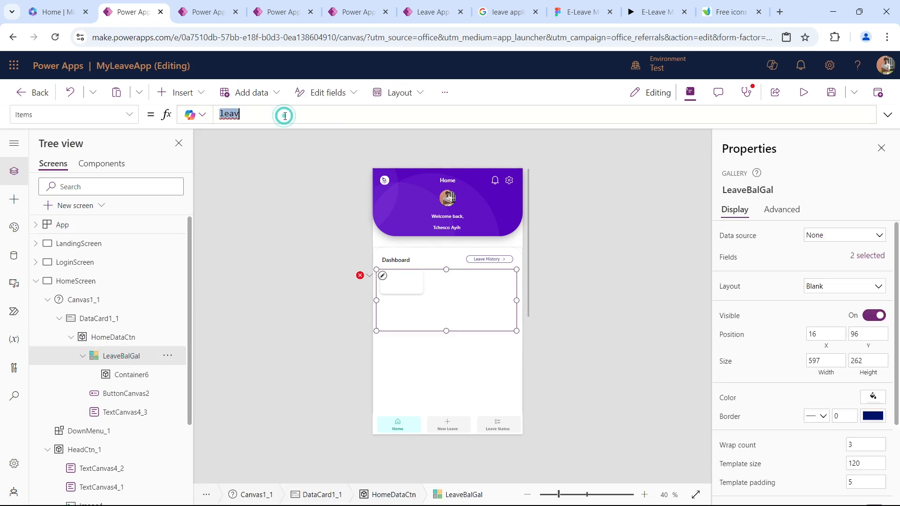
key(ctrl+v)
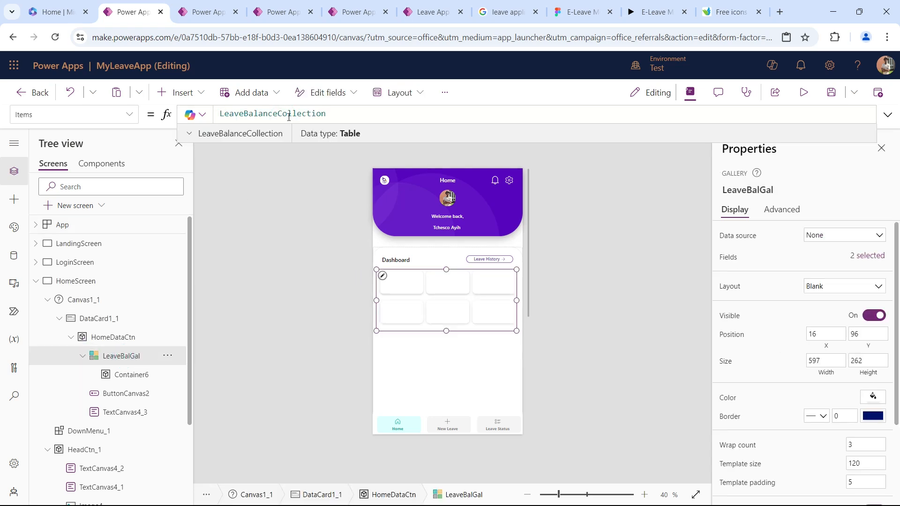
Insert an image into the LeaveBalGal card template and set its width and height to 25.
click(382, 279)
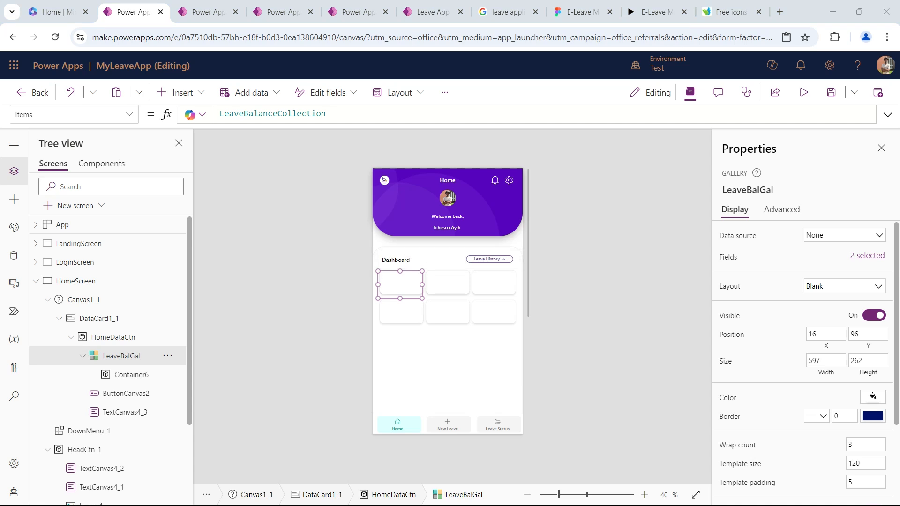
click(180, 92)
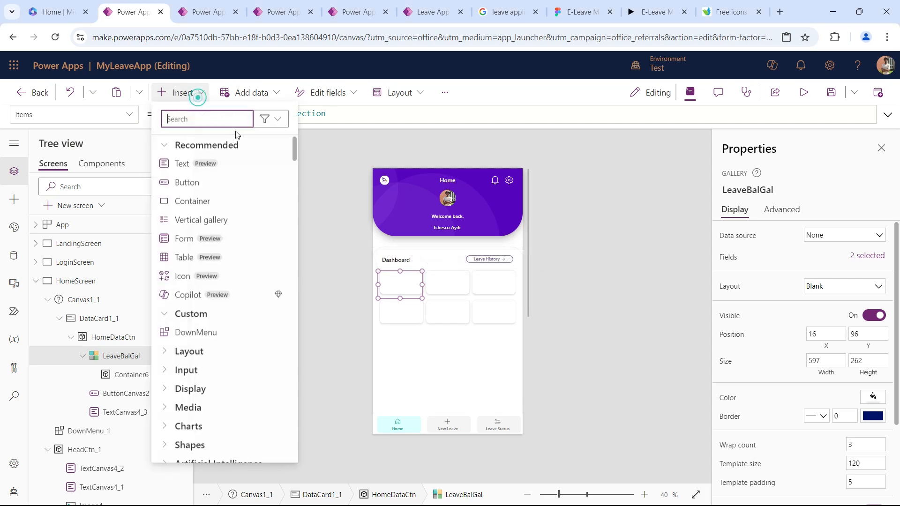
text(image)
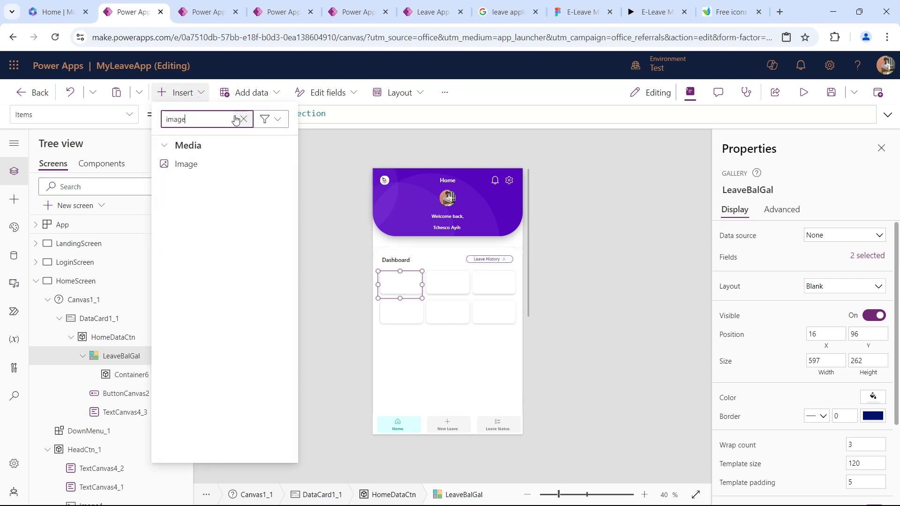
click(231, 163)
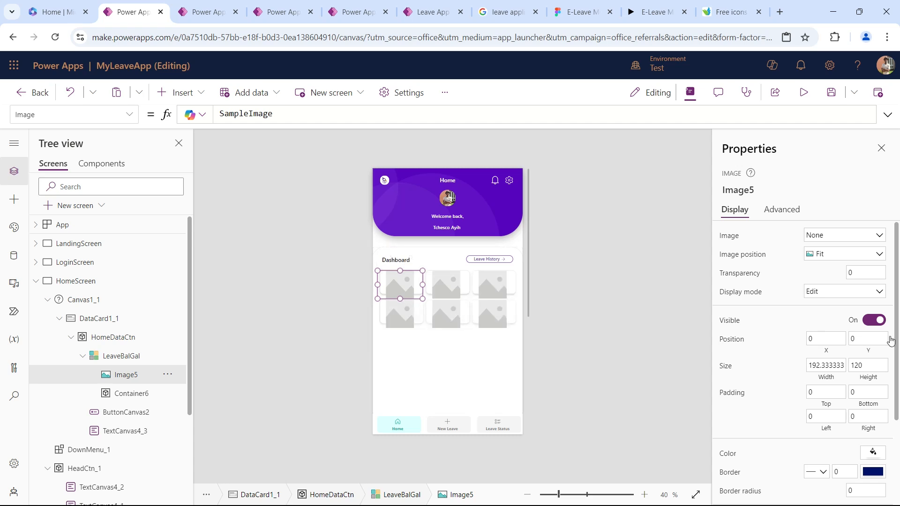
click(821, 365)
text(25)
key(Tab)
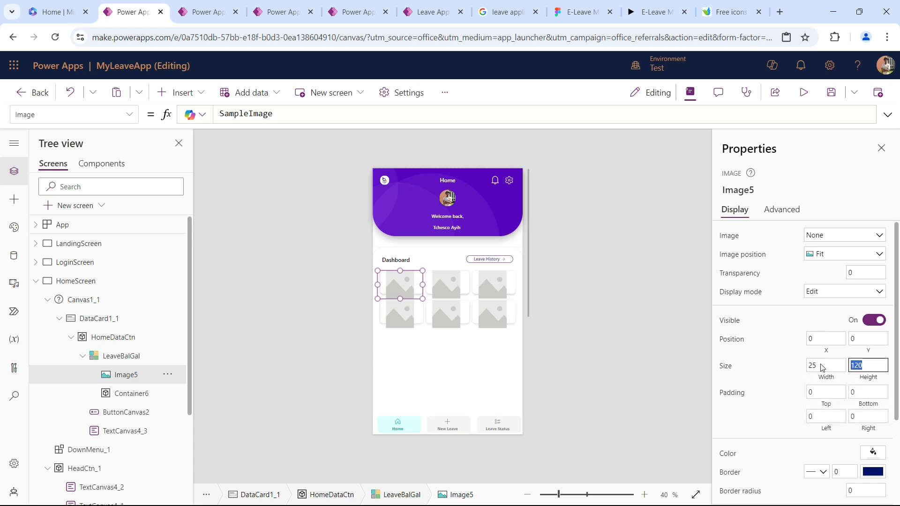
text(25)
key(Tab)
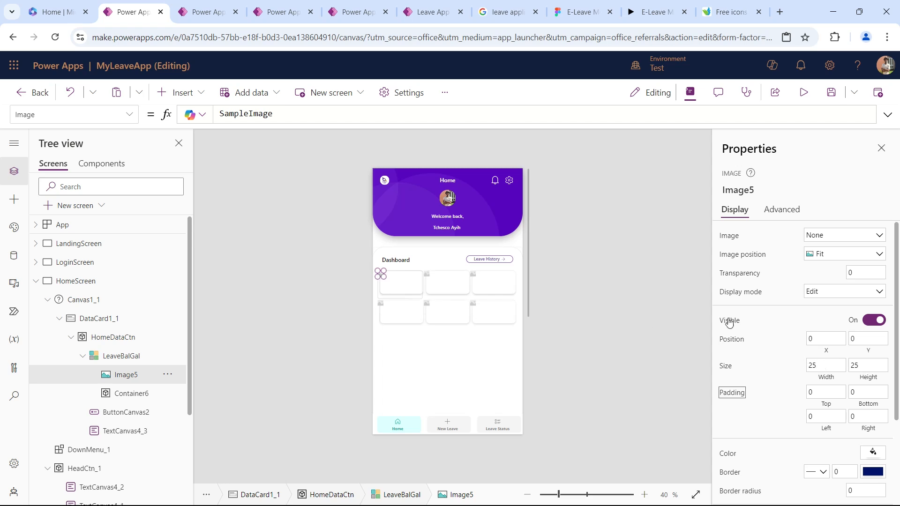
Position the card's image at X 20 and Y 16.
drag(822, 338, 760, 338)
text(20)
key(Tab)
text(16)
key(Tab)
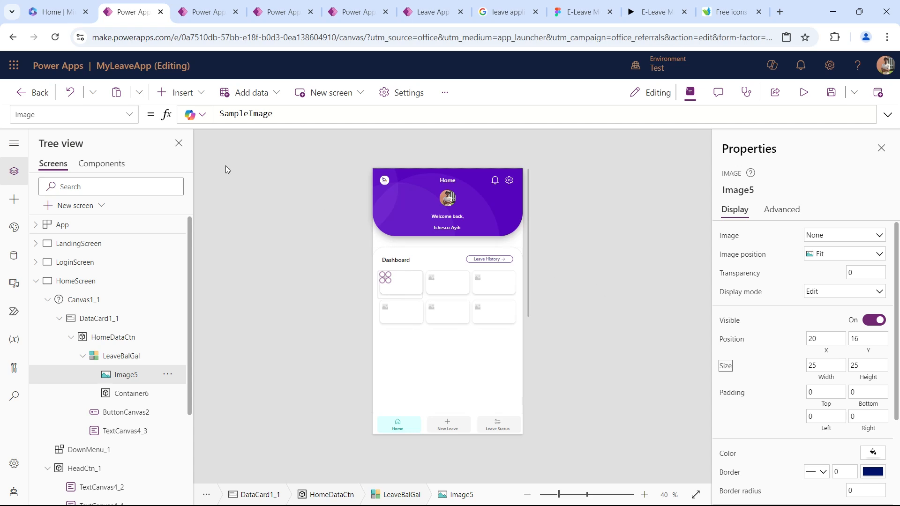
Set the image's source formula to ThisItem.Icon so each card shows its own leave icon.
double_click(283, 117)
text(This)
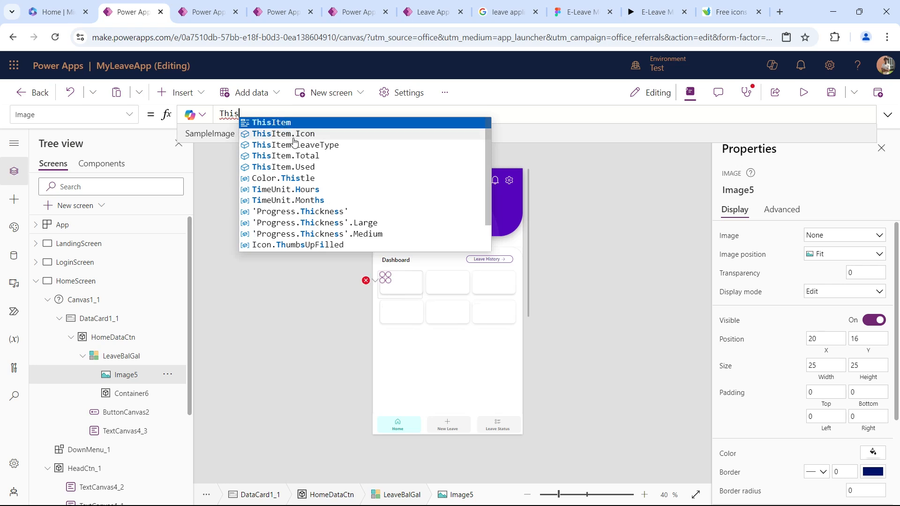
click(293, 136)
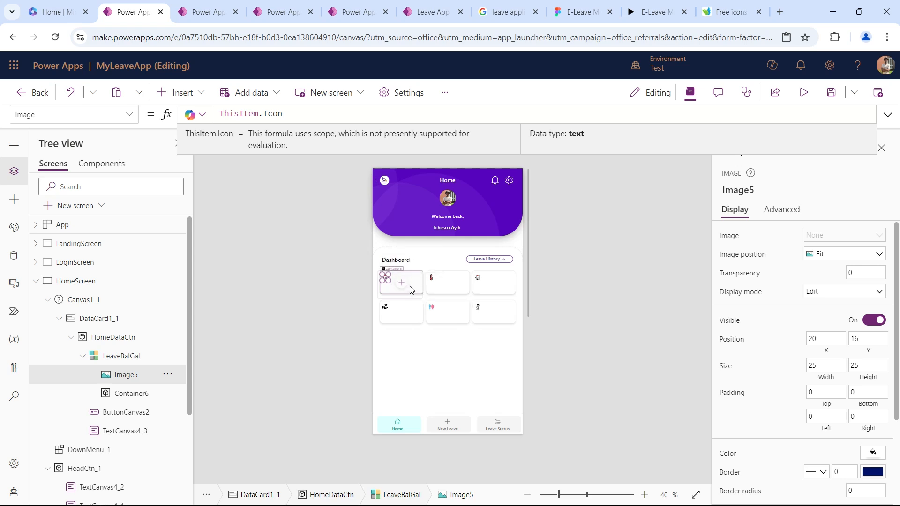
Insert a text control into the card template at about X 65, Y 34, and set its text to ThisItem.Used.
click(162, 92)
click(230, 162)
drag(406, 283, 407, 284)
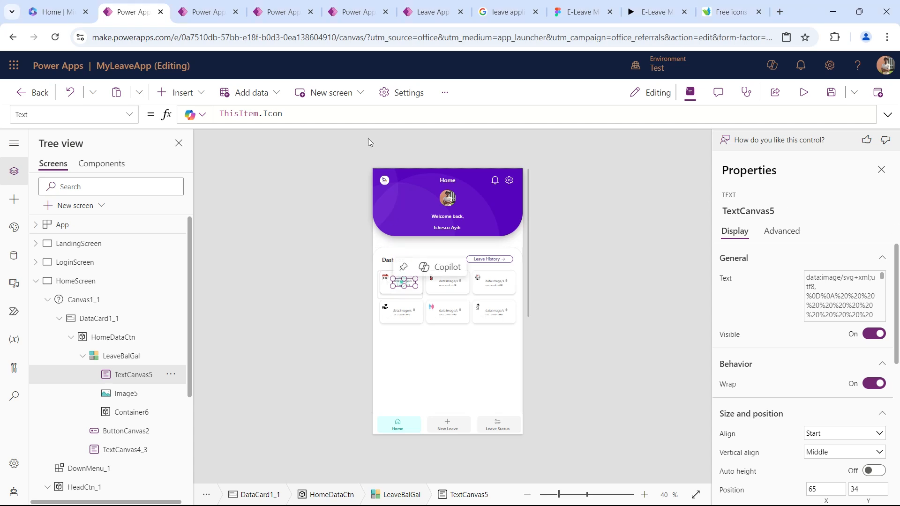
click(333, 114)
key(BackSpace)
key(BackSpace)
key(BackSpace)
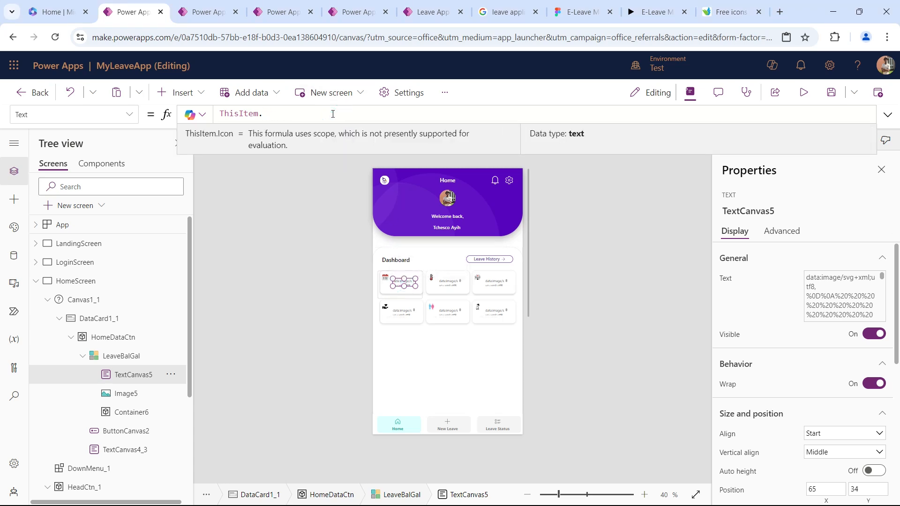
text(Used)
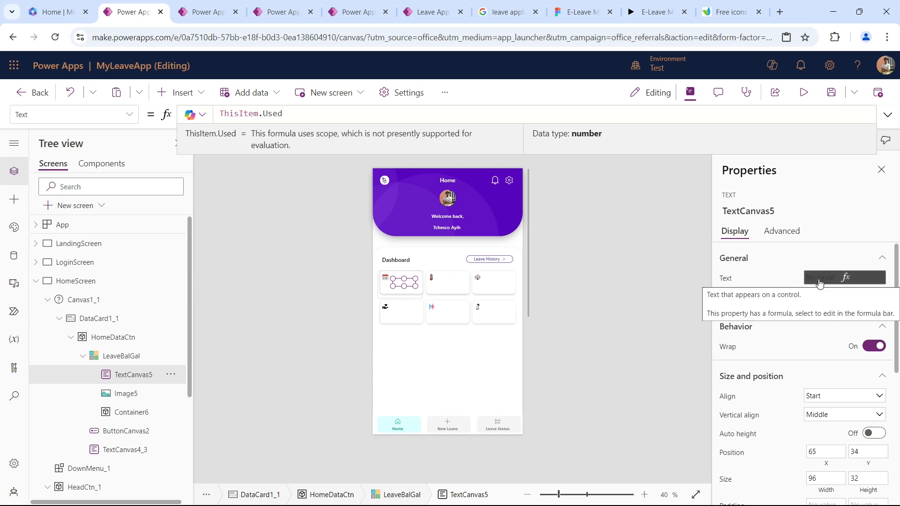
Center-align the card's text horizontally and set its font size to 30.
click(814, 397)
click(824, 439)
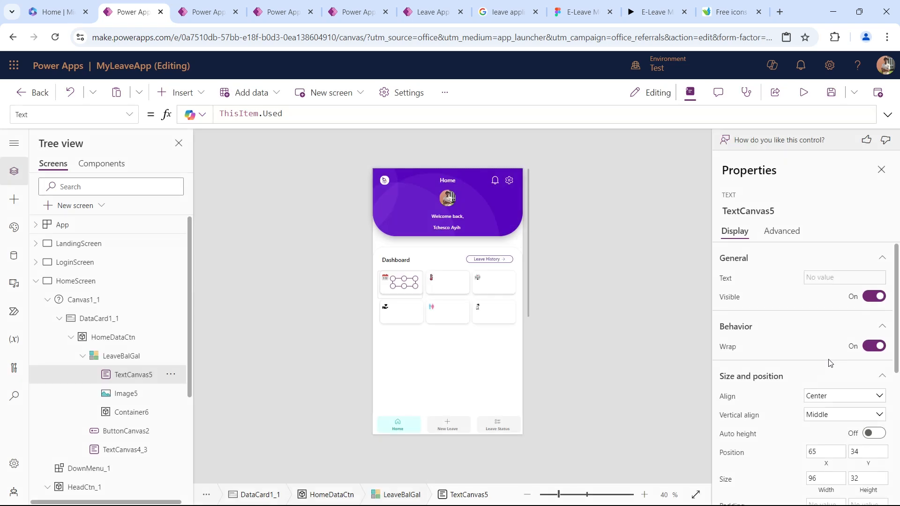
scroll(811, 354, down, 4)
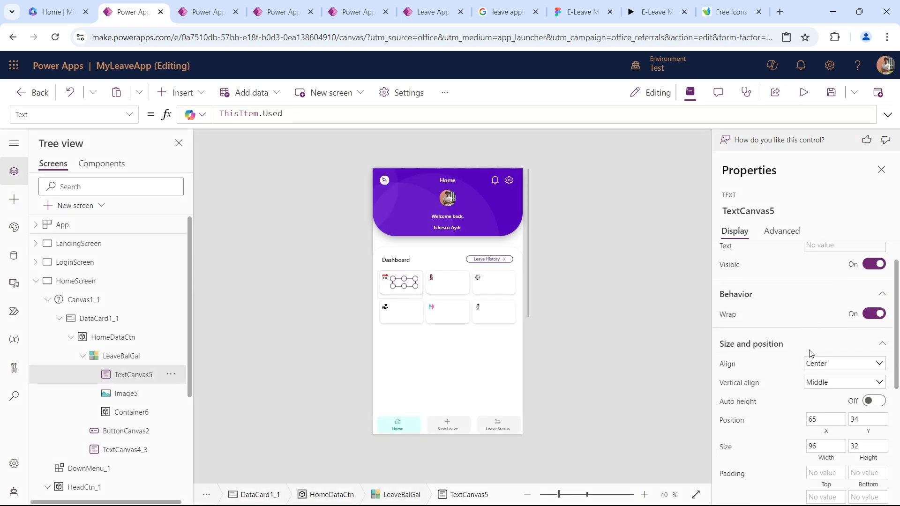
double_click(851, 429)
text(30)
key(Tab)
Use the Segoe UI font for the card's text and color it black.
click(851, 411)
click(844, 389)
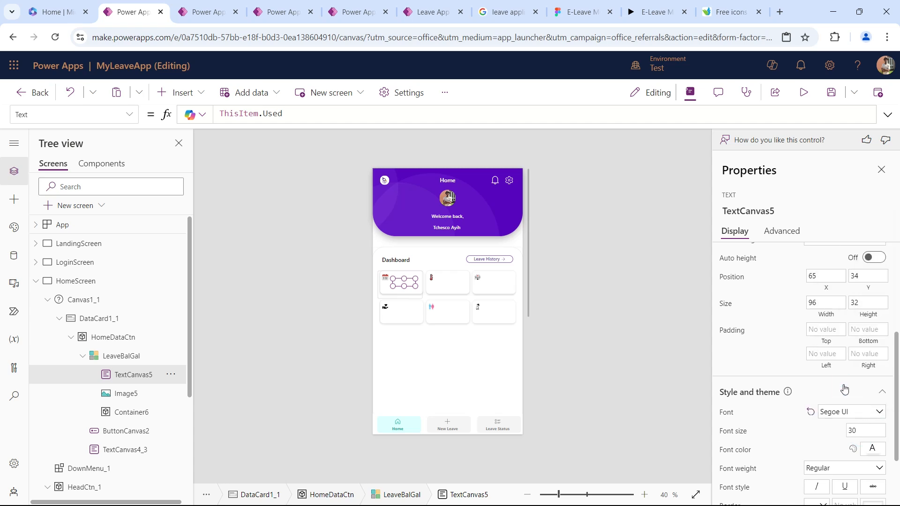
click(872, 449)
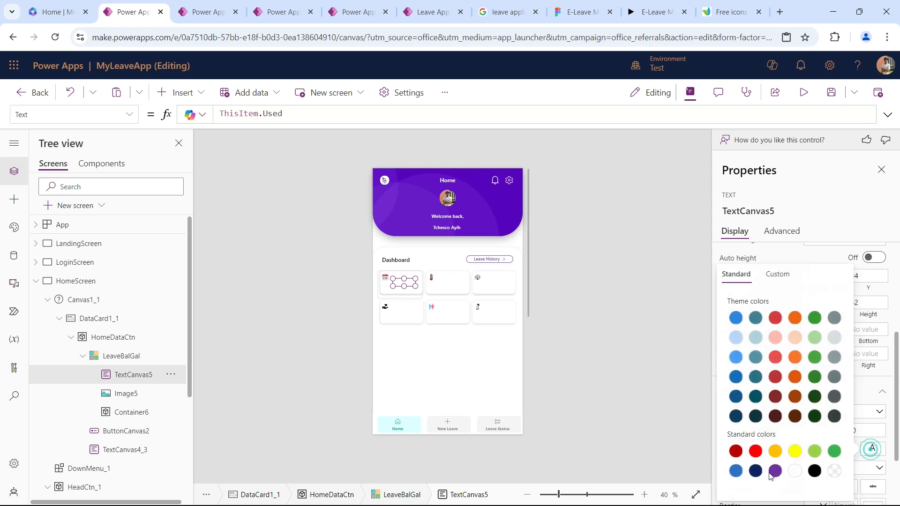
click(822, 473)
click(870, 425)
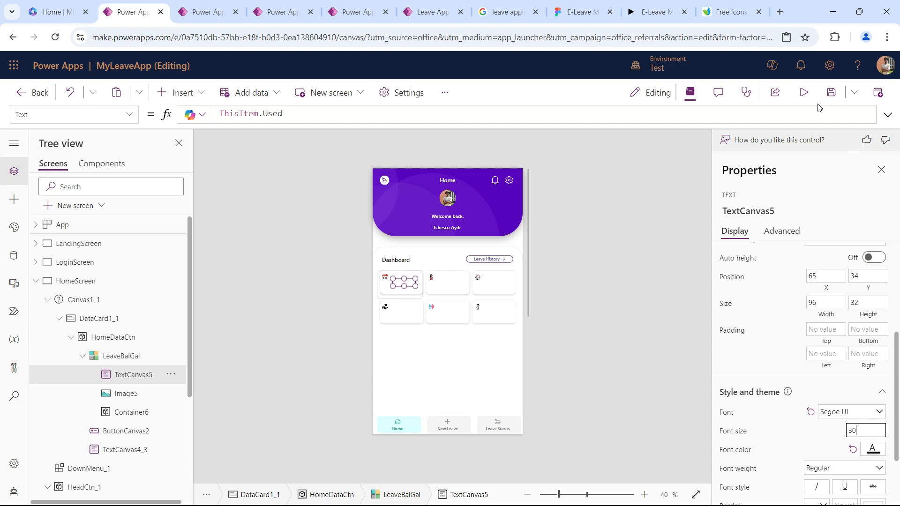
Preview the leave cards in the running app, then run the app's OnStart formula again.
click(804, 93)
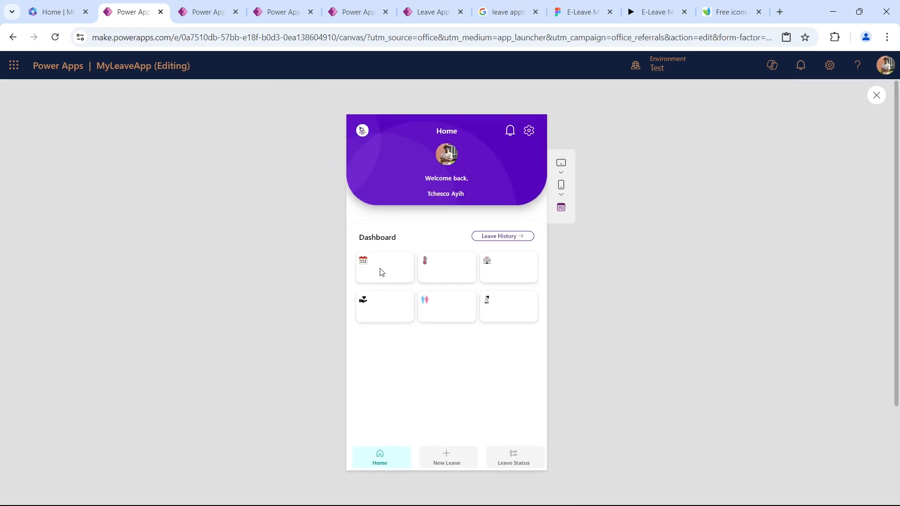
key(Escape)
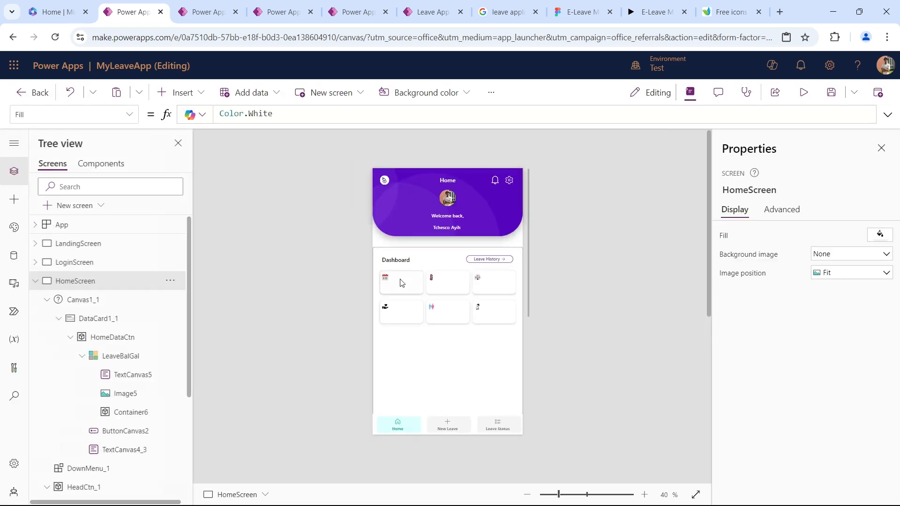
click(142, 378)
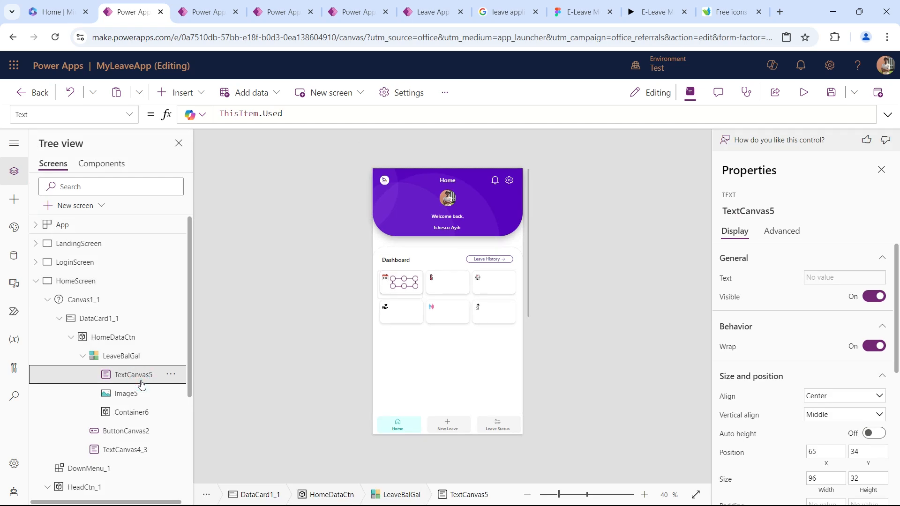
click(170, 225)
click(188, 305)
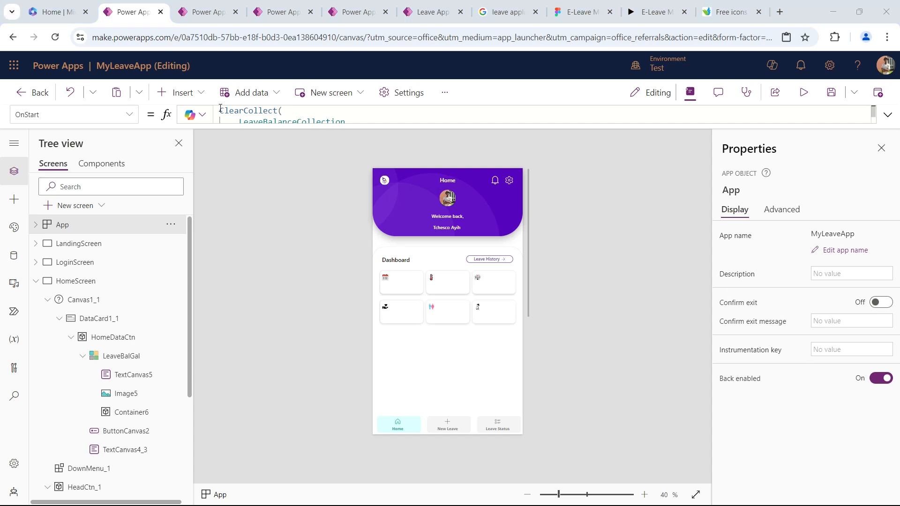
Insert another text control into the LeaveBalGal card template and place it at about X 10, Y 80.
click(447, 335)
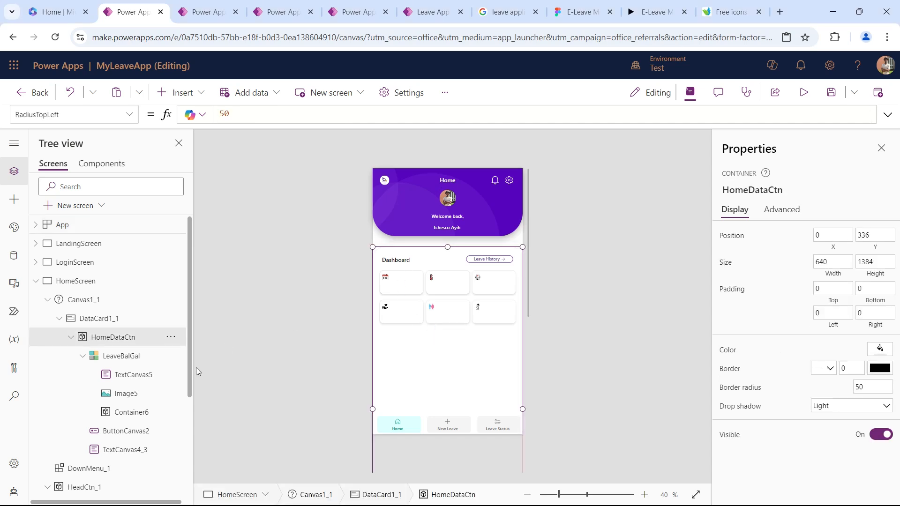
click(136, 357)
click(384, 280)
click(180, 92)
click(263, 173)
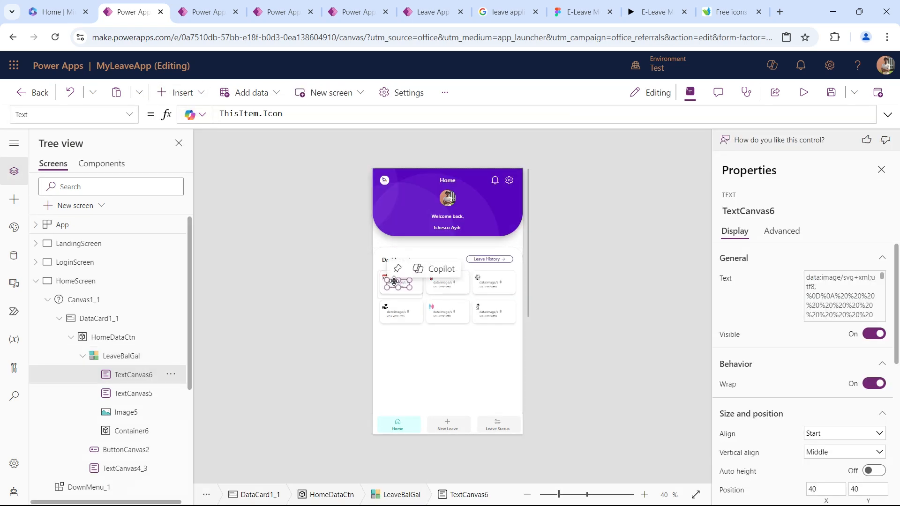
drag(394, 282, 387, 293)
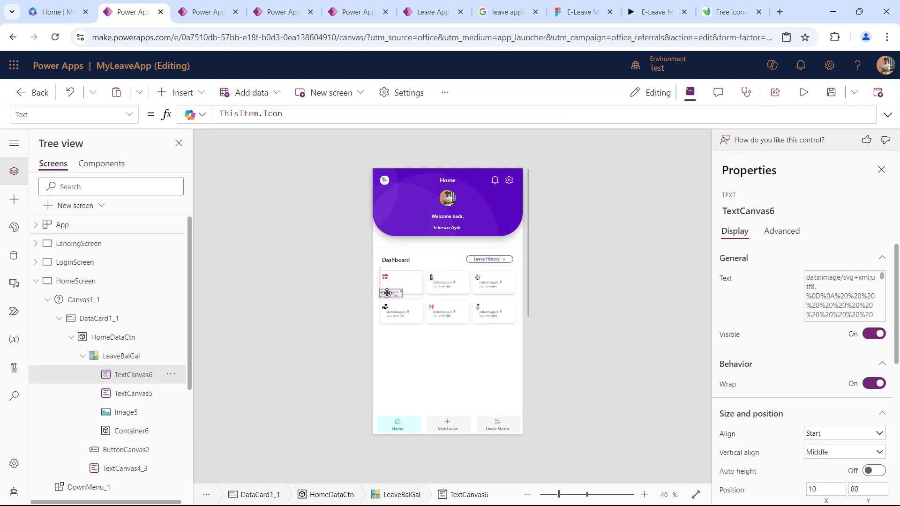
Set the new card text's formula to ThisItem.LeaveType.
click(287, 116)
double_click(282, 115)
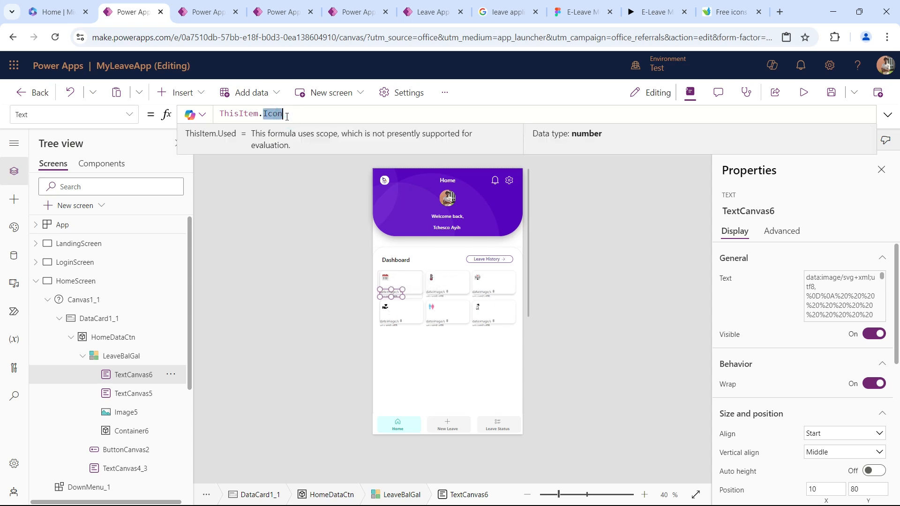
key(BackSpace)
key(BackSpace)
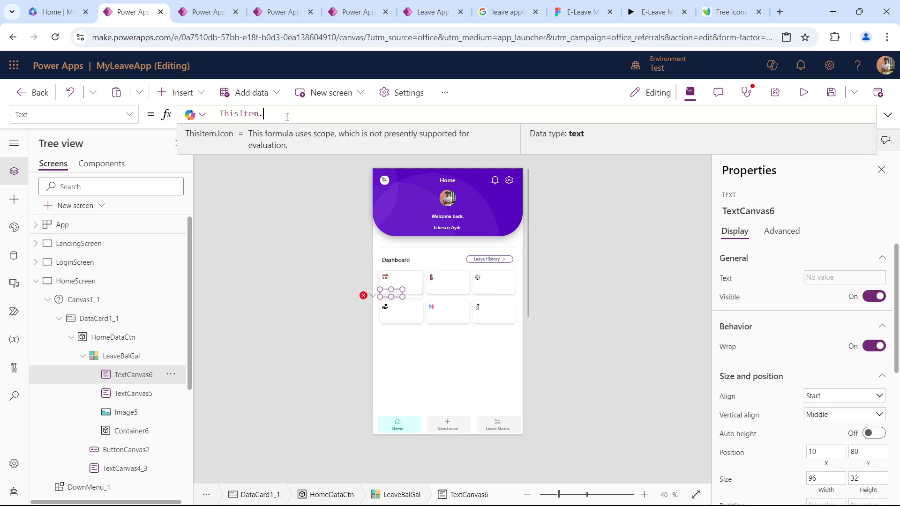
text(.lea)
key(Tab)
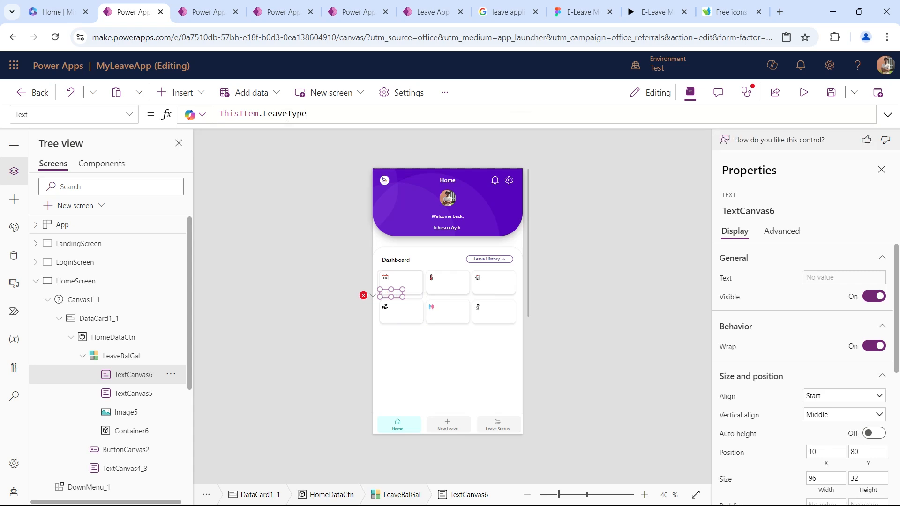
Place the leave type text at about X 10, Y 66, sized about 133 by 34, with a left padding of 10.
drag(395, 293, 411, 295)
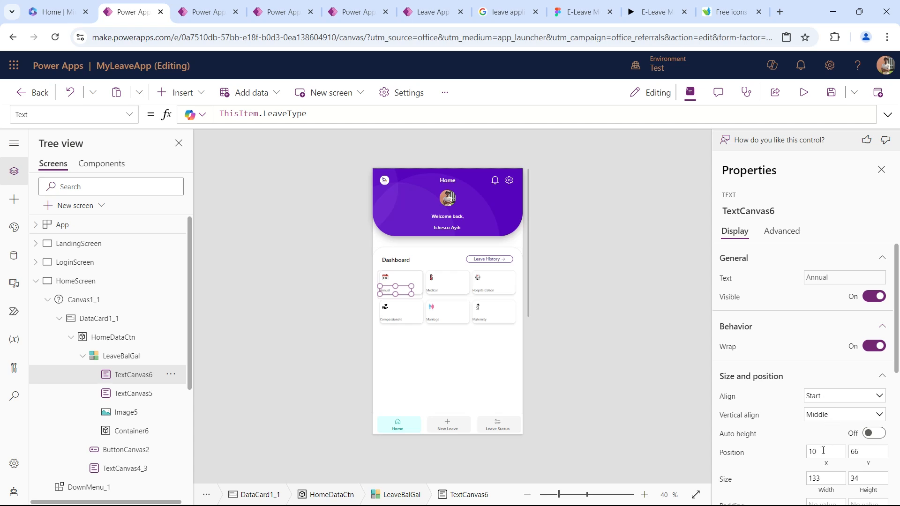
scroll(823, 451, down, 2)
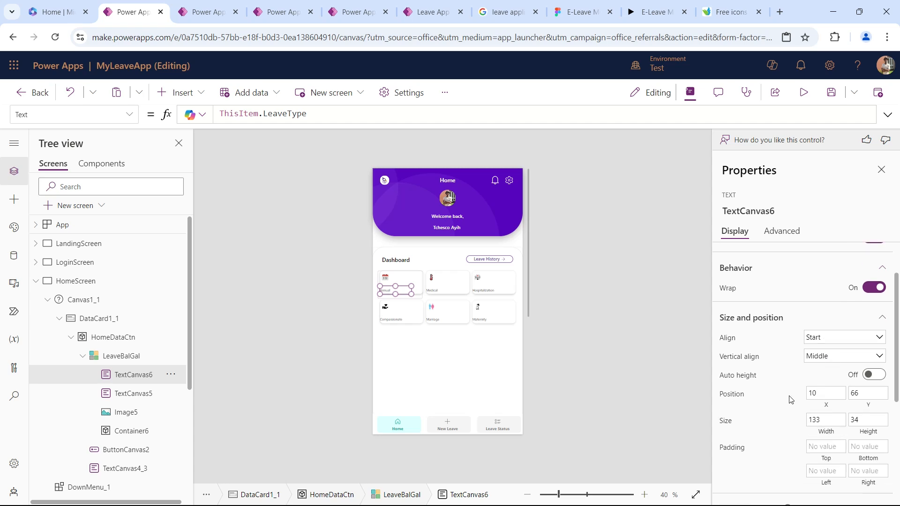
click(821, 467)
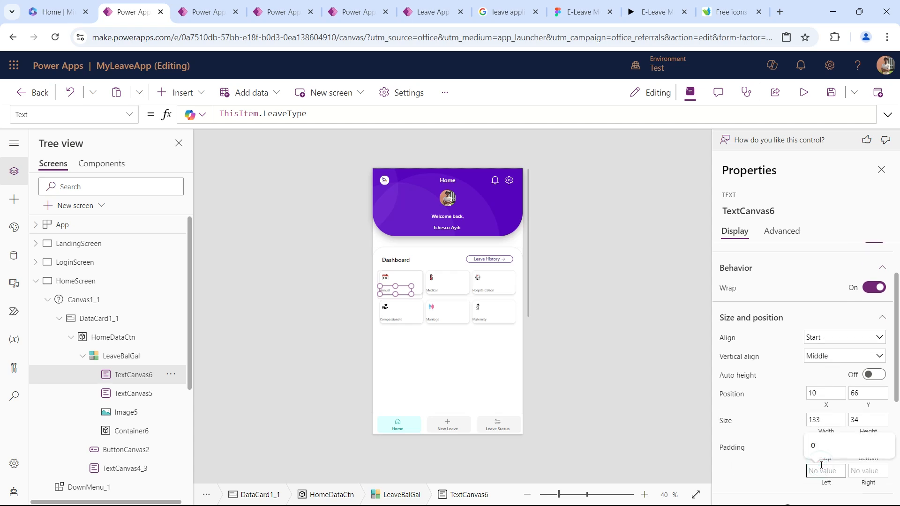
text(10)
key(Tab)
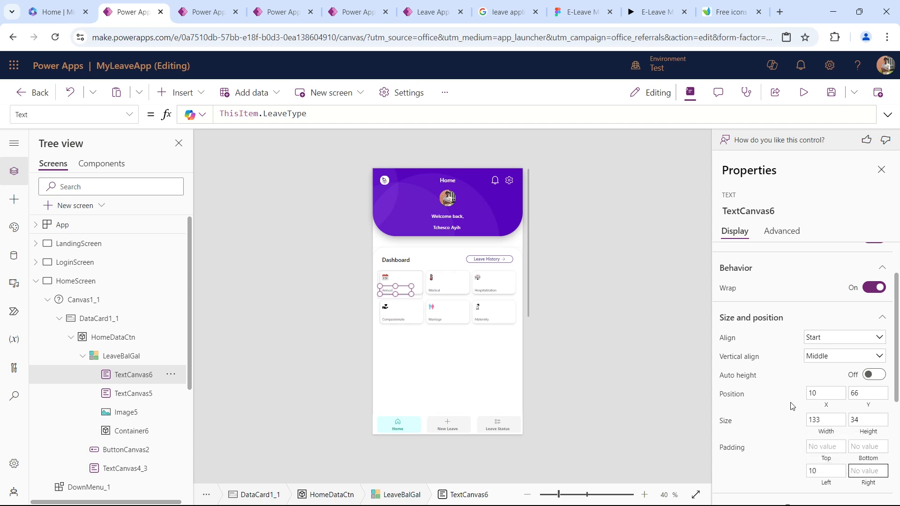
Set the leave type text's font weight to Semibold and its font size to 18.
scroll(796, 387, down, 5)
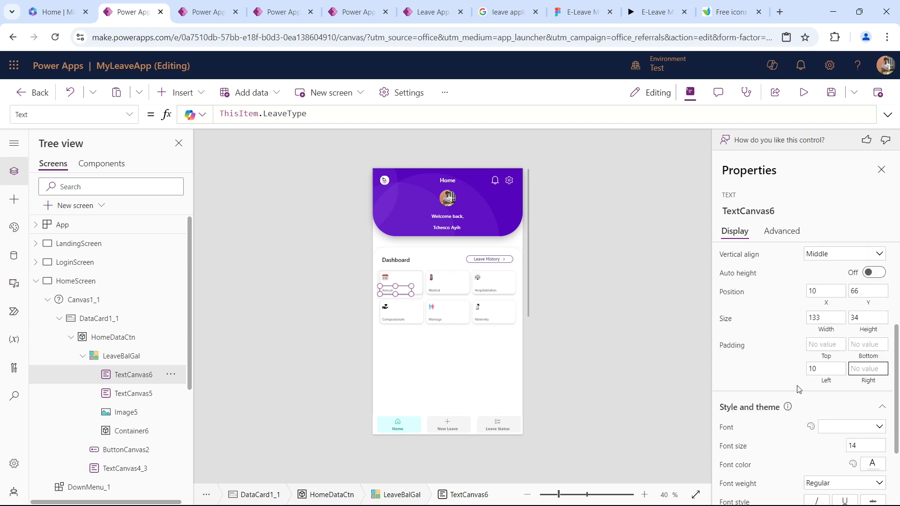
click(848, 382)
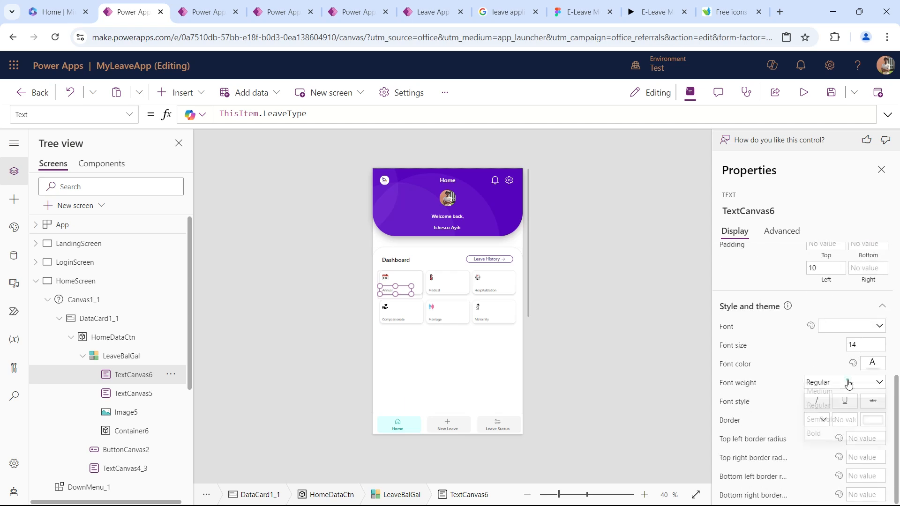
click(835, 423)
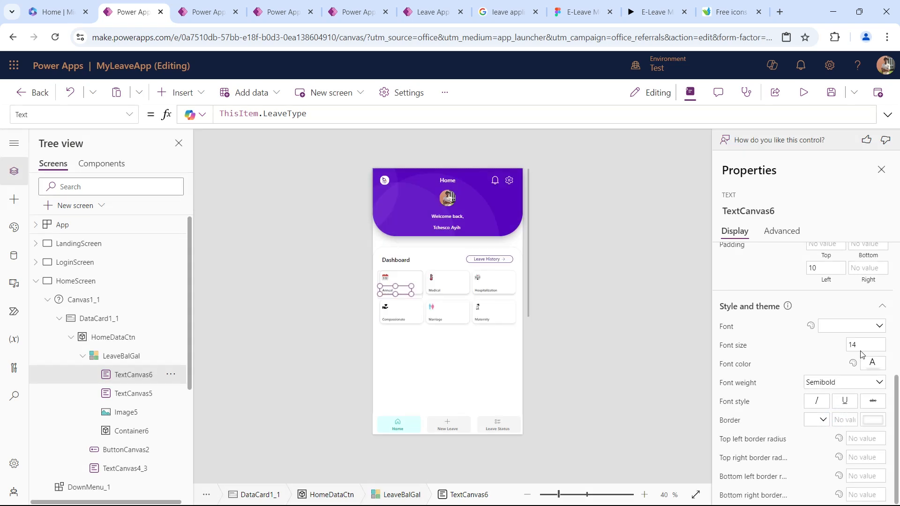
double_click(864, 348)
text(18)
key(Tab)
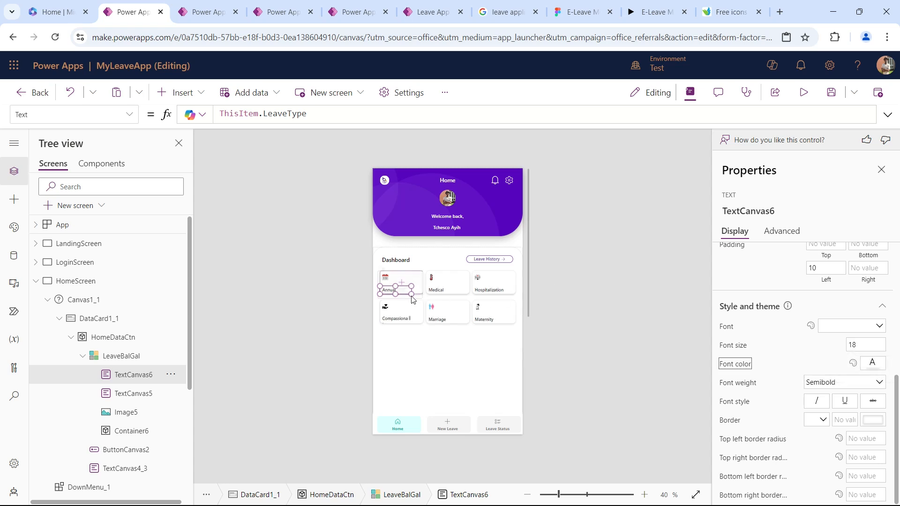
Widen the leave type text in the card template to 150.
click(399, 320)
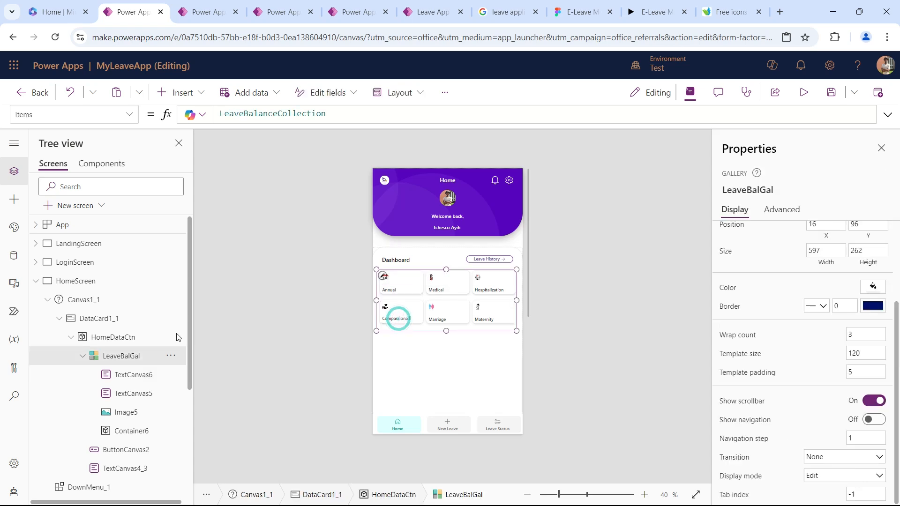
click(141, 377)
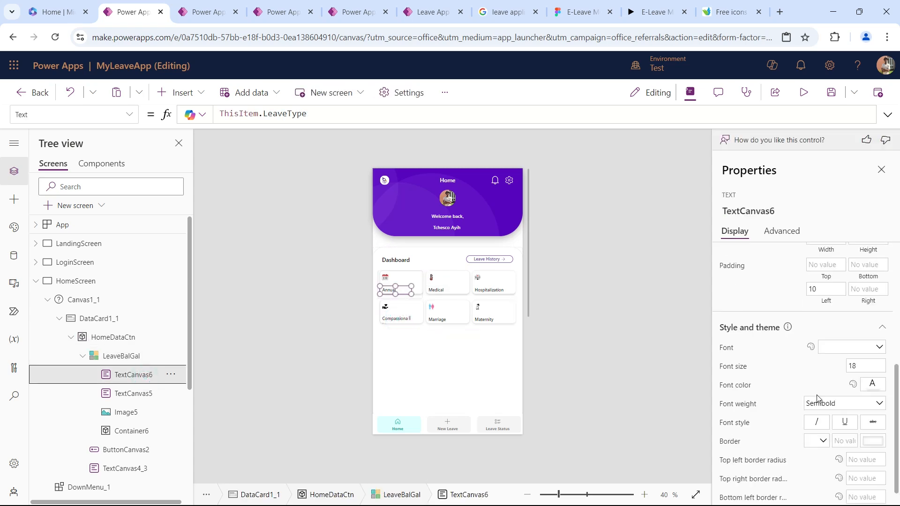
scroll(851, 382, up, 3)
double_click(833, 359)
text(150)
key(Tab)
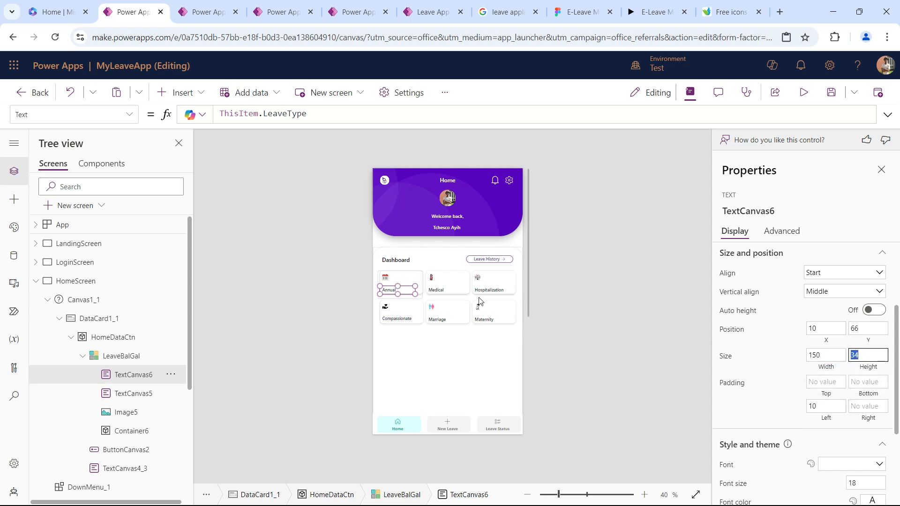
Extend the used-days text up to Y 0 with a height of about 66, keeping its alignment at Center.
click(145, 397)
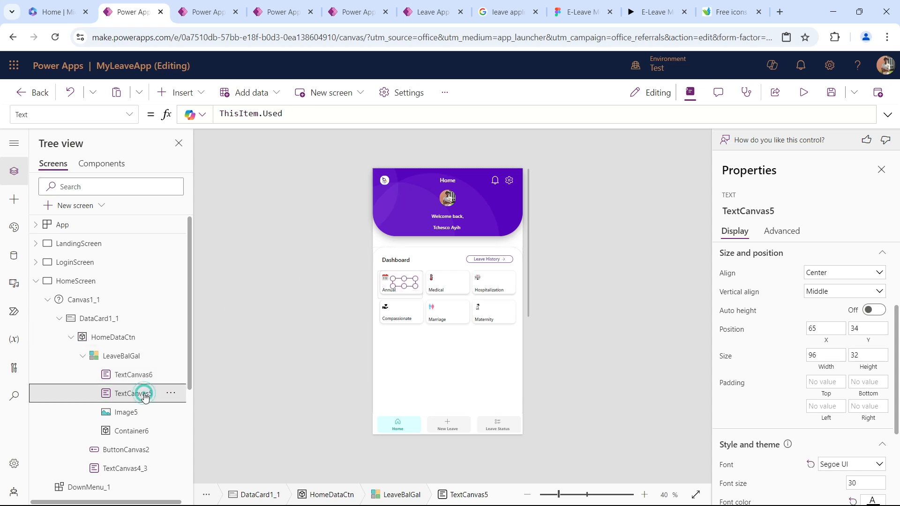
drag(405, 279, 406, 270)
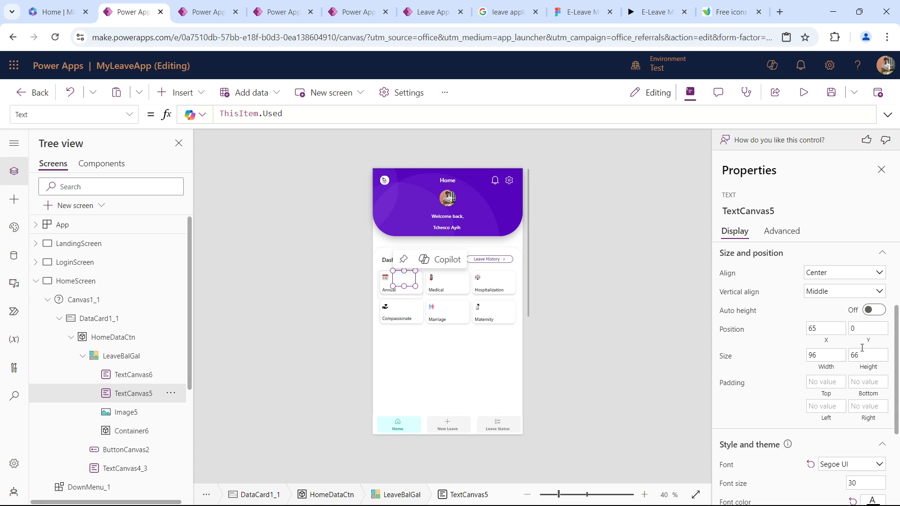
click(825, 277)
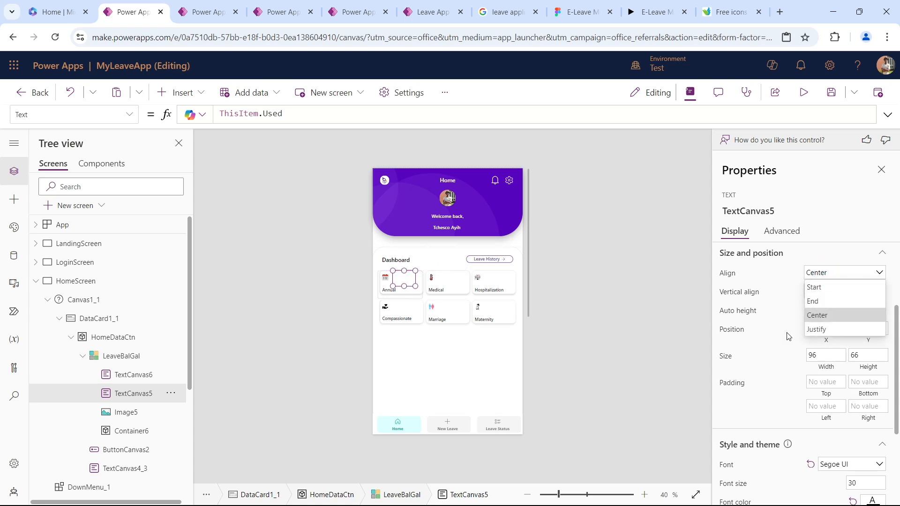
click(832, 315)
scroll(830, 356, down, 3)
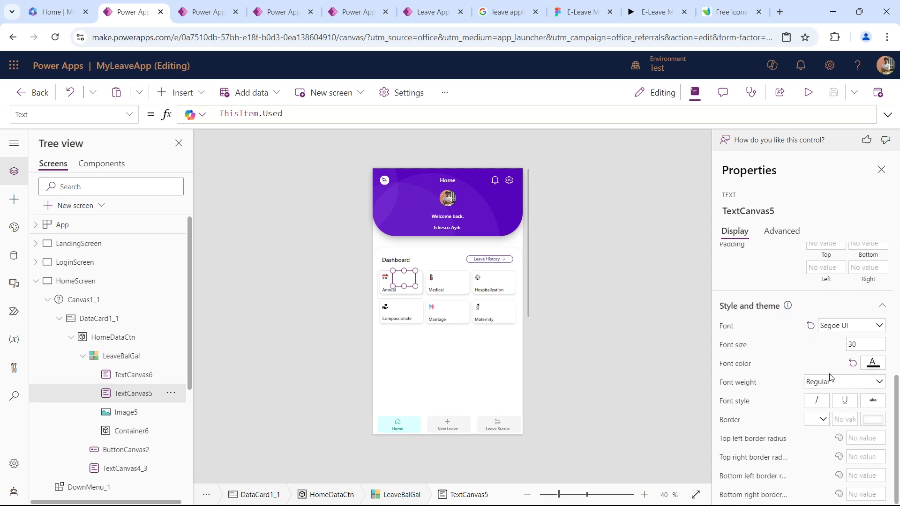
scroll(832, 375, up, 5)
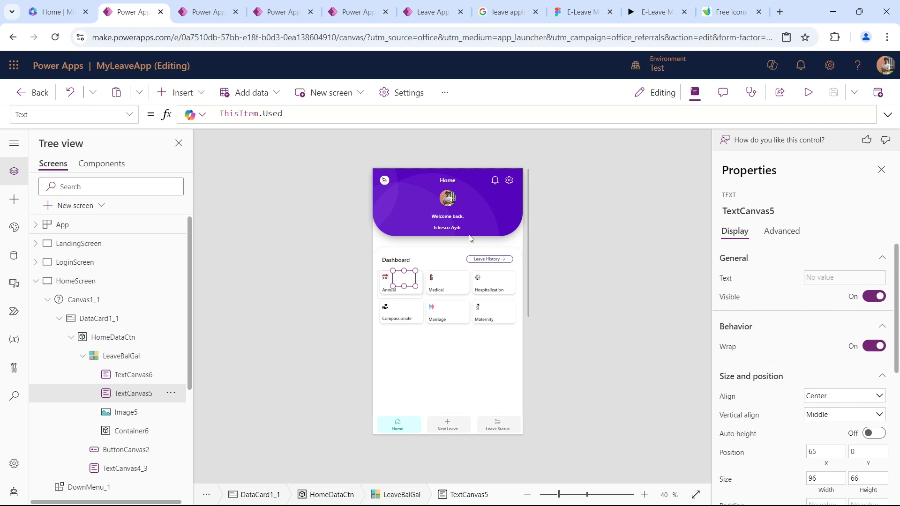
Examine the LeaveBalanceCollection records behind LeaveBalGal, checking the Used column for each leave type.
click(132, 356)
click(333, 116)
double_click(334, 116)
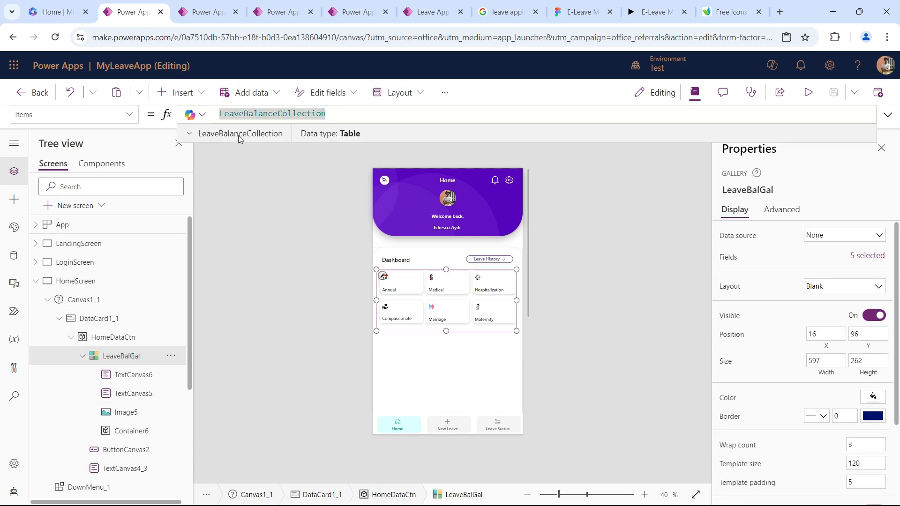
click(238, 138)
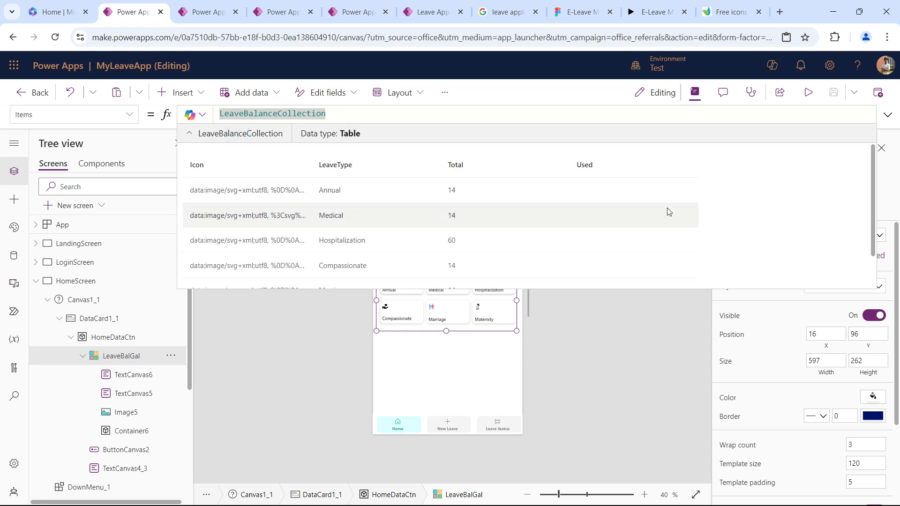
scroll(578, 217, down, 2)
scroll(578, 217, up, 2)
click(250, 135)
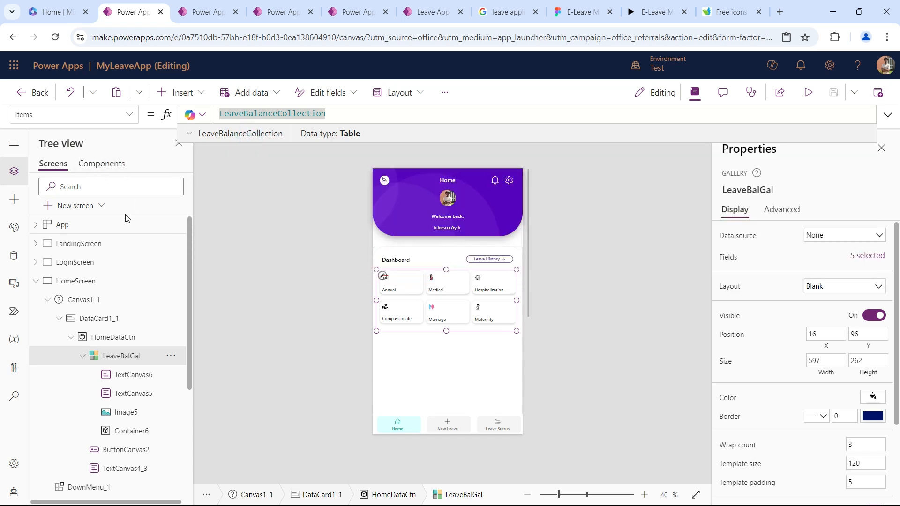
Remove the LookUp expression from the Annual record's Used field in the app's OnStart formula.
click(111, 224)
drag(269, 125, 308, 375)
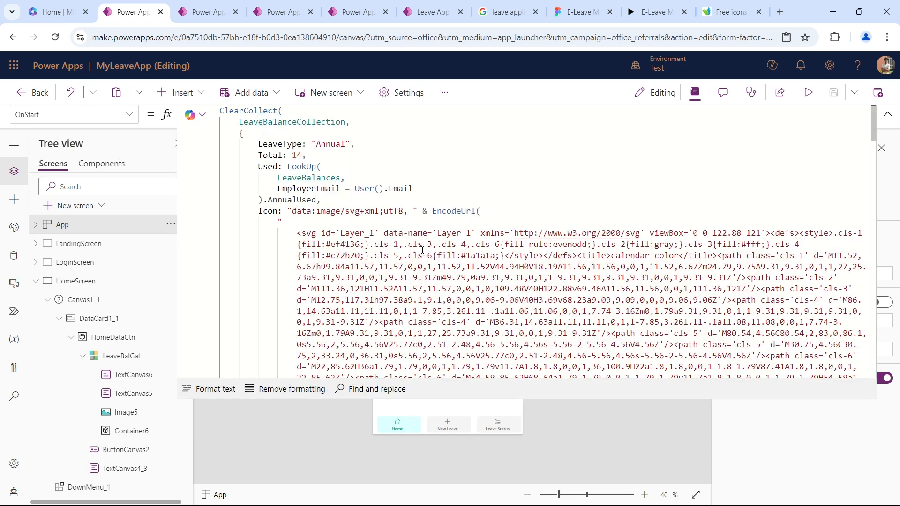
click(321, 167)
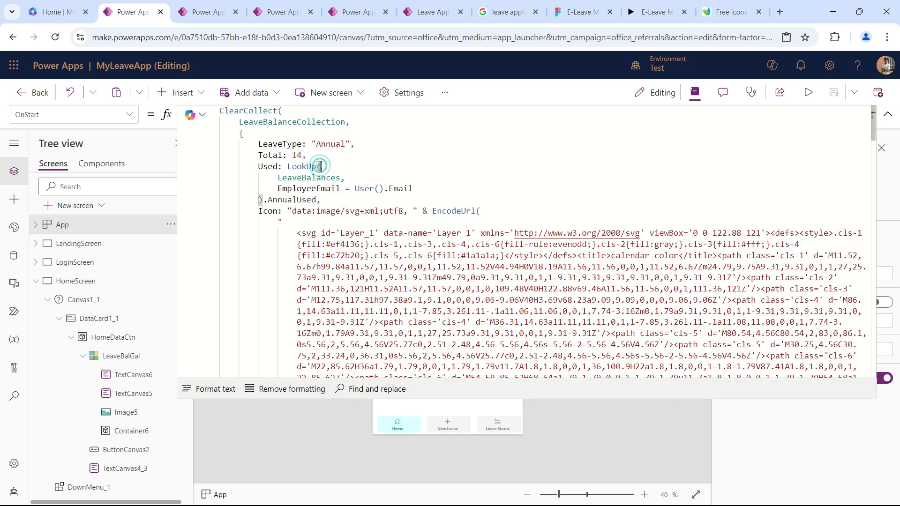
click(318, 178)
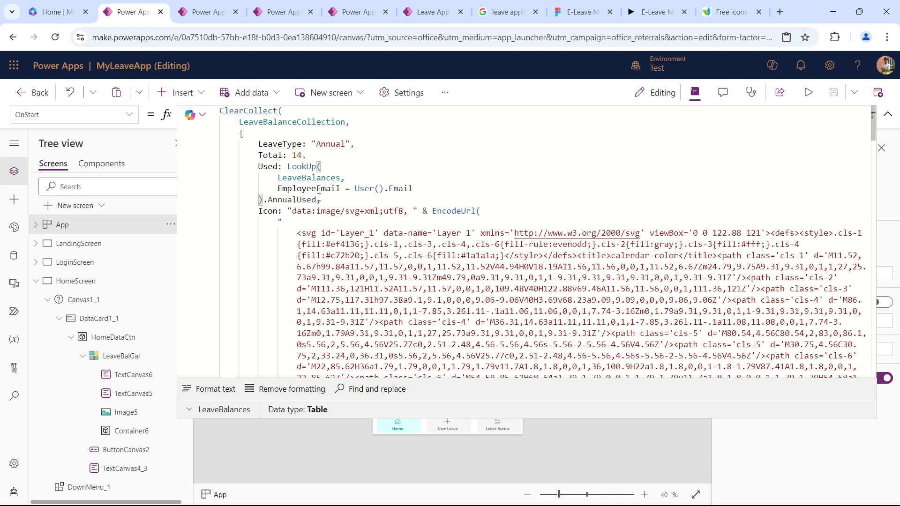
drag(319, 200, 289, 166)
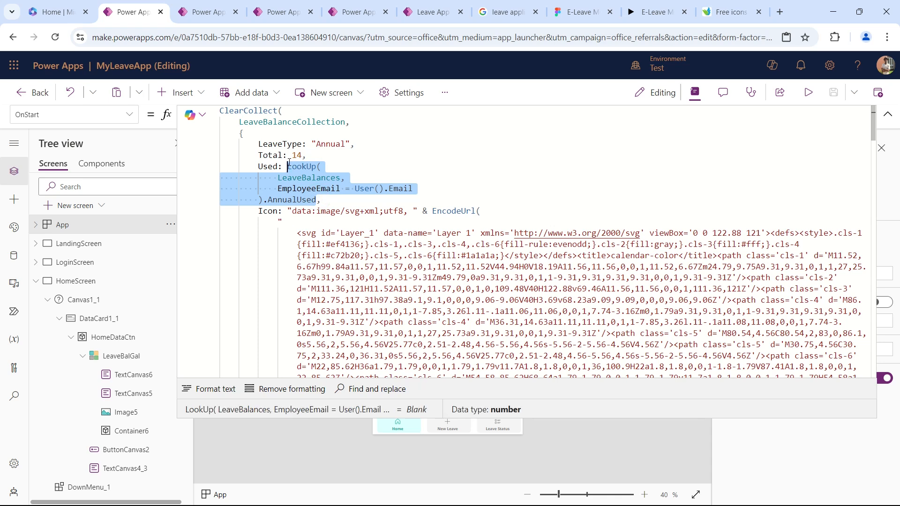
key(BackSpace)
Begin a LookUp on the LeaveBalances table as the Annual record's Used value in OnStart.
text(Loo)
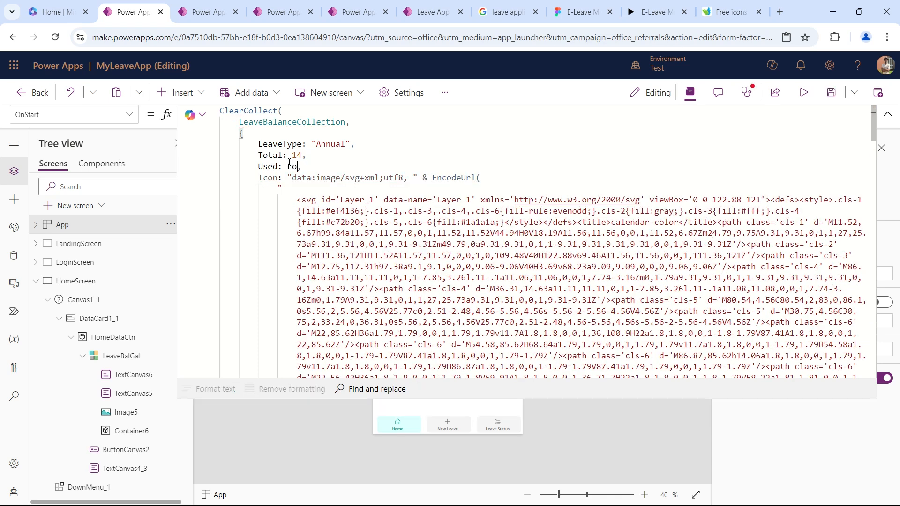
key(Tab)
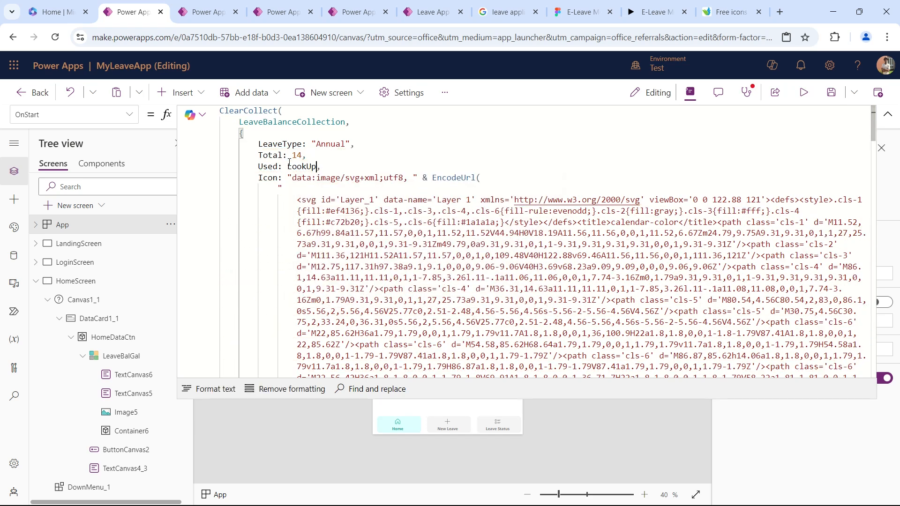
text(lea)
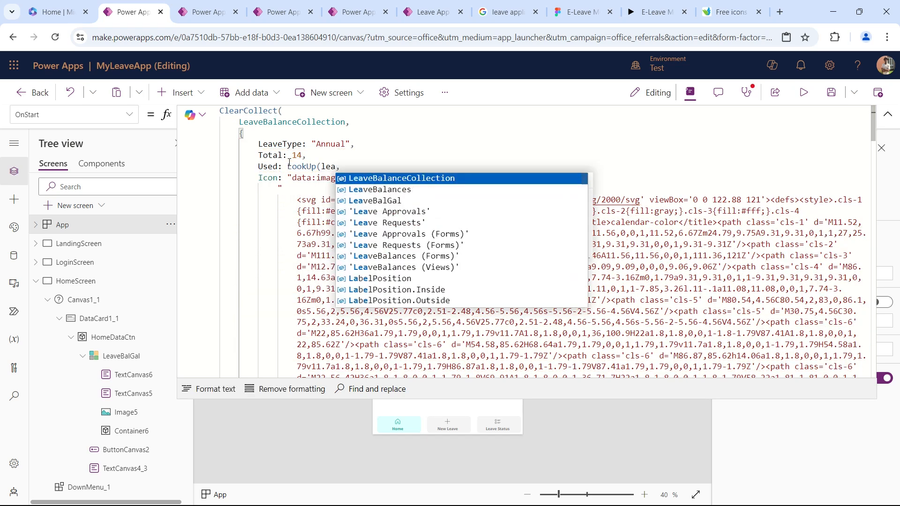
key(Tab)
text(, )
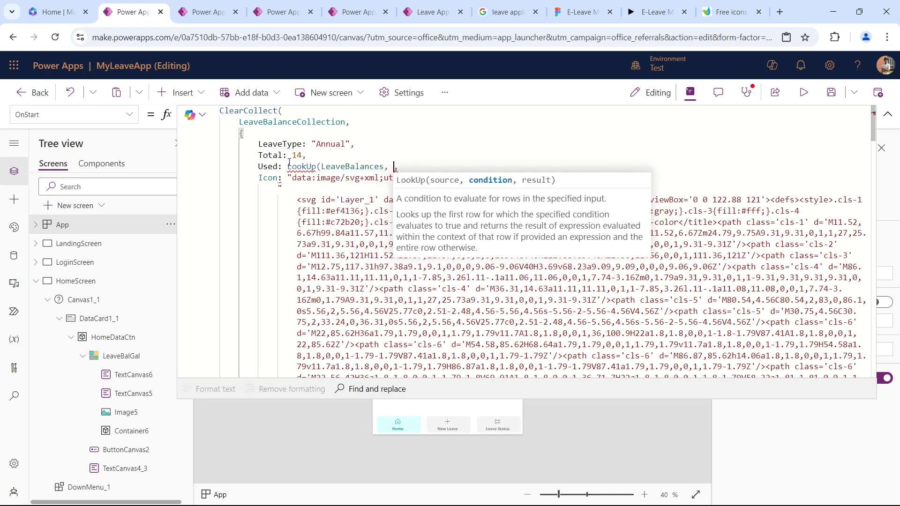
text(Emplo)
Set the LookUp condition to EmployeeEmail = User().Email and close the function's parenthesis.
key(Tab)
text(,)
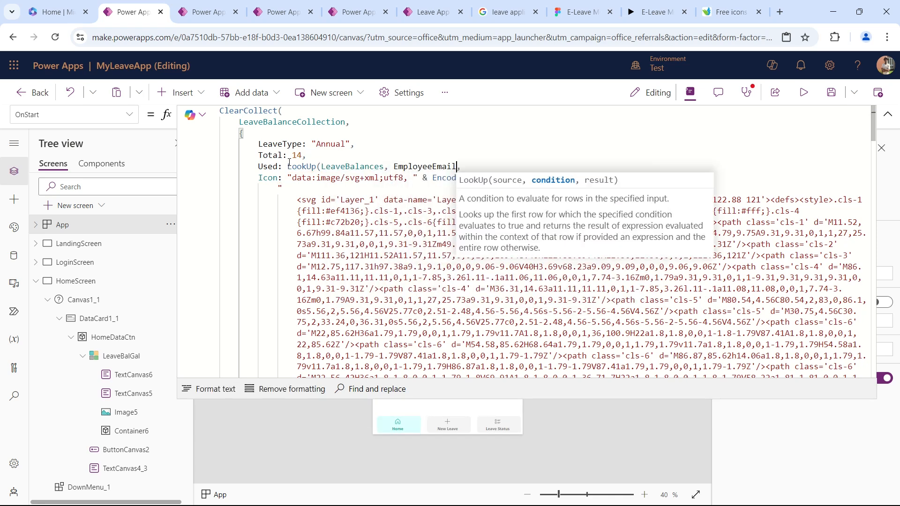
key(Left)
text(= Us)
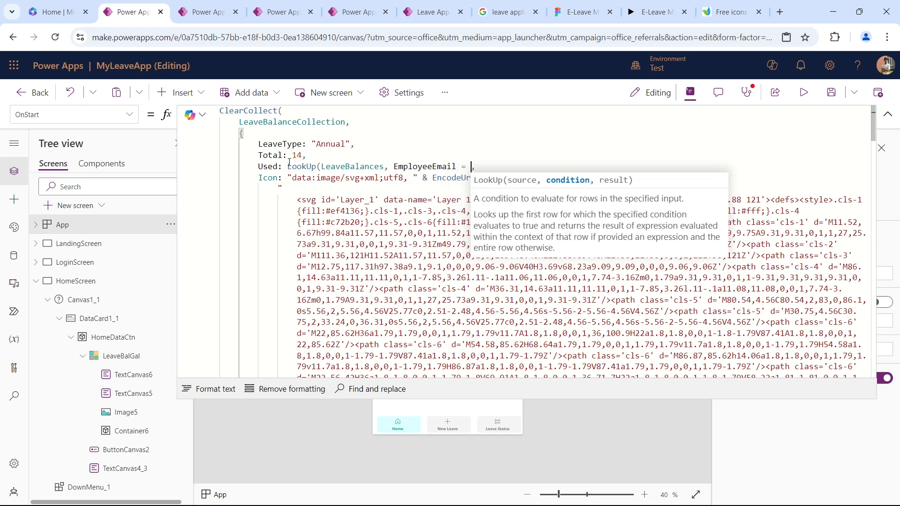
text(er())
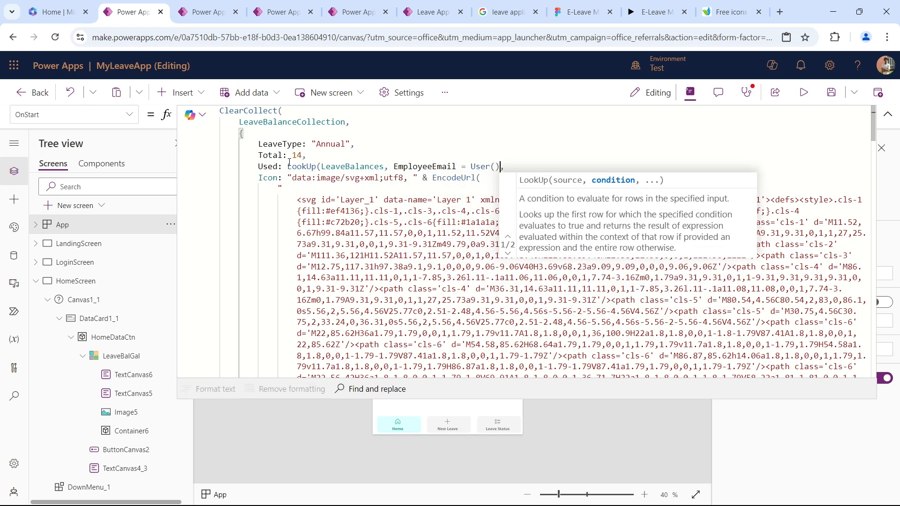
text(.e)
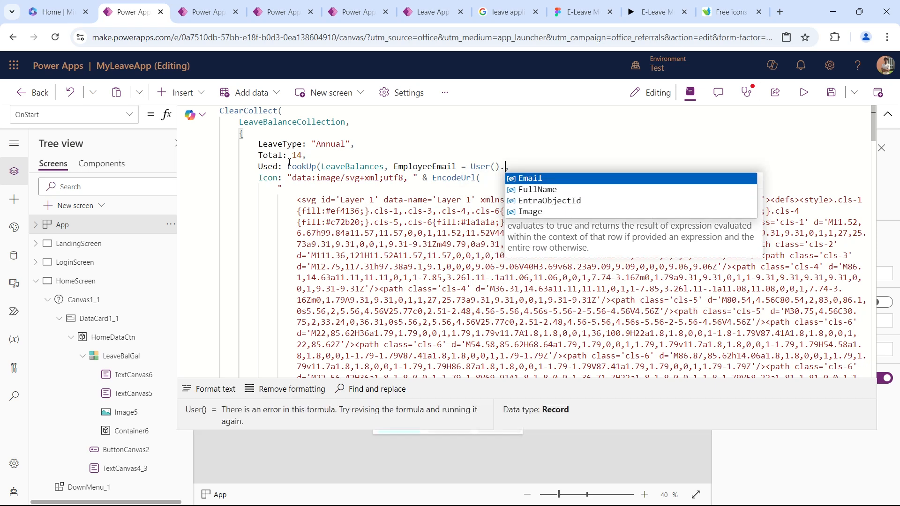
key(Tab)
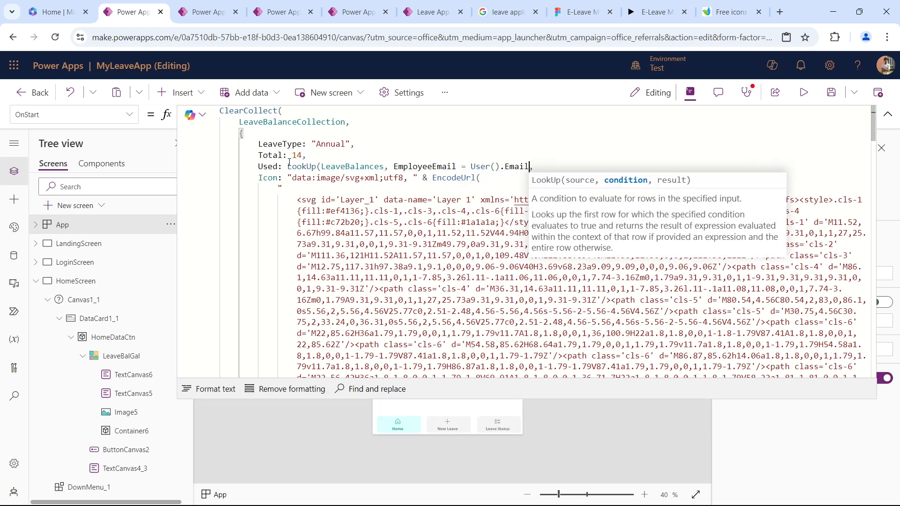
text())
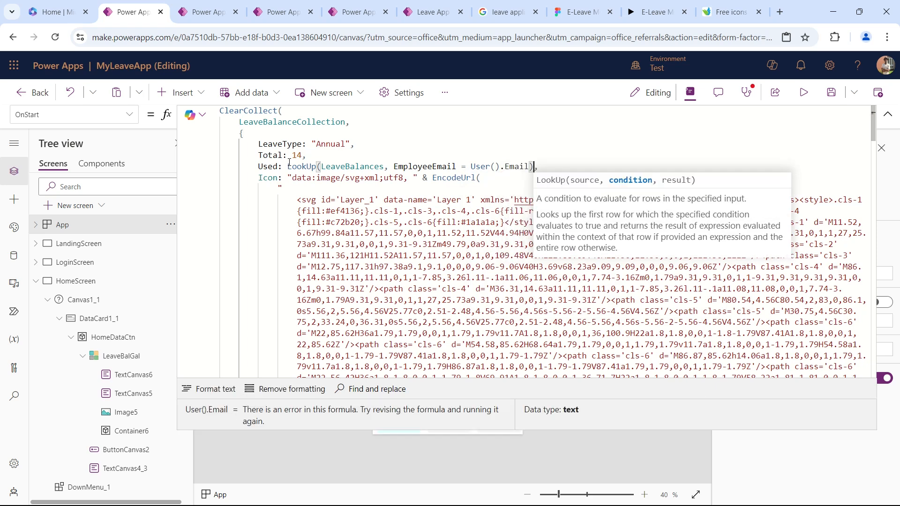
text(.A)
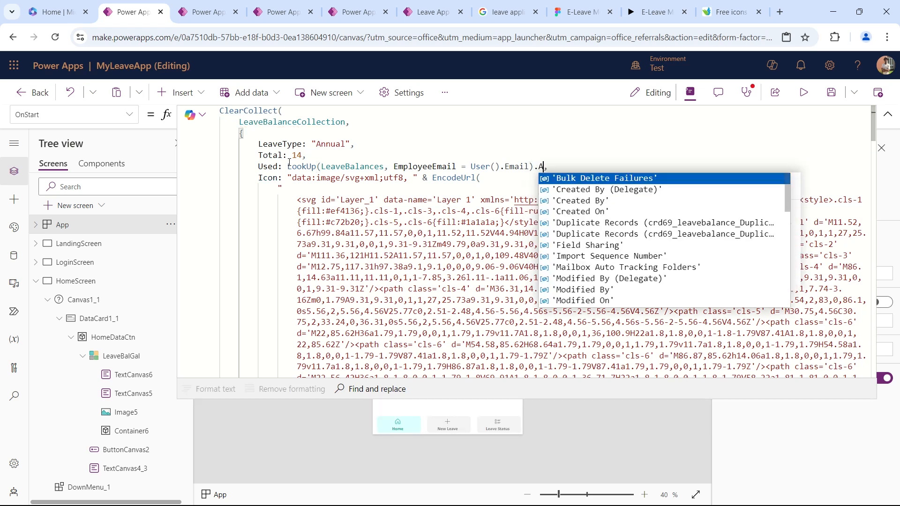
text(n)
Return the AnnualUsed column from the record found by the Annual LookUp.
key(Tab)
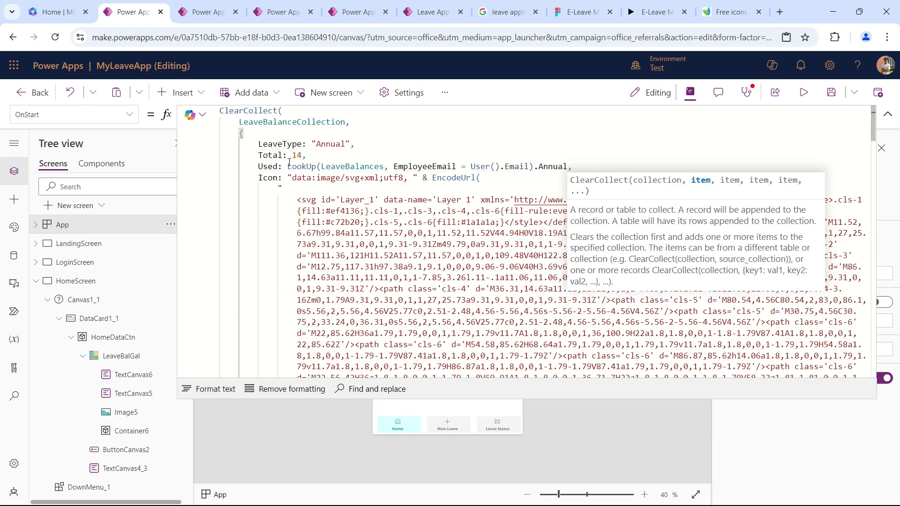
text(U)
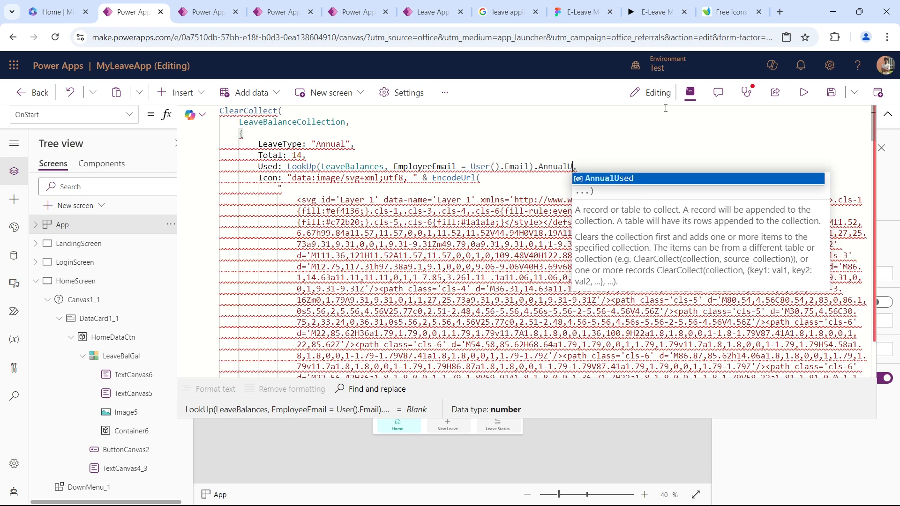
key(Tab)
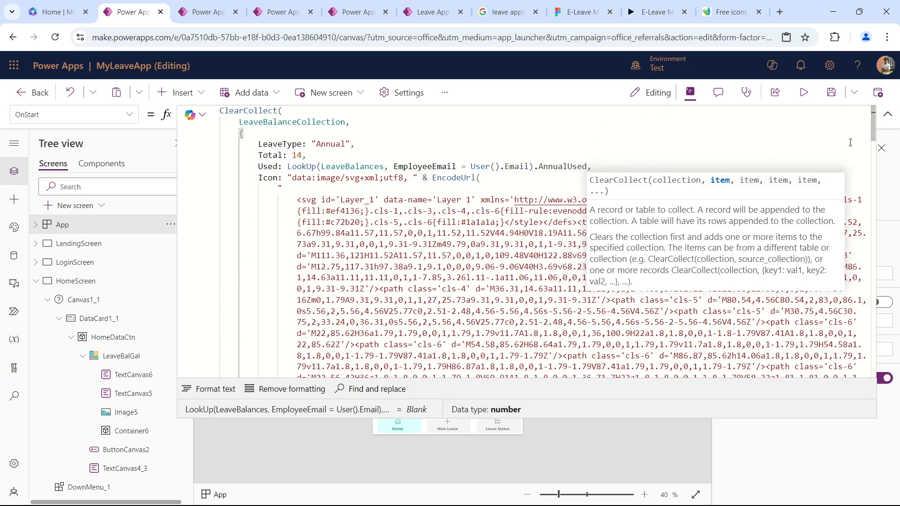
Collapse the formula editor and run the app's OnStart to rebuild LeaveBalanceCollection.
click(888, 115)
click(172, 223)
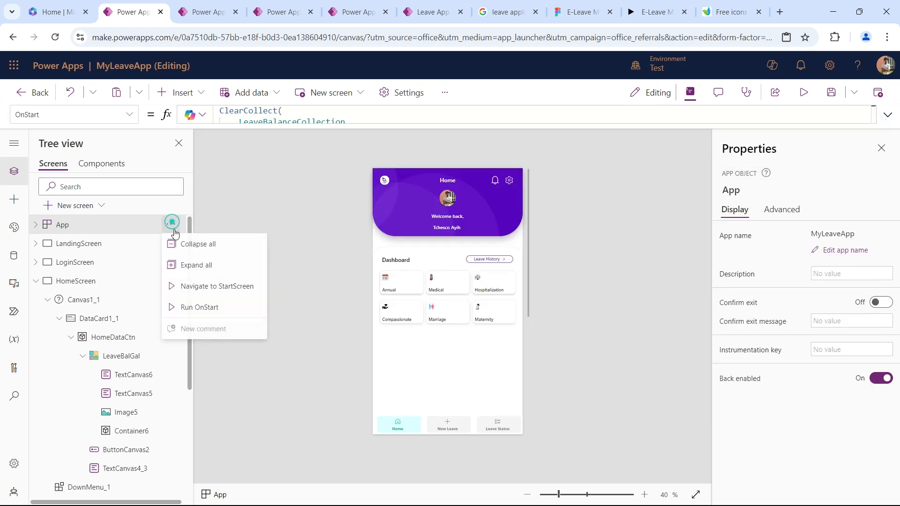
click(198, 308)
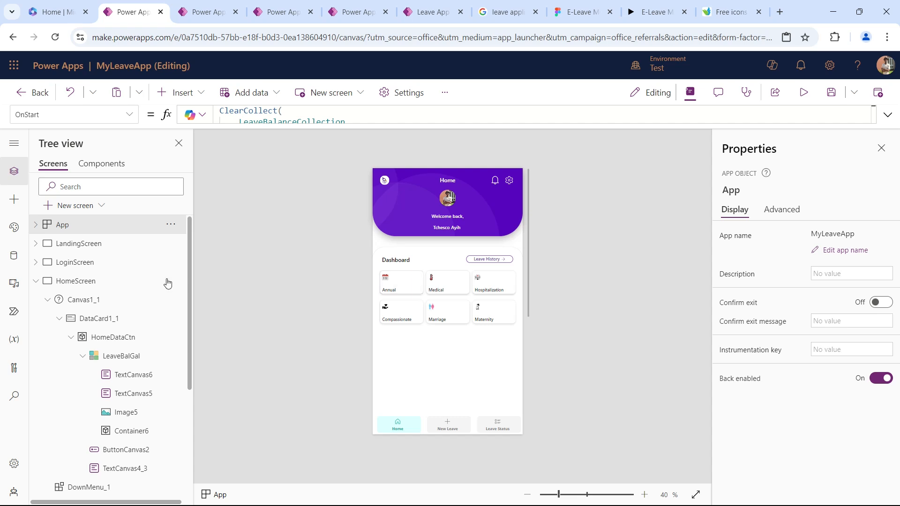
Examine the LeaveBalances table's AnnualUsed and EmployeeEmail columns, widening AnnualUsed to show its full name, and close the table.
click(14, 255)
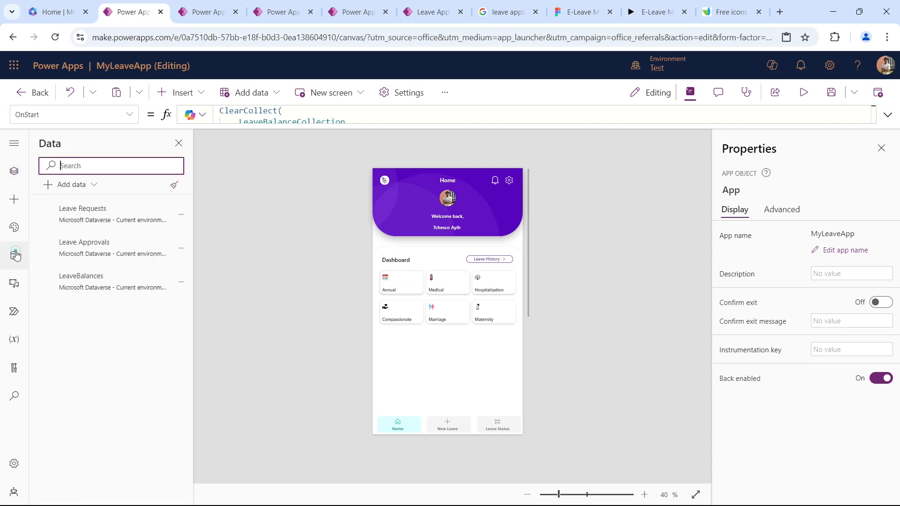
click(181, 281)
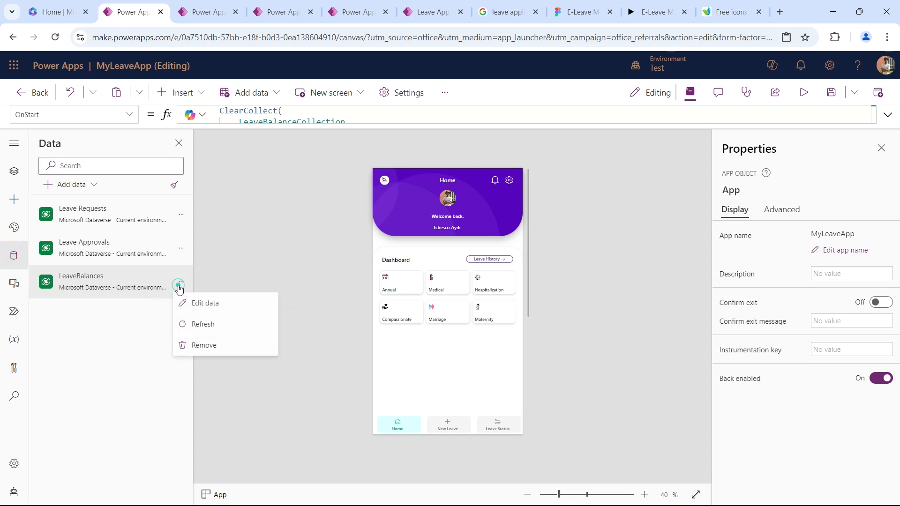
click(210, 310)
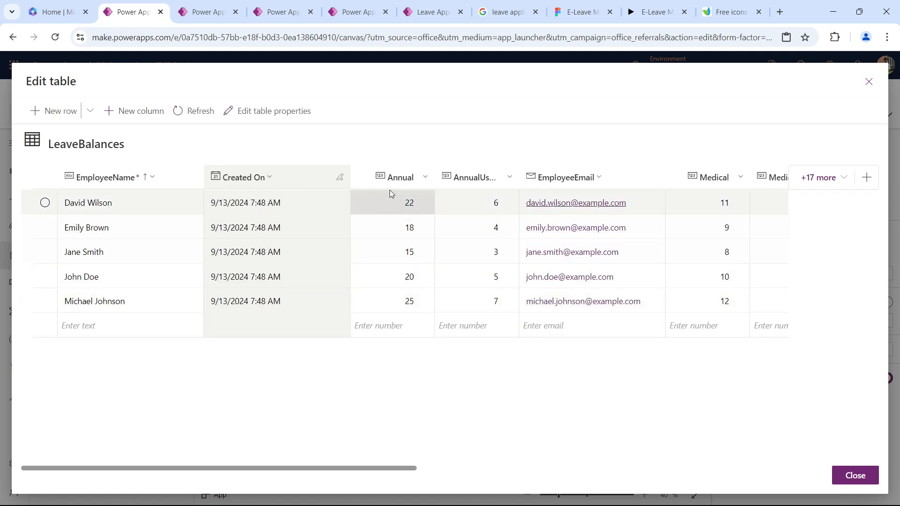
drag(519, 179, 534, 178)
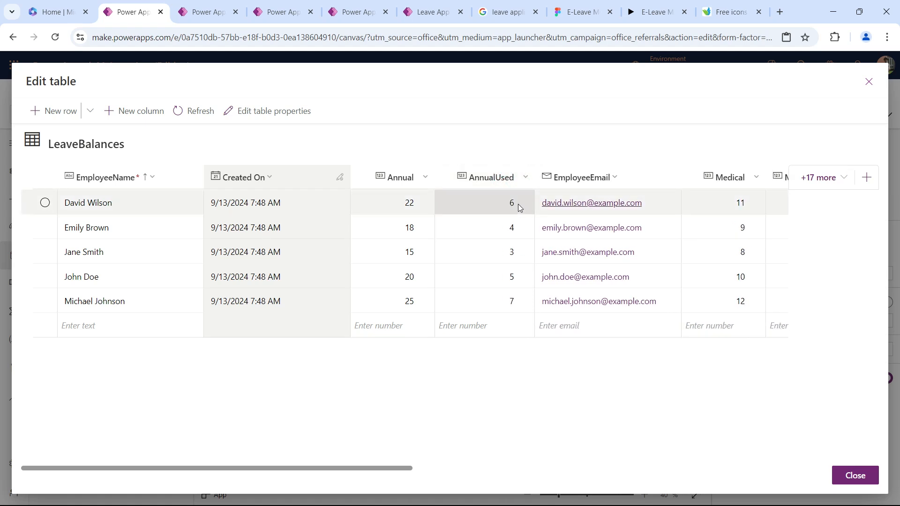
click(519, 208)
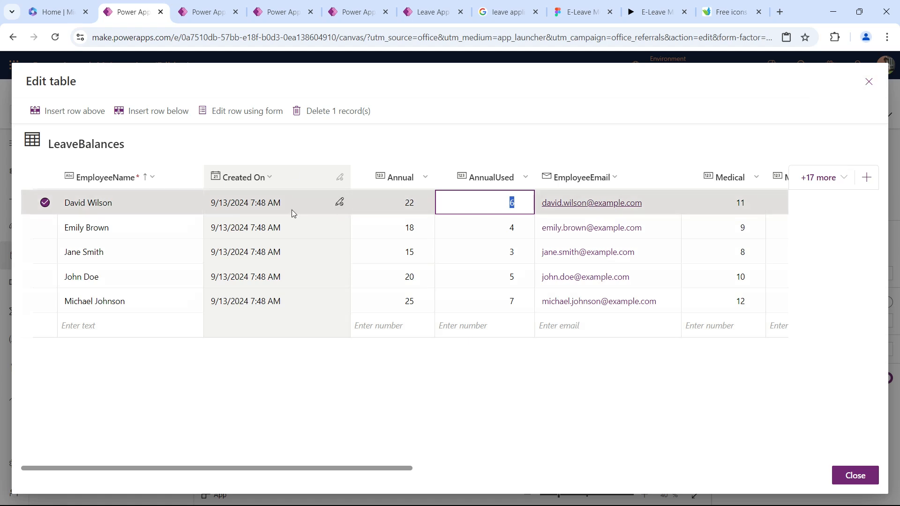
click(869, 82)
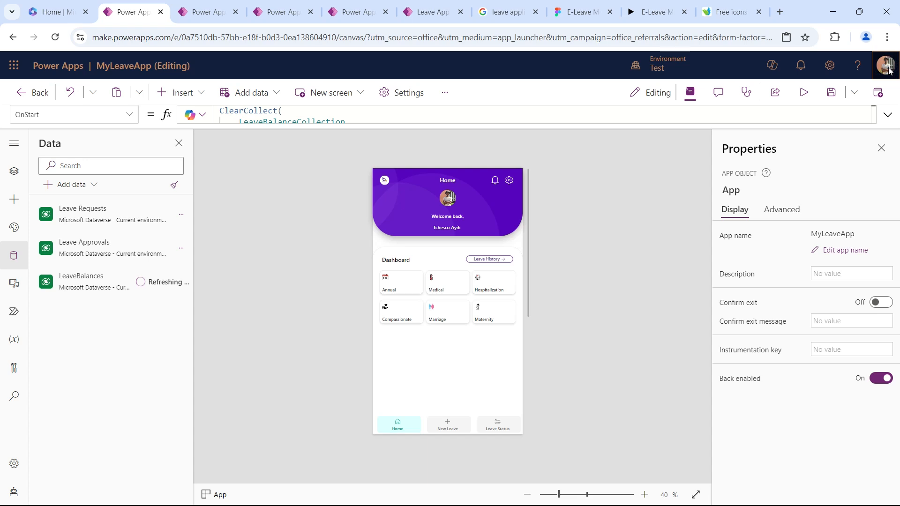
Select the signed-in account's email address in the account details and close them.
click(889, 69)
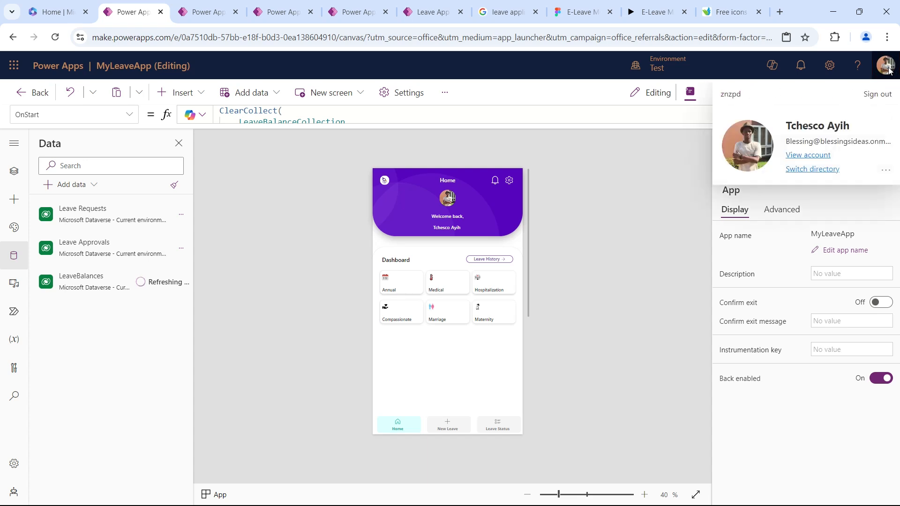
triple_click(859, 138)
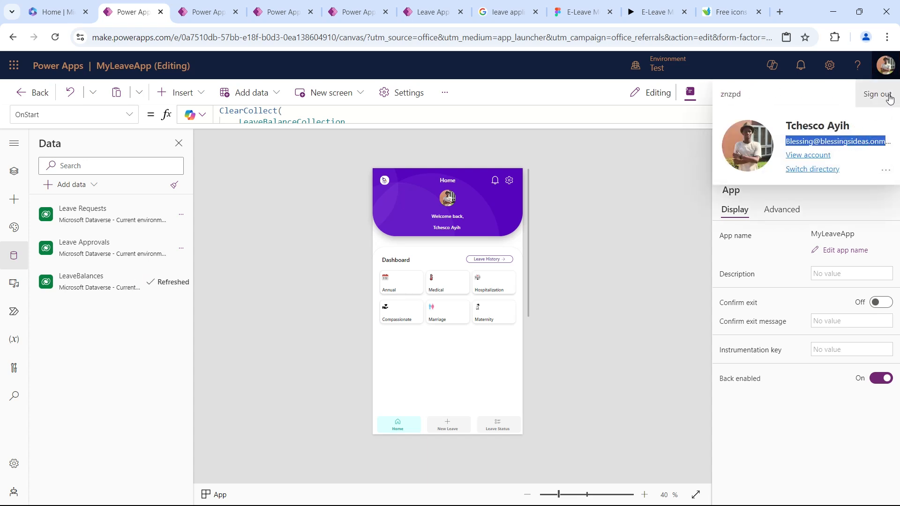
click(824, 109)
click(893, 63)
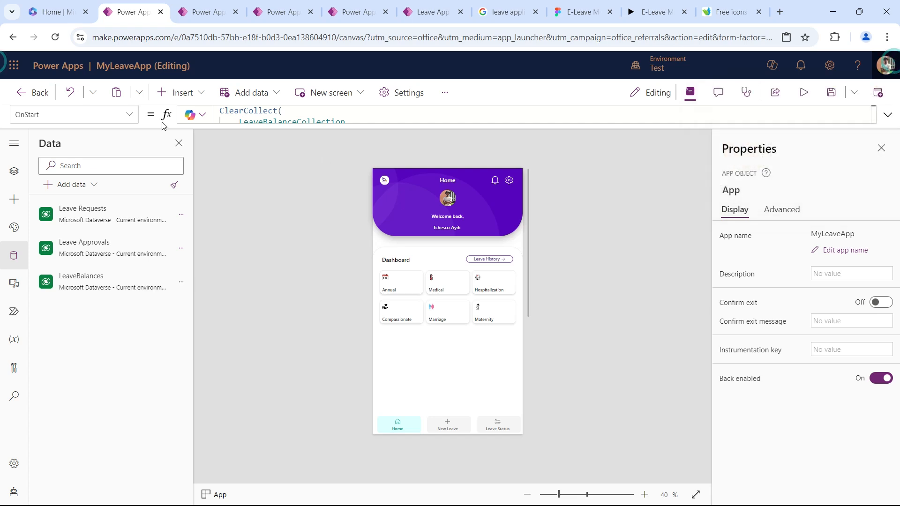
Add a new row to the LeaveBalances table with the signed-in employee's full name as EmployeeName.
click(181, 282)
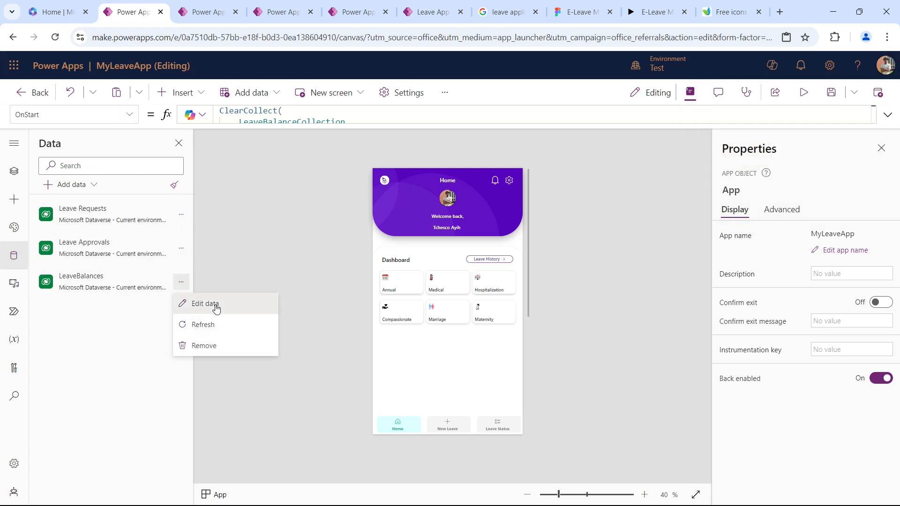
click(216, 304)
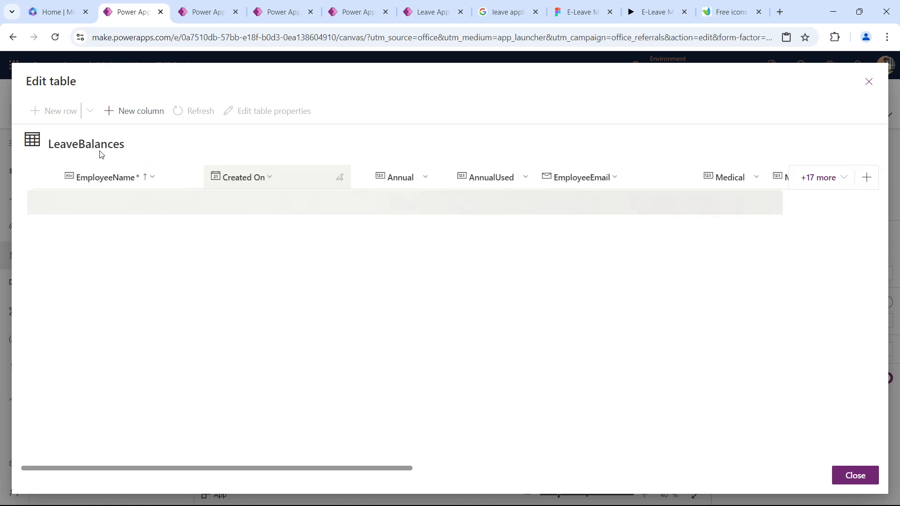
click(95, 325)
click(94, 325)
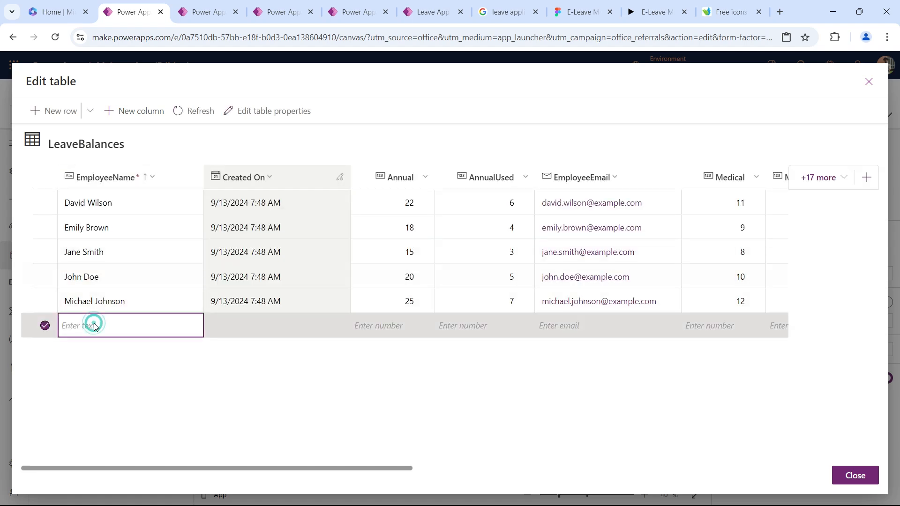
click(95, 324)
text(Tche)
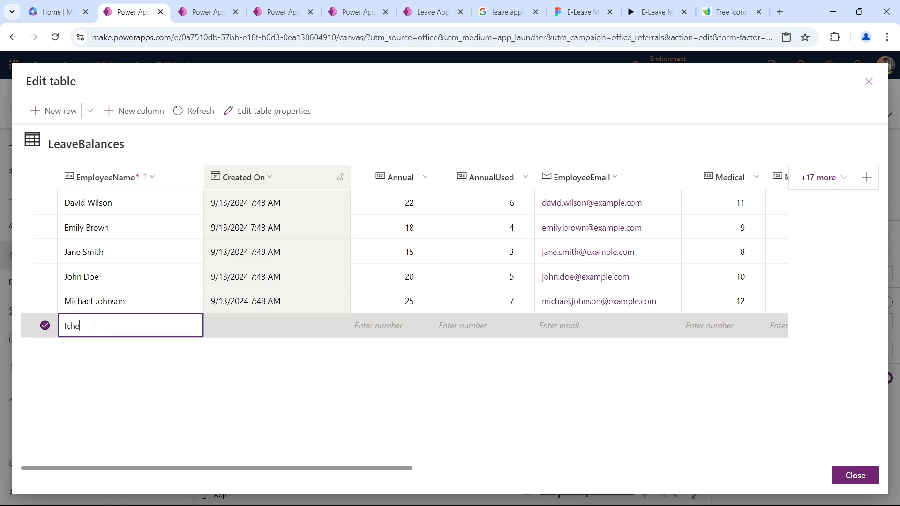
text(sco Ayih)
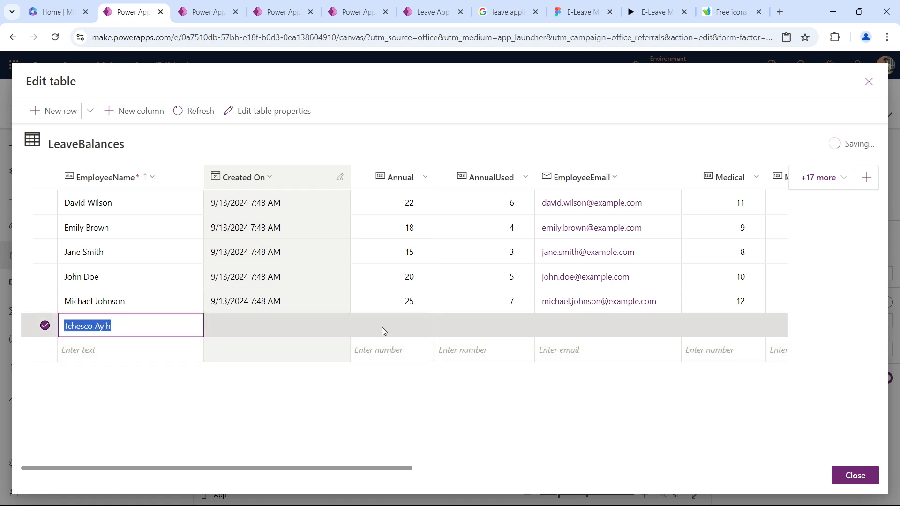
Set Annual to 14 and AnnualUsed to 0 in the new employee's row.
click(402, 328)
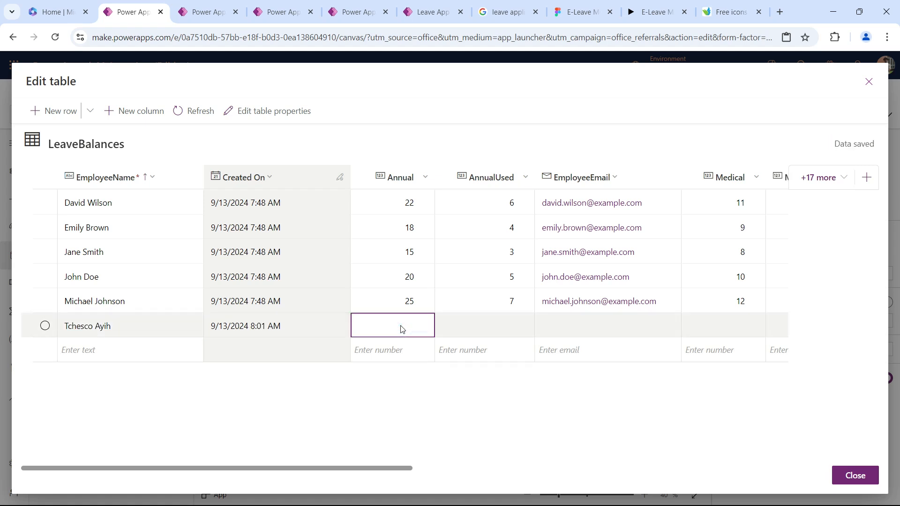
click(402, 327)
click(401, 326)
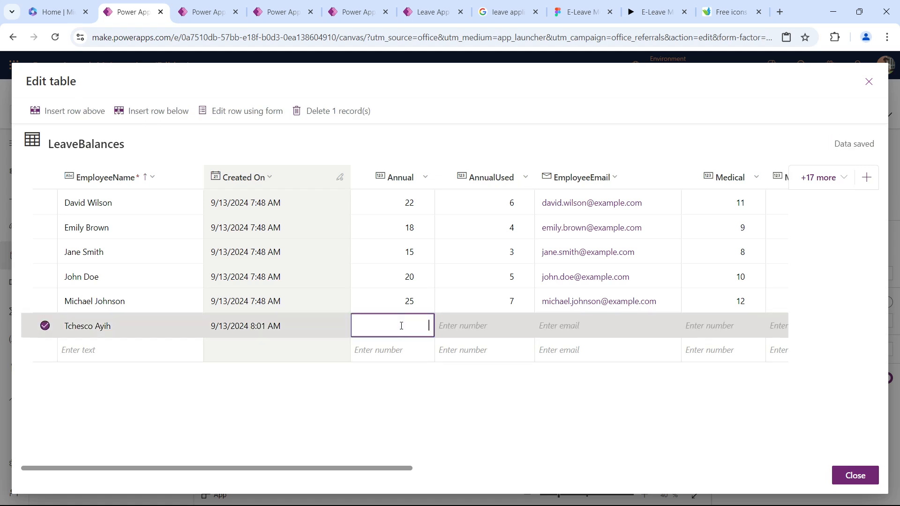
key(Tab)
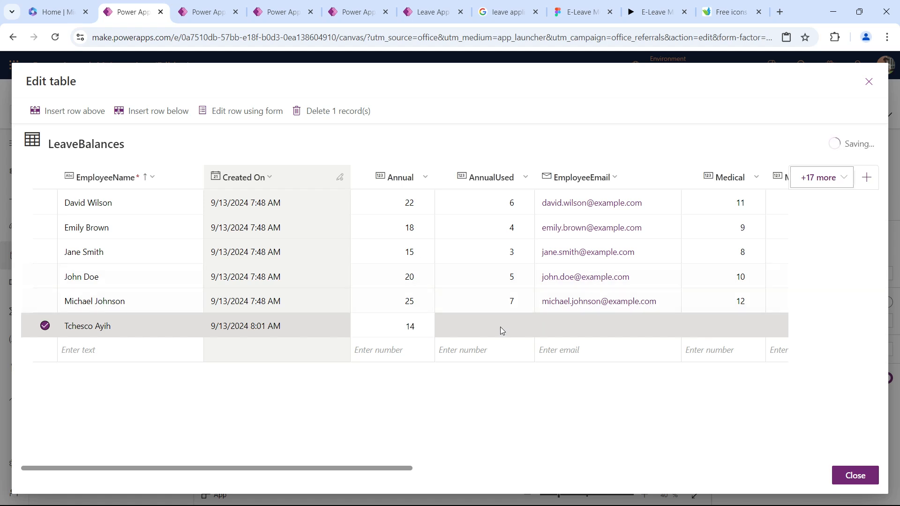
click(505, 327)
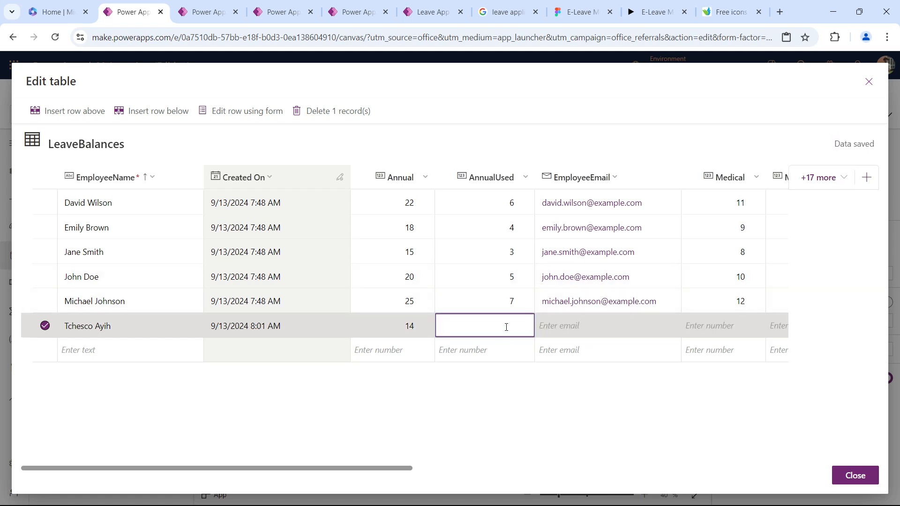
text(0)
click(569, 324)
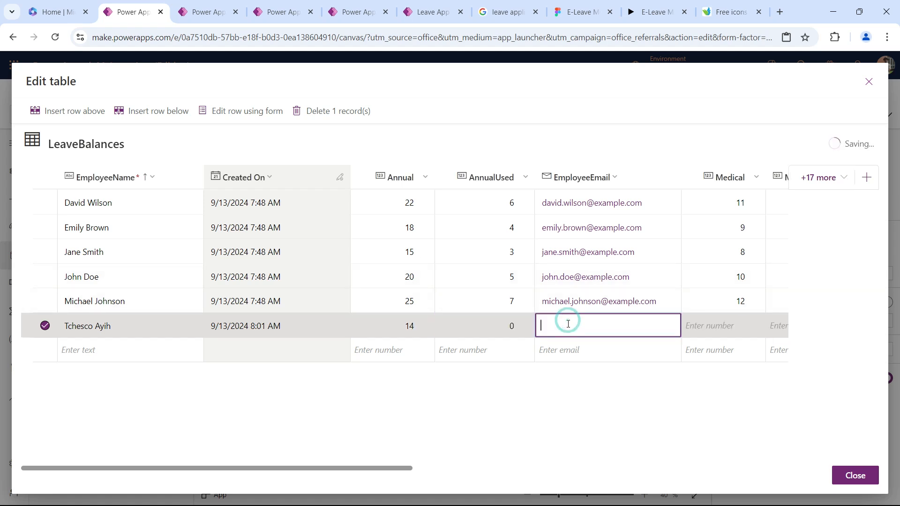
Fill in the new employee's email in the LeaveBalances row, and set Medical to 14 and MedicalUsed to 3.
key(ctrl+v)
scroll(608, 335, right, 7)
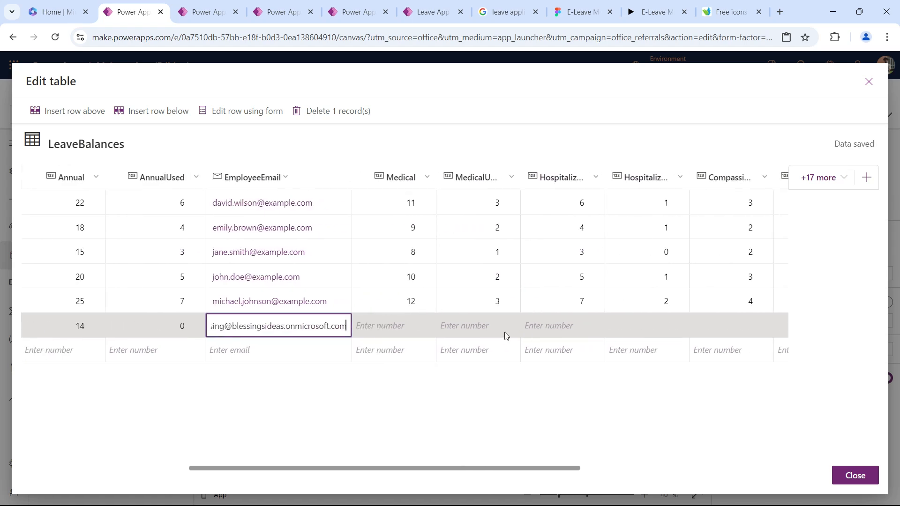
click(401, 329)
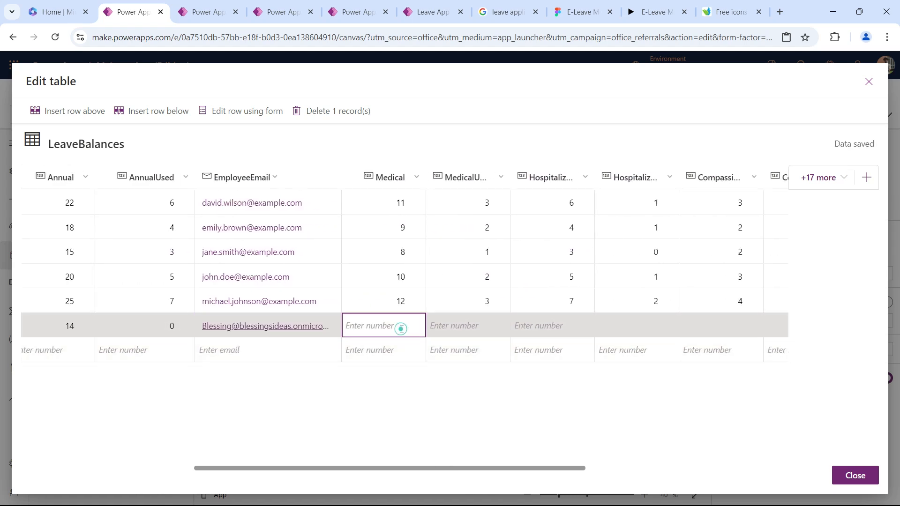
text(14)
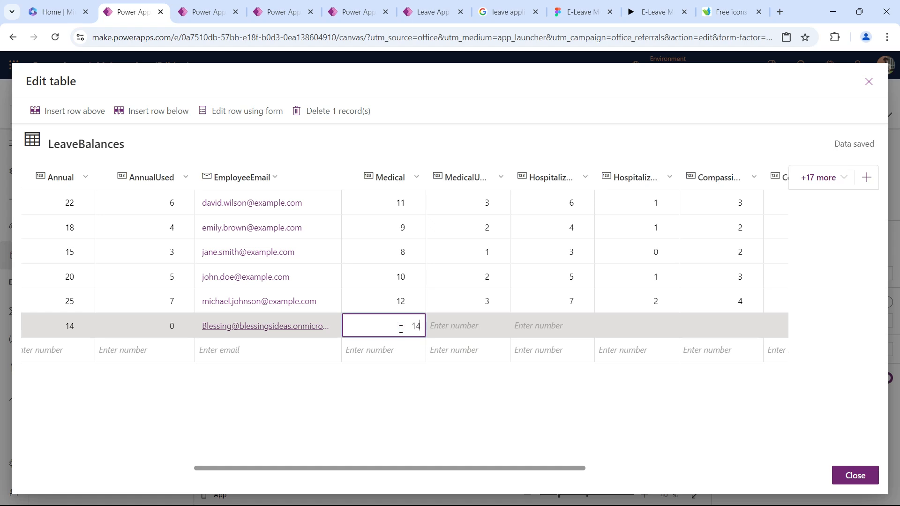
click(469, 332)
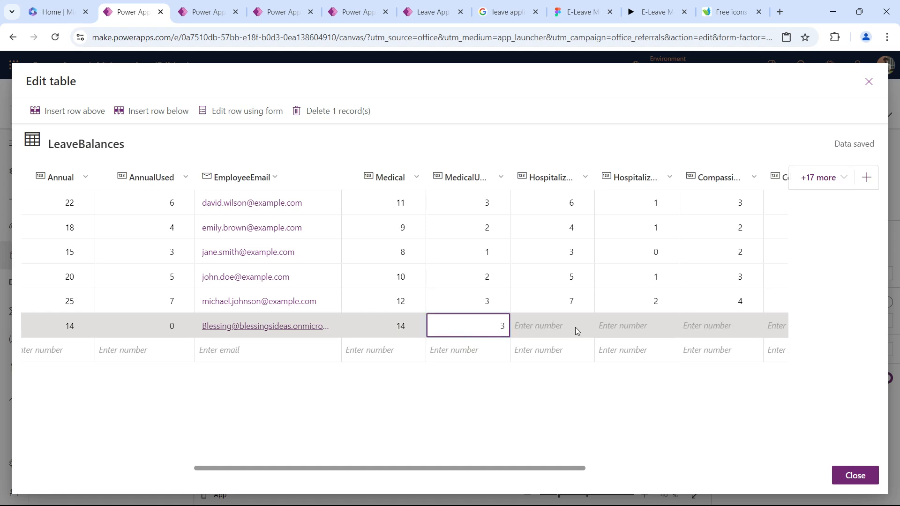
Set the new row's Hospitalization to 20 with 1 day used, and Compassionate to 3 with 0 used.
click(564, 319)
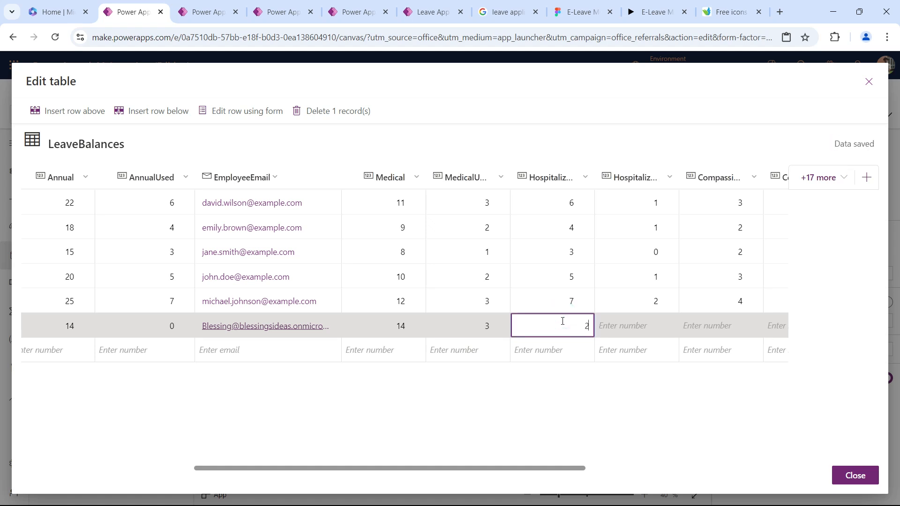
click(652, 326)
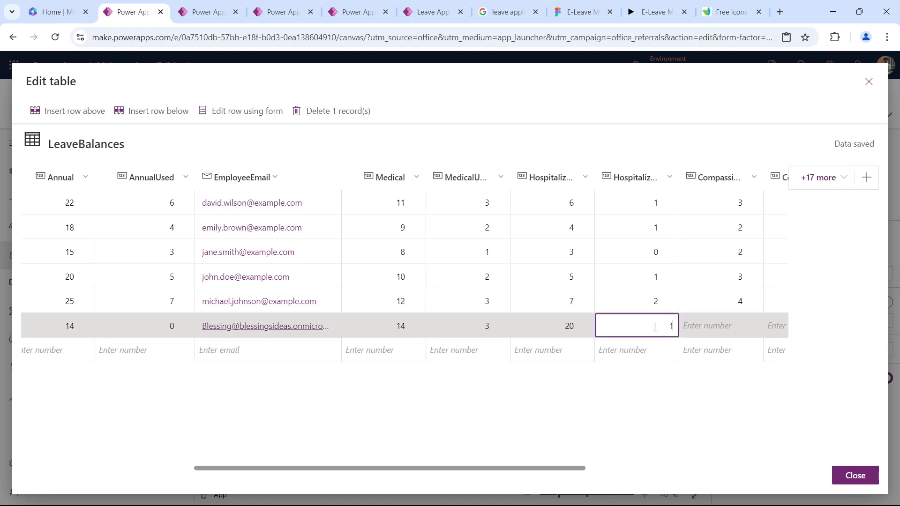
click(704, 331)
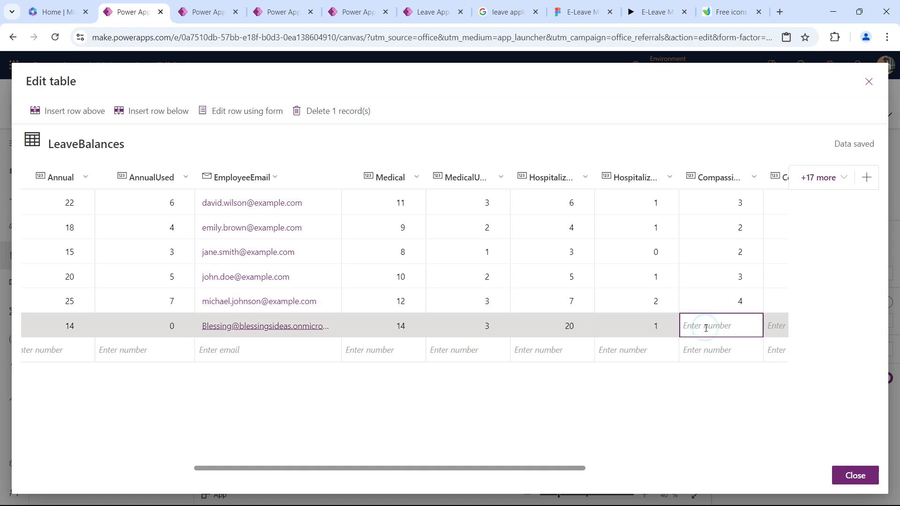
text(3)
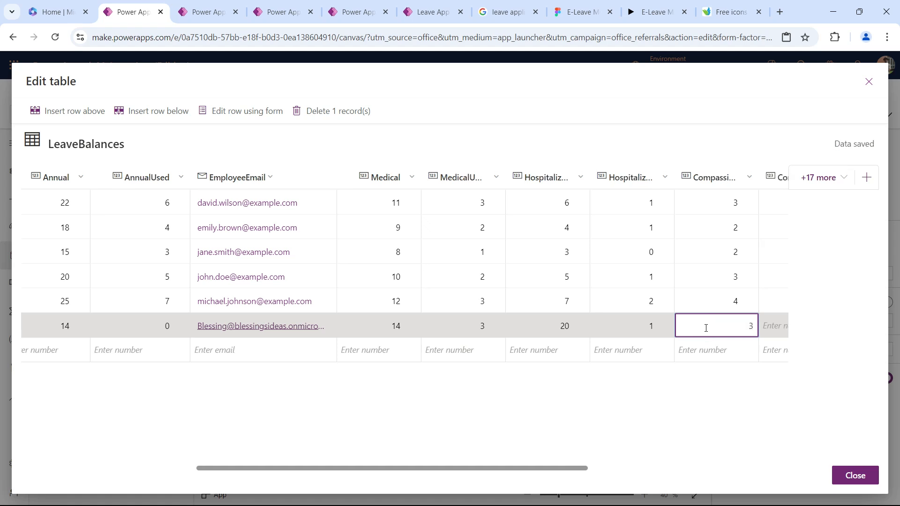
scroll(705, 328, right, 5)
scroll(478, 334, right, 2)
click(415, 332)
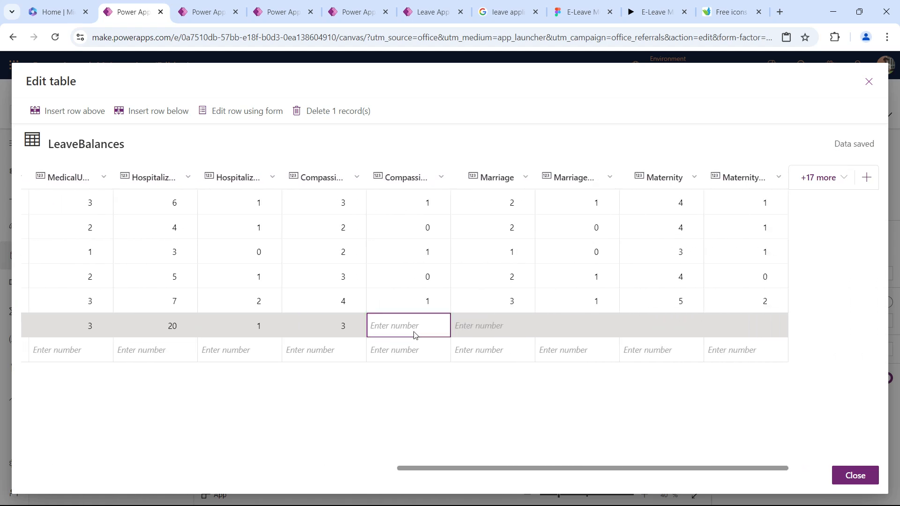
text(0)
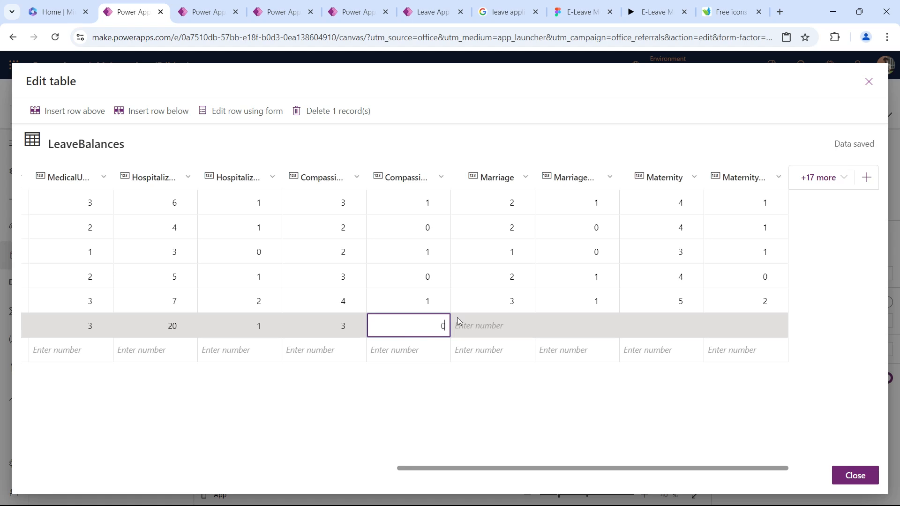
Set the new row's Marriage to 5 and Maternity to 60, each with 0 used, and close the table.
click(521, 333)
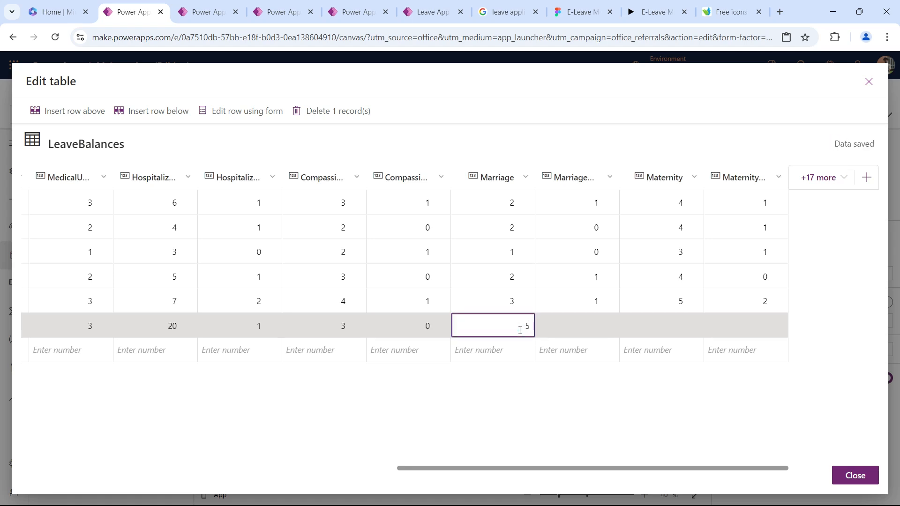
click(605, 329)
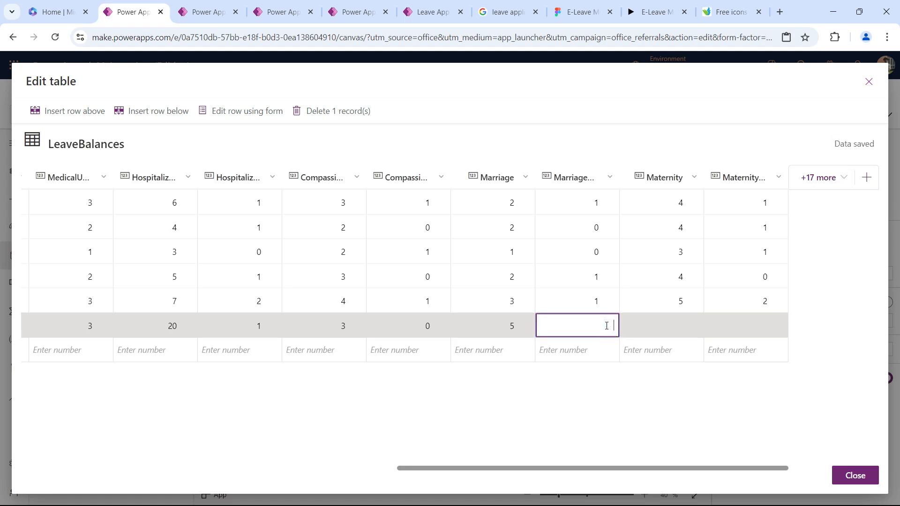
click(662, 331)
click(663, 328)
text(30)
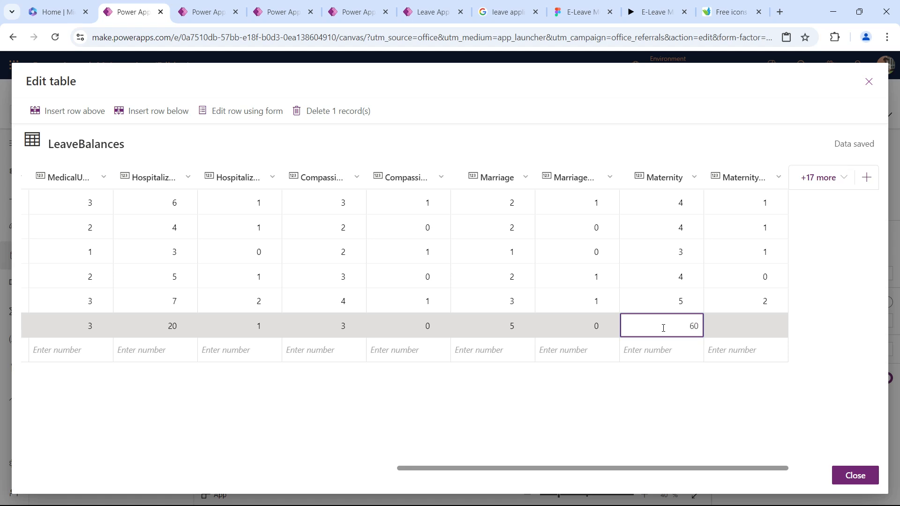
click(734, 327)
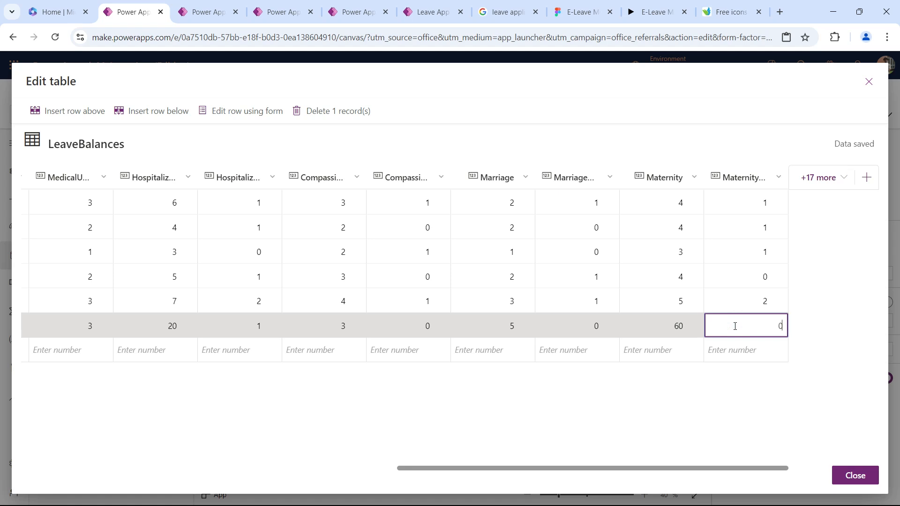
click(795, 389)
click(854, 475)
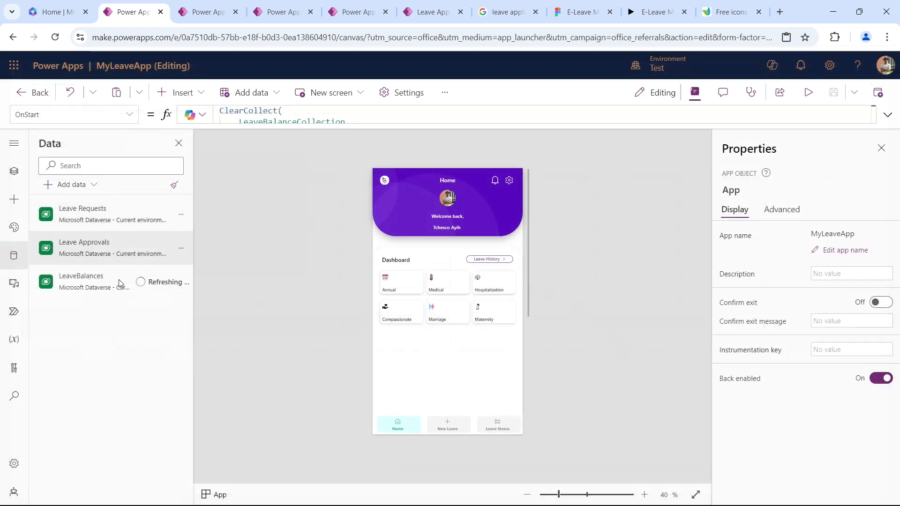
Run the App object's OnStart to rebuild the leave balance collection from the refreshed LeaveBalances data.
mouse_move(143, 292)
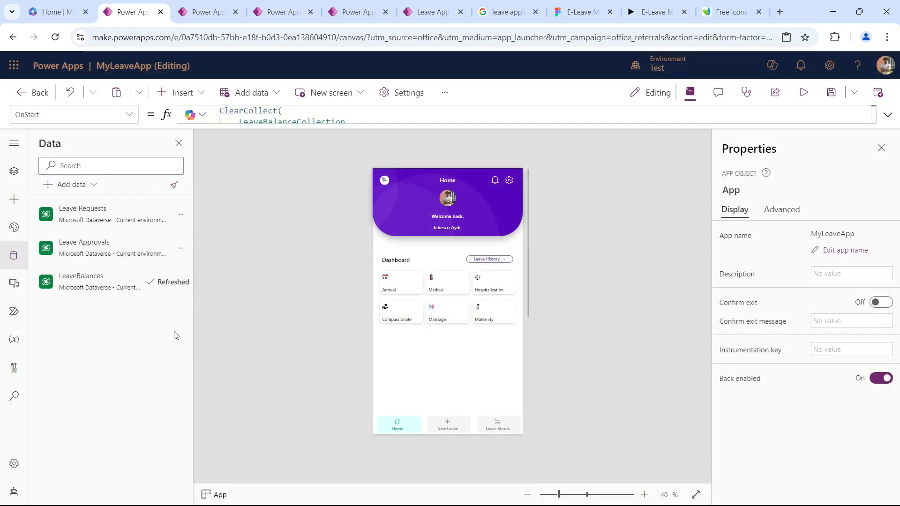
click(14, 171)
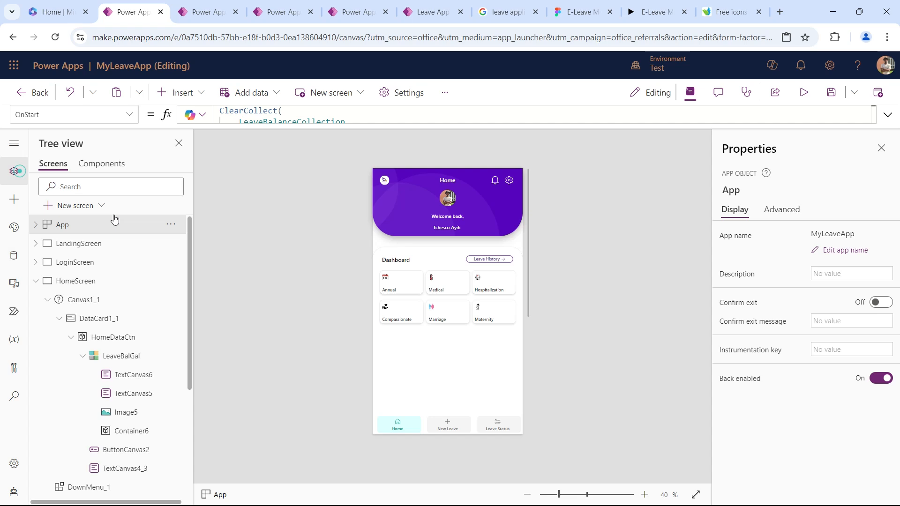
click(172, 227)
click(201, 304)
Format the used-days text, TextCanvas5, in LeaveBalGal with font size 40 and Semibold weight.
click(405, 283)
click(144, 394)
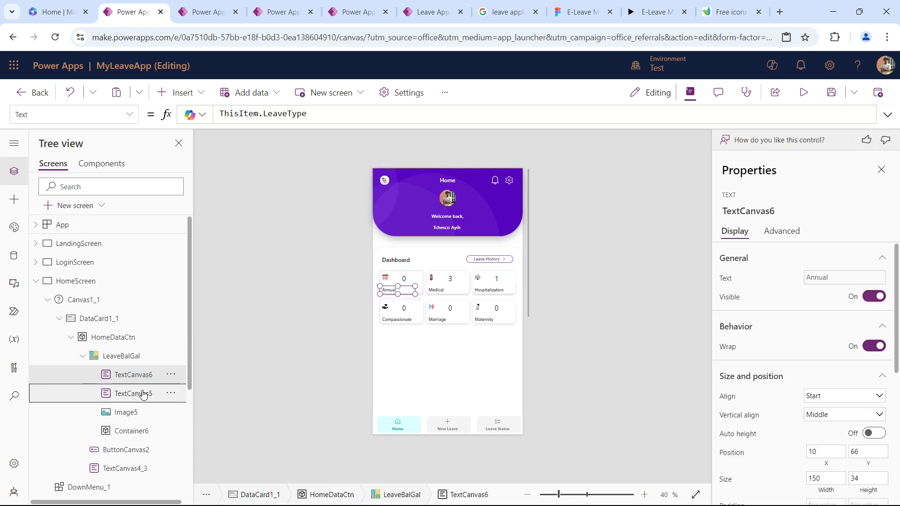
scroll(824, 382, down, 5)
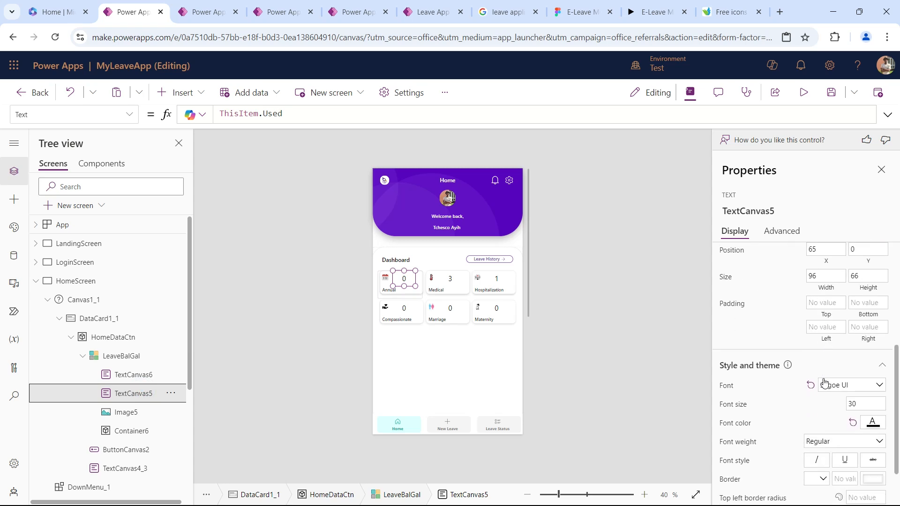
click(839, 383)
click(835, 425)
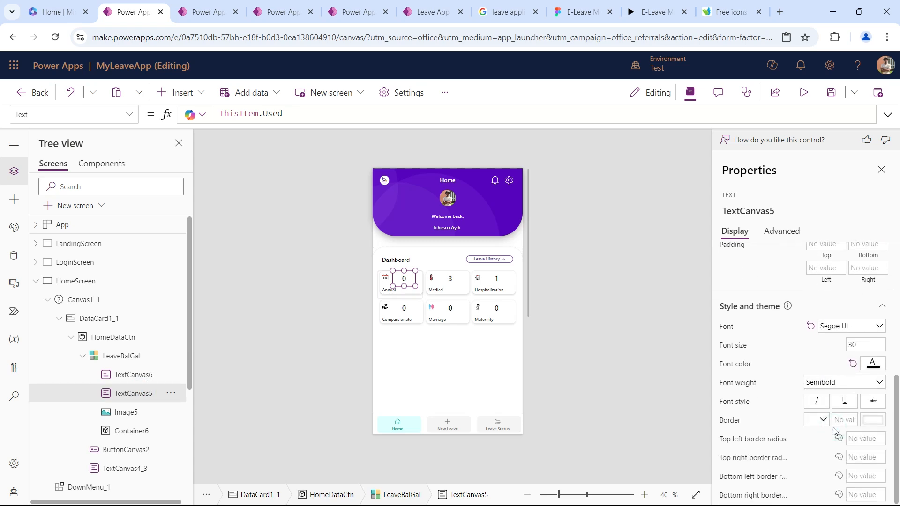
click(829, 383)
click(833, 439)
click(864, 345)
text(40)
key(Tab)
click(834, 385)
click(825, 422)
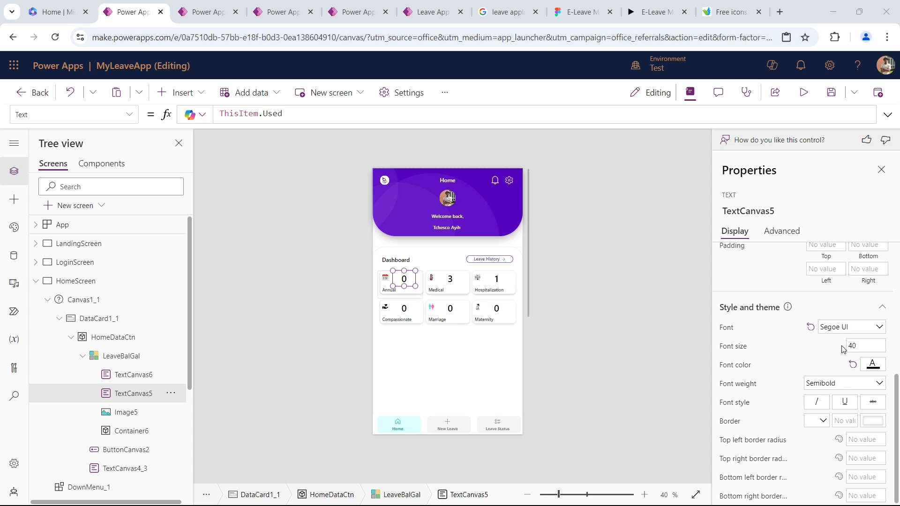
Align the used-days text to End and resize it to about 71 wide at about X 67, Y 0.
scroll(842, 349, up, 2)
scroll(842, 357, up, 2)
click(838, 369)
click(830, 398)
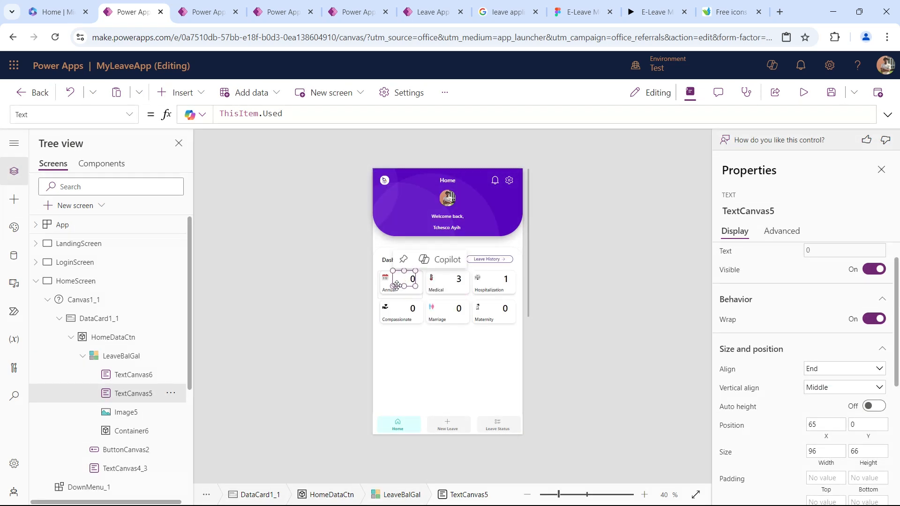
drag(393, 286, 400, 280)
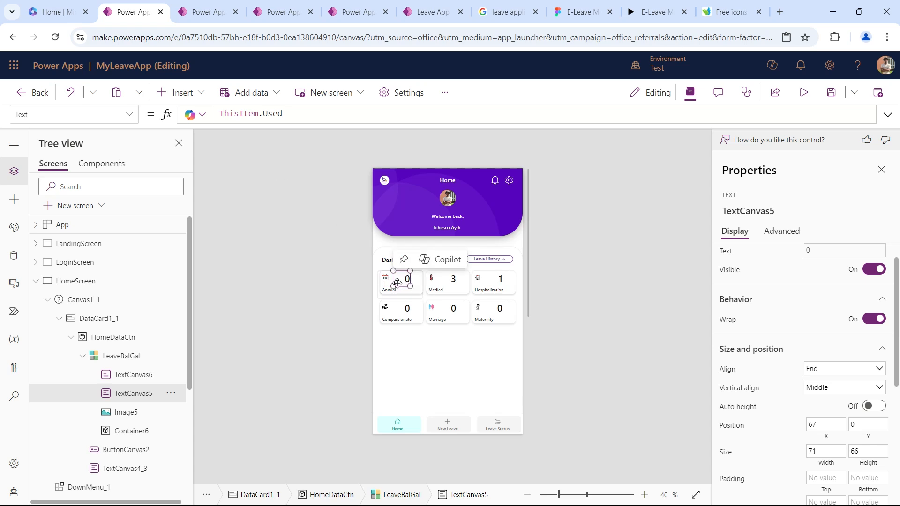
Duplicate the used-days text inside the gallery card and place the copy at about X 105, Y 34.
click(402, 281)
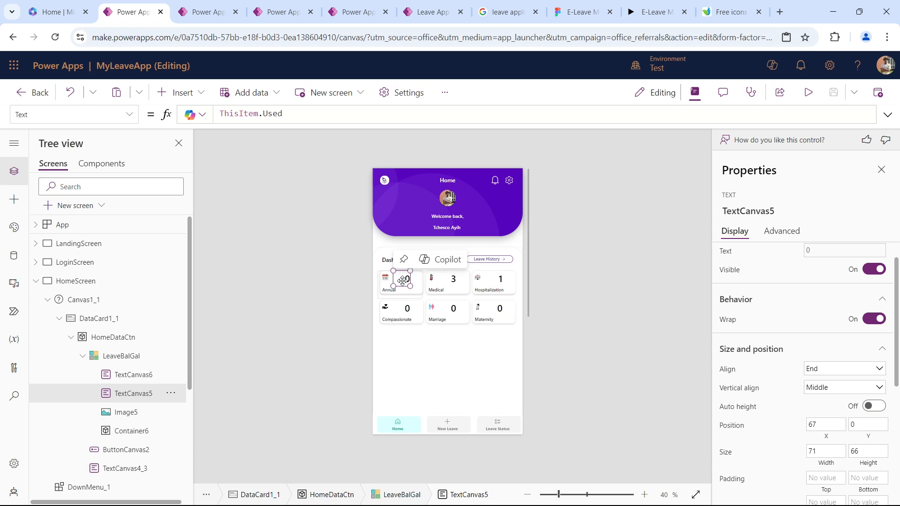
key(ctrl+c)
key(ctrl+v)
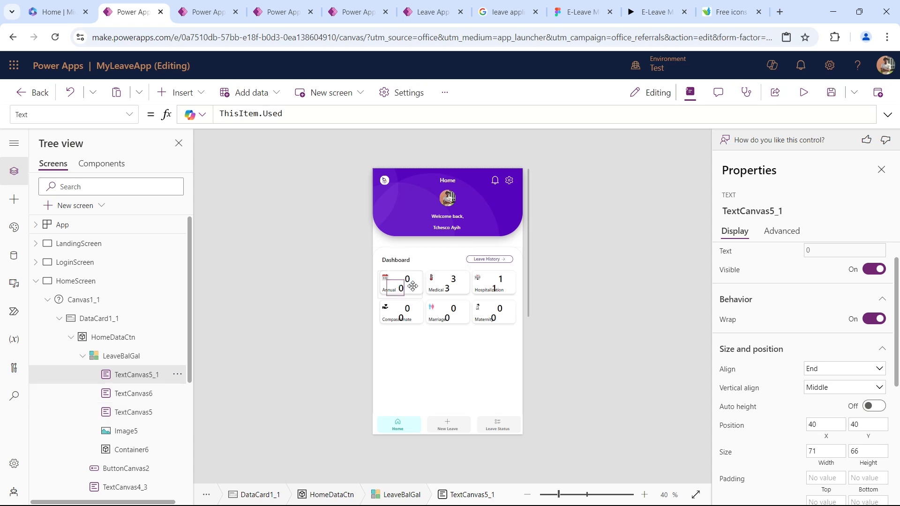
drag(416, 285, 415, 284)
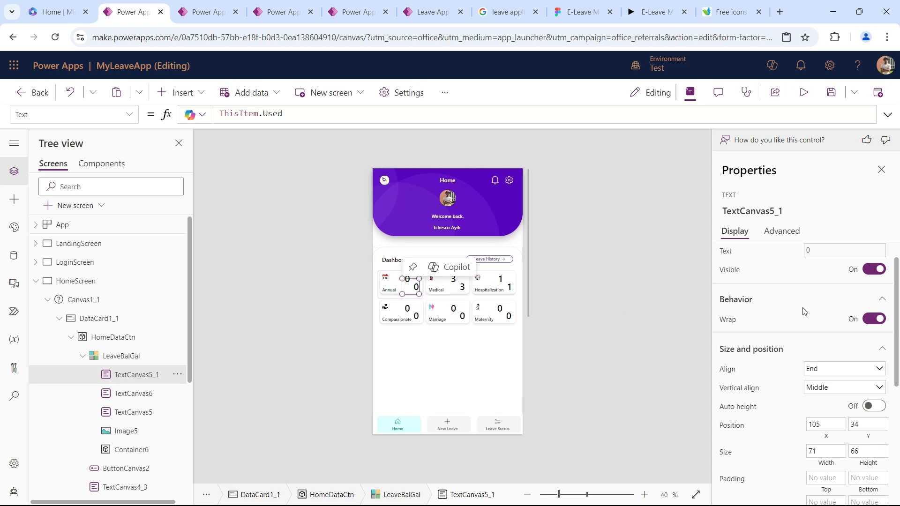
Set the font weight of the copied text, TextCanvas5_1, to Regular.
scroll(834, 382, down, 5)
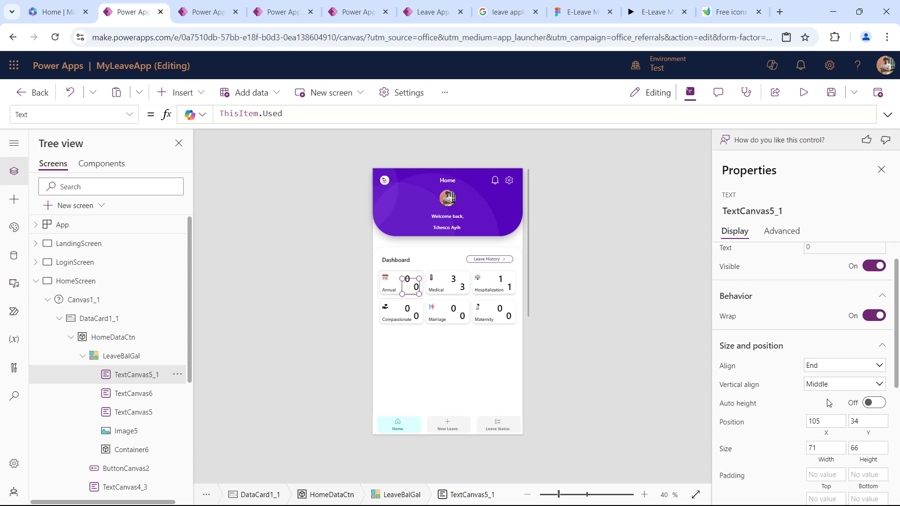
click(834, 382)
click(839, 409)
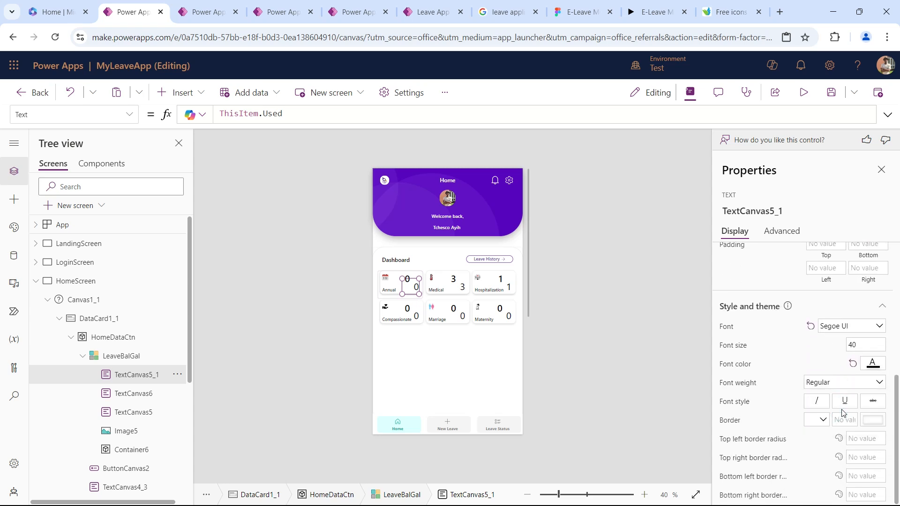
click(865, 344)
Change the copied text's Text formula to ThisItem.Total.
double_click(283, 112)
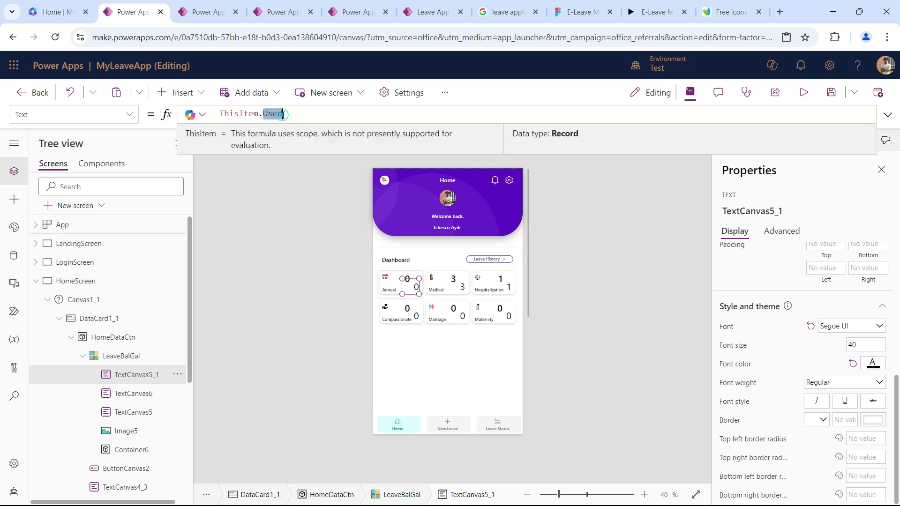
key(BackSpace)
key(BackSpace)
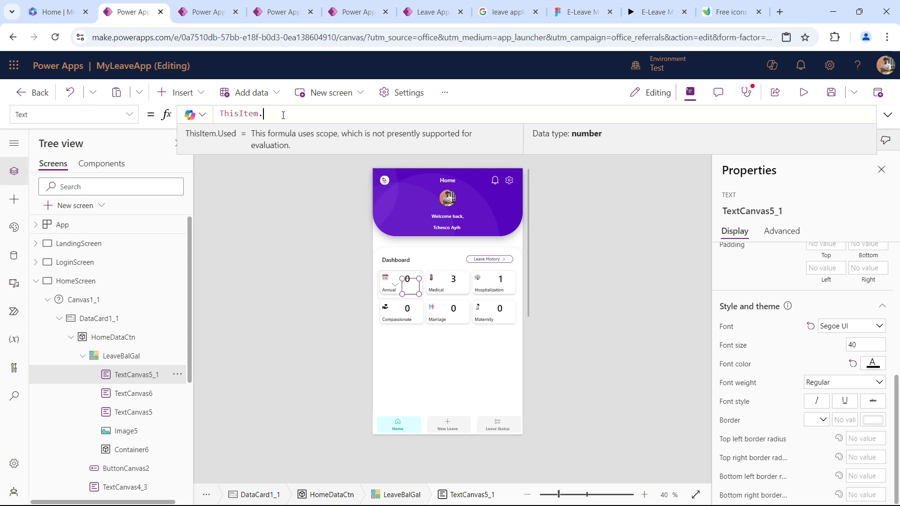
text(.)
click(306, 155)
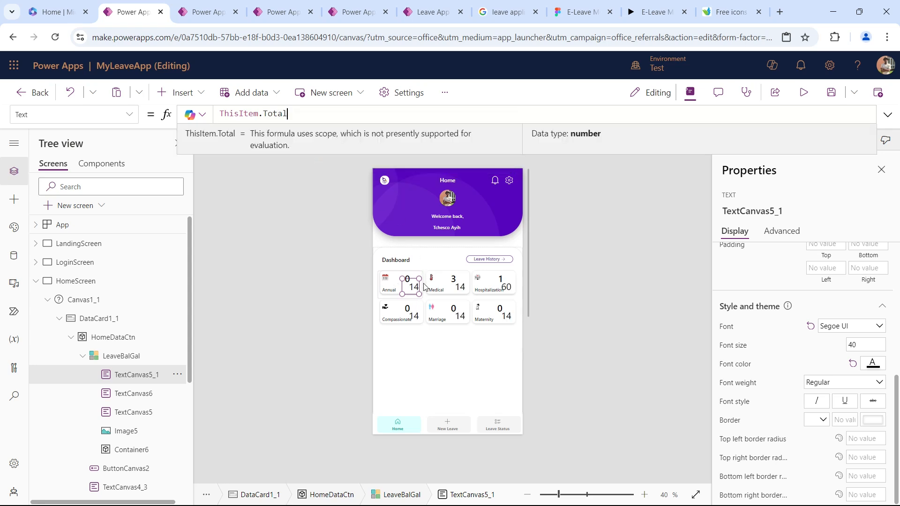
Set the X position of the total-days text to 110 and select the LeaveBalGal gallery.
click(413, 285)
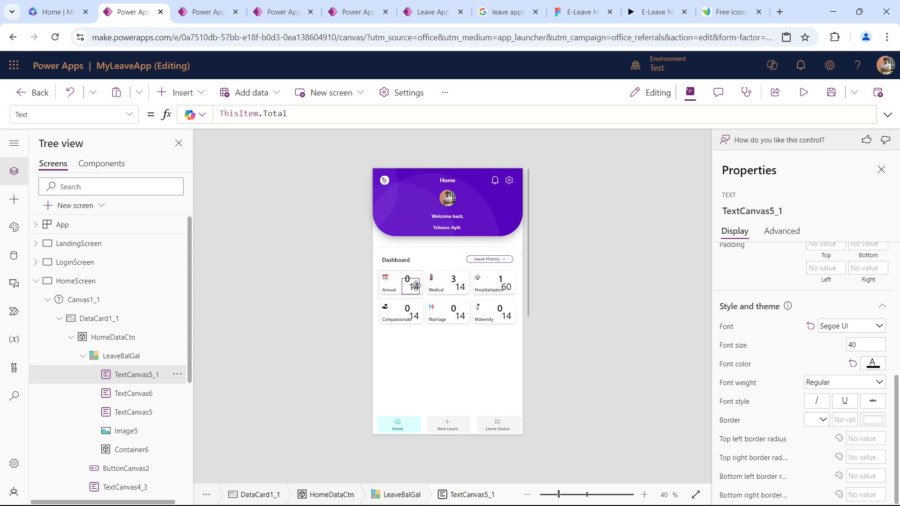
scroll(797, 364, up, 4)
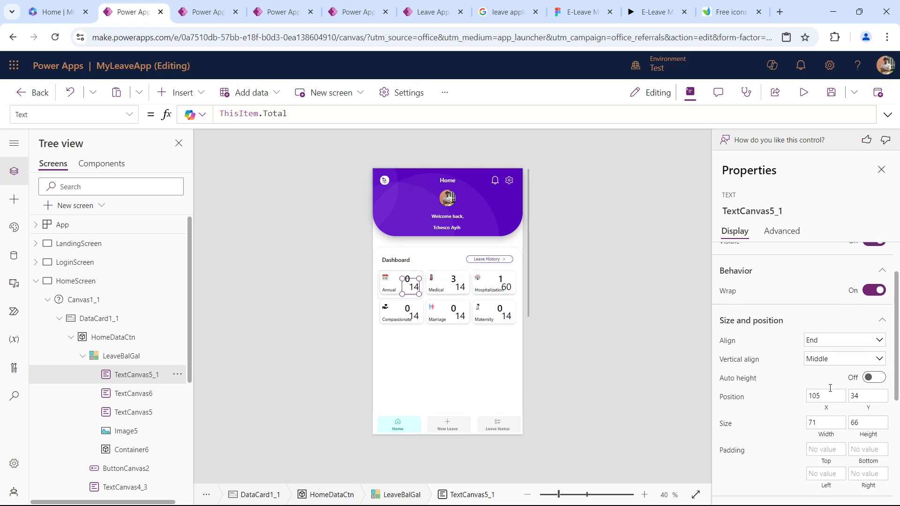
click(831, 393)
key(BackSpace)
text(10)
key(Tab)
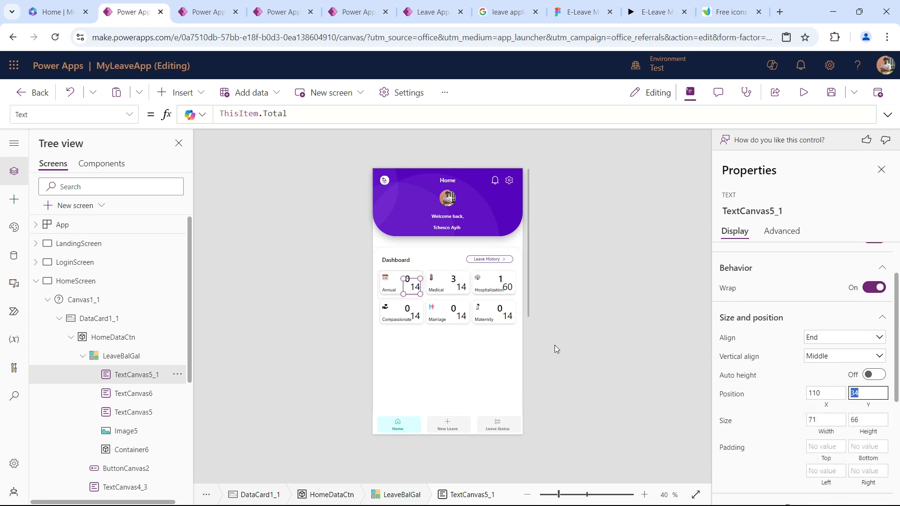
click(454, 279)
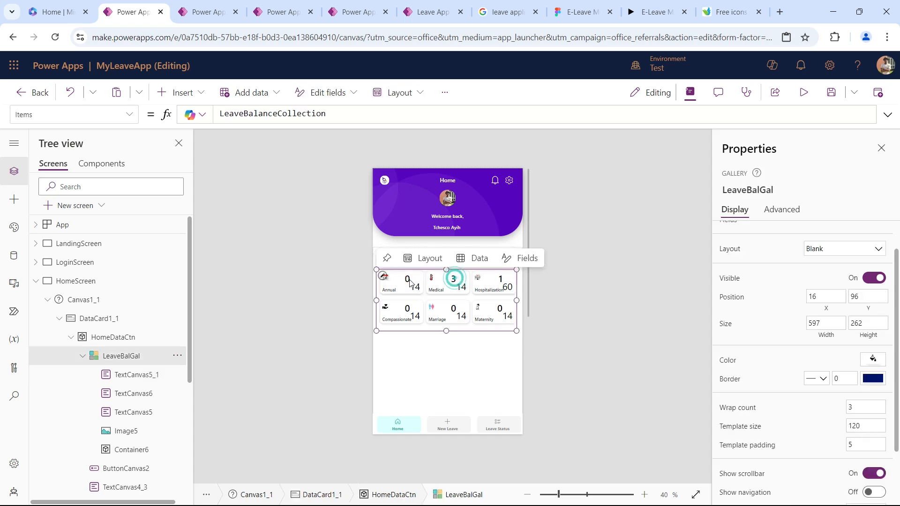
Set the X position of the used-days text, TextCanvas5, in the gallery card to 60.
click(411, 282)
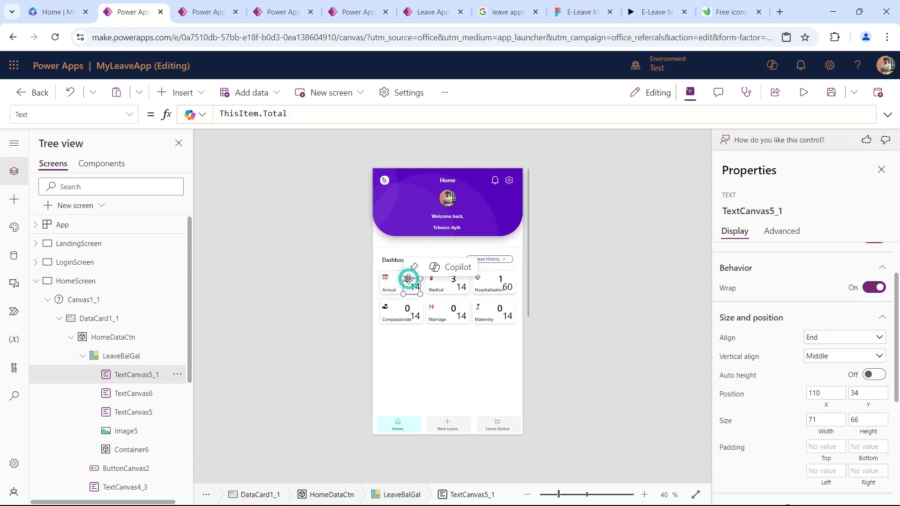
click(118, 394)
click(121, 412)
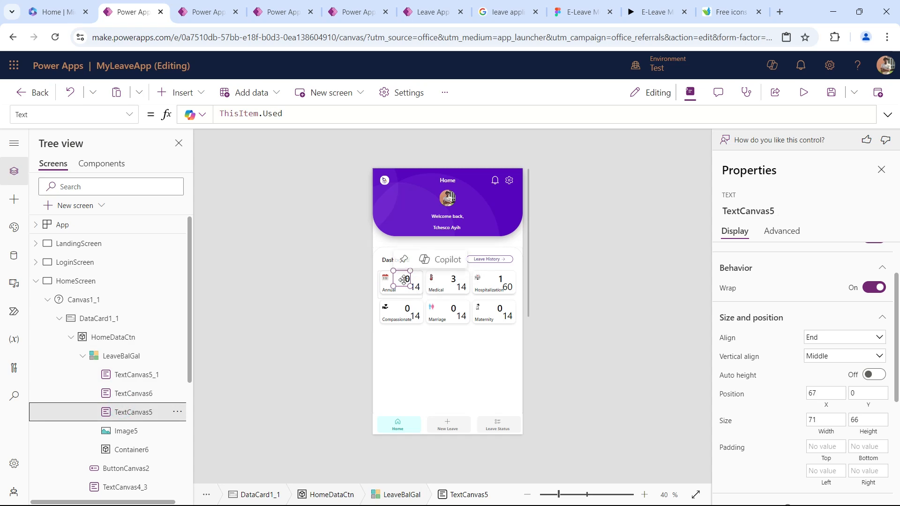
click(814, 394)
text(60)
key(Tab)
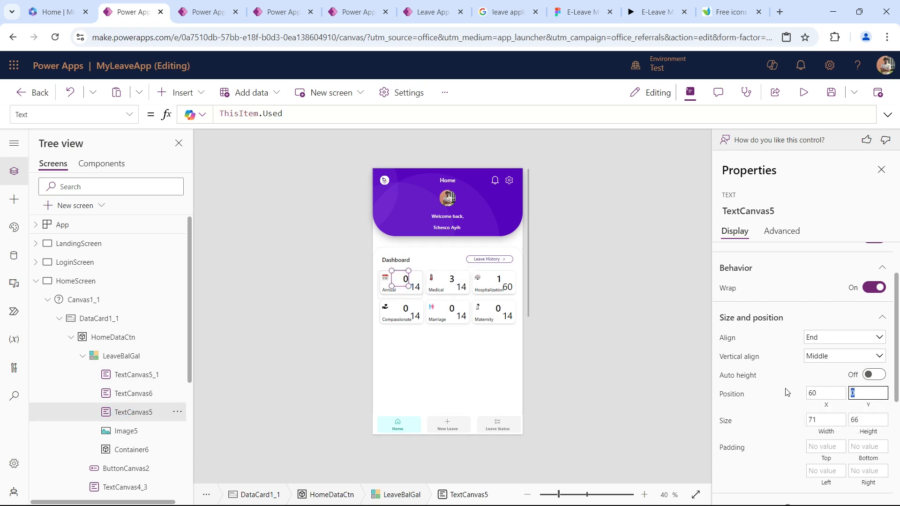
Duplicate the total-days text inside the gallery card, place the copy between the two numbers, and set its Text formula to "/".
click(418, 287)
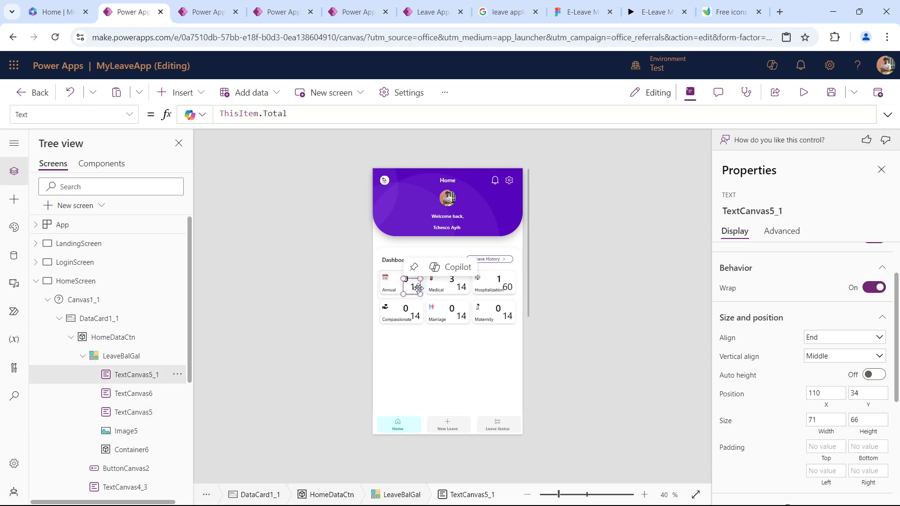
key(ctrl+v)
drag(400, 289, 411, 284)
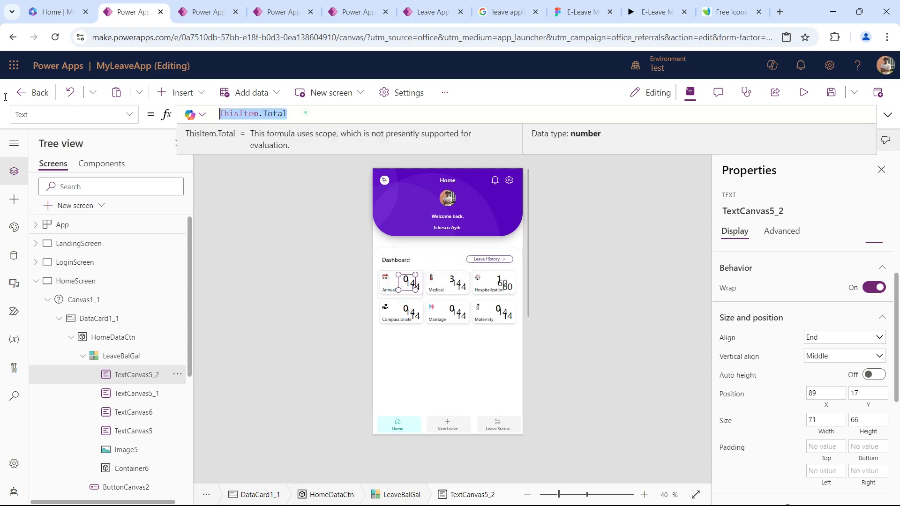
text("")
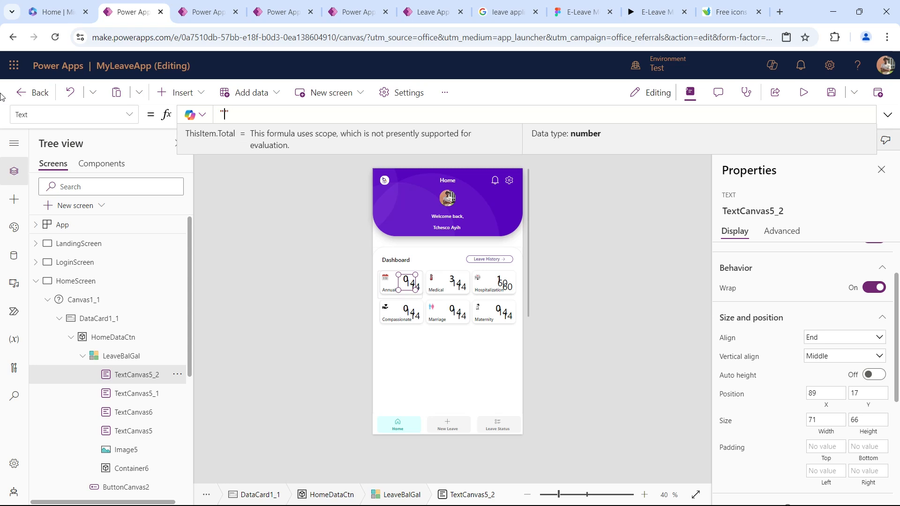
text(/)
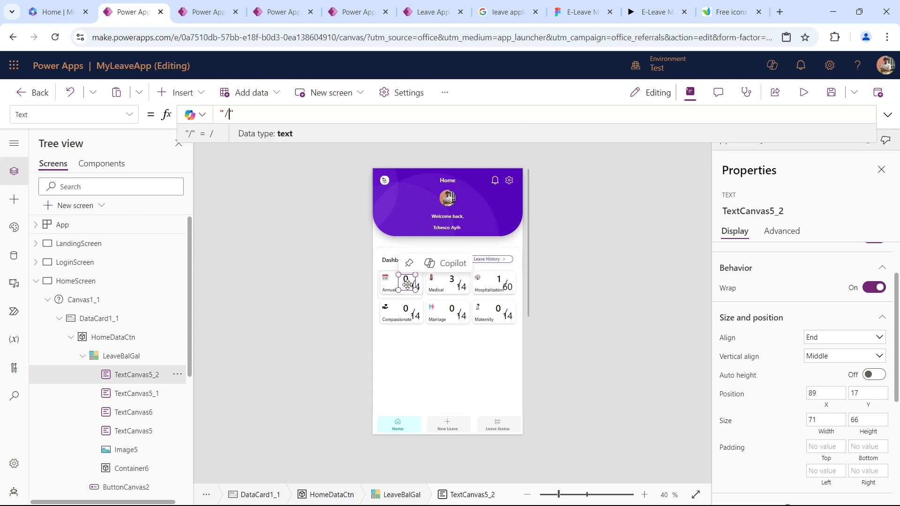
Move the slash text between the used and total days, at X 70 and about Y 16.
drag(406, 284, 408, 281)
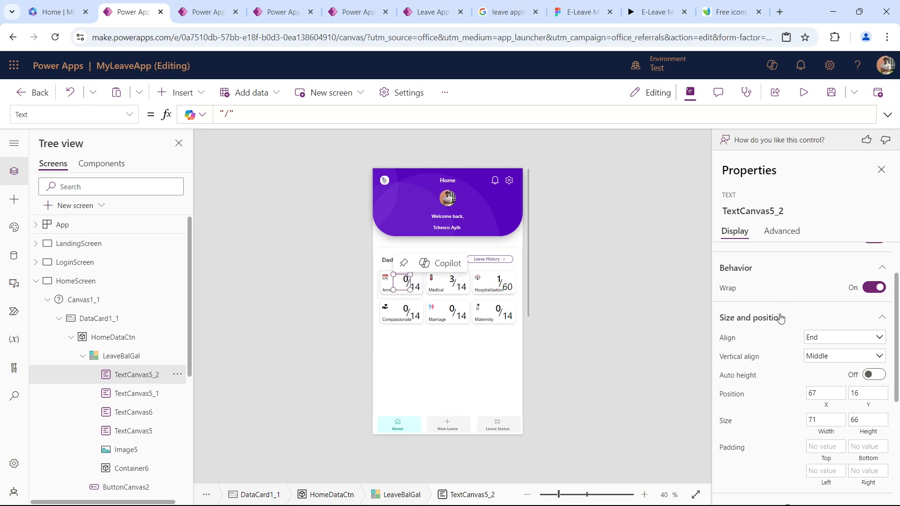
click(839, 393)
text(70)
key(Tab)
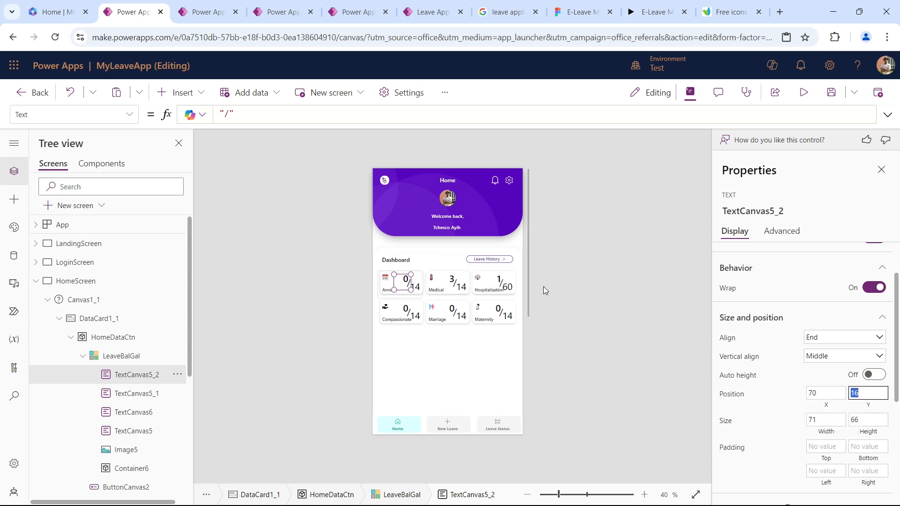
Set the font size of the leave type label, TextCanvas6, to 16.
click(385, 293)
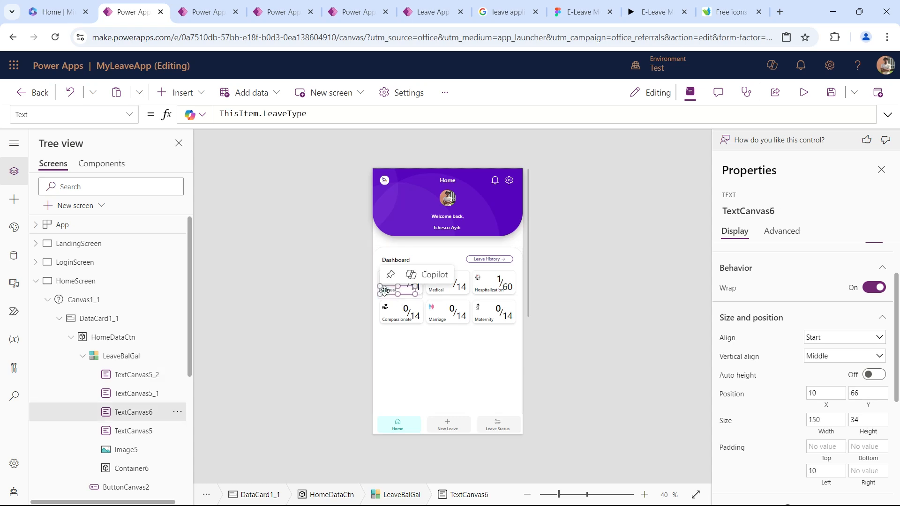
scroll(820, 394, down, 4)
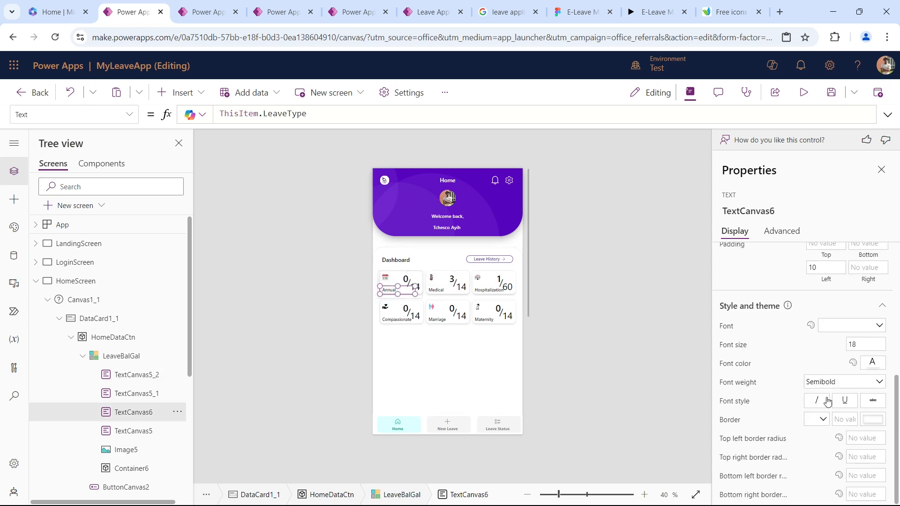
click(865, 344)
text(16)
key(Tab)
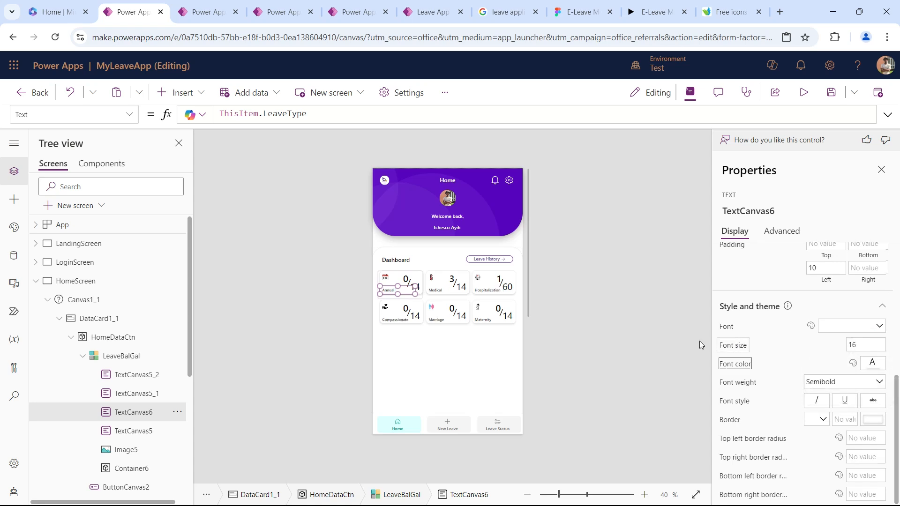
click(631, 178)
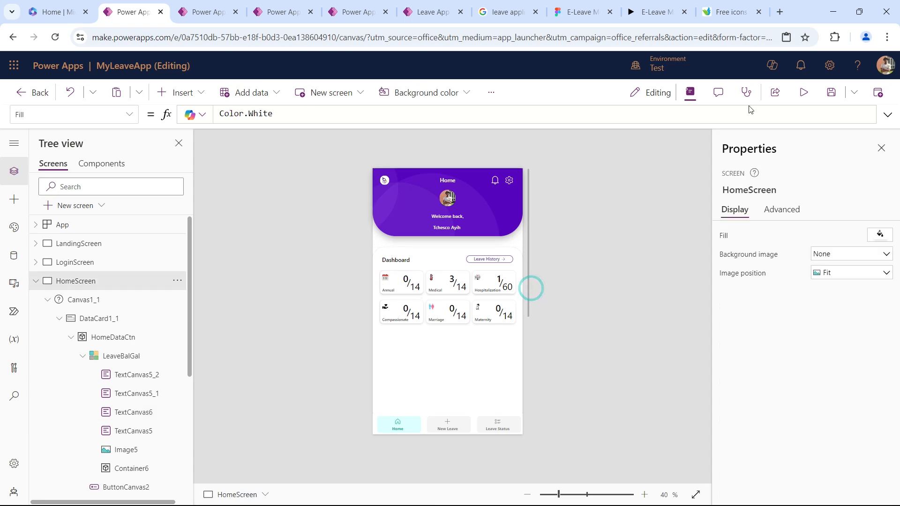
Preview the home screen and examine the sections below the leave cards in the E-Leave Figma prototype.
click(804, 93)
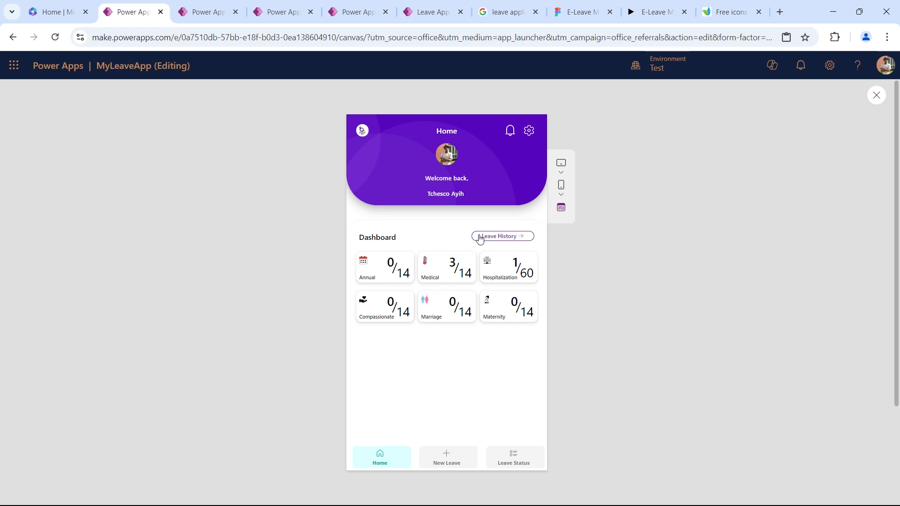
key(Escape)
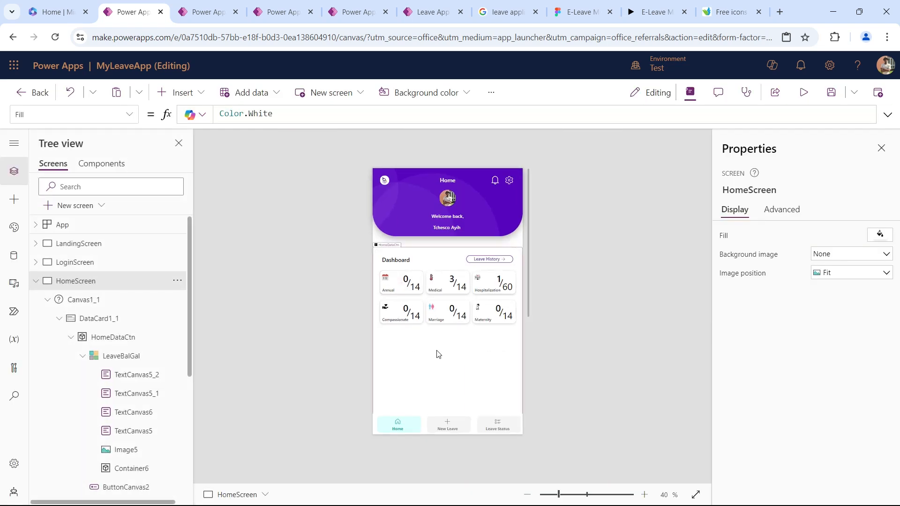
click(602, 12)
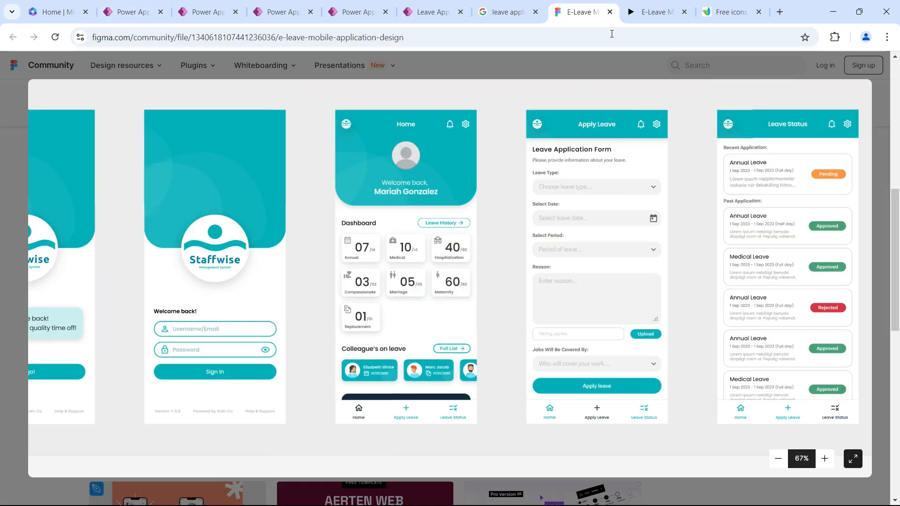
key(ctrl+Tab)
scroll(422, 379, down, 4)
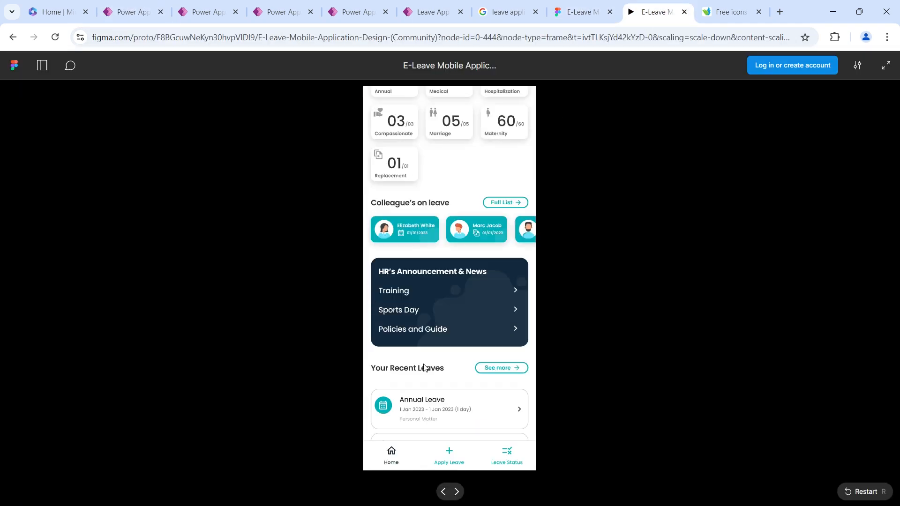
scroll(422, 380, up, 4)
scroll(427, 302, down, 3)
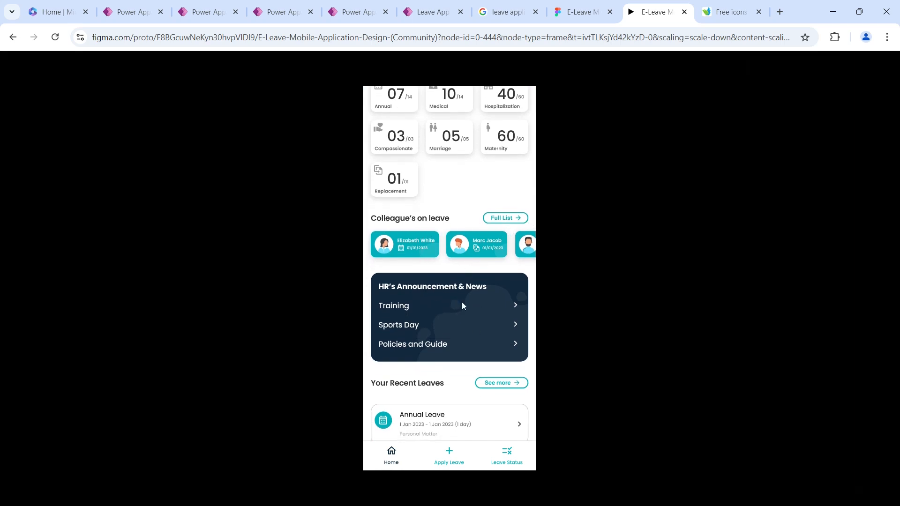
click(125, 10)
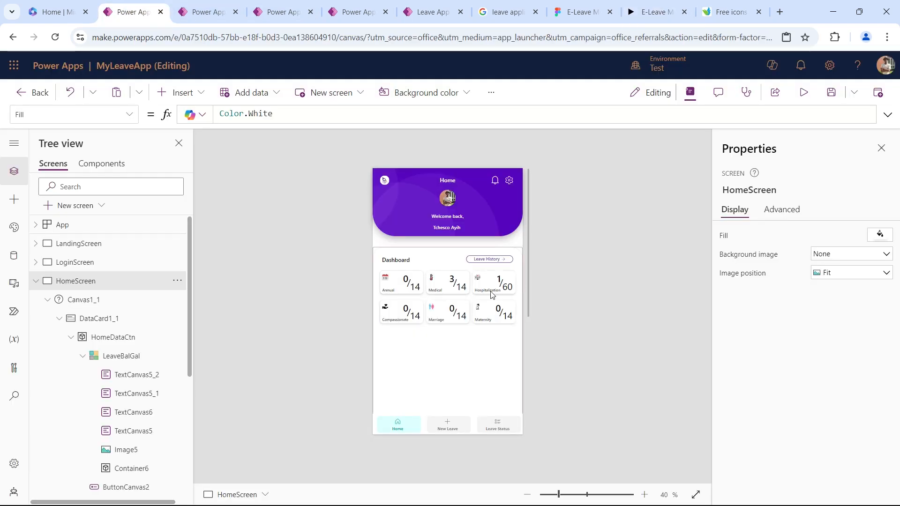
Duplicate the Dashboard heading together with the Leave History button and place the copies below the gallery at about Y 358.
scroll(492, 295, down, 1)
scroll(491, 294, down, 1)
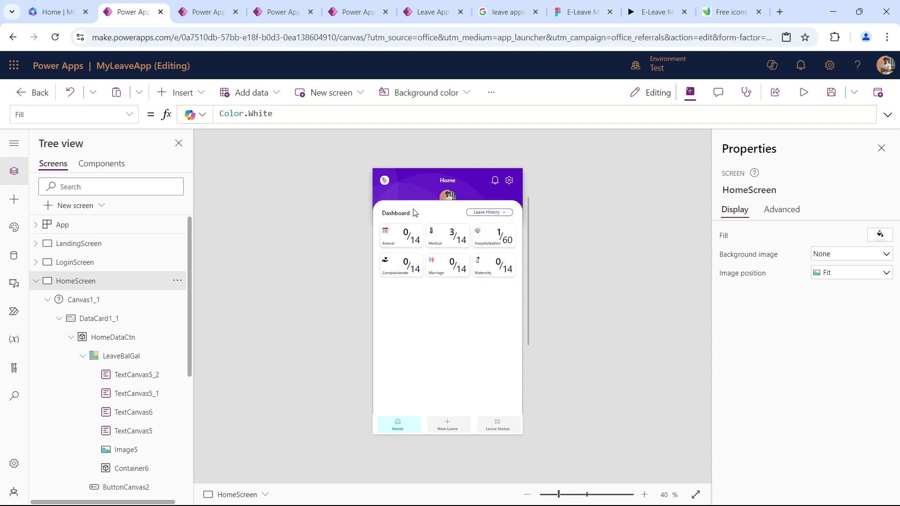
click(404, 214)
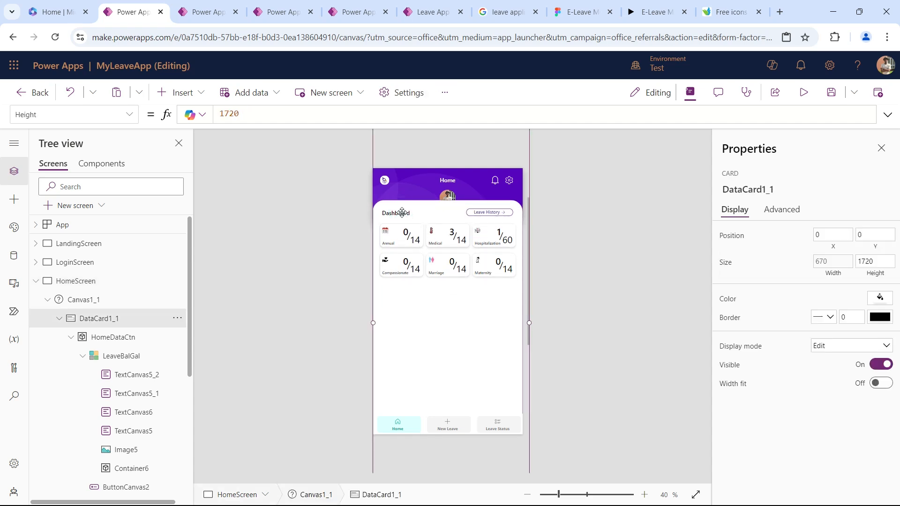
click(403, 214)
shift+click(477, 213)
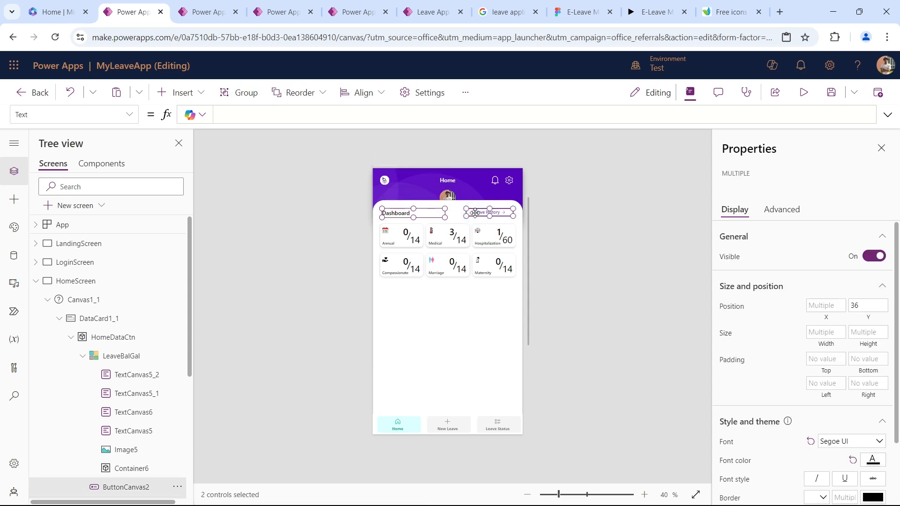
key(ctrl+c)
key(ctrl+v)
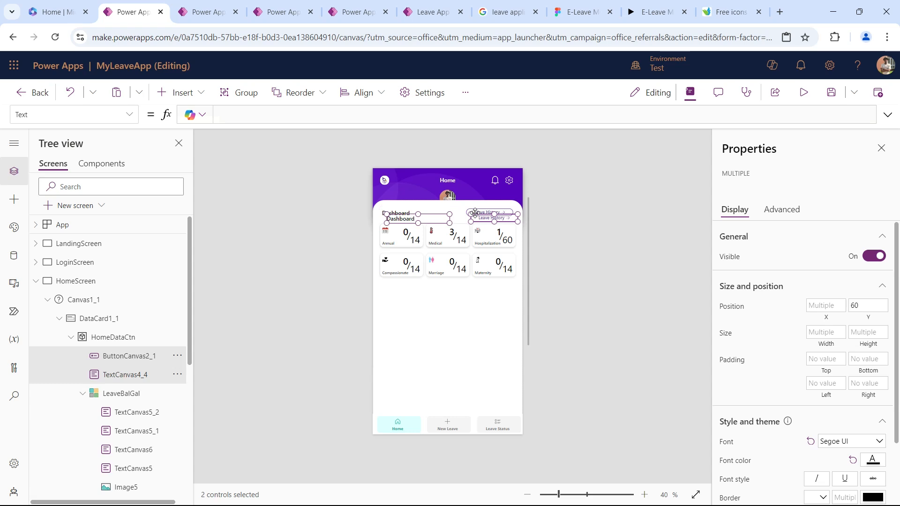
drag(443, 218, 438, 290)
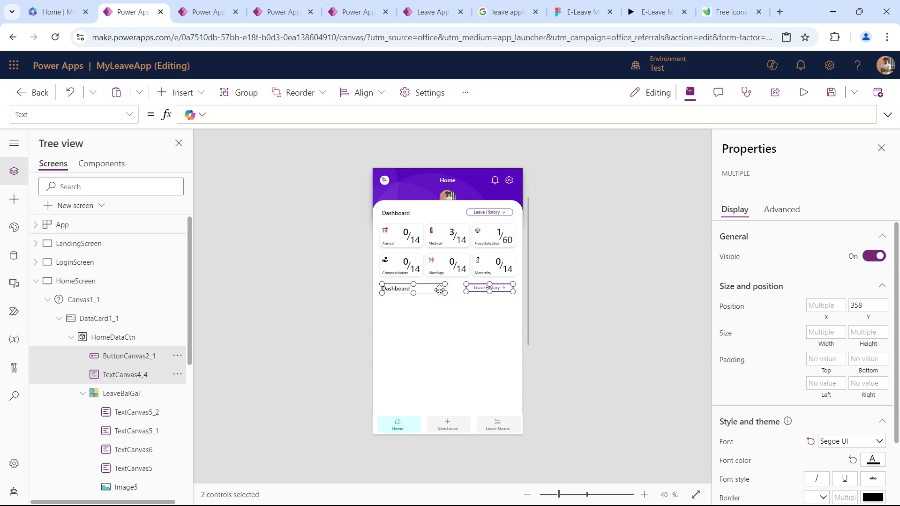
click(564, 274)
Check the next section title in the Figma prototype and change the copied heading's text to "Colleague's on leave" in Power Apps.
click(652, 13)
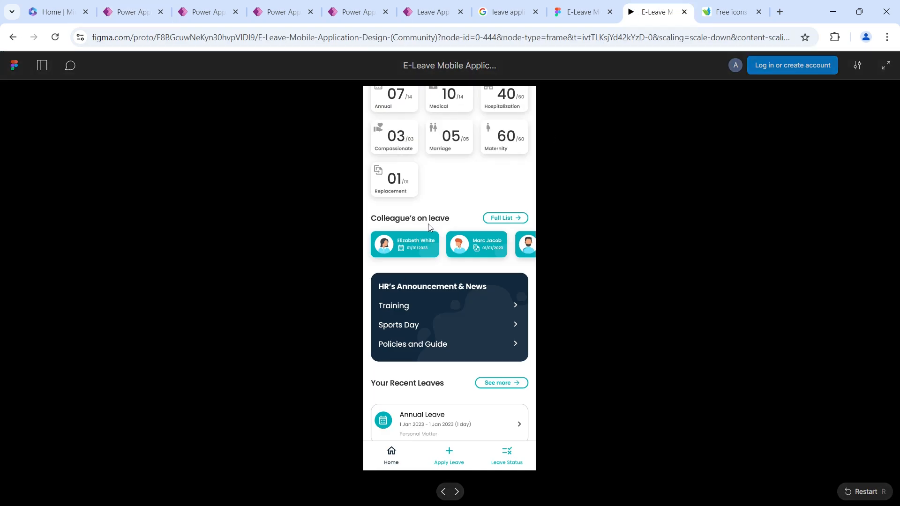
click(134, 11)
click(396, 288)
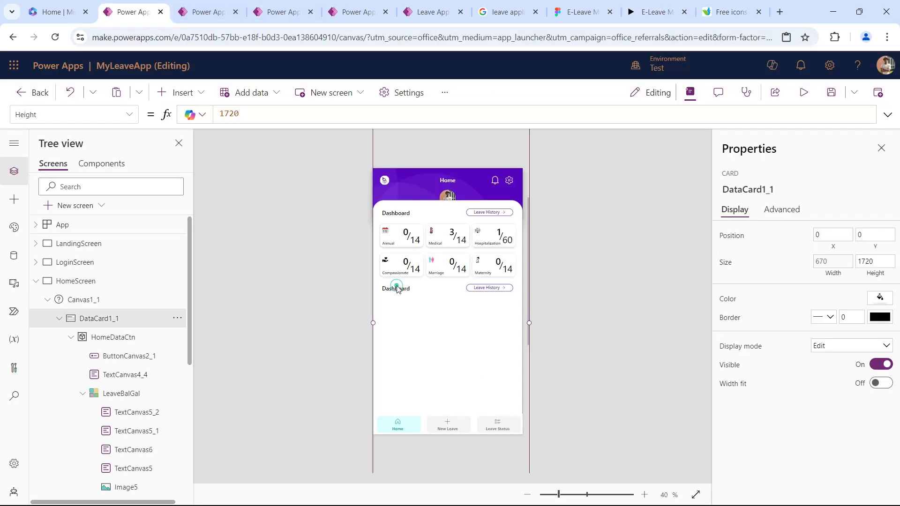
click(397, 289)
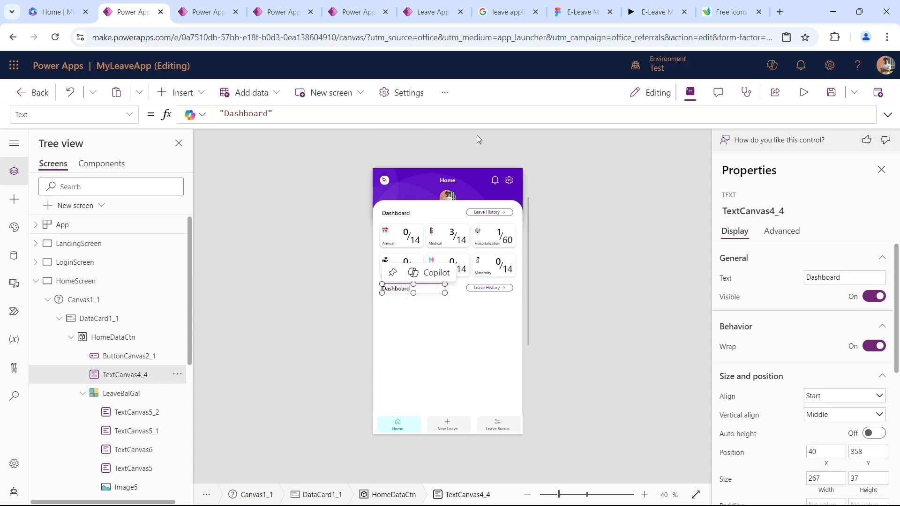
double_click(244, 115)
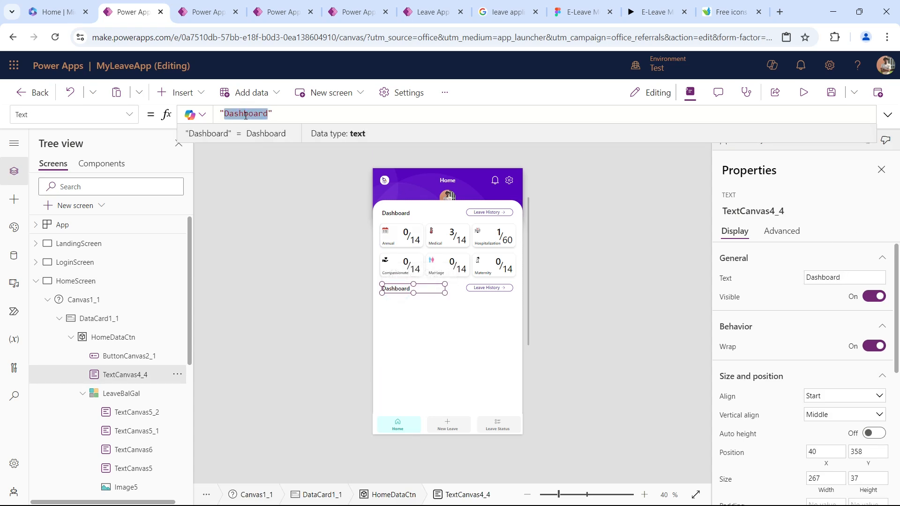
text(Colleague)
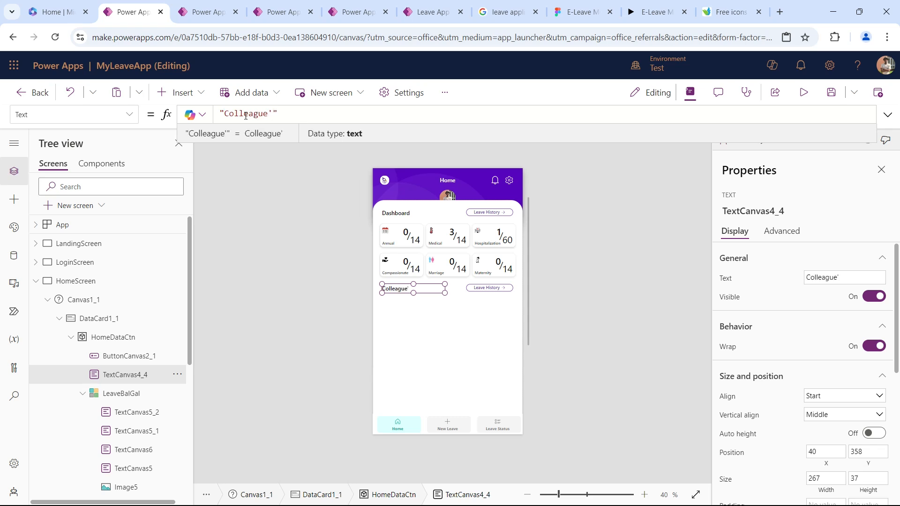
text('s)
key(BackSpace)
text(s )
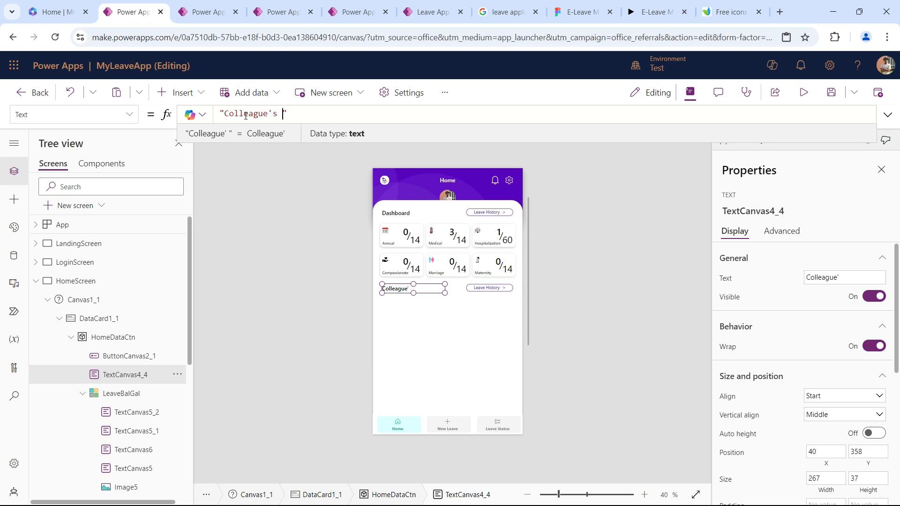
text(on leave)
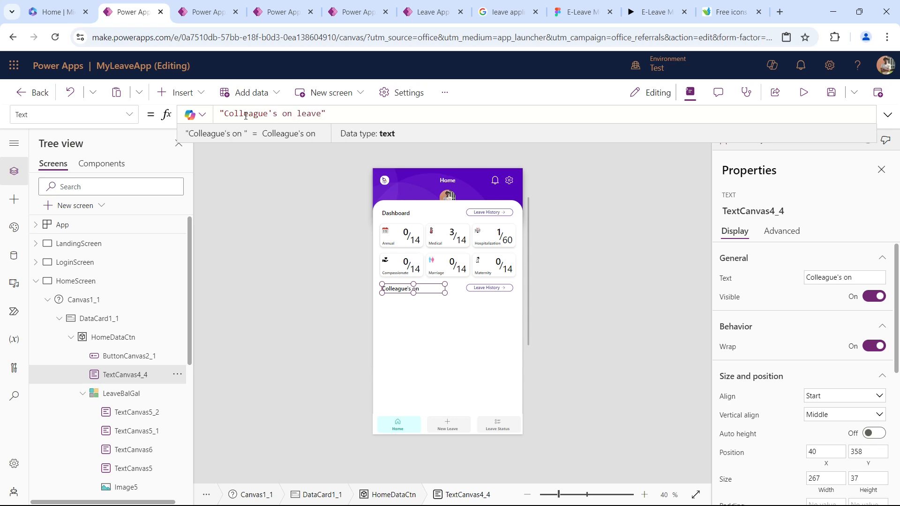
Change the text of the copied button beside the Colleague's on leave heading to "Full list".
click(492, 288)
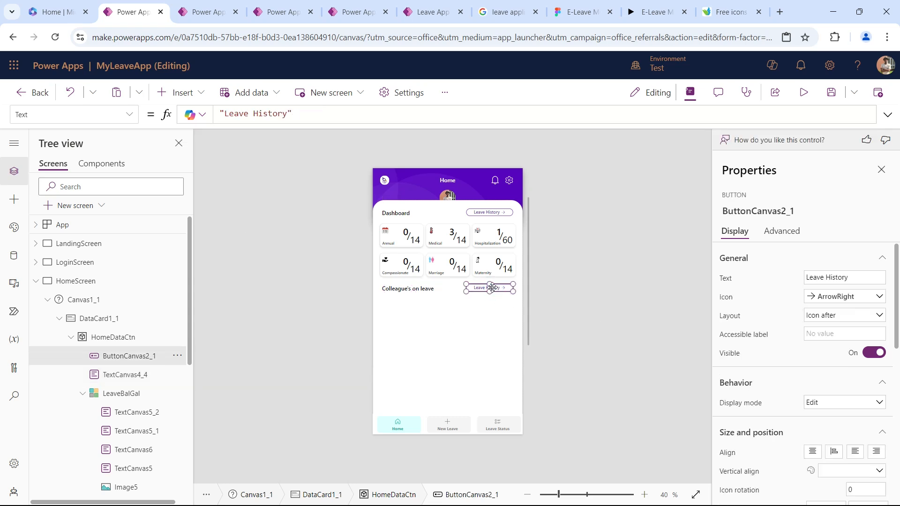
key(ctrl+a)
text(Fu)
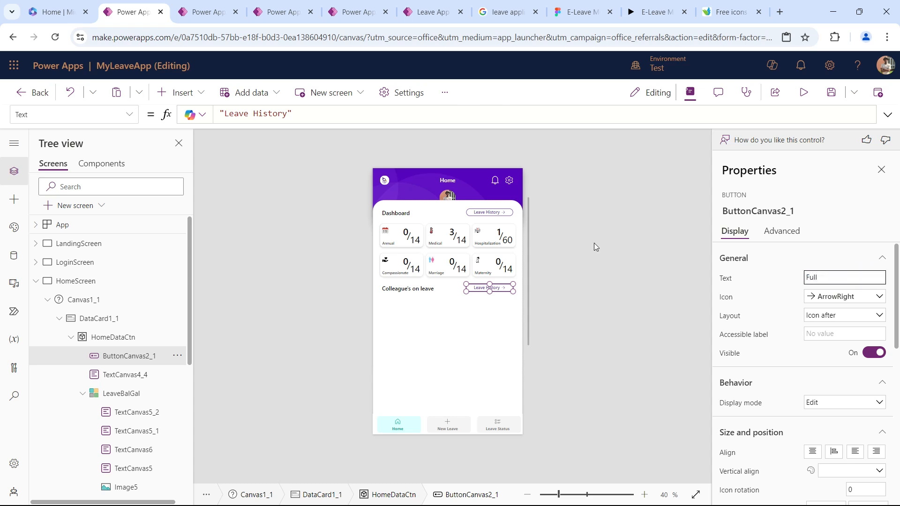
key(Tab)
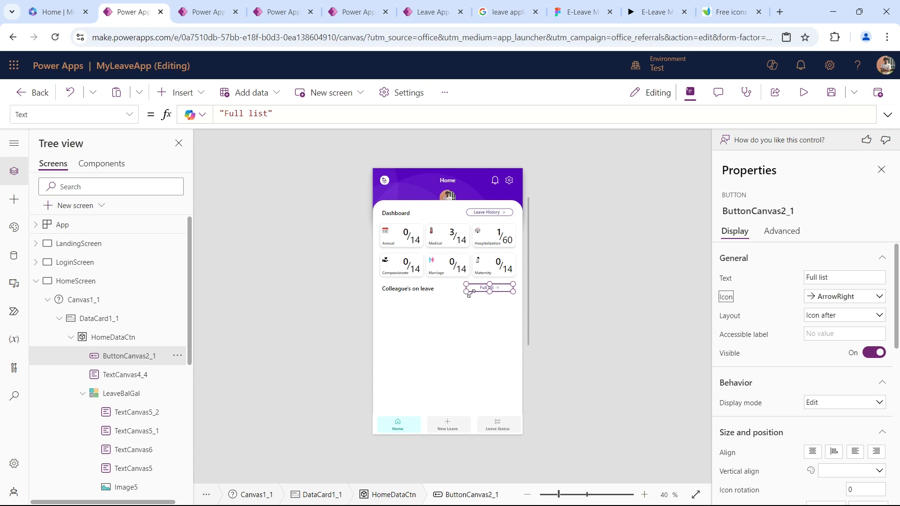
scroll(852, 359, down, 3)
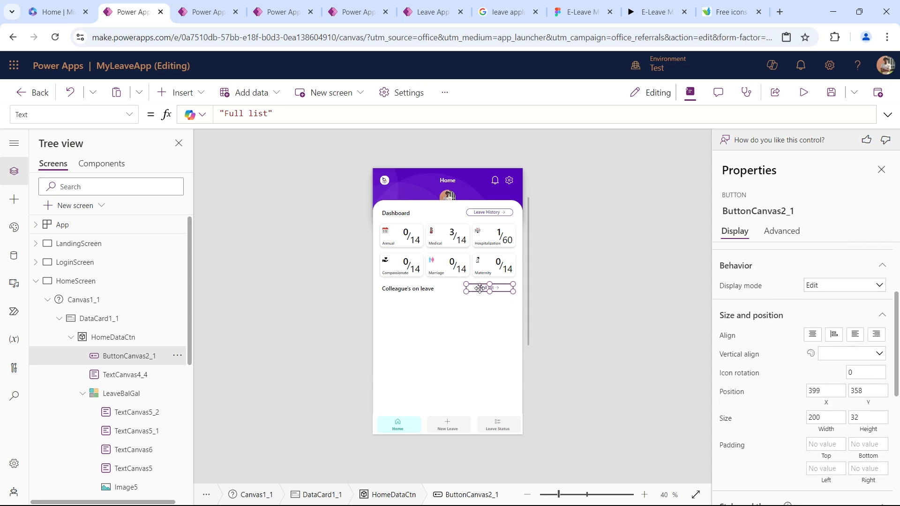
Narrow the Full list button to about 132 wide, aligned with the card edge, and set its height to 32.
drag(466, 293, 482, 292)
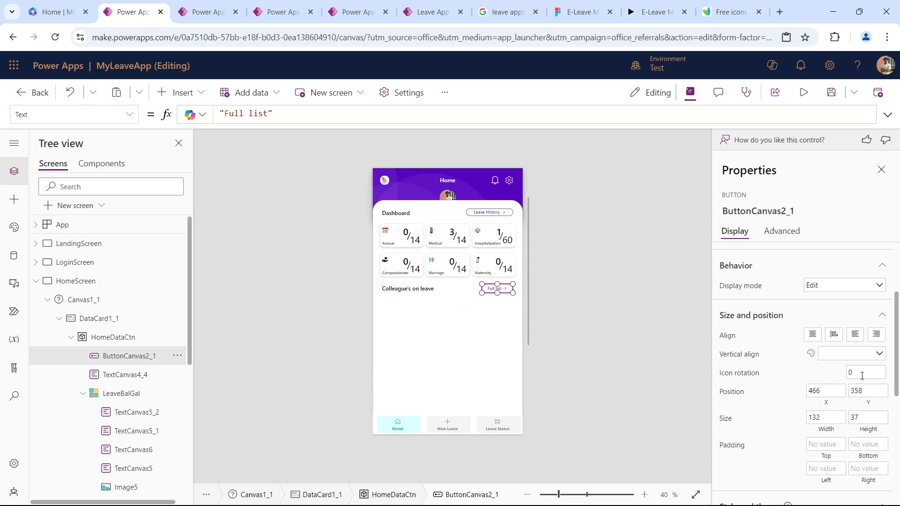
drag(869, 418, 758, 407)
text(32)
key(Tab)
click(569, 291)
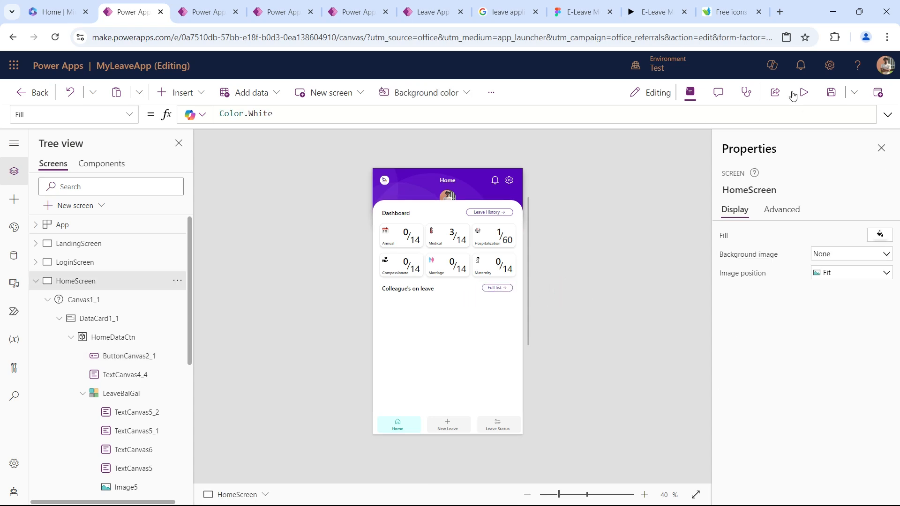
Check the colleague cards in the Figma prototype and append a three-record ColleagueLeave ClearCollect with Name, LeaveType, Image and ReturnDate to the Power Apps App's OnStart.
click(656, 11)
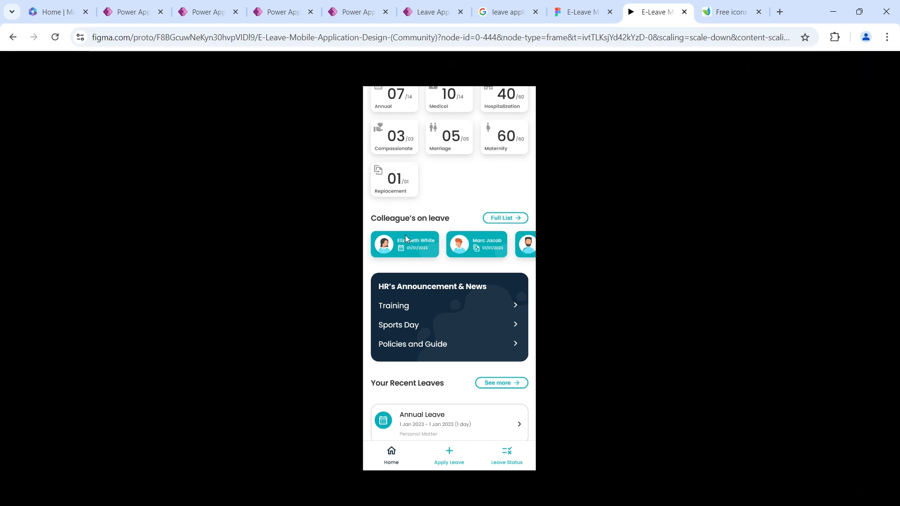
click(124, 13)
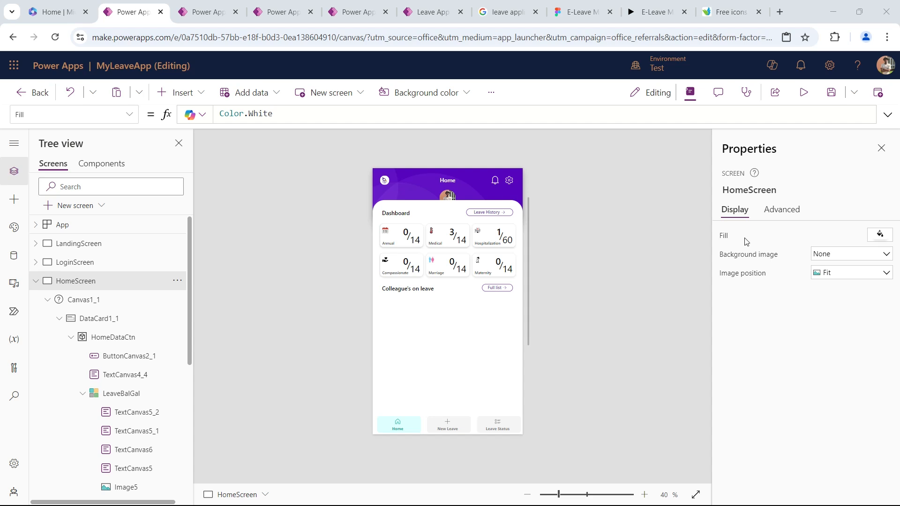
click(71, 226)
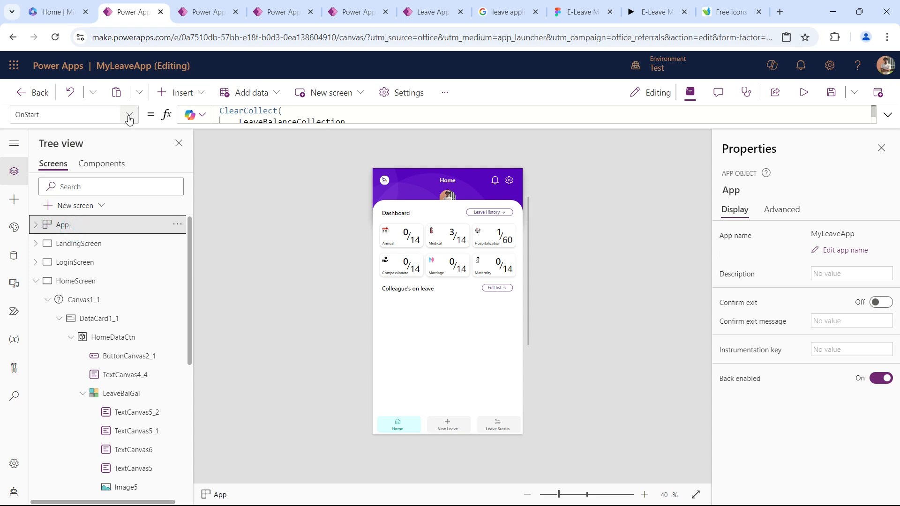
drag(279, 127, 279, 282)
scroll(378, 177, down, 10)
scroll(378, 176, down, 10)
click(288, 156)
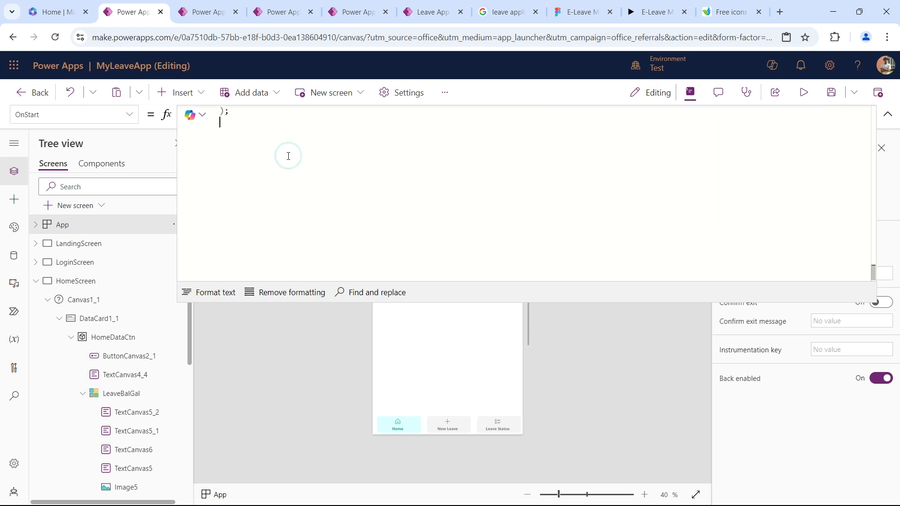
Review the ColleagueLeave records in the App's OnStart formula and run OnStart.
scroll(288, 156, up, 3)
scroll(291, 162, up, 3)
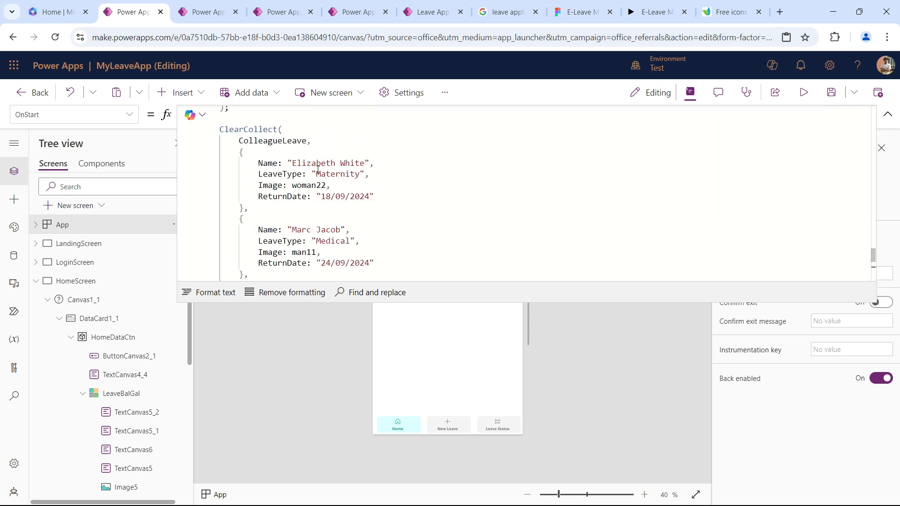
scroll(322, 163, down, 3)
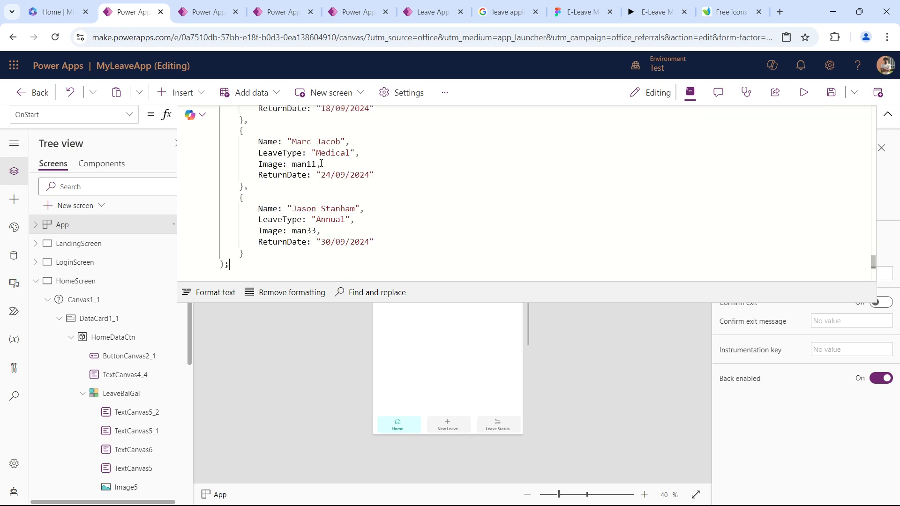
scroll(628, 184, up, 3)
click(889, 114)
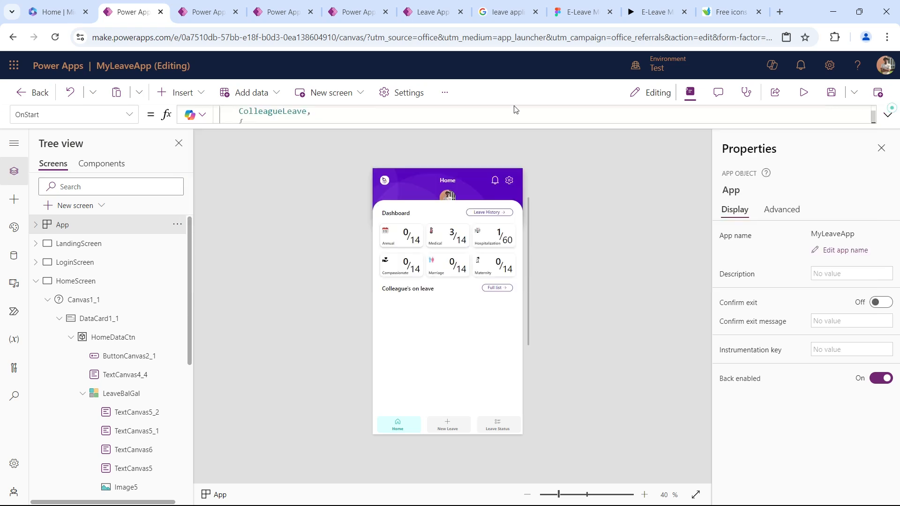
click(177, 224)
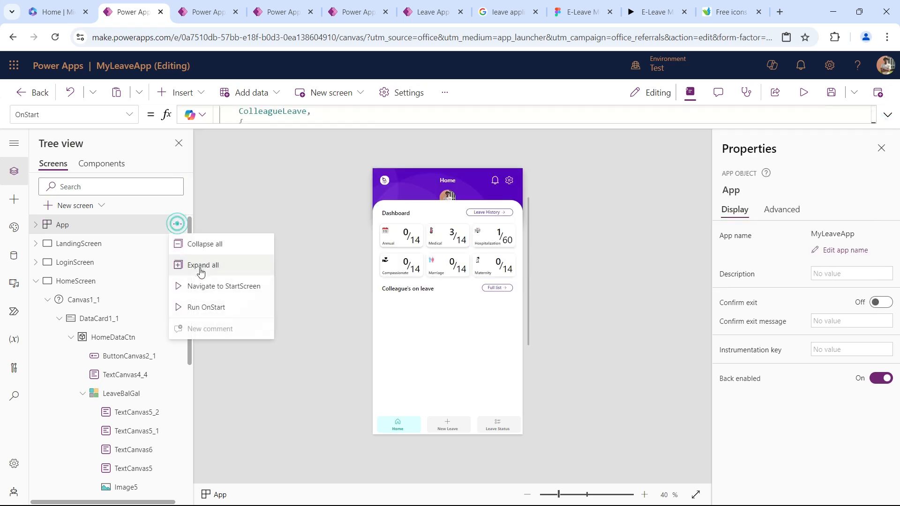
click(208, 307)
click(490, 345)
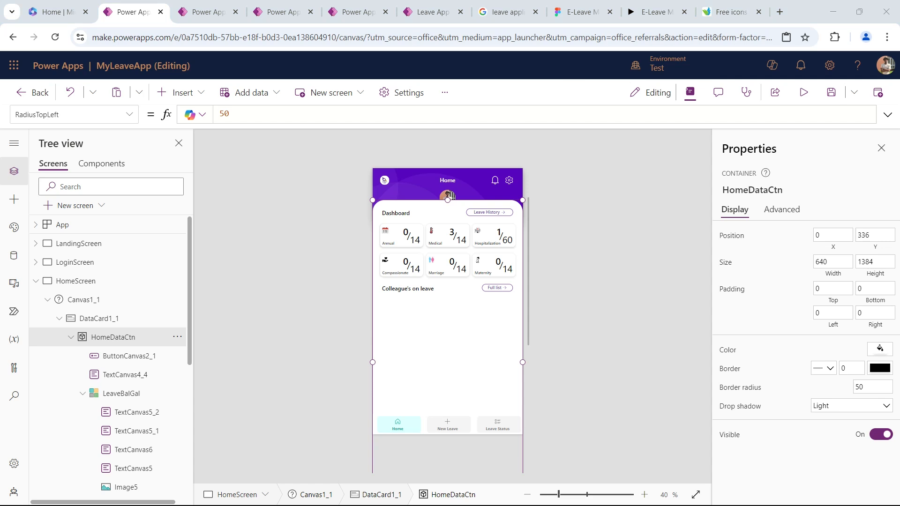
click(173, 95)
text(gall)
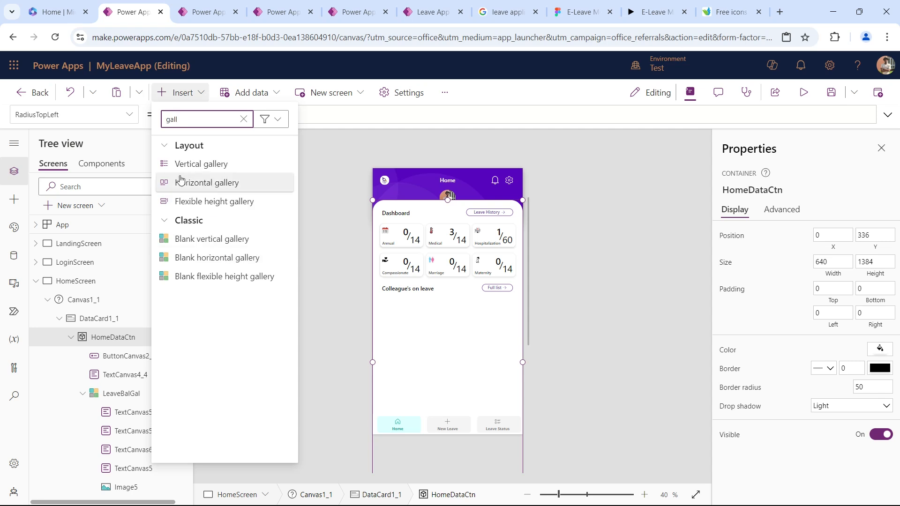
click(212, 258)
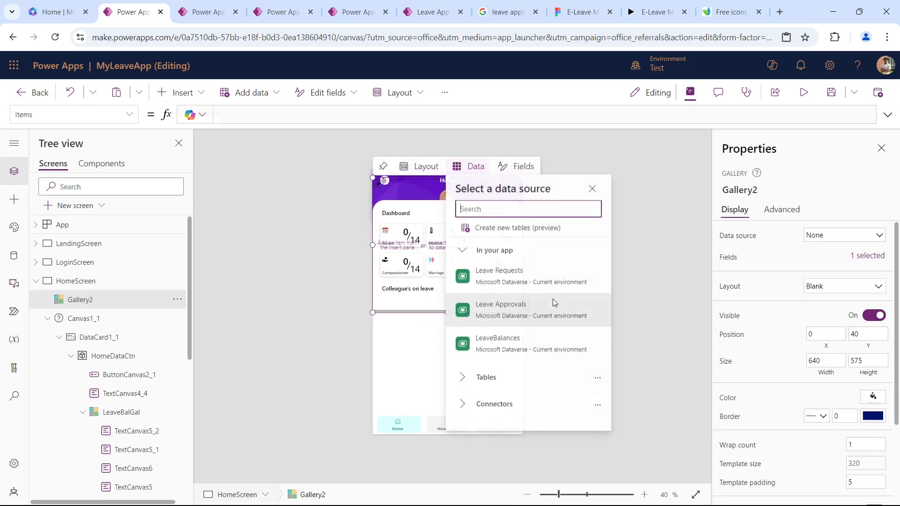
click(177, 300)
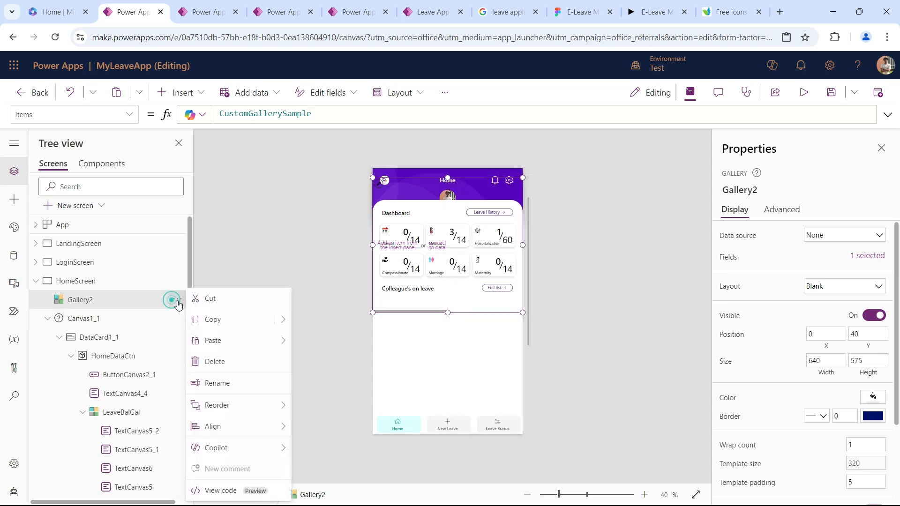
click(227, 361)
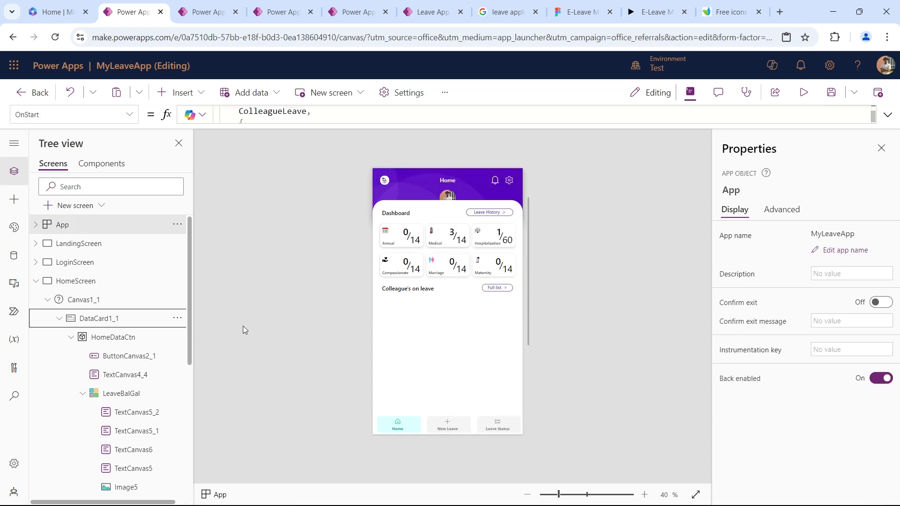
click(397, 336)
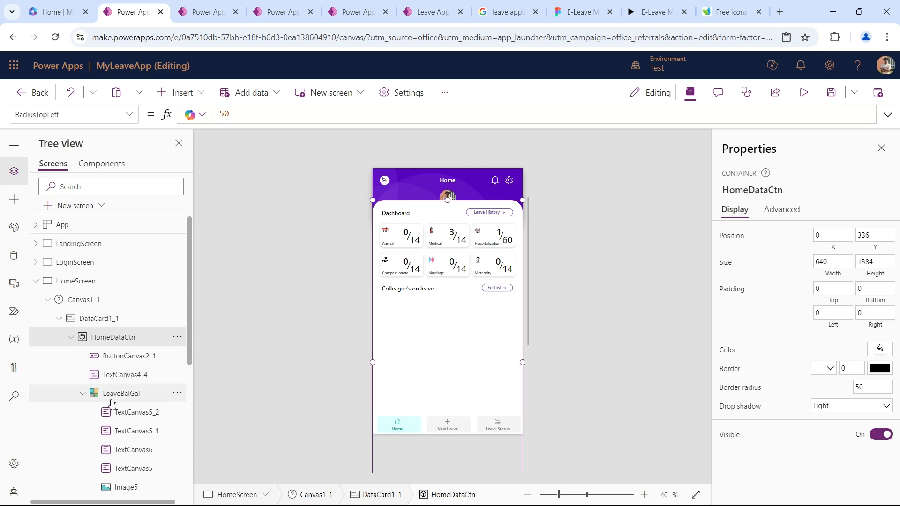
click(84, 394)
click(111, 337)
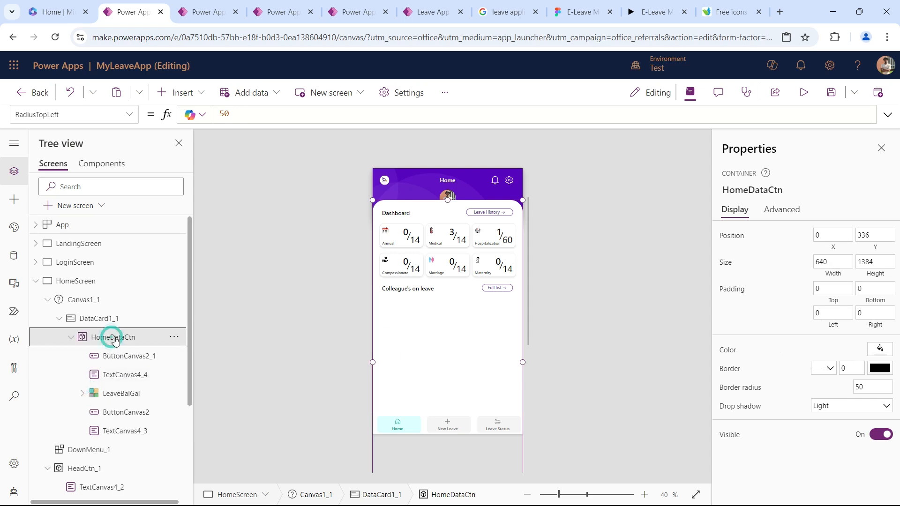
click(178, 92)
text(gall)
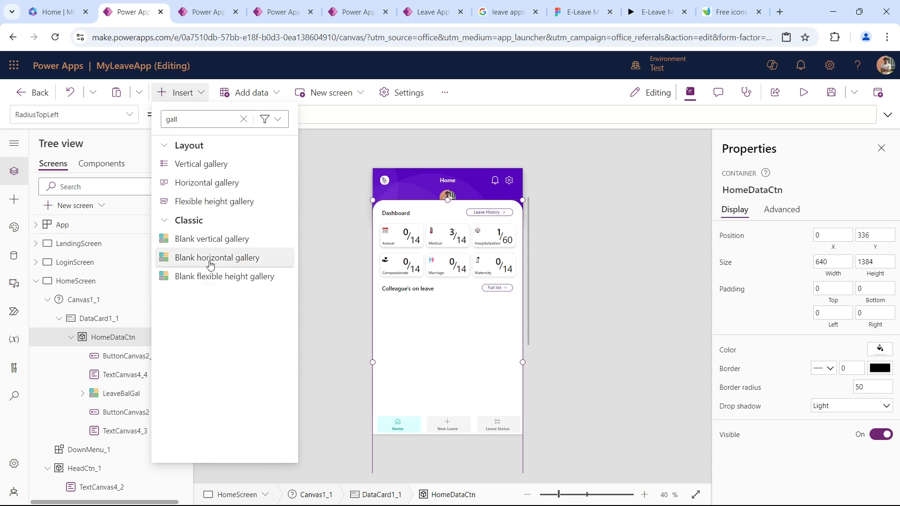
click(210, 258)
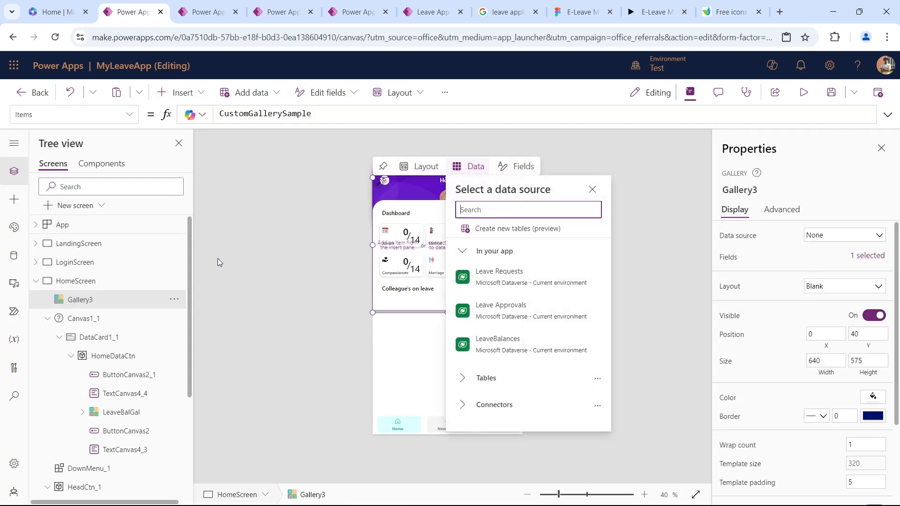
click(401, 312)
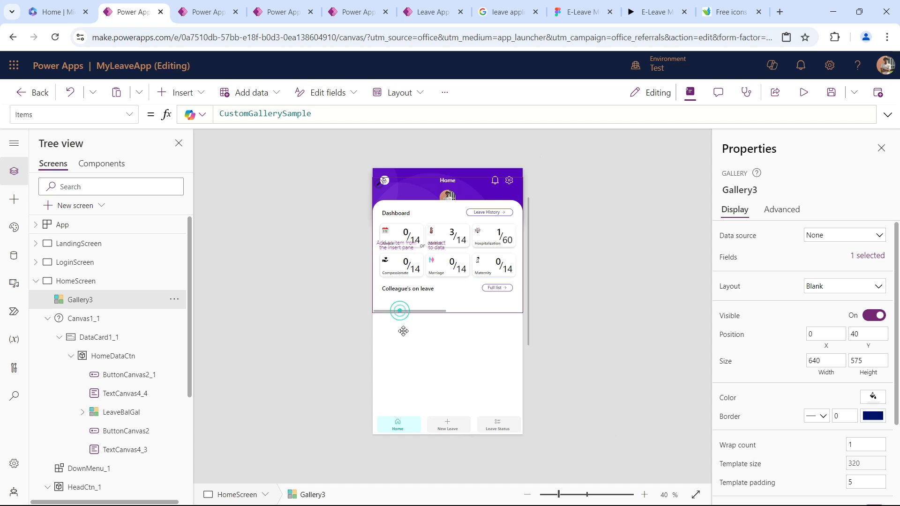
click(174, 299)
click(232, 364)
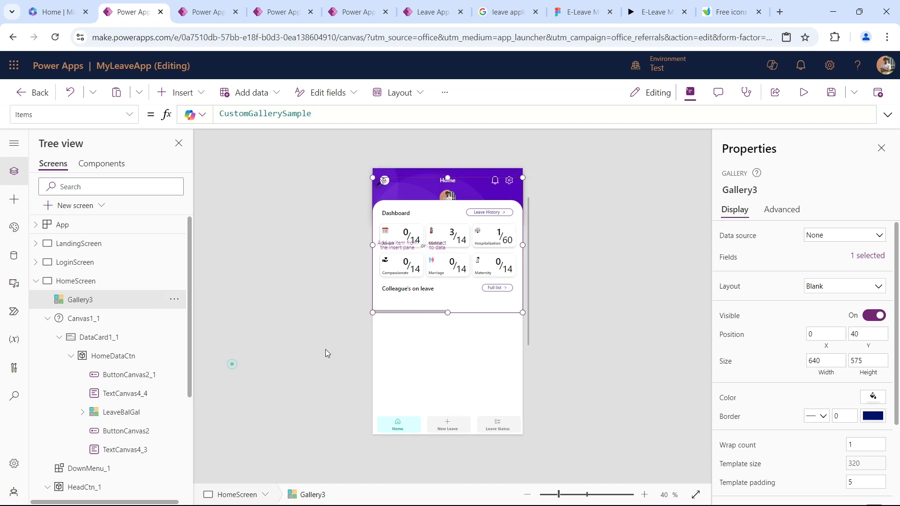
Insert a blank horizontal gallery on HomeScreen for the colleagues on leave.
click(117, 339)
click(403, 364)
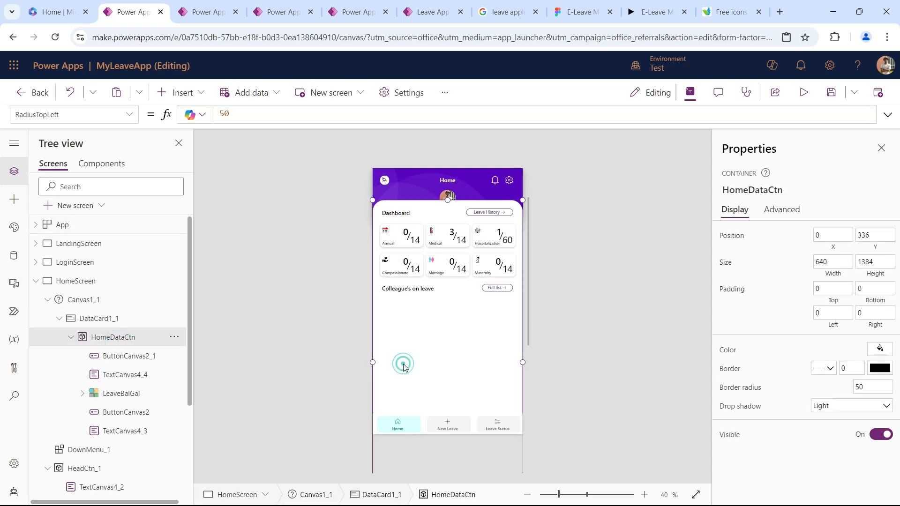
click(123, 378)
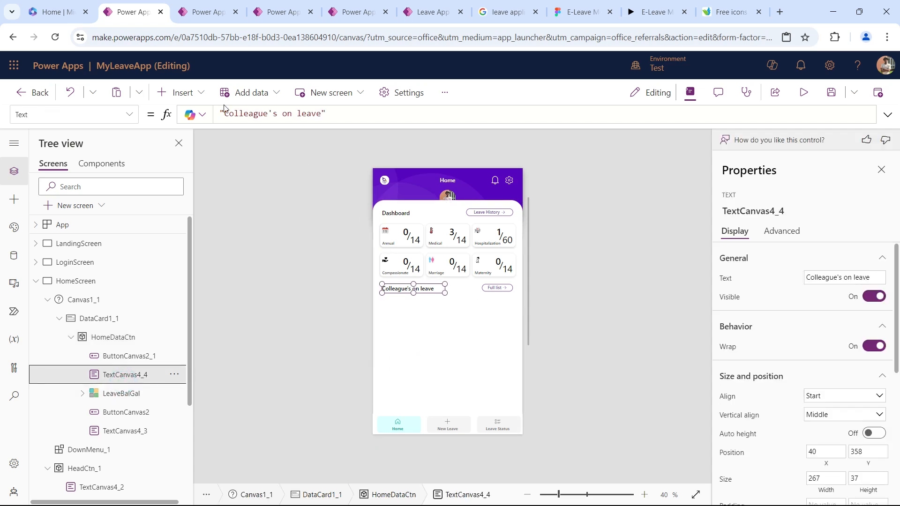
click(196, 92)
text(g)
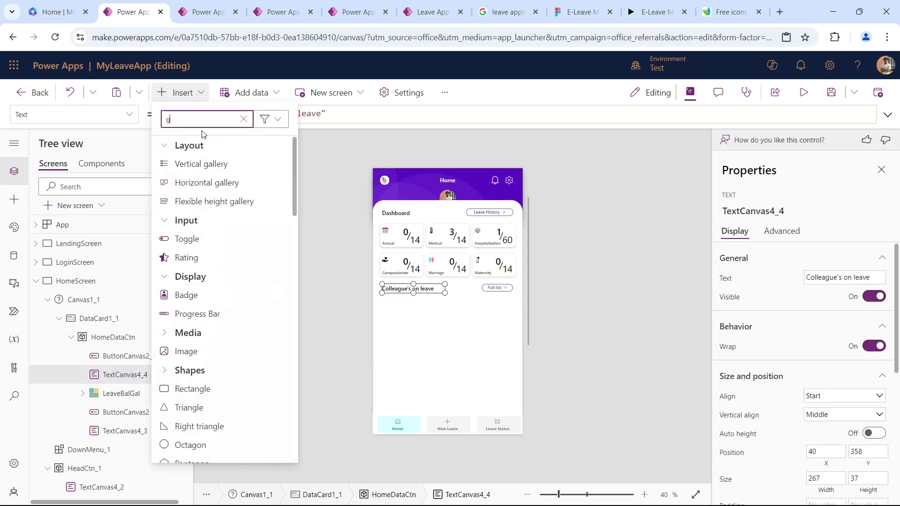
text(all)
click(224, 257)
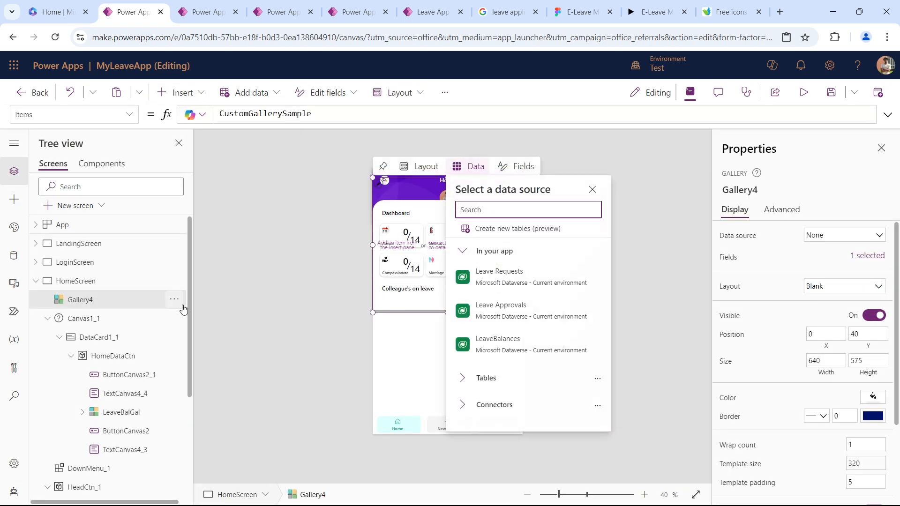
Cut the new blank gallery from HomeScreen's top level and paste it into the HomeDataCtn container without choosing a data source.
click(179, 305)
click(179, 305)
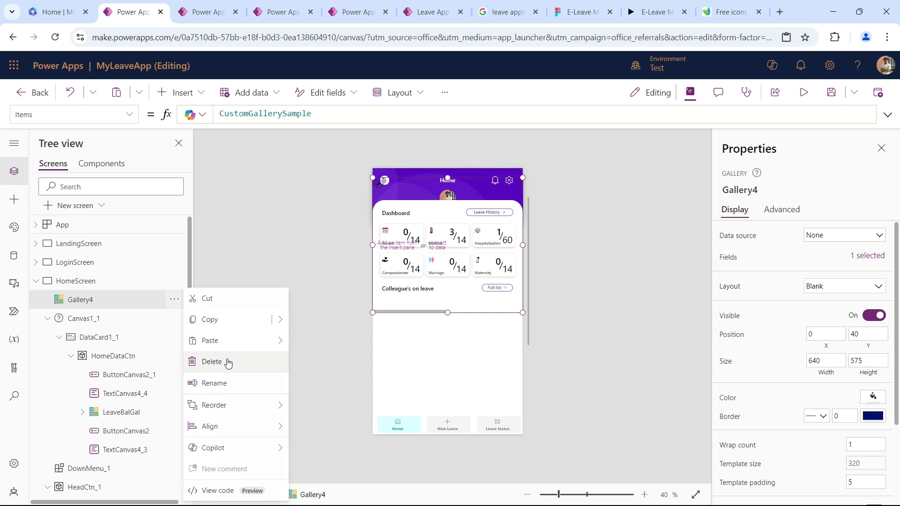
click(211, 297)
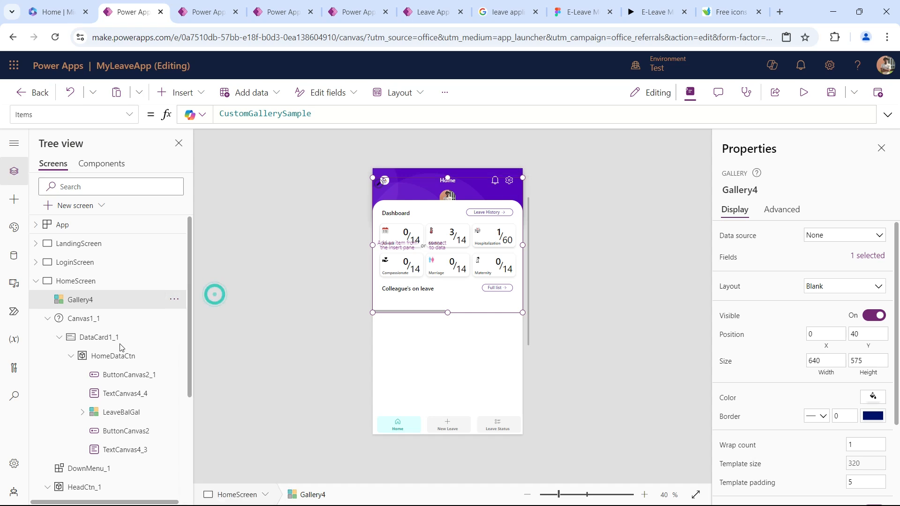
click(117, 338)
click(174, 337)
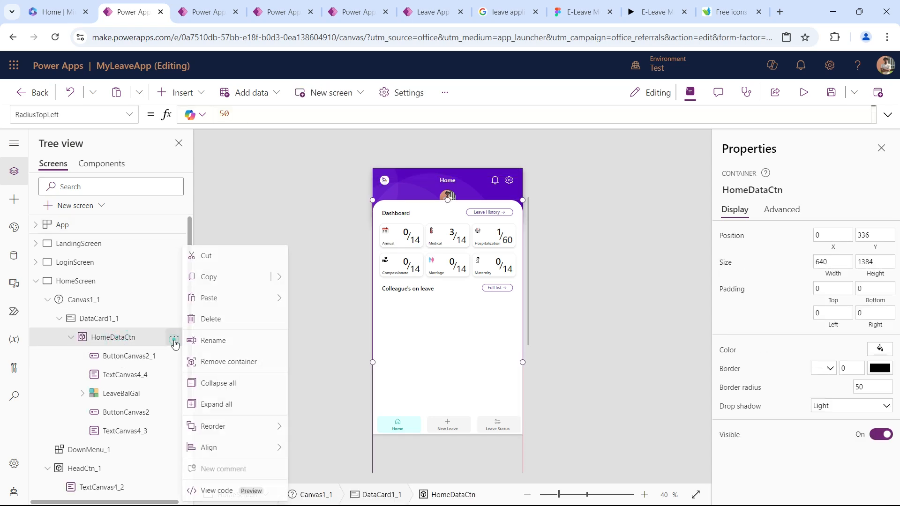
mouse_move(272, 298)
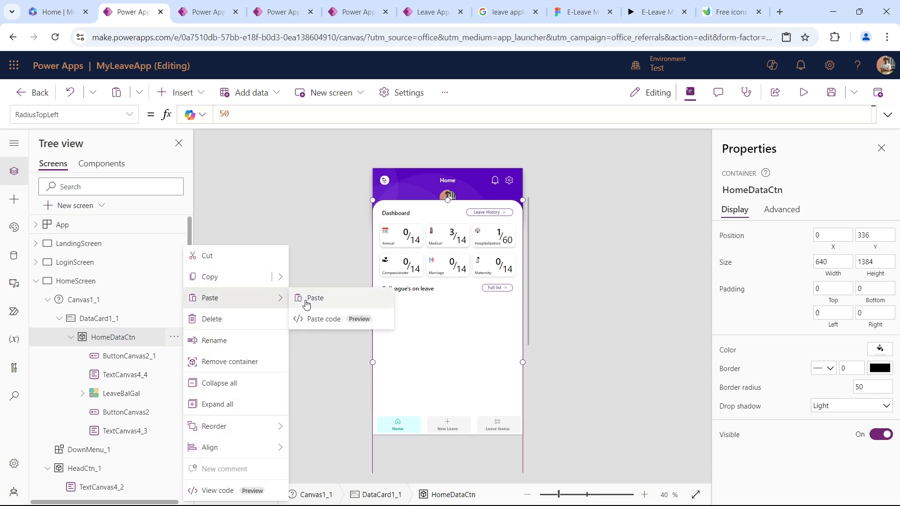
click(316, 301)
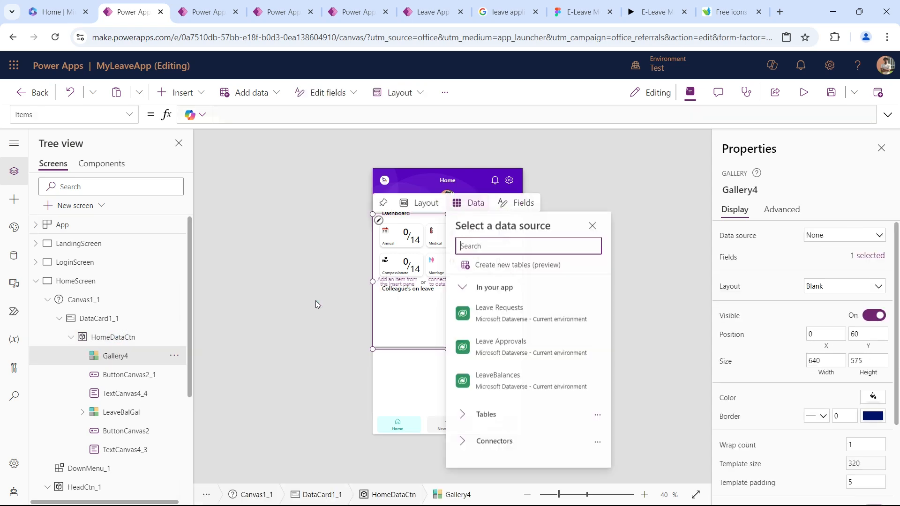
click(414, 346)
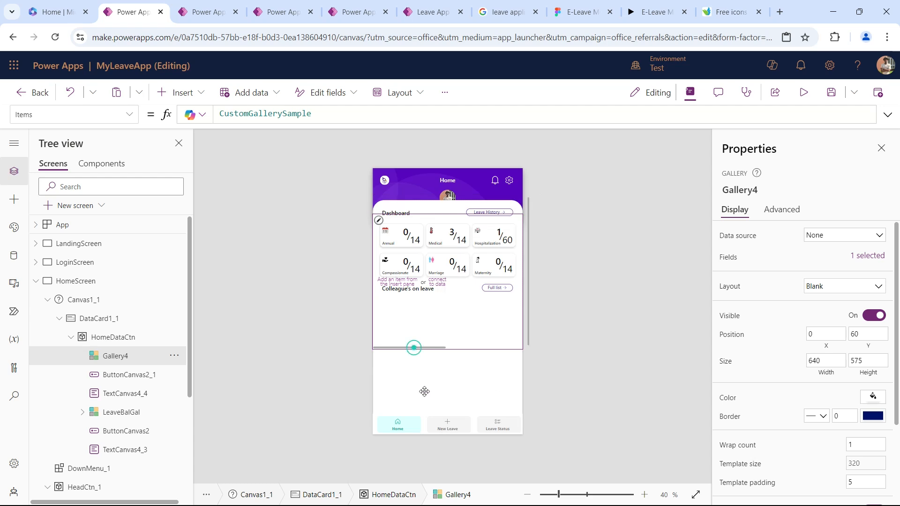
Place the new gallery below the Colleague's on leave heading at about Y 430 and set its height to 140.
drag(518, 329, 503, 230)
drag(516, 322, 519, 422)
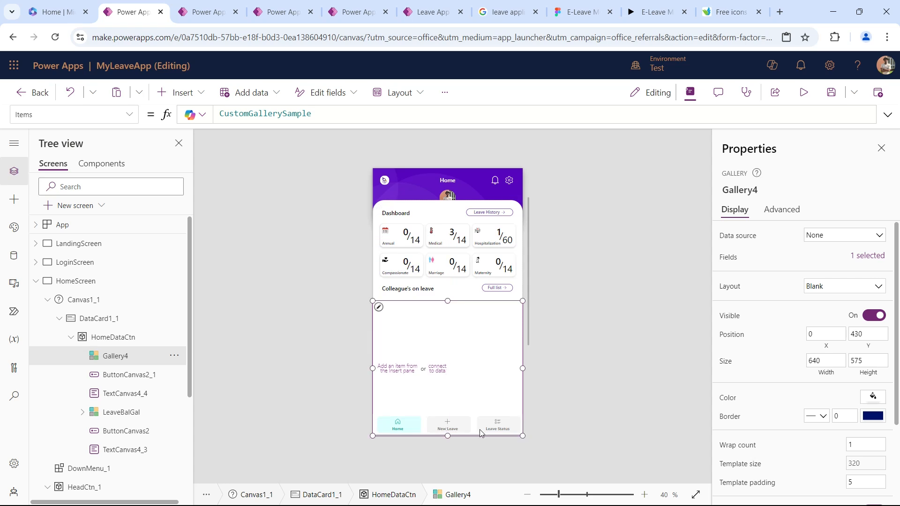
drag(448, 436, 432, 349)
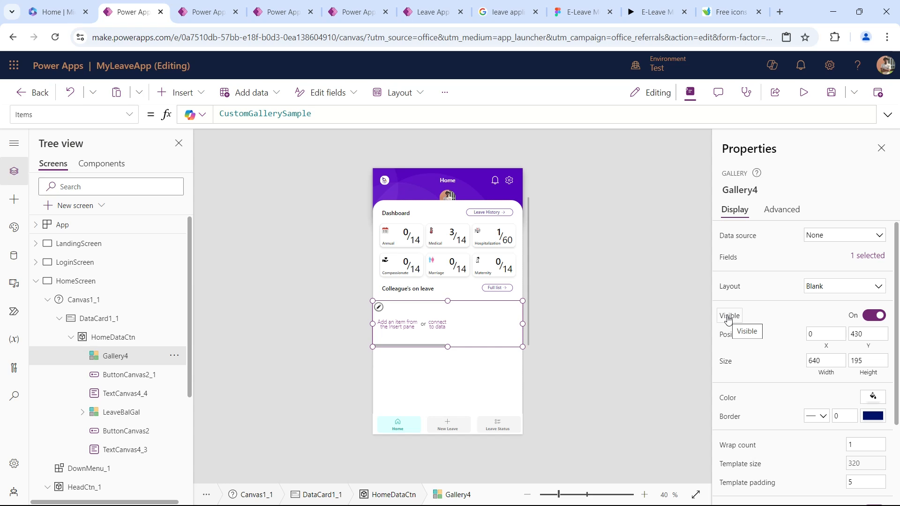
double_click(861, 361)
text(140)
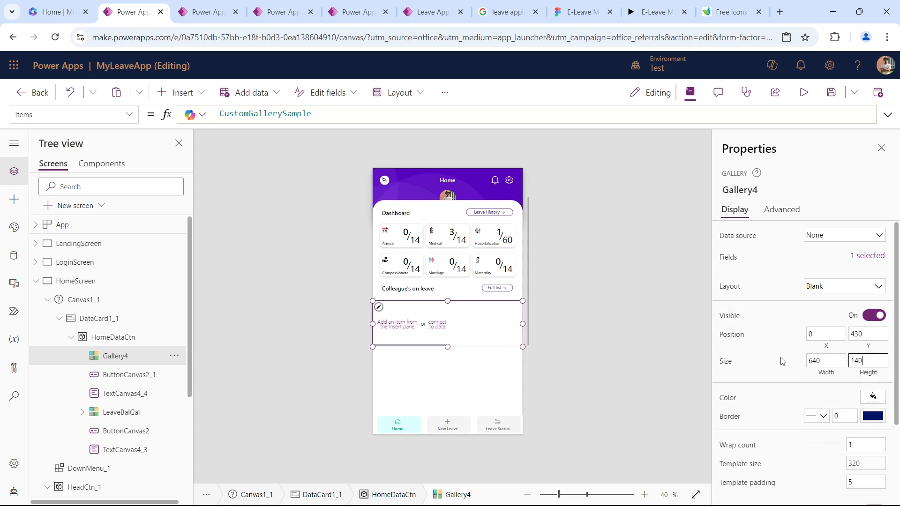
key(Tab)
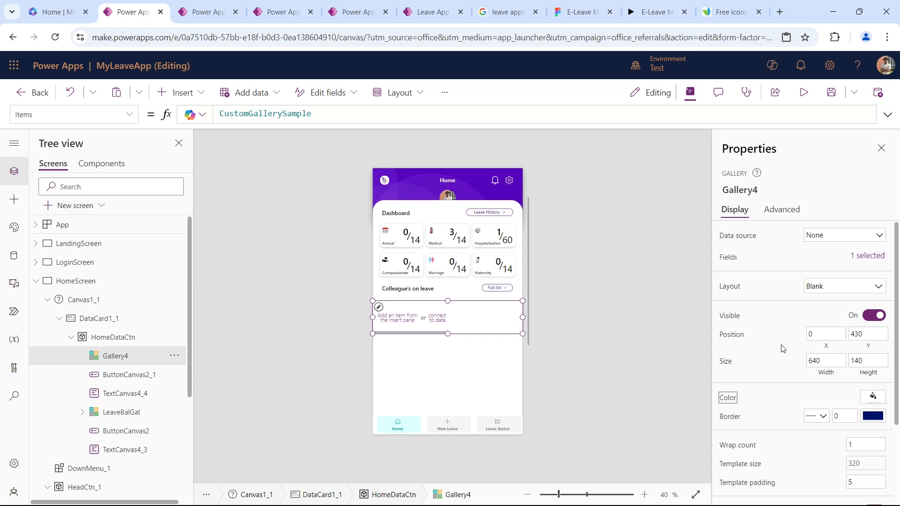
Replace the new gallery's template size formula with a fixed value of 250.
click(379, 307)
scroll(836, 408, down, 3)
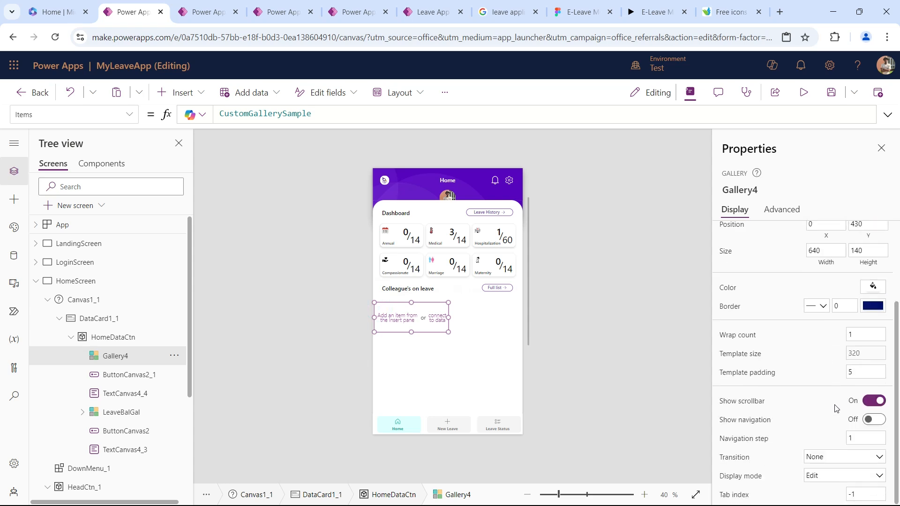
click(858, 353)
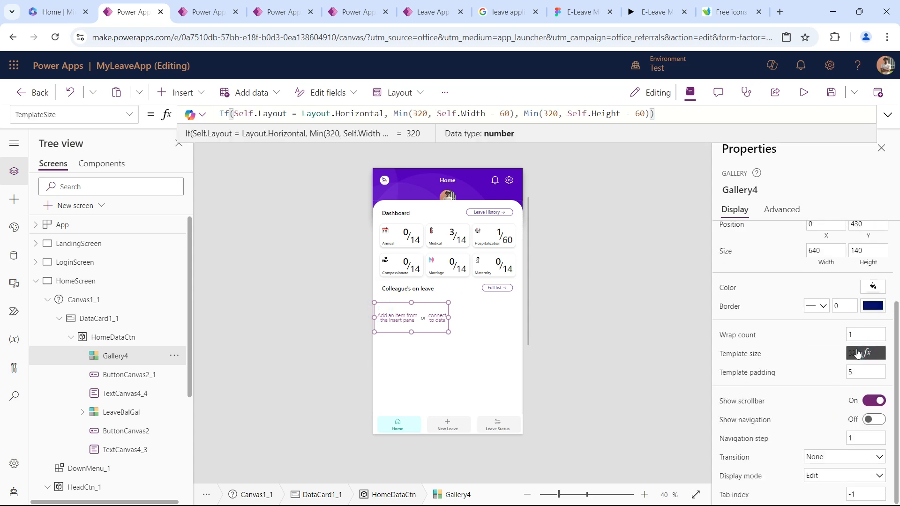
click(862, 355)
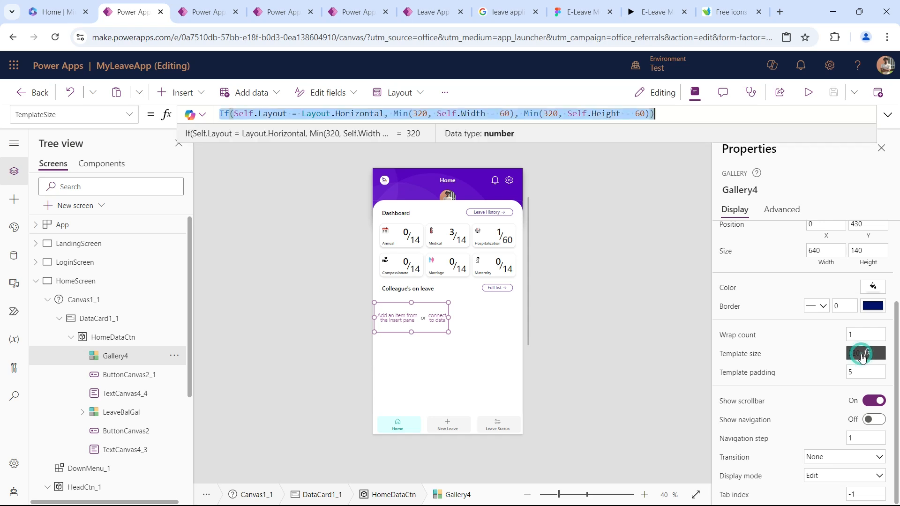
key(BackSpace)
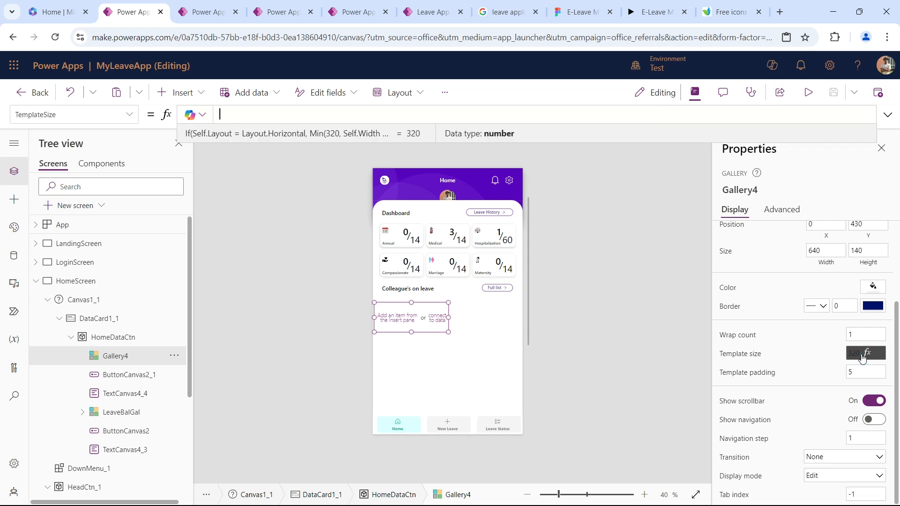
click(863, 354)
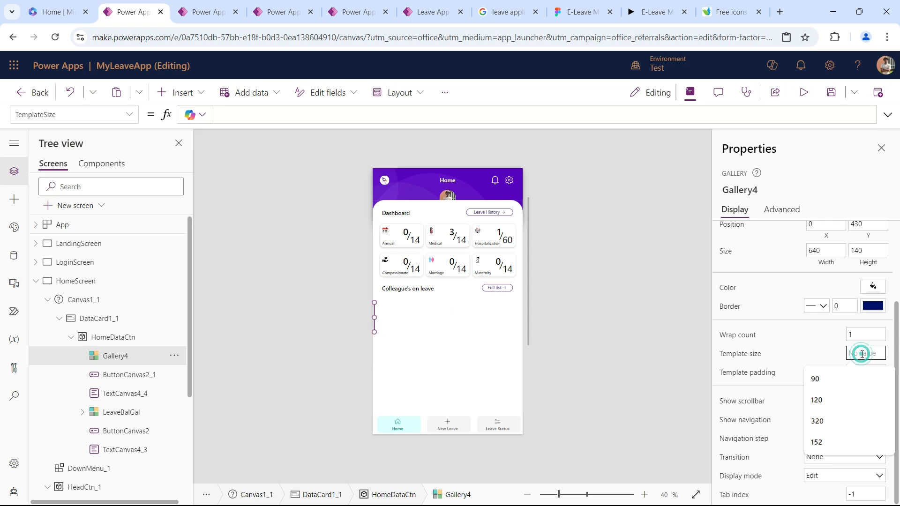
text(250)
key(Tab)
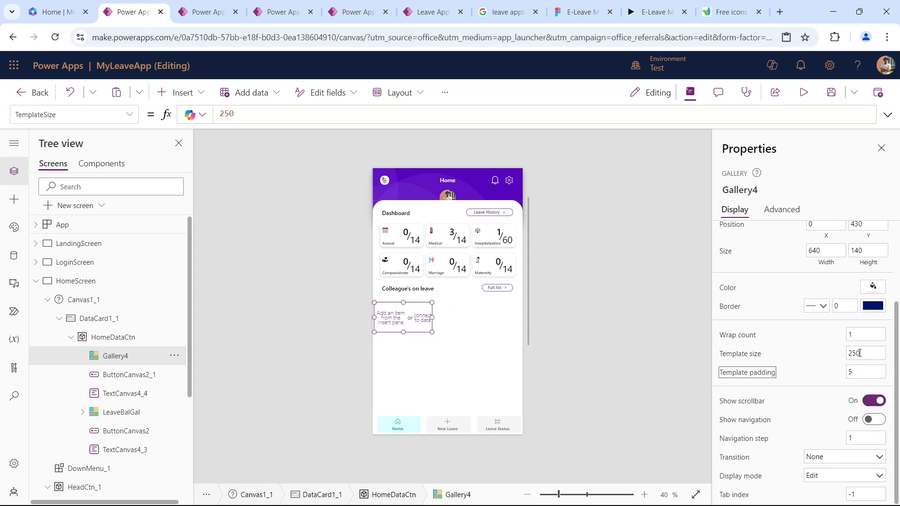
scroll(778, 361, up, 3)
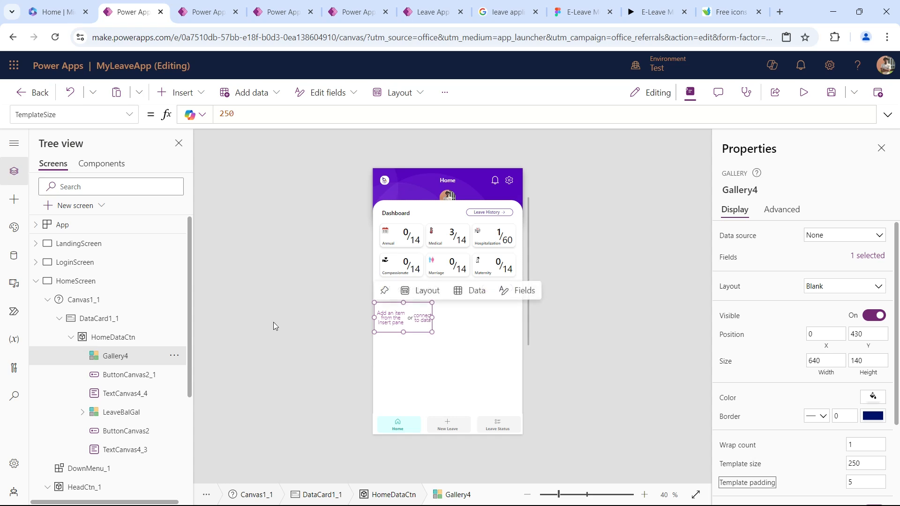
Inset the gallery's left edge to X 28 and resize its width to 612 so it reaches the screen's right edge.
click(118, 356)
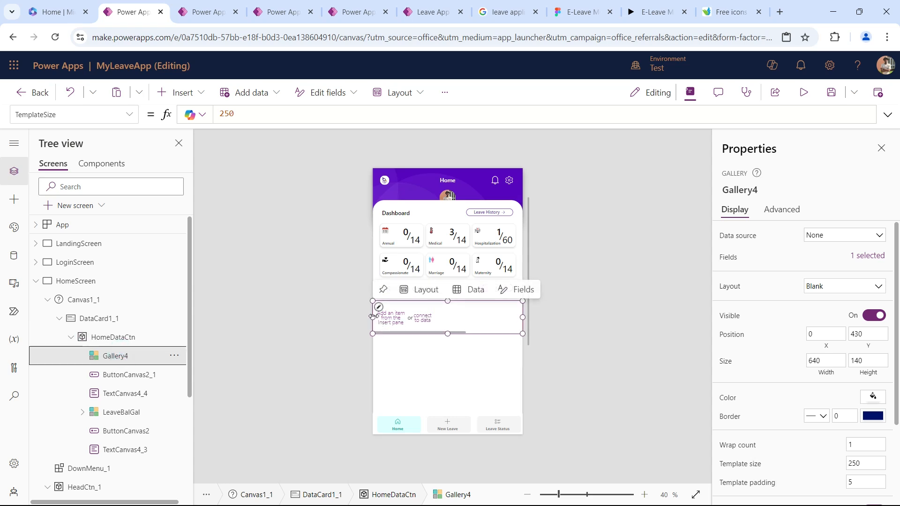
drag(374, 318, 380, 317)
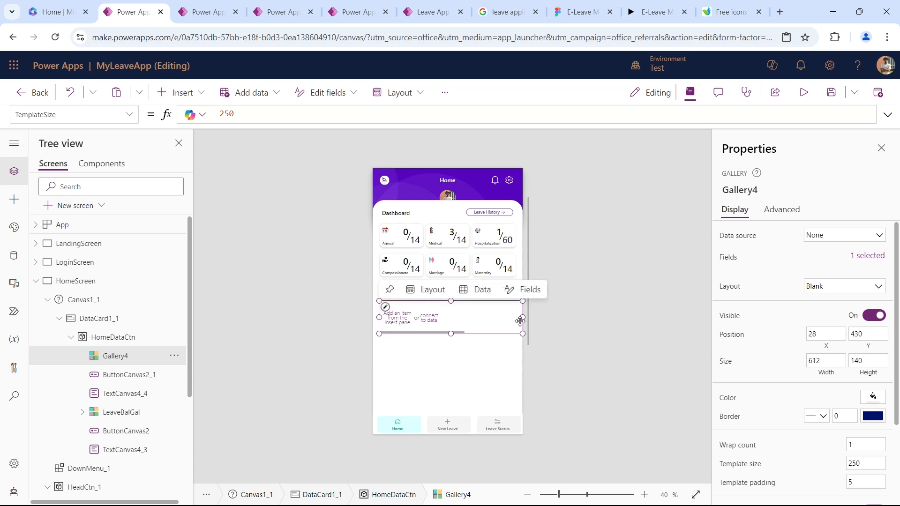
drag(523, 318, 517, 318)
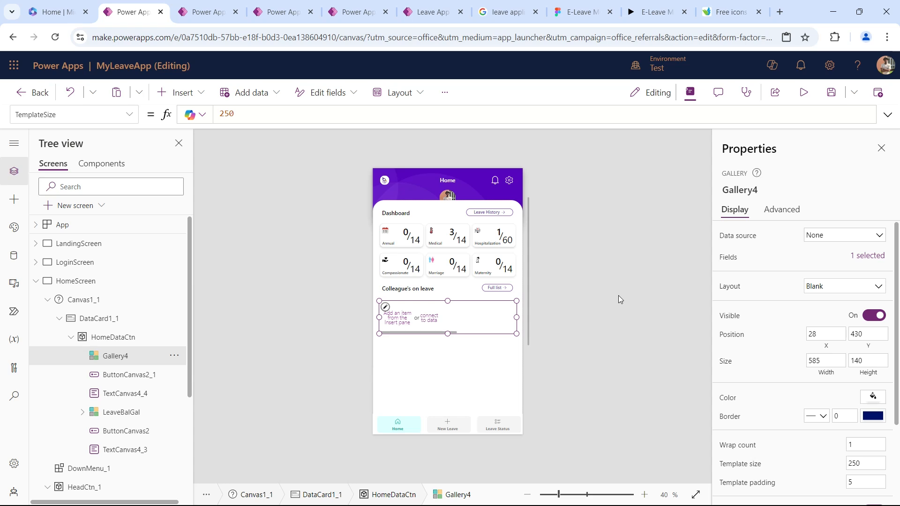
drag(516, 319, 539, 318)
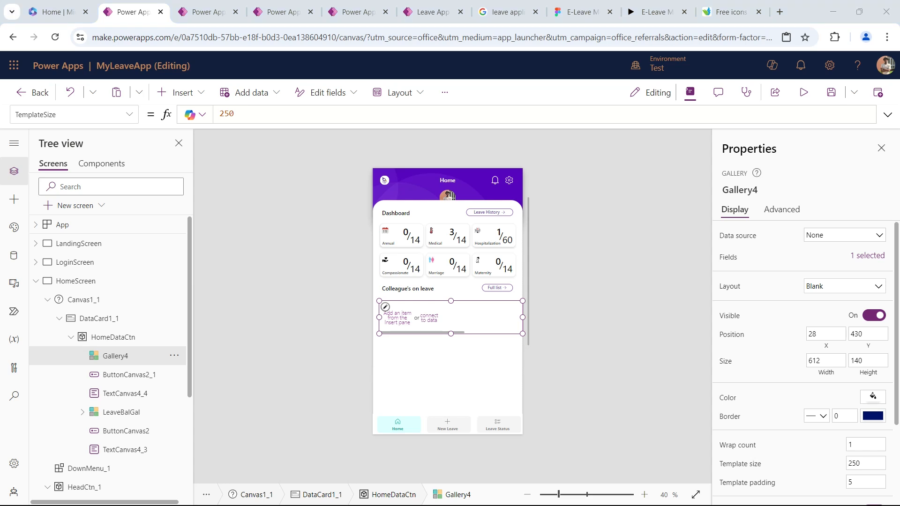
Check the colleague cards in the E-Leave Figma prototype and insert an image control into the new gallery's template in Power Apps.
click(654, 12)
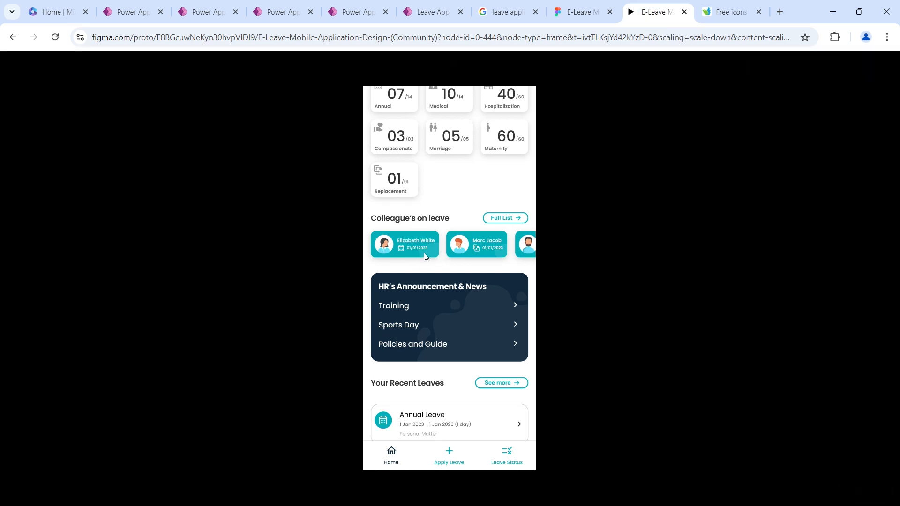
click(132, 12)
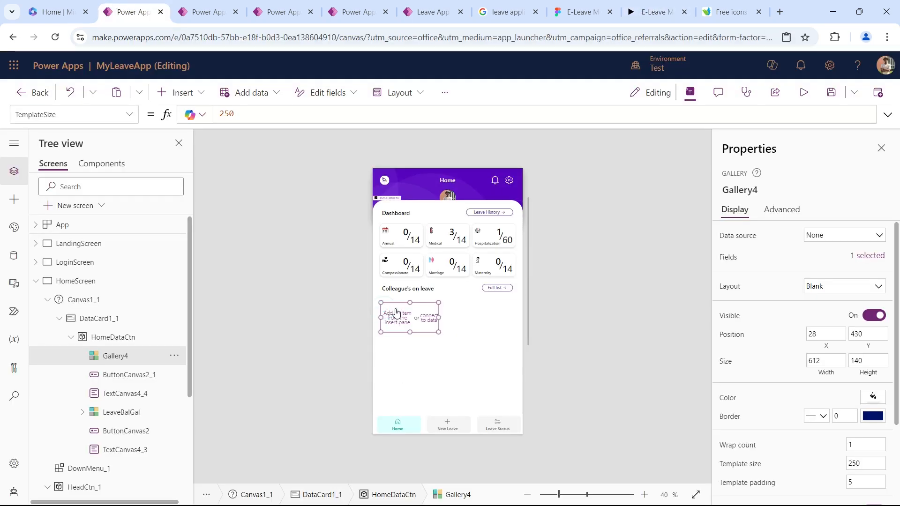
click(183, 93)
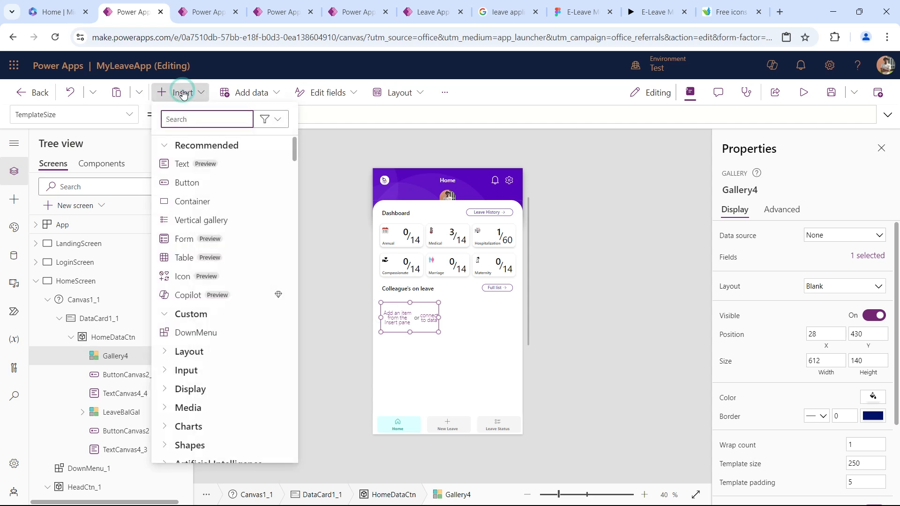
text(ima)
drag(186, 164, 405, 323)
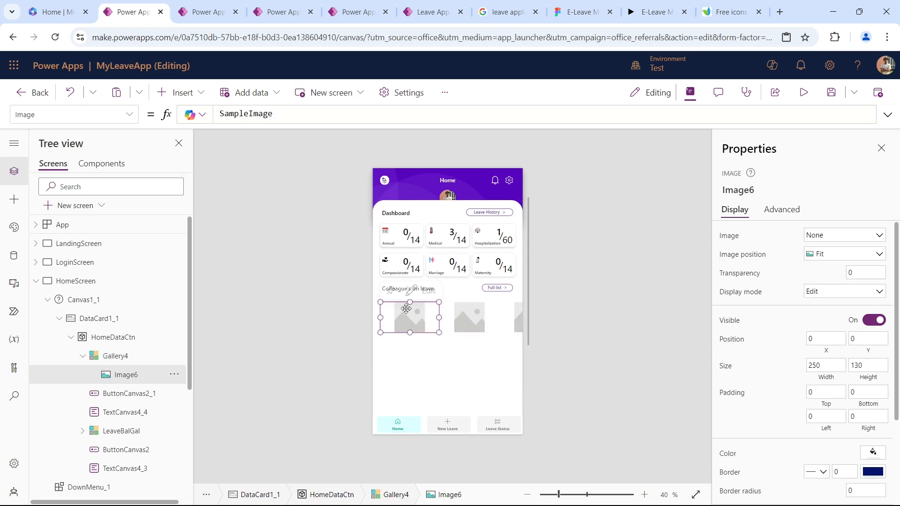
Size the gallery's image to 235 by 100 and position it at X 5, Y 16.
click(379, 304)
click(825, 362)
text(23)
key(Tab)
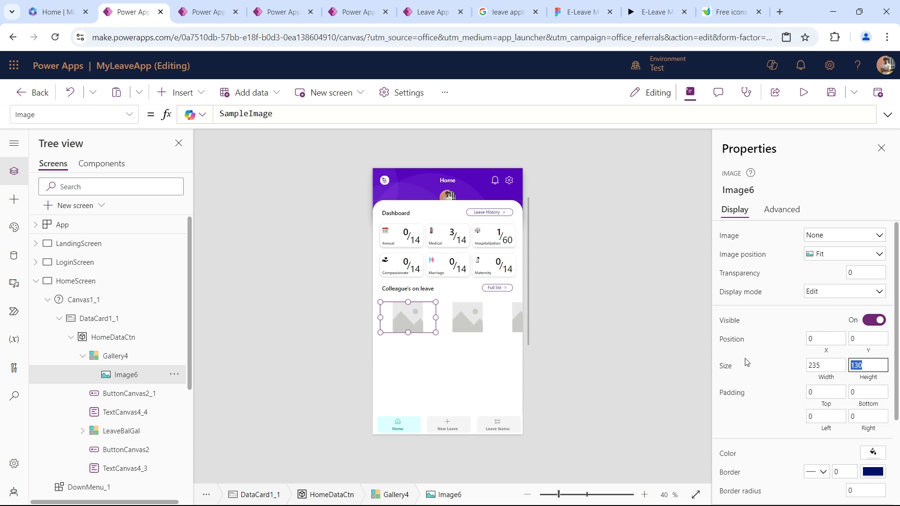
text(100)
key(Tab)
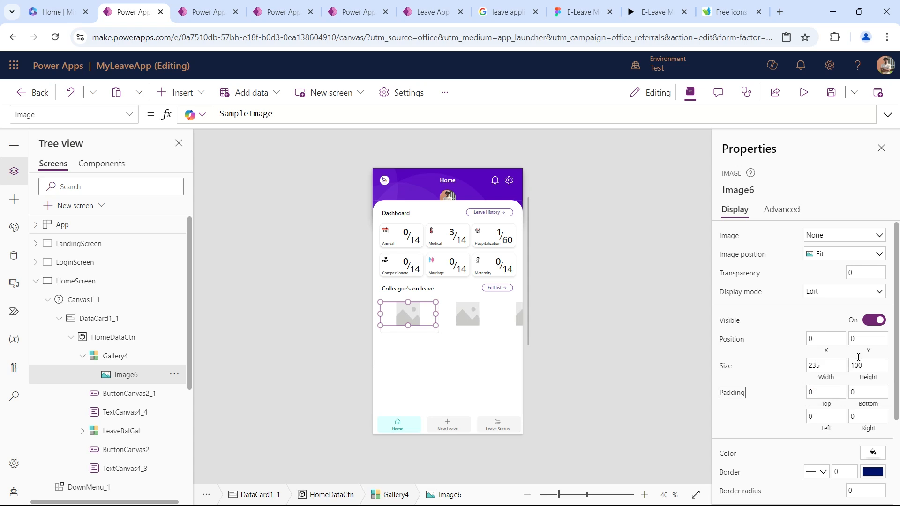
click(834, 339)
text(5)
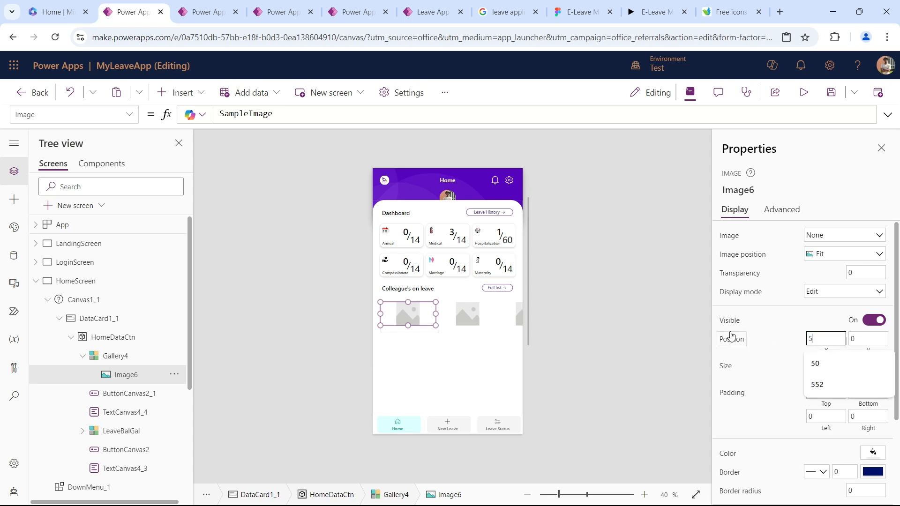
key(Tab)
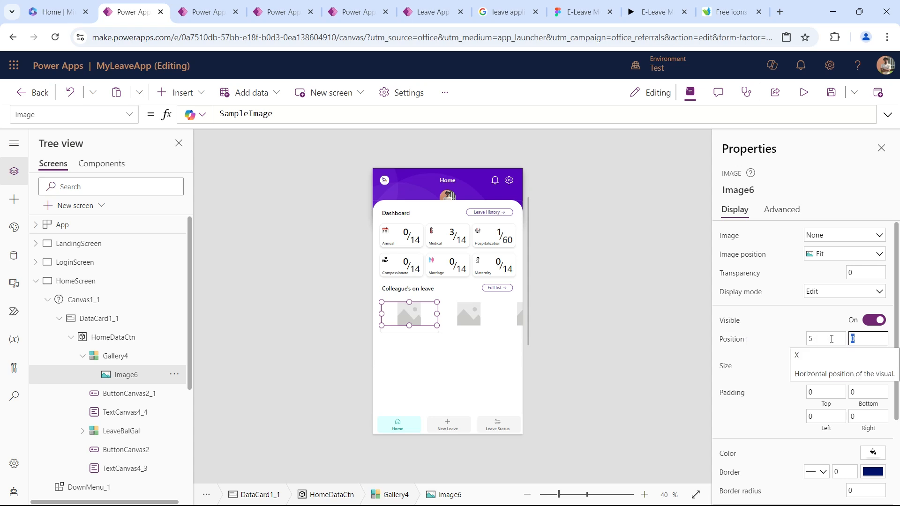
text(16)
key(Tab)
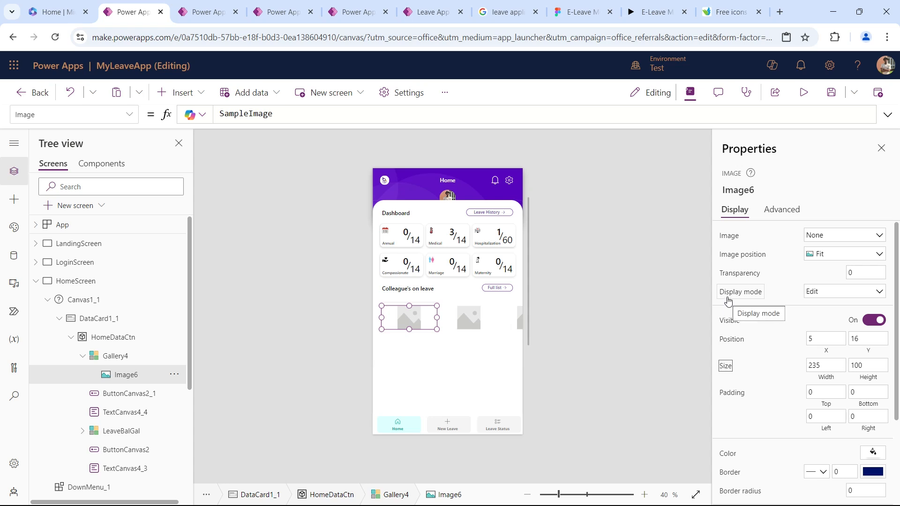
Use the Cover picture with the Fill image position as the colleague card background and preview the screen.
mouse_move(416, 316)
click(826, 241)
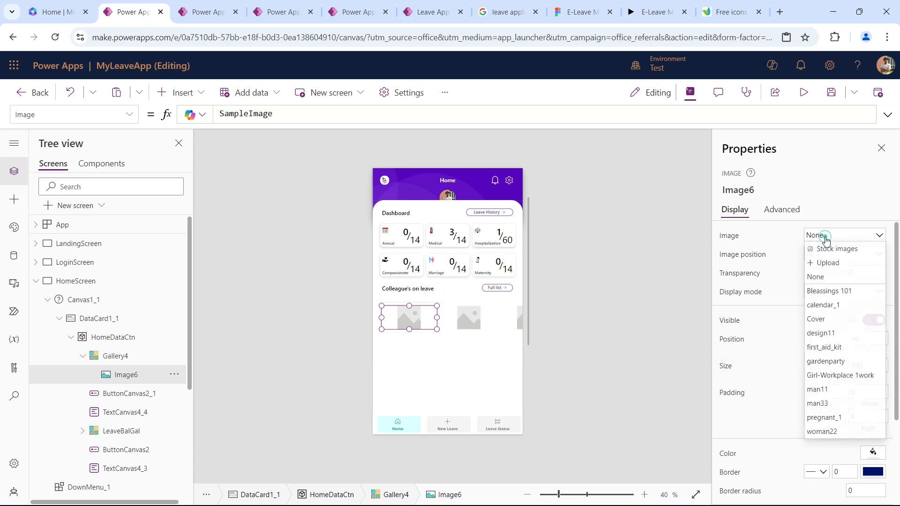
click(831, 319)
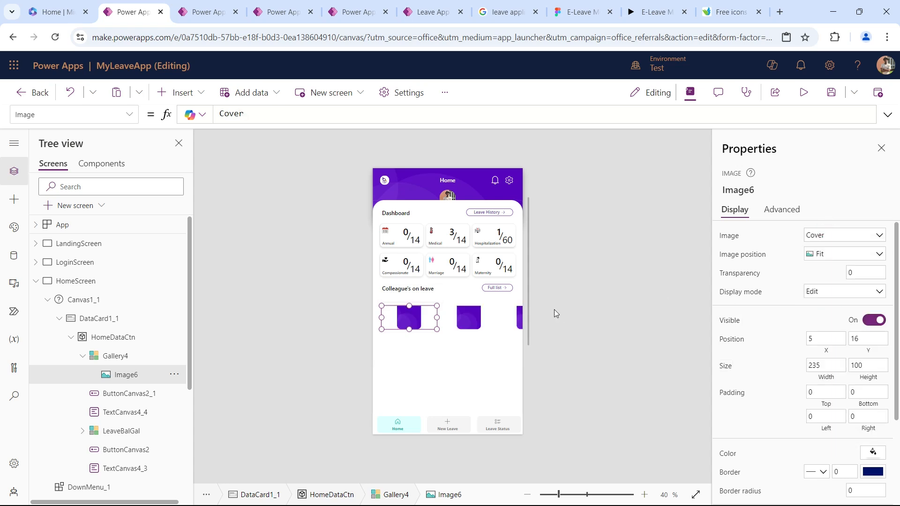
click(820, 256)
click(828, 289)
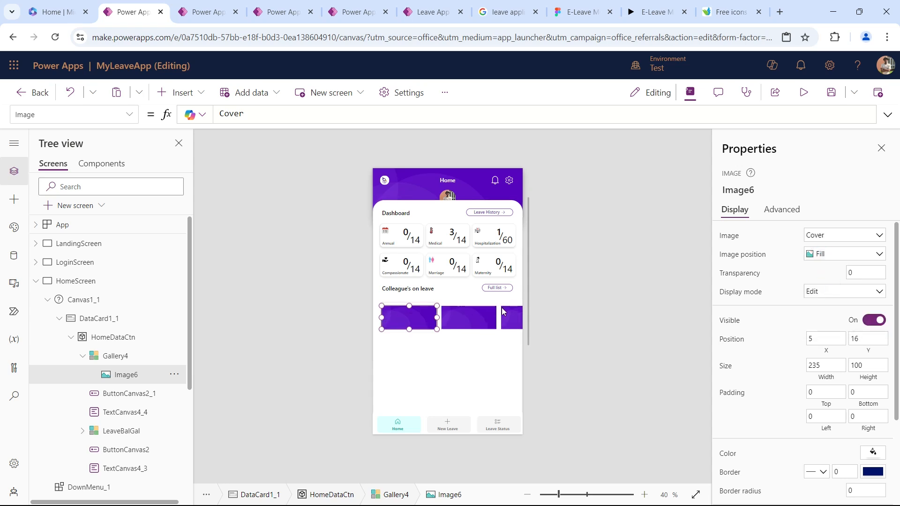
click(801, 93)
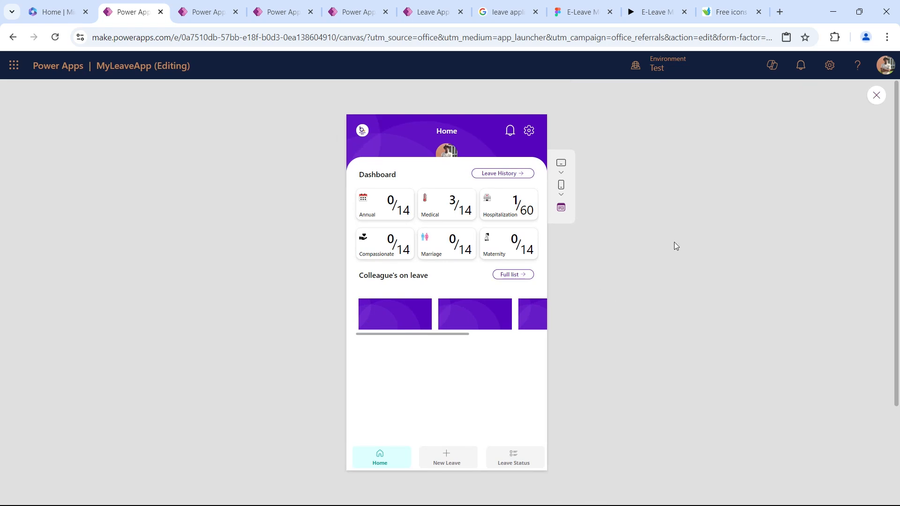
key(Escape)
Round the card background image's corners with a border radius of 30.
click(405, 321)
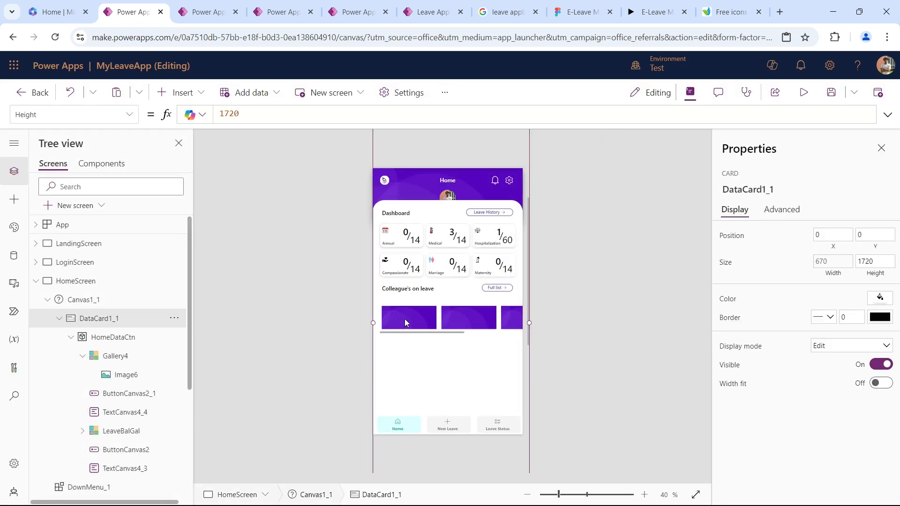
click(124, 374)
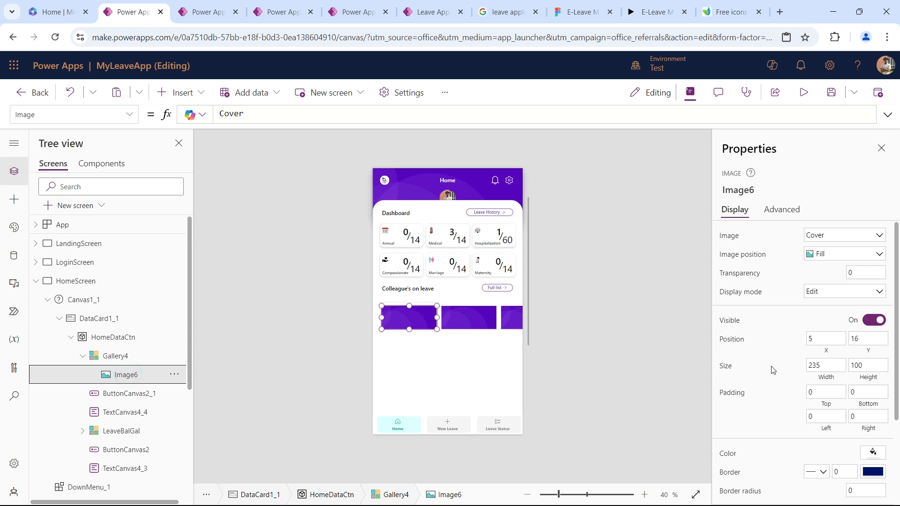
scroll(774, 369, down, 2)
click(858, 431)
text(30)
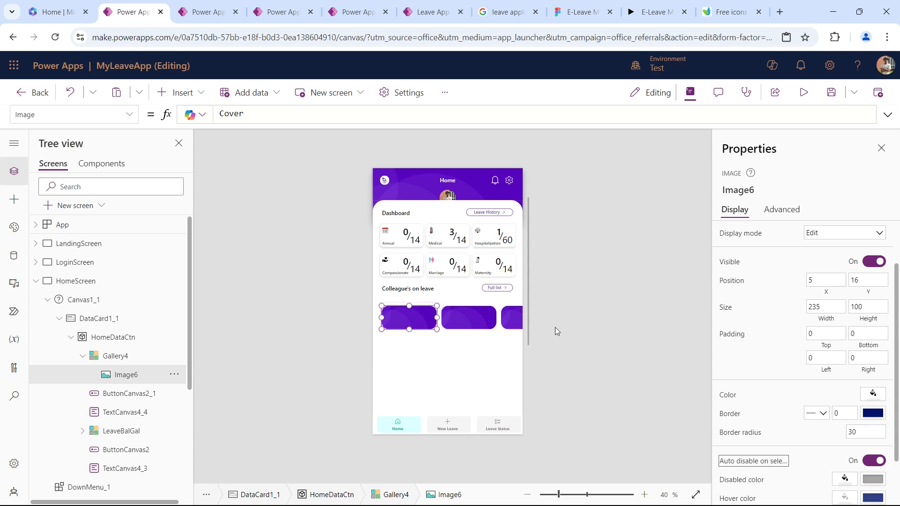
Insert a second image control into the gallery template on top of the purple card background.
mouse_move(408, 319)
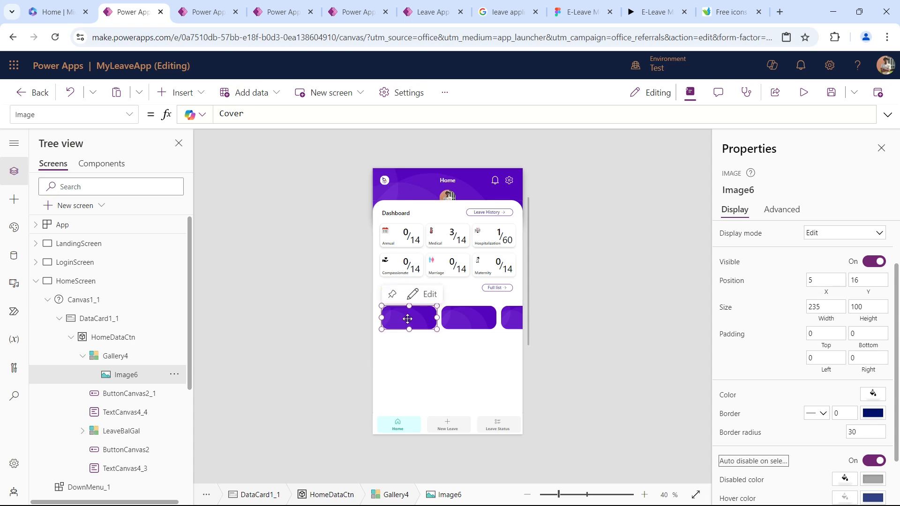
click(176, 92)
text(ima)
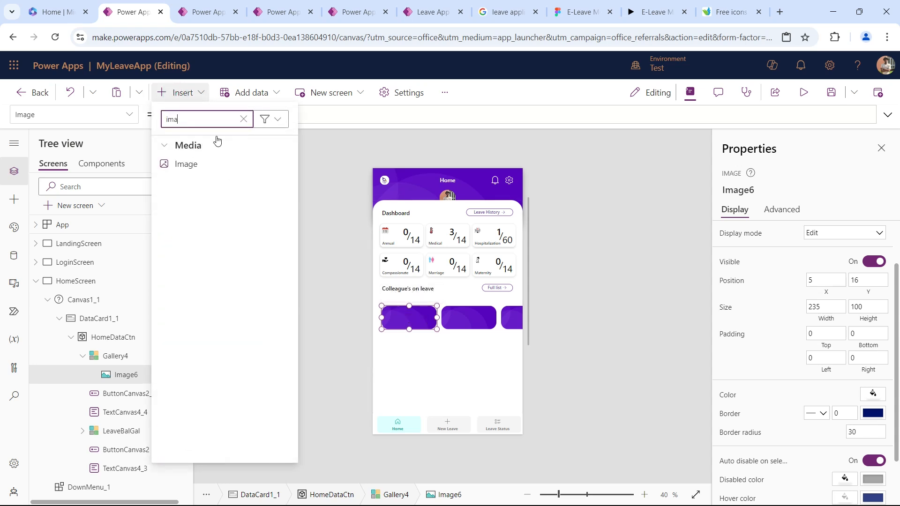
drag(213, 161, 399, 318)
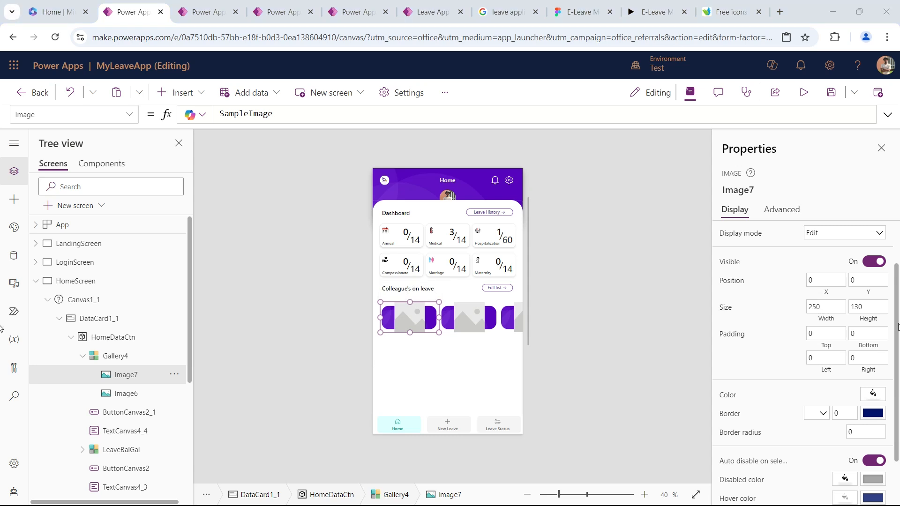
Size the second image to 60 by 60 and place it at X 12, Y 35 on the card.
click(825, 307)
text(60)
key(Tab)
text(60)
key(Tab)
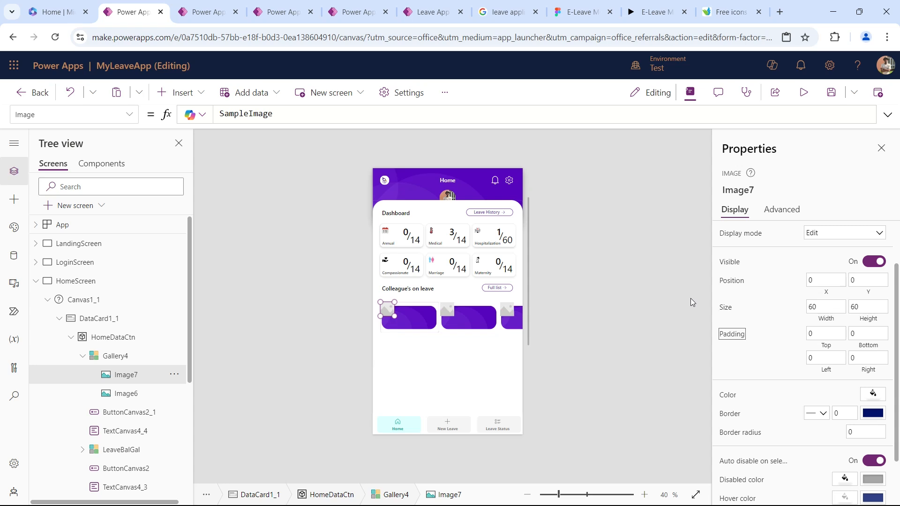
click(824, 280)
text(12)
key(Tab)
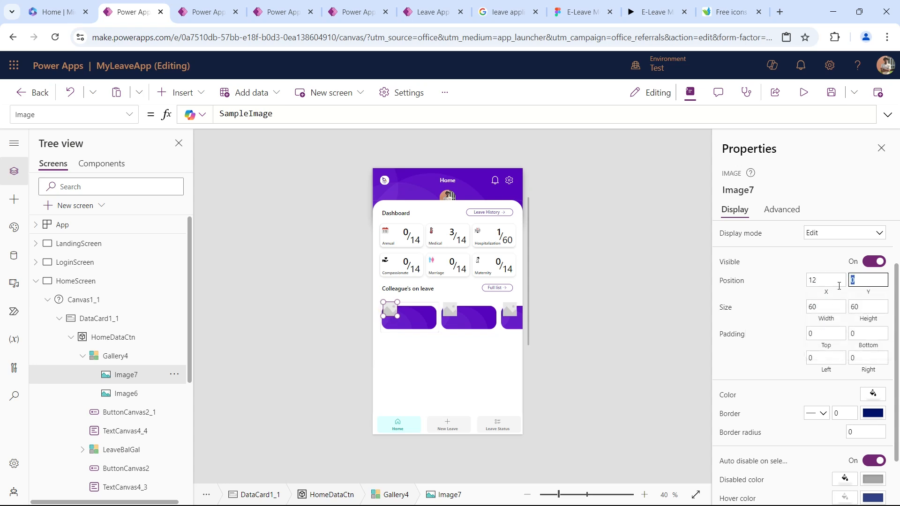
text(35)
key(Tab)
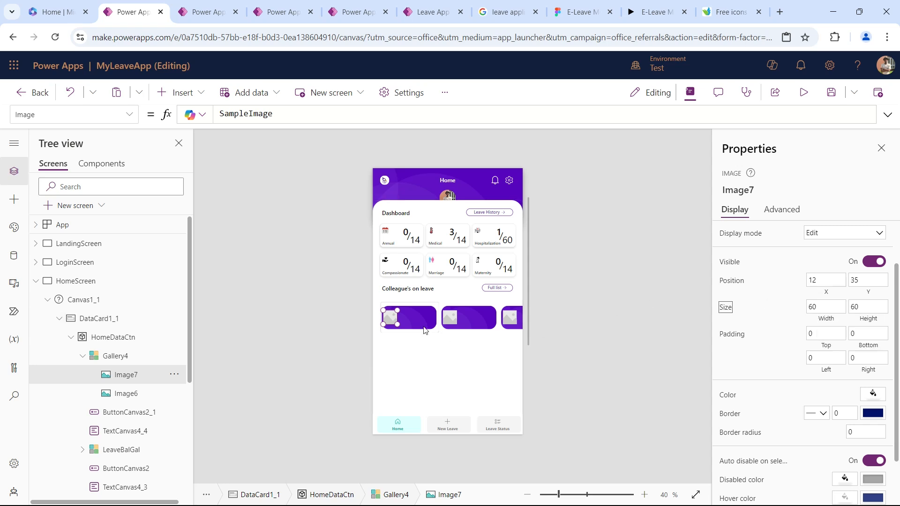
click(506, 327)
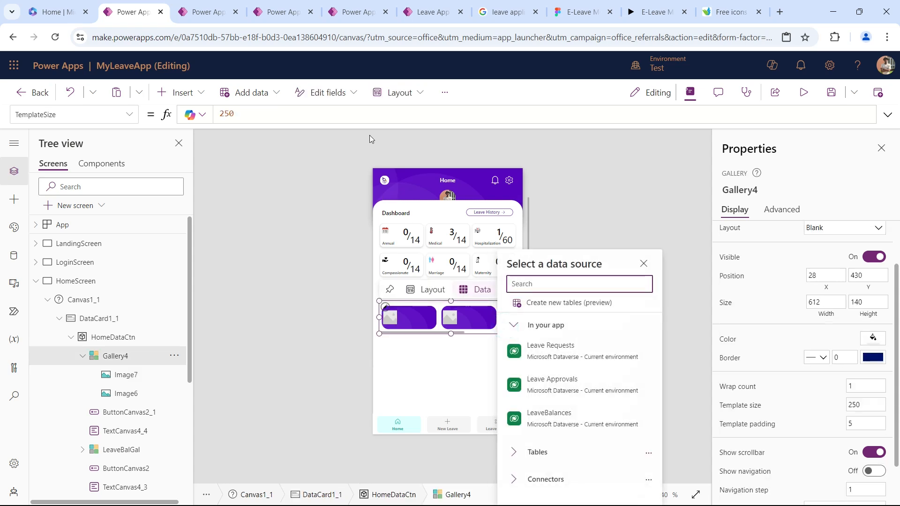
click(338, 114)
scroll(795, 249, up, 2)
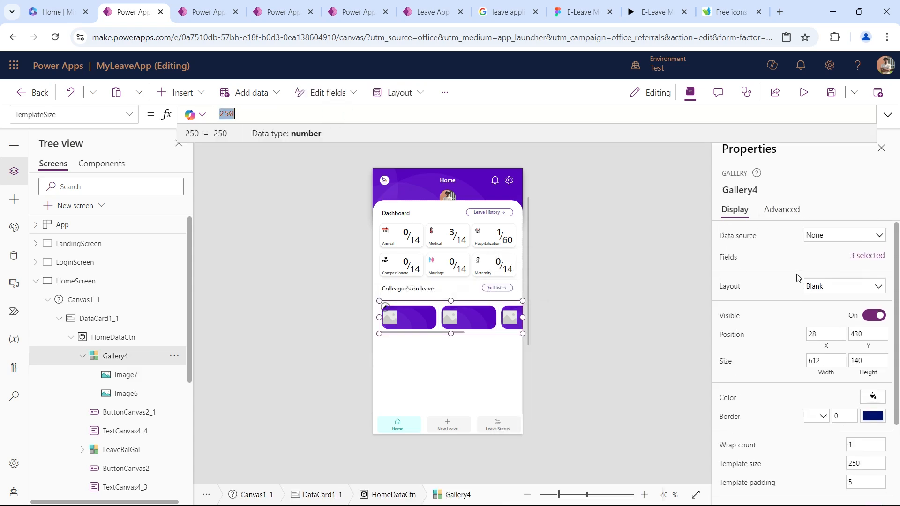
click(743, 237)
text(collea)
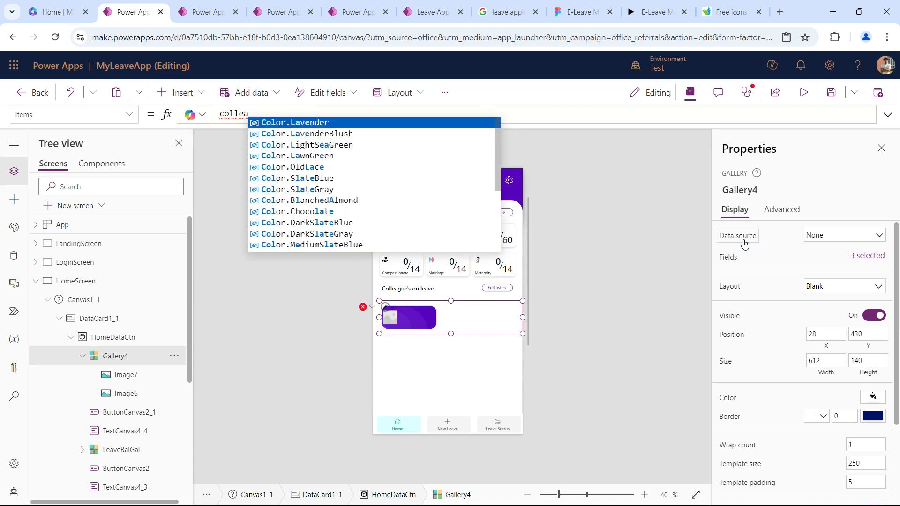
text(gu)
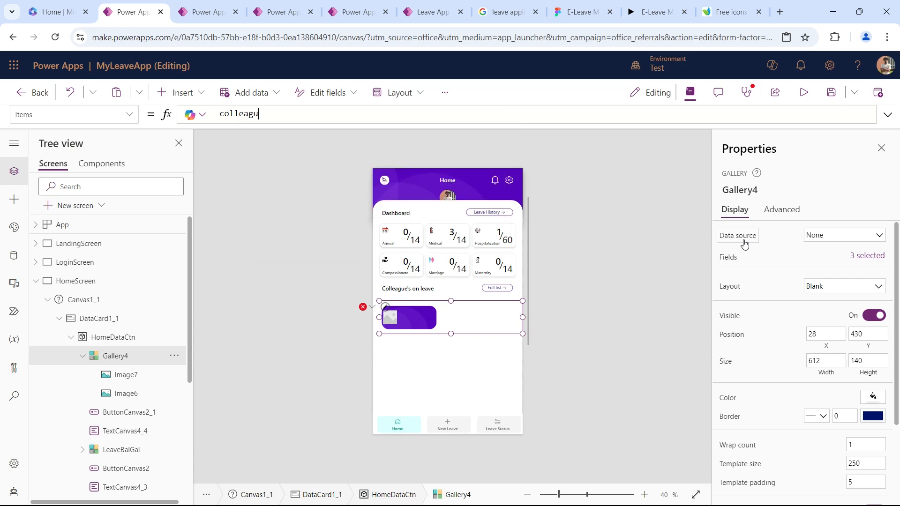
Find the ClearCollect block for colleague leave in the app's OnStart formula and copy the collection name ColleagueLeave.
click(117, 225)
drag(296, 124, 281, 313)
scroll(353, 186, down, 20)
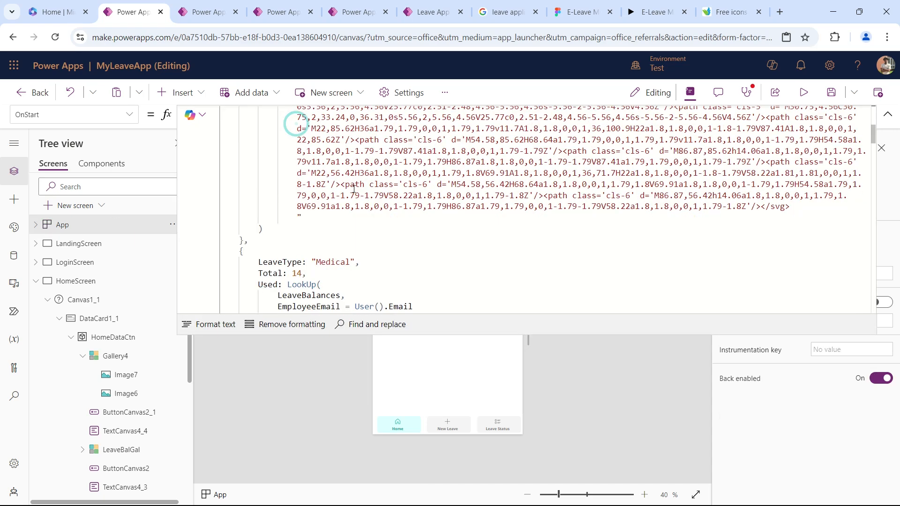
scroll(352, 186, down, 10)
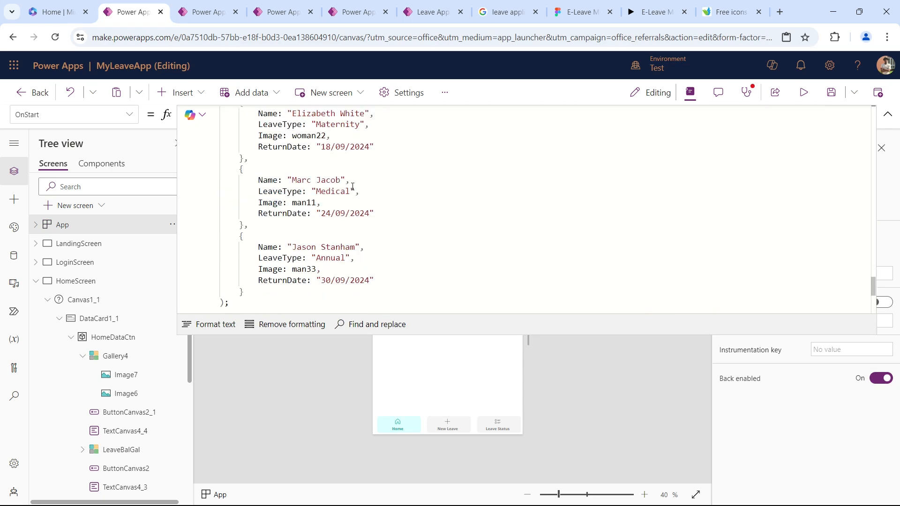
scroll(319, 197, up, 3)
double_click(292, 208)
key(ctrl+c)
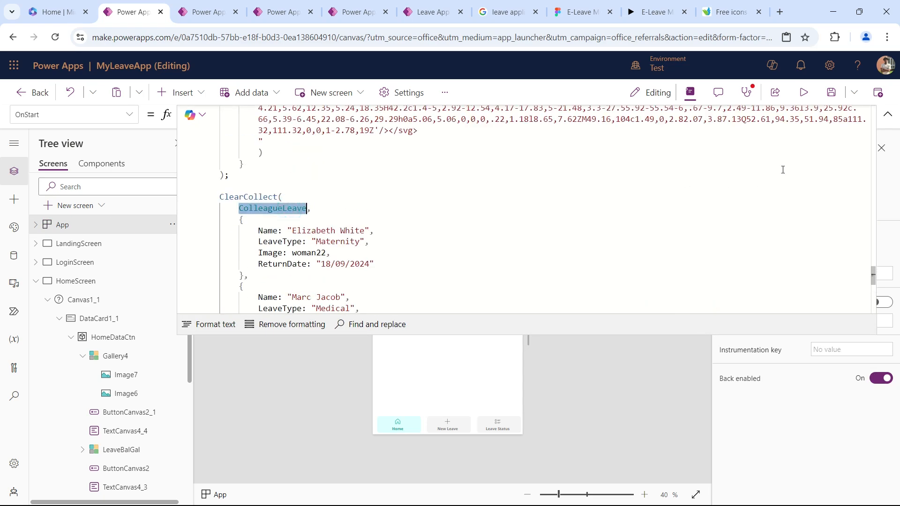
click(885, 114)
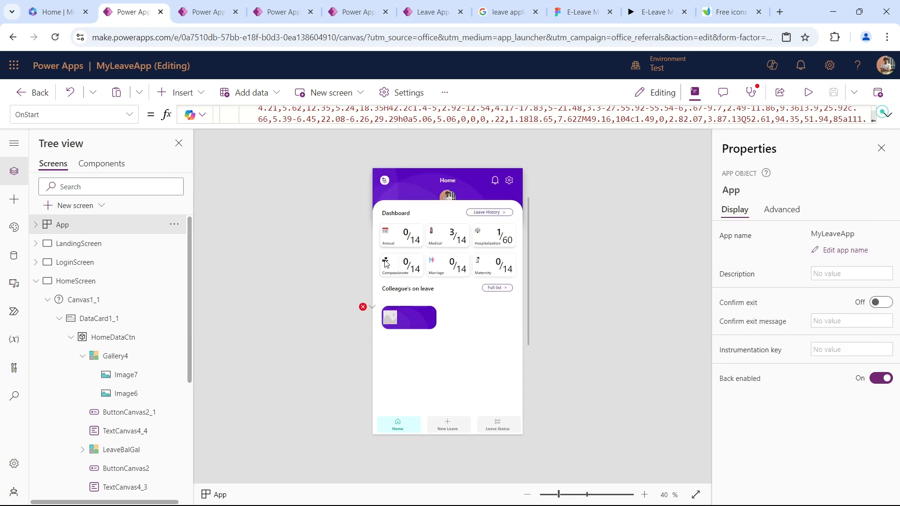
Set the colleague card gallery's Items formula to ColleagueLeave.
click(459, 323)
click(116, 356)
double_click(308, 119)
key(ctrl+v)
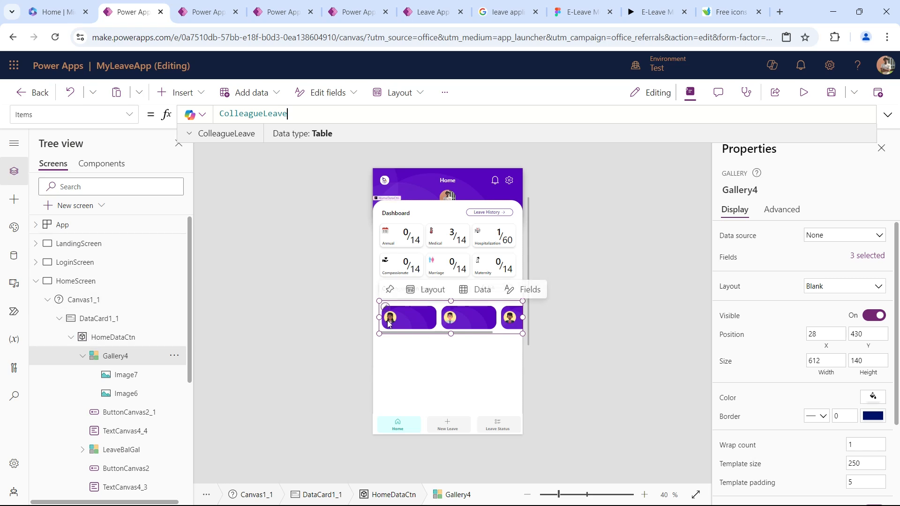
Insert a text control into the colleague gallery template and place it beside the colleague's photo on the card.
click(391, 320)
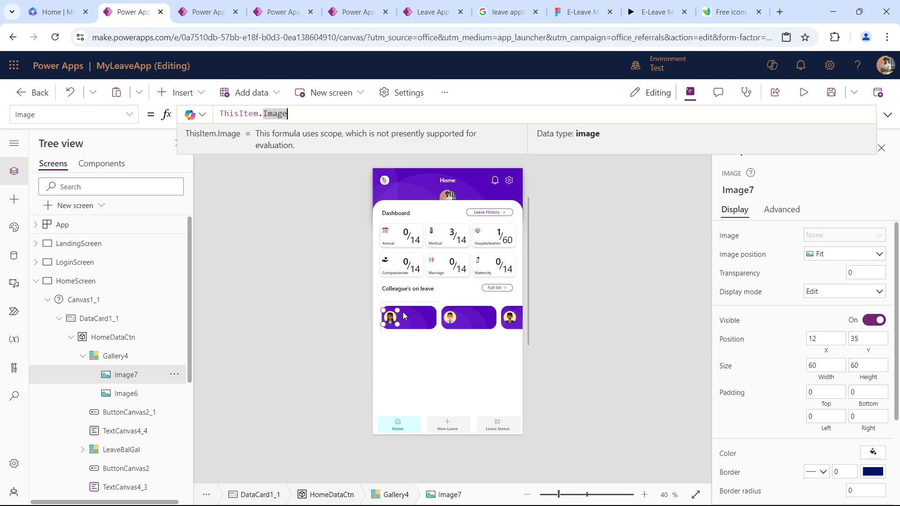
click(178, 92)
click(210, 162)
drag(406, 314, 440, 314)
Make the new card text white with a font size of 18.
scroll(826, 386, down, 5)
click(873, 365)
click(797, 452)
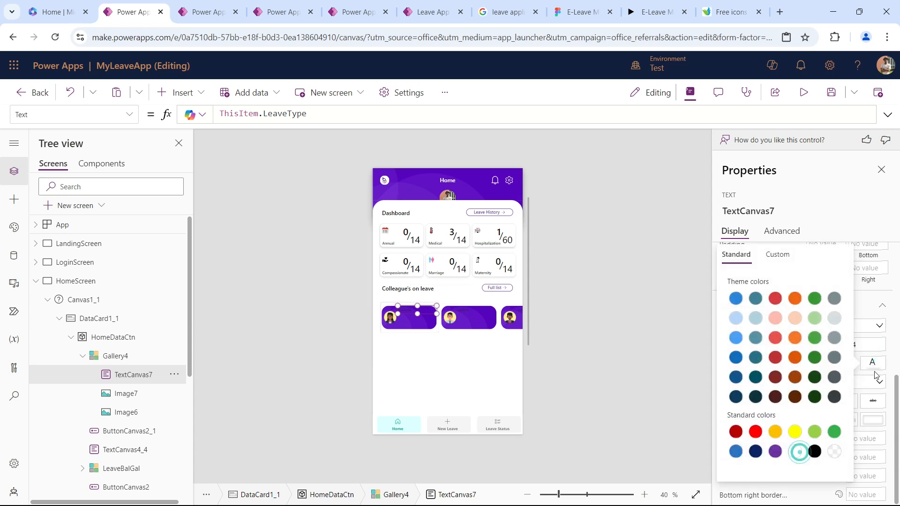
click(874, 368)
click(863, 346)
text(18)
key(Tab)
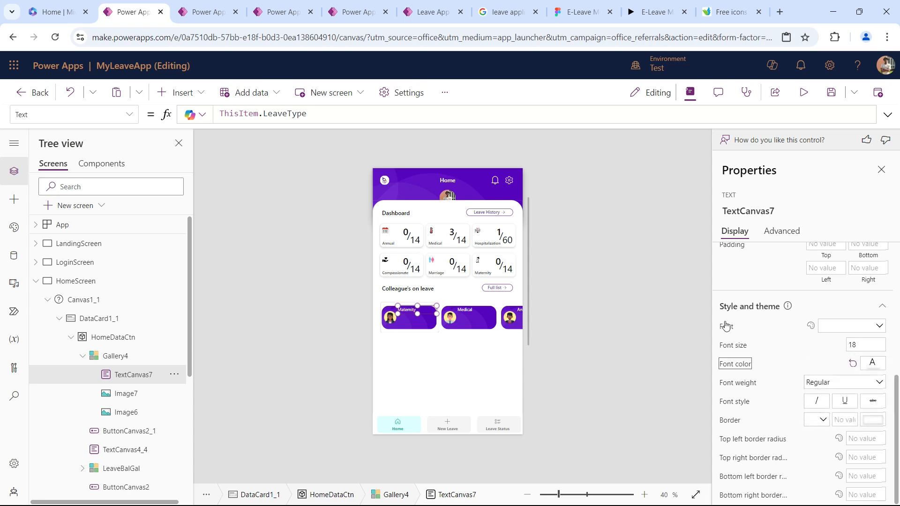
Set the card text's formula to ThisItem.Name.
double_click(284, 114)
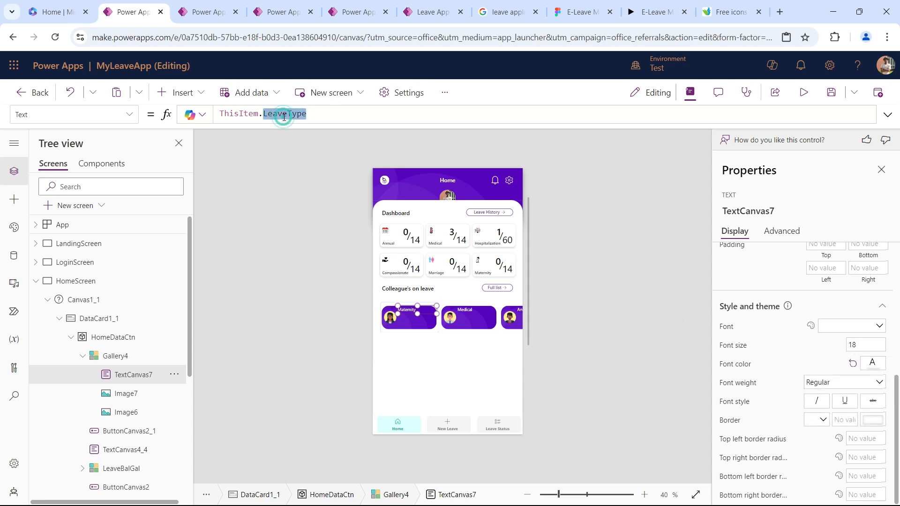
key(BackSpace)
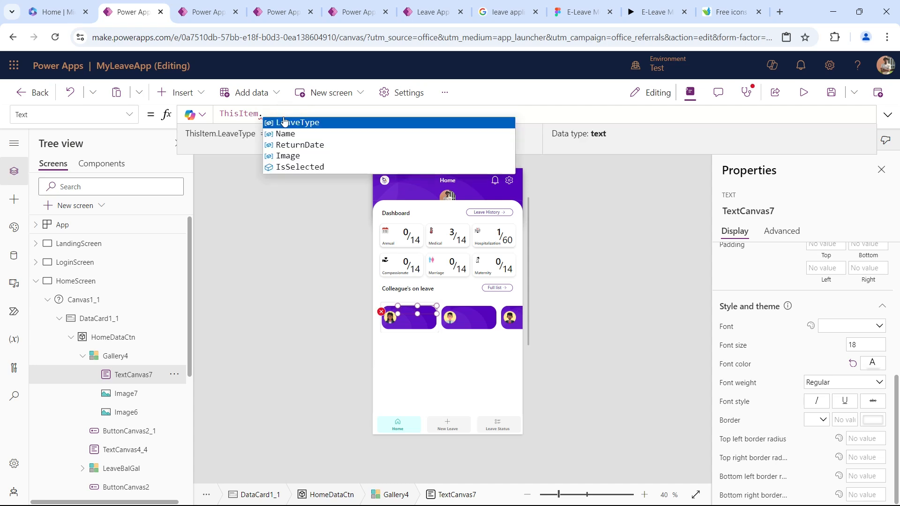
click(290, 137)
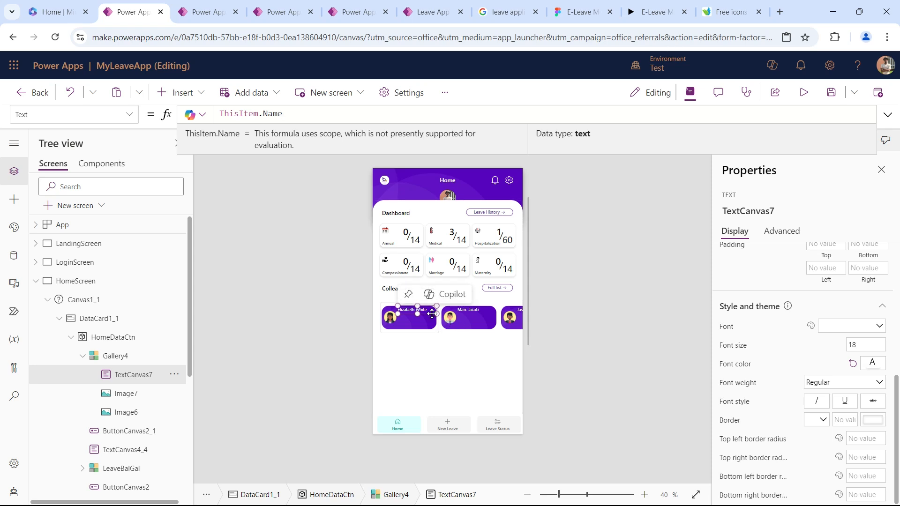
Duplicate the name text just below itself on the card and set the copy's text to ThisItem.ReturnDate.
click(409, 310)
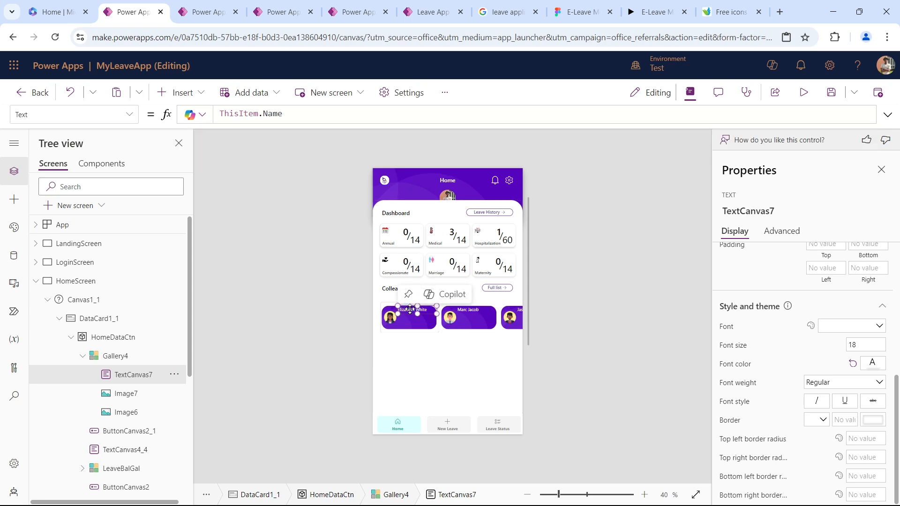
key(ctrl+v)
mouse_move(401, 316)
mouse_down()
mouse_move(412, 318)
mouse_move(405, 322)
mouse_up()
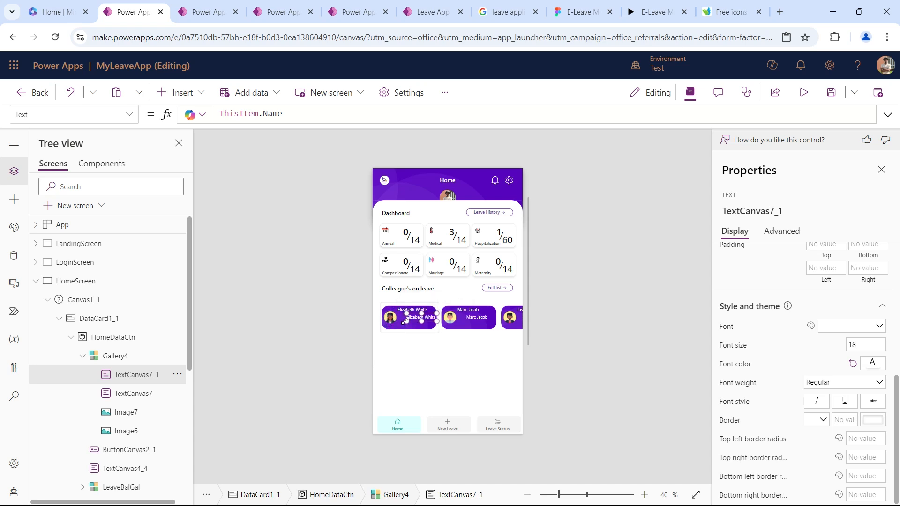
double_click(273, 114)
key(BackSpace)
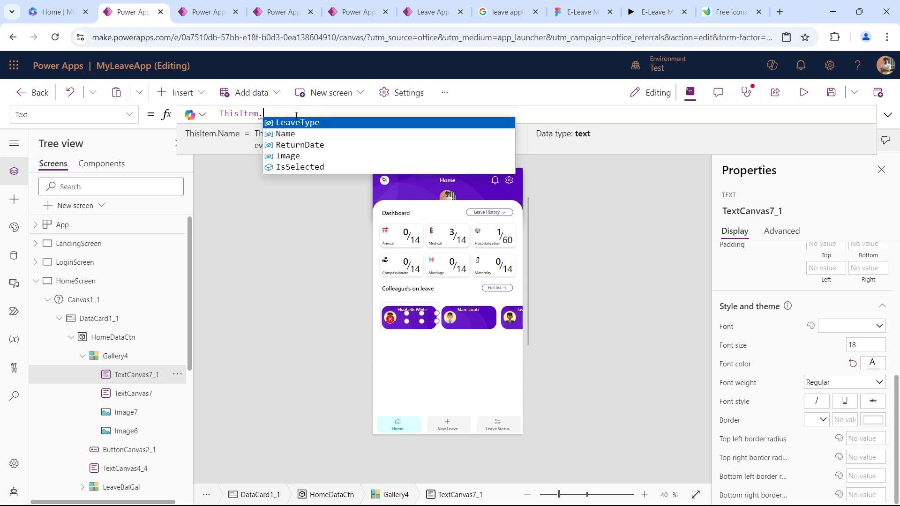
click(297, 147)
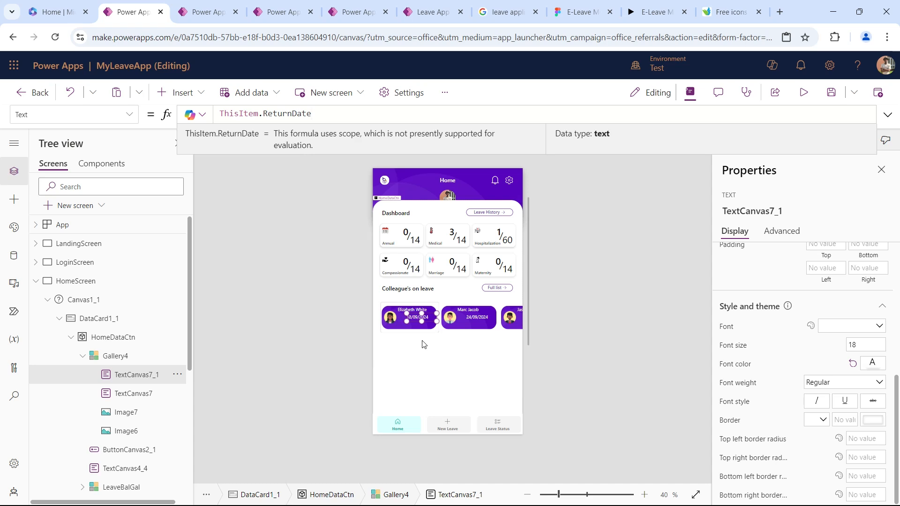
Following the Figma prototype's card, insert a third image control and shrink it to about 37 by 50 beside the return date.
click(649, 14)
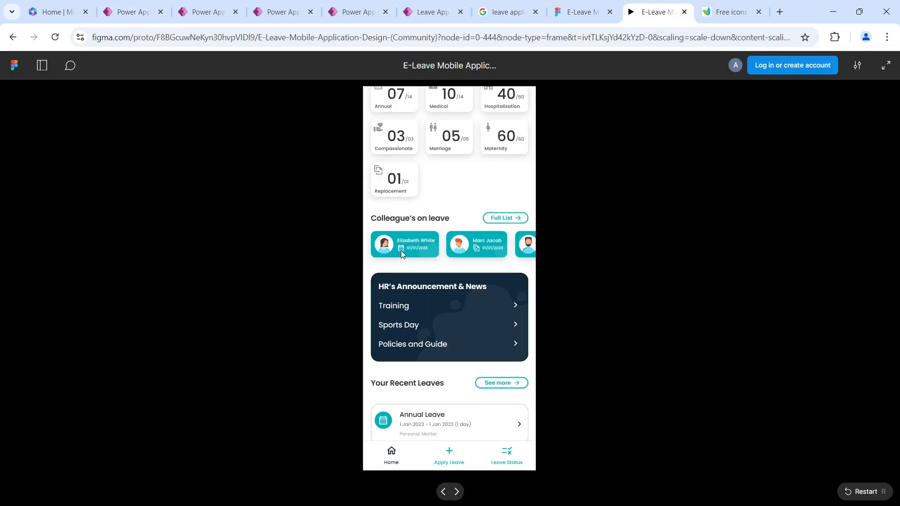
click(134, 12)
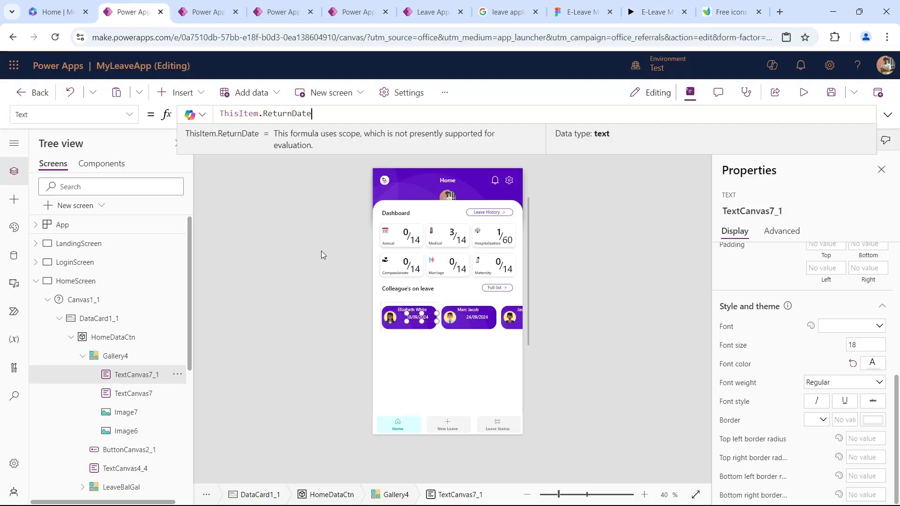
click(190, 95)
text(im)
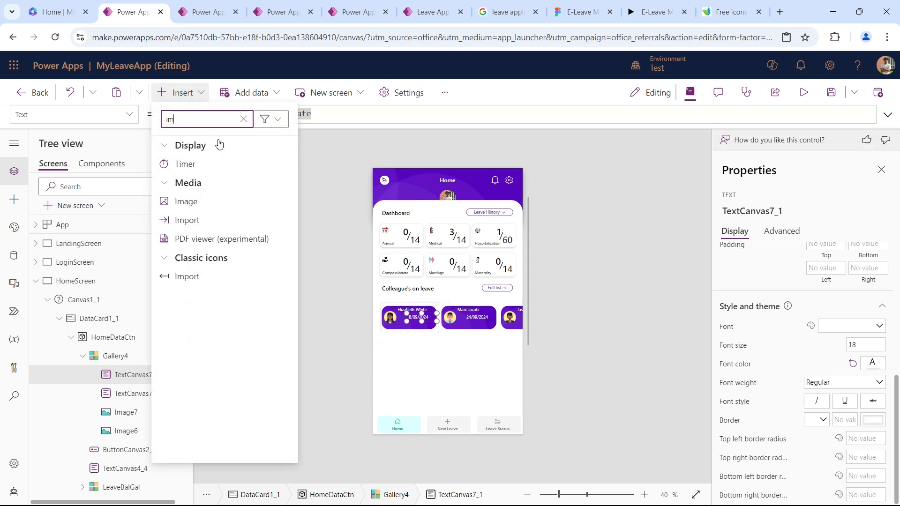
key(Escape)
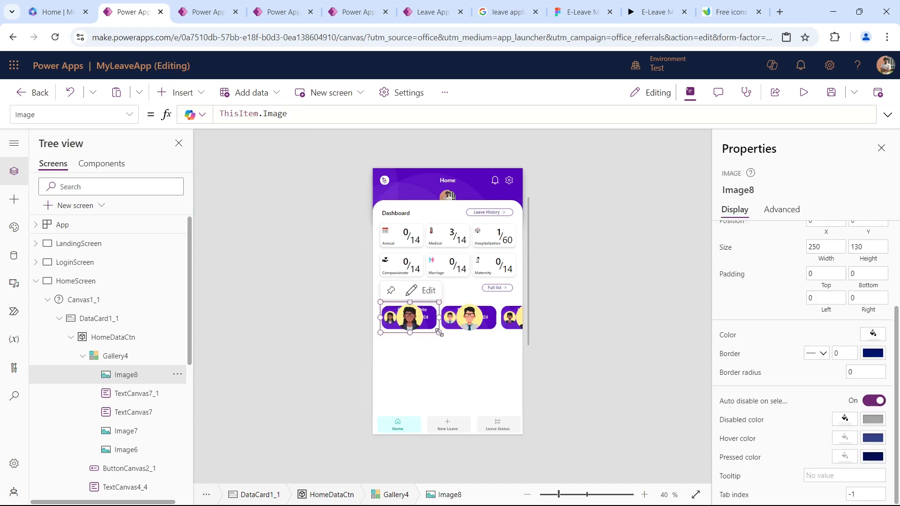
drag(416, 326, 398, 311)
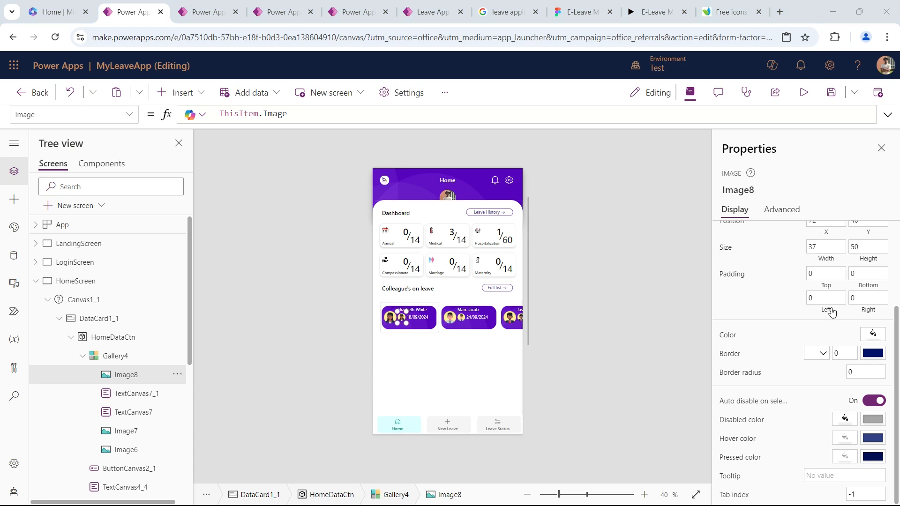
Size the small card image to 30 by 30 and place it at X 80, Y 60.
double_click(823, 246)
text(30)
key(Tab)
text(30)
key(Tab)
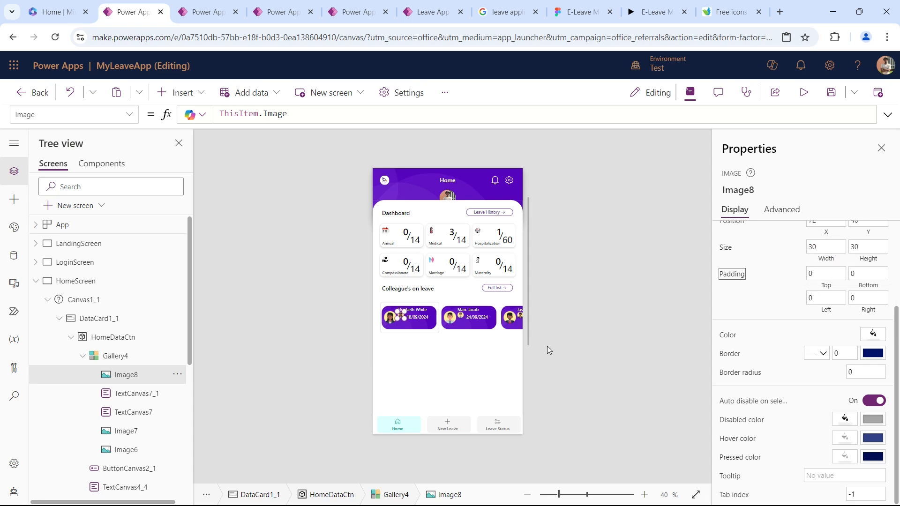
scroll(804, 359, up, 3)
drag(821, 339, 749, 329)
text(80)
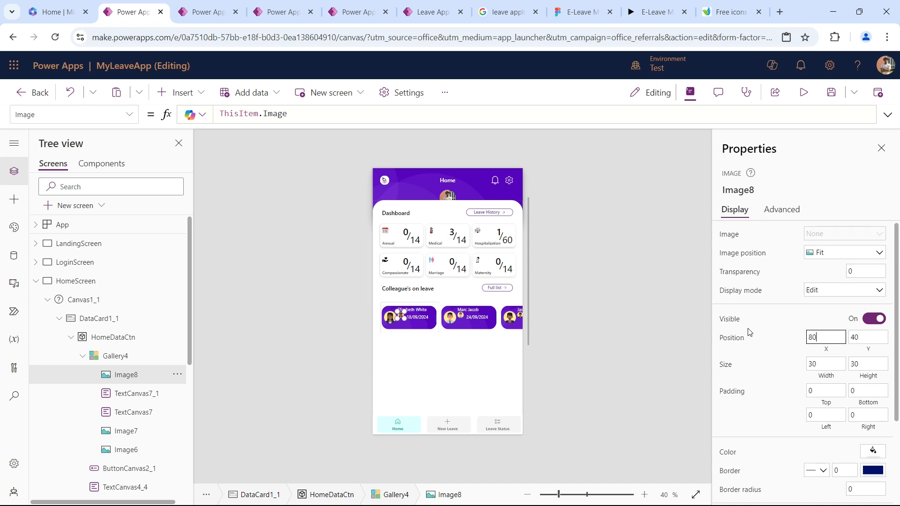
key(Tab)
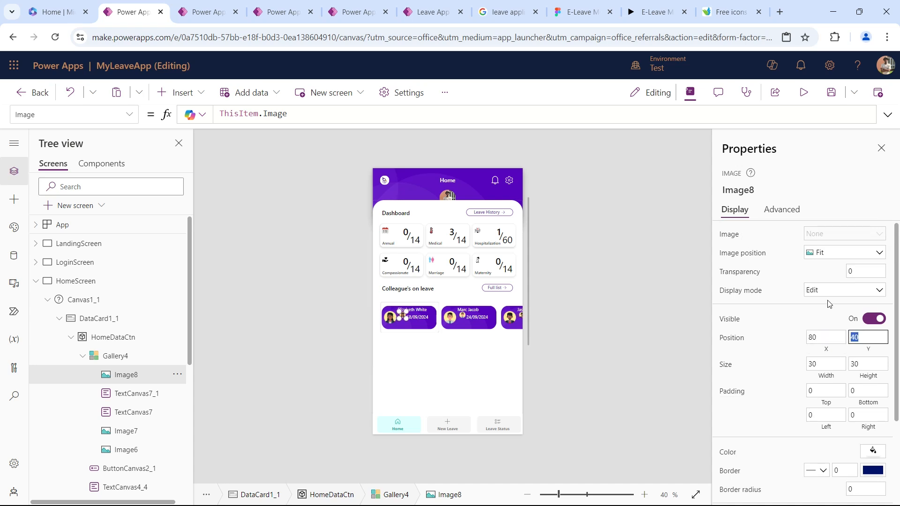
text(60)
key(Tab)
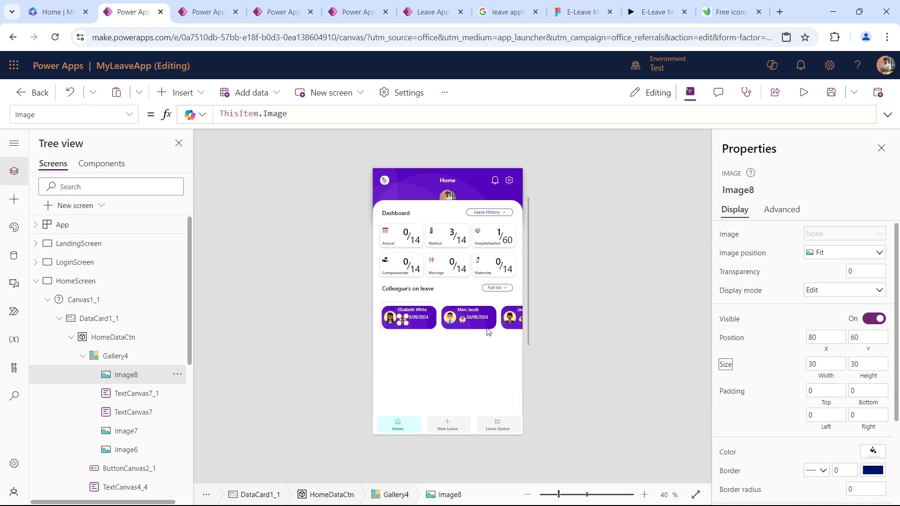
Move the return date text on the colleague card to Y 60.
click(486, 321)
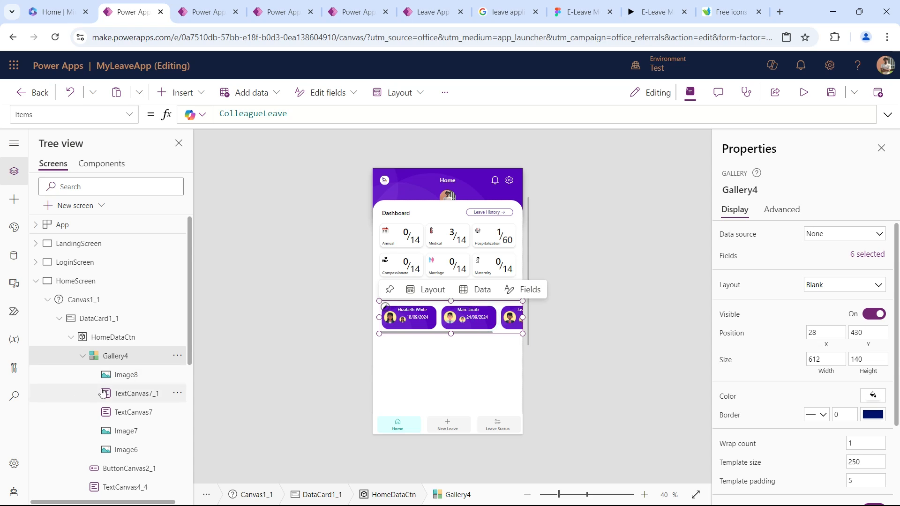
click(130, 393)
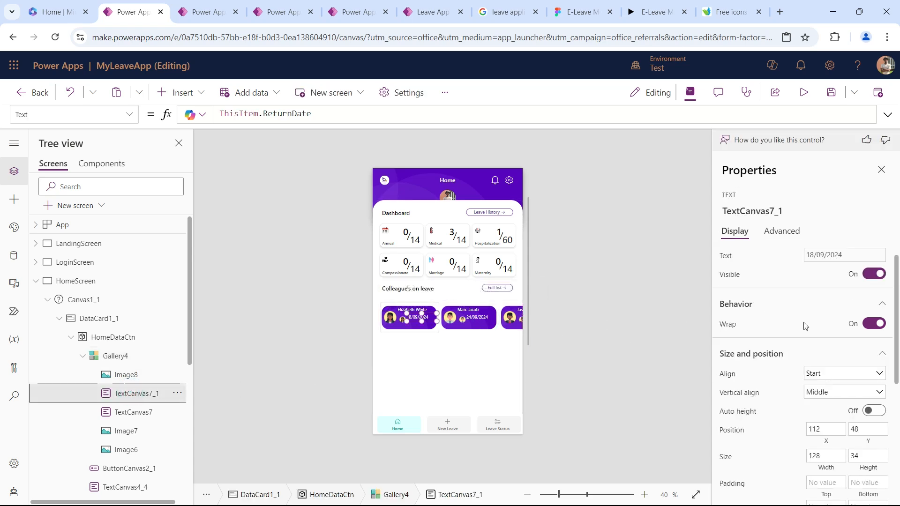
double_click(867, 429)
text(60)
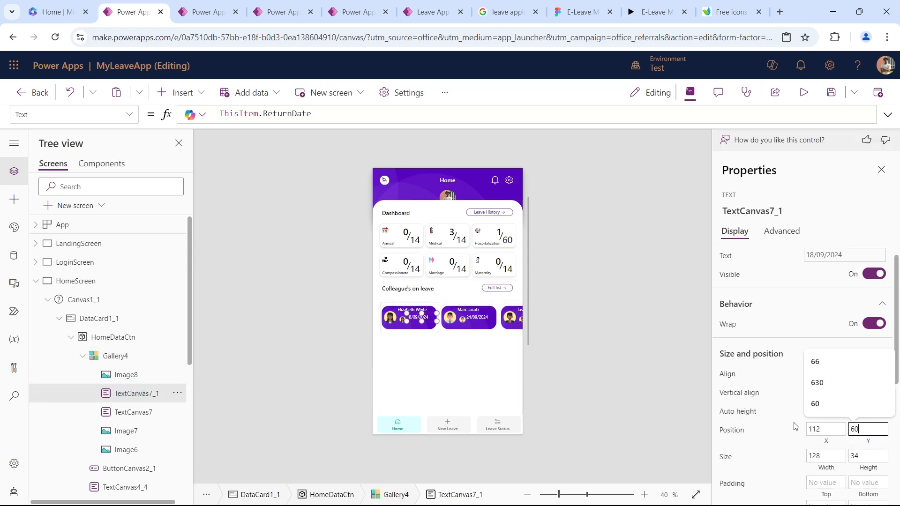
click(726, 456)
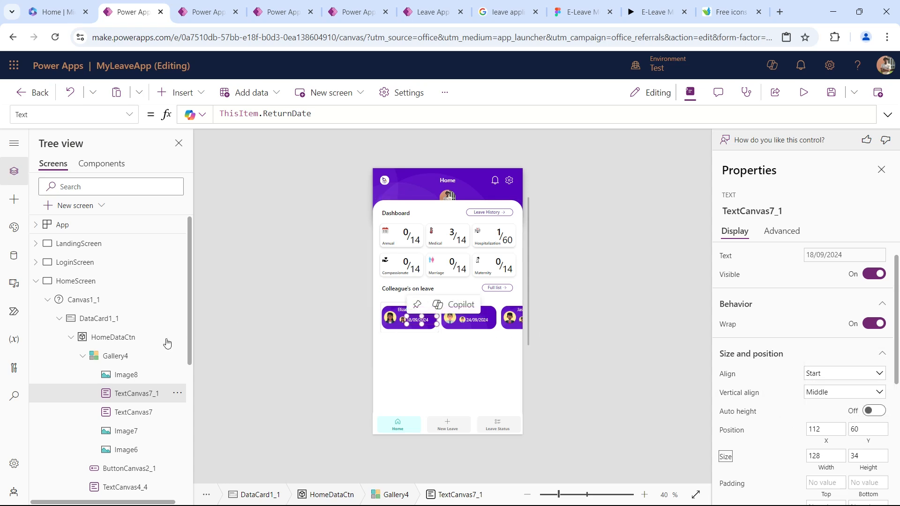
Set the small card image's Image formula to ThisItem.LeaveType.
click(139, 375)
double_click(302, 112)
key(BackSpace)
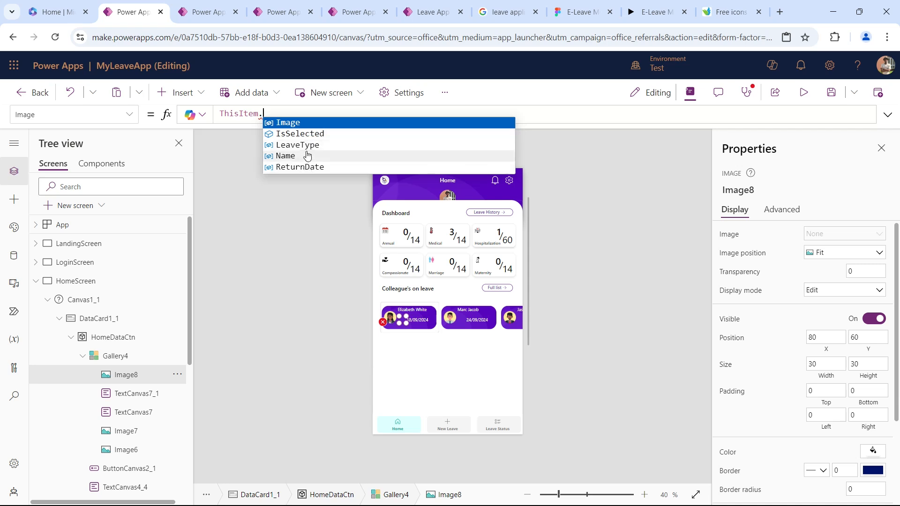
click(308, 146)
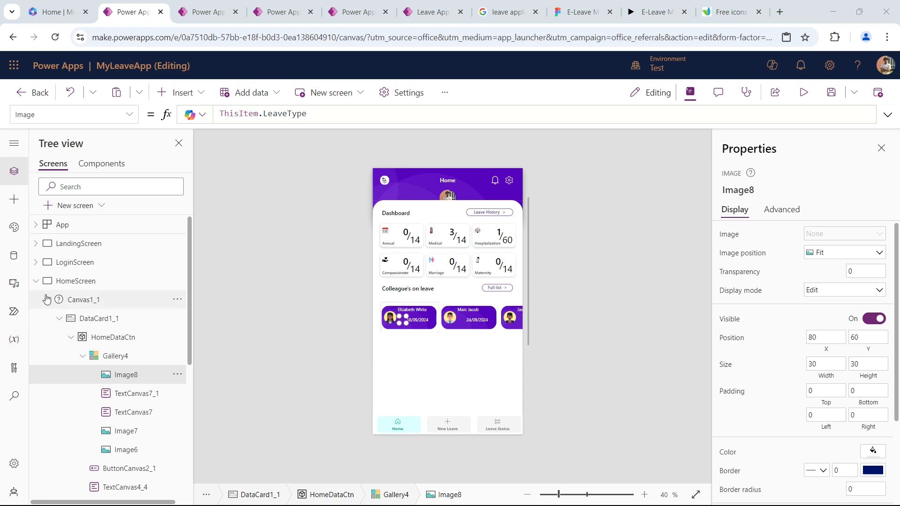
Open the app's media library to examine the uploaded image names.
click(14, 284)
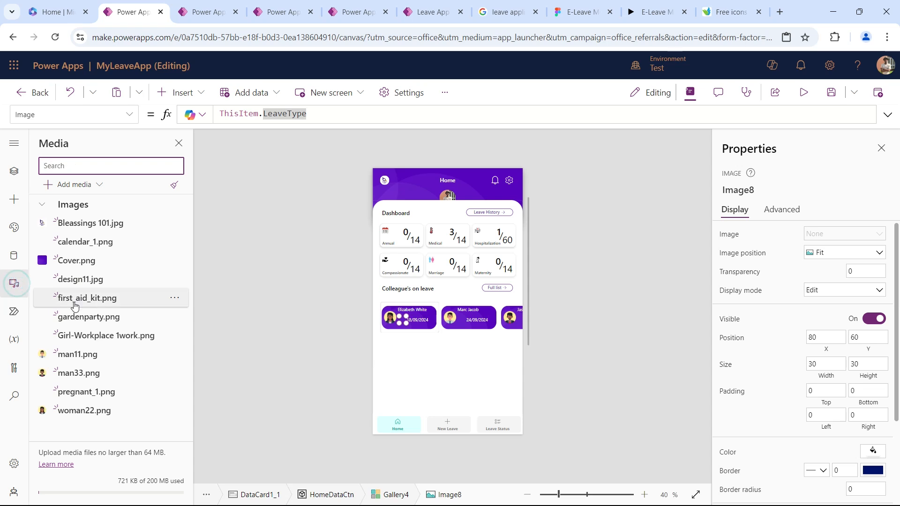
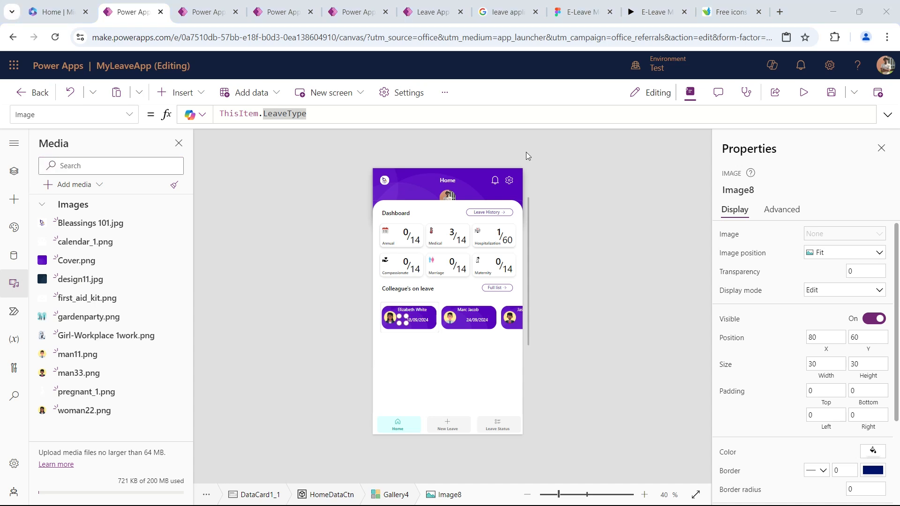
Replace the small card image's Image formula with a Switch function that evaluates ThisItem.LeaveType.
triple_click(321, 113)
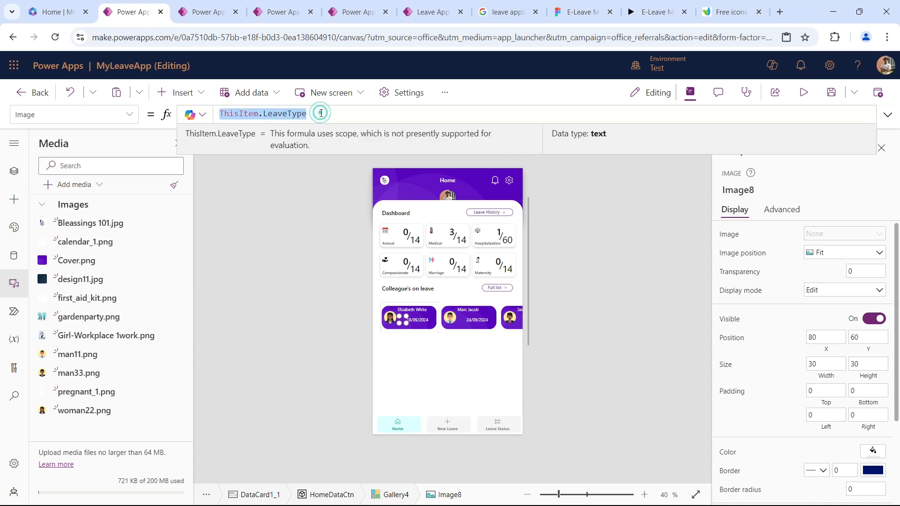
text(Swi)
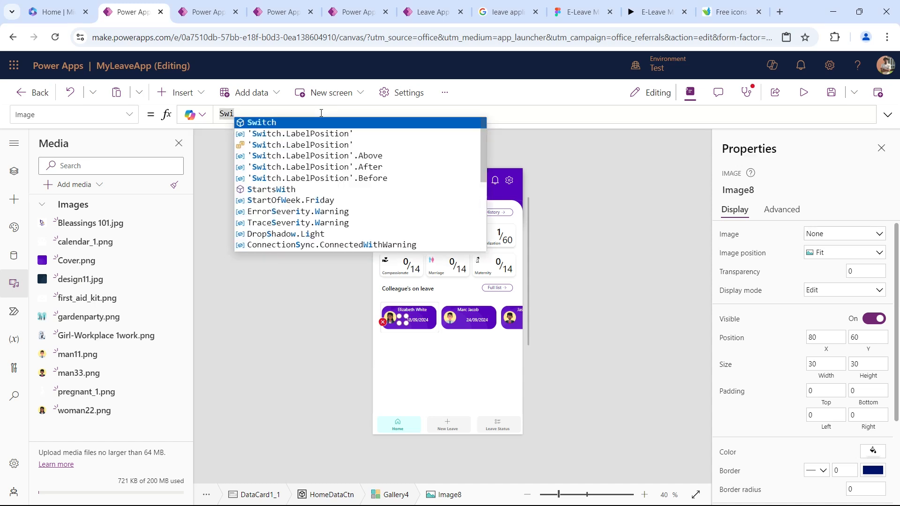
key(Tab)
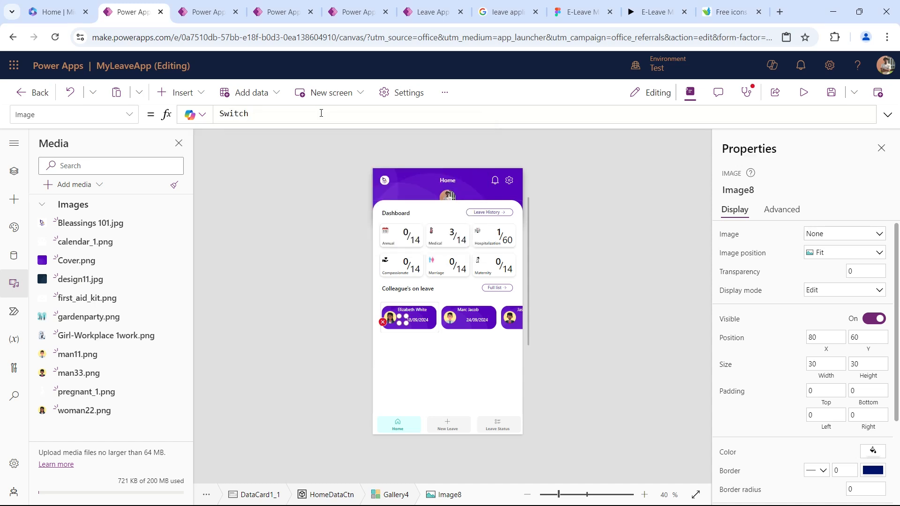
text(())
key(Left)
key(shift+Return)
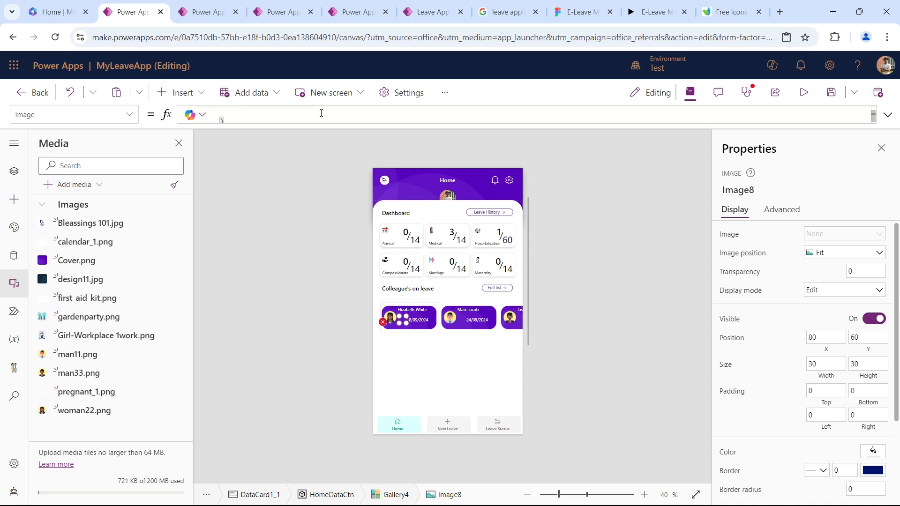
key(shift+Return)
key(Up)
click(887, 115)
click(249, 127)
key(Tab)
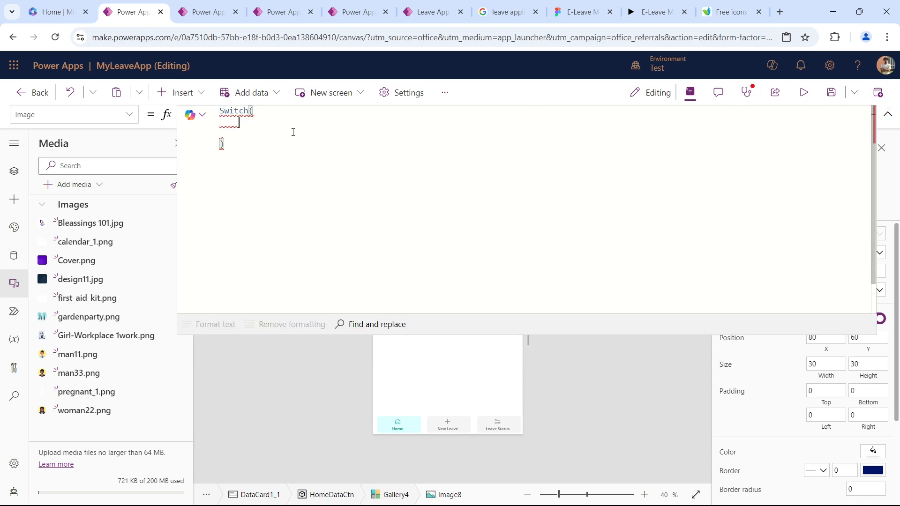
text(Th)
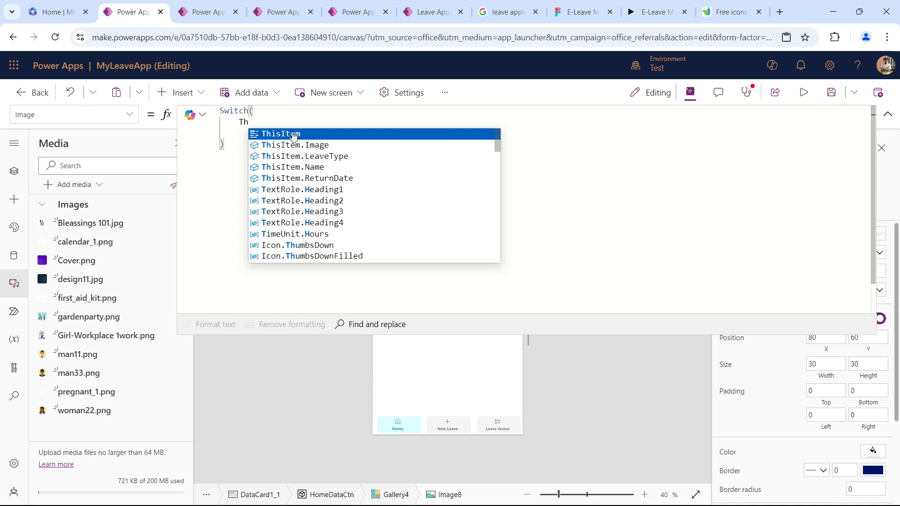
click(324, 158)
text(,)
key(Return)
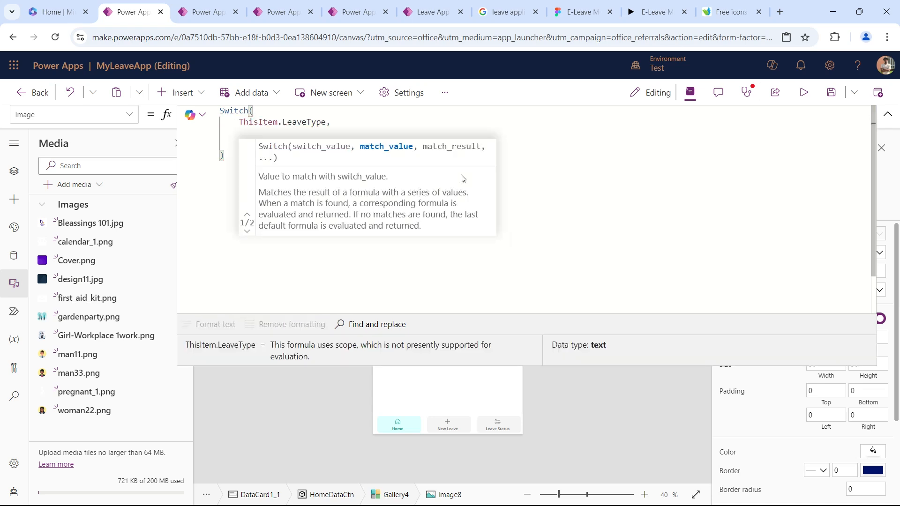
Add a "Maternity" case to the Switch formula that returns the pregnant_1 image.
text("Mat)
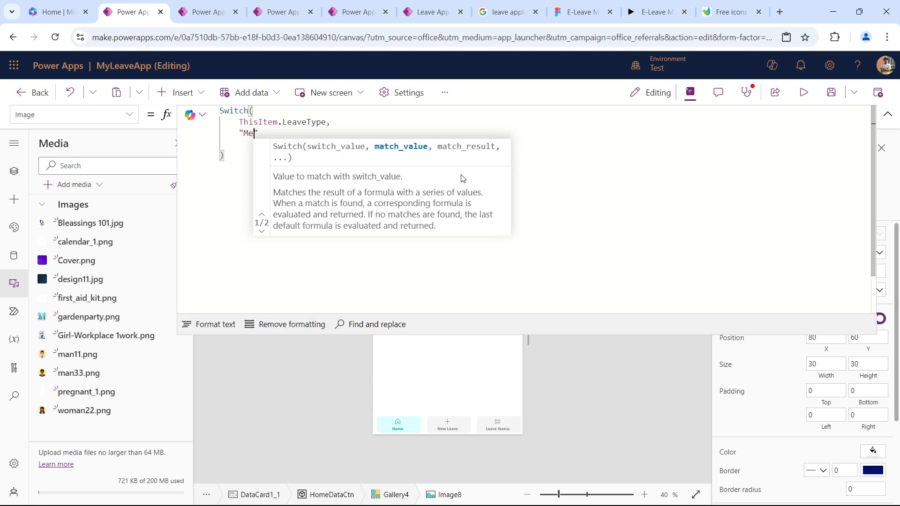
text(ernity)
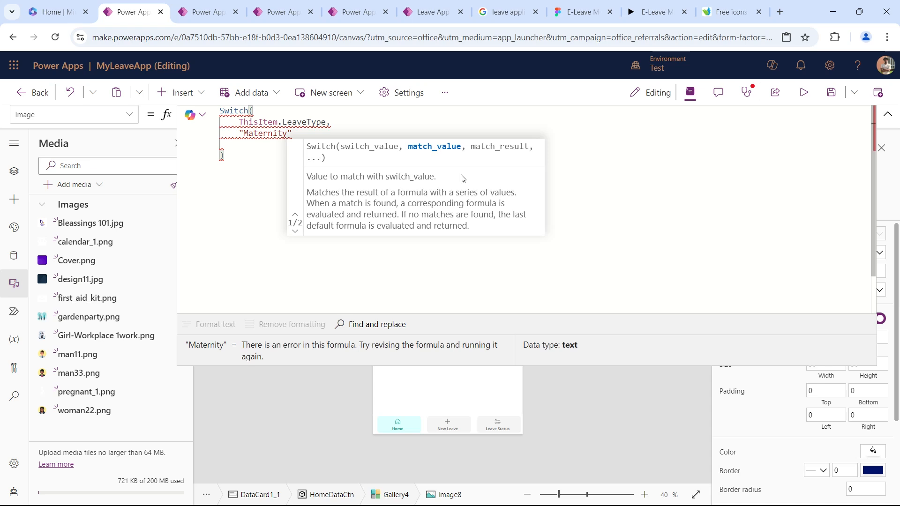
text(",)
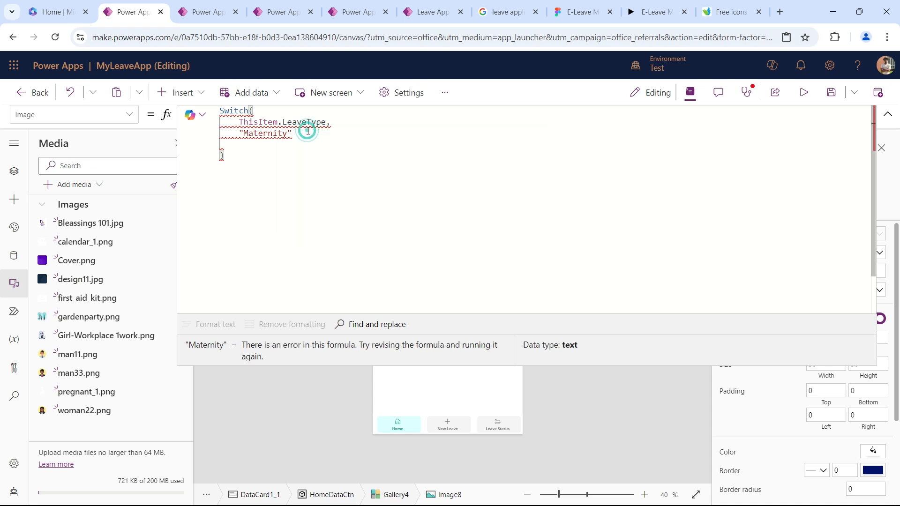
key(Return)
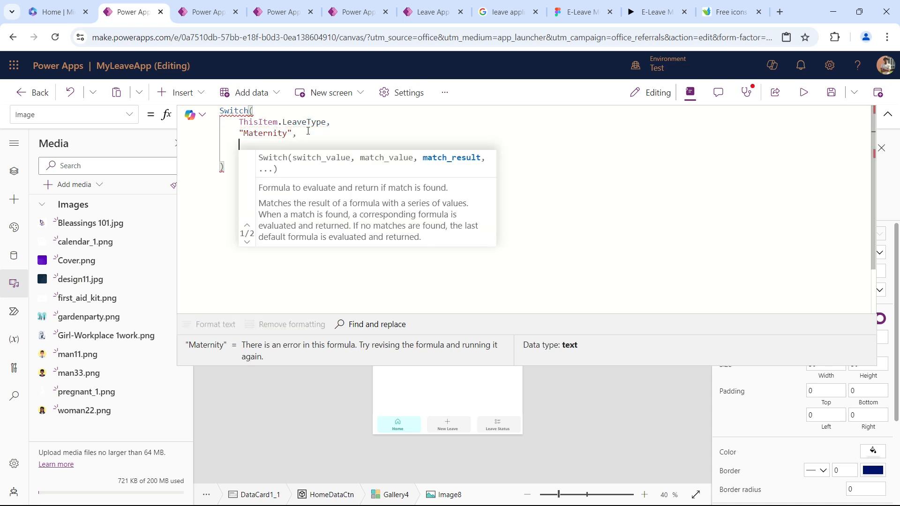
text(pregnant_1)
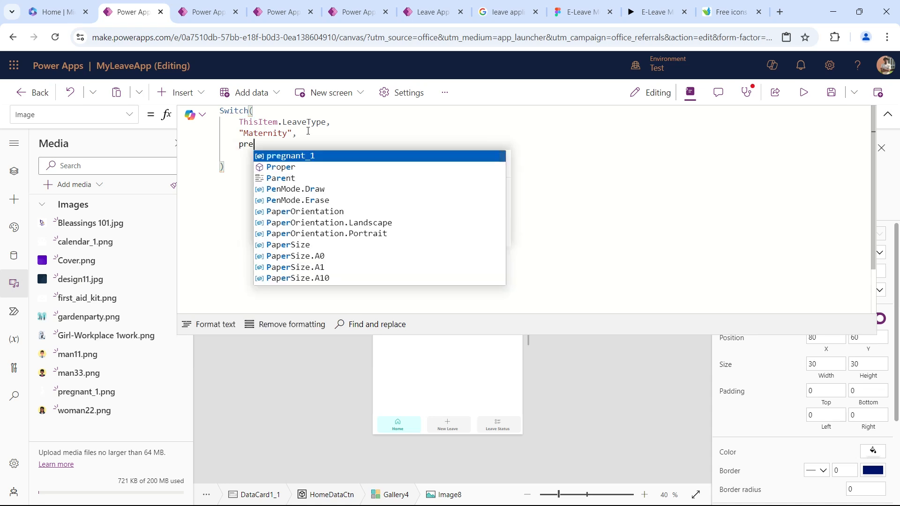
key(Tab)
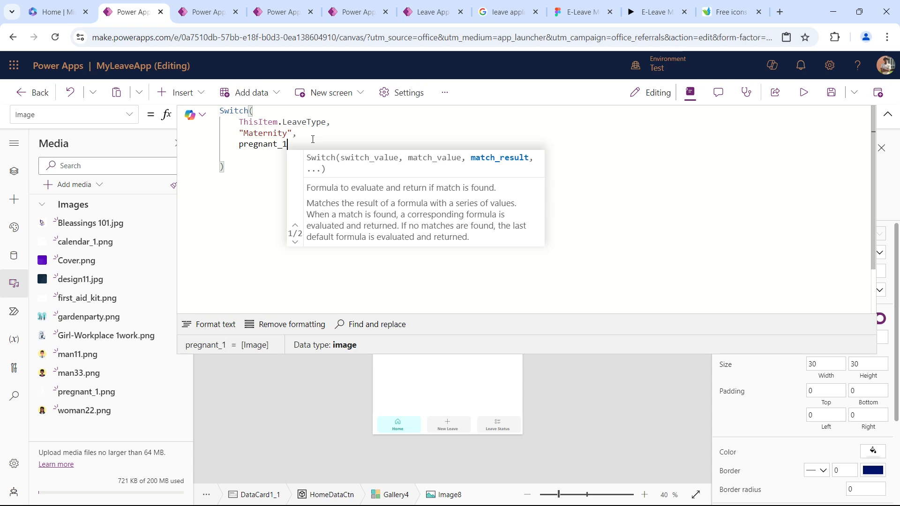
text(,)
key(shift+Return)
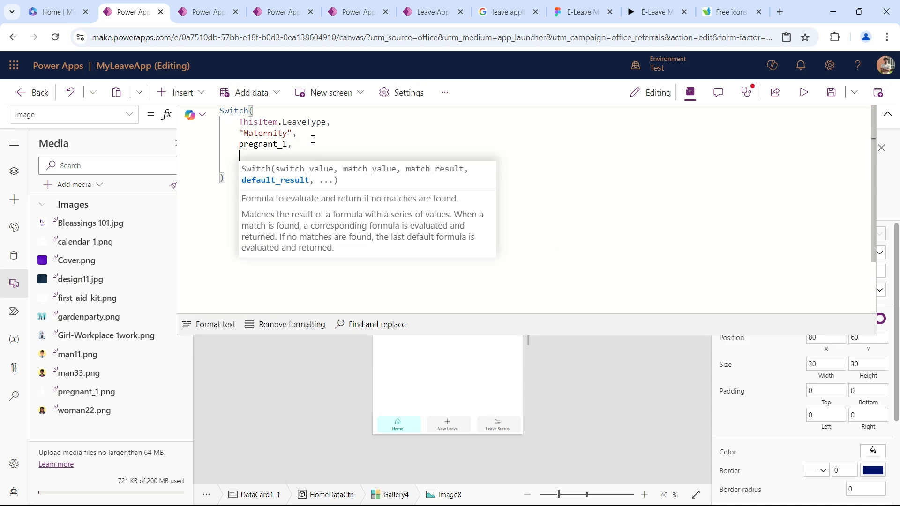
Add a "Medical" case to the Switch formula that returns the first_aid_kit image.
text("Medical",)
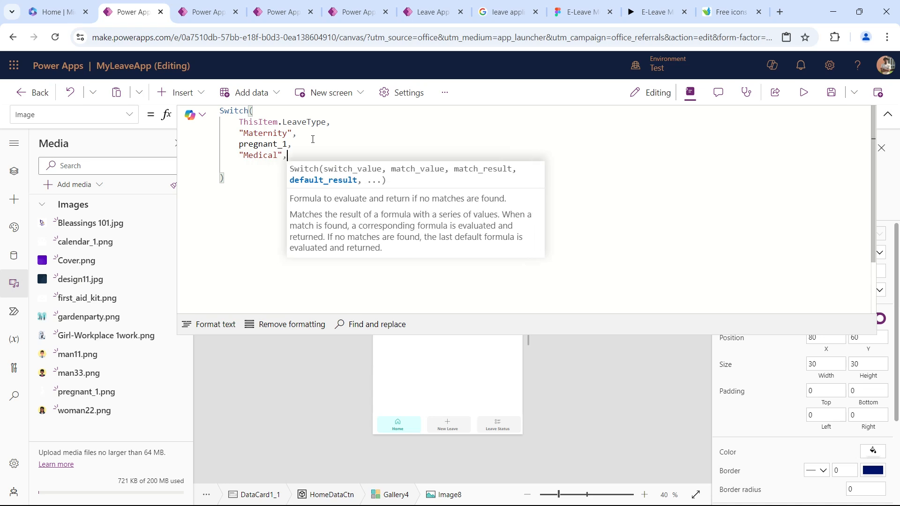
key(shift+Return)
text(first_aid_kit)
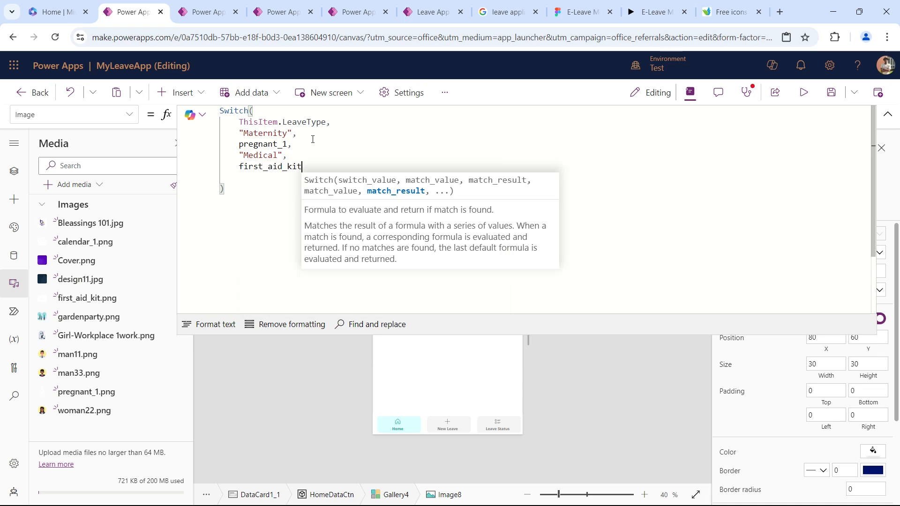
text(,)
Set calendar_1 as the Switch formula's default result and collapse the formula editor.
key(shift+Return)
text(calendar_1)
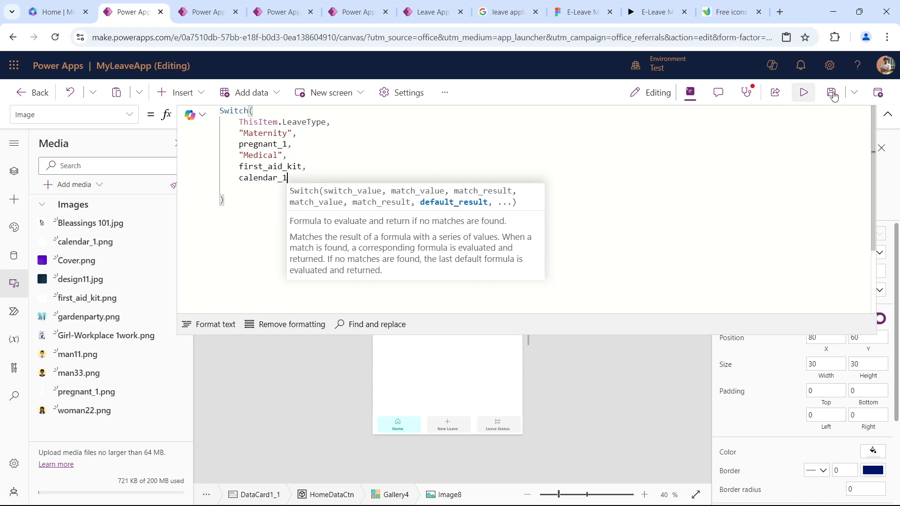
click(888, 114)
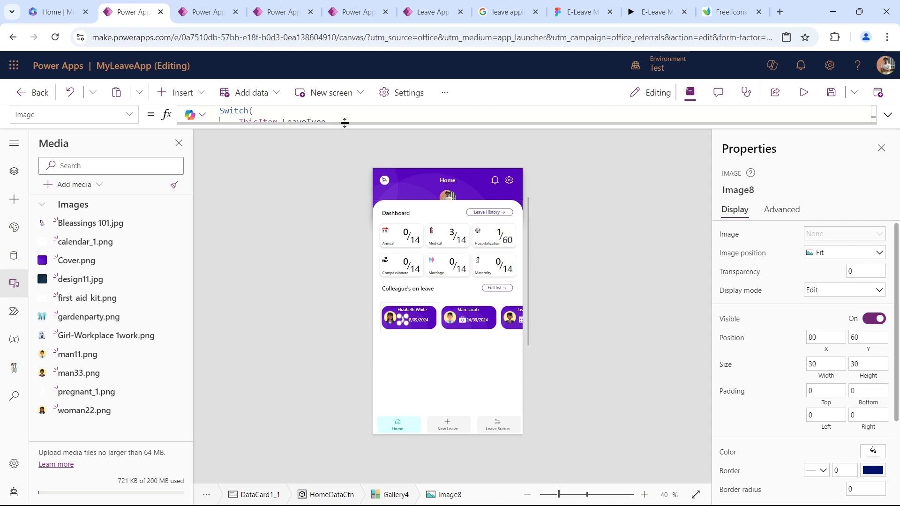
Preview the app and scroll through the Colleague's on leave cards to check their leave type icons.
click(804, 92)
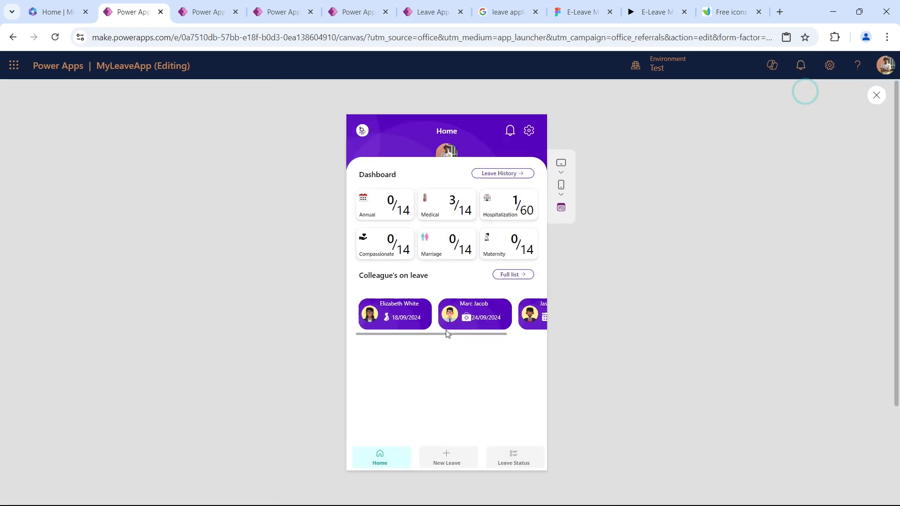
drag(502, 327, 467, 324)
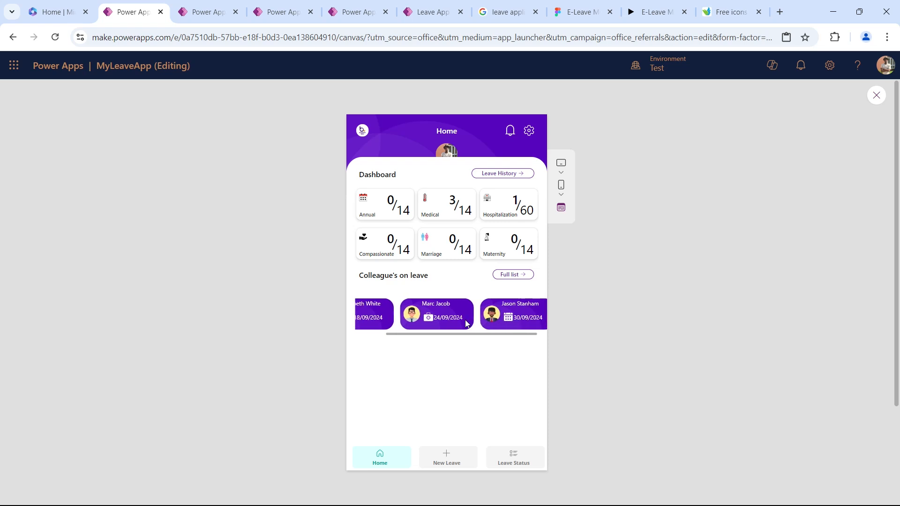
scroll(464, 322, left, 1)
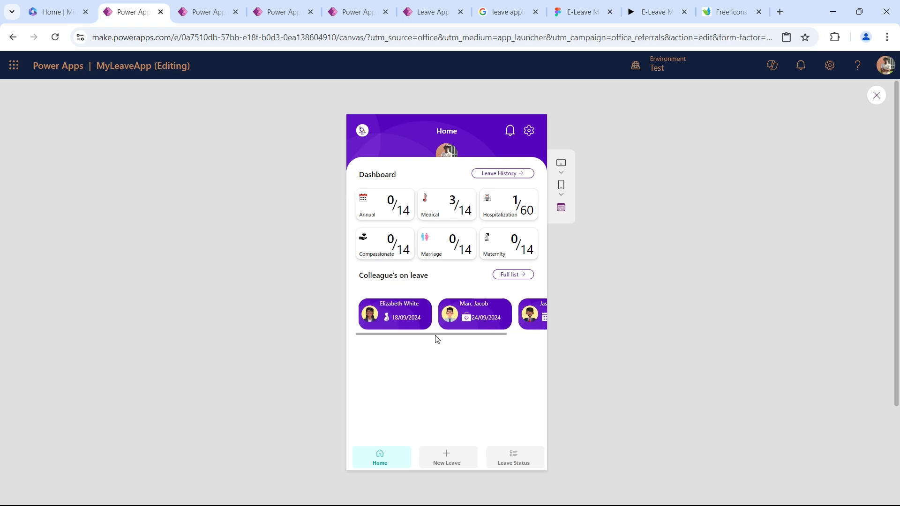
key(Escape)
Turn off the scrollbar of the Colleague's on leave gallery and save the app.
click(408, 334)
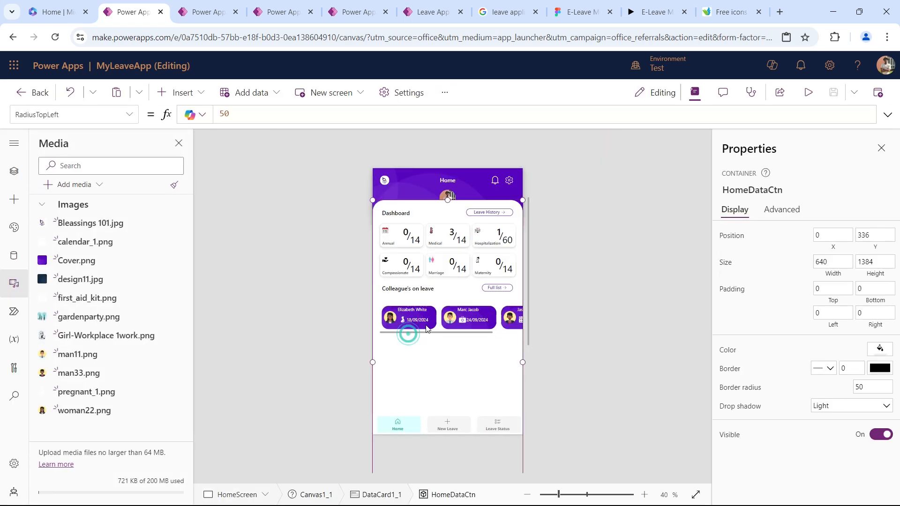
click(427, 327)
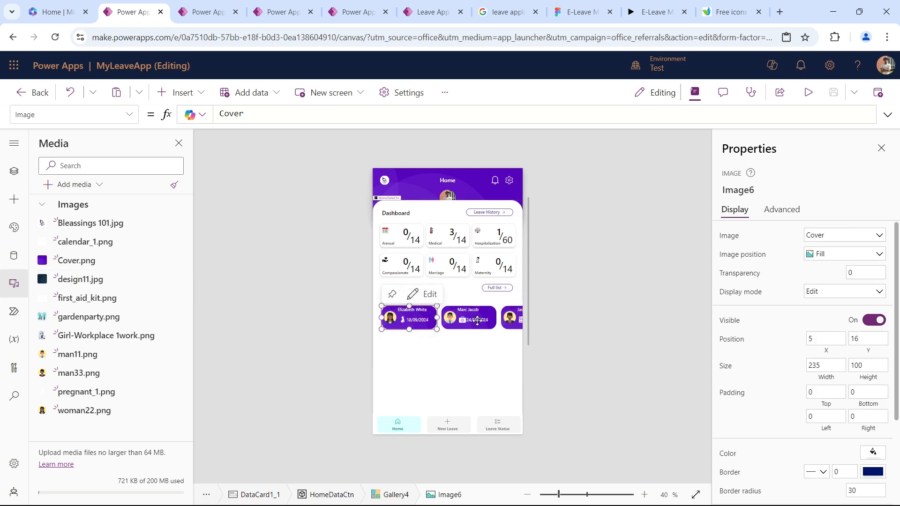
click(477, 321)
scroll(792, 354, down, 2)
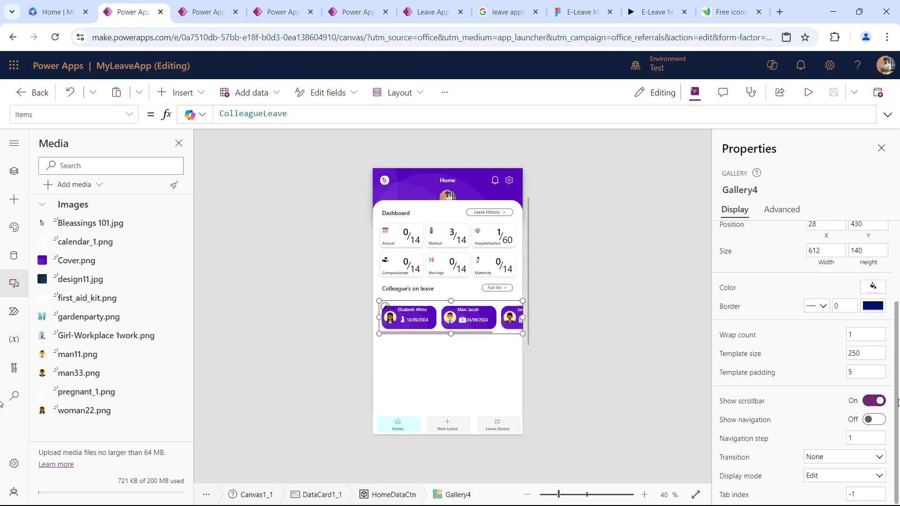
click(870, 401)
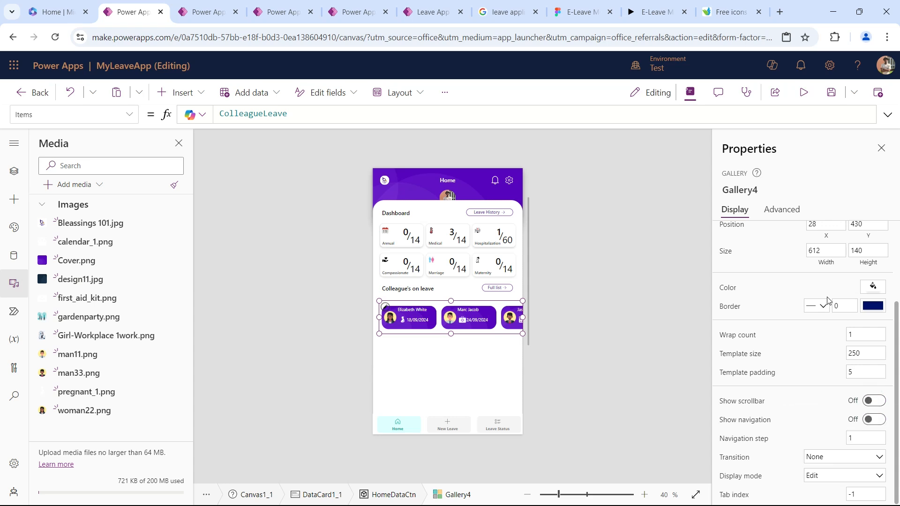
click(831, 93)
Rename the Colleague's on leave gallery as ColleagueGal.
click(14, 171)
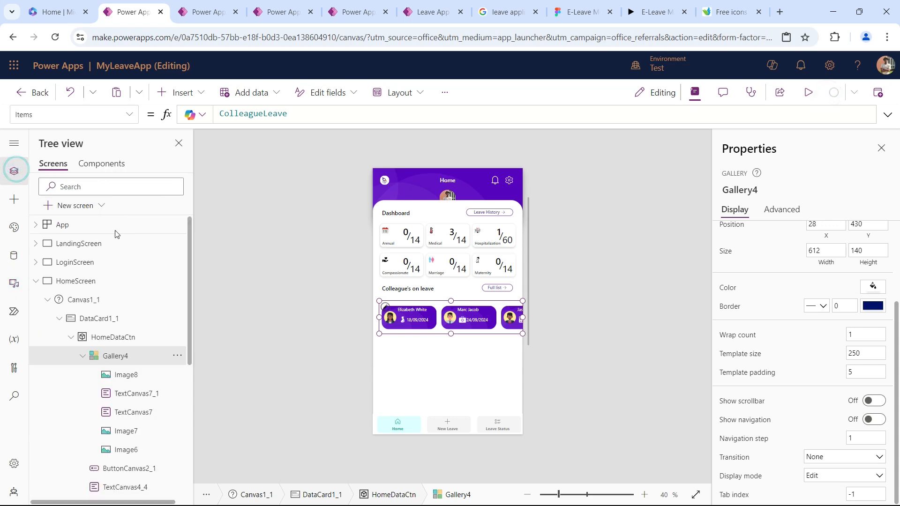
click(425, 316)
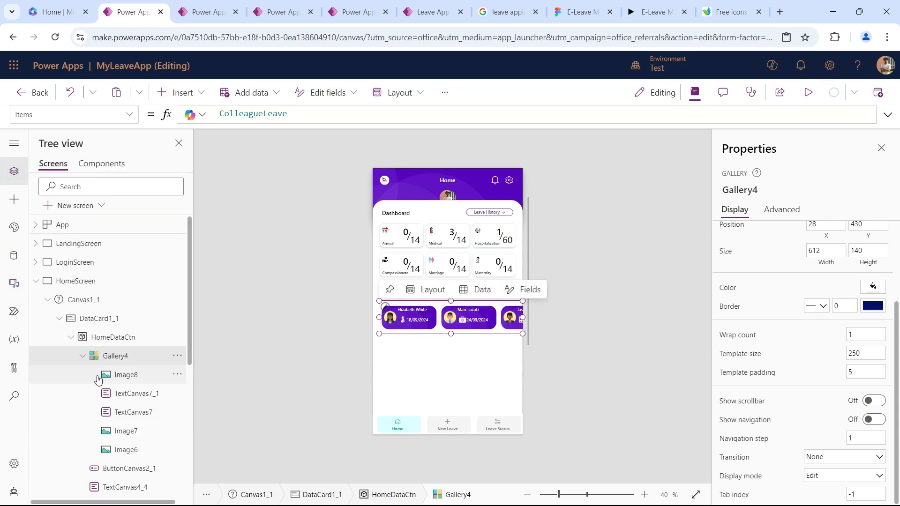
double_click(111, 357)
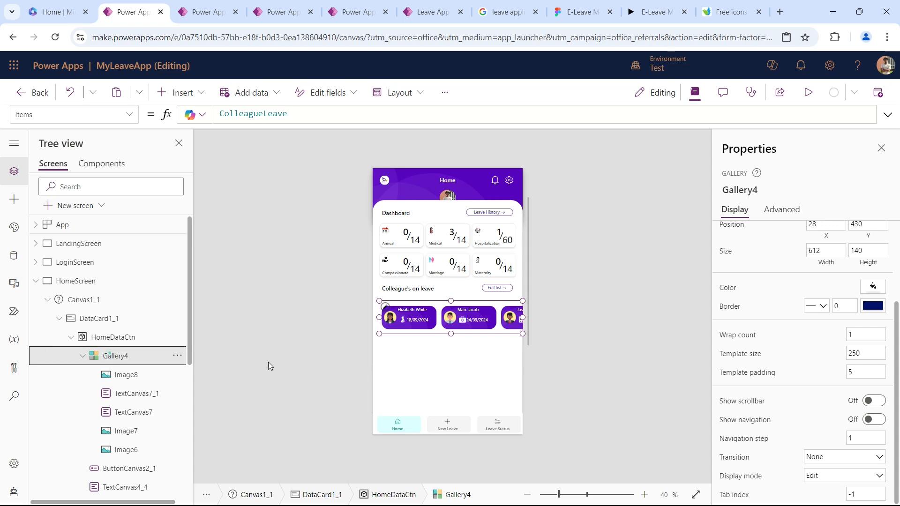
text(Colle)
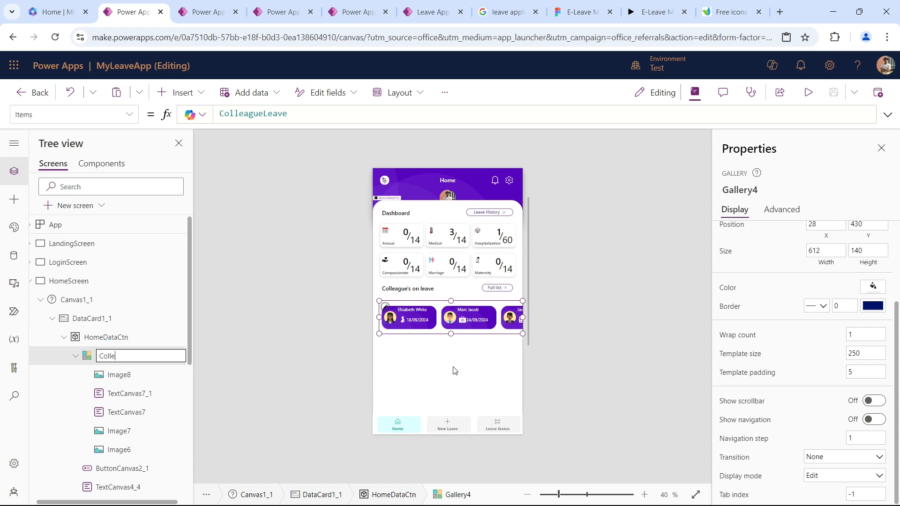
text(agueGal)
key(Return)
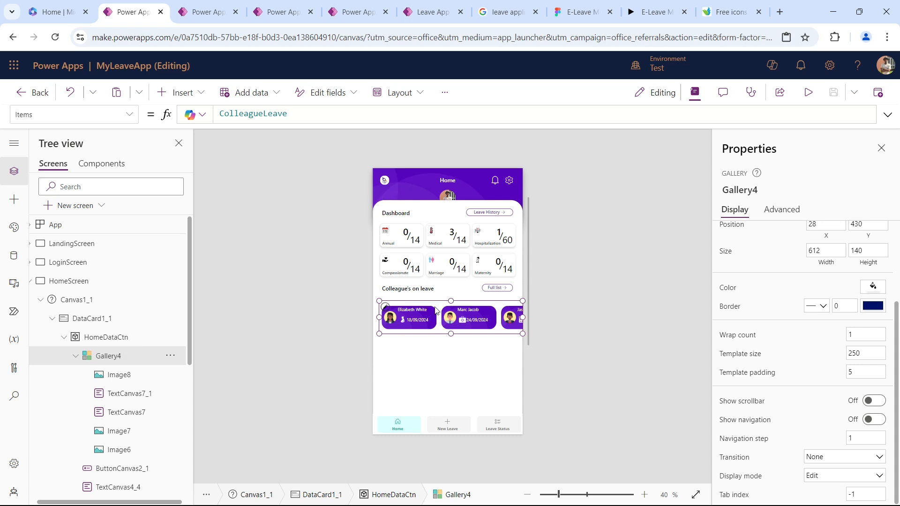
click(579, 330)
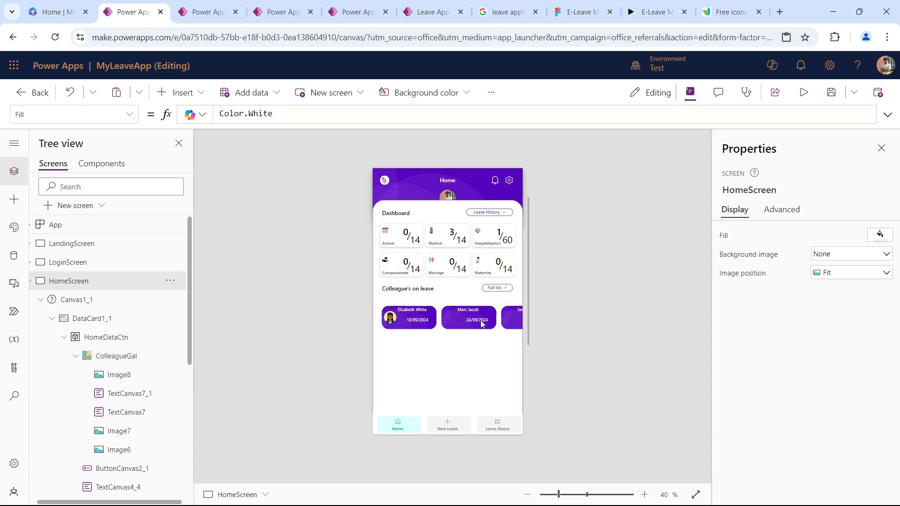
Move the ColleagueGal gallery up to Y 404, closer to the Colleague's on leave heading.
click(482, 323)
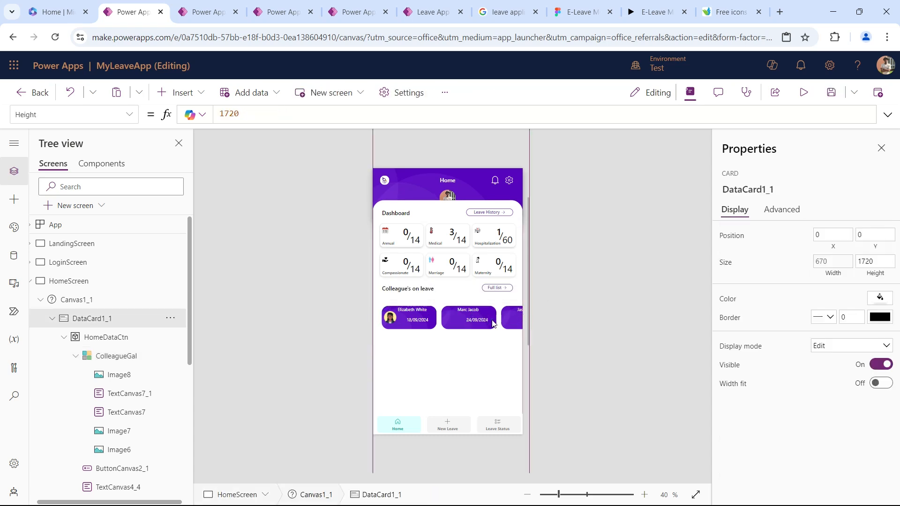
click(116, 357)
key(Up)
key(Down)
key(Up)
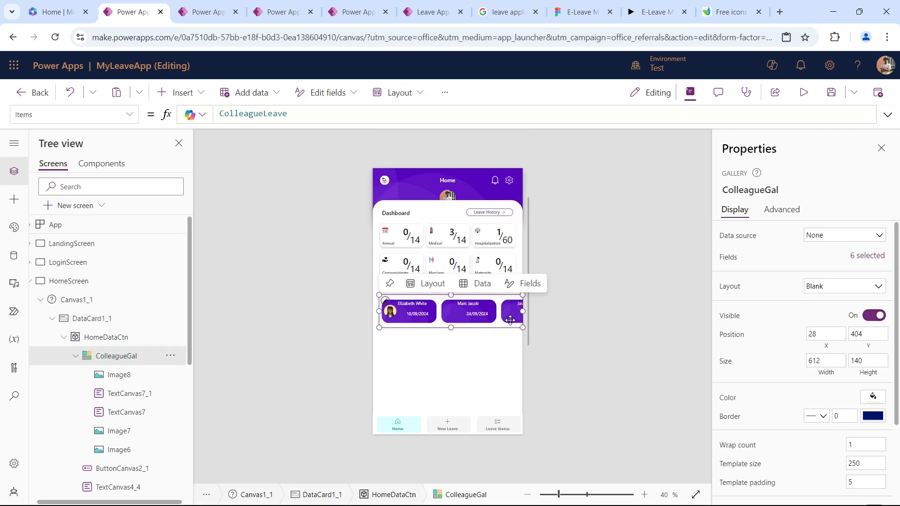
click(578, 318)
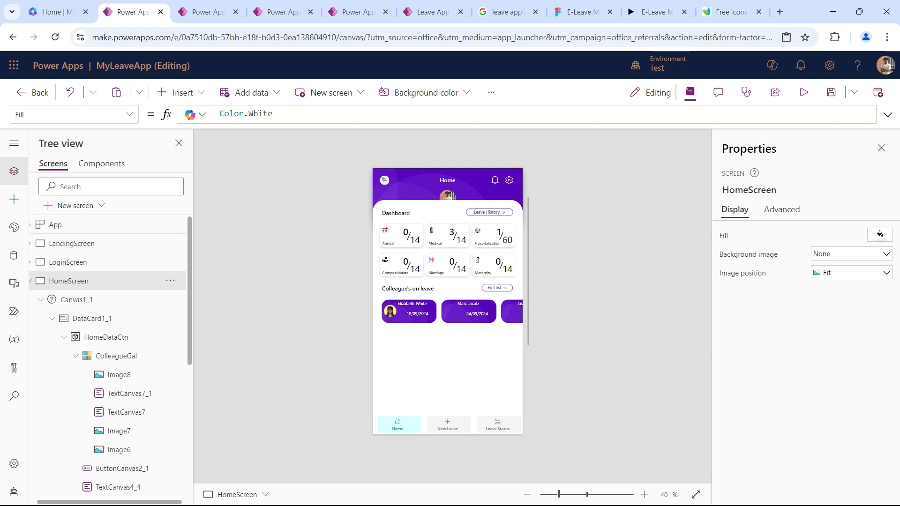
Check the HR's Announcement & News card in the Figma prototype, then insert a 573-wide image into HomeDataCtn below ColleagueGal at X 40, Y 565.
click(656, 12)
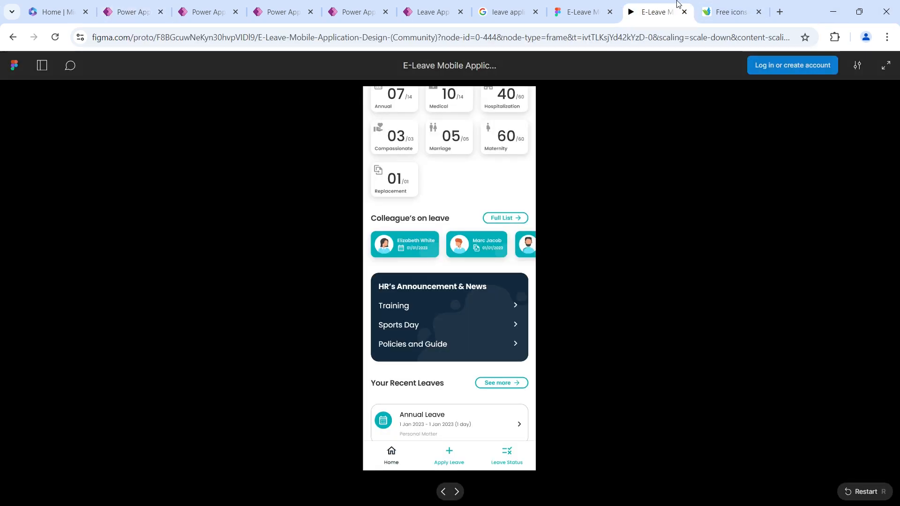
scroll(467, 272, down, 3)
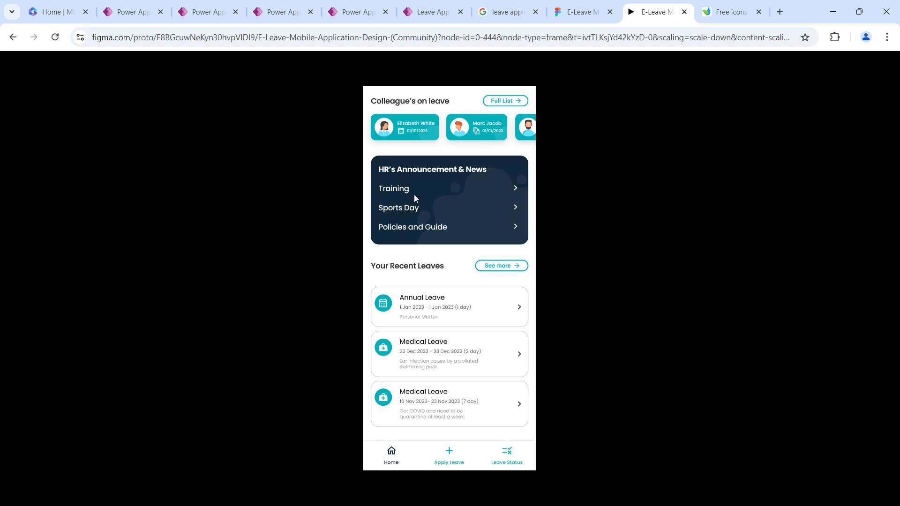
click(123, 16)
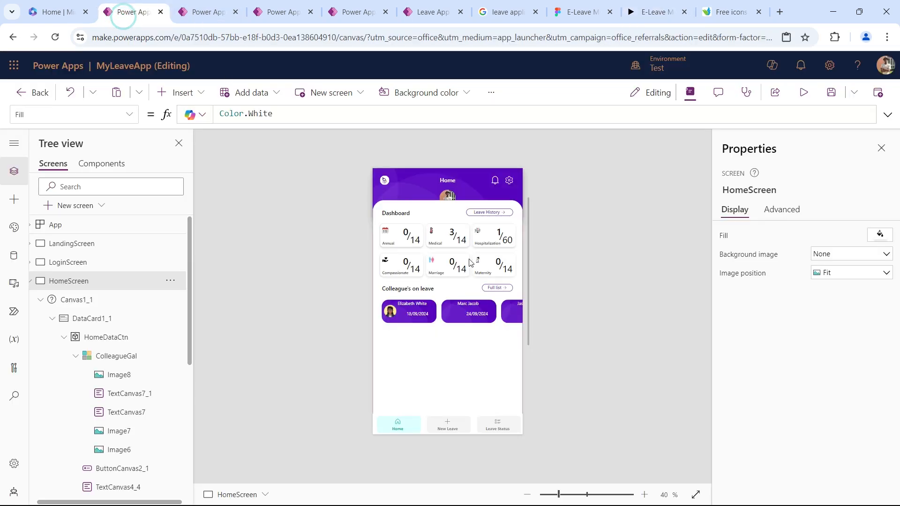
scroll(454, 288, down, 1)
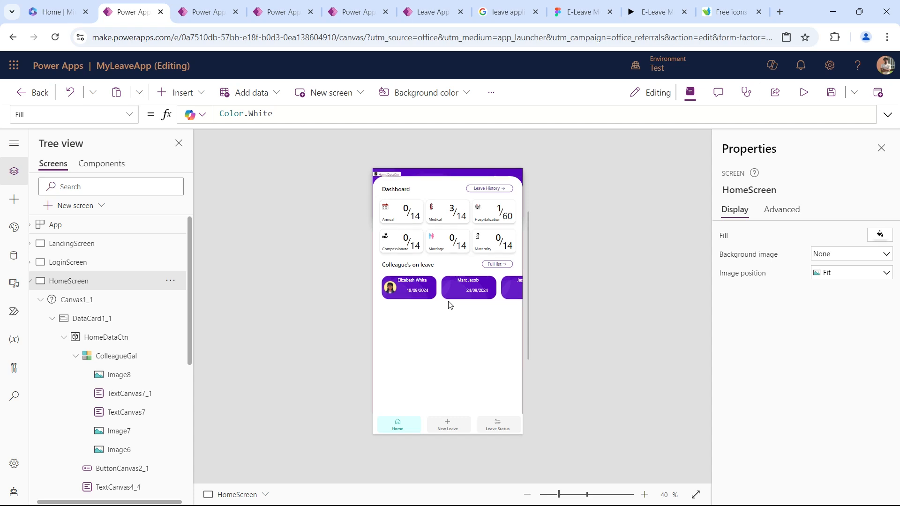
scroll(450, 304, down, 1)
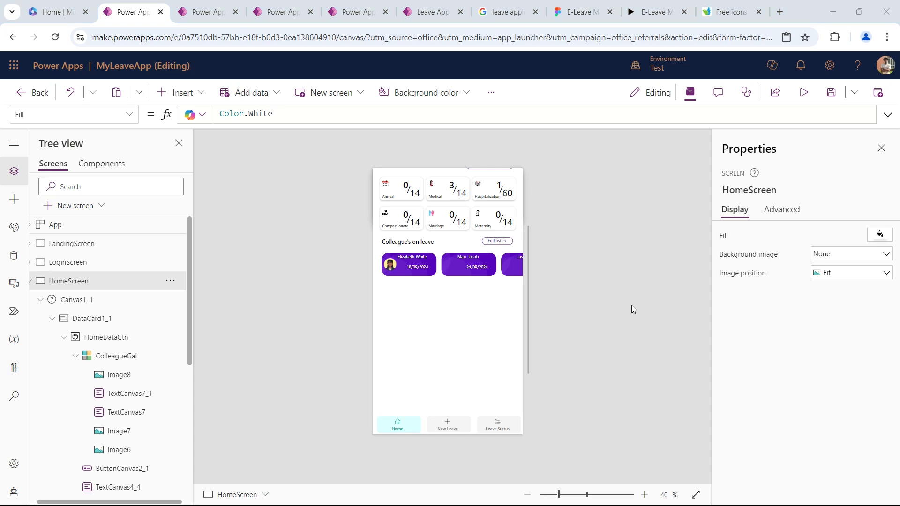
click(108, 356)
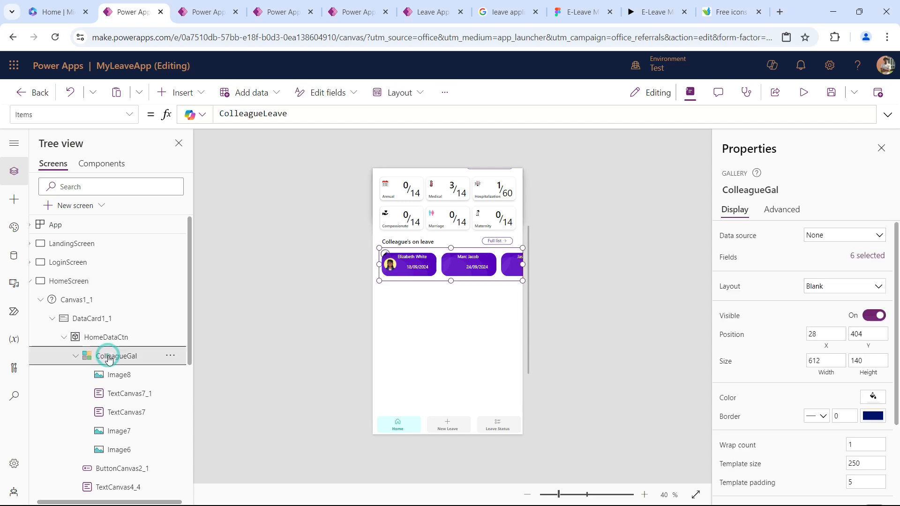
click(112, 338)
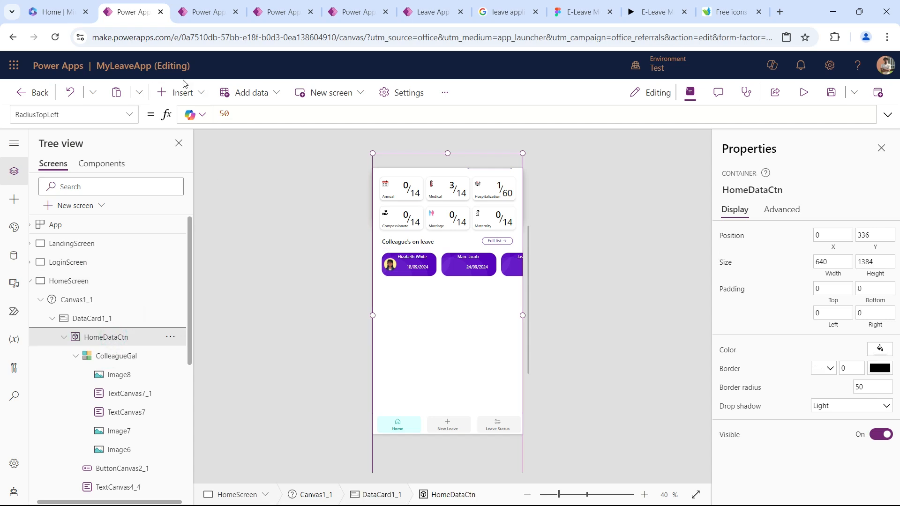
click(183, 92)
text(im)
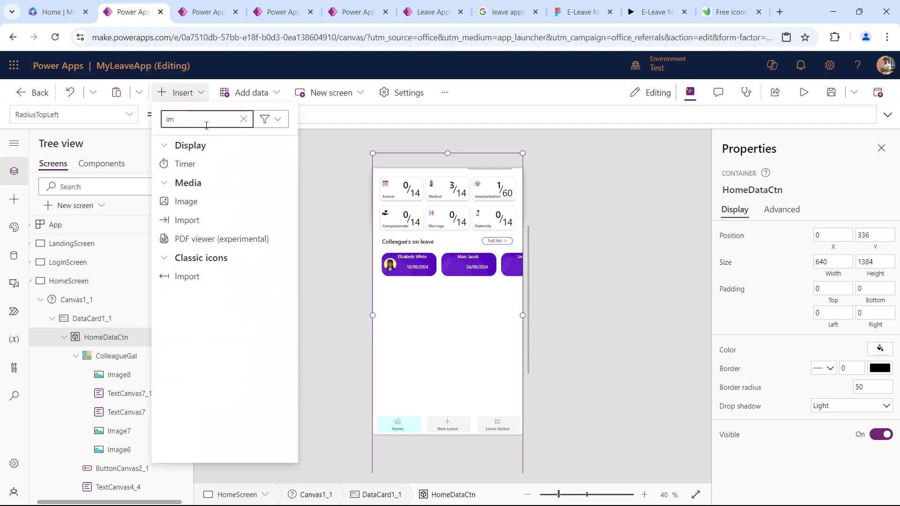
click(225, 201)
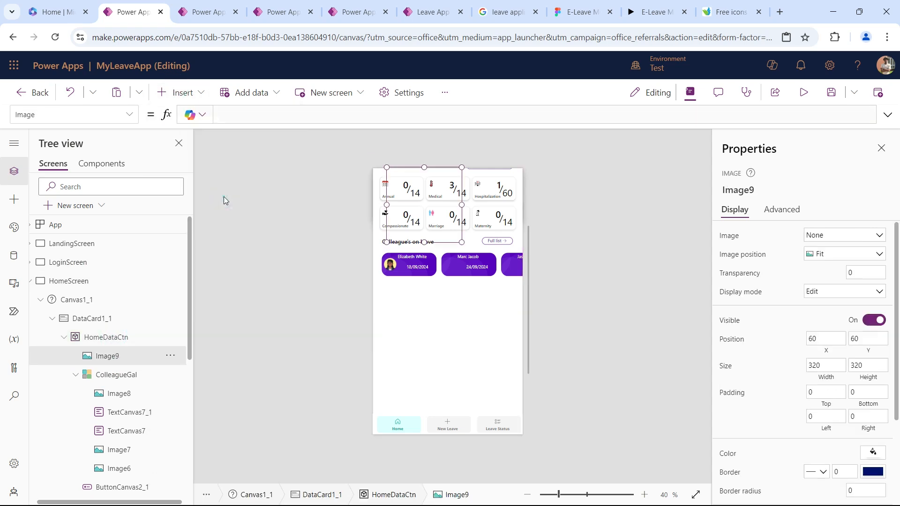
drag(424, 251, 517, 328)
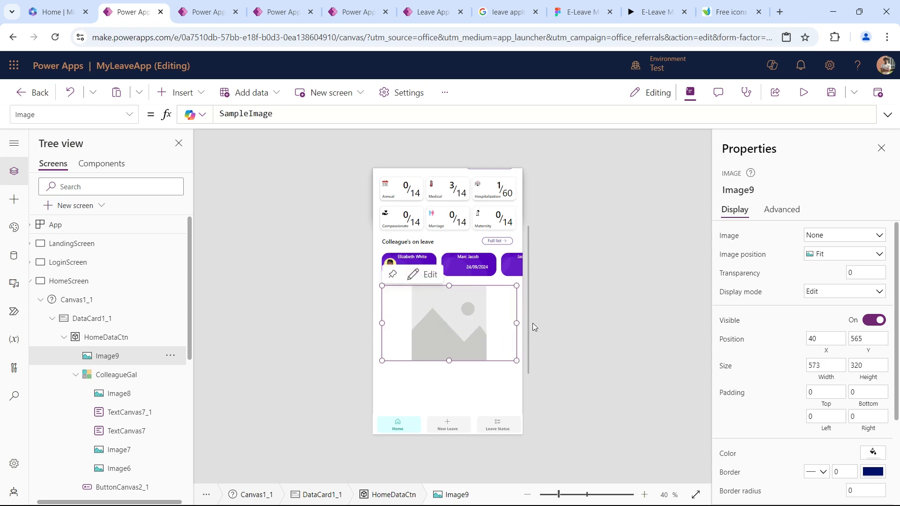
Set the new image's height to 270 and center it horizontally in its container.
click(867, 361)
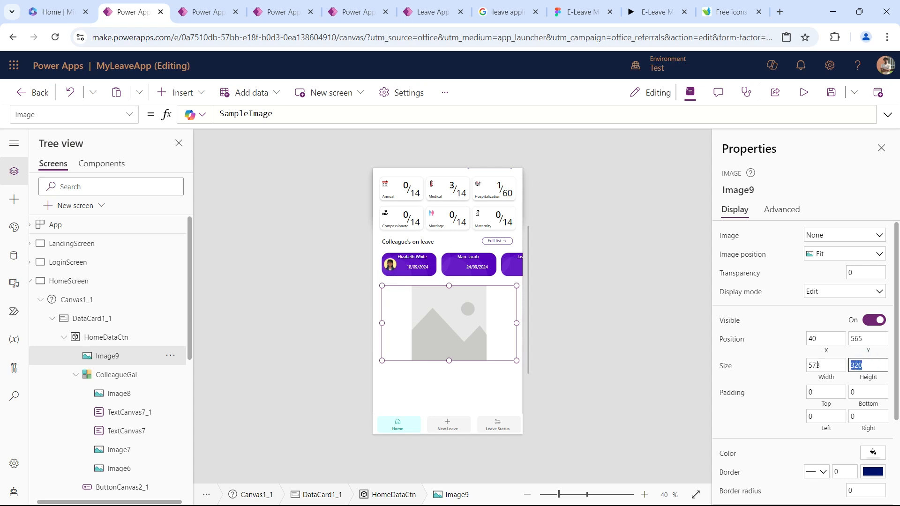
text(2)
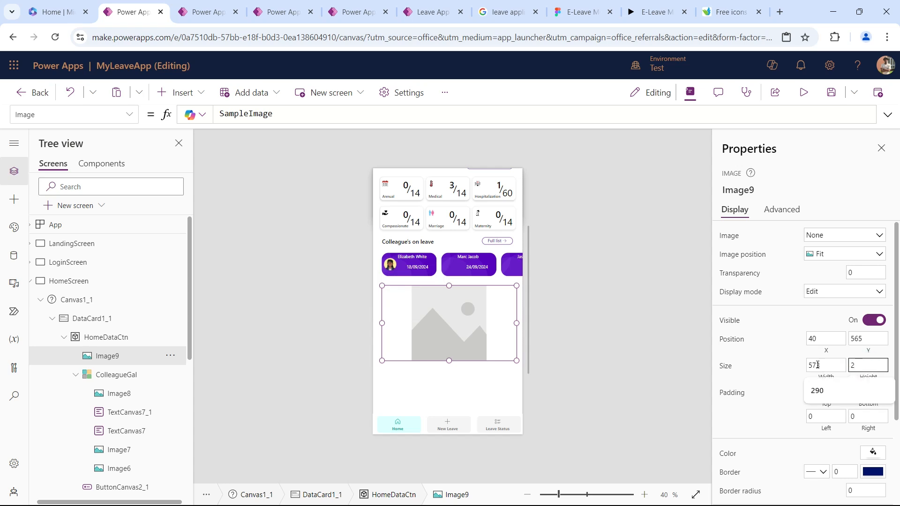
text(70)
key(Tab)
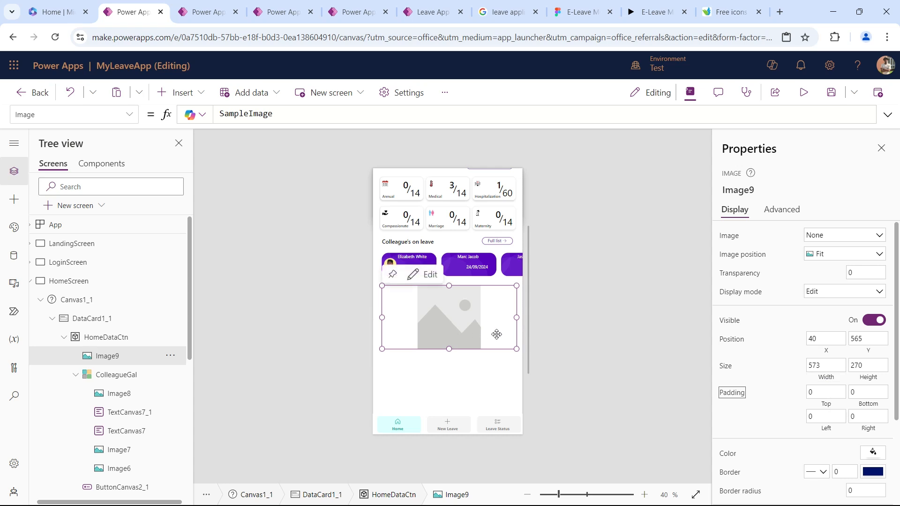
click(170, 356)
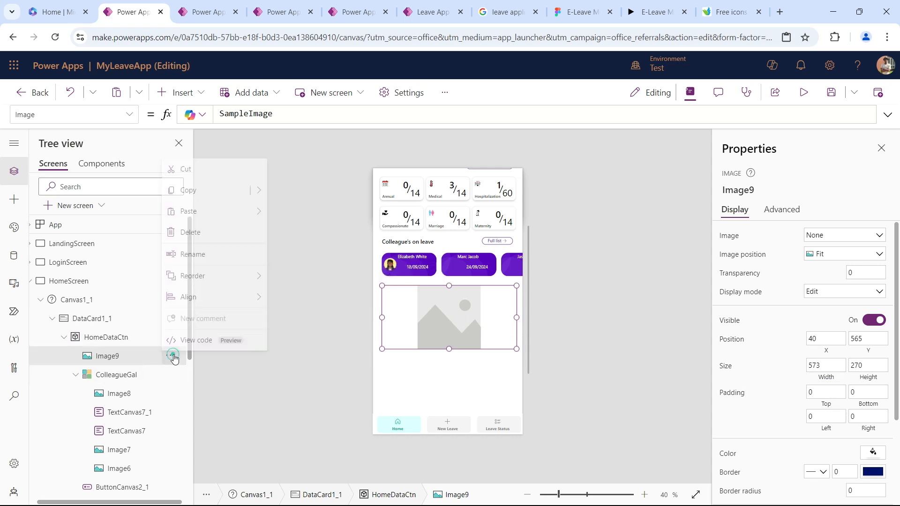
mouse_move(229, 293)
click(332, 315)
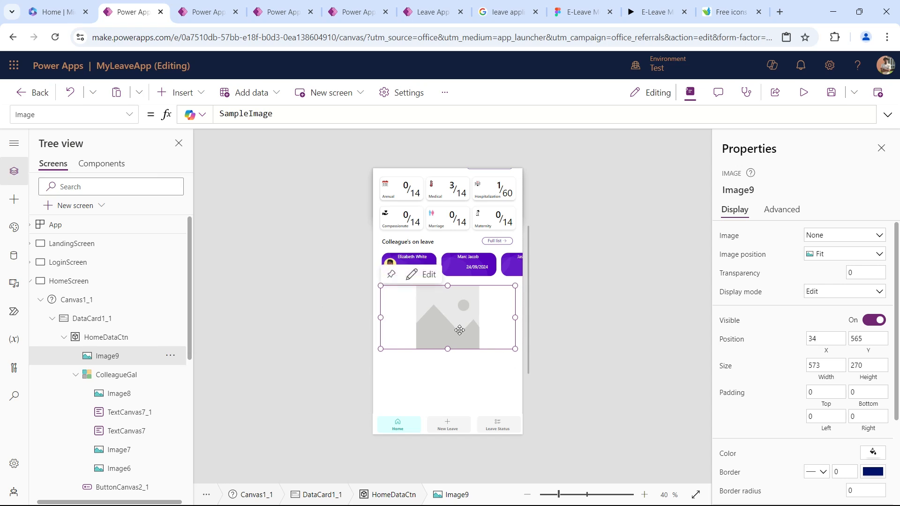
Use design11 as the image with its position set to Fill, and set the border radius to 30.
click(834, 236)
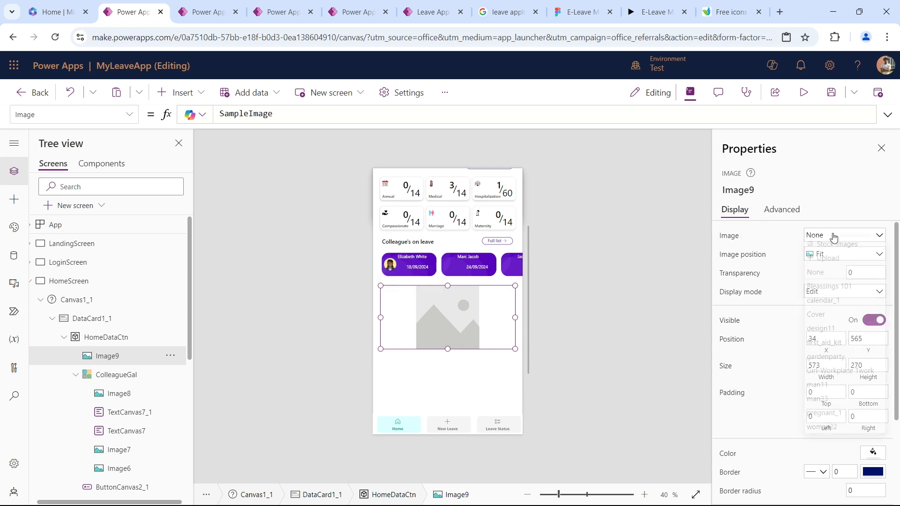
click(820, 334)
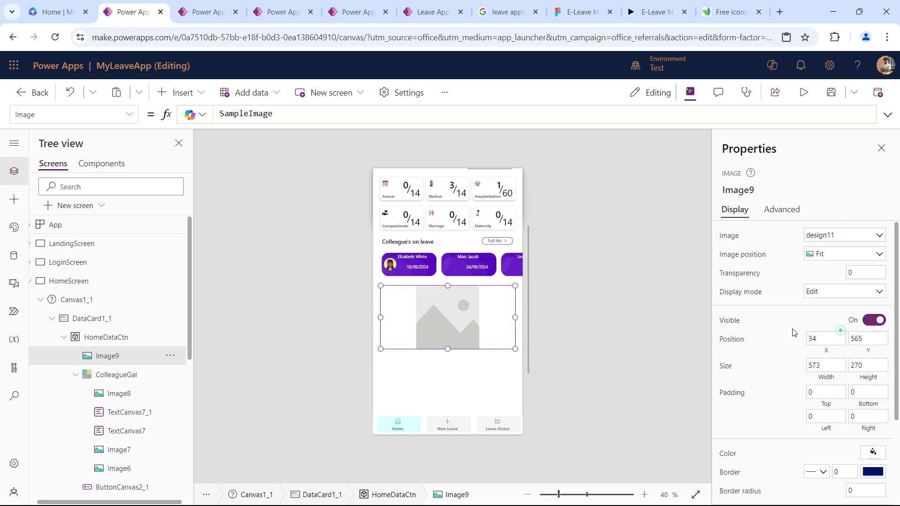
click(848, 254)
click(833, 283)
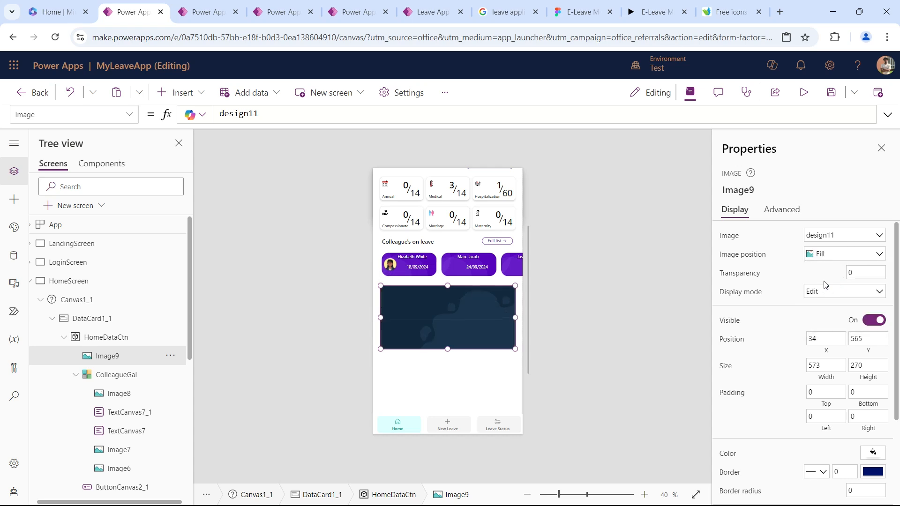
scroll(848, 356, down, 3)
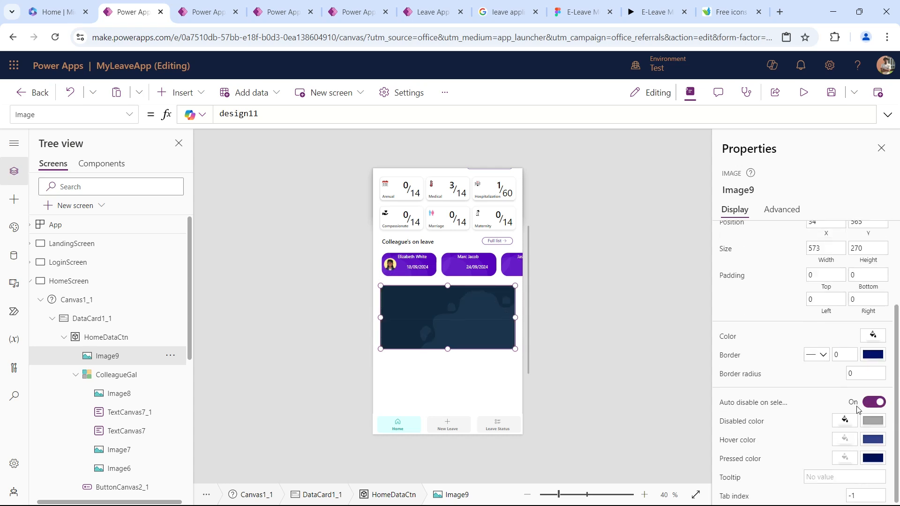
click(749, 374)
text(30)
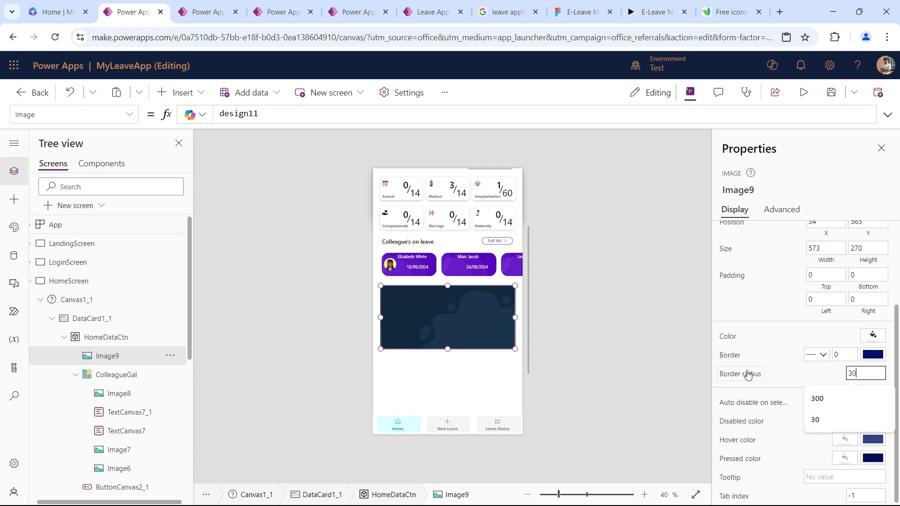
key(Tab)
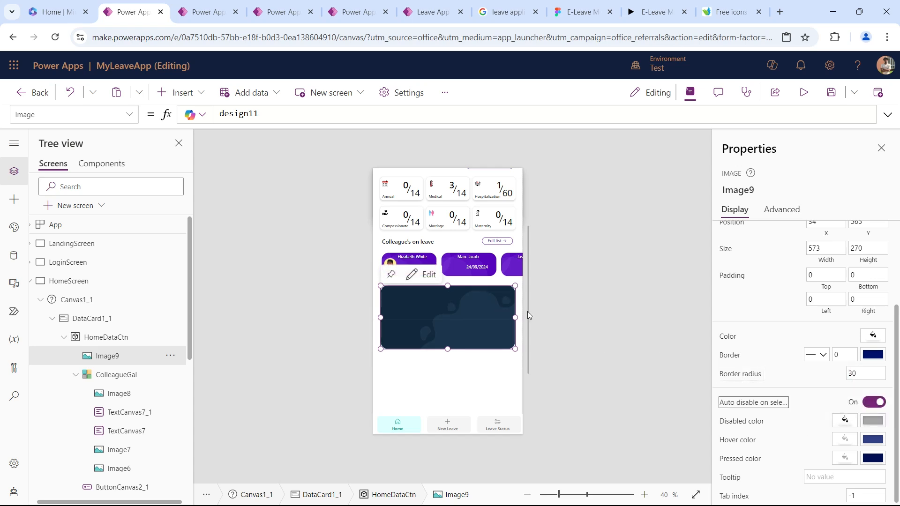
Duplicate the Colleague's on leave heading and place the copy on the dark card at X 40, Y 580.
click(422, 243)
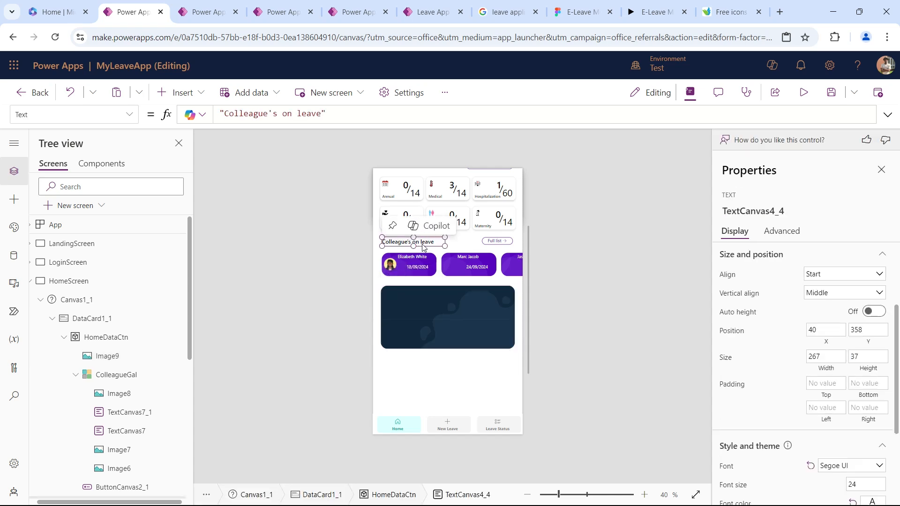
key(ctrl+c)
key(ctrl+v)
drag(411, 172, 405, 298)
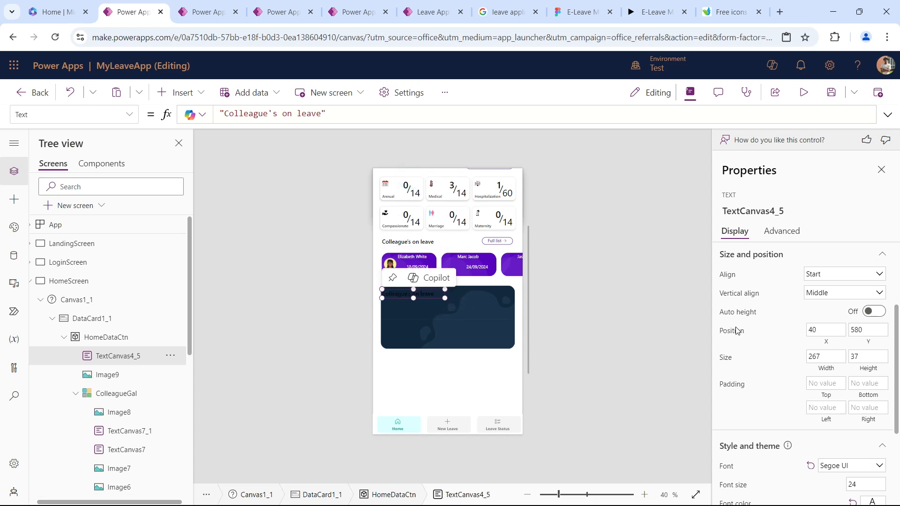
Make the copied heading's font color white and enlarge its text box to 504 by 44.
scroll(814, 404, down, 1)
scroll(814, 404, down, 2)
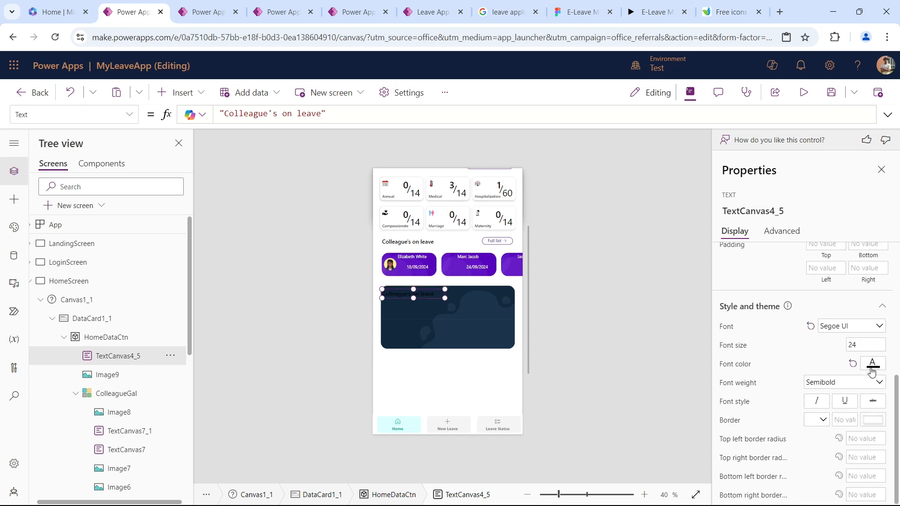
click(872, 366)
click(796, 451)
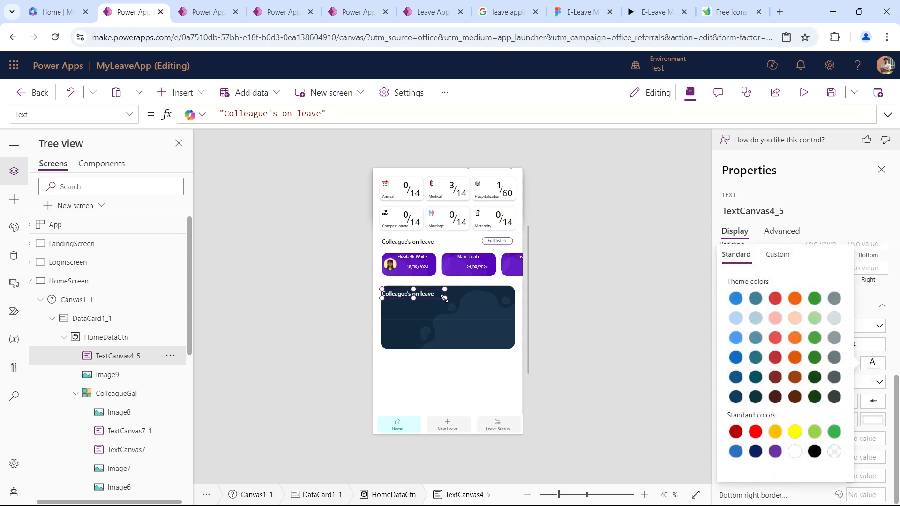
drag(445, 298, 502, 300)
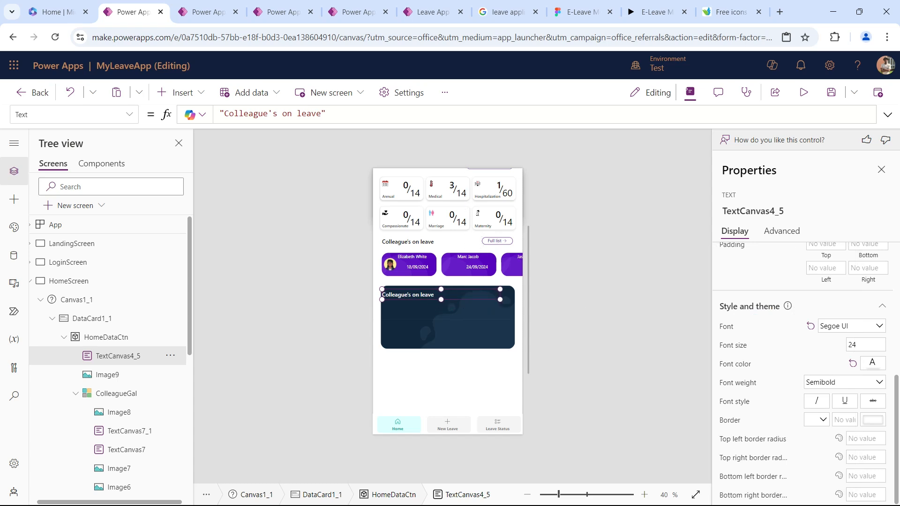
Change the copied heading's text to "HR's Announcement & News" and shift it to X 62.
scroll(816, 300, up, 5)
triple_click(859, 280)
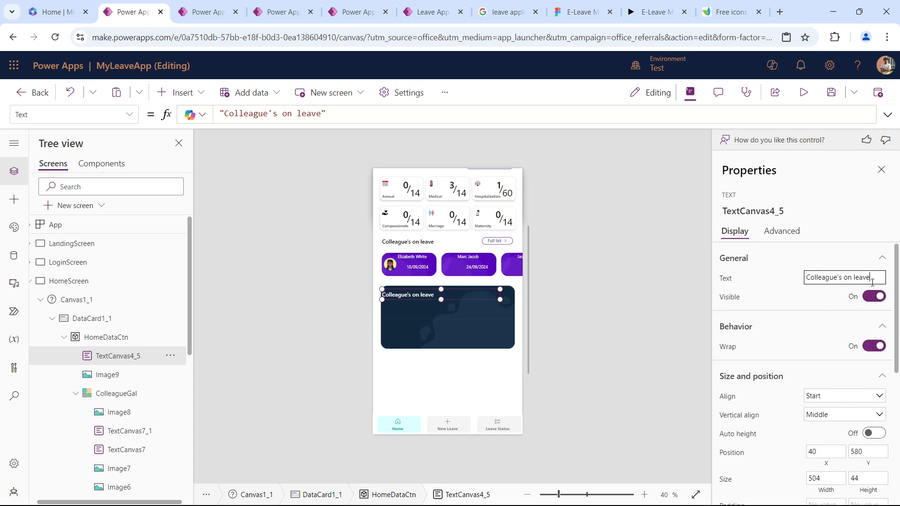
text(HR's Announcement & News)
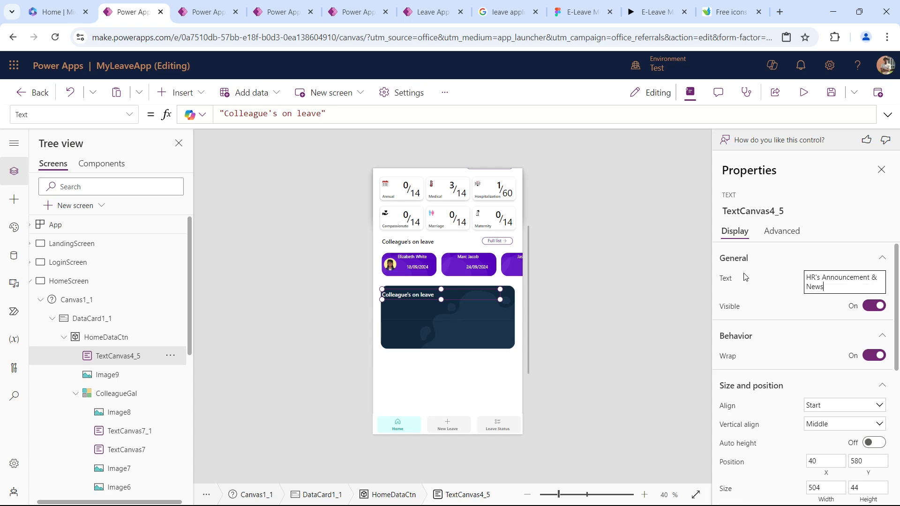
key(Tab)
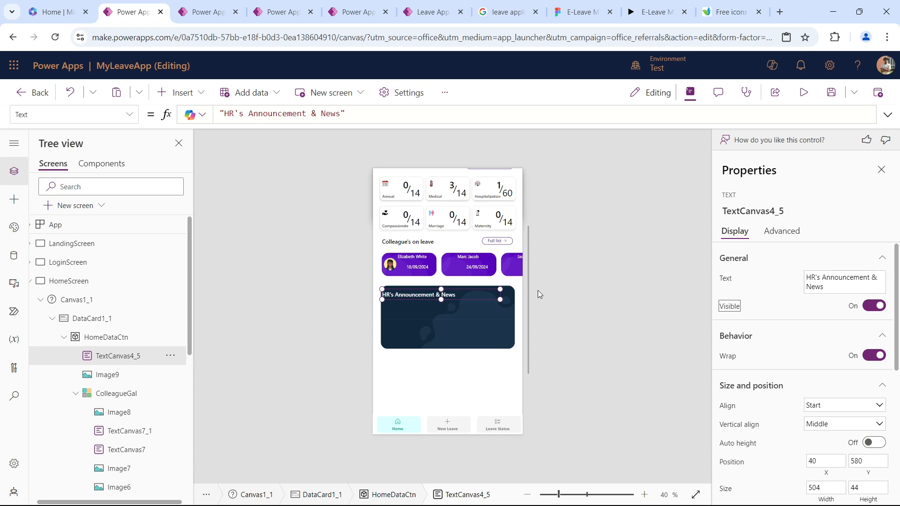
drag(466, 296, 471, 296)
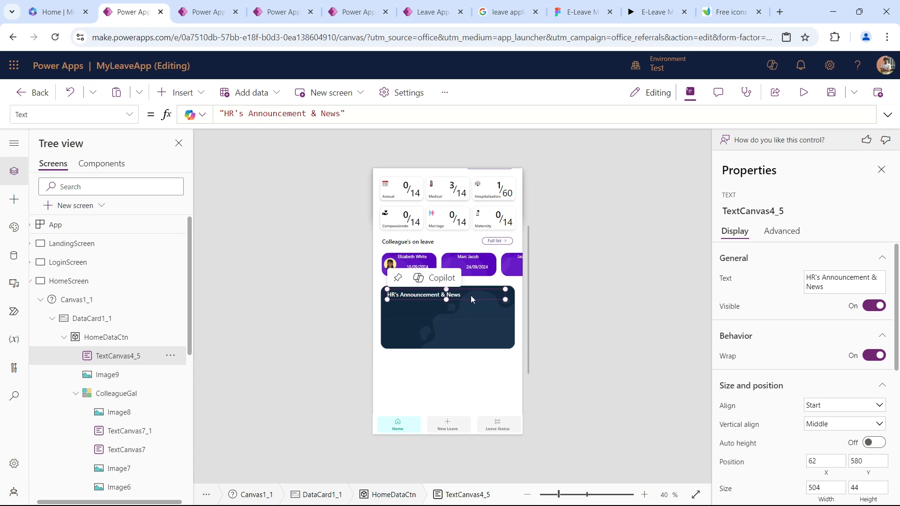
Duplicate the HR's Announcement & News heading twice, placing the copies beneath it at X 62, Y 650 and X 68, Y 720.
key(ctrl+v)
drag(420, 174, 423, 312)
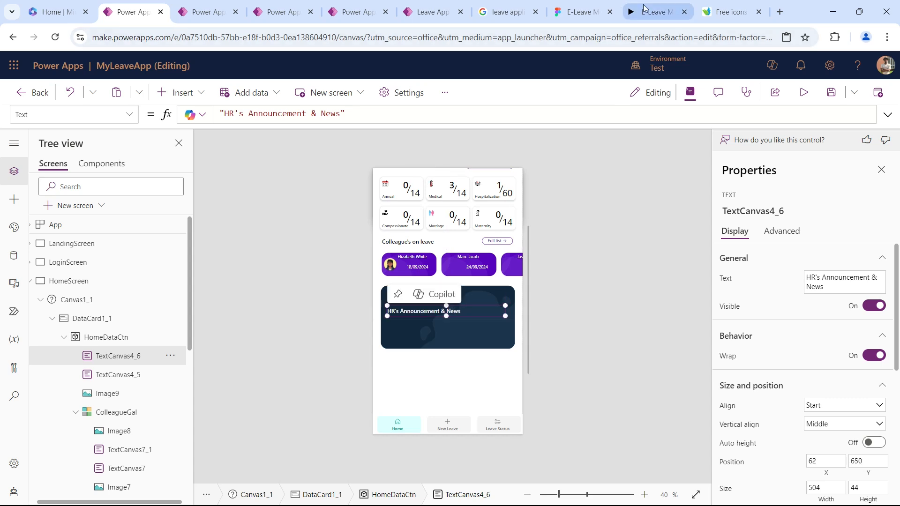
click(654, 11)
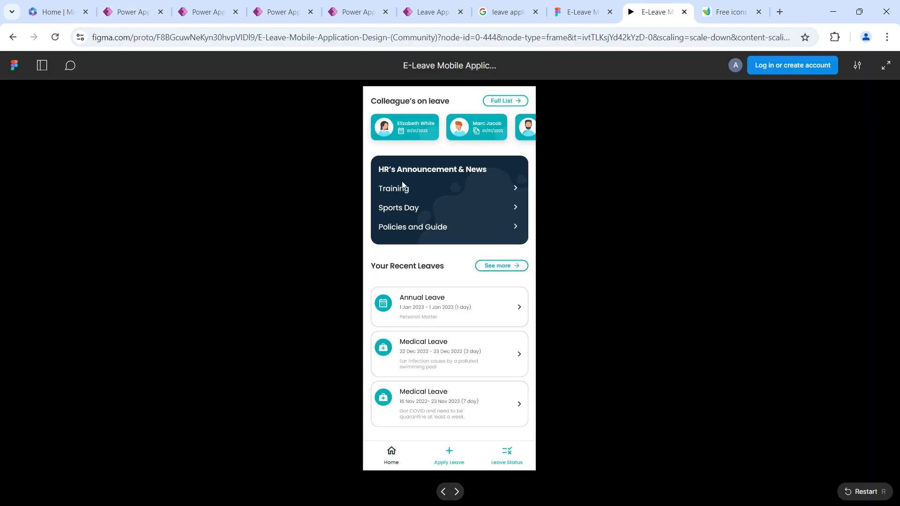
click(127, 12)
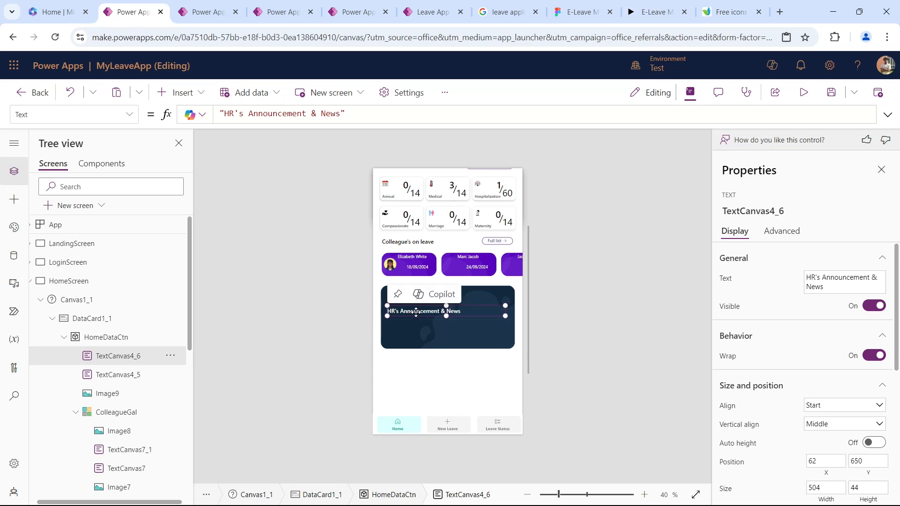
key(ctrl+v)
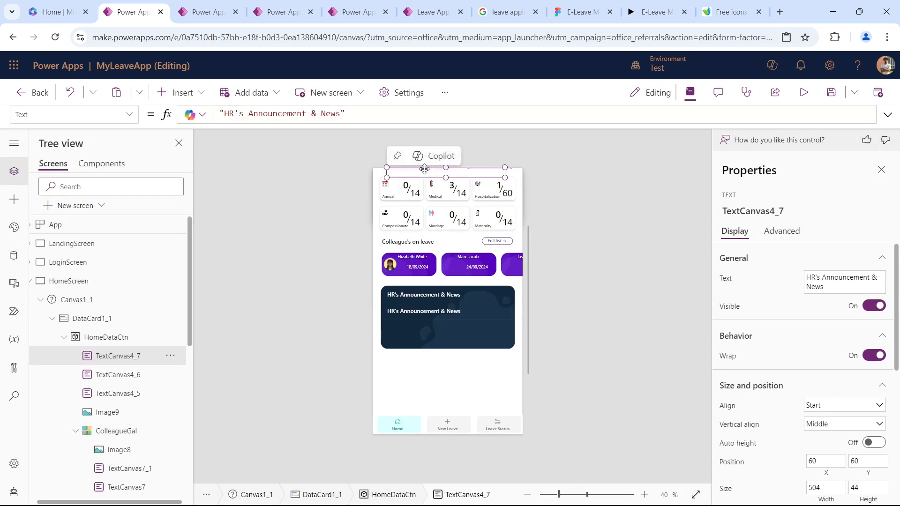
drag(401, 302, 427, 326)
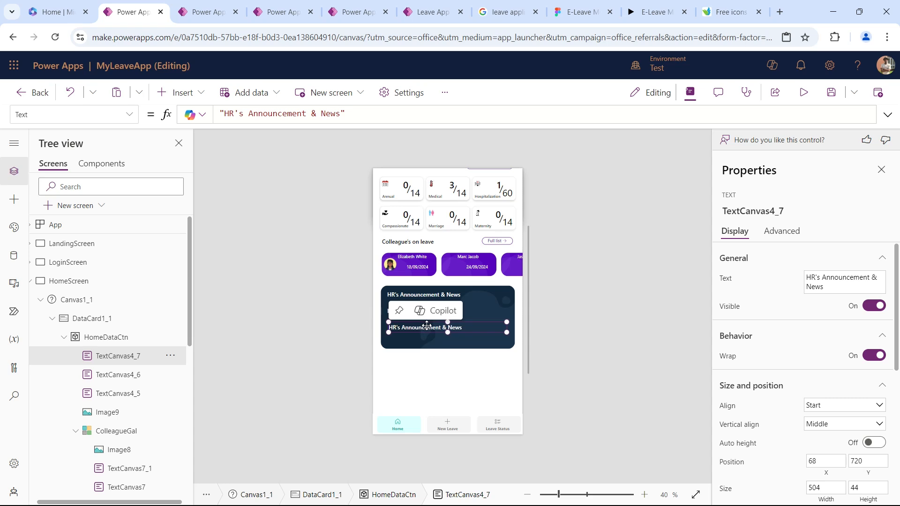
Add a third heading copy at X 82, Y 775 on the dark card and set all three copies' font weight to Regular.
key(ctrl+v)
drag(445, 177, 449, 343)
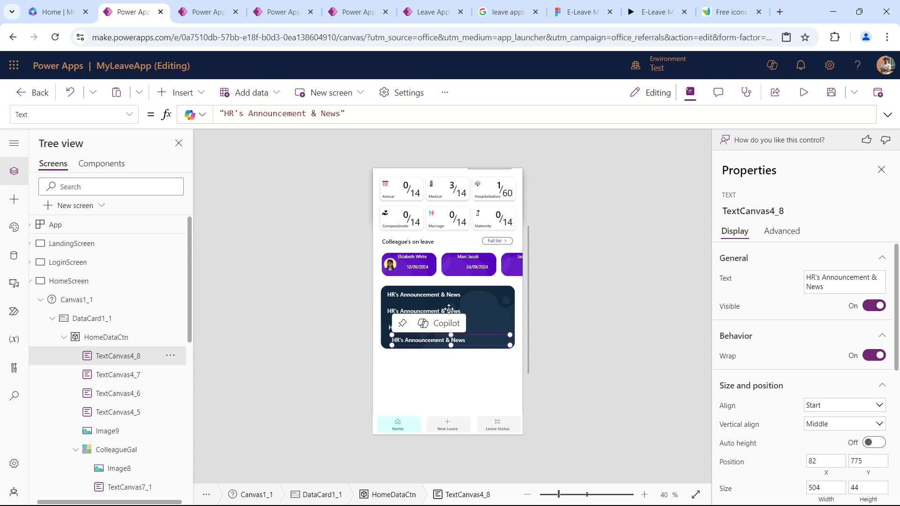
shift+click(449, 309)
shift+click(443, 328)
scroll(788, 380, down, 4)
scroll(788, 380, up, 3)
scroll(787, 380, down, 4)
scroll(789, 380, down, 1)
click(826, 382)
click(827, 412)
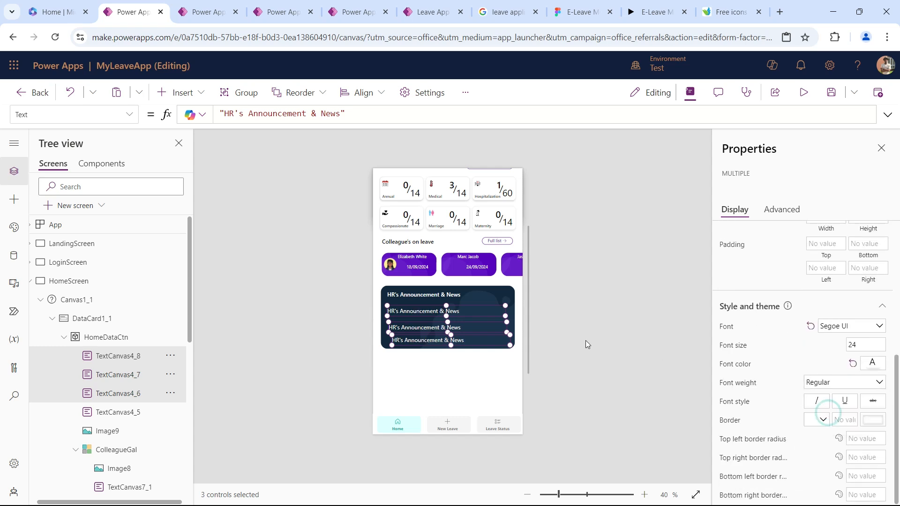
click(567, 222)
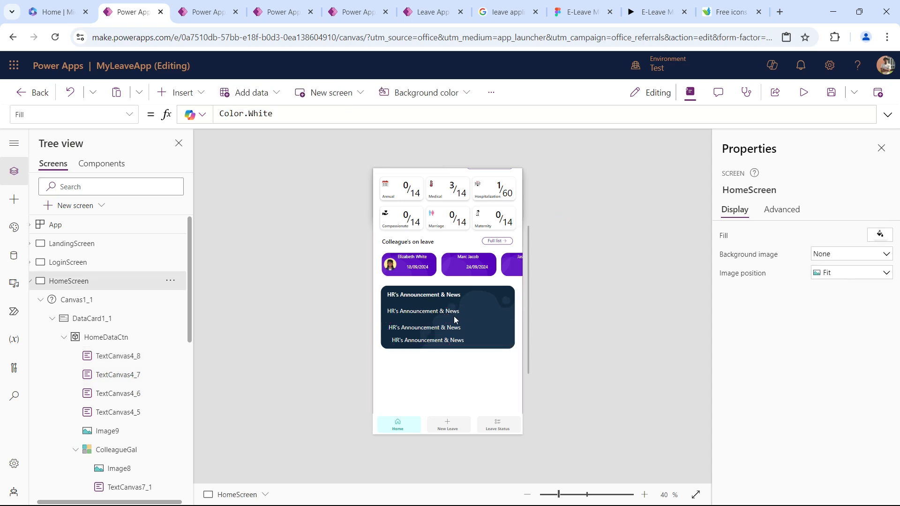
Move the bold HR's Announcement & News heading to X 55, Y 565, near the dark card's upper edge.
click(455, 320)
click(588, 495)
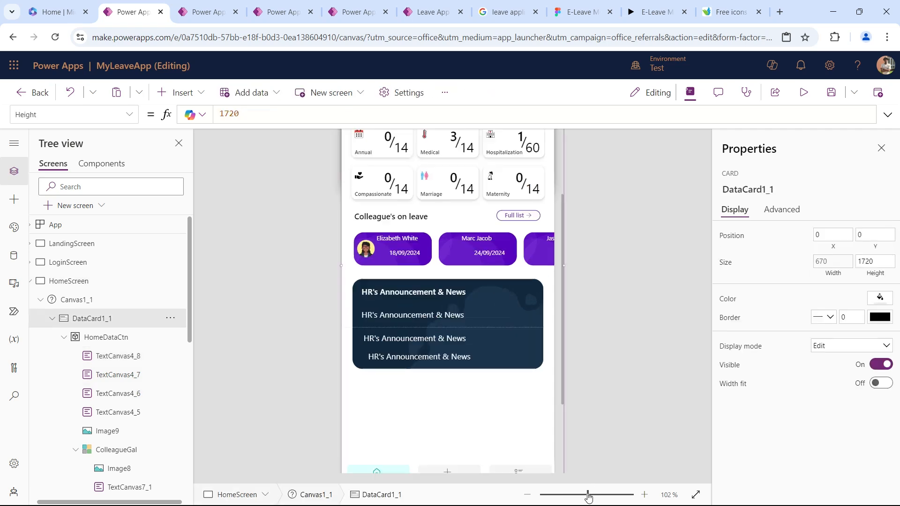
click(392, 332)
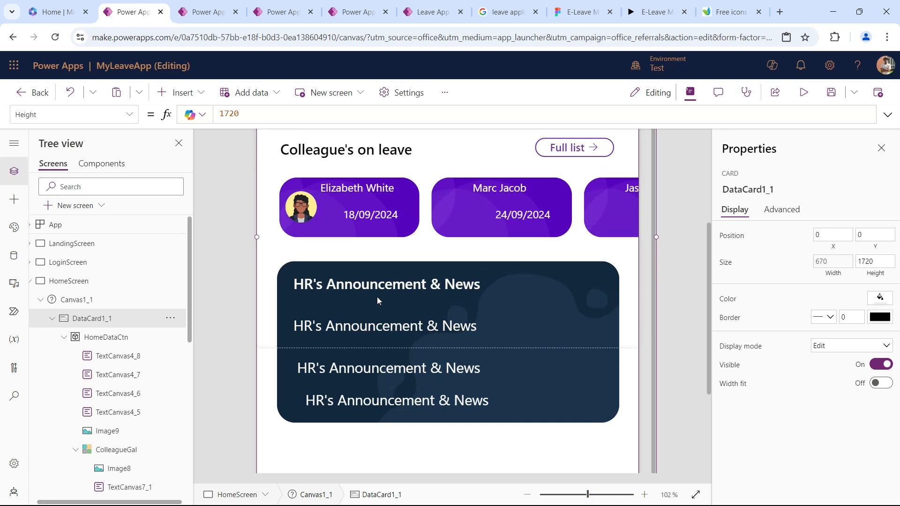
click(375, 283)
mouse_move(374, 284)
mouse_down()
mouse_move(360, 275)
mouse_move(370, 277)
mouse_up()
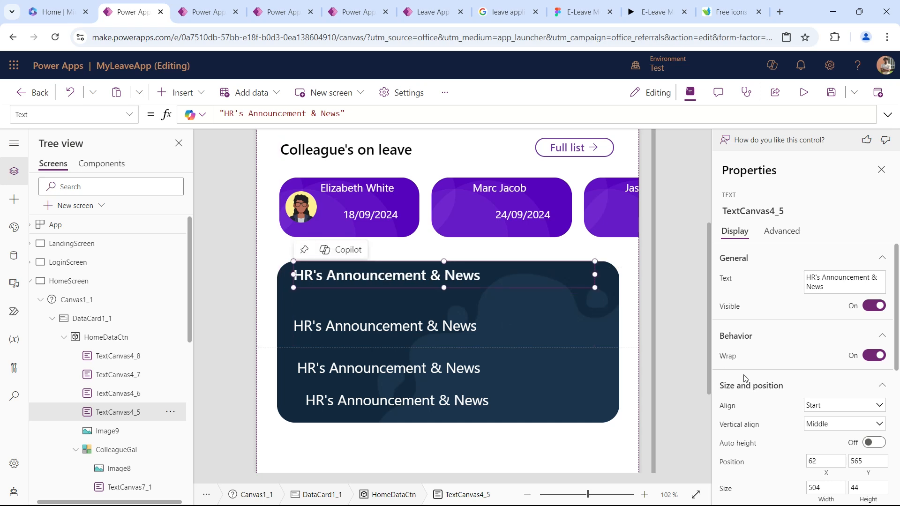
scroll(773, 399, down, 1)
double_click(826, 401)
text(55)
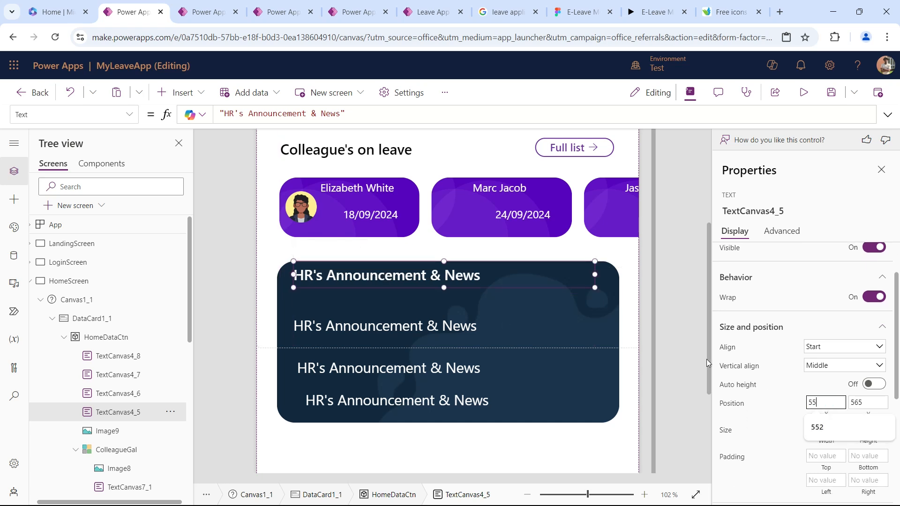
key(Tab)
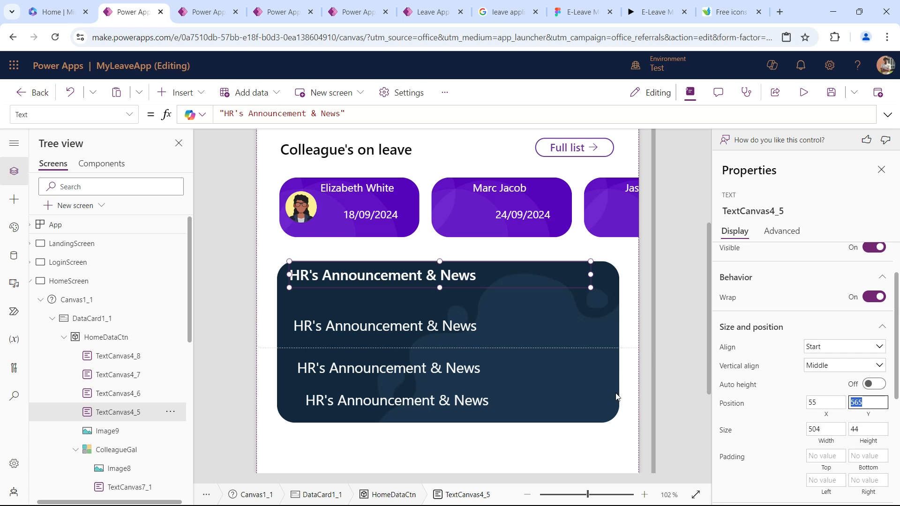
Align the three regular-weight heading copies by setting their X position to 55.
click(418, 327)
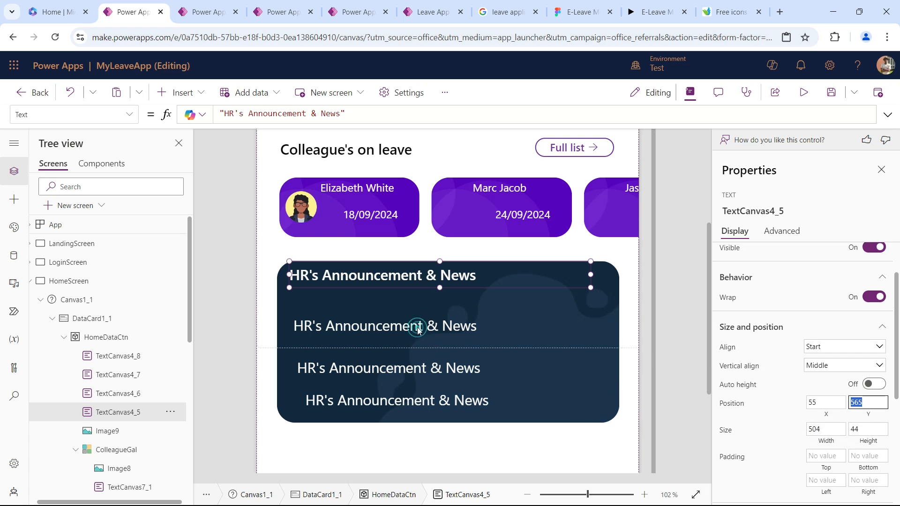
shift+click(412, 371)
shift+click(413, 397)
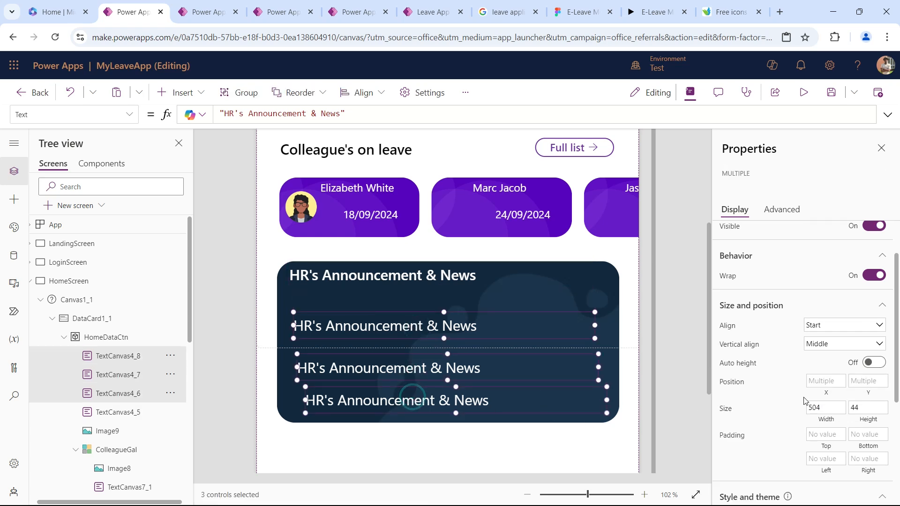
click(817, 383)
text(55)
key(Tab)
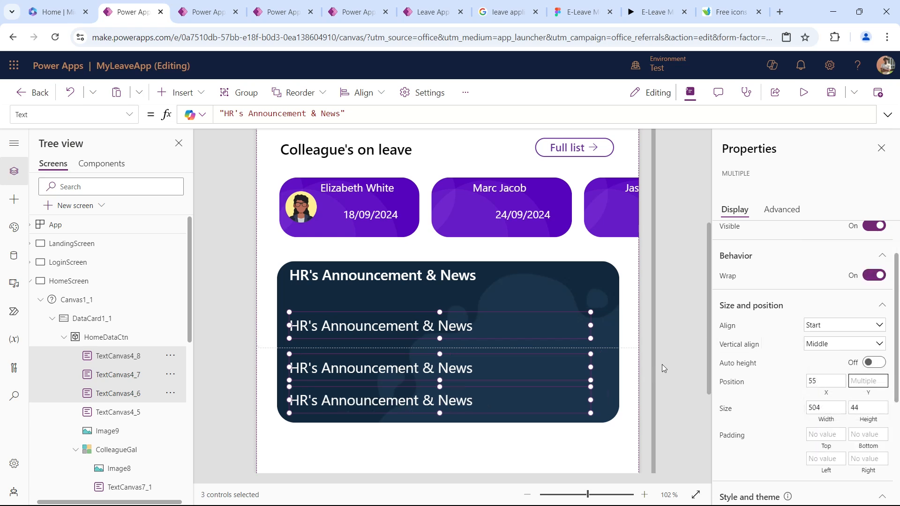
click(667, 358)
Shift the three regular-weight texts up slightly to about Y 637, 706 and 768 to space them on the card.
click(407, 330)
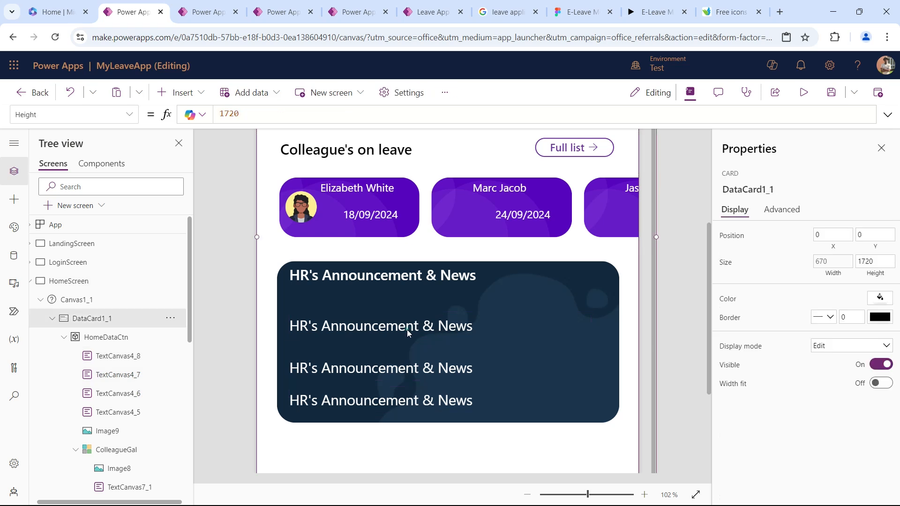
click(407, 330)
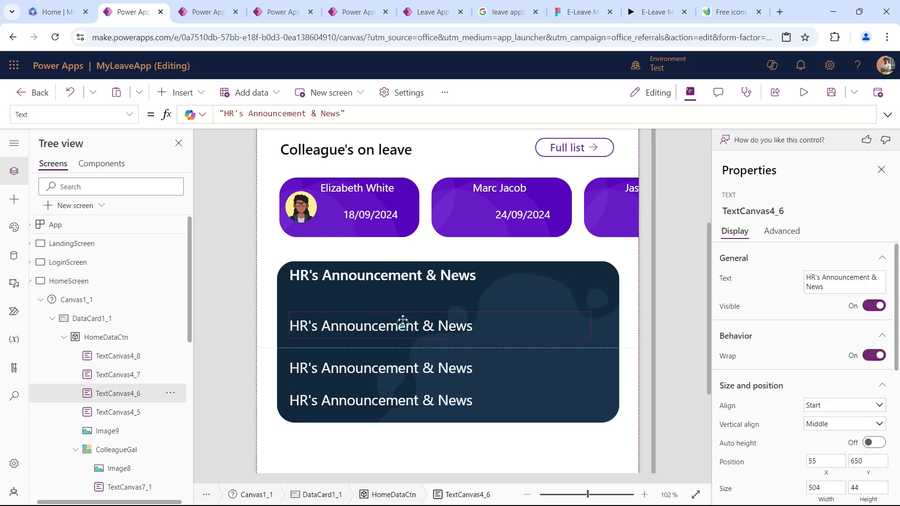
drag(402, 322, 403, 315)
click(389, 372)
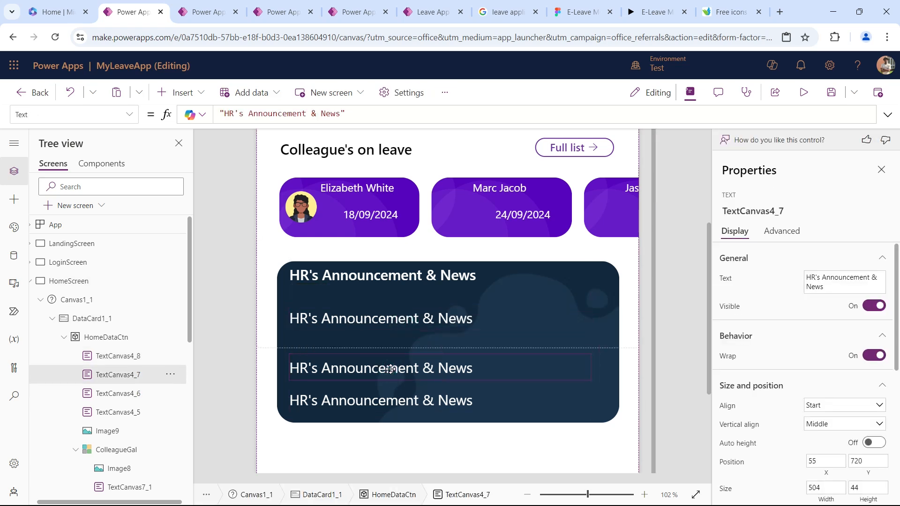
drag(390, 370, 393, 361)
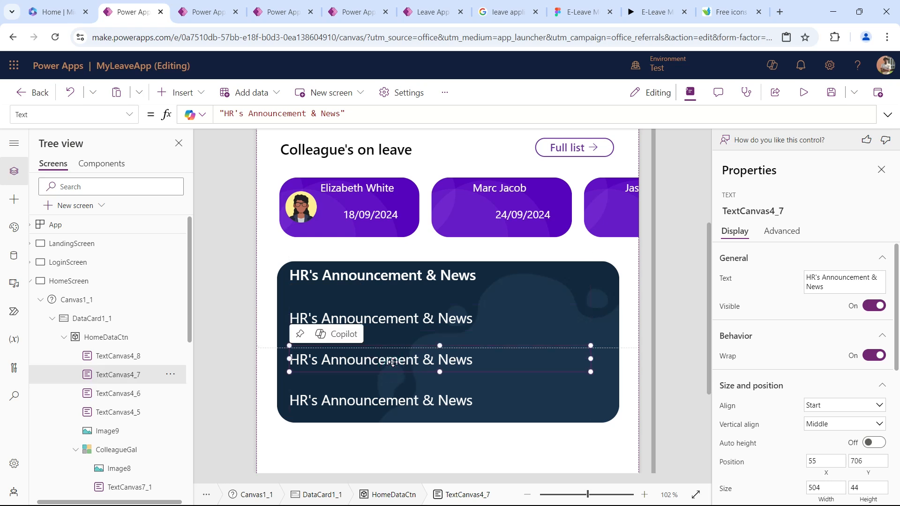
click(391, 405)
drag(391, 404, 390, 397)
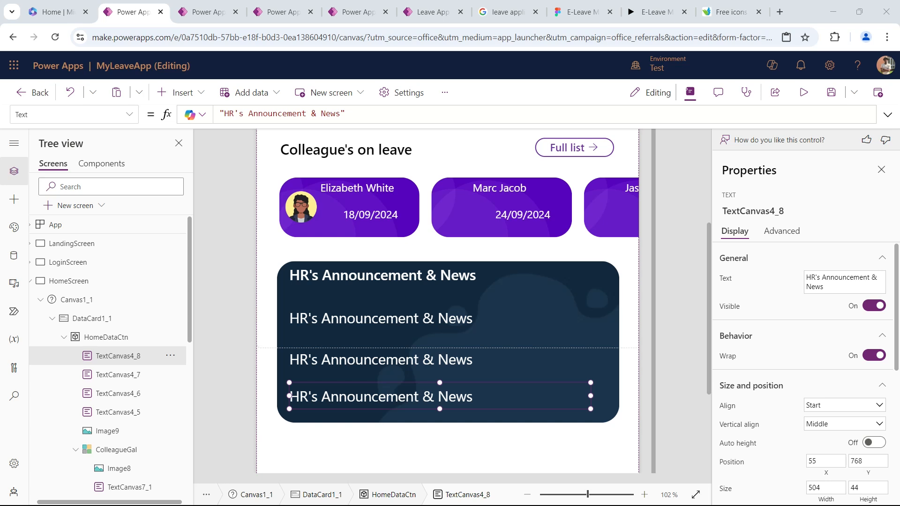
Replace the first entry's text with "Training" followed by spaces and ">", and widen its text box to 543.
click(373, 317)
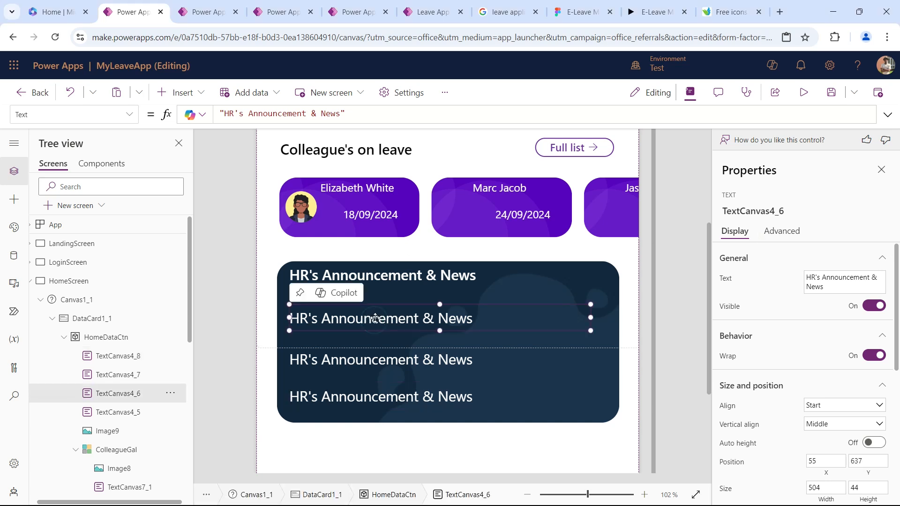
click(404, 118)
key(ctrl+a)
text("Training                                                               >")
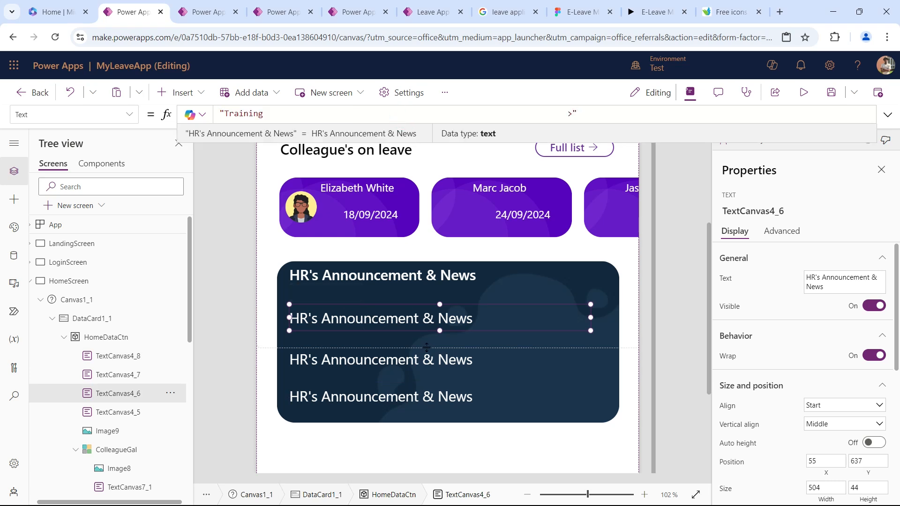
drag(591, 318, 613, 318)
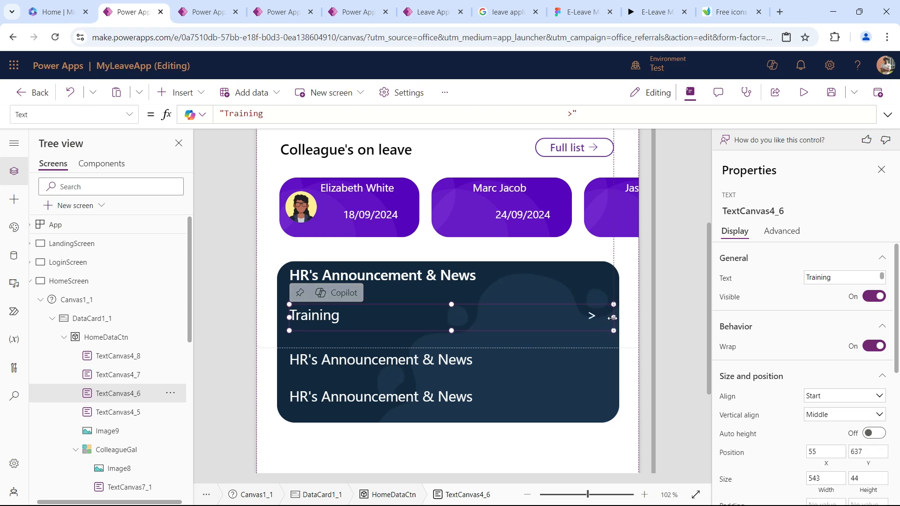
Widen the second and third entries' text boxes on the dark card to 543.
click(468, 361)
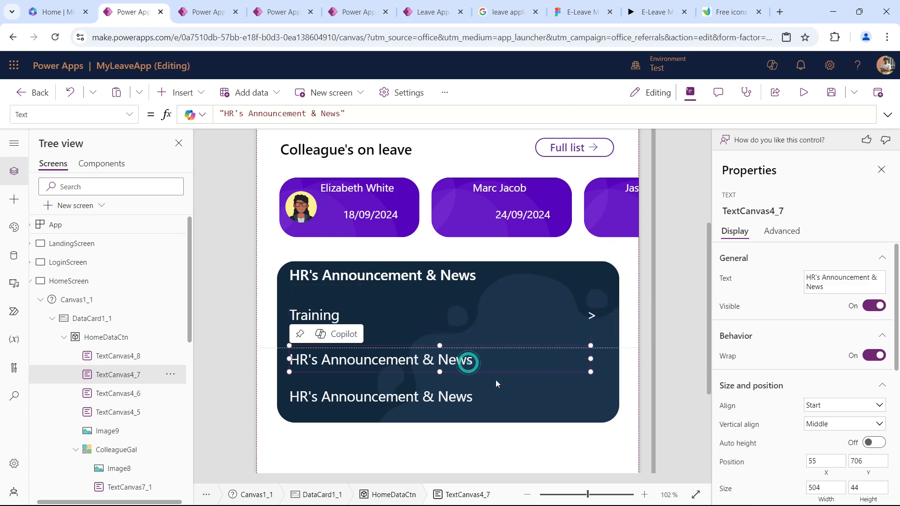
drag(591, 359, 602, 360)
click(502, 398)
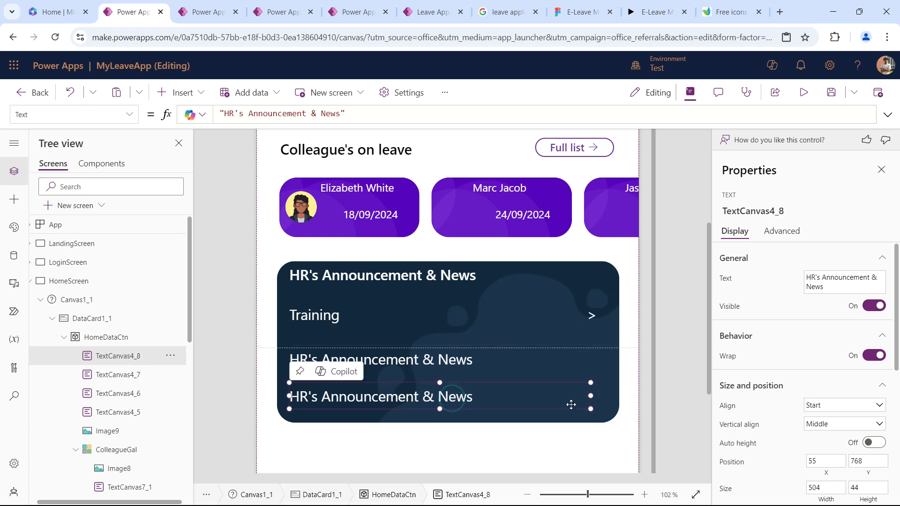
drag(591, 397, 614, 397)
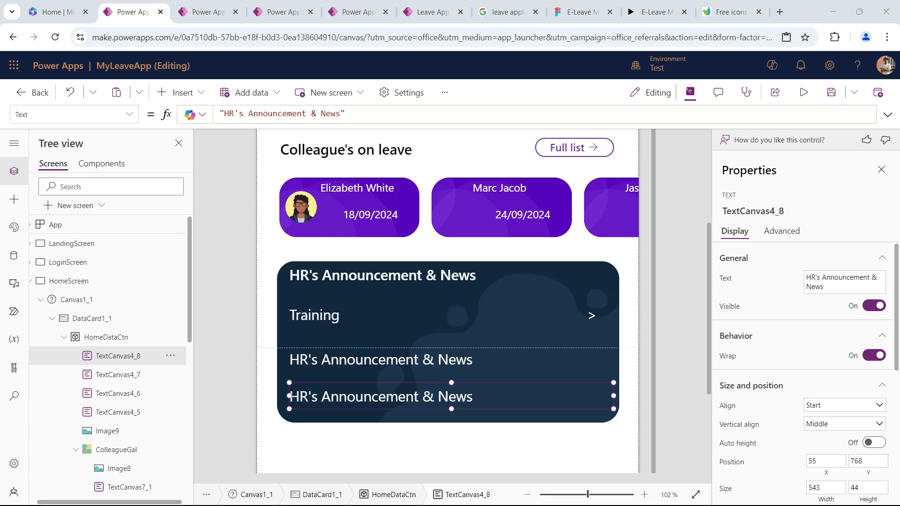
Replace the second entry's text with "Sports Day" followed by spaces and ">".
click(386, 364)
click(350, 109)
key(ctrl+a)
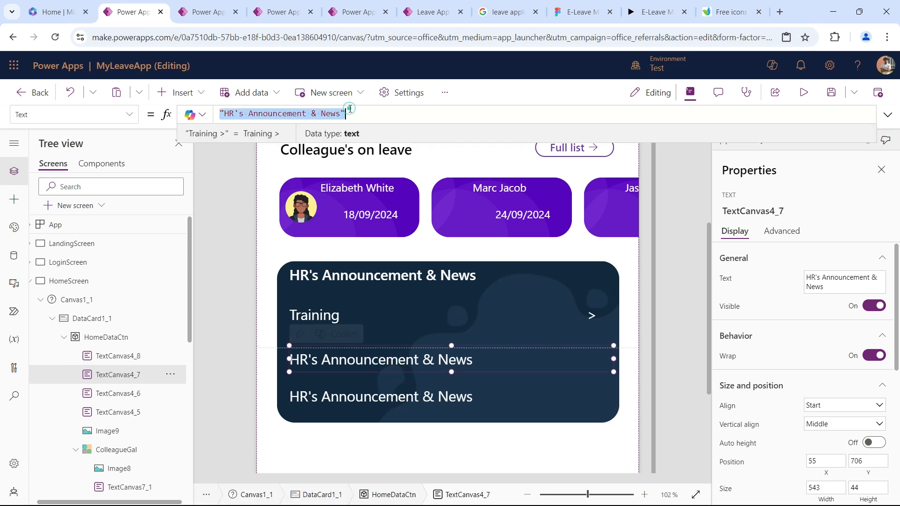
text("Sports Day                                                          >")
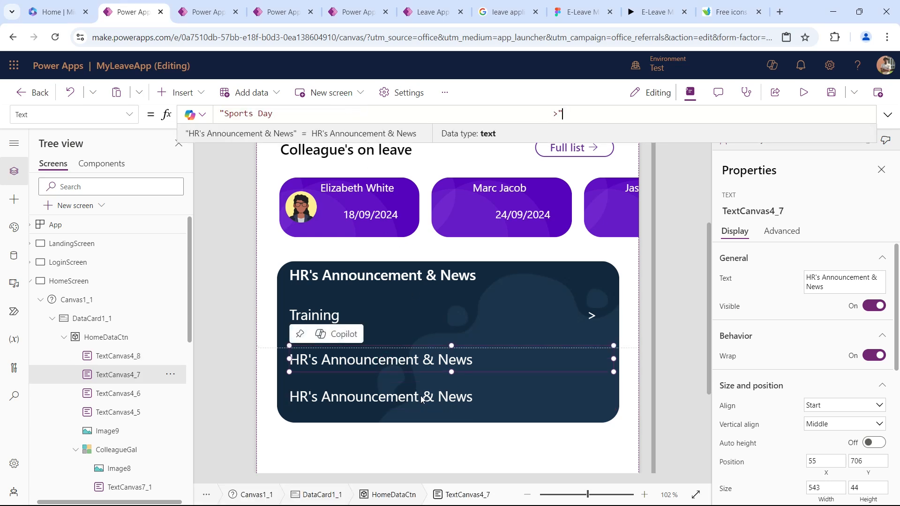
Replace the third entry's text with "Policies & Guides" and ">", adjusting the spaces so its arrow lines up with the others.
click(382, 398)
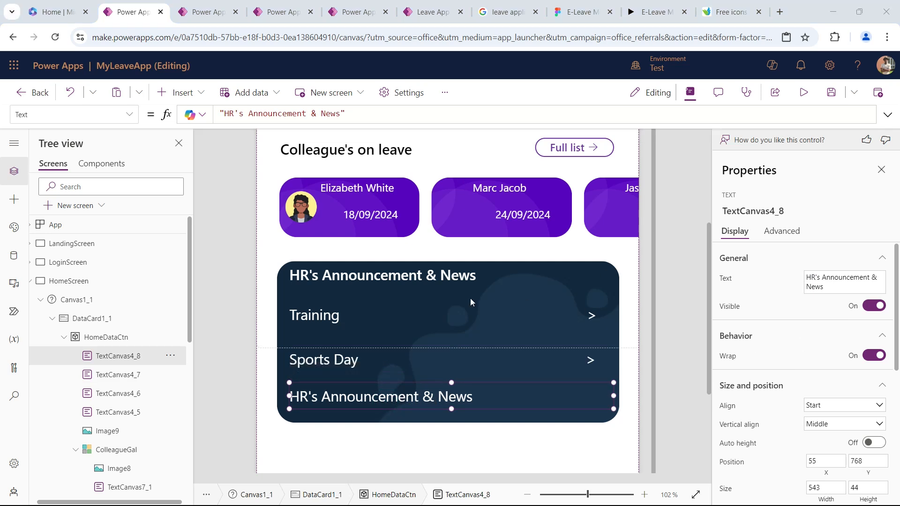
click(437, 113)
key(ctrl+a)
key(ctrl+v)
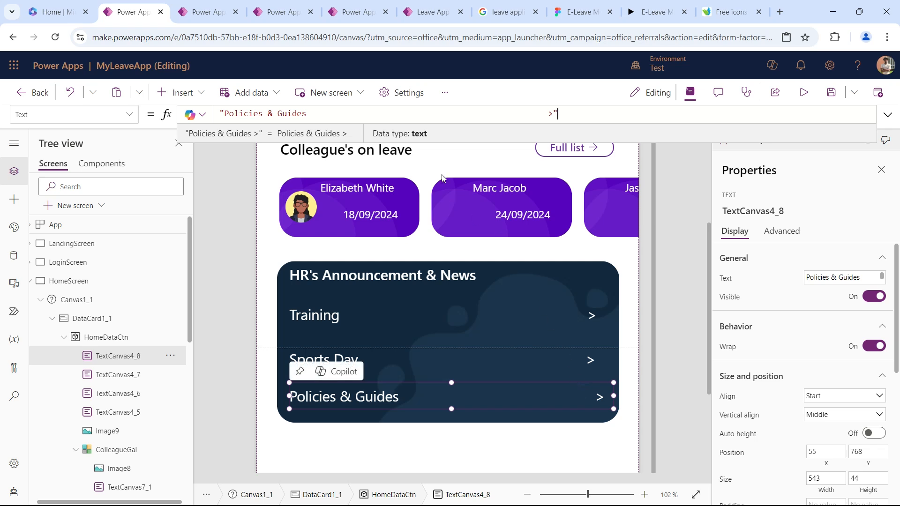
click(529, 115)
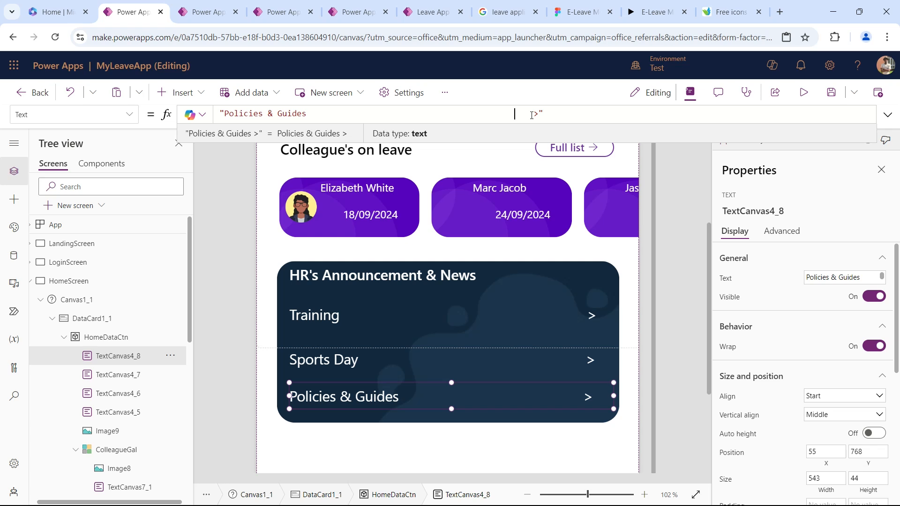
click(696, 309)
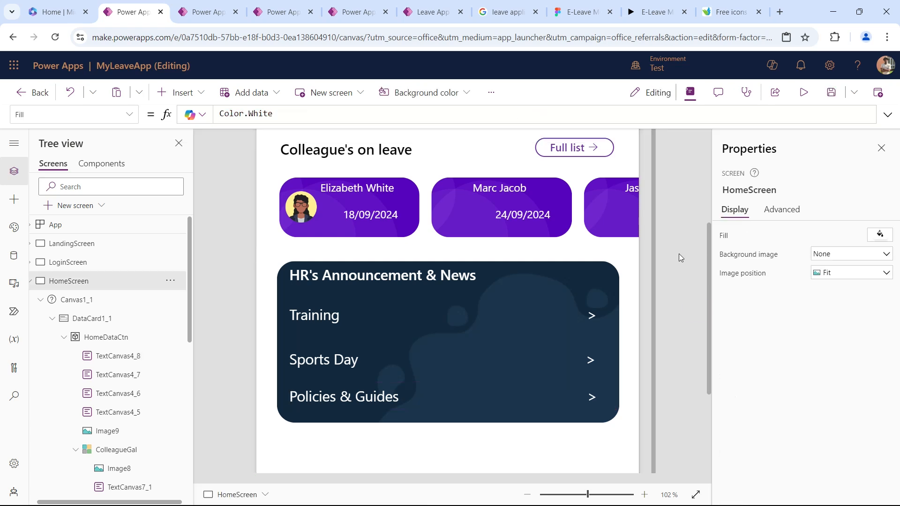
Examine the Your Recent Leaves section beneath the HR announcement card in the E-Leave Figma prototype, and return to the MyLeaveApp editor.
scroll(525, 262, down, 1)
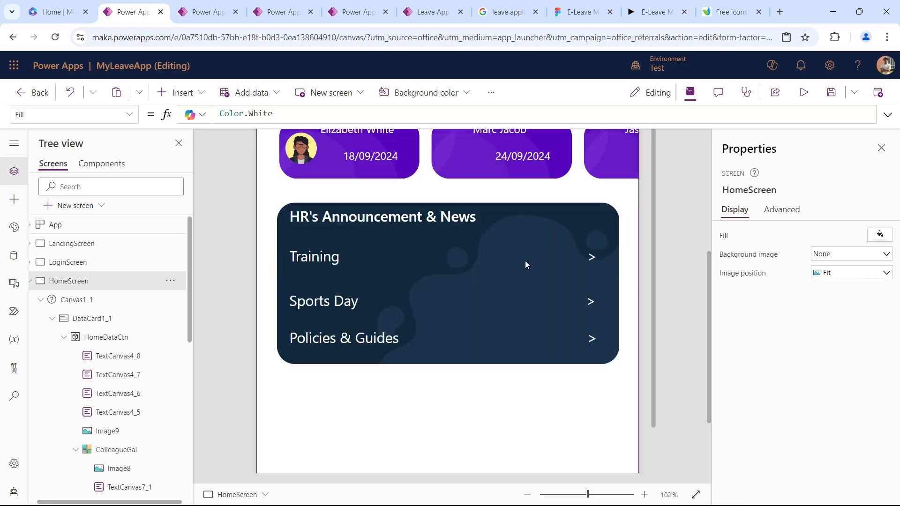
scroll(526, 262, down, 1)
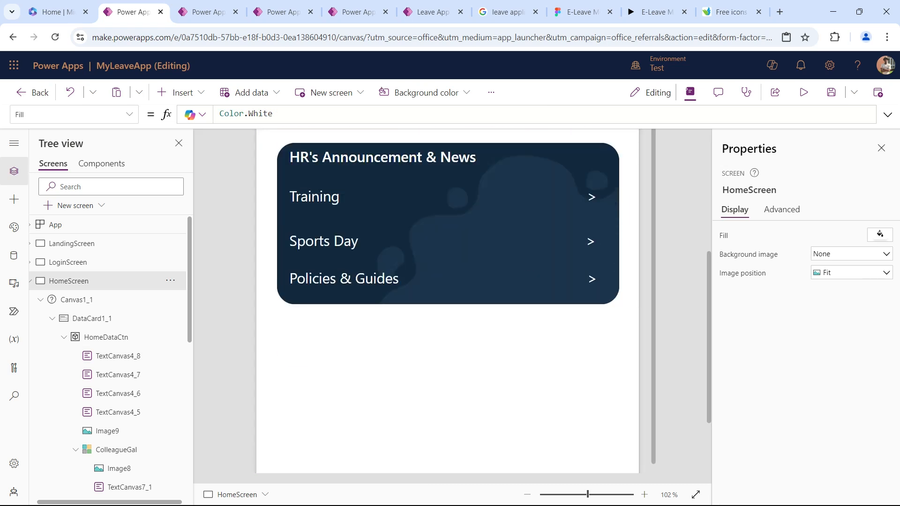
click(656, 12)
scroll(431, 273, down, 2)
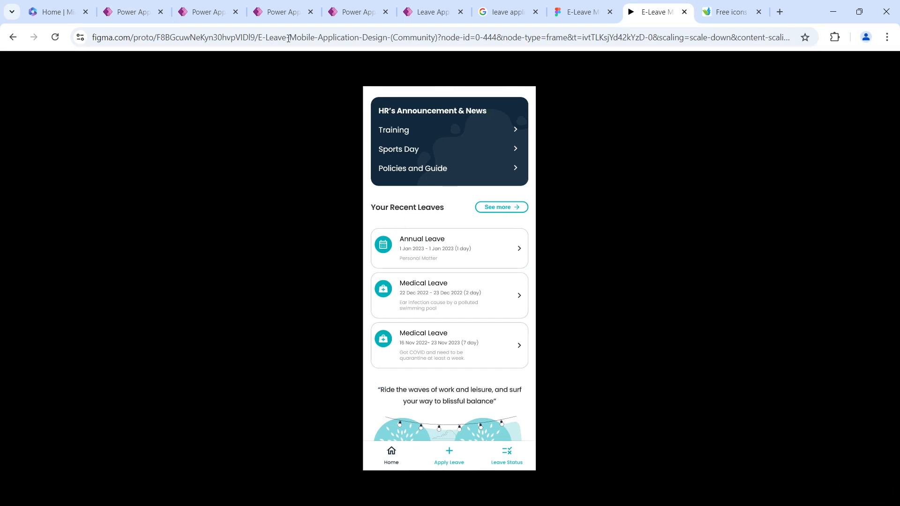
click(149, 6)
scroll(392, 284, up, 3)
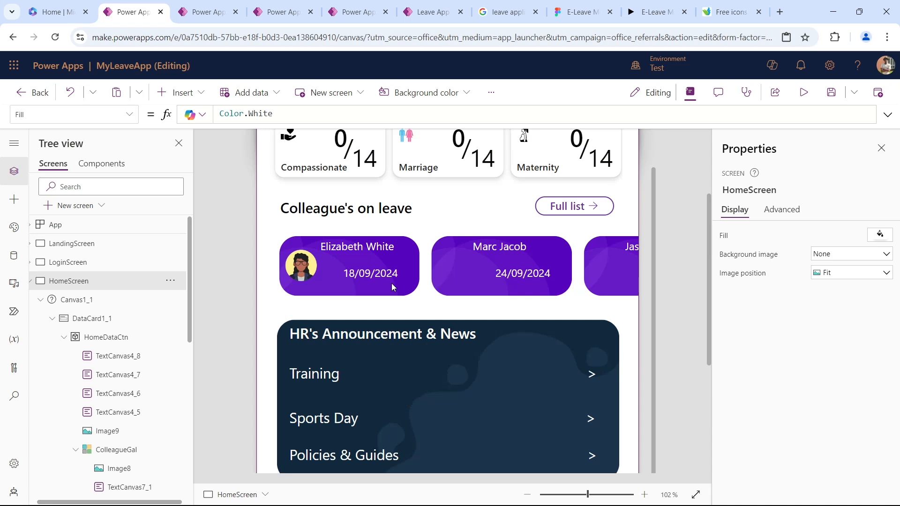
scroll(392, 283, up, 3)
Duplicate the Dashboard heading with its Leave History button and place the copies just beneath the HR announcement card, at Y about 853.
click(358, 393)
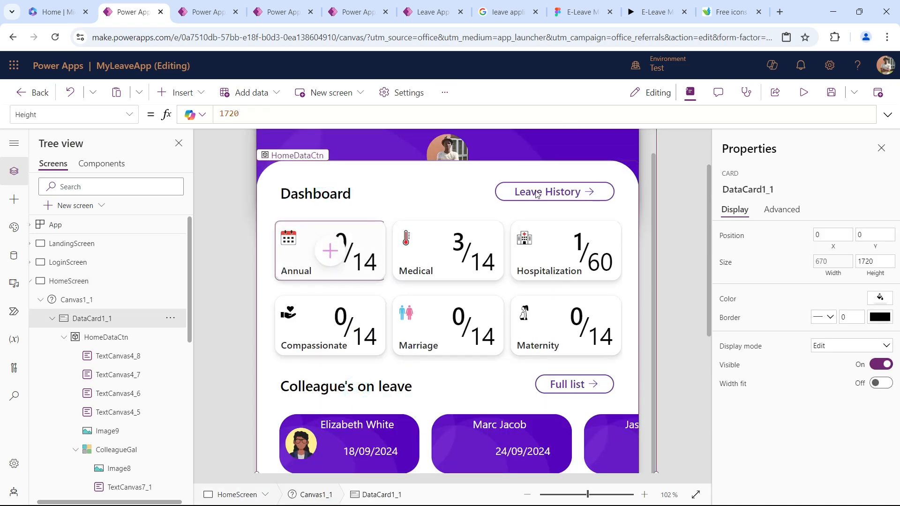
click(328, 194)
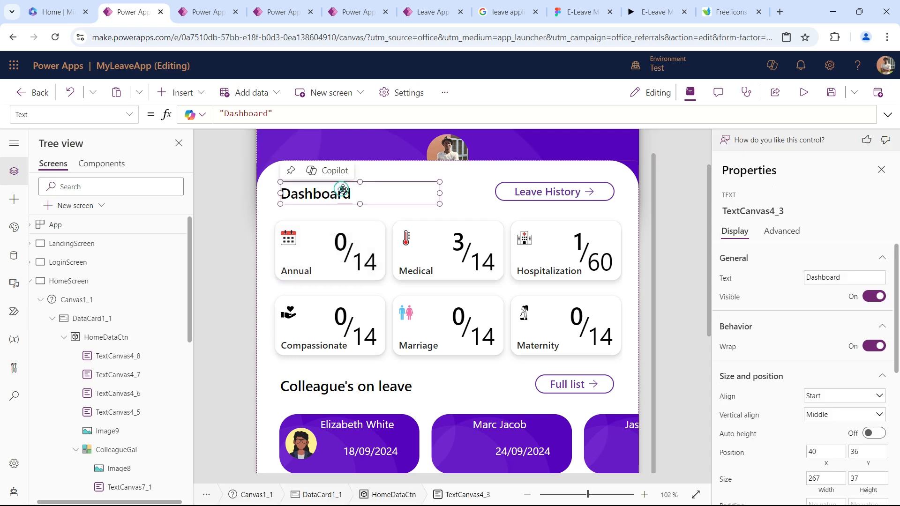
shift+click(548, 197)
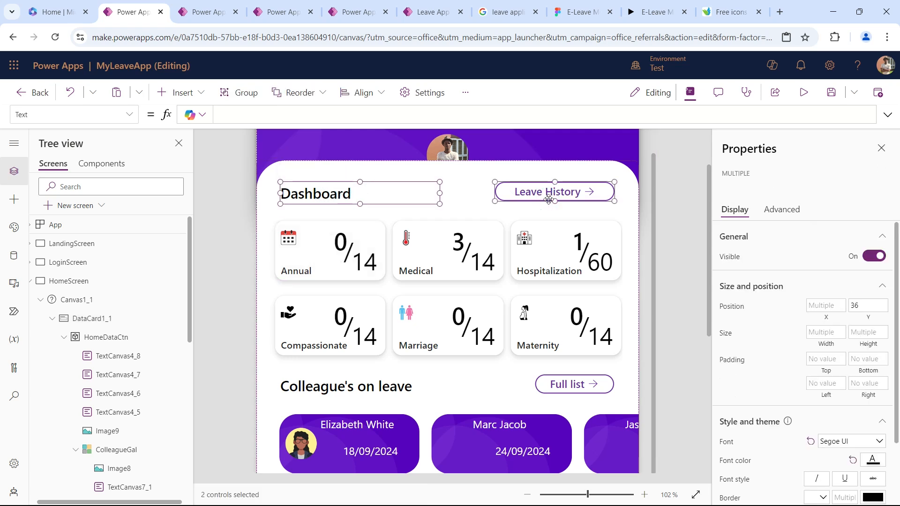
key(ctrl+v)
drag(549, 200, 463, 458)
scroll(464, 341, down, 5)
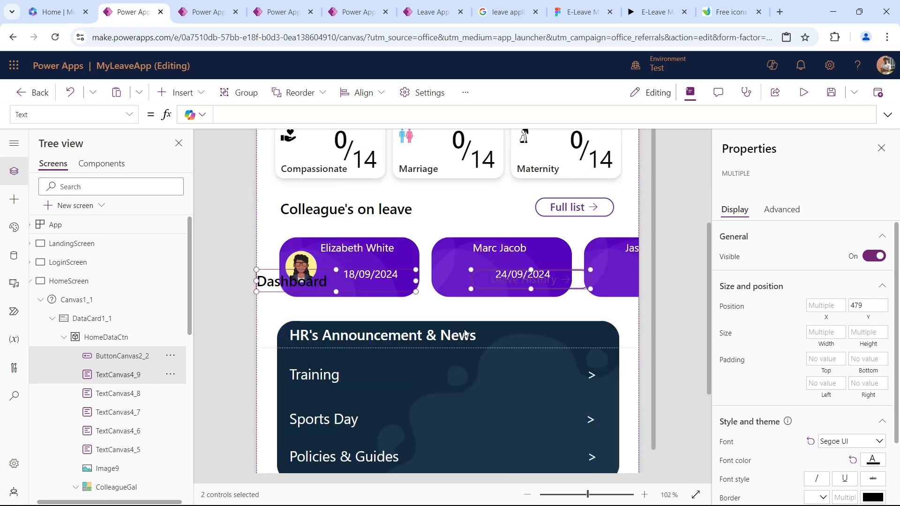
drag(482, 226, 501, 451)
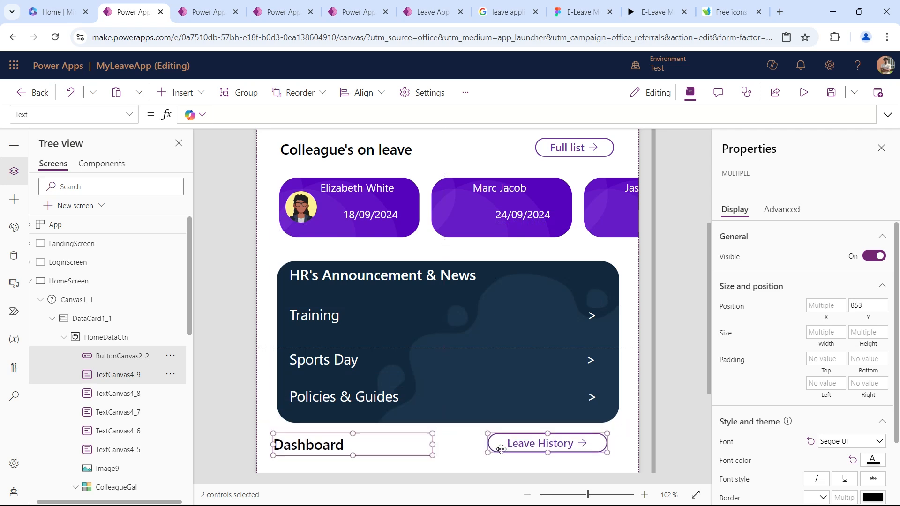
scroll(611, 385, down, 1)
scroll(611, 384, down, 1)
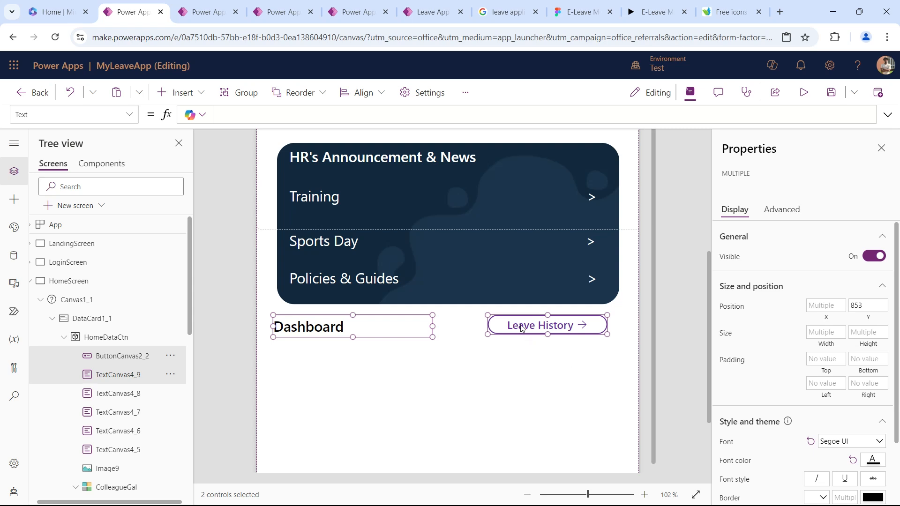
drag(518, 320, 529, 319)
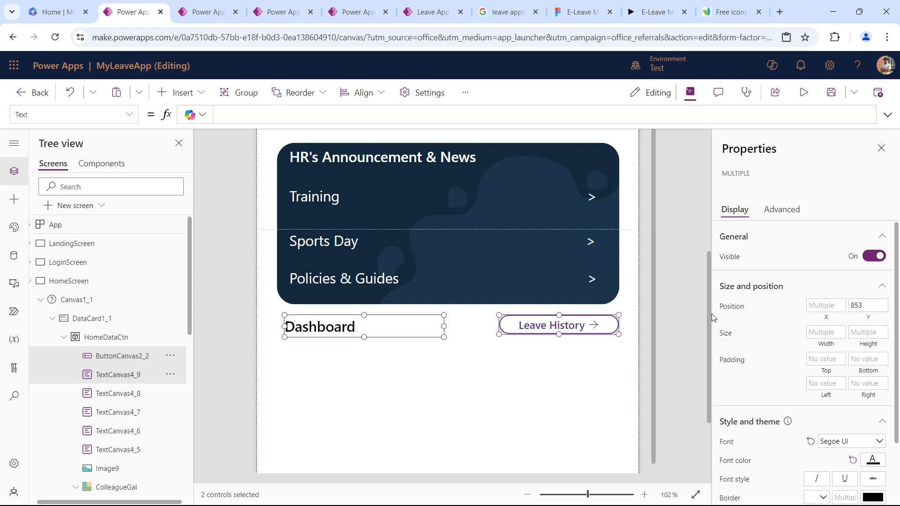
Change the text of the duplicated Dashboard heading beneath the HR card to "Your Recent Leaves".
click(679, 301)
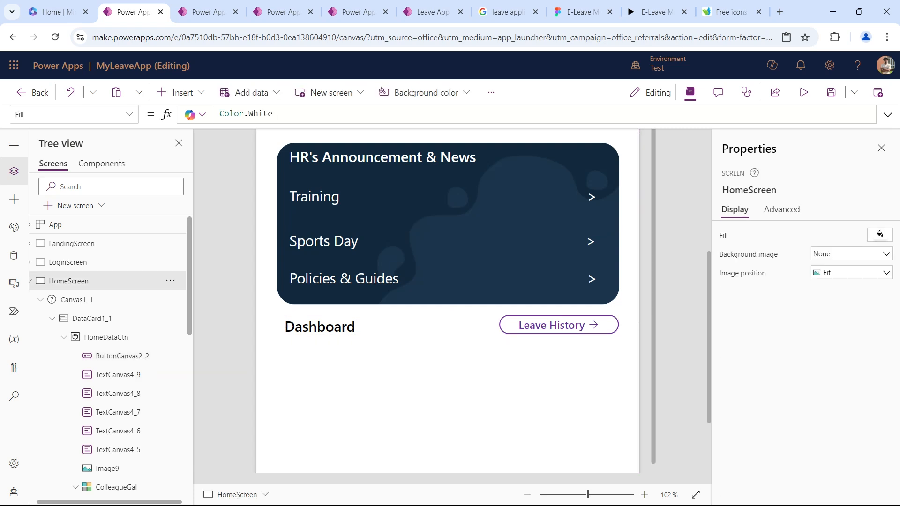
click(339, 323)
click(323, 327)
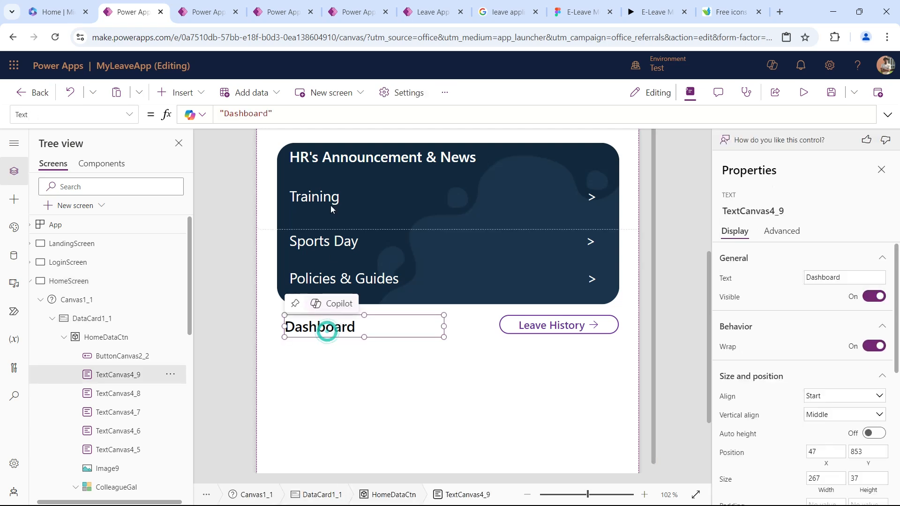
double_click(245, 113)
text(Your)
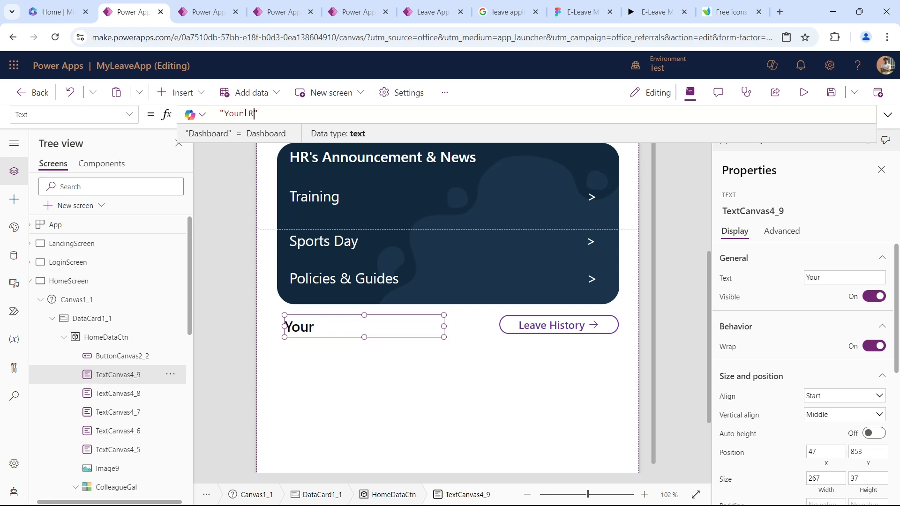
text( Recent )
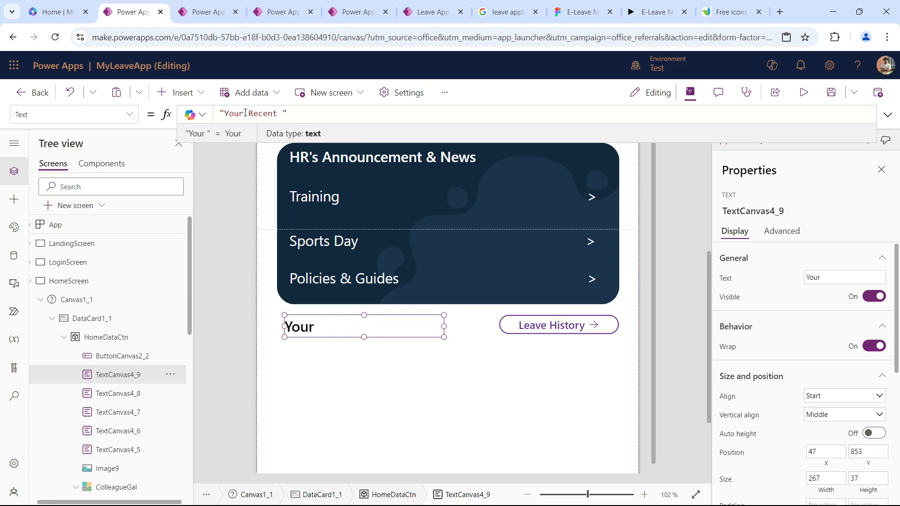
text(Leaves)
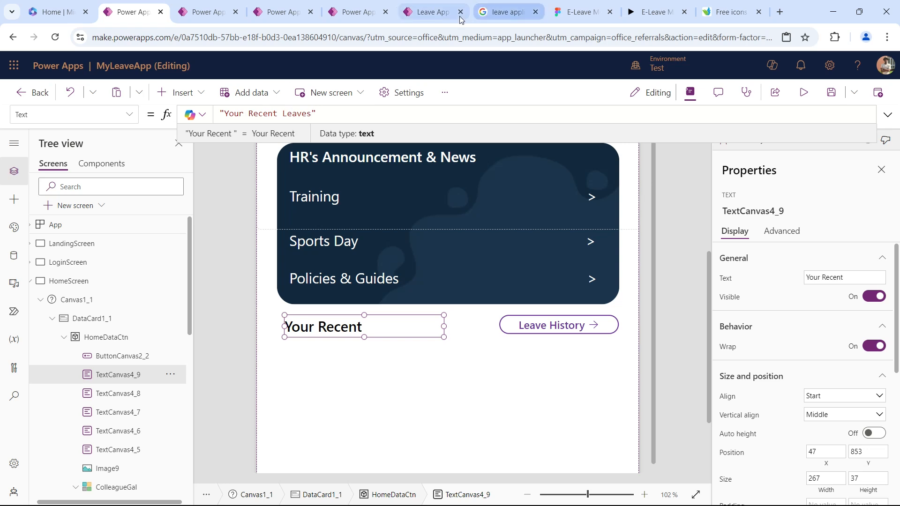
Change the text of the duplicated Leave History button beside the Your Recent Leaves heading to "See more".
click(535, 328)
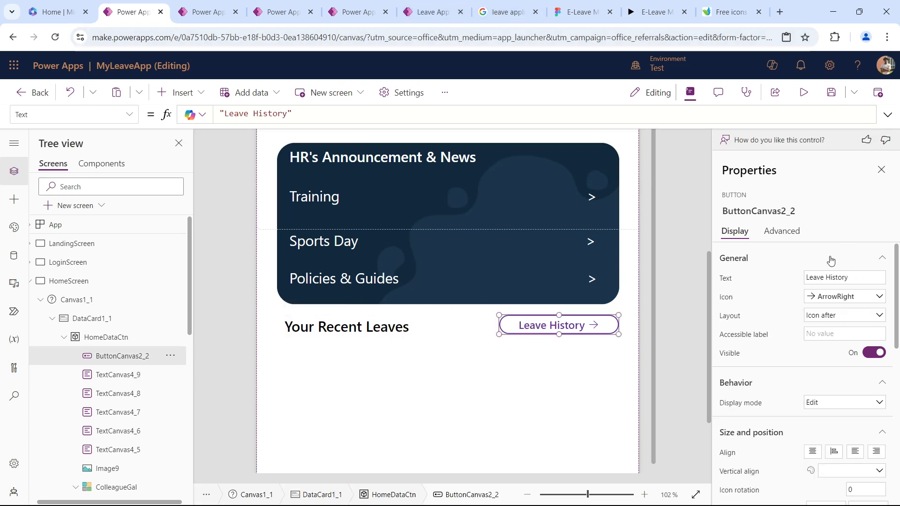
triple_click(864, 278)
text(See more)
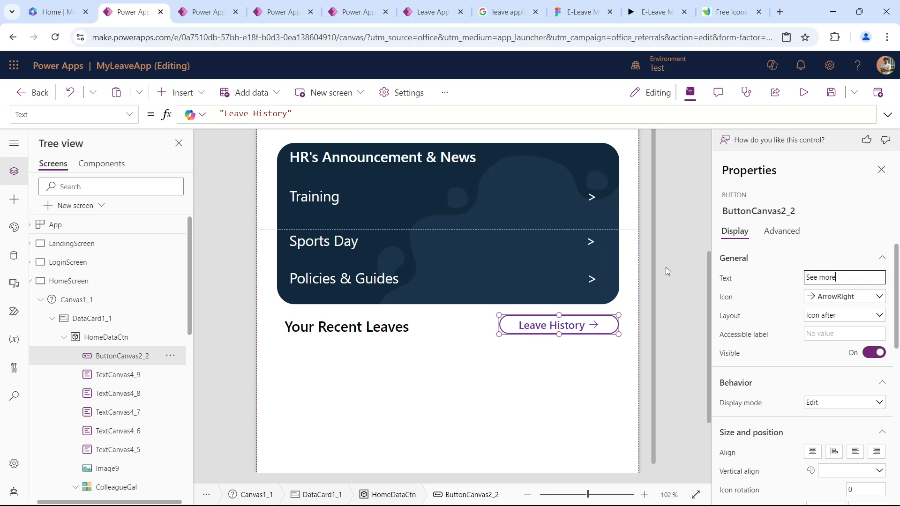
key(Tab)
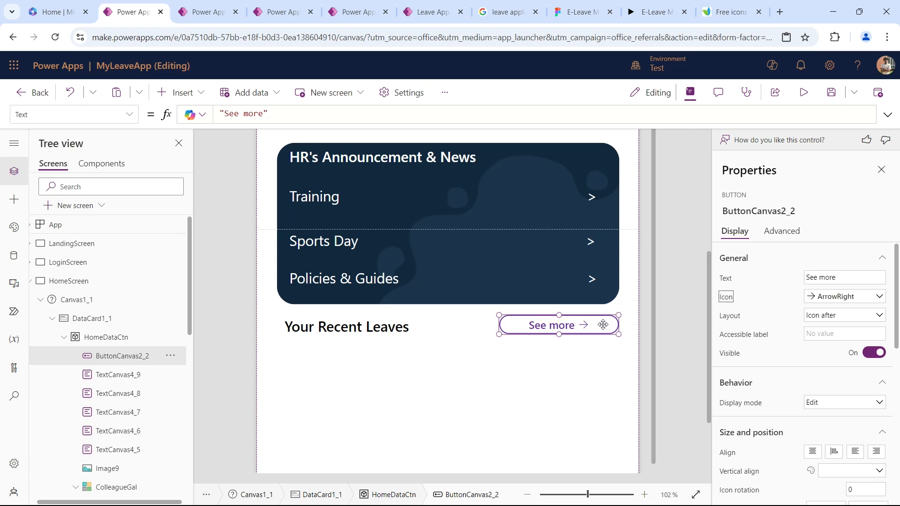
Narrow the See more button from its left edge to a width of 140 and set its height to 32.
scroll(813, 359, down, 3)
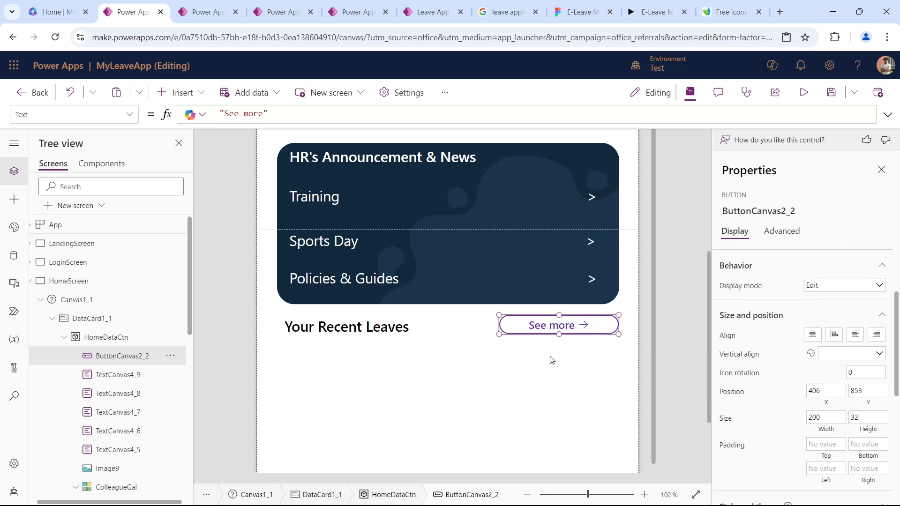
drag(498, 333, 536, 333)
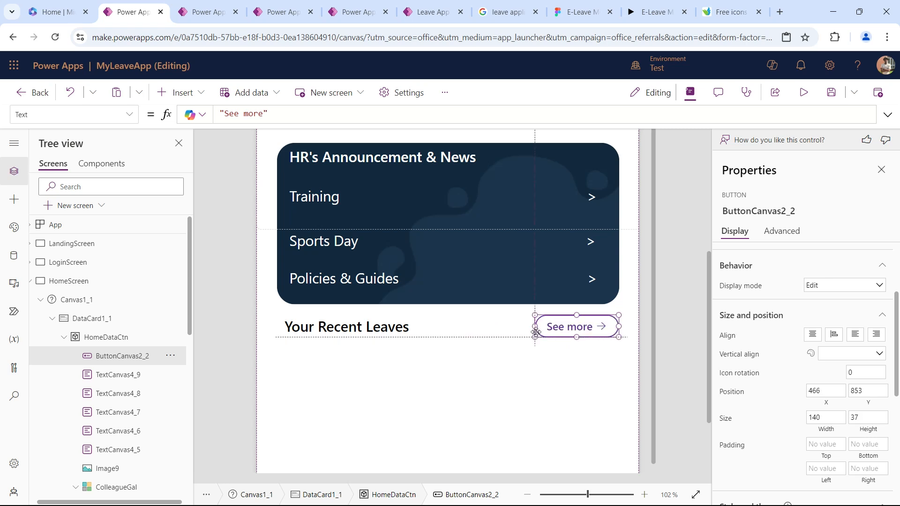
double_click(867, 418)
text(32)
key(Tab)
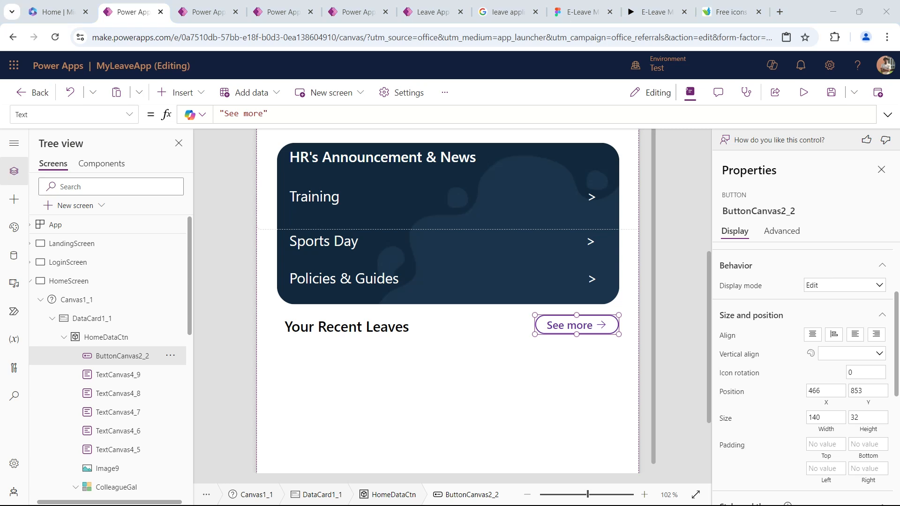
Compare the recent leaves area with the Figma prototype, fit the HomeScreen canvas to the window, and save the app.
scroll(385, 257, down, 5)
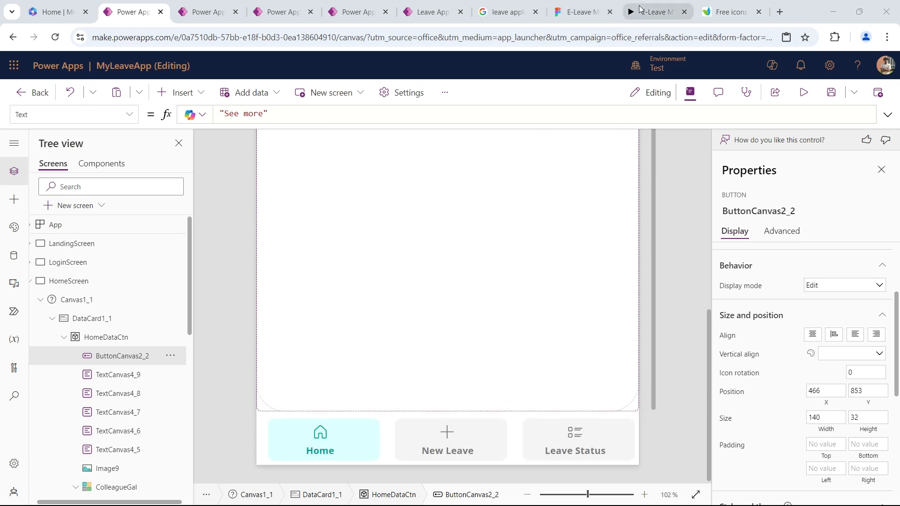
click(655, 12)
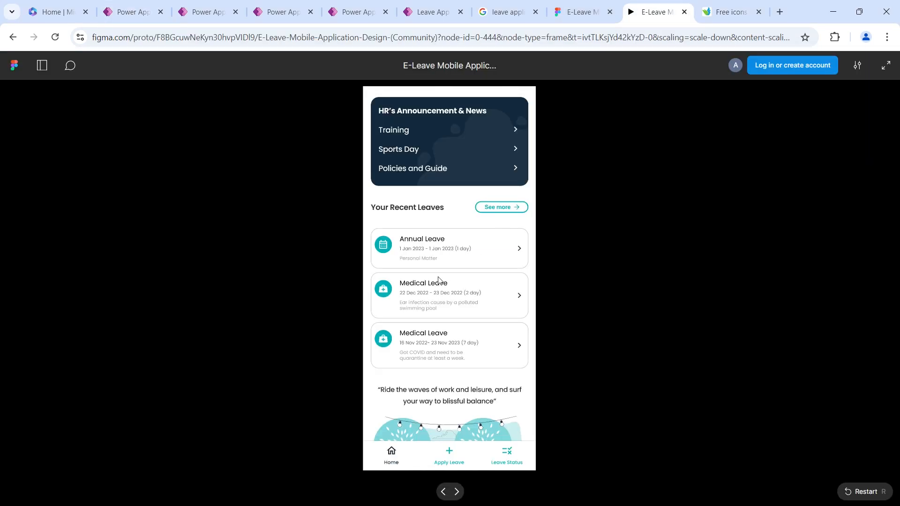
click(136, 11)
scroll(440, 317, up, 2)
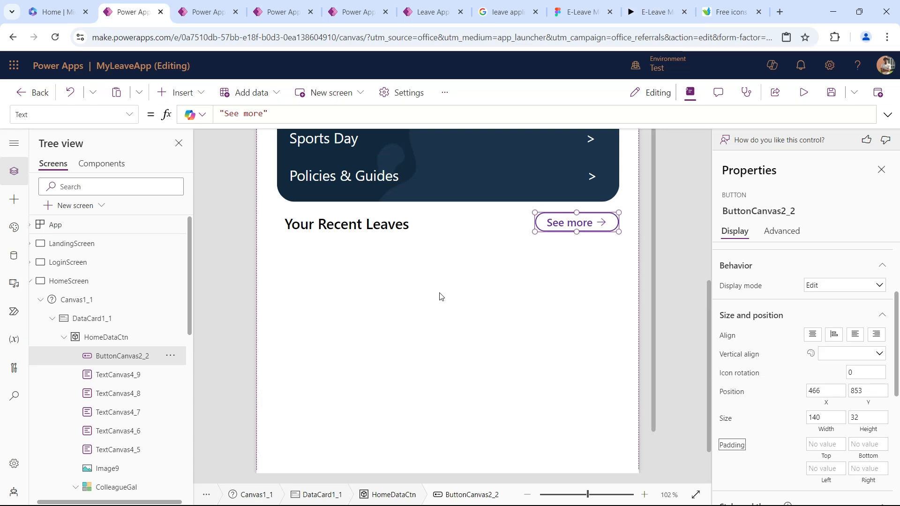
click(695, 494)
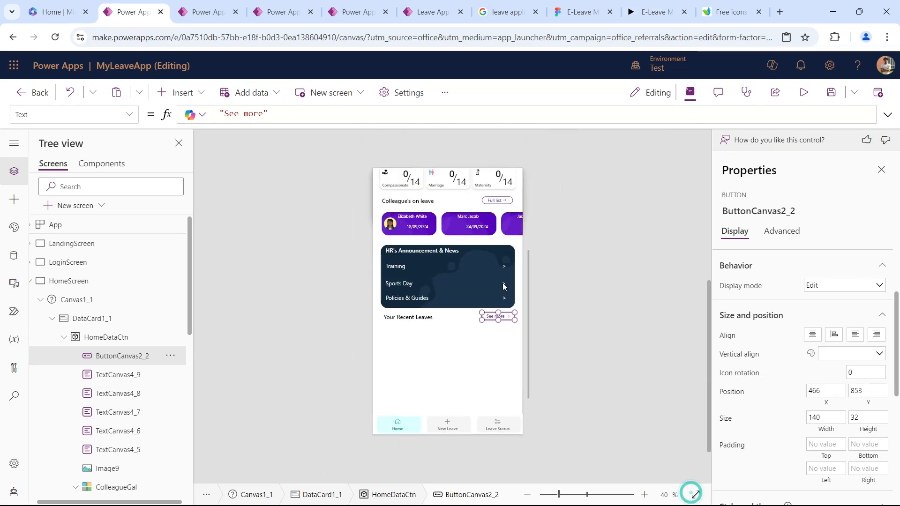
click(831, 93)
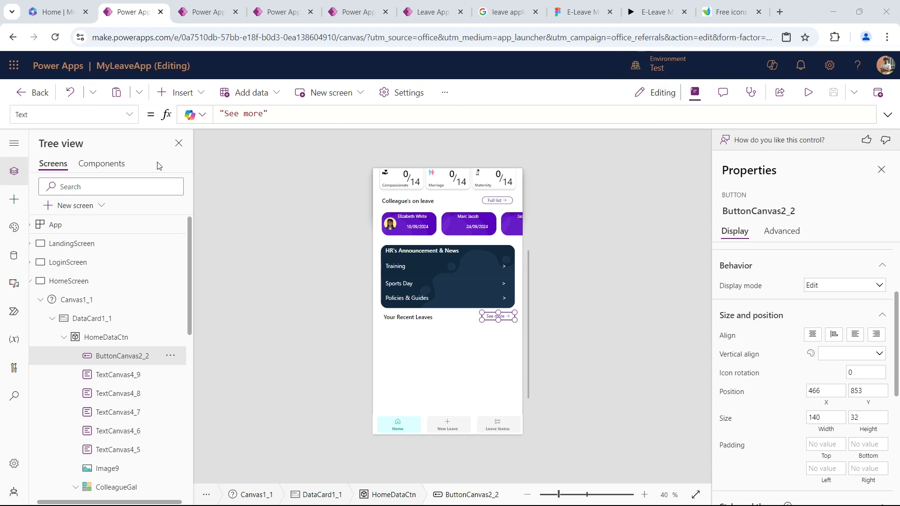
Review the RecentLeave collection at the end of the App's OnStart formula and run OnStart.
click(95, 224)
drag(250, 127, 277, 363)
scroll(403, 211, down, 8)
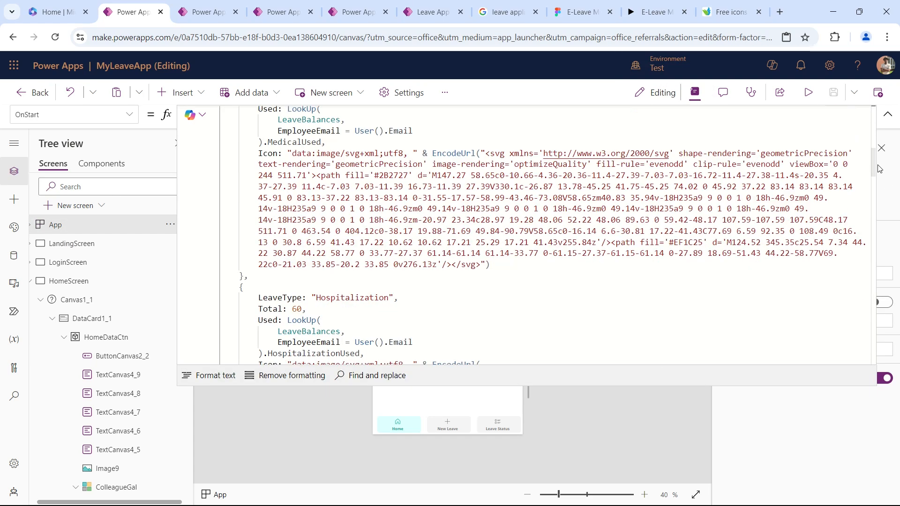
drag(873, 168, 884, 363)
scroll(476, 243, up, 3)
click(277, 242)
scroll(279, 245, up, 5)
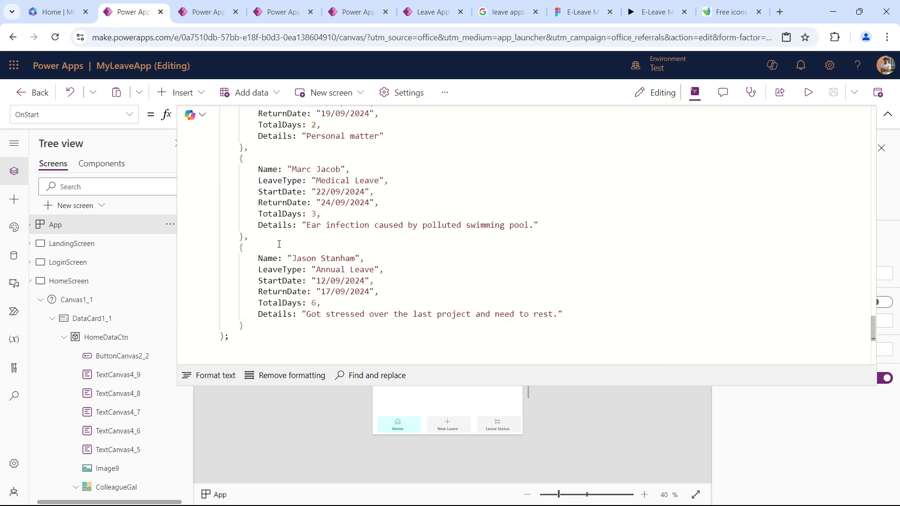
scroll(279, 244, up, 4)
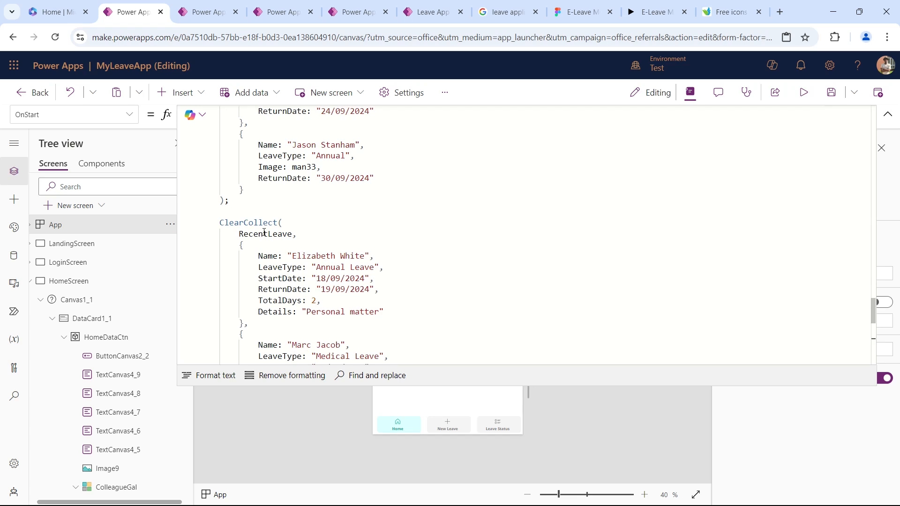
click(887, 115)
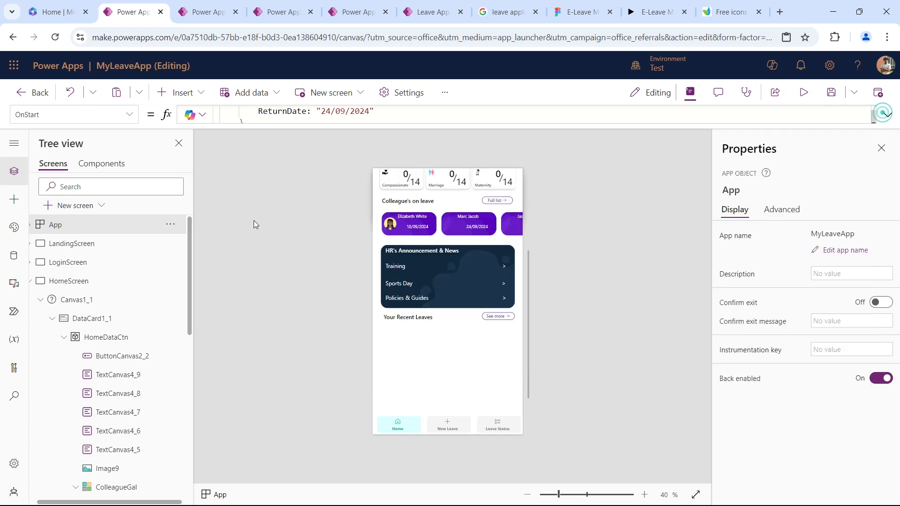
click(175, 226)
click(206, 308)
Extend DataCard1_1 downward and stretch the HomeDataCtn container inside it to a height of about 1686.
click(436, 359)
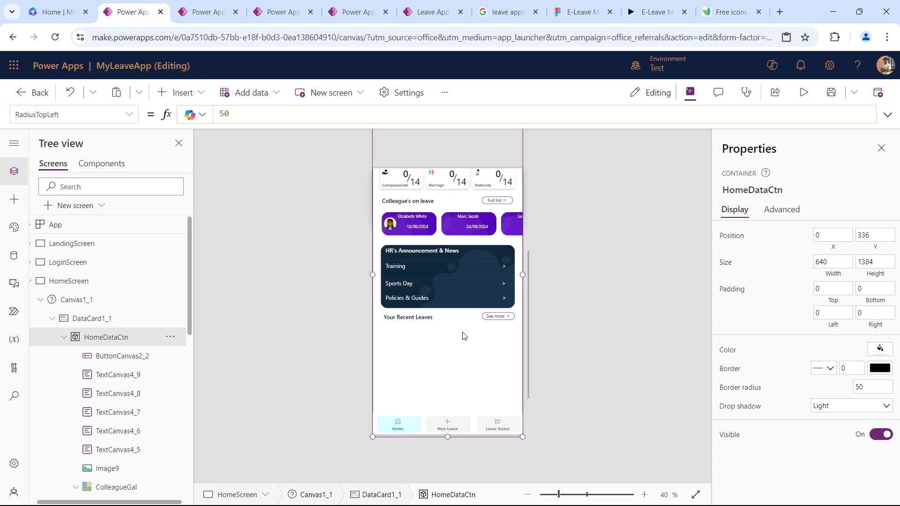
scroll(464, 335, down, 1)
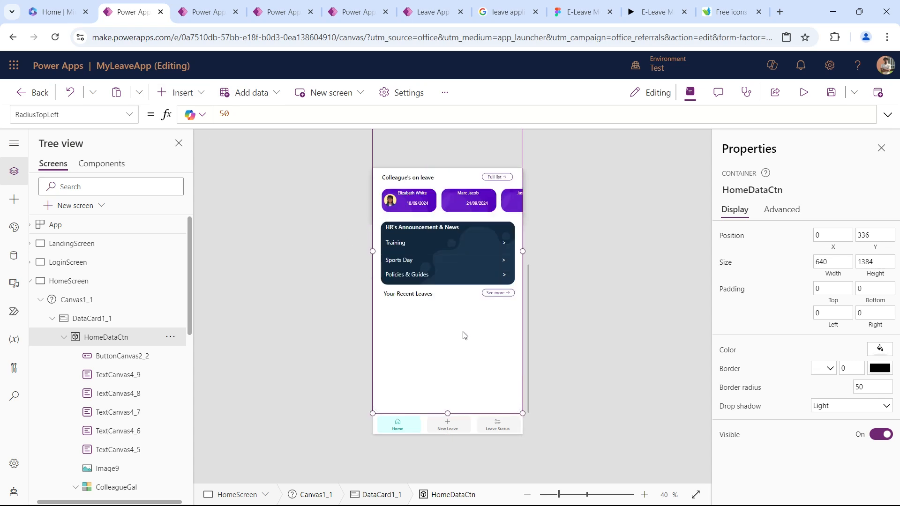
click(447, 414)
click(100, 319)
drag(450, 413, 446, 488)
click(439, 354)
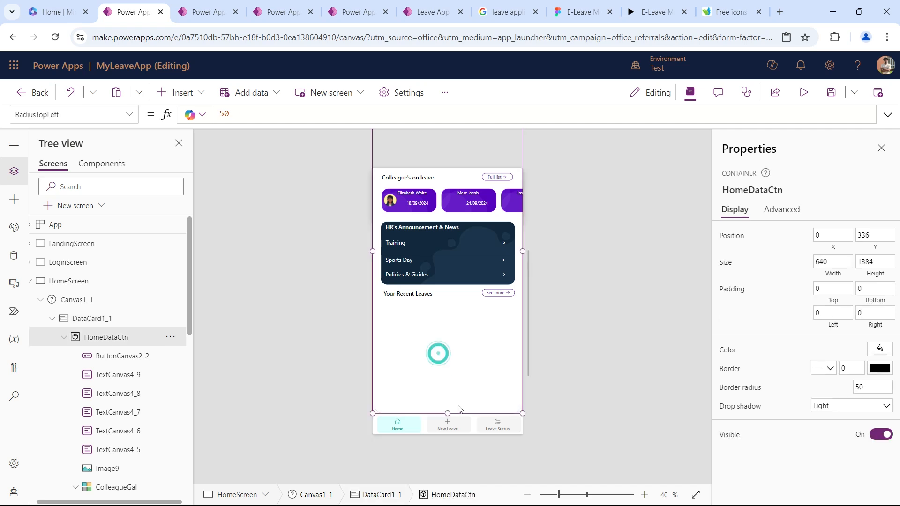
drag(448, 413, 448, 485)
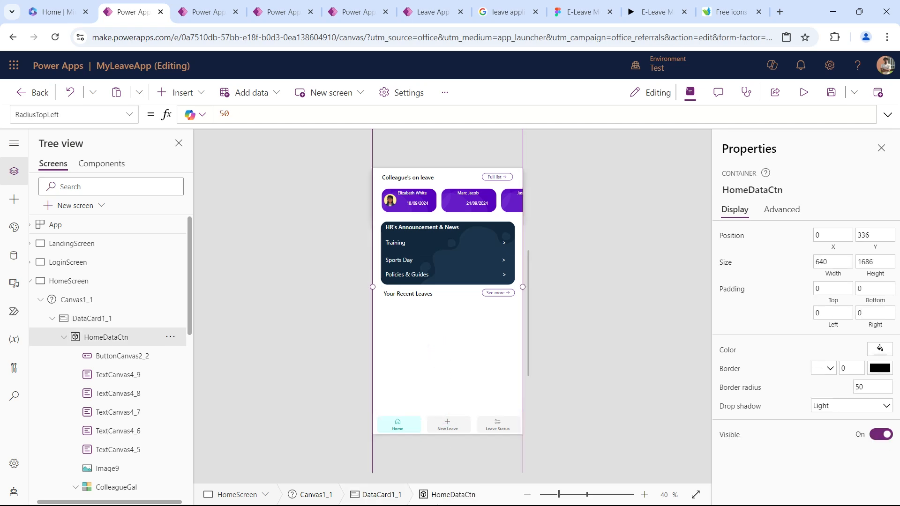
Insert a blank vertical gallery on HomeScreen for the recent leaves list.
scroll(479, 319, down, 1)
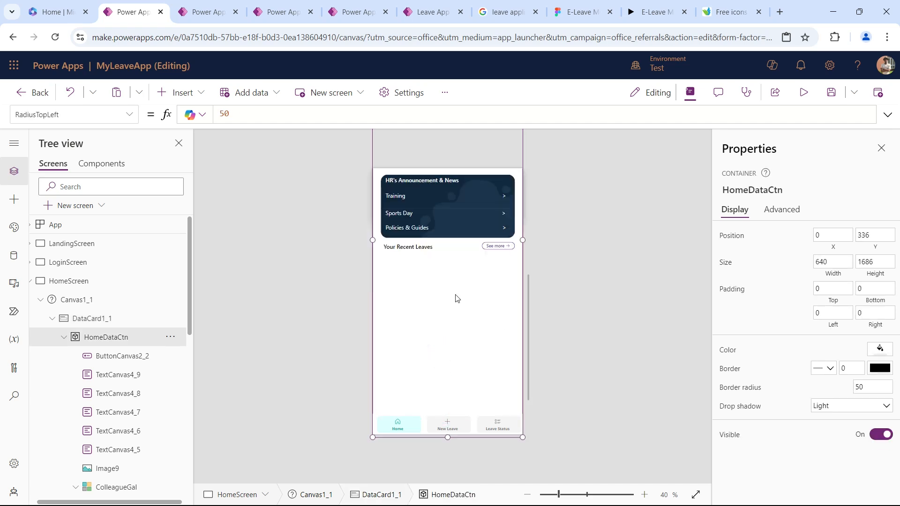
click(188, 94)
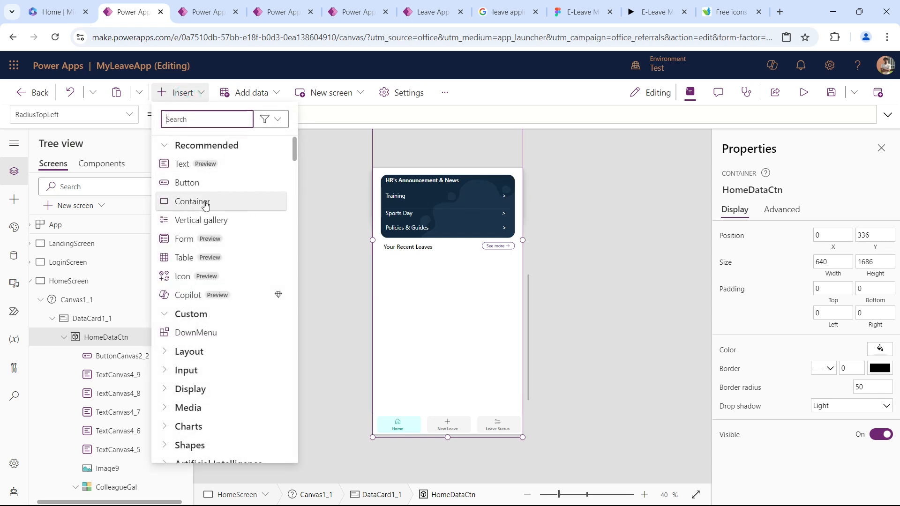
text(gall)
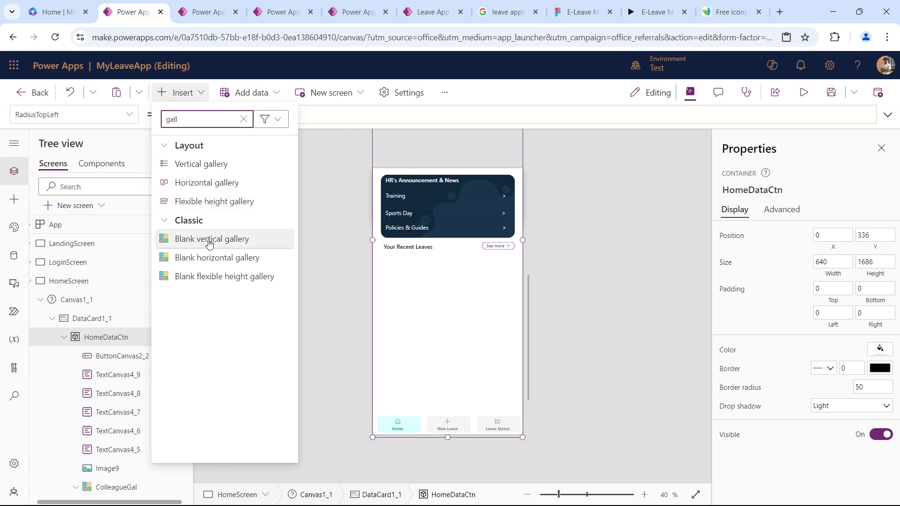
click(209, 240)
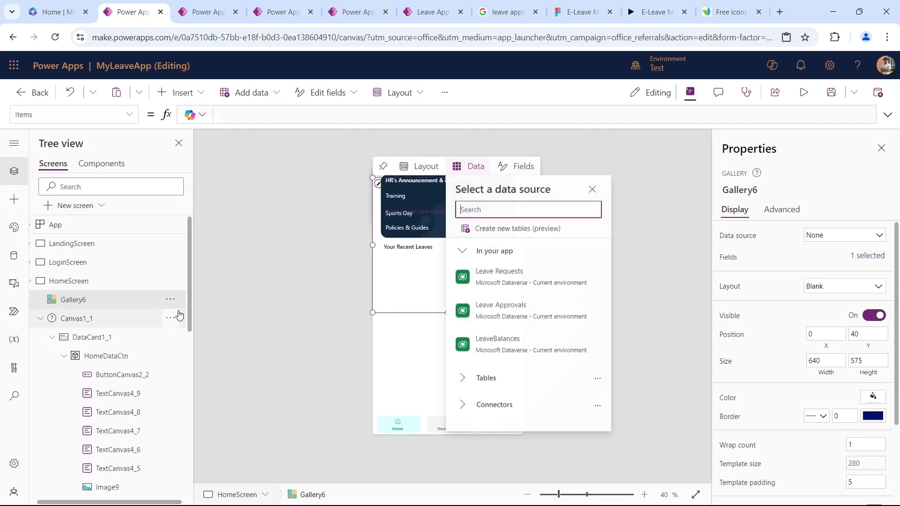
Move the new gallery into the HomeDataCtn container and place it under the Your Recent Leaves heading at X 0, Y 910.
click(170, 300)
click(170, 300)
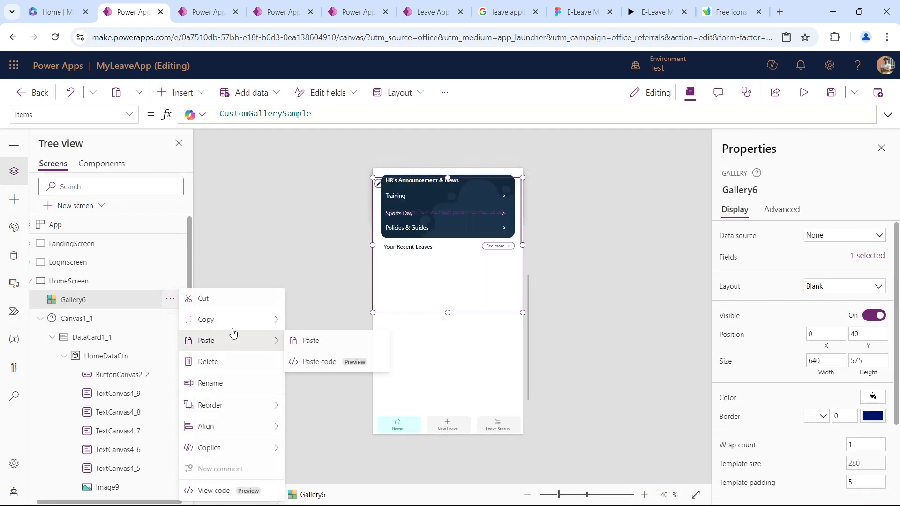
click(234, 302)
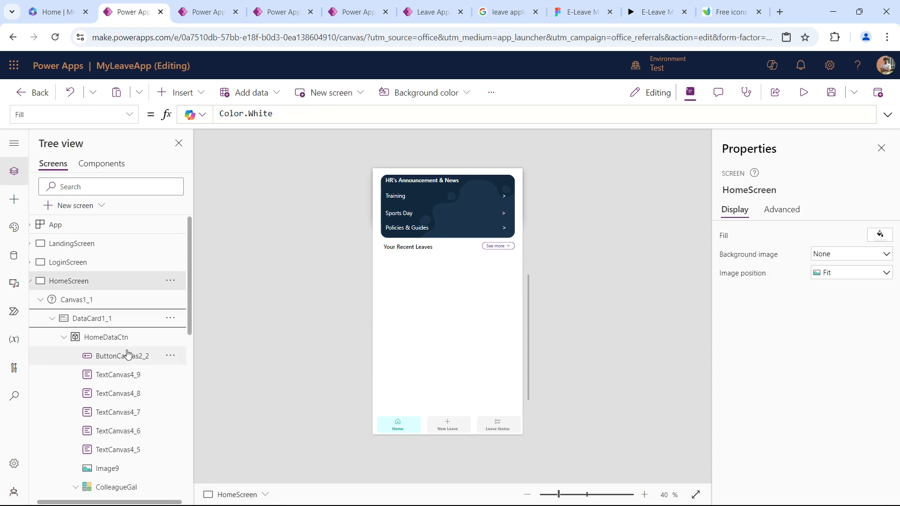
click(134, 343)
click(170, 337)
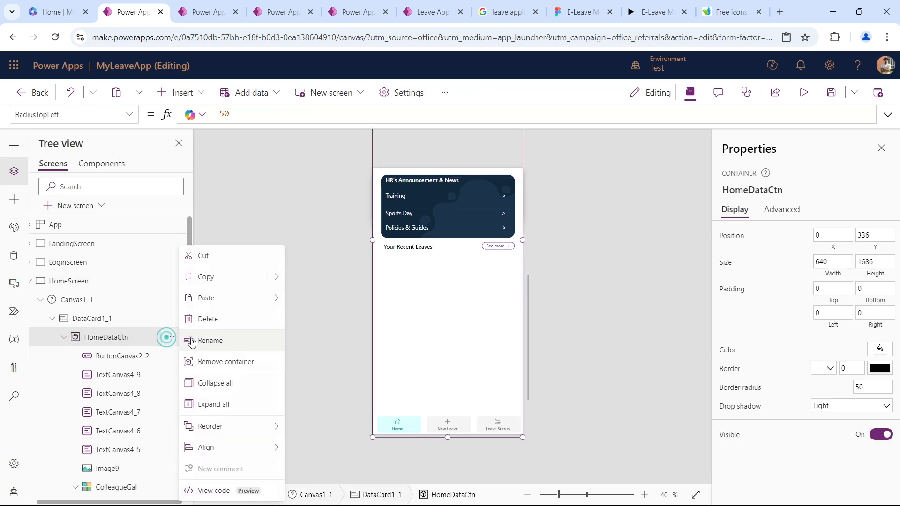
mouse_move(242, 302)
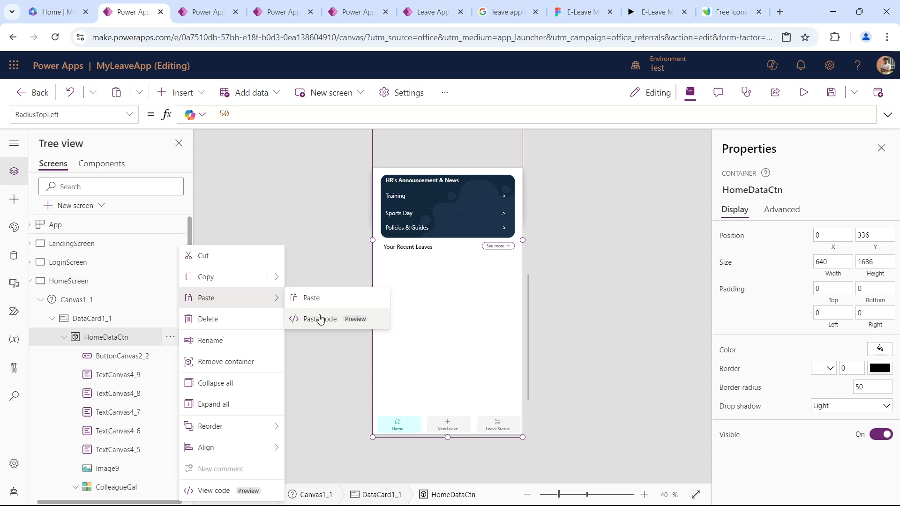
click(314, 301)
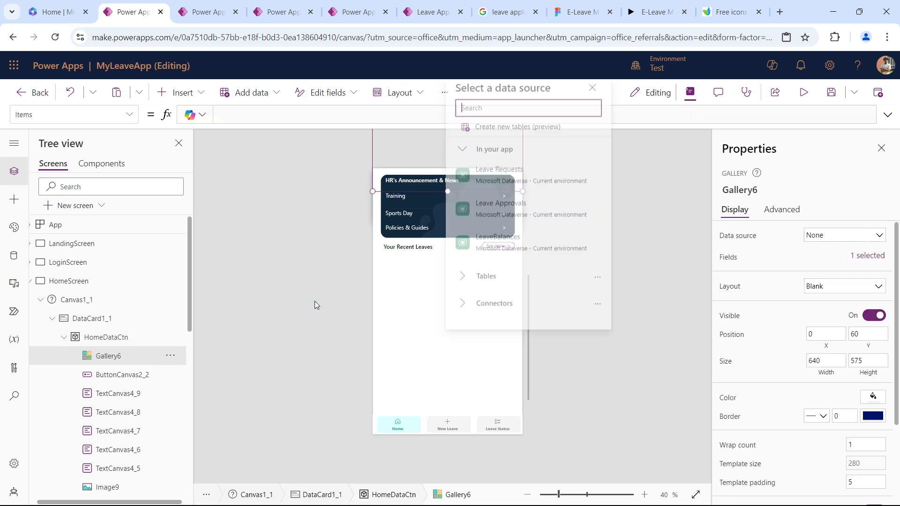
drag(407, 188, 438, 385)
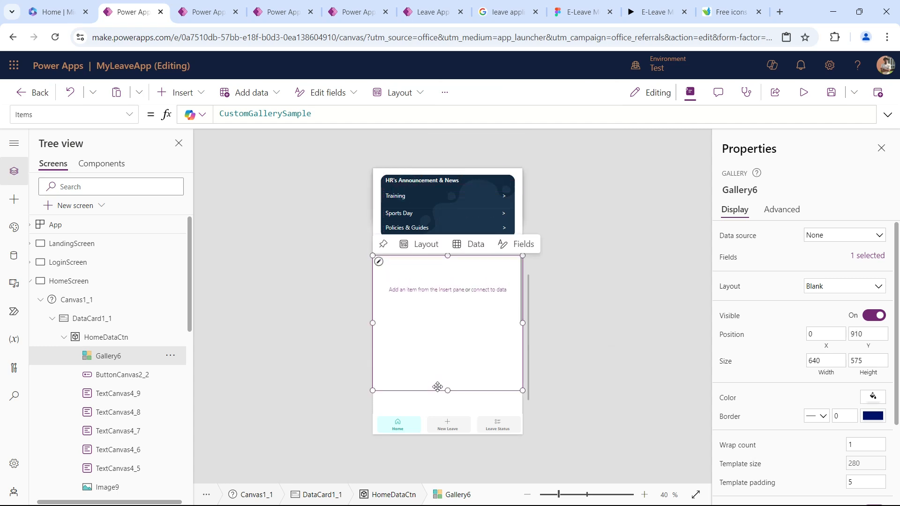
Set the gallery's Items to RecentLeave and shorten its item template to about 175.
triple_click(344, 113)
text(Re)
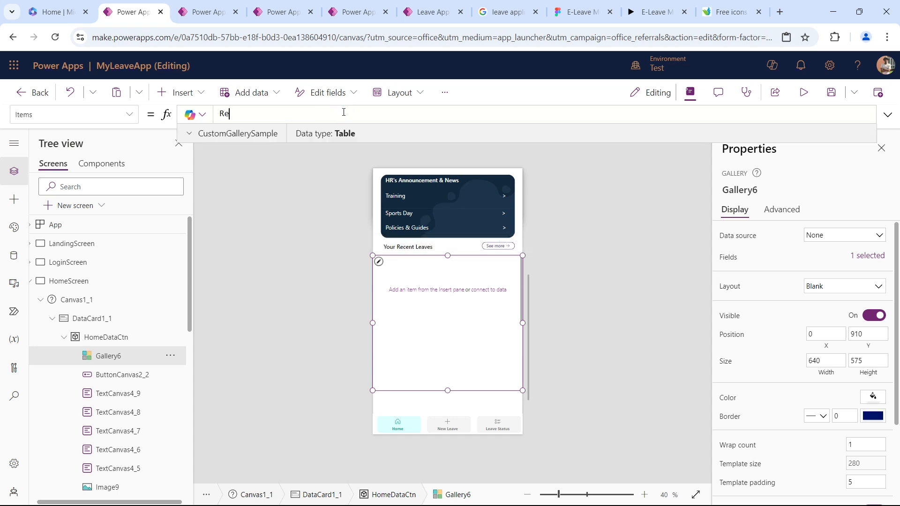
text(cent)
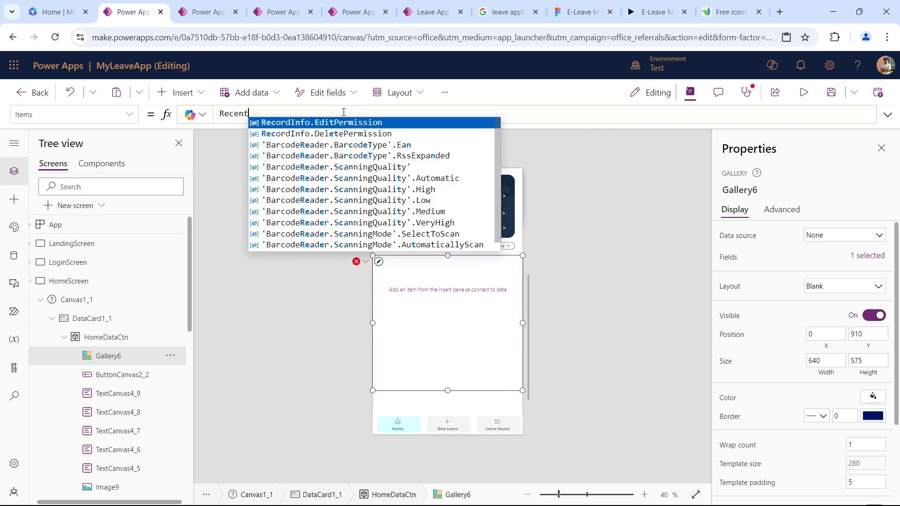
text(Leave)
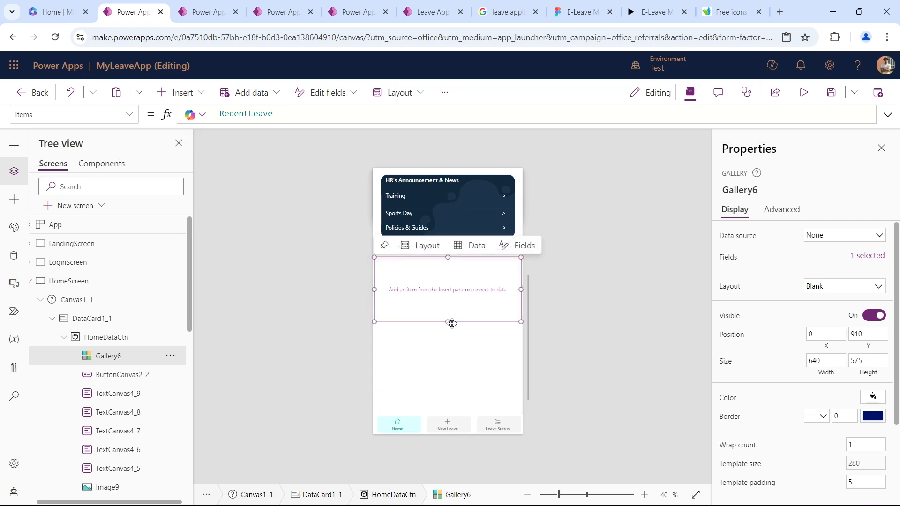
drag(448, 323, 448, 297)
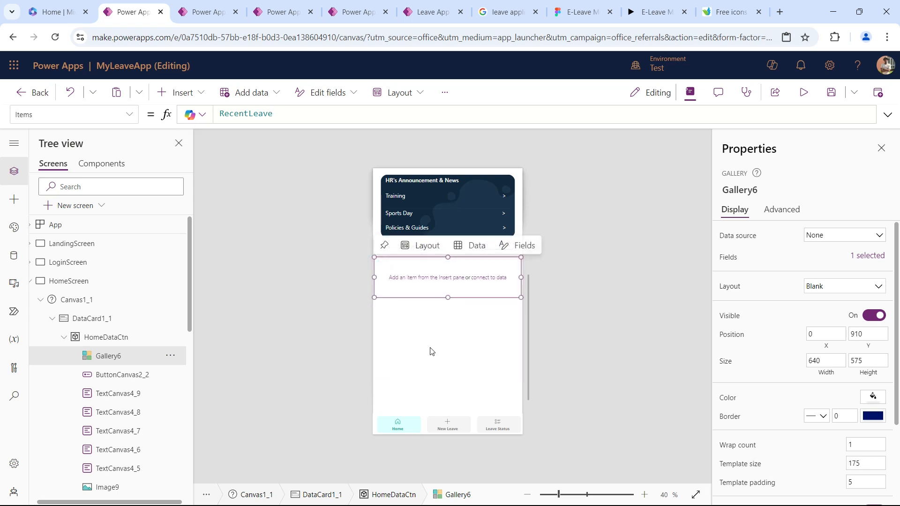
Check the recent leave cards in the Figma prototype and rename the new gallery RecentLeaveGal.
click(656, 11)
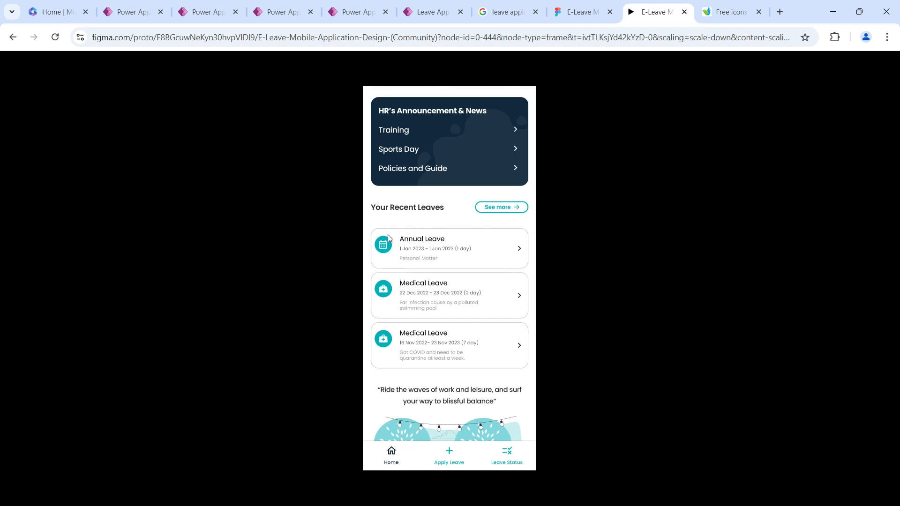
click(125, 13)
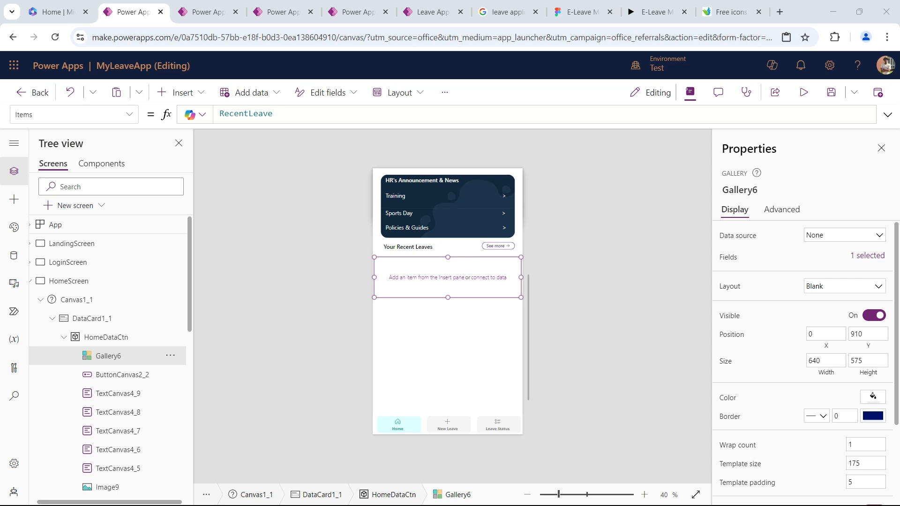
click(403, 348)
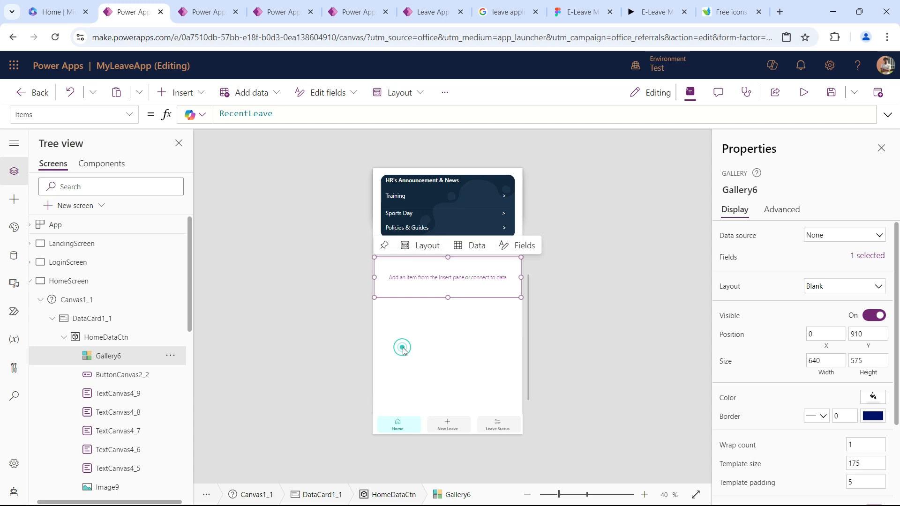
scroll(122, 355, down, 2)
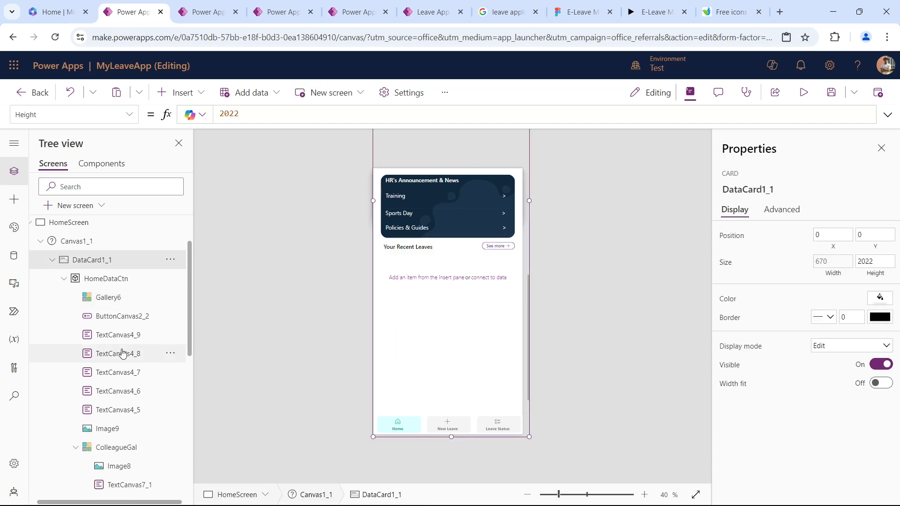
scroll(122, 355, up, 2)
click(114, 357)
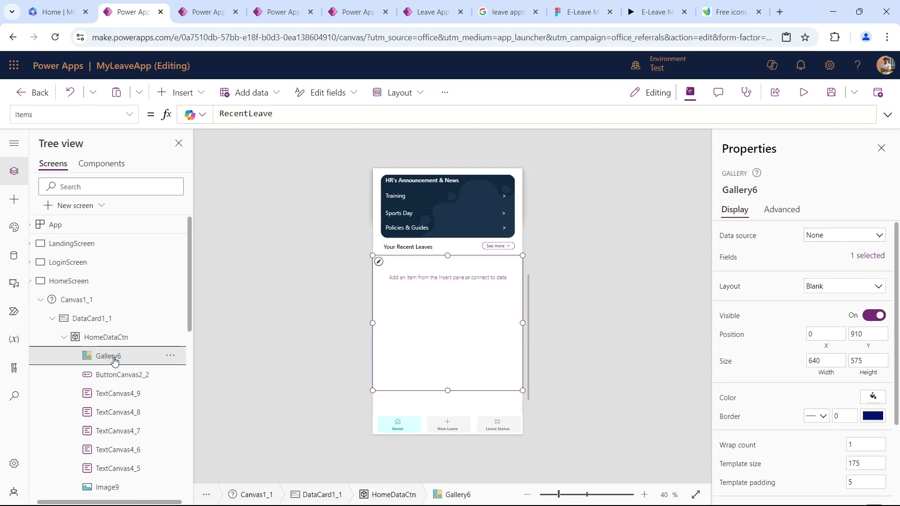
double_click(151, 359)
text(RecentLeaveGal)
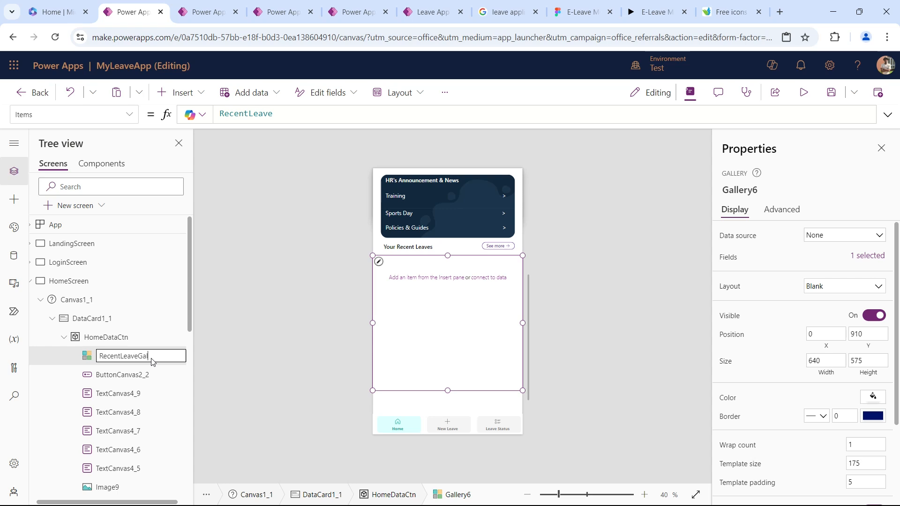
key(Return)
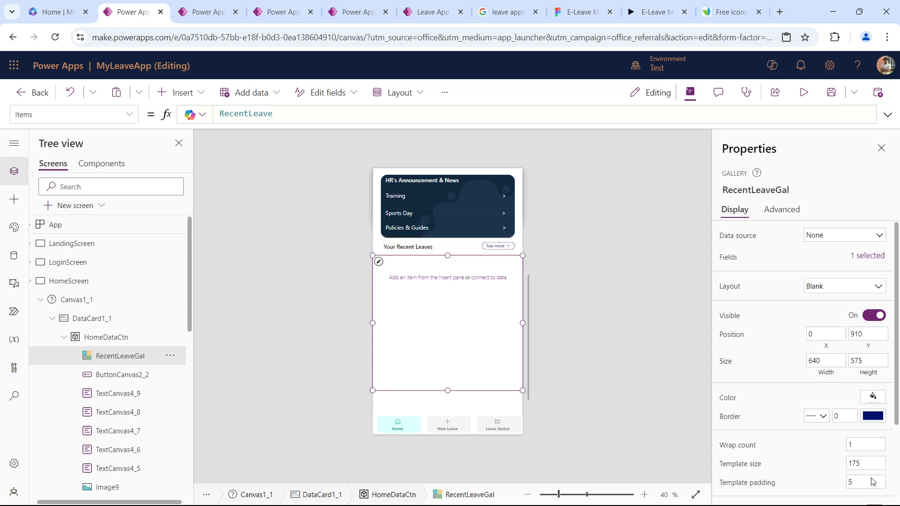
Set RecentLeaveGal's template size to 170 and its height to 540.
double_click(862, 463)
text(170)
key(Tab)
double_click(871, 360)
text(54)
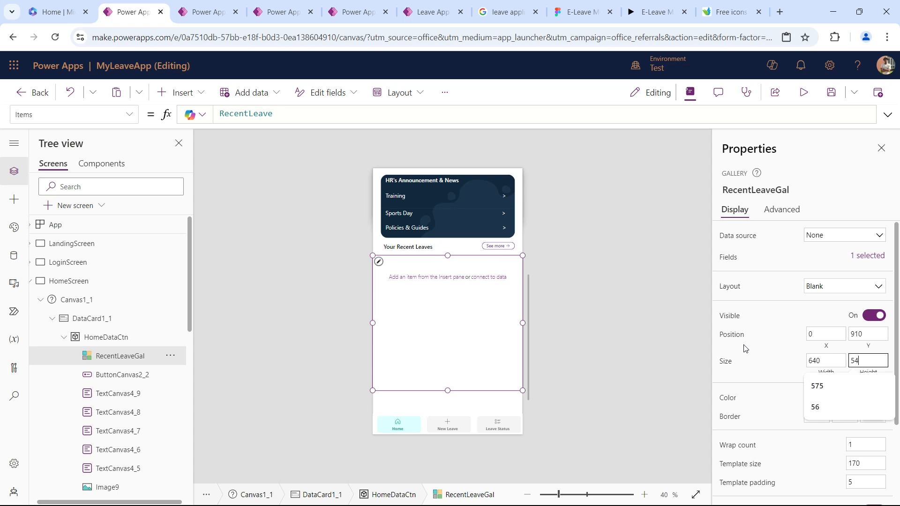
key(Tab)
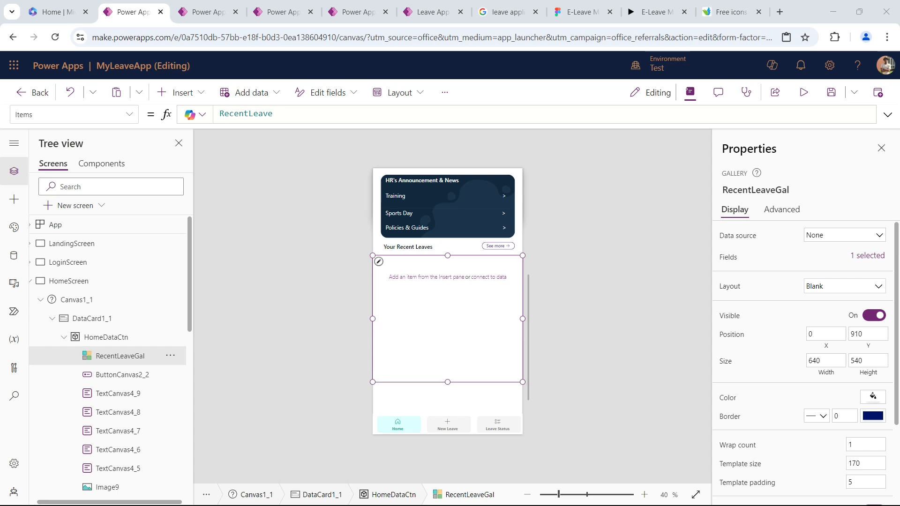
Insert a classic button into the item template of RecentLeaveGal.
click(379, 262)
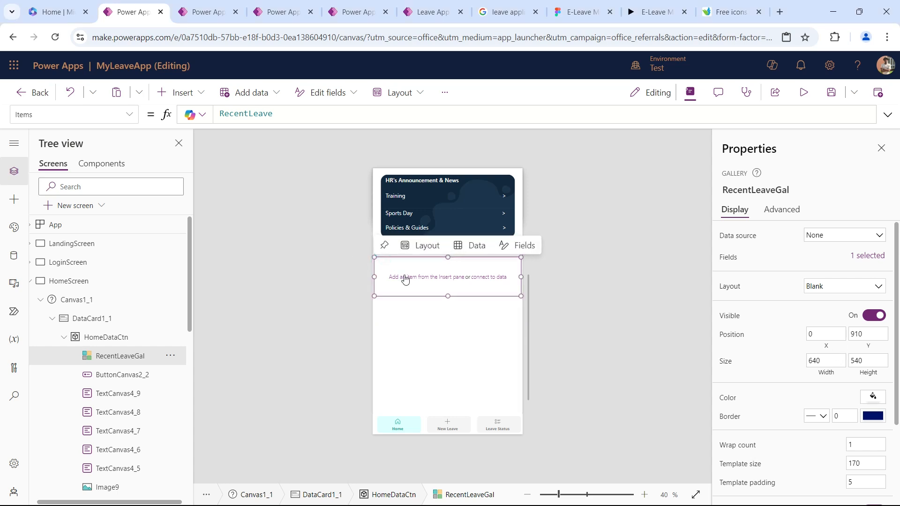
click(182, 93)
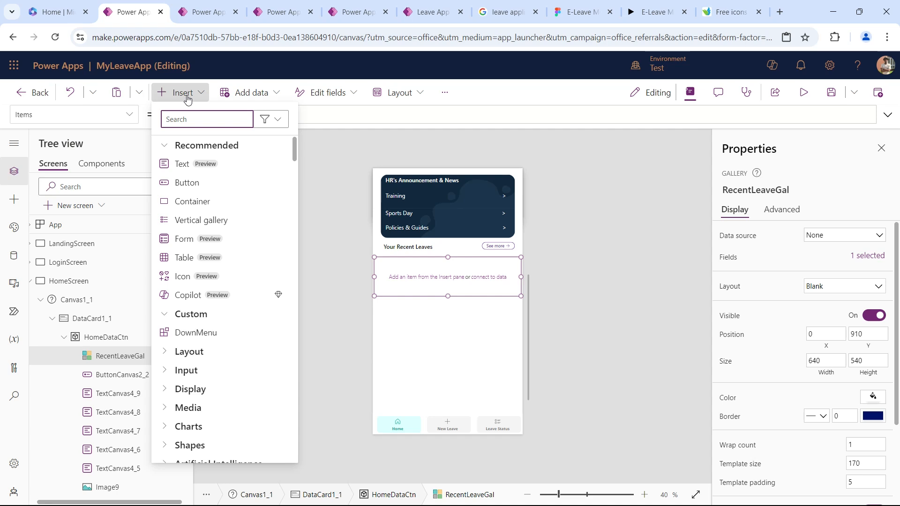
text(but)
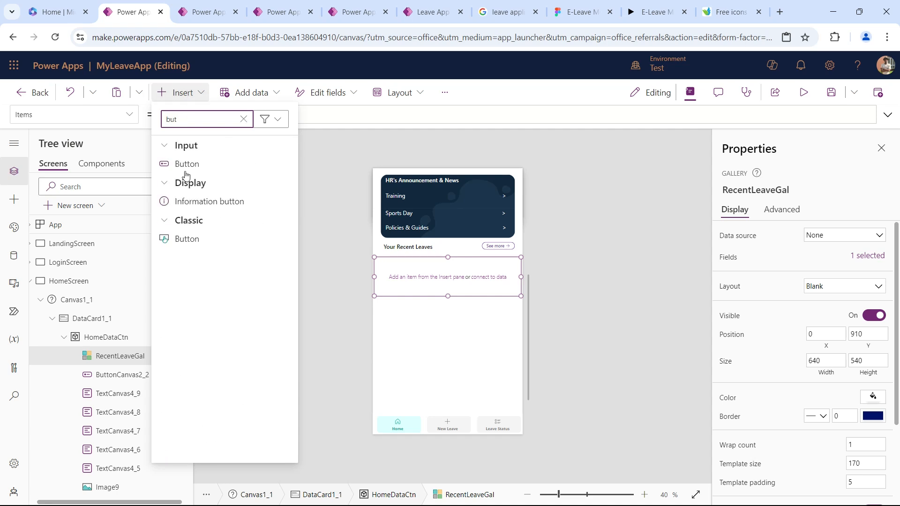
click(187, 238)
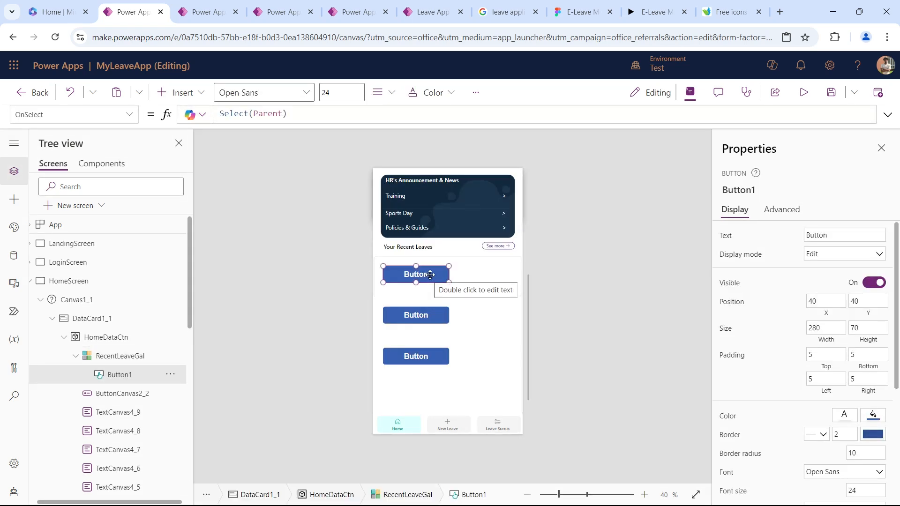
Position the button in the gallery template at X 26 and Y 16.
click(818, 302)
text(26)
key(Tab)
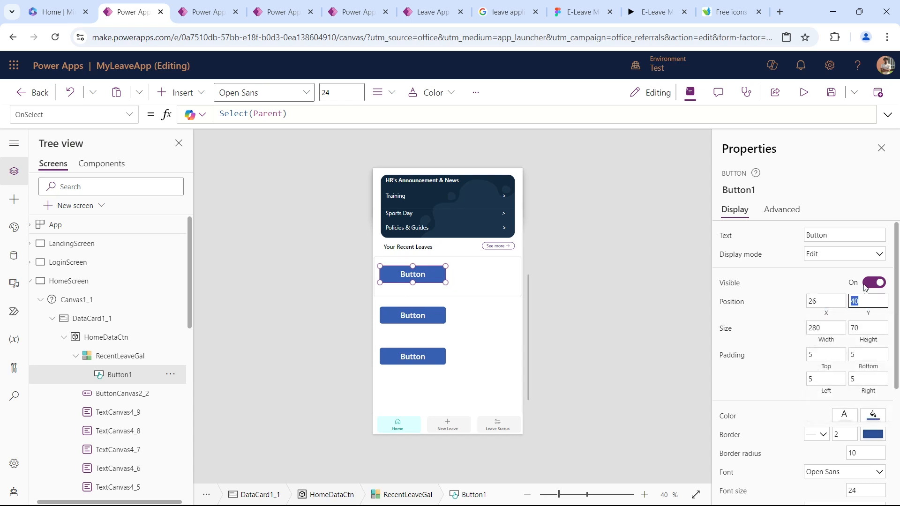
text(16)
key(Tab)
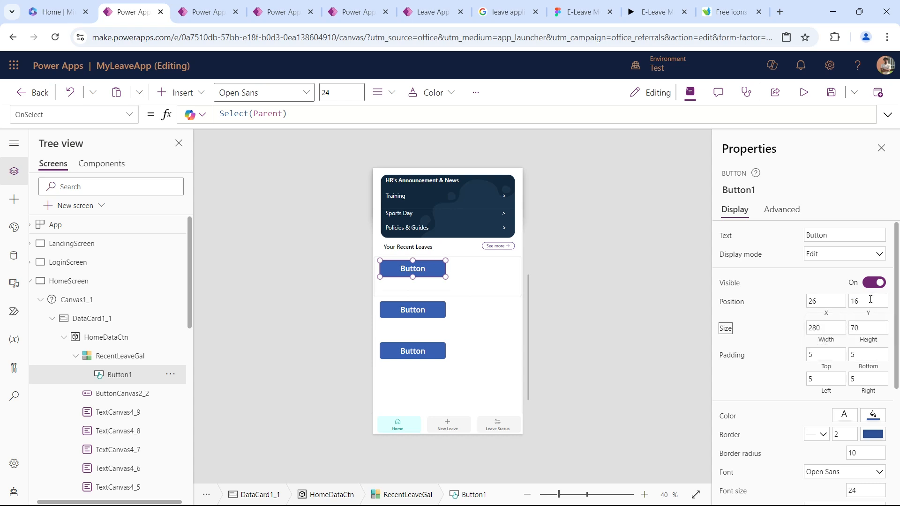
Set the button's display mode to Disabled and clear its text.
click(826, 255)
click(823, 268)
double_click(844, 234)
key(BackSpace)
click(720, 233)
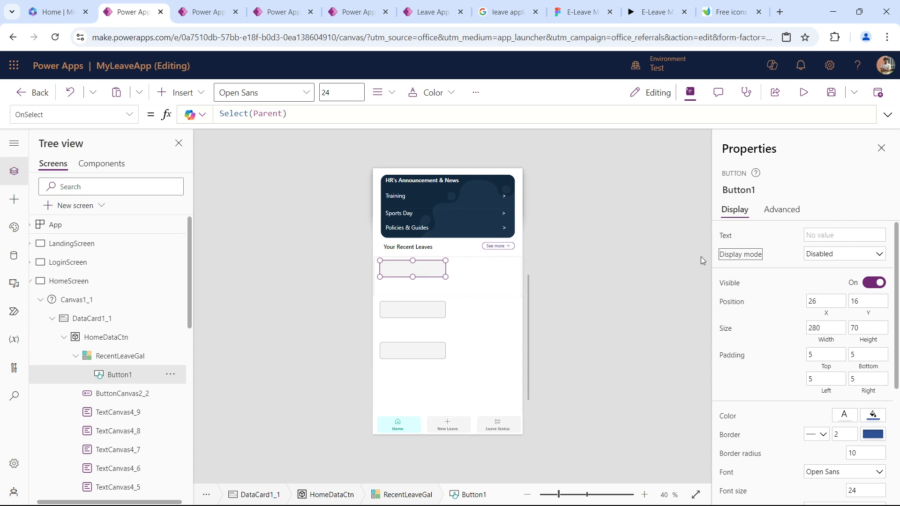
Open the disabled color choices of the button.
scroll(835, 302, down, 4)
scroll(835, 303, up, 1)
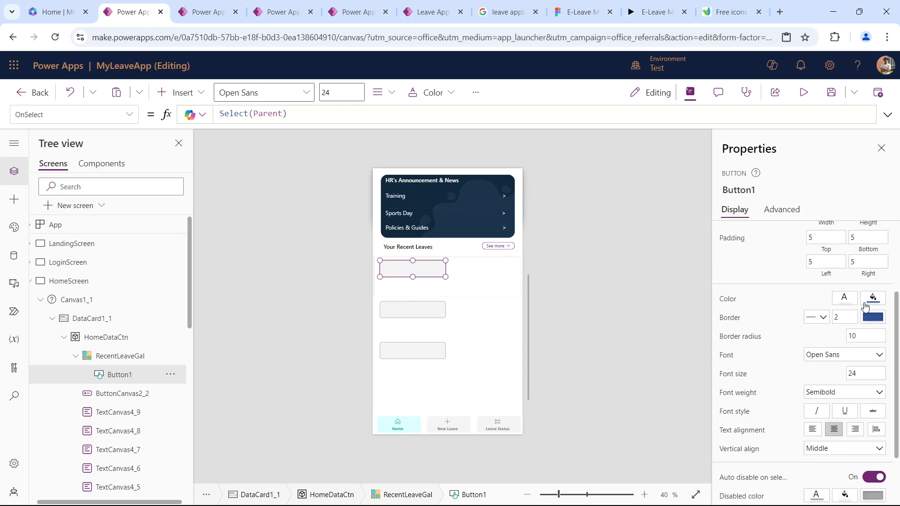
scroll(826, 347, down, 1)
scroll(826, 347, down, 1)
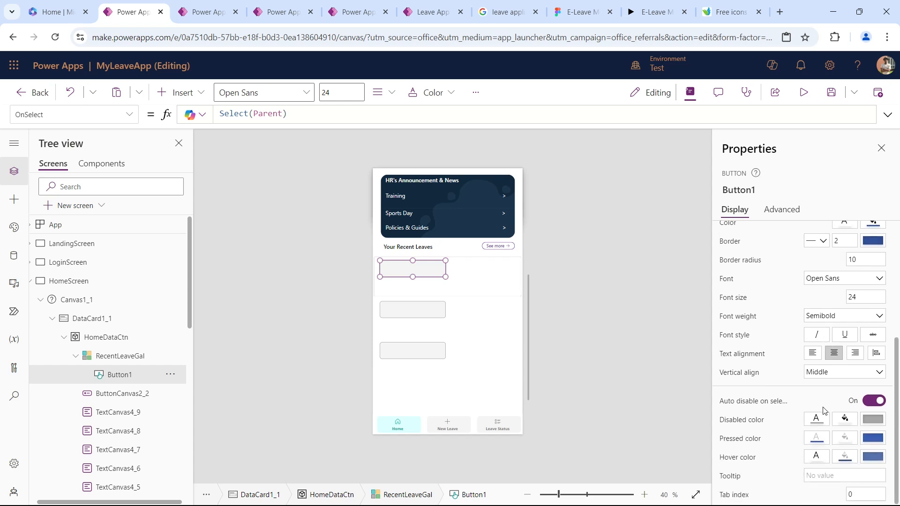
click(818, 419)
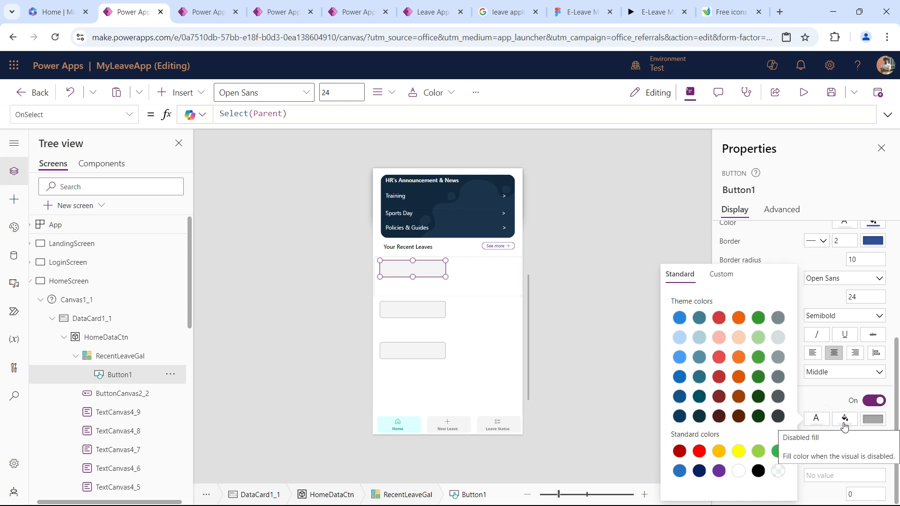
Stretch the button across the gallery template to a width of about 575 and set its height to 144.
click(444, 278)
drag(445, 276, 514, 291)
scroll(799, 356, up, 4)
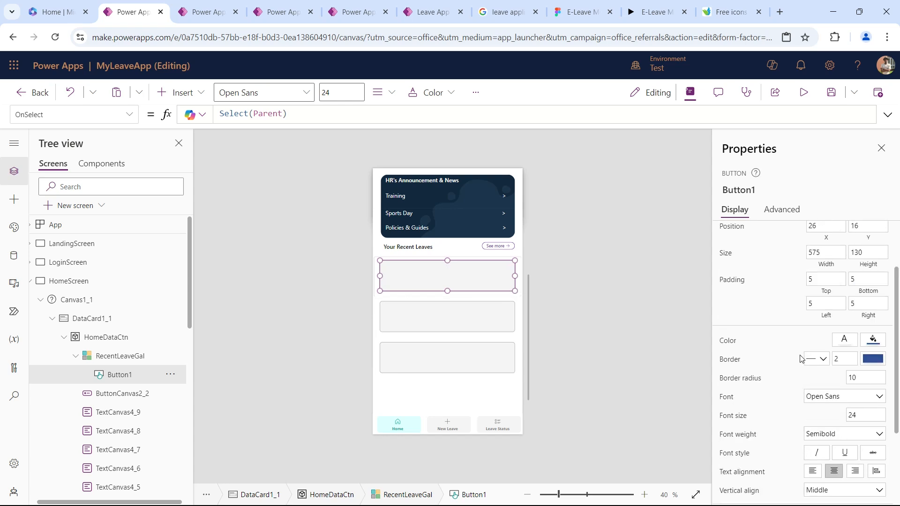
click(868, 310)
double_click(865, 310)
text(144)
key(Tab)
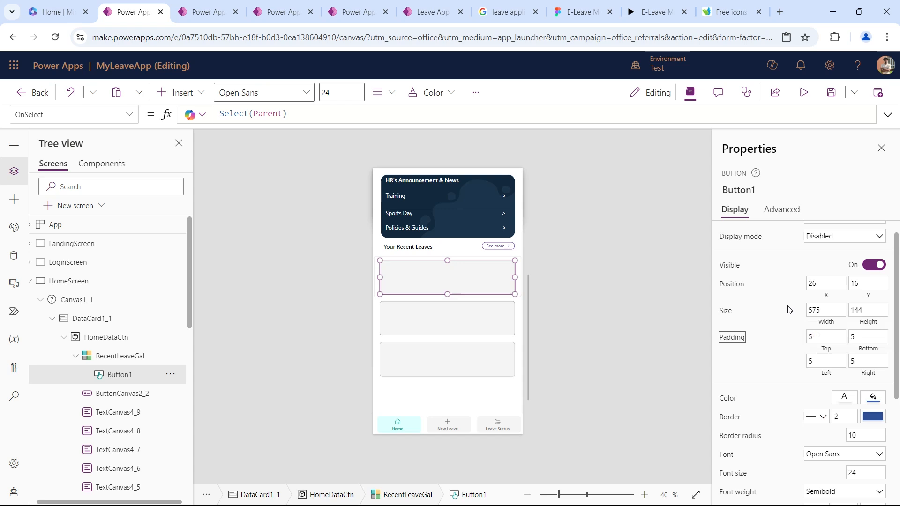
Set the border radius of the gallery template's button to 30.
click(825, 310)
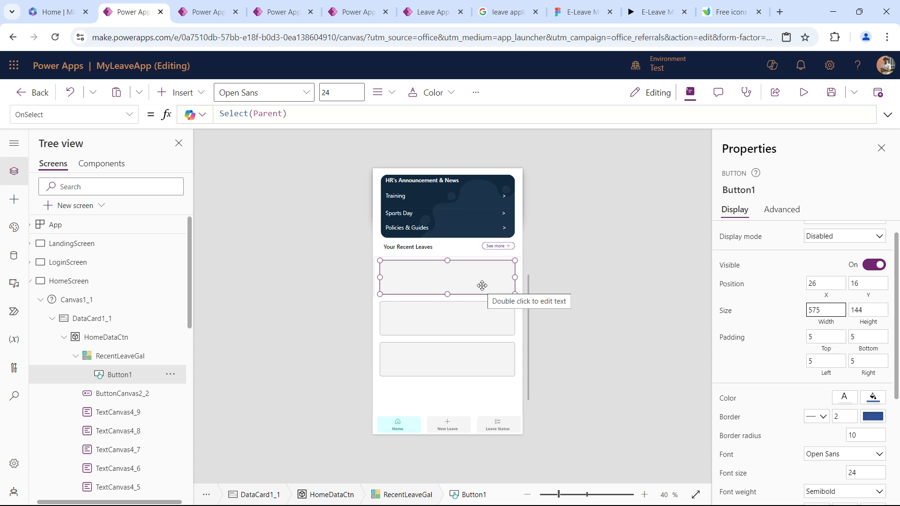
click(119, 358)
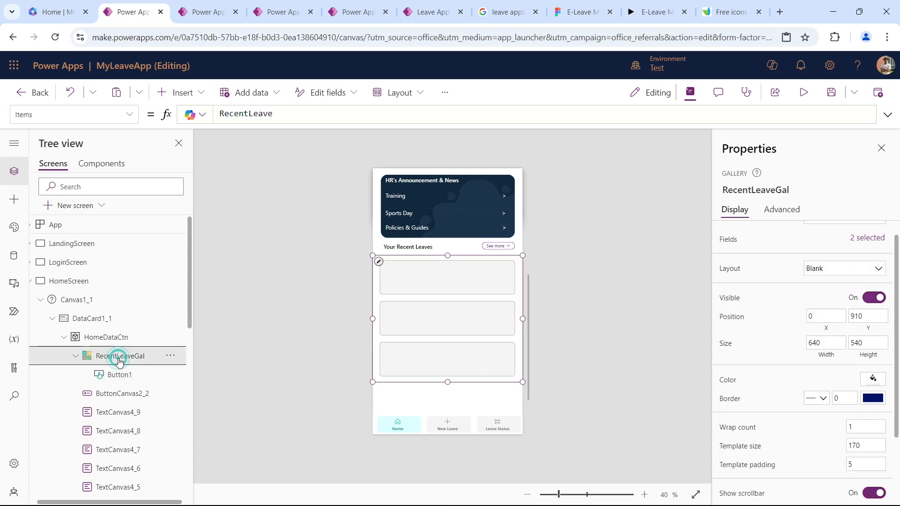
click(441, 285)
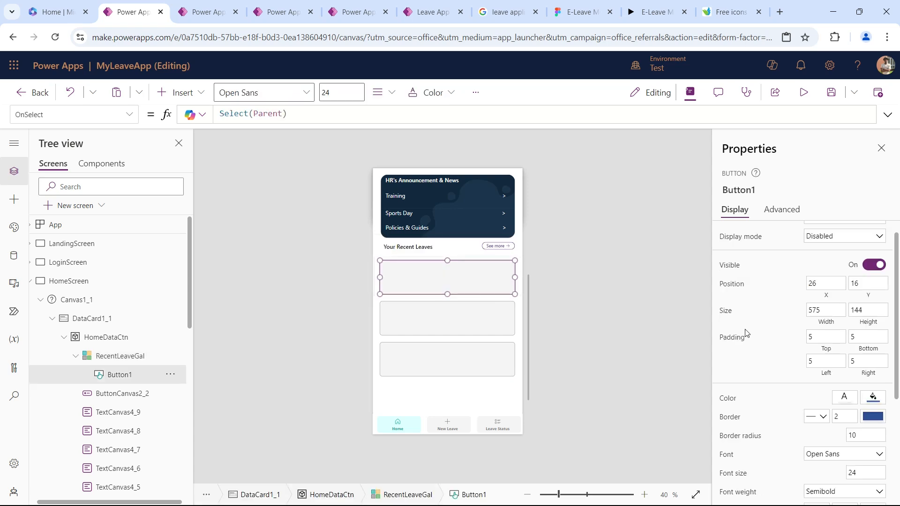
double_click(860, 435)
text(30)
key(Tab)
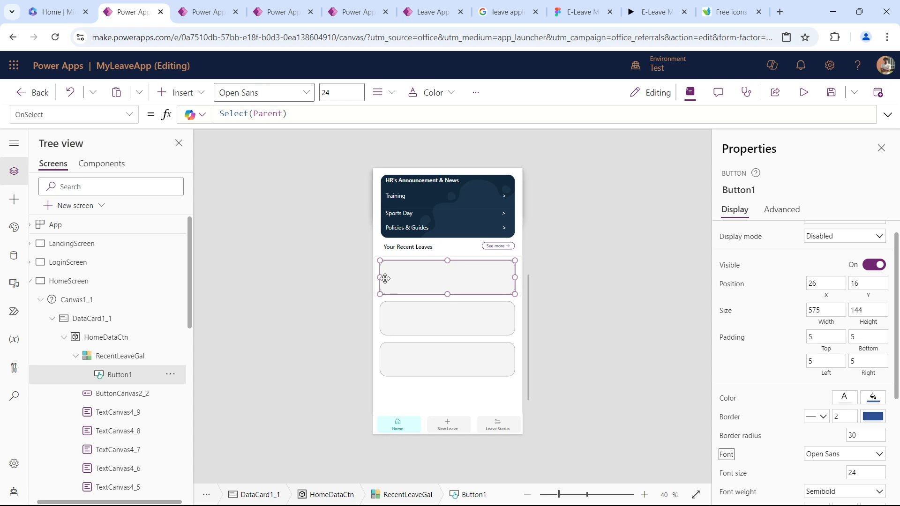
Insert an image over the button in the gallery template and shrink it to about 67 by 87.
click(168, 94)
text(im)
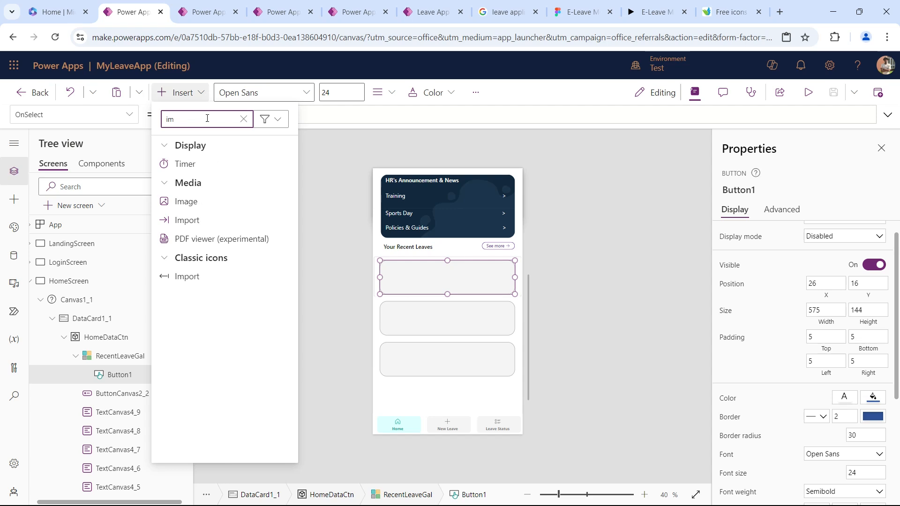
click(202, 202)
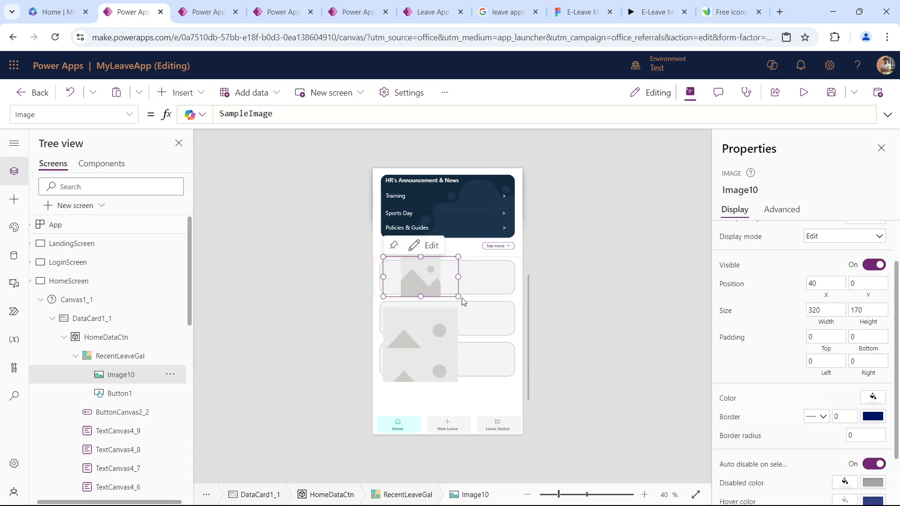
drag(458, 297, 400, 277)
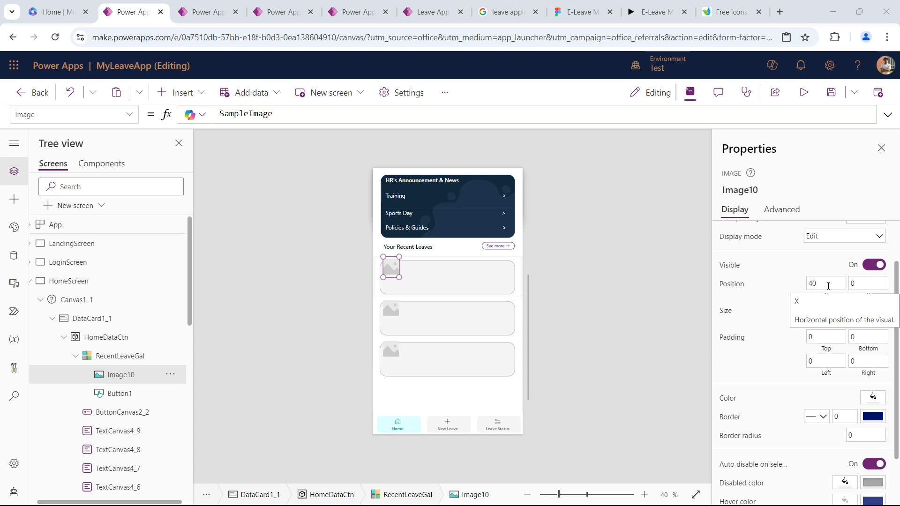
Set the image's Y position to 30 and its size to 60 by 60.
drag(877, 285, 810, 276)
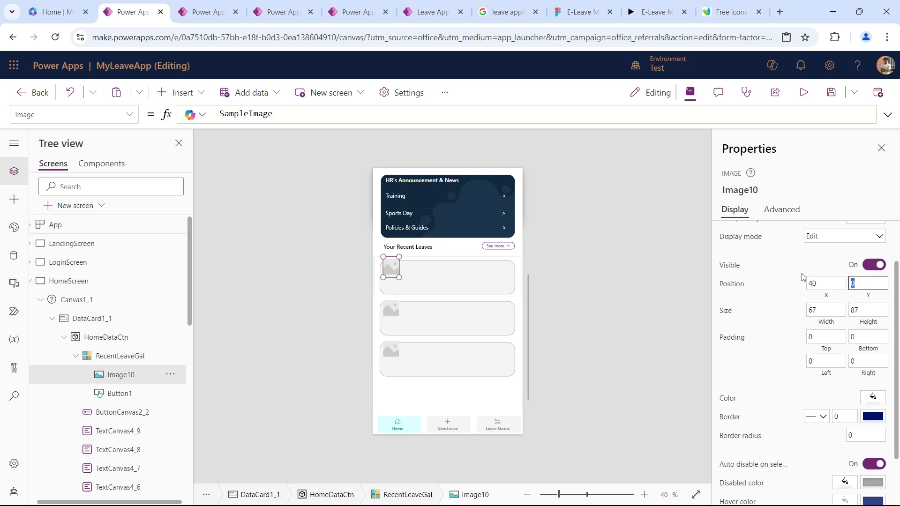
text(30)
key(Tab)
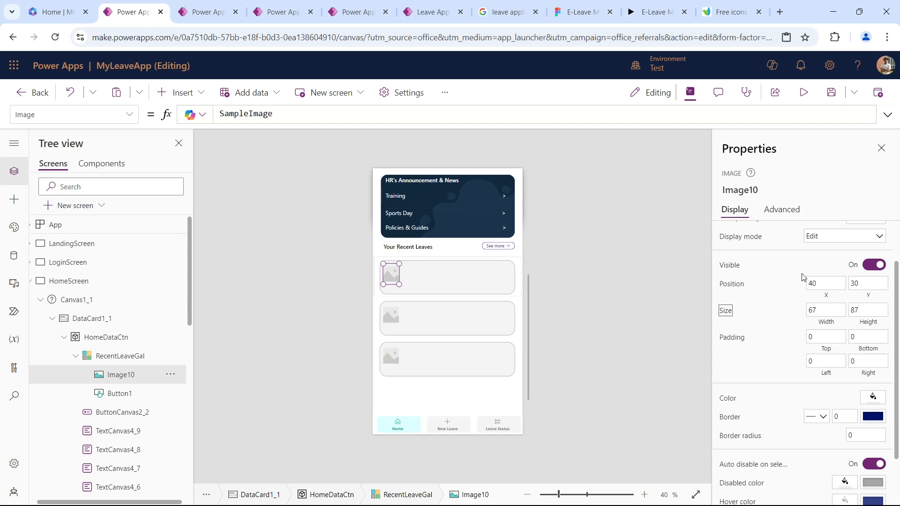
key(Tab)
text(60)
key(Tab)
text(60)
key(Tab)
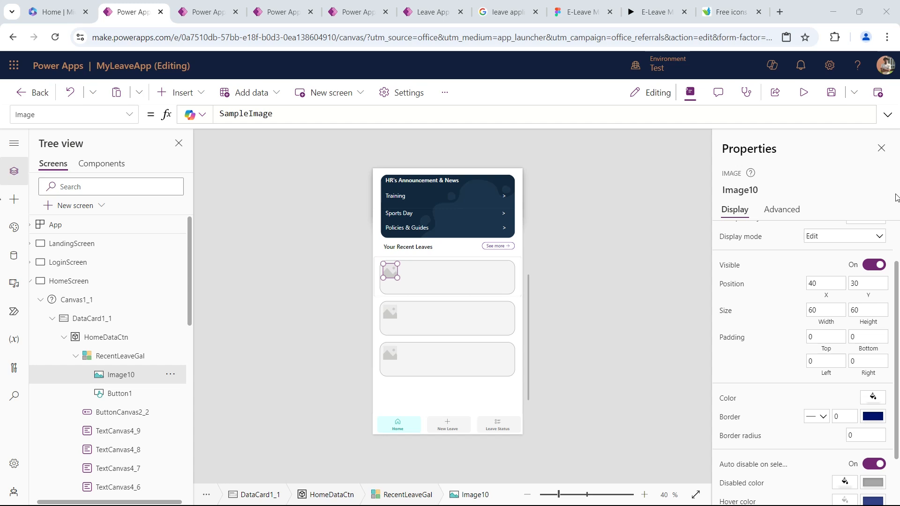
Replace the image source with the copied Switch formula on ThisItem.LeaveType that defaults to calendar_1, and give the image a purple fill.
double_click(289, 110)
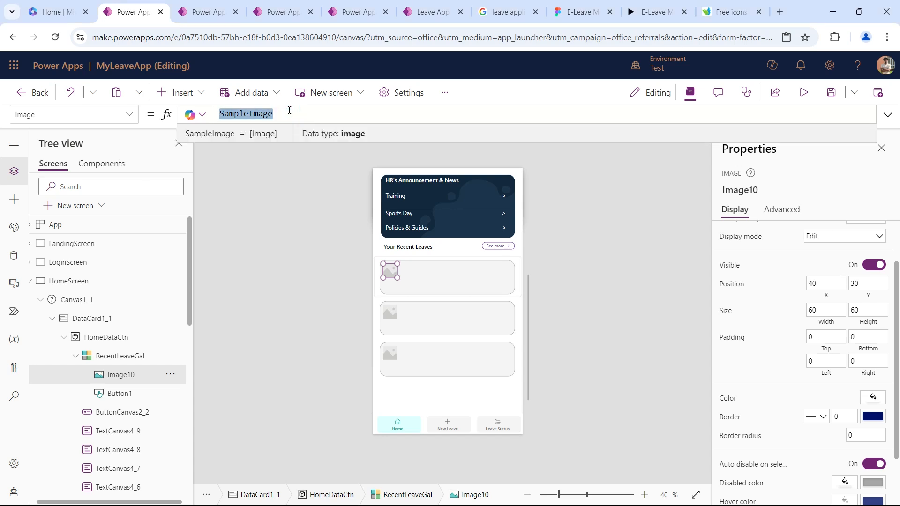
key(ctrl+v)
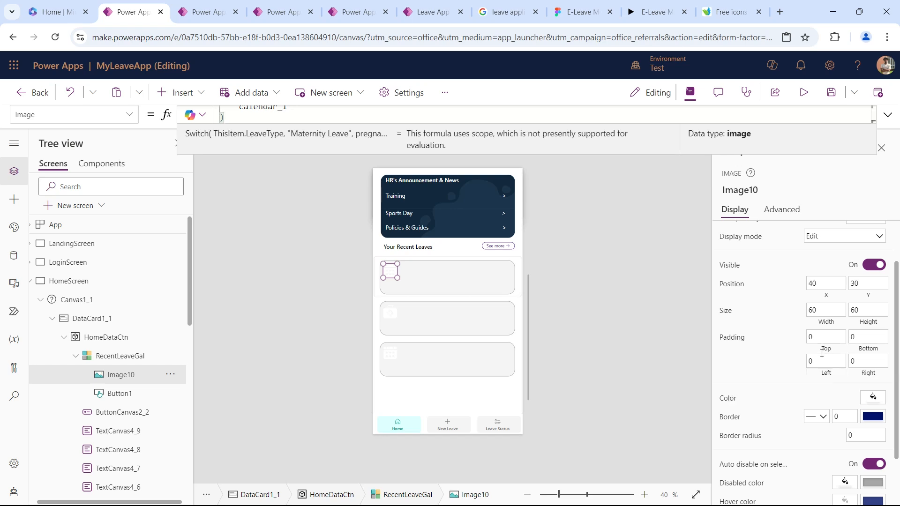
click(873, 416)
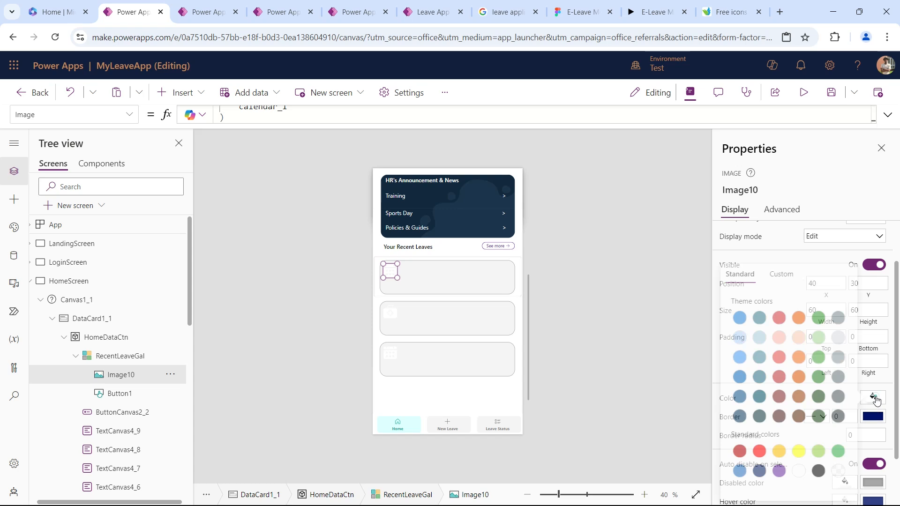
click(776, 473)
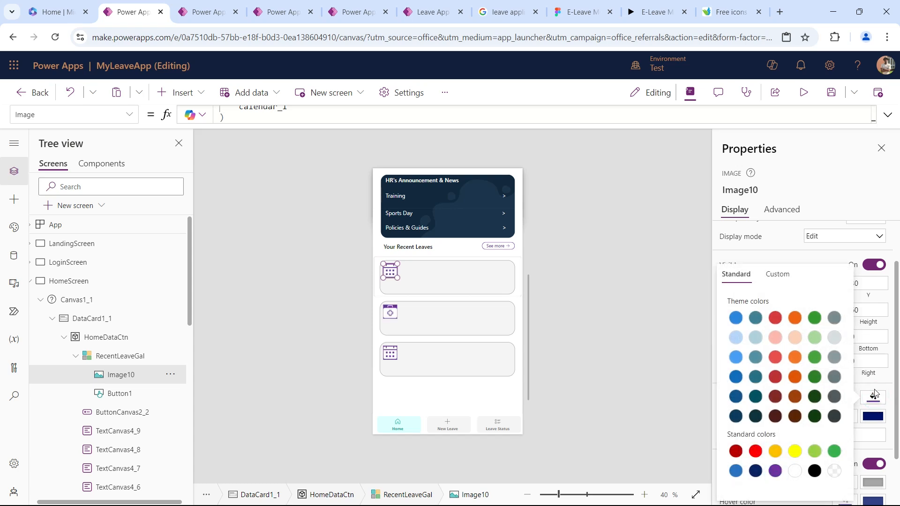
Set the image's padding to 15 on all four sides and its border radius to 30.
click(826, 339)
text(15)
key(Tab)
text(15)
key(Tab)
text(15)
key(Tab)
text(15)
key(Tab)
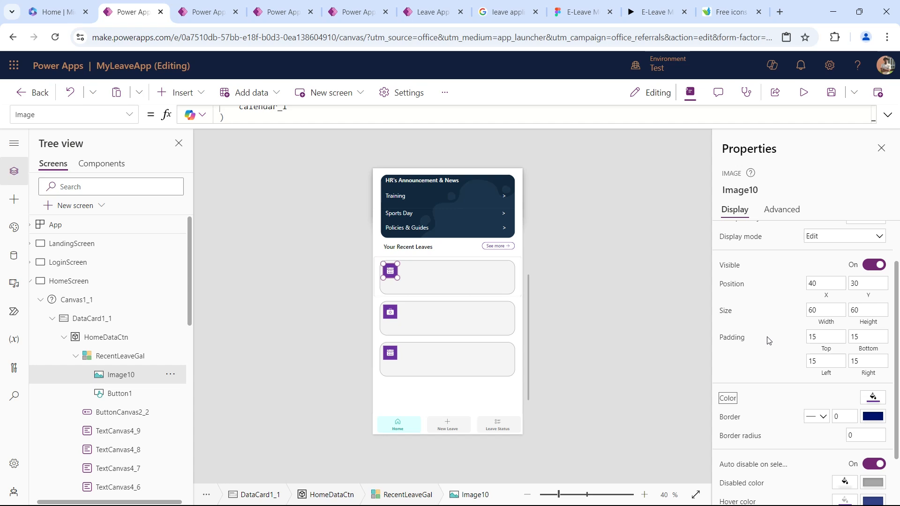
click(859, 434)
text(30)
key(Tab)
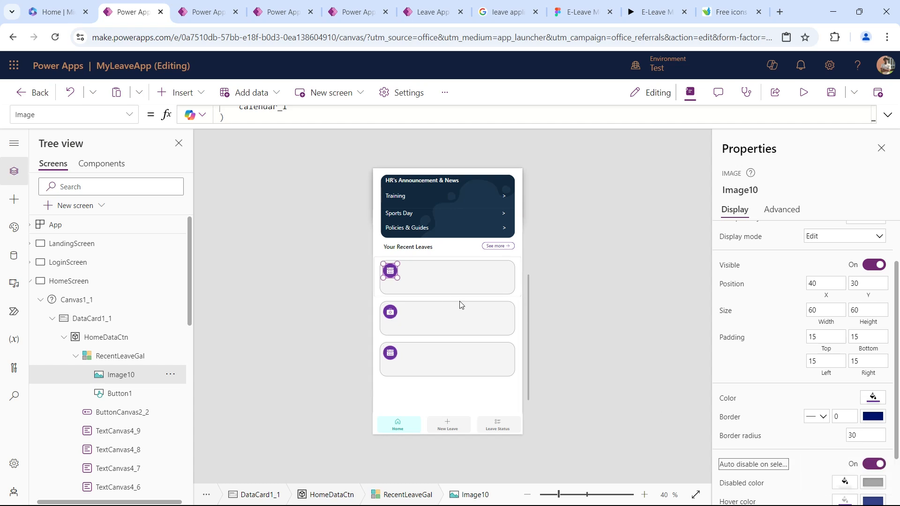
Insert a text control beside the gallery icon at about X 122, Y 24 and set its width to 200.
click(180, 92)
drag(203, 163, 418, 266)
drag(867, 377, 787, 385)
key(Tab)
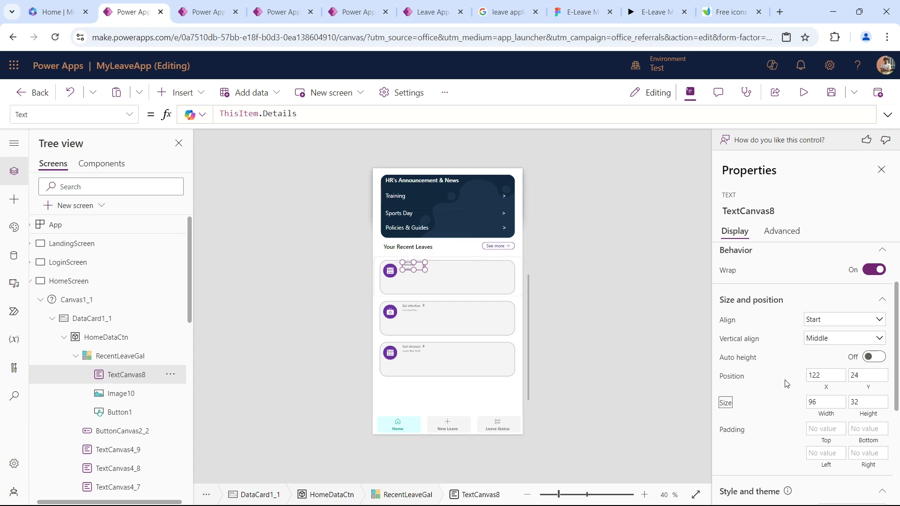
key(Tab)
text(200)
key(Tab)
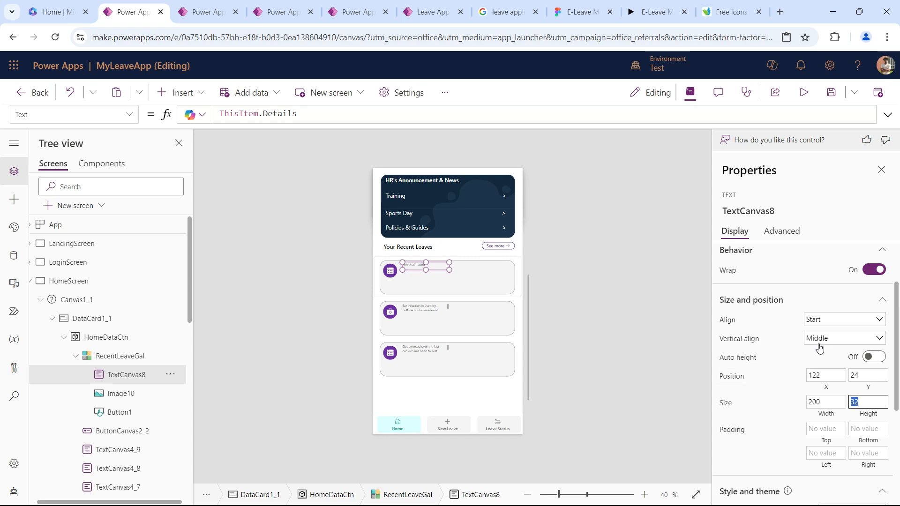
Change the text control's formula to ThisItem.LeaveType.
scroll(822, 349, down, 4)
double_click(300, 115)
key(BackSpace)
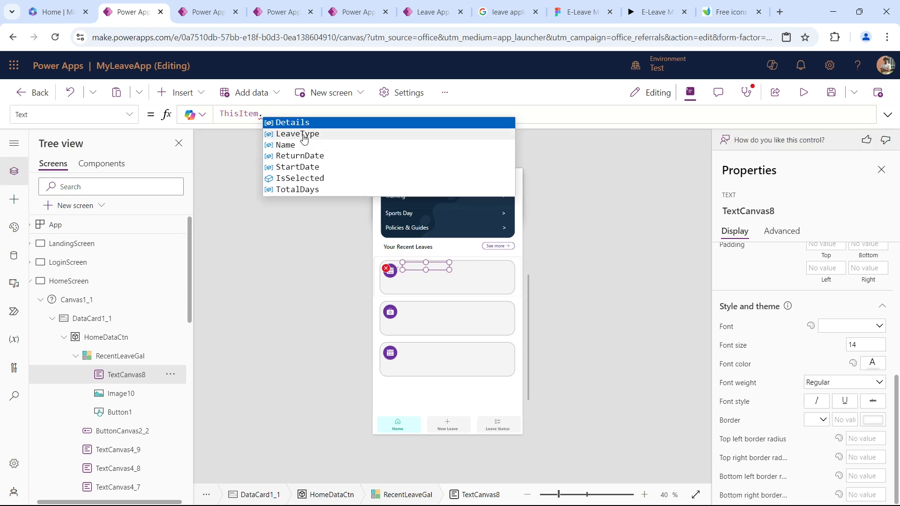
click(300, 134)
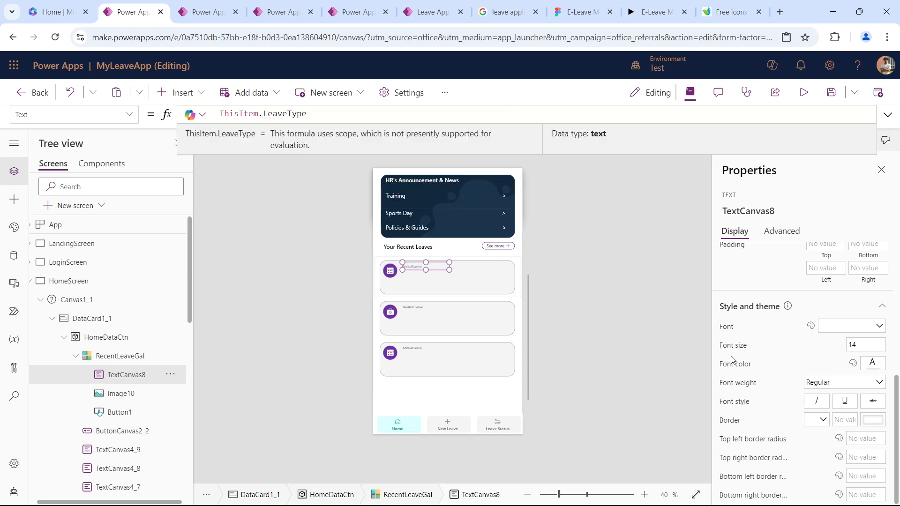
Set the leave type text to font size 26 and Semibold weight.
click(852, 345)
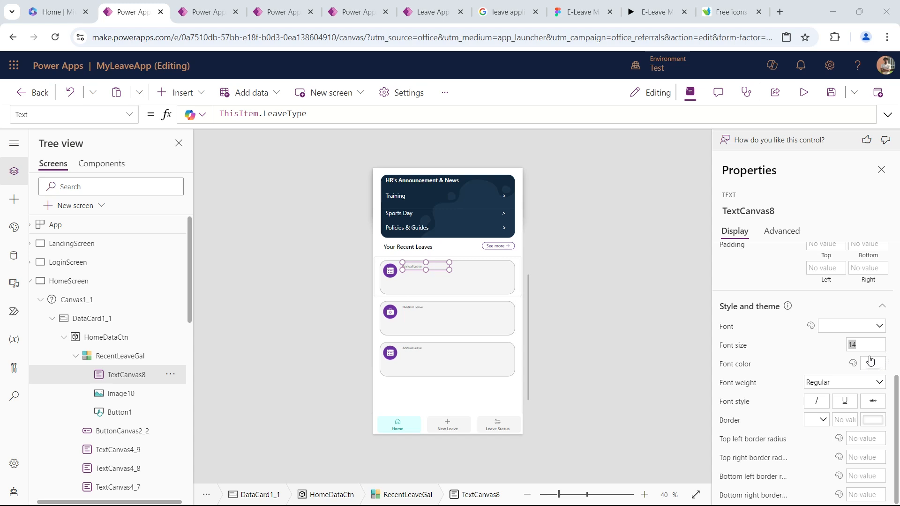
click(864, 344)
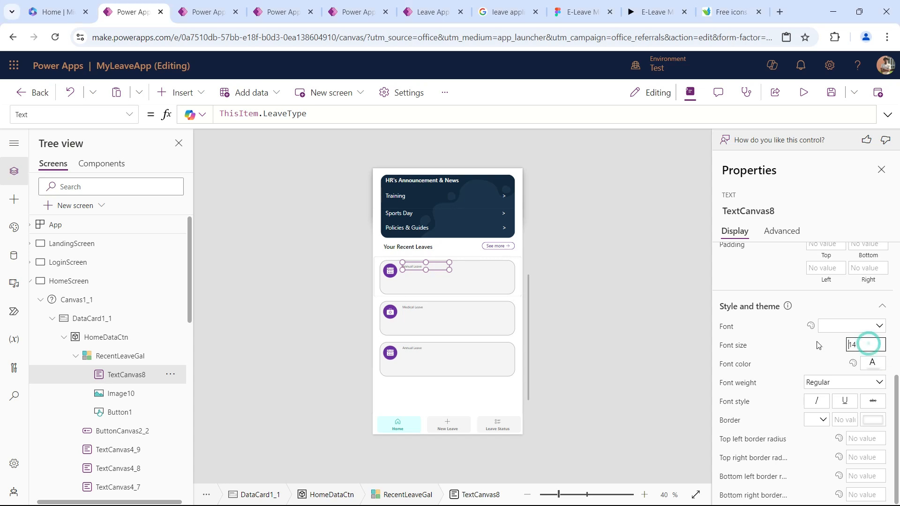
double_click(861, 341)
text(26)
key(Tab)
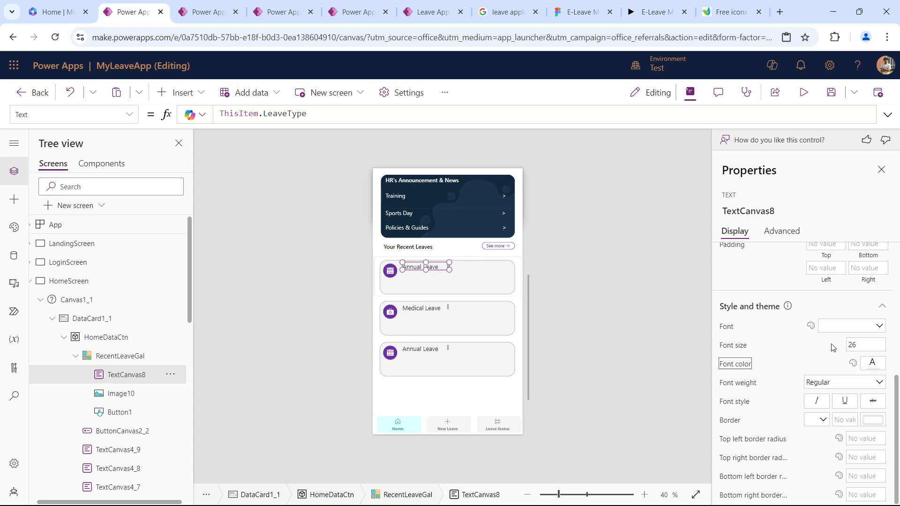
click(867, 366)
click(866, 363)
click(829, 383)
click(818, 424)
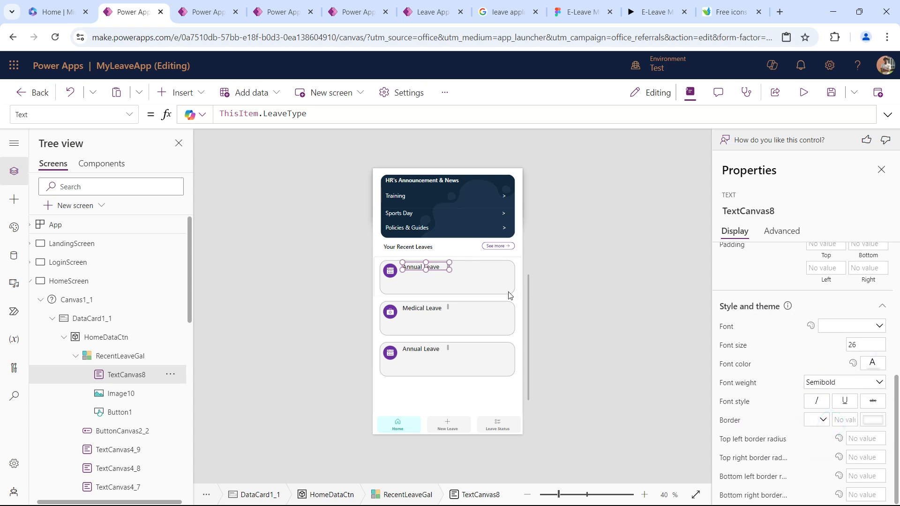
Set the leave type text's width to 250 and stretch its height to about 49.
scroll(825, 364, up, 3)
double_click(826, 334)
text(250)
key(Tab)
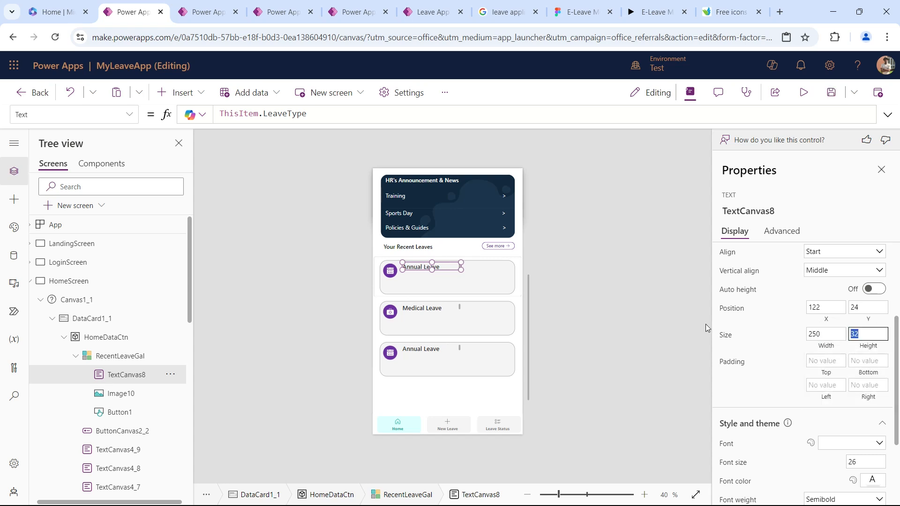
click(432, 273)
drag(431, 270, 432, 275)
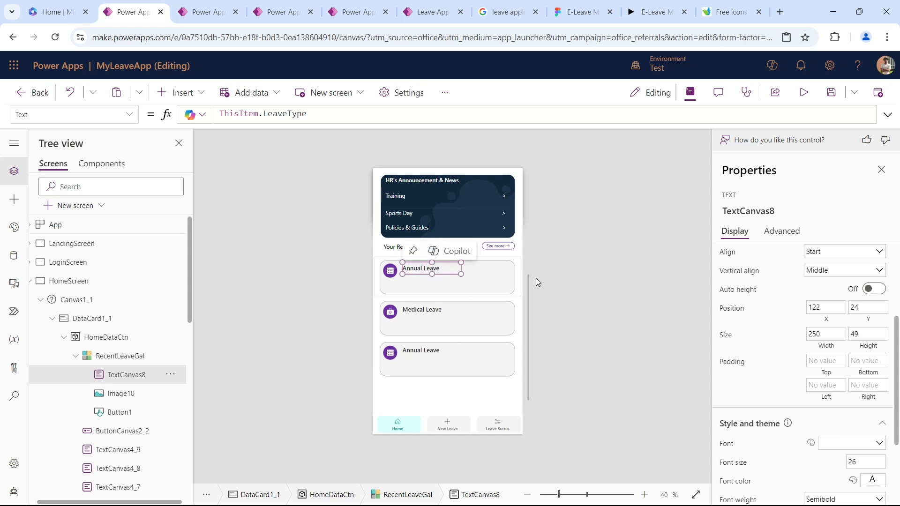
Duplicate the leave type text, place the copy directly below at X 122, Y 63, and resize it to about 395 by 46.
click(419, 269)
key(ctrl+c)
key(ctrl+v)
drag(421, 272, 429, 276)
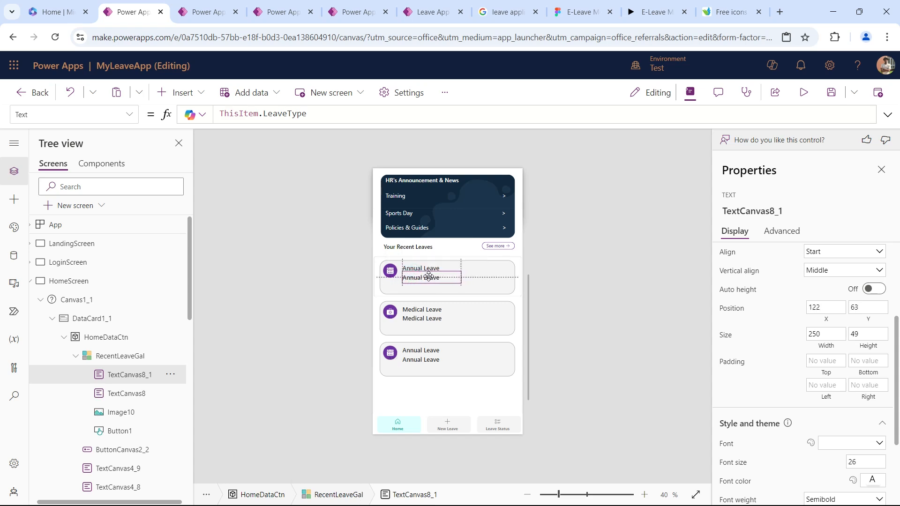
drag(462, 283, 494, 283)
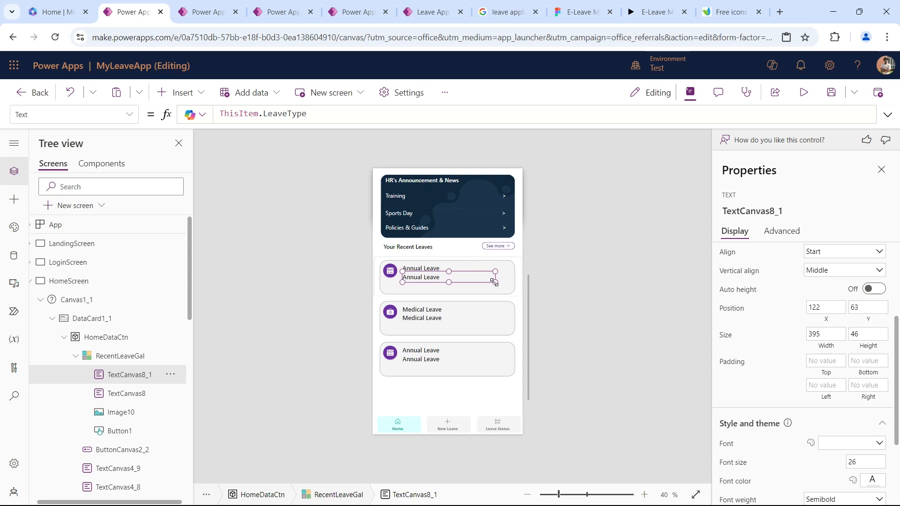
Set the lower text's formula to Text(ThisItem.StartDate, "dd mmm yyyy") & " - " & Text(ThisItem.ReturnDate, "dd mmm yyyy") & " (" & ThisItem.TotalDays & " days)".
click(294, 114)
double_click(294, 115)
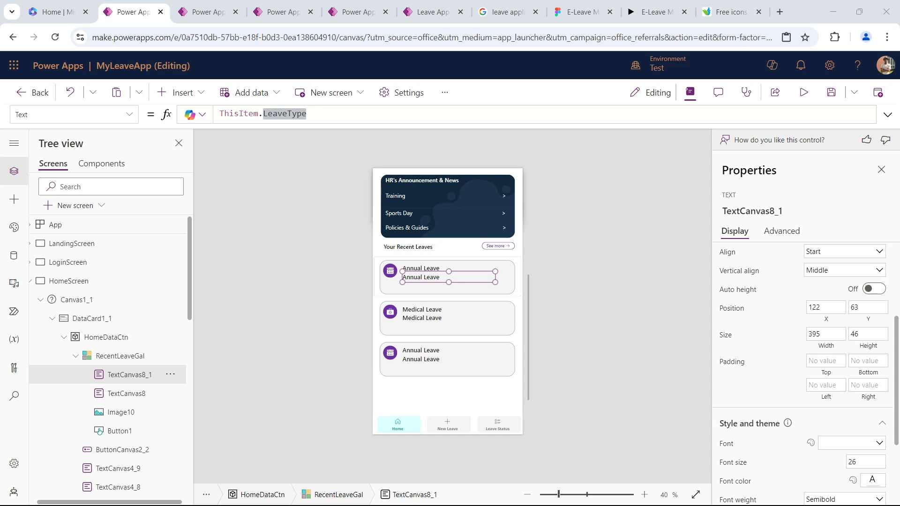
triple_click(321, 112)
key(ctrl+v)
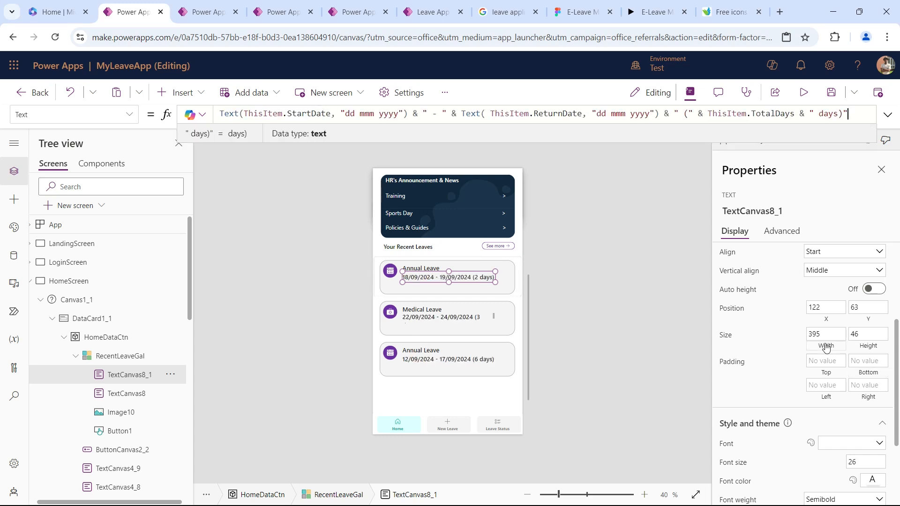
Set the date range text to font size 20 with the custom grey font color 666666.
scroll(829, 339, down, 3)
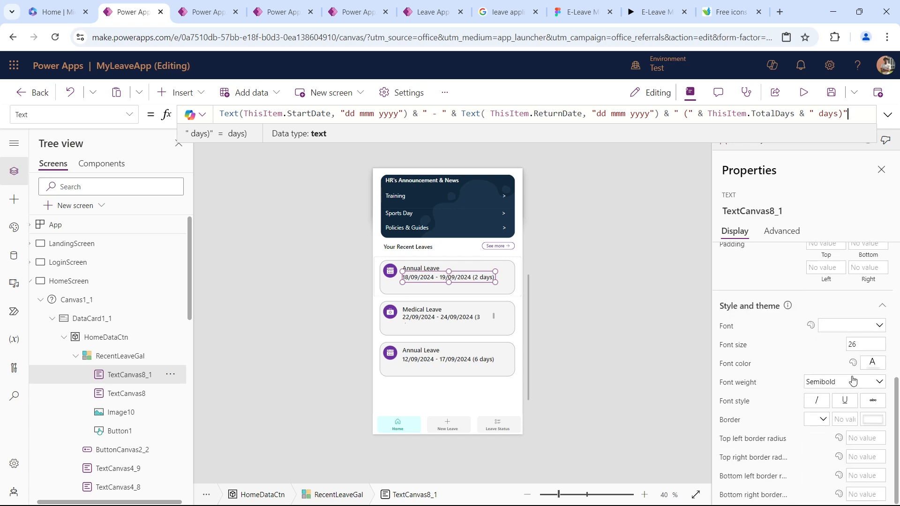
click(864, 347)
text(20)
key(Tab)
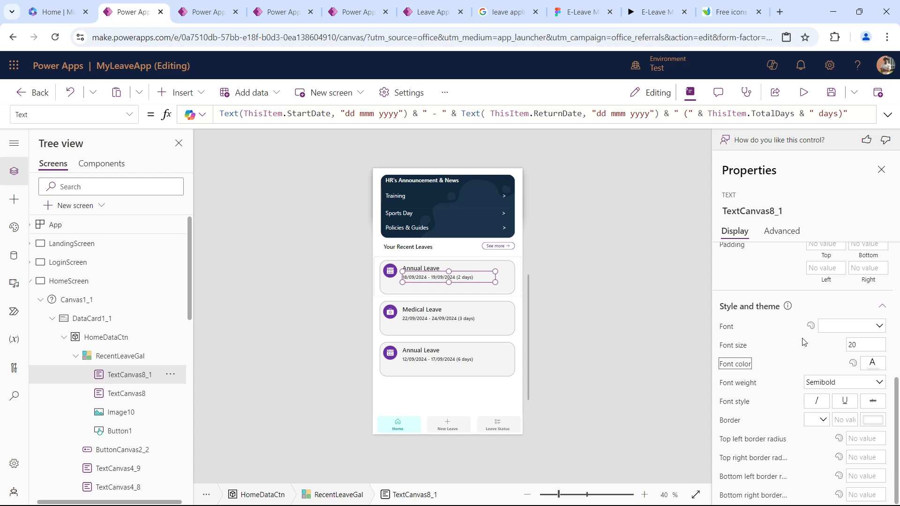
click(872, 364)
click(770, 261)
drag(688, 404, 671, 353)
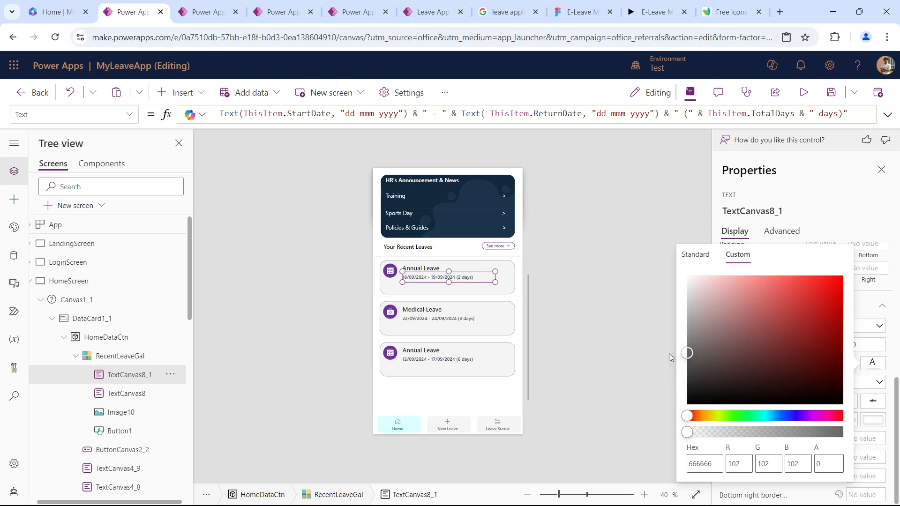
click(569, 280)
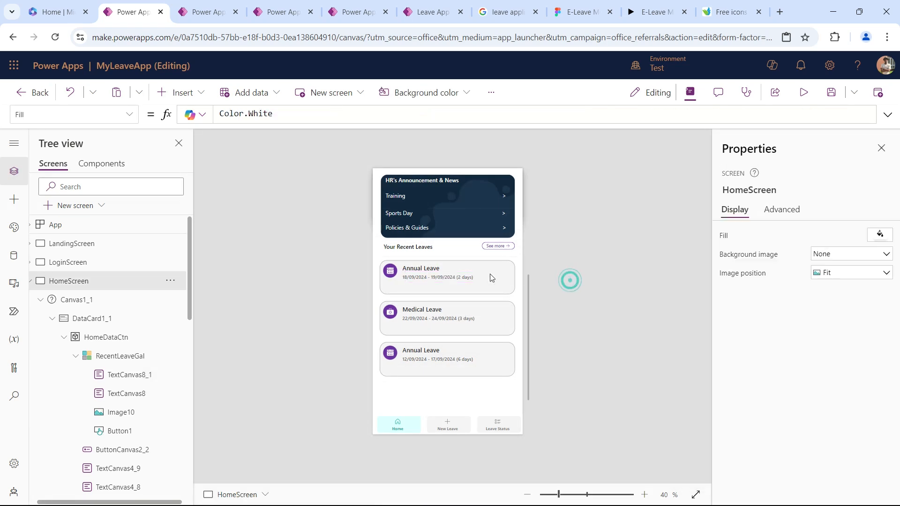
click(418, 279)
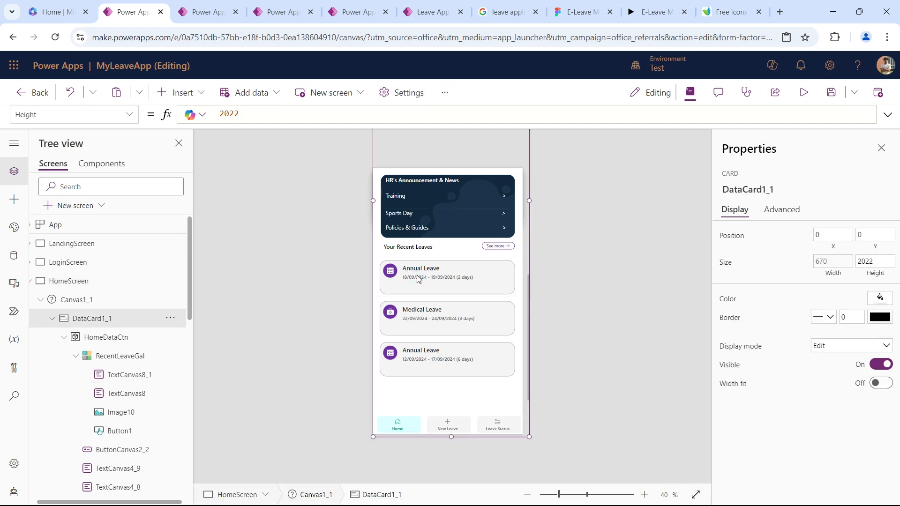
key(ctrl+v)
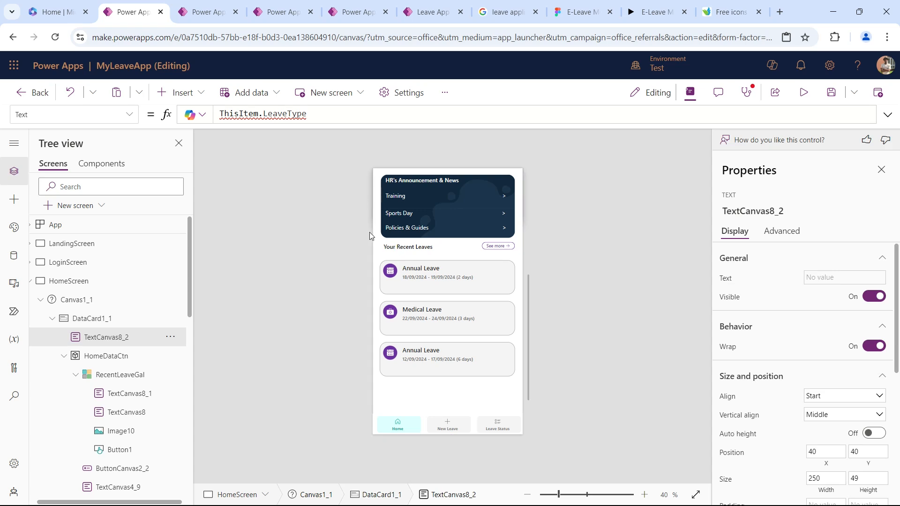
key(Delete)
click(419, 279)
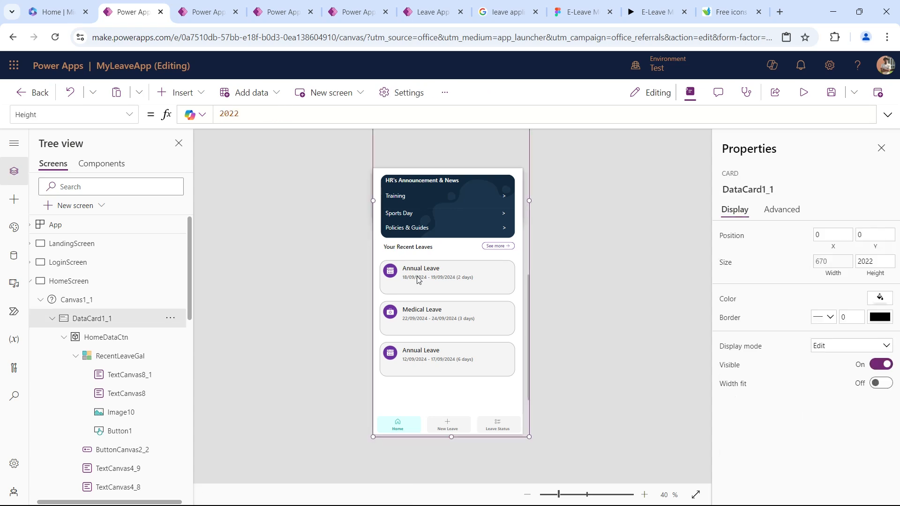
Paste the copied leave type text into RecentLeaveGal's template, place it at X 122, Y 109 and resize it to about 367 by 51.
click(115, 356)
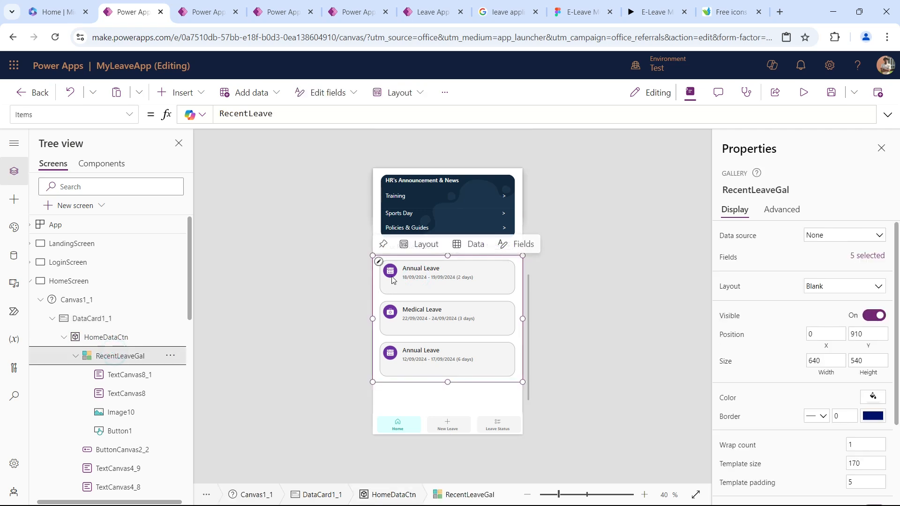
click(379, 261)
key(ctrl+v)
drag(428, 280, 445, 288)
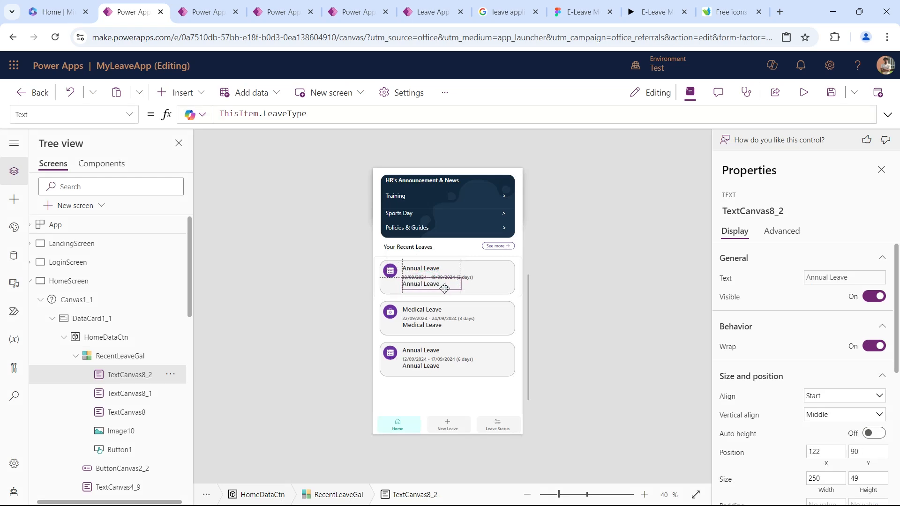
drag(445, 289, 488, 293)
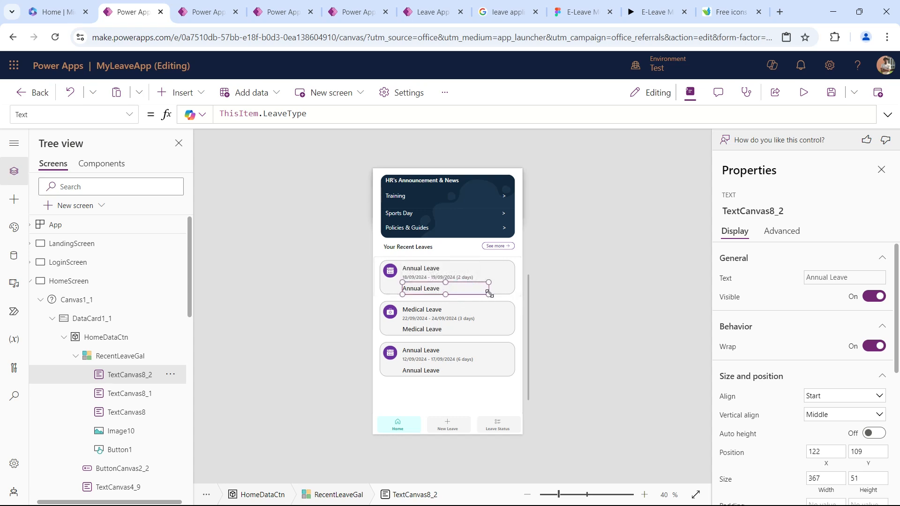
Set the pasted text's formula to ThisItem.Details.
double_click(292, 114)
text(De)
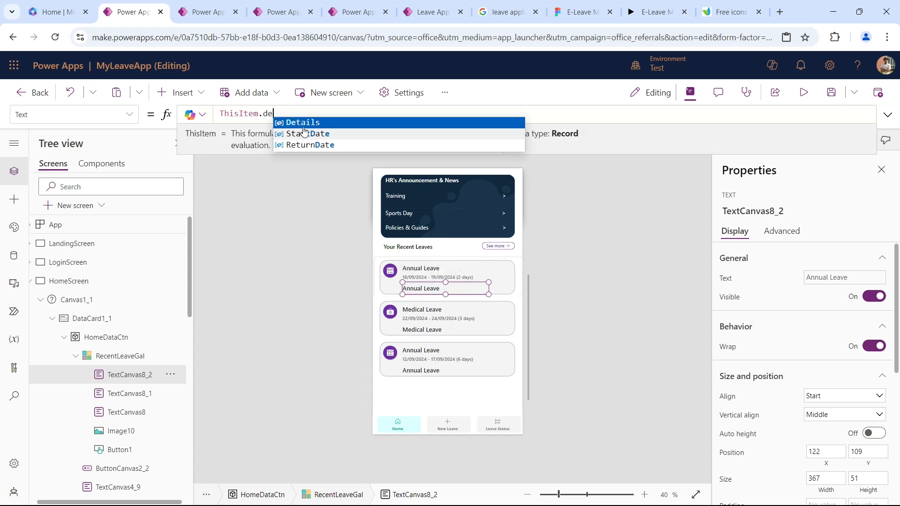
click(303, 124)
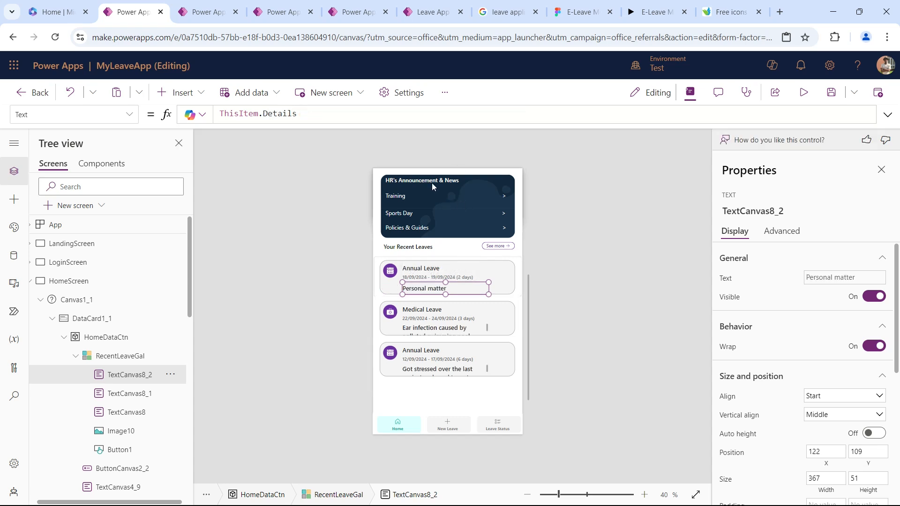
Format the leave details text with font size 18 and Regular font weight.
scroll(823, 375, down, 3)
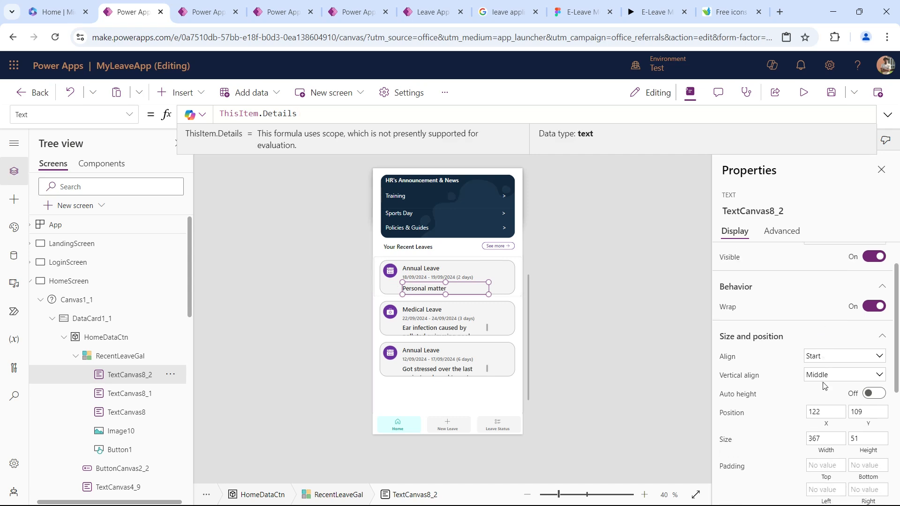
scroll(825, 385, down, 3)
click(866, 345)
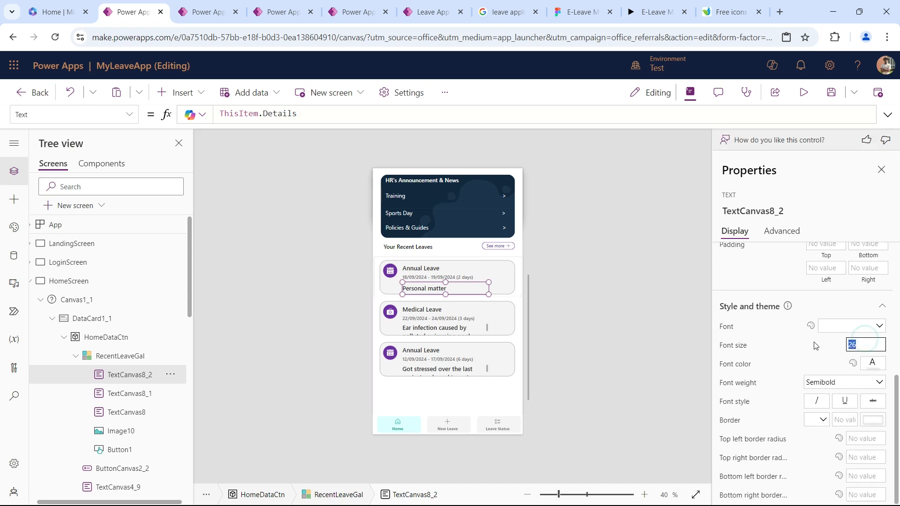
text(18)
key(Tab)
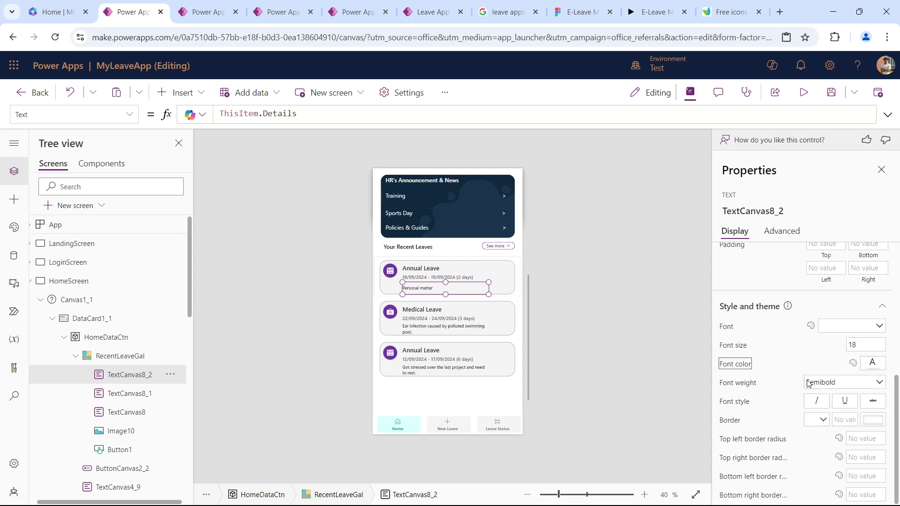
click(837, 387)
click(838, 415)
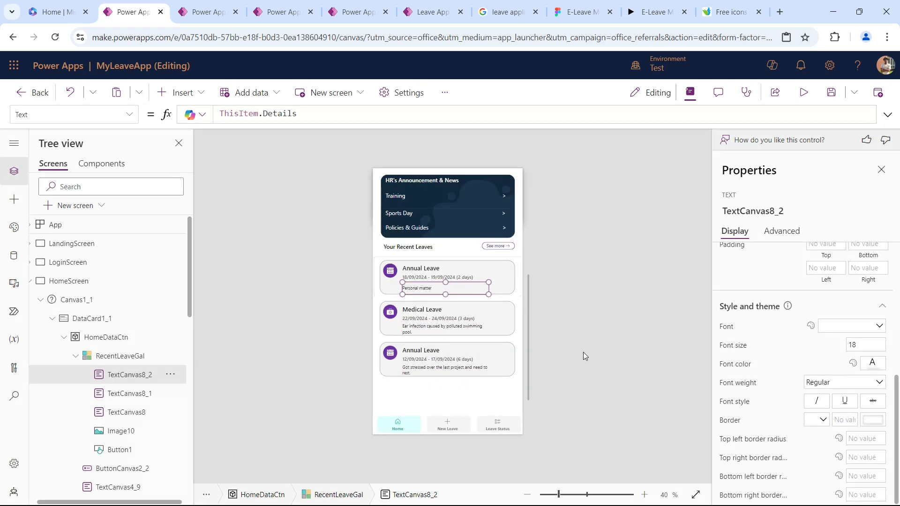
Insert the classic Right icon into the gallery card and place it at the card's right end, about X 537, Y 54.
click(636, 6)
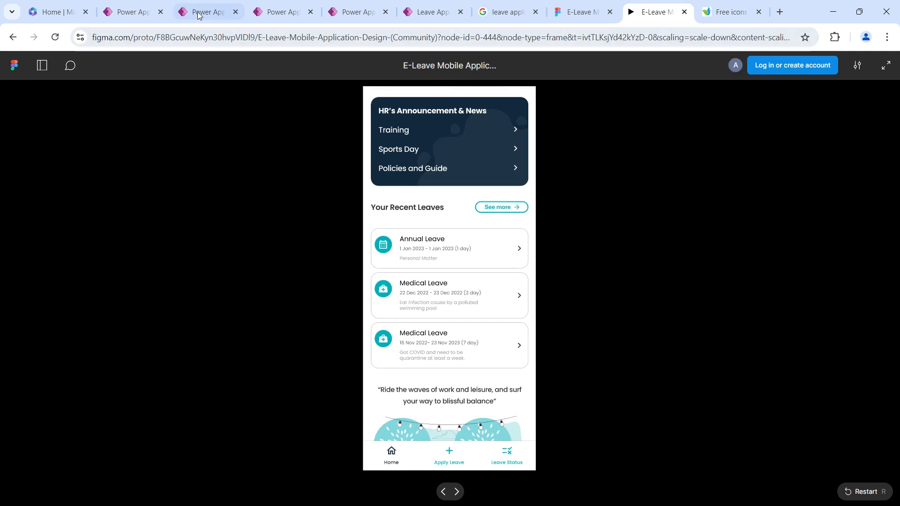
click(133, 11)
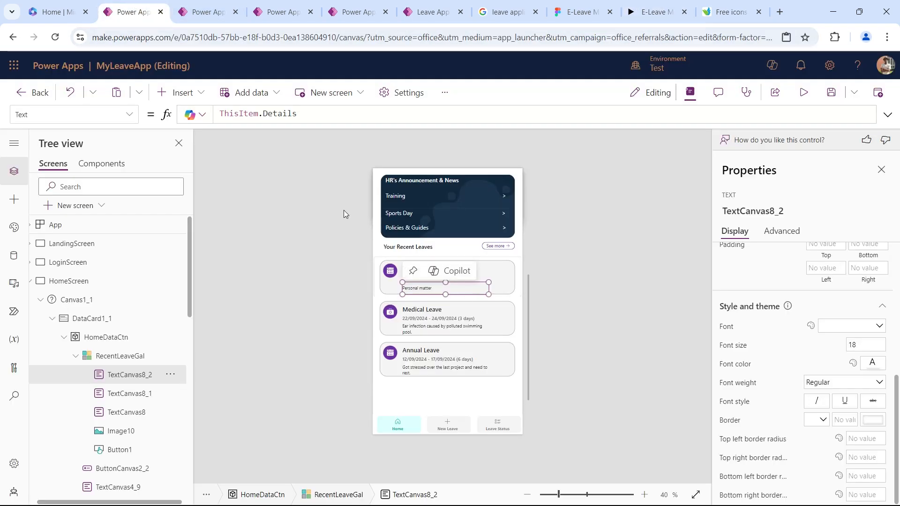
click(178, 92)
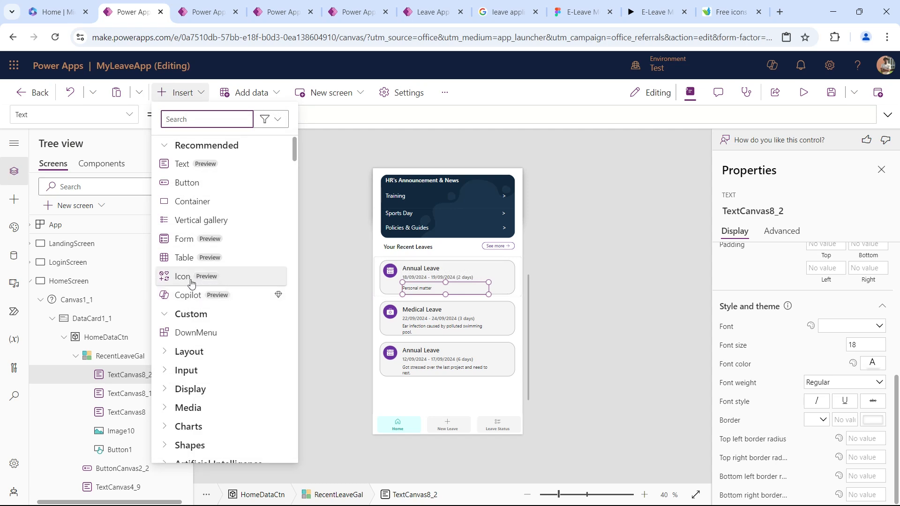
scroll(207, 378, down, 3)
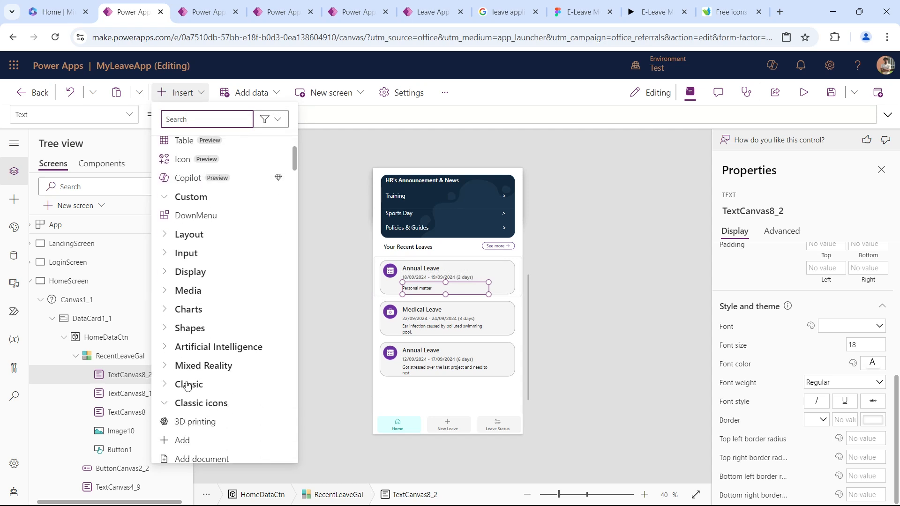
scroll(181, 393, up, 1)
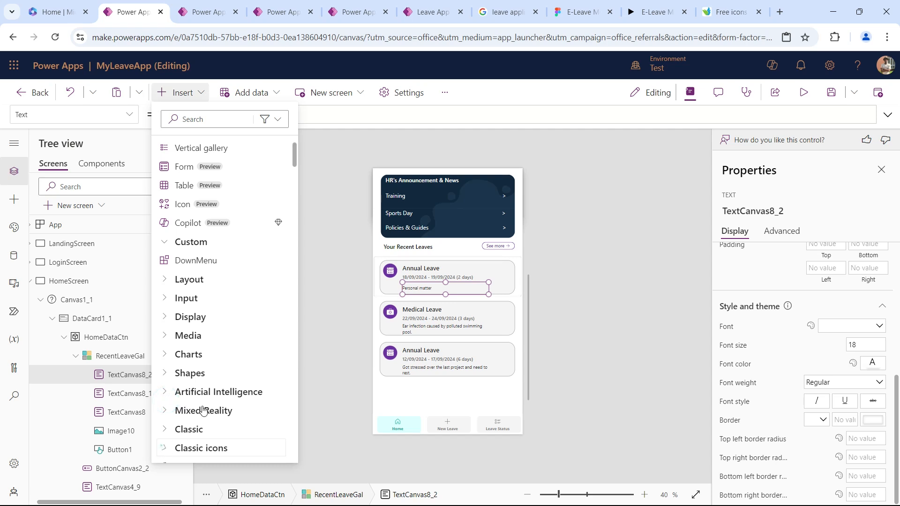
scroll(203, 411, down, 9)
scroll(213, 257, down, 4)
scroll(216, 333, down, 2)
scroll(220, 323, down, 8)
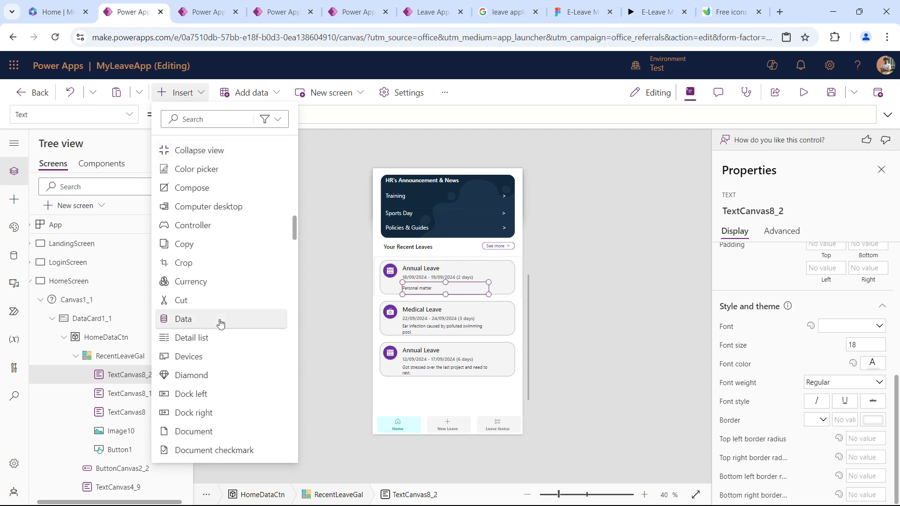
scroll(212, 323, down, 10)
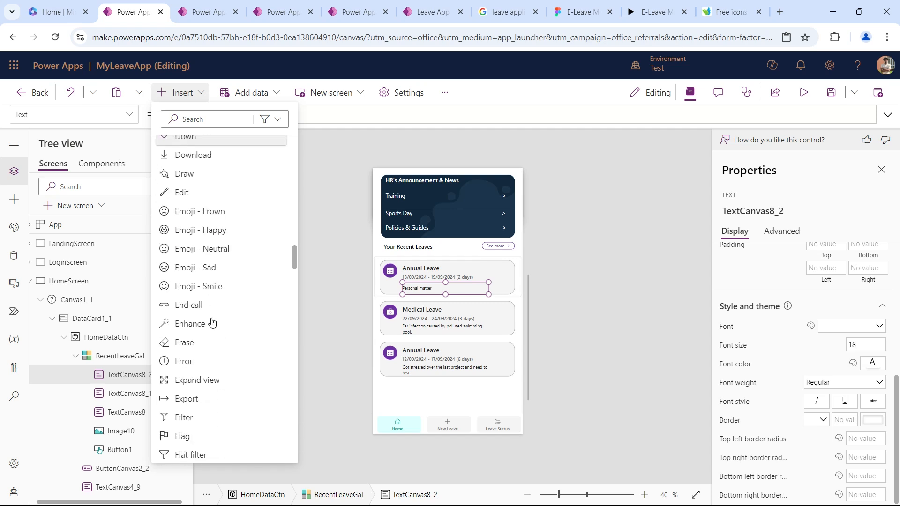
scroll(208, 319, down, 10)
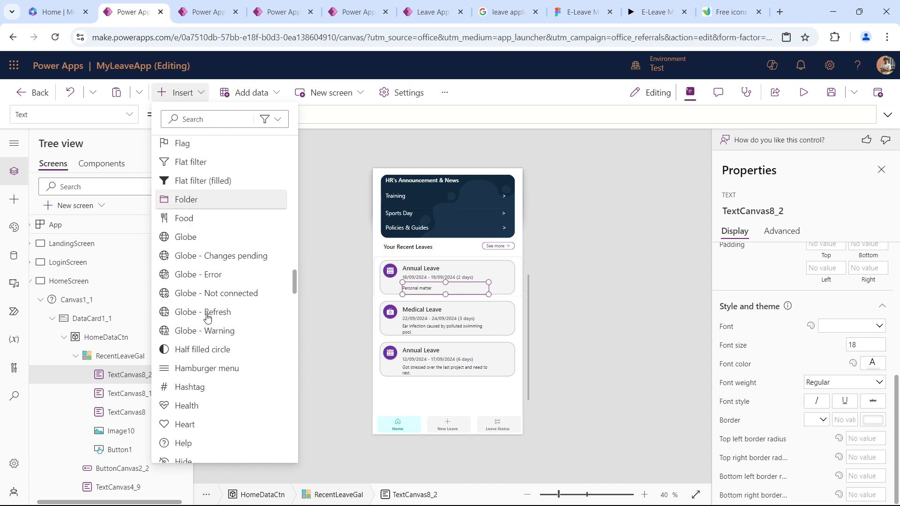
scroll(208, 318, down, 10)
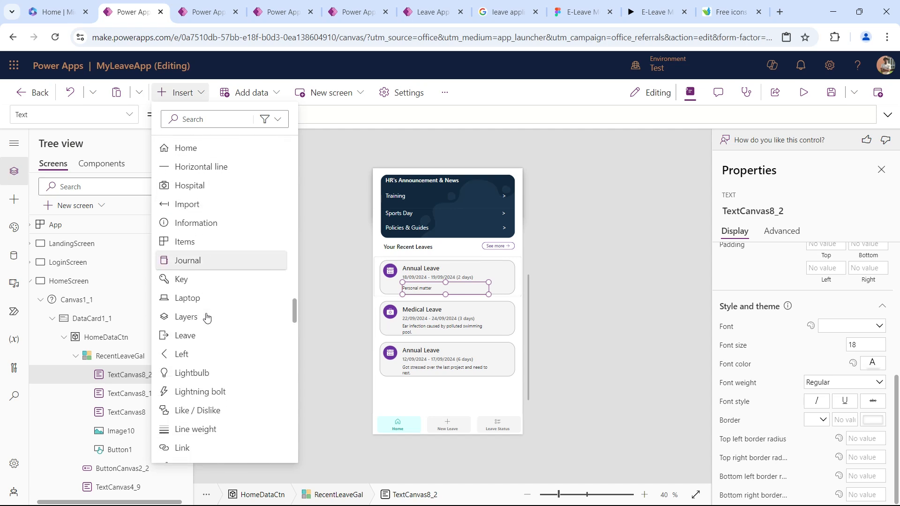
scroll(199, 237, down, 5)
scroll(197, 249, down, 10)
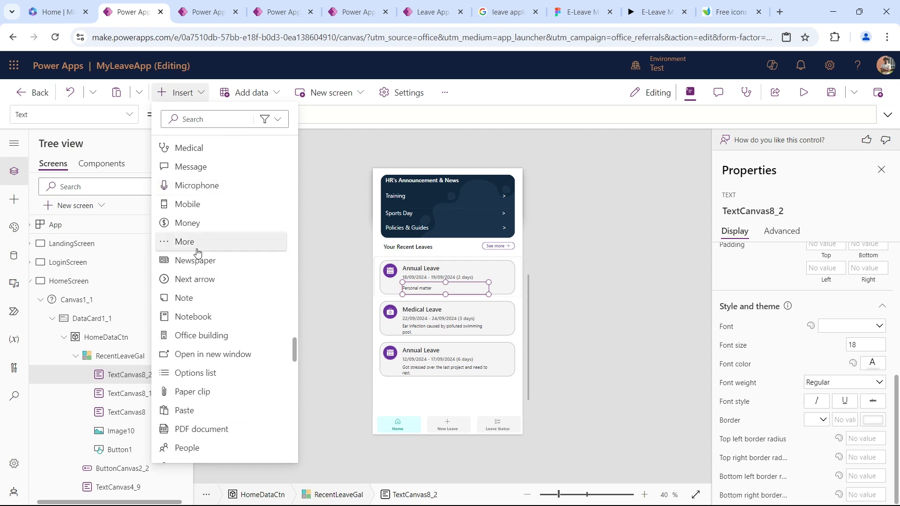
scroll(198, 253, down, 15)
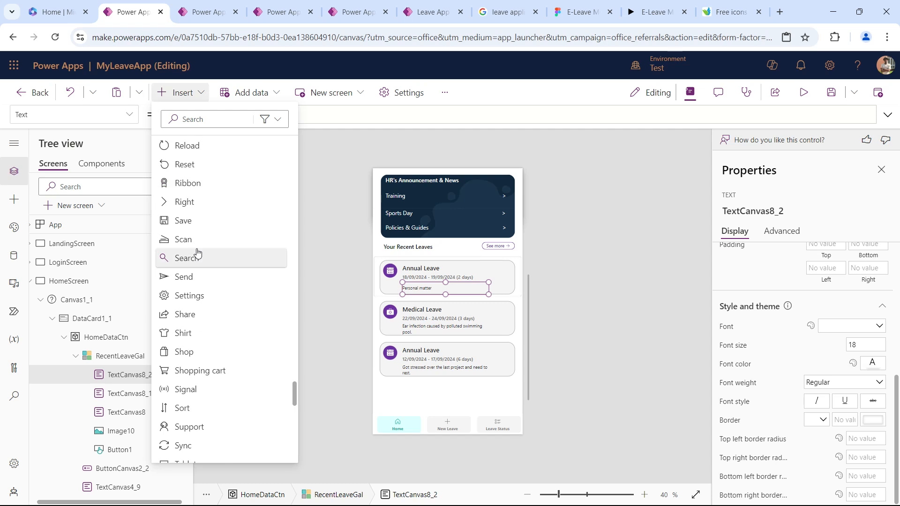
click(195, 203)
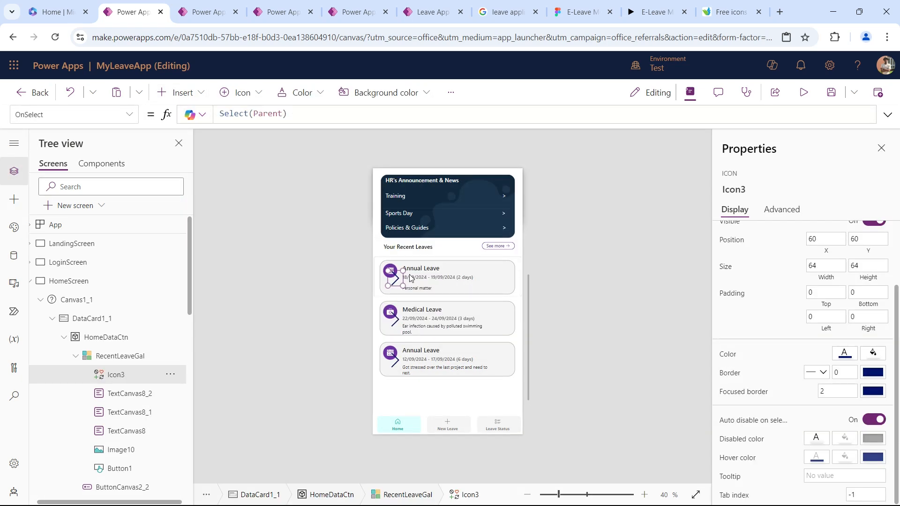
drag(394, 273, 507, 274)
Set the arrow icon's top, bottom, left and right padding to 15.
click(818, 293)
text(15)
key(Tab)
text(15)
key(Tab)
text(15)
key(Tab)
text(15)
key(Tab)
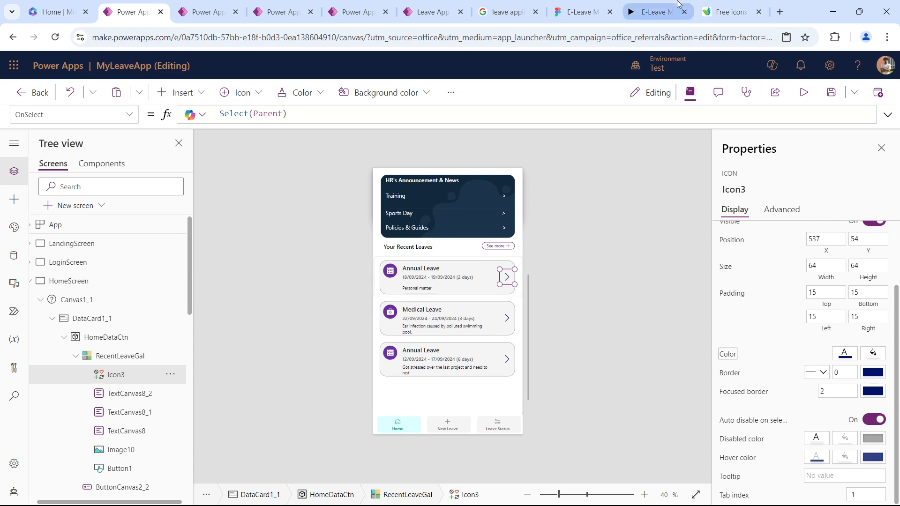
Stretch DataCard1_1 to a height of about 2369 and HomeDataCtn to about 2008, making room for the Figma design's quote and illustration.
click(663, 7)
scroll(442, 298, down, 2)
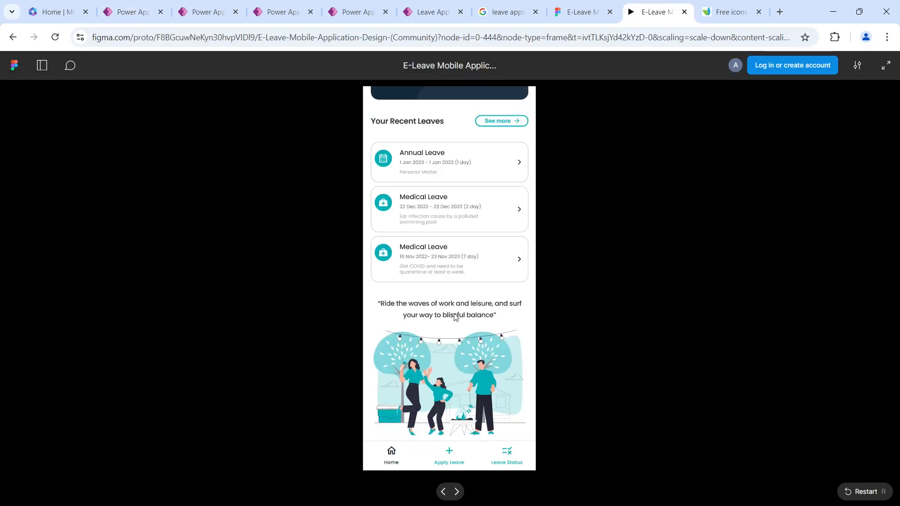
click(139, 11)
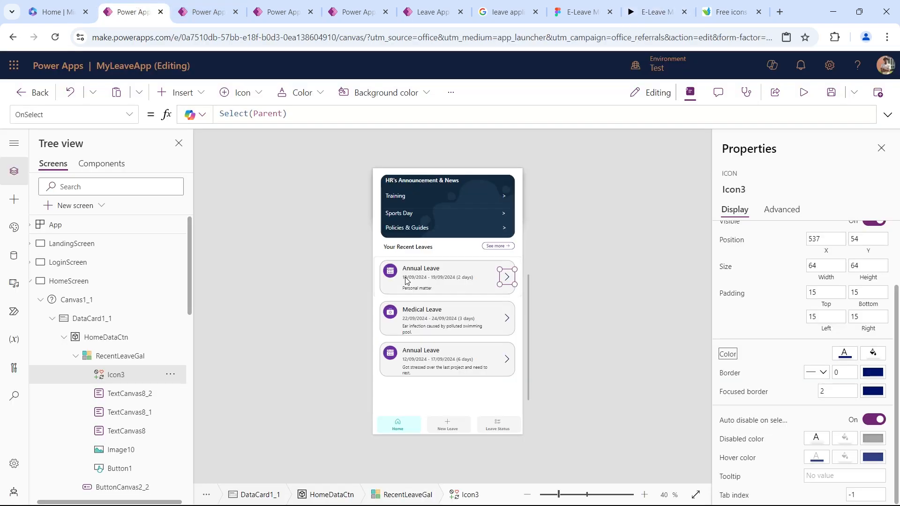
scroll(447, 312, down, 2)
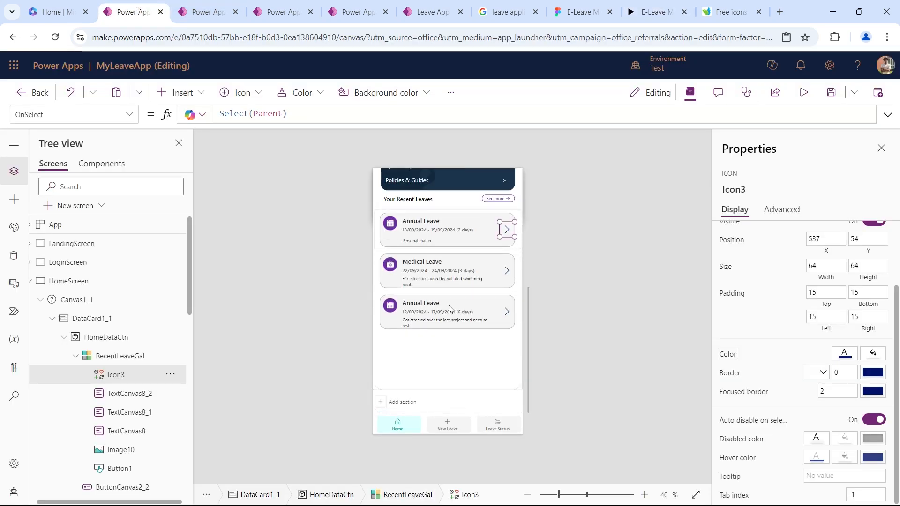
click(121, 336)
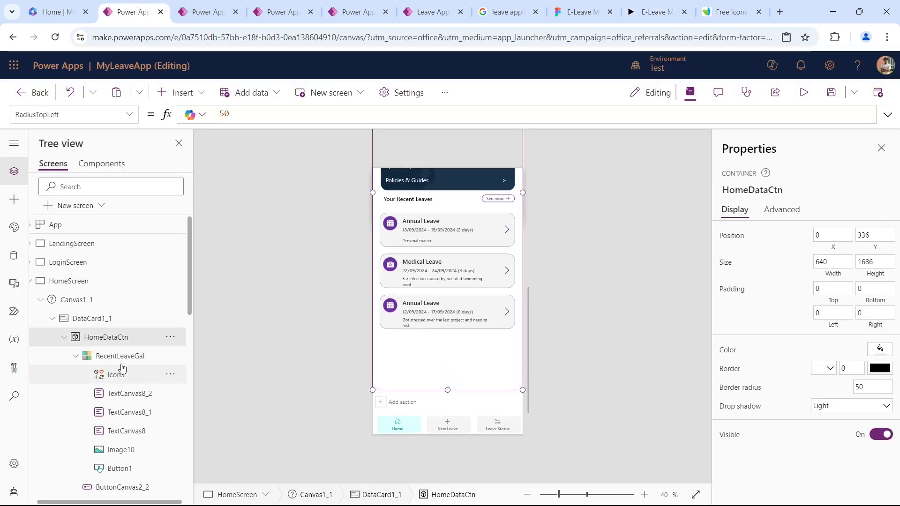
click(115, 318)
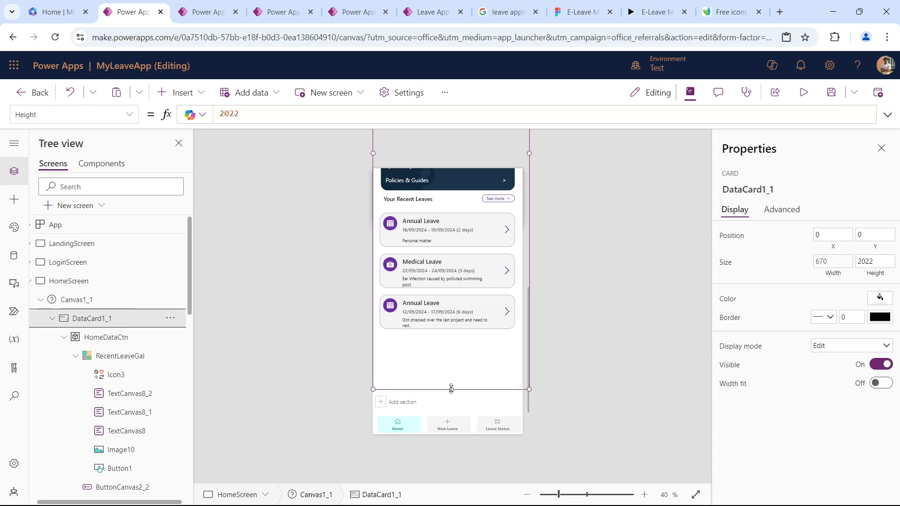
drag(453, 434, 450, 470)
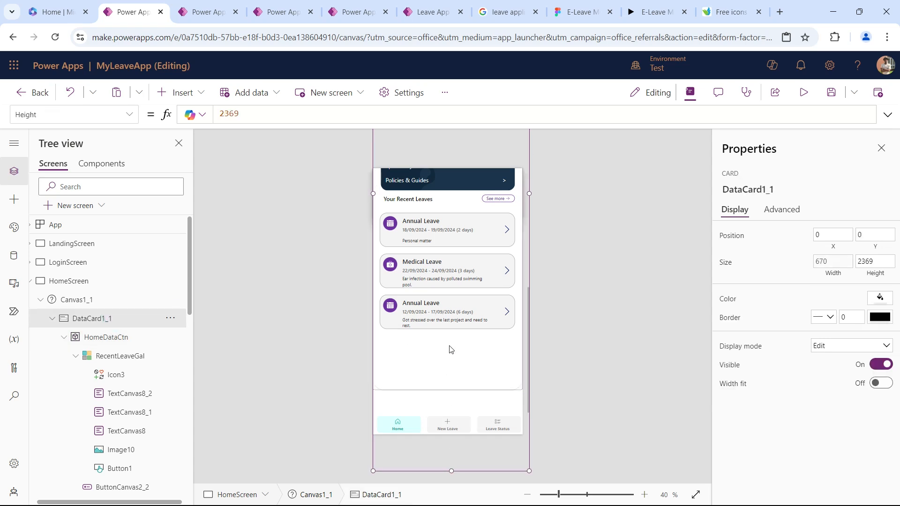
click(445, 389)
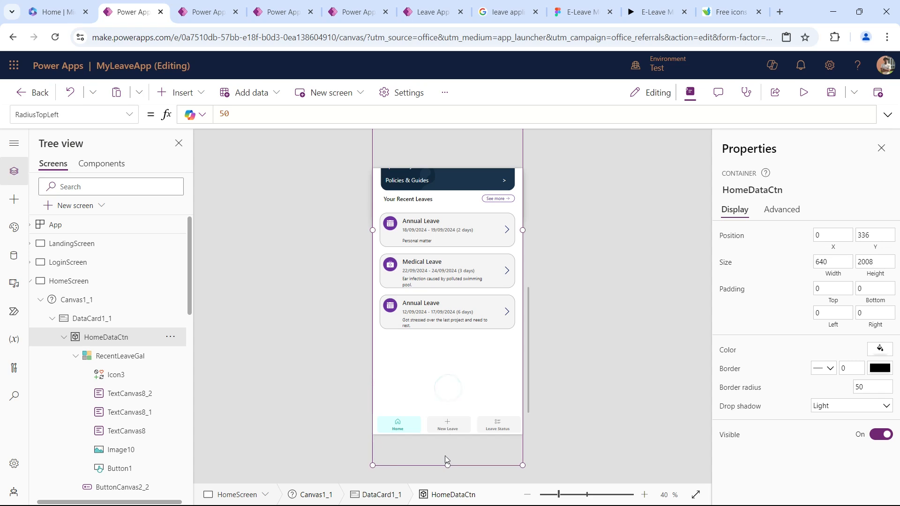
Insert an image into HomeDataCtn and place it below the recent leave cards at about X 13, Y 1604, stretched to about 627 wide.
click(180, 92)
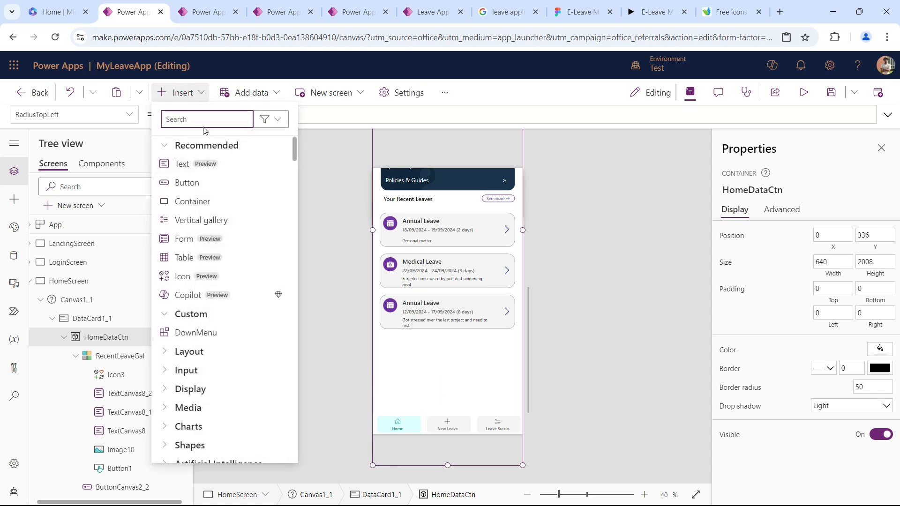
text(im)
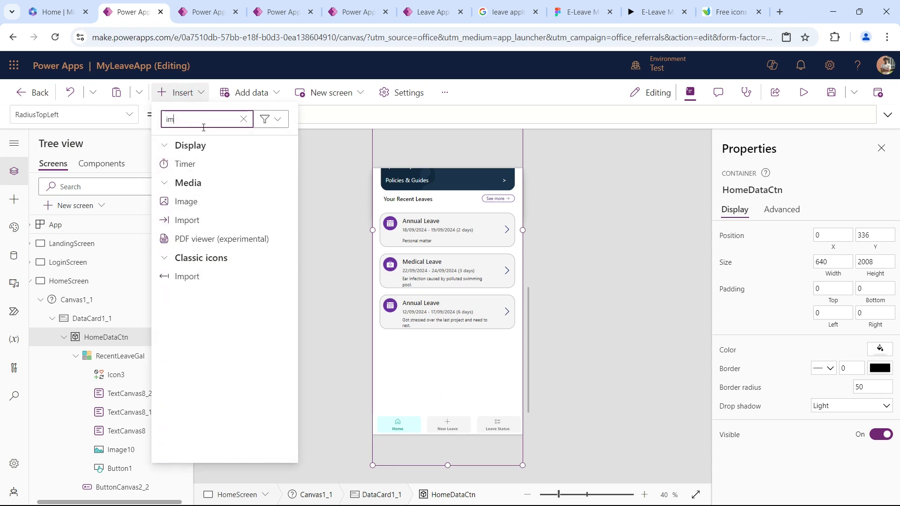
click(206, 201)
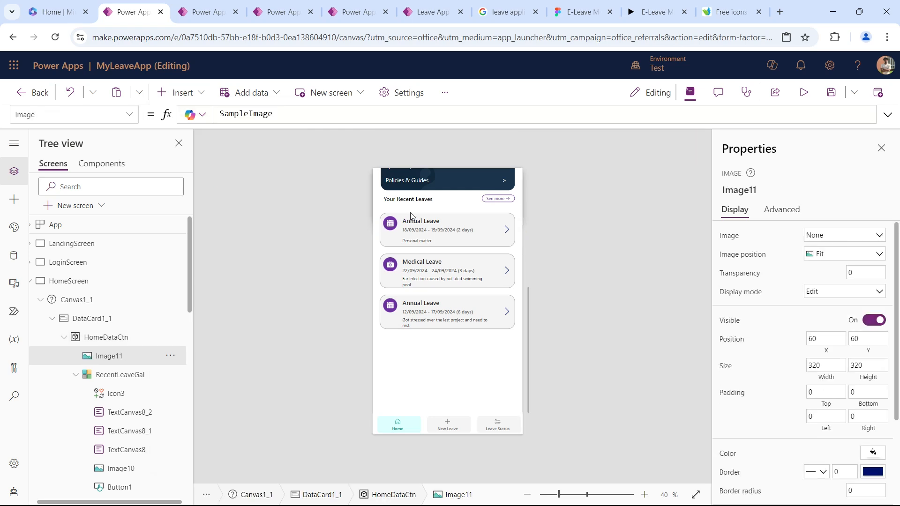
scroll(424, 231, up, 5)
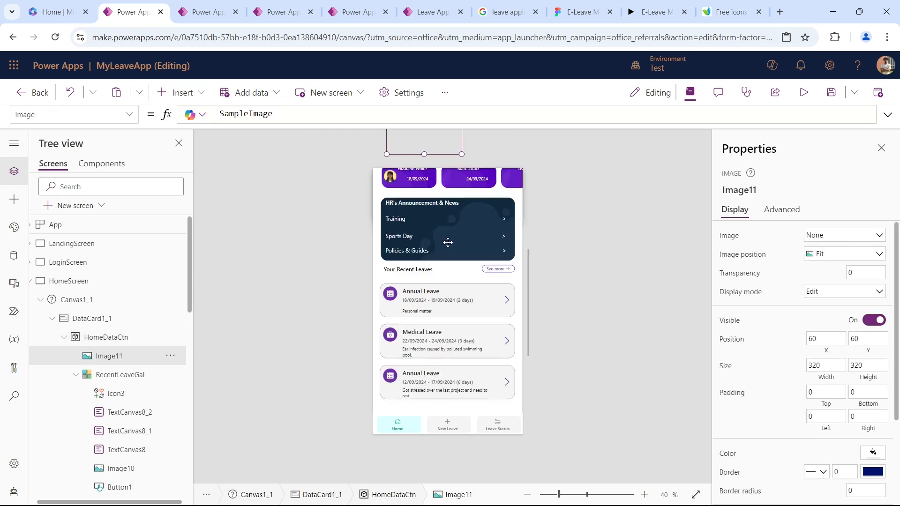
drag(426, 187, 431, 395)
scroll(467, 319, down, 3)
drag(443, 300, 447, 396)
scroll(467, 300, down, 1)
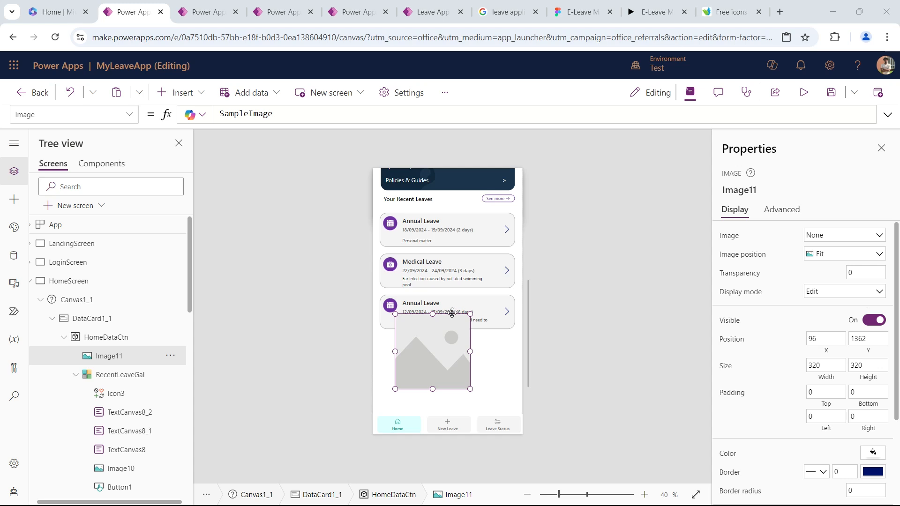
scroll(438, 317, down, 2)
drag(437, 306, 545, 376)
Following the Figma design, insert a text control between the leave cards and the image, at about Y 1450, sized about 640 by 127.
click(656, 11)
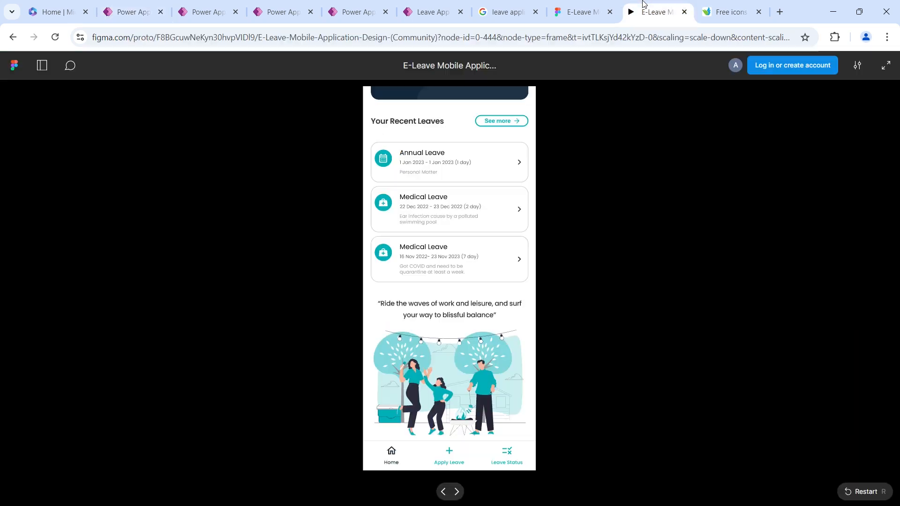
click(144, 5)
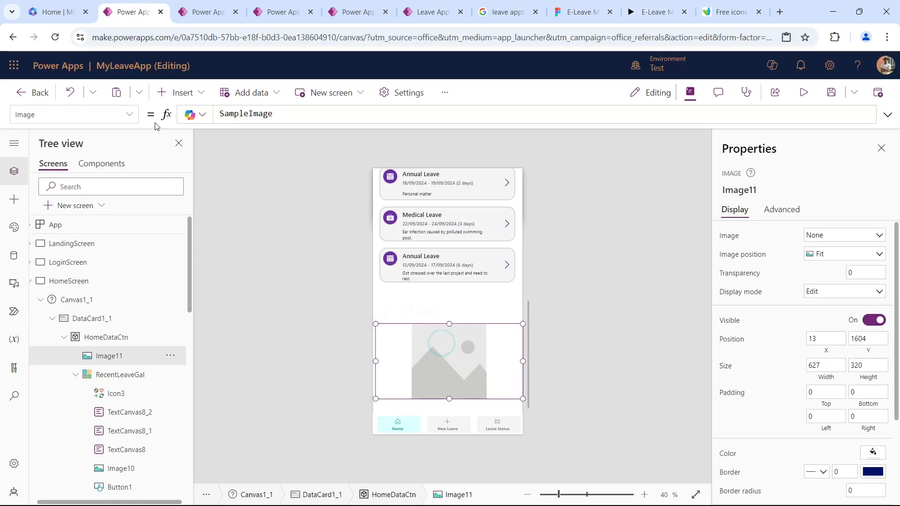
click(165, 94)
click(226, 167)
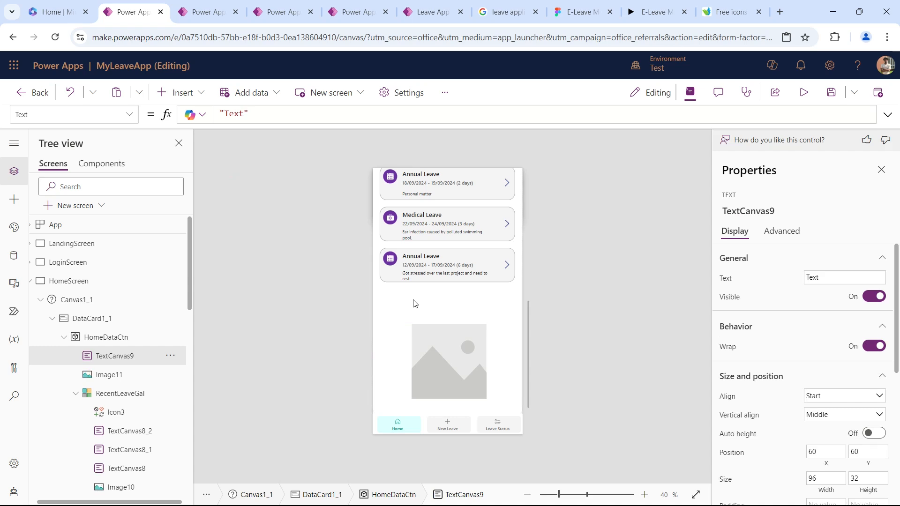
scroll(413, 303, up, 3)
scroll(416, 293, up, 3)
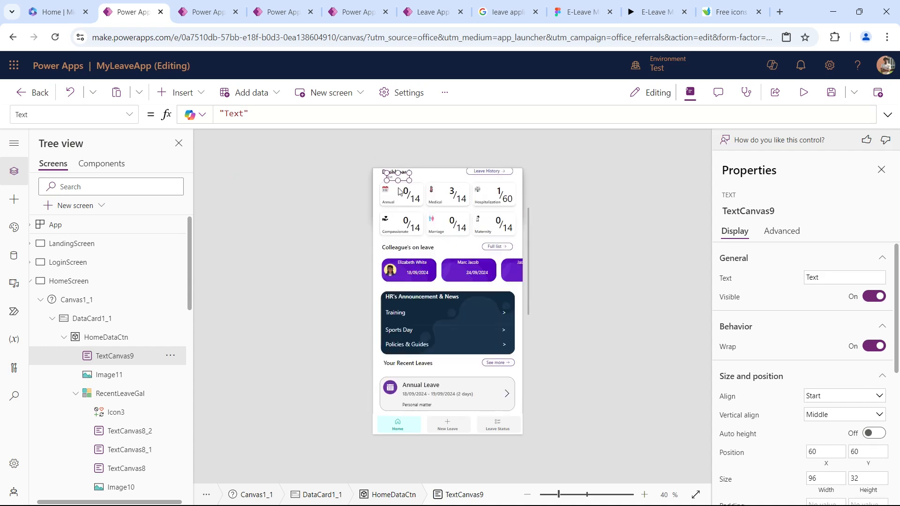
drag(404, 176, 390, 415)
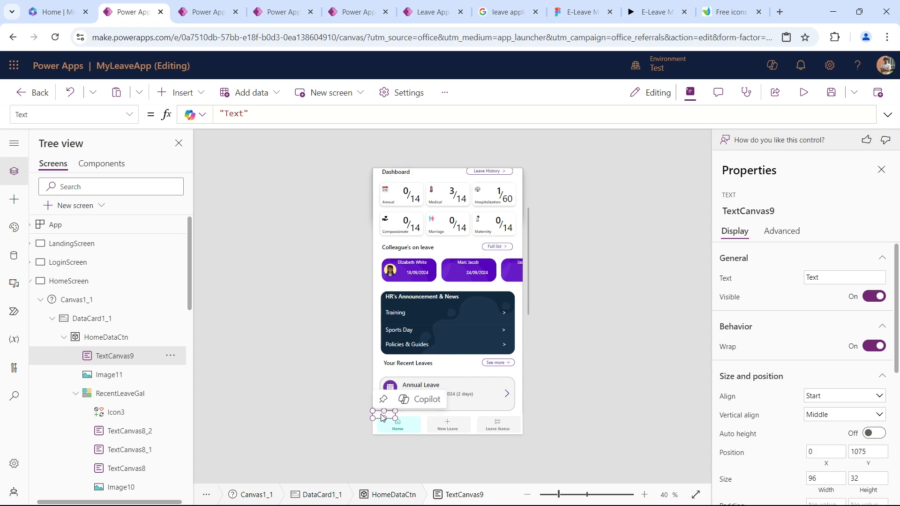
scroll(411, 375, down, 2)
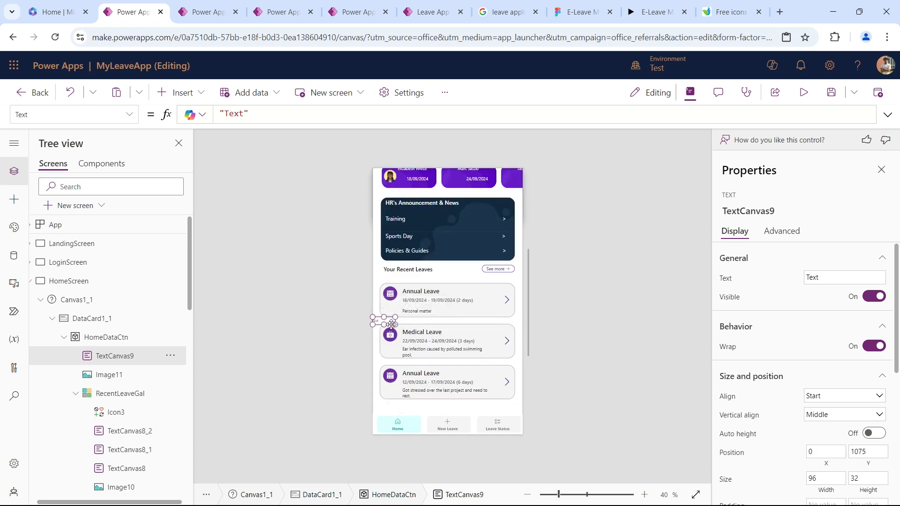
drag(391, 324, 392, 404)
scroll(426, 358, down, 2)
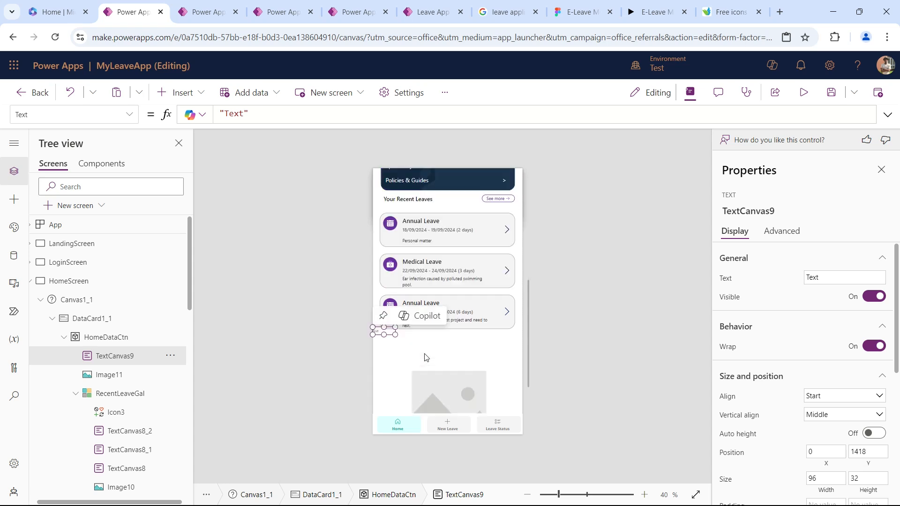
drag(390, 331, 549, 364)
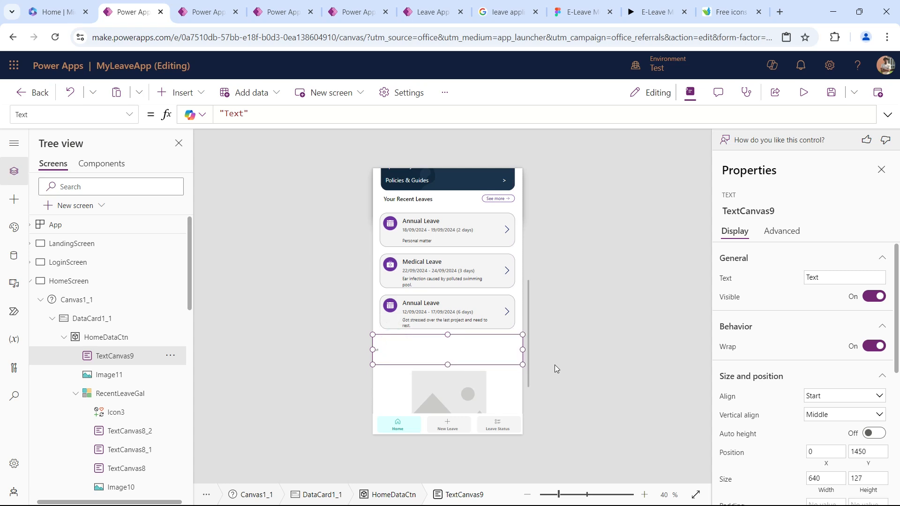
Center the new text and set it to the quoted sentence "Ride the waves of work and leisure, and surf your way to blissful balance".
click(830, 396)
click(827, 424)
click(337, 115)
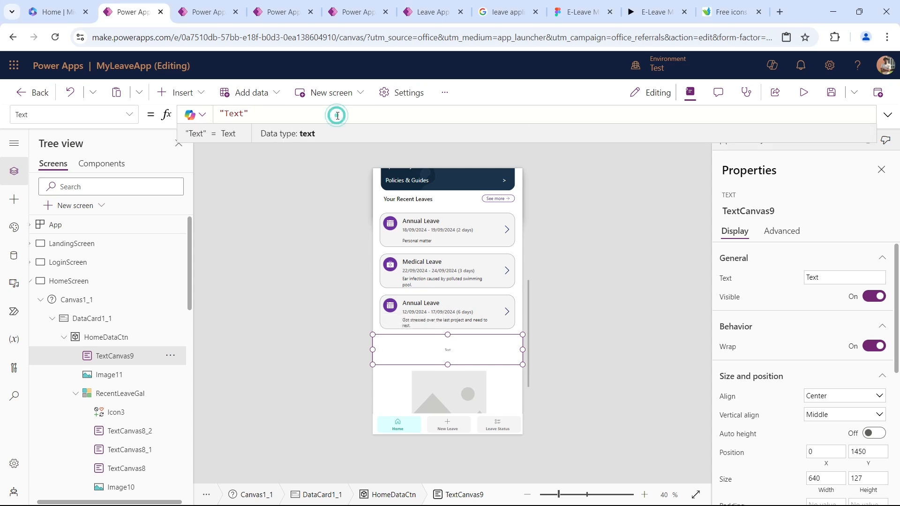
key(ctrl+a)
text("""Ride the waves of work and leisure, and surf your way to blissful balance""")
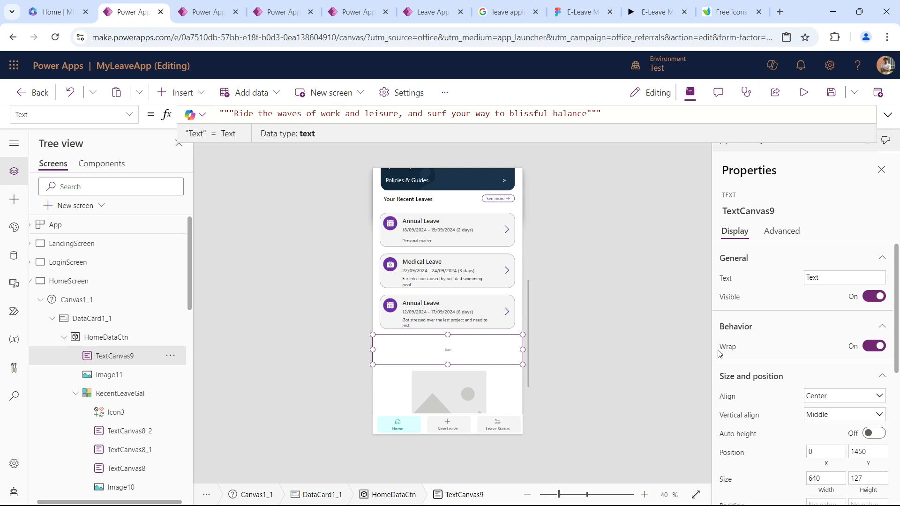
Format the quote with font size 28 and Semibold weight, and narrow its box slightly on both sides to match the leave cards.
scroll(833, 366, down, 5)
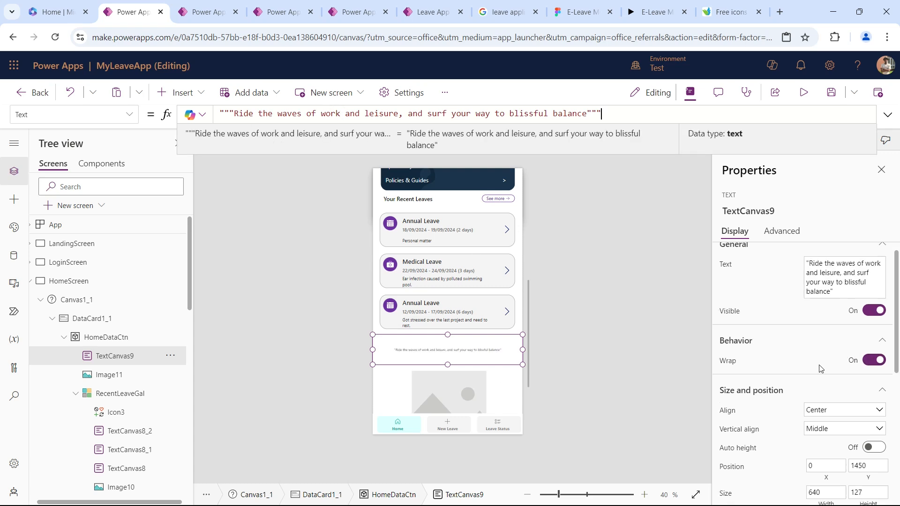
scroll(833, 402, down, 7)
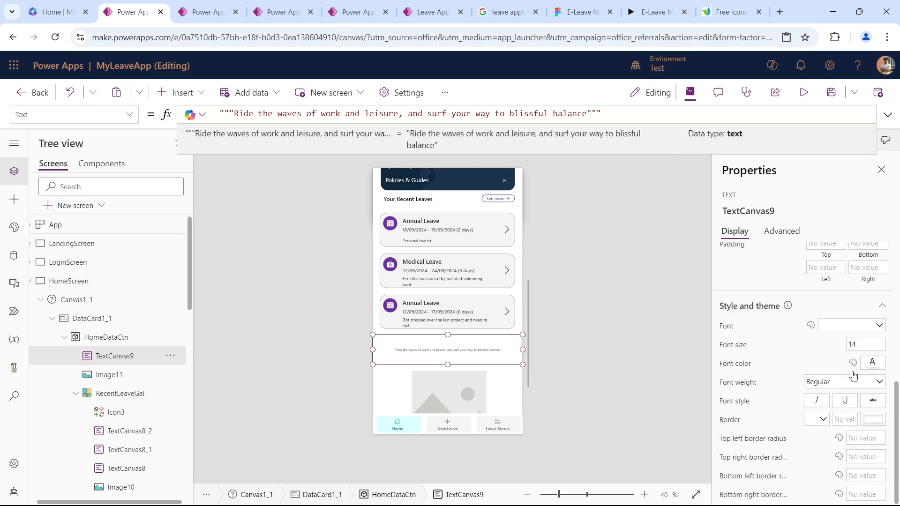
click(858, 344)
text(28)
key(Tab)
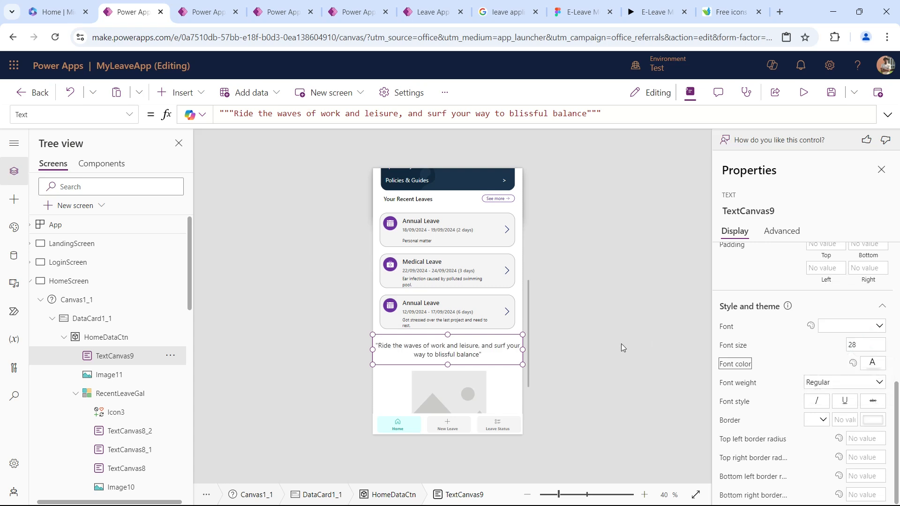
click(858, 383)
click(840, 425)
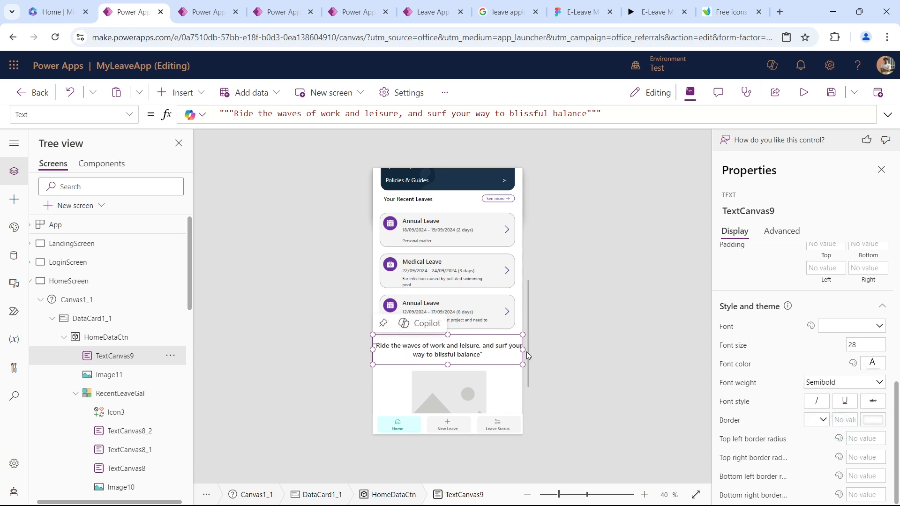
drag(523, 349, 513, 351)
drag(374, 349, 380, 349)
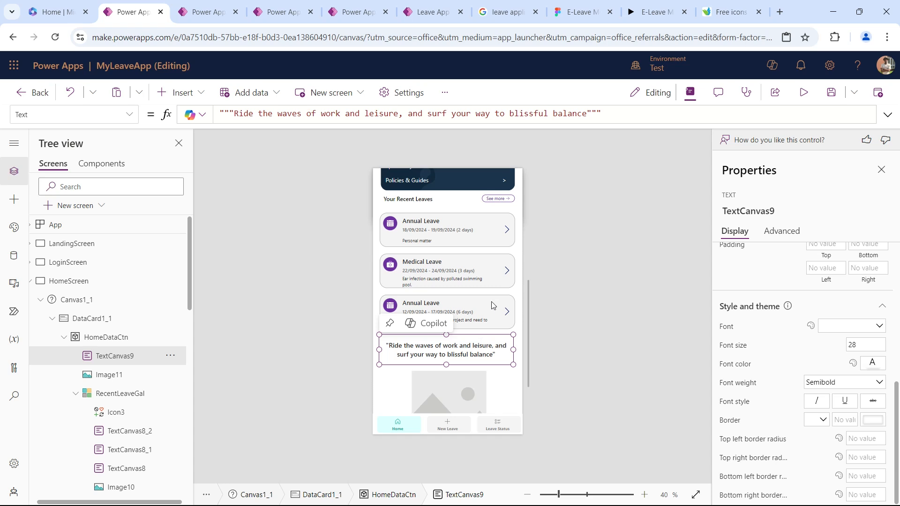
Use the gardenparty picture for the image below the quote and enlarge it to about 640 by 404 at X 0.
scroll(473, 383, down, 3)
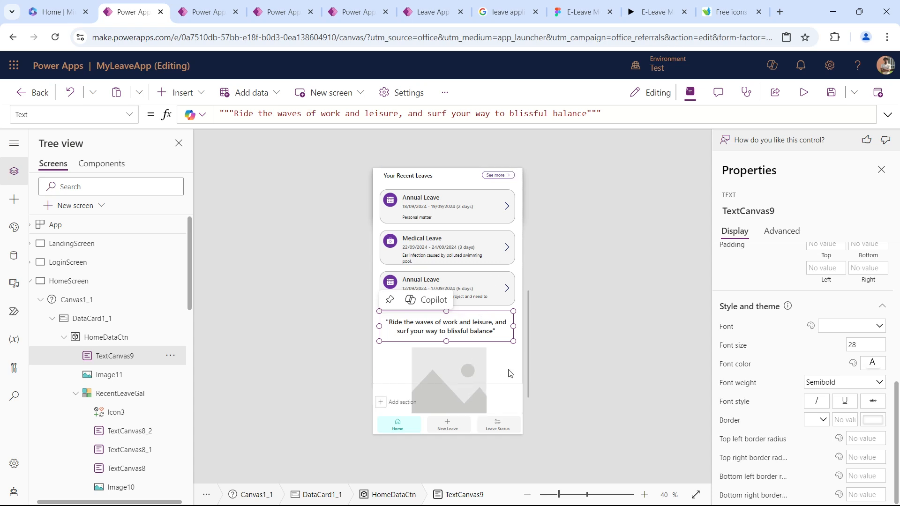
click(470, 358)
scroll(832, 234, up, 3)
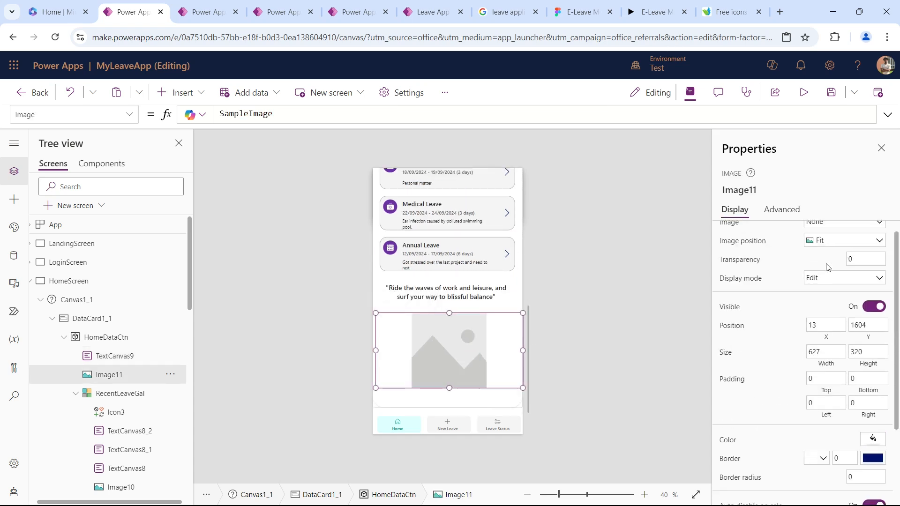
click(833, 235)
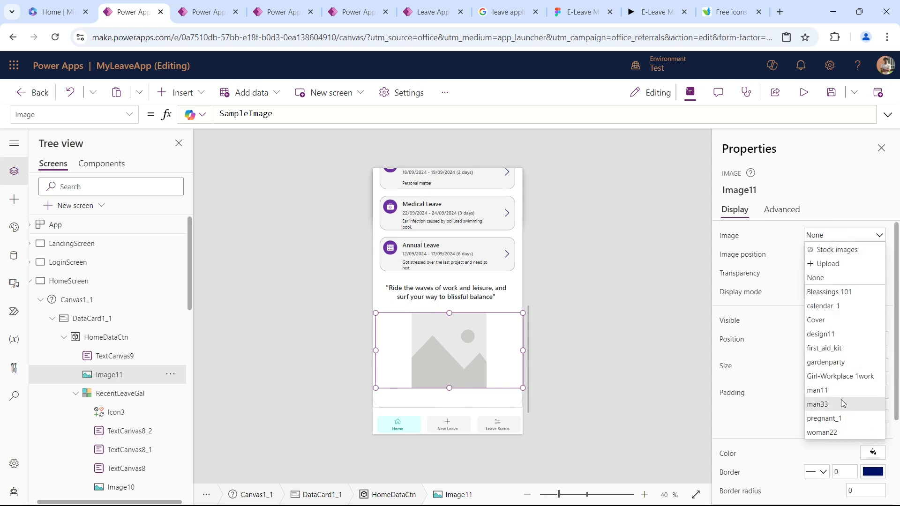
click(839, 363)
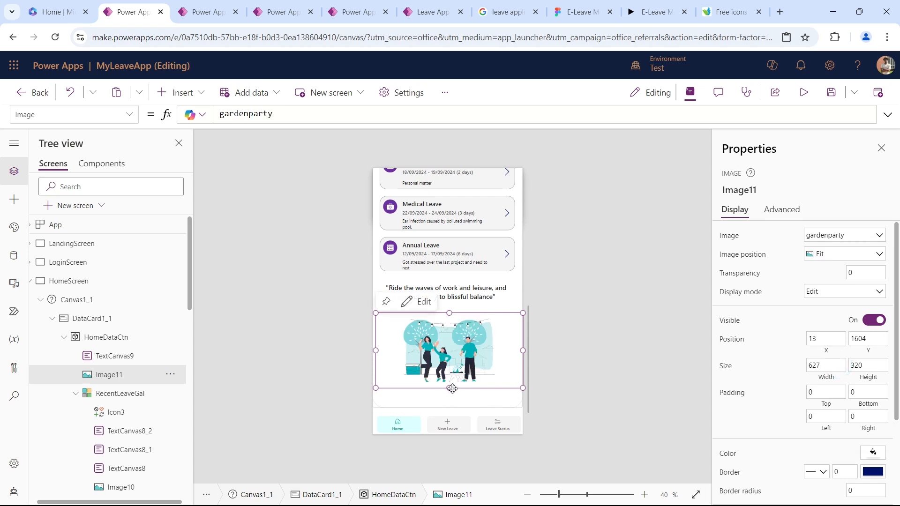
drag(451, 388, 450, 416)
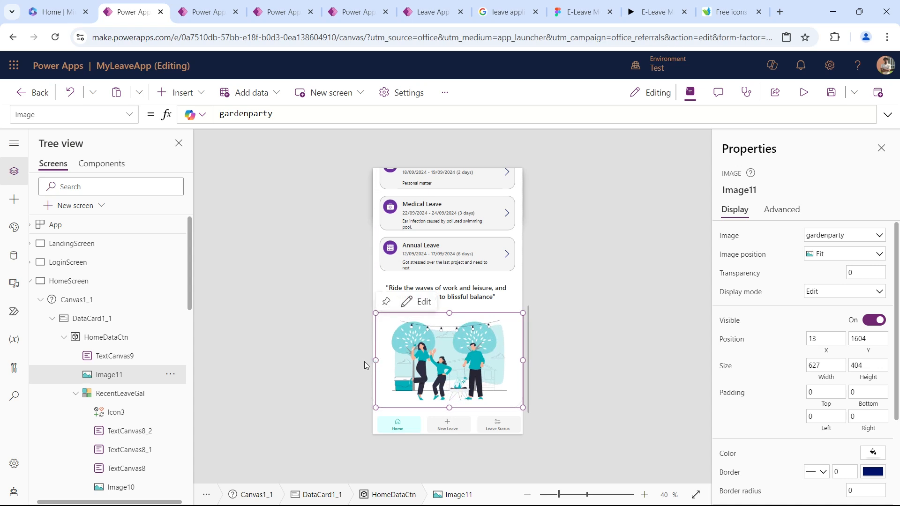
drag(376, 360, 372, 360)
Shorten DataCard1_1 to a height of about 2354 so it ends just below the illustration, and select HomeDataCtn.
scroll(476, 321, down, 1)
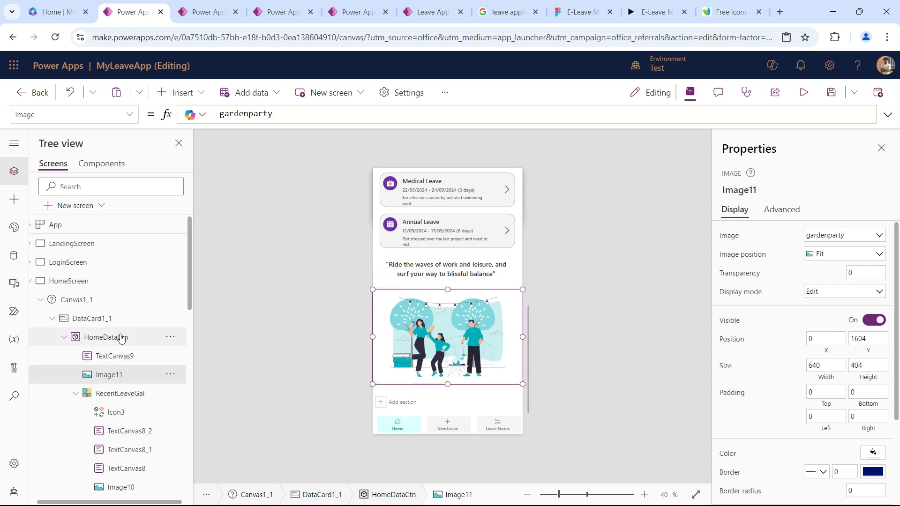
click(108, 318)
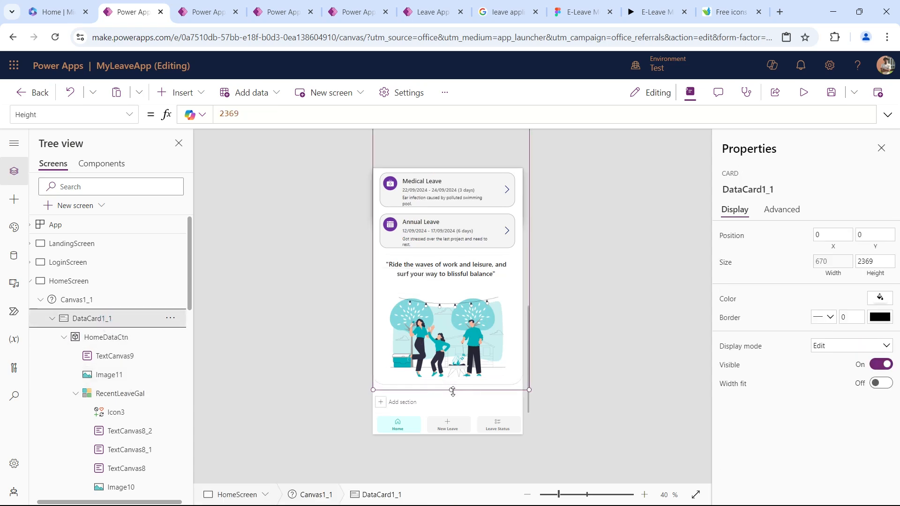
drag(450, 390, 450, 384)
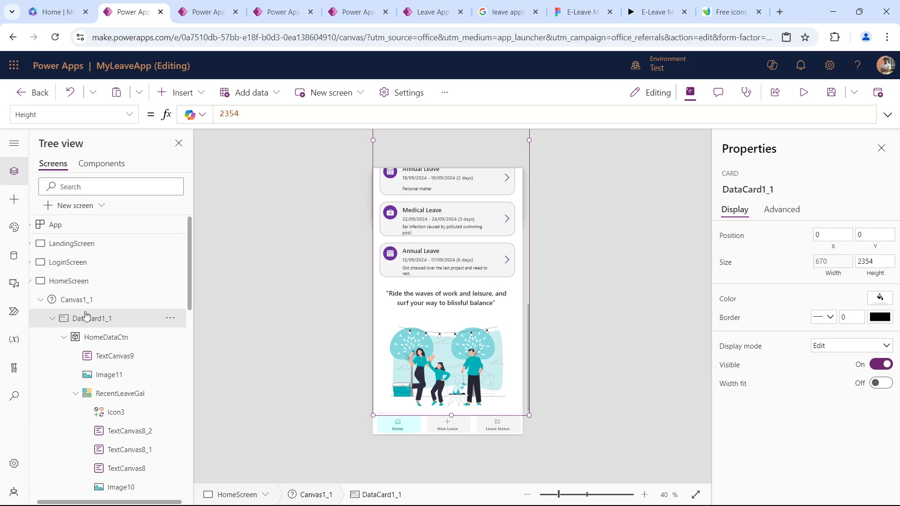
click(96, 337)
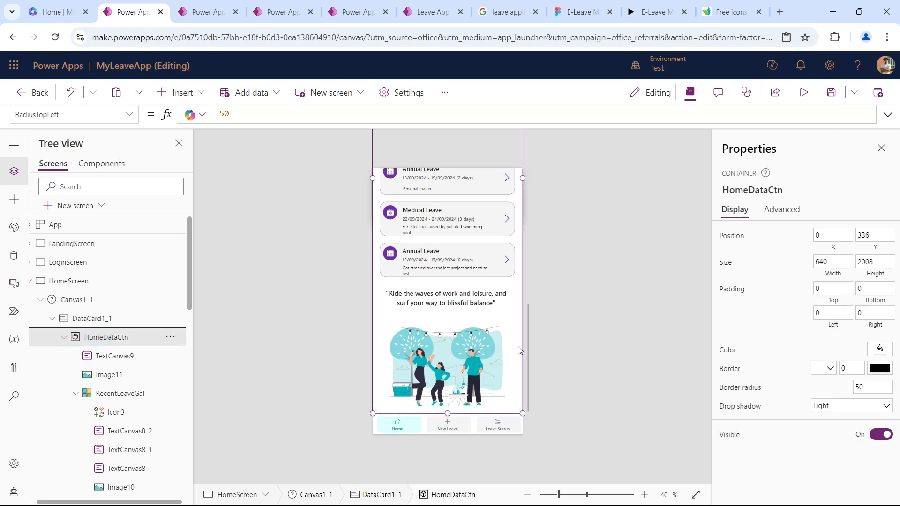
Preview the app and look over the whole HomeScreen, from the header down to the quote and illustration.
click(804, 92)
scroll(475, 287, up, 10)
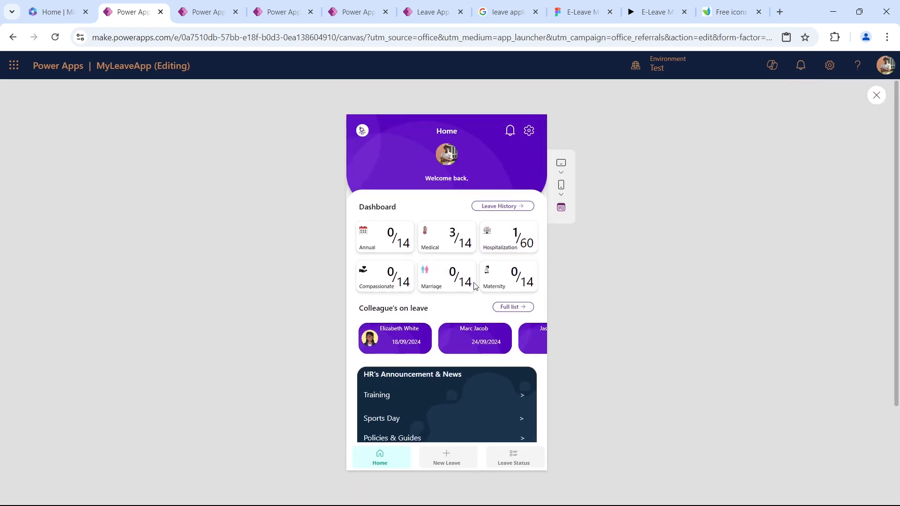
scroll(474, 285, down, 10)
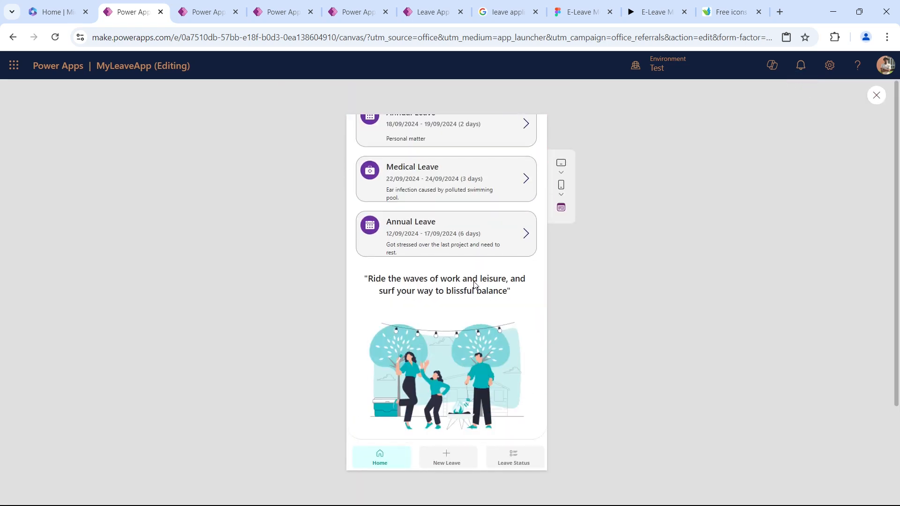
scroll(474, 284, up, 10)
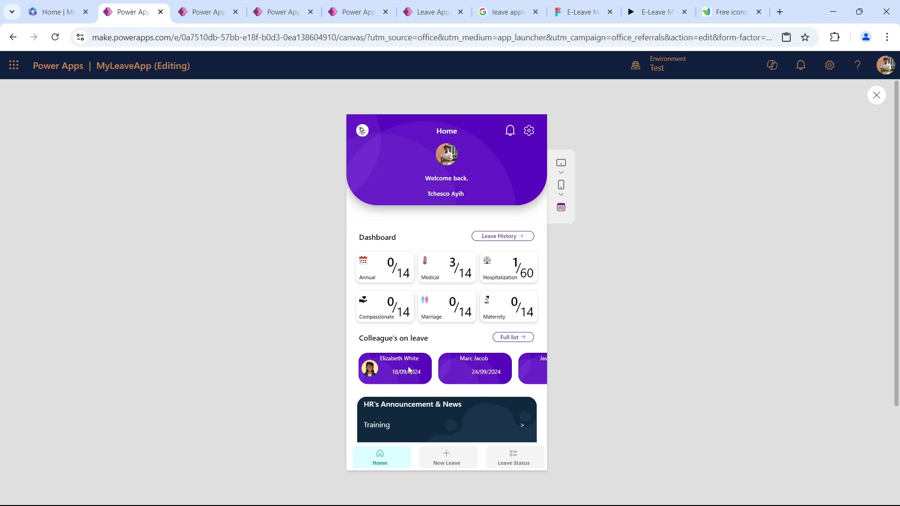
Leave the preview, select the leave-type icon in the colleague gallery, and run the app's OnStart.
key(Escape)
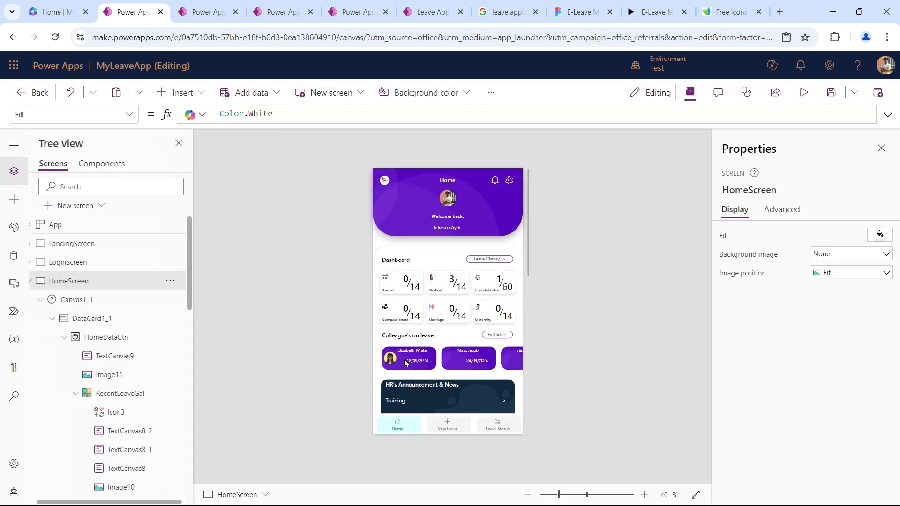
click(403, 360)
click(436, 358)
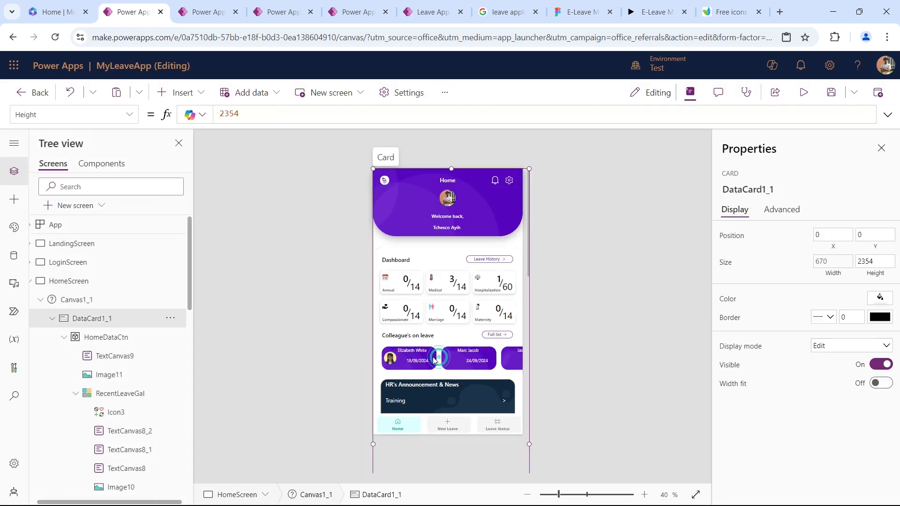
click(402, 359)
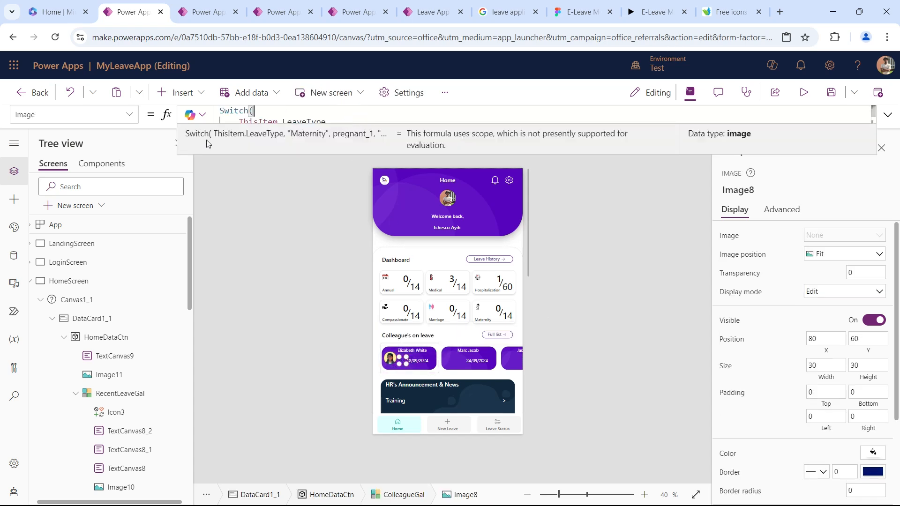
click(169, 234)
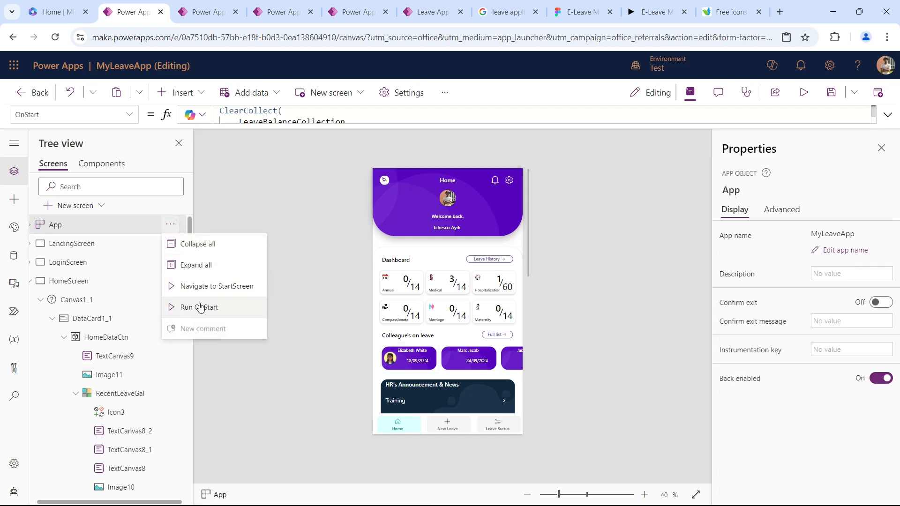
click(200, 305)
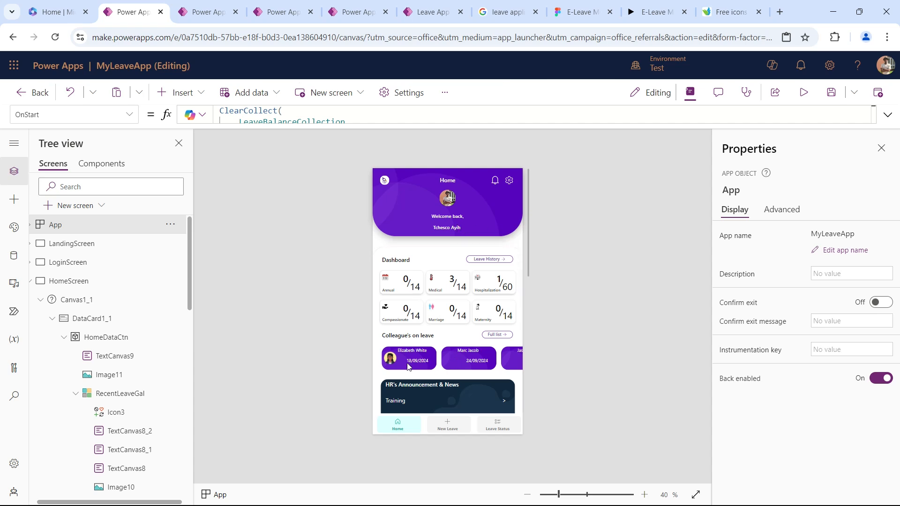
Review the app's OnStart formula and the Switch formula behind the leave-type icon in the colleague gallery.
drag(329, 125, 326, 183)
click(387, 126)
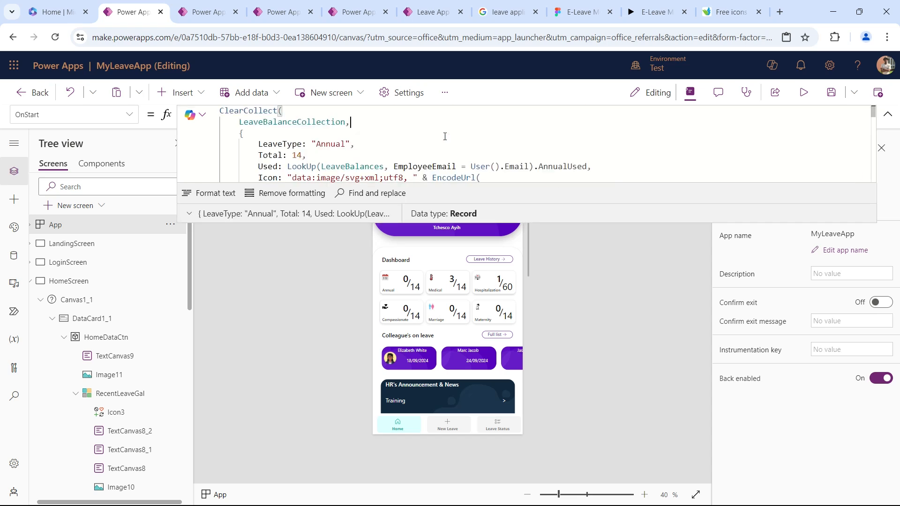
scroll(131, 347, down, 10)
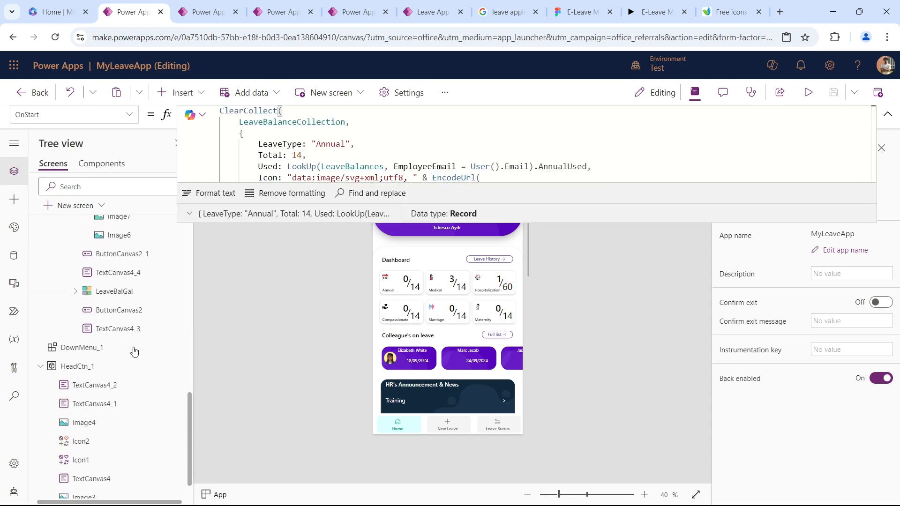
click(402, 359)
click(401, 360)
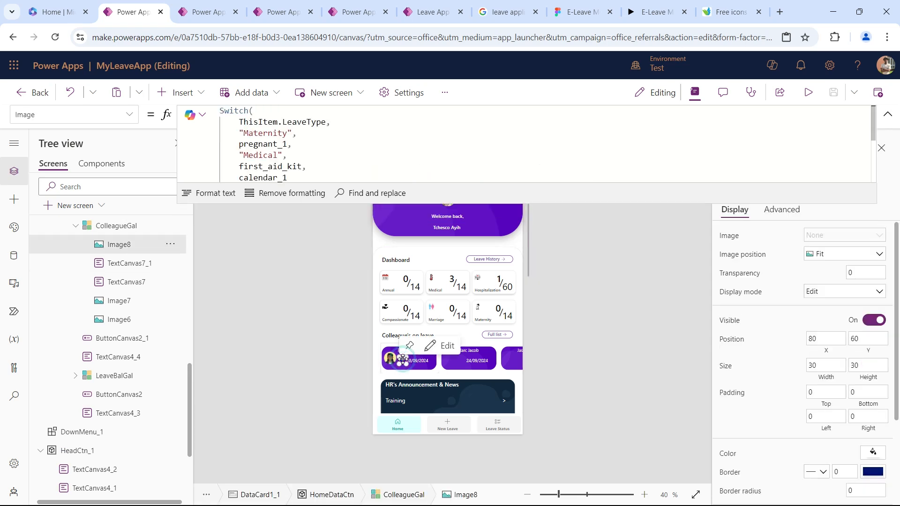
click(385, 145)
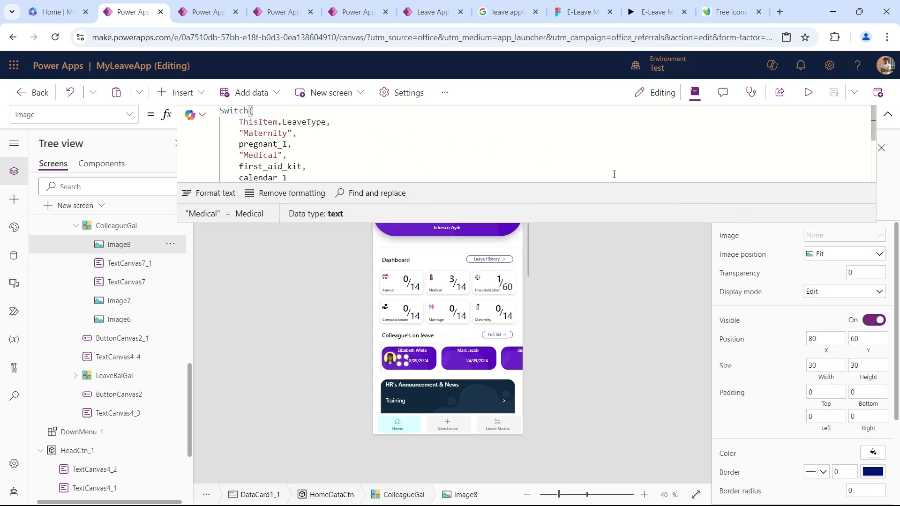
click(888, 113)
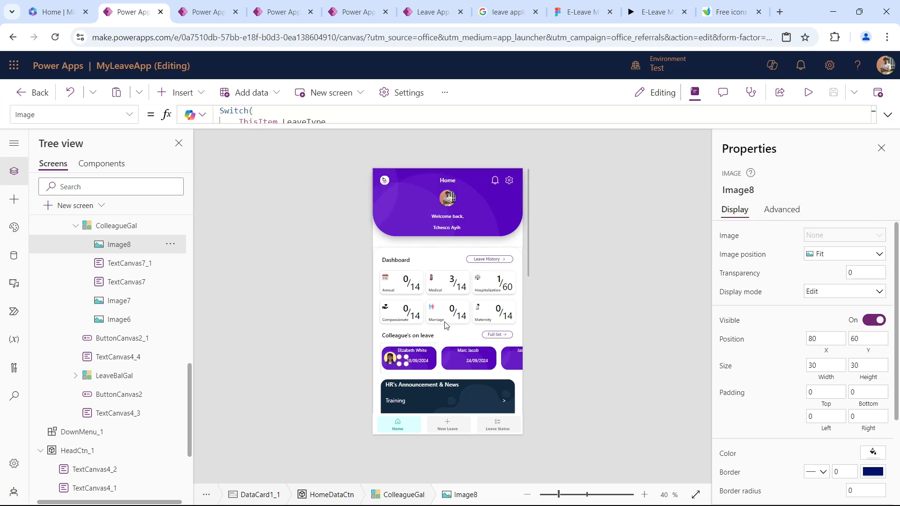
Check the home screen's content down to the closing illustration and run it in preview.
scroll(446, 325, down, 5)
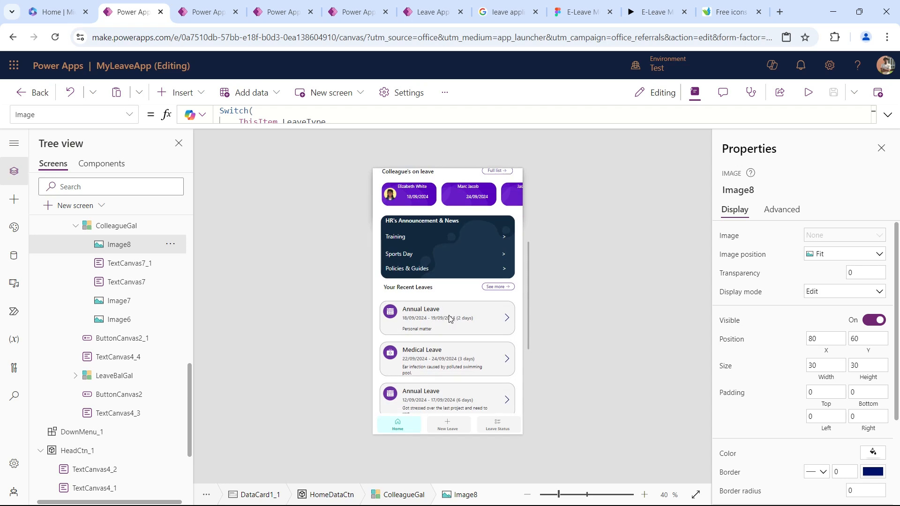
scroll(450, 319, down, 3)
scroll(453, 316, up, 3)
scroll(452, 315, down, 4)
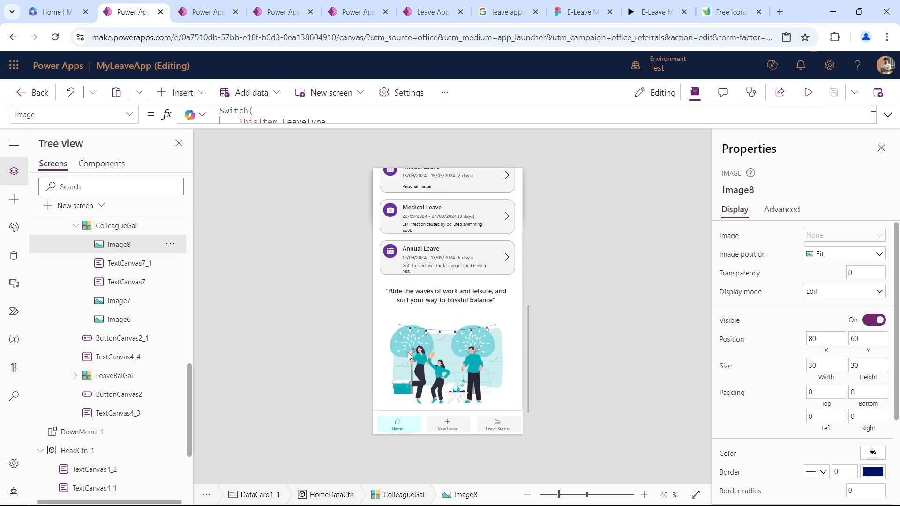
click(808, 93)
scroll(441, 227, up, 5)
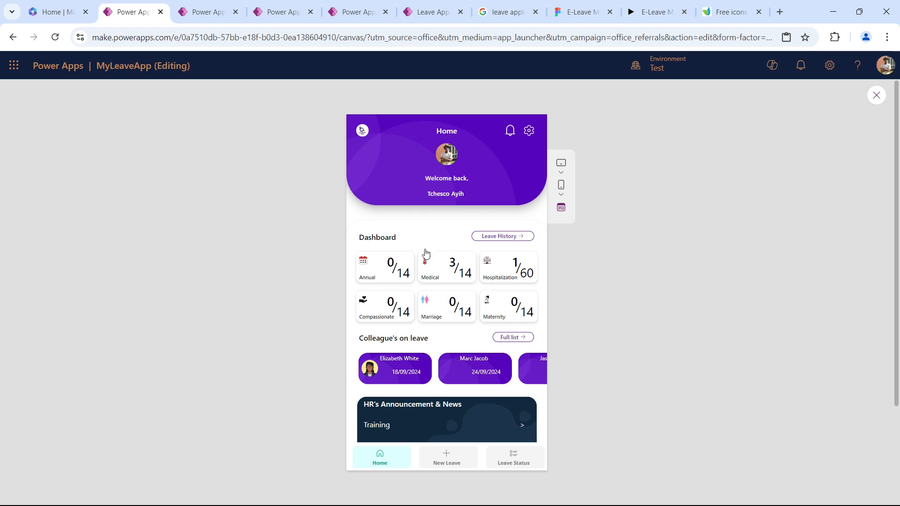
key(Escape)
scroll(95, 275, up, 3)
scroll(95, 276, up, 5)
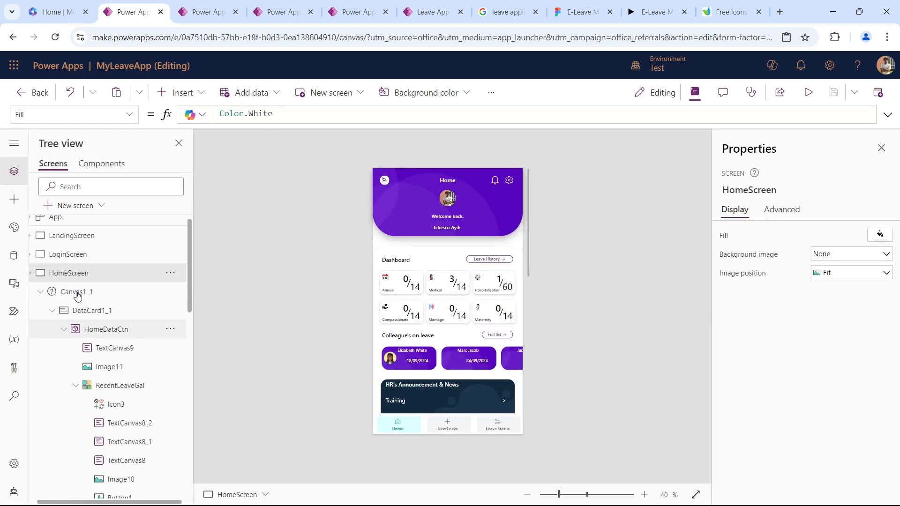
Collapse HomeScreen's contents, look through the app's screens, and open LandingScreen with its contents expanded.
click(34, 283)
click(70, 246)
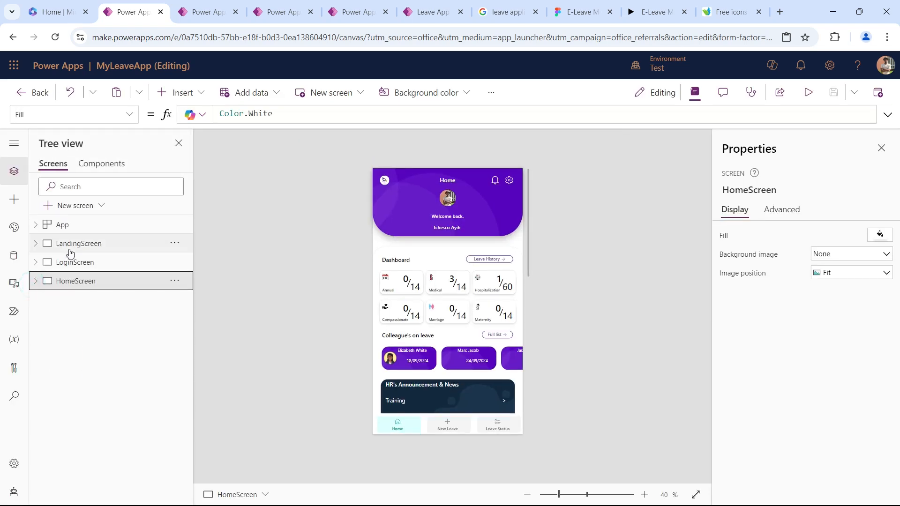
click(72, 270)
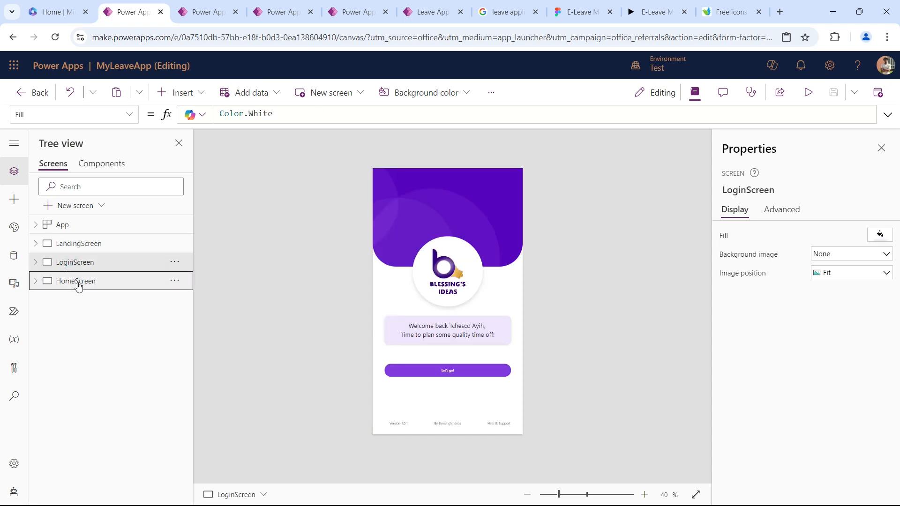
click(79, 282)
click(93, 243)
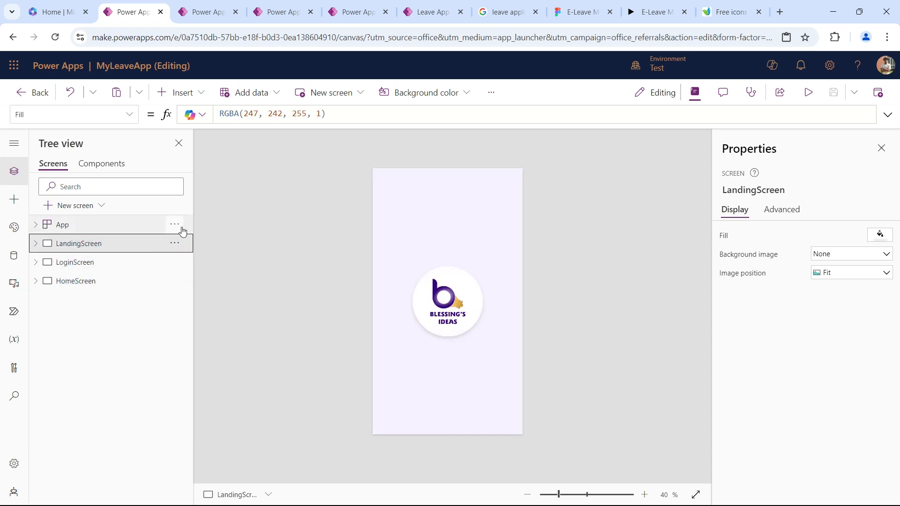
click(36, 243)
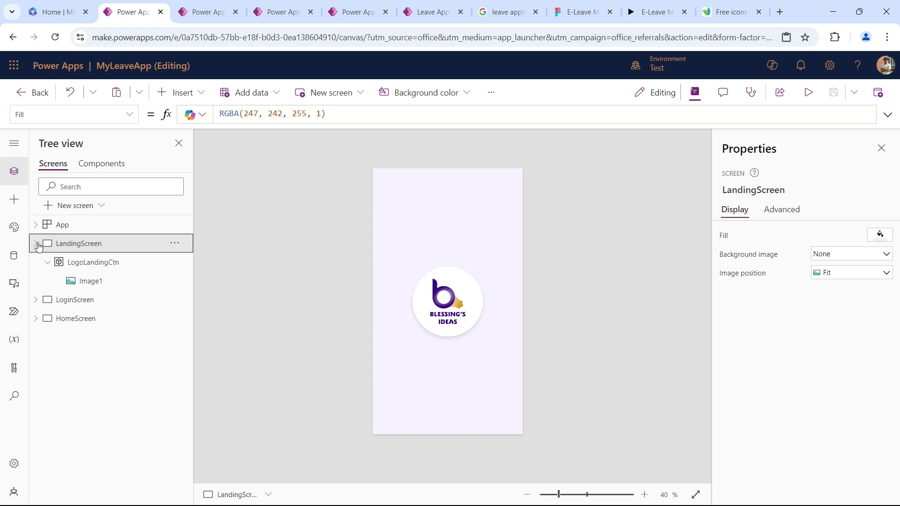
Insert a Timer above the logo on LandingScreen at about X 26, Y 160, and set its duration to 3000.
click(173, 92)
text(t)
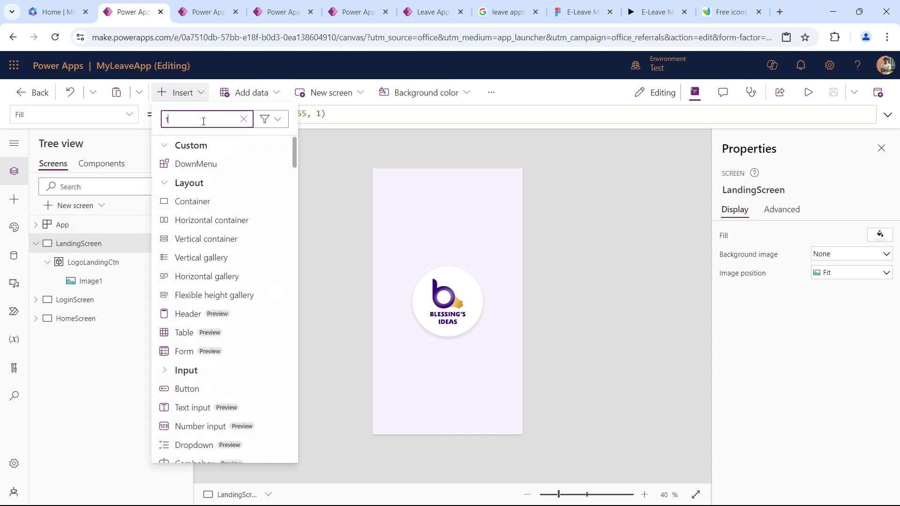
text(ime)
click(205, 162)
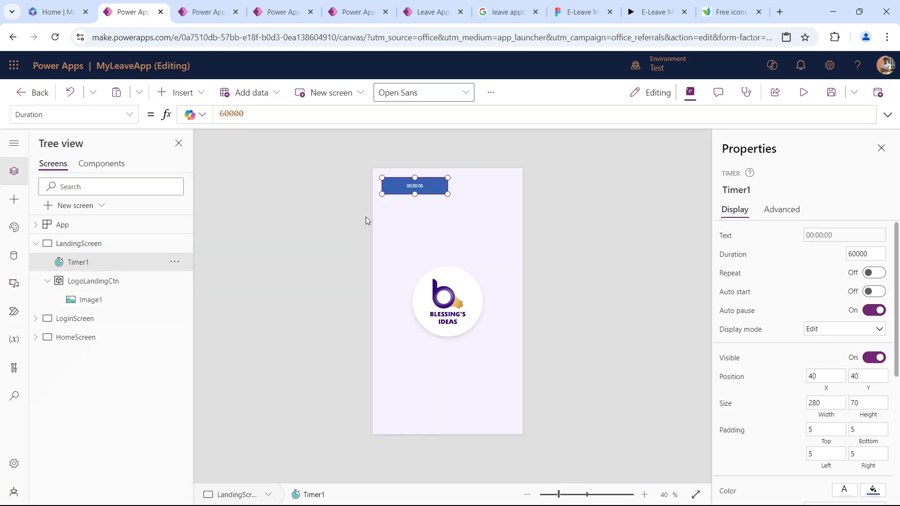
drag(387, 182, 385, 210)
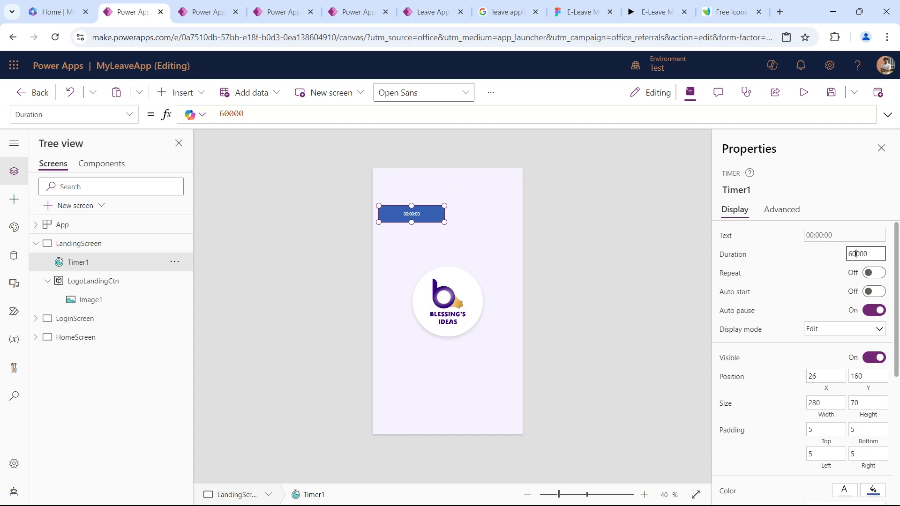
key(Tab)
Set the timer's OnTimerEnd action to Navigate(LoginScreen).
click(782, 210)
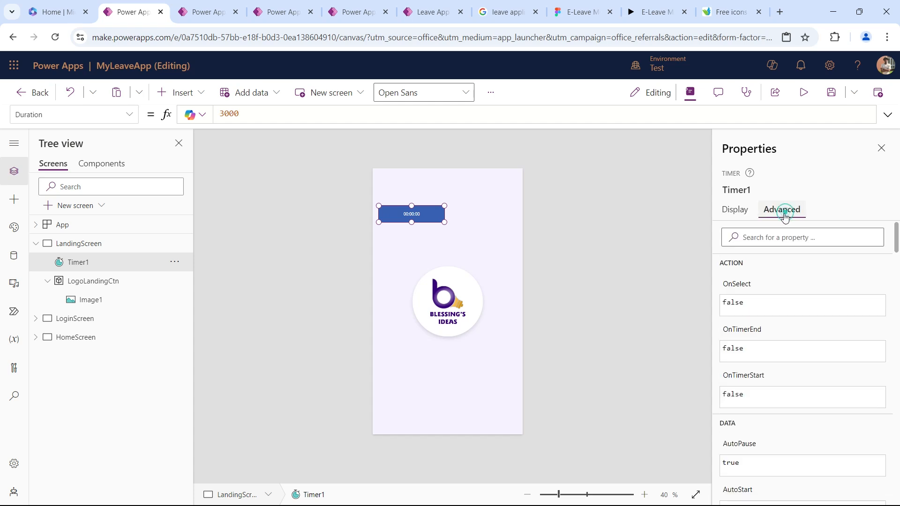
click(745, 330)
key(ctrl+a)
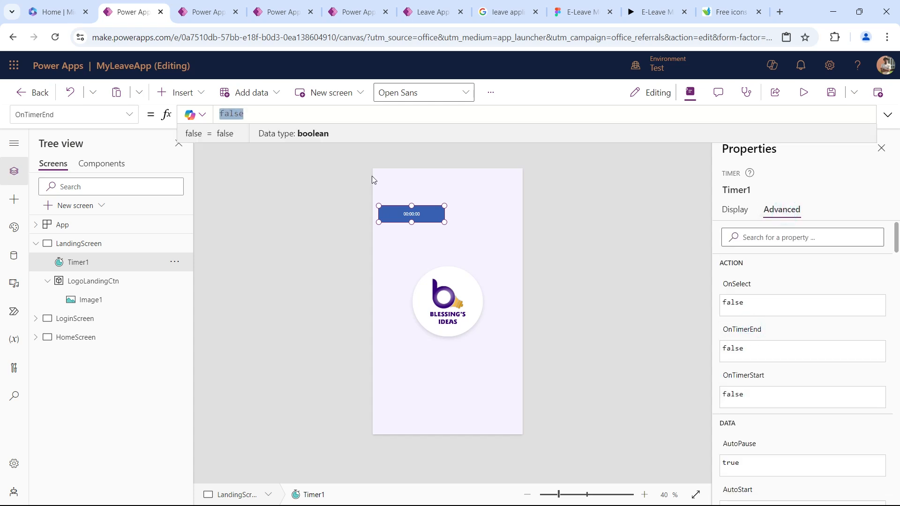
text(Navi)
key(Tab)
text((lo)
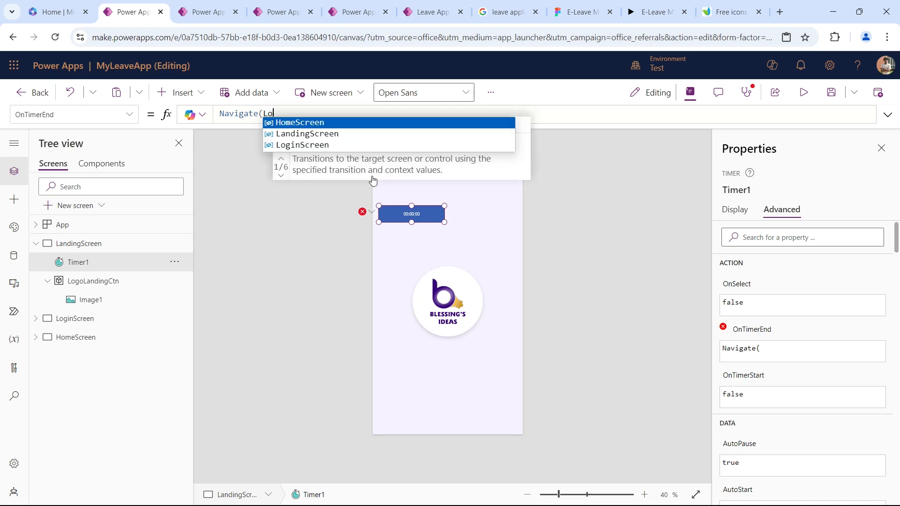
key(Tab)
key(BackSpace)
key(BackSpace)
key(BackSpace)
key(BackSpace)
key(BackSpace)
key(BackSpace)
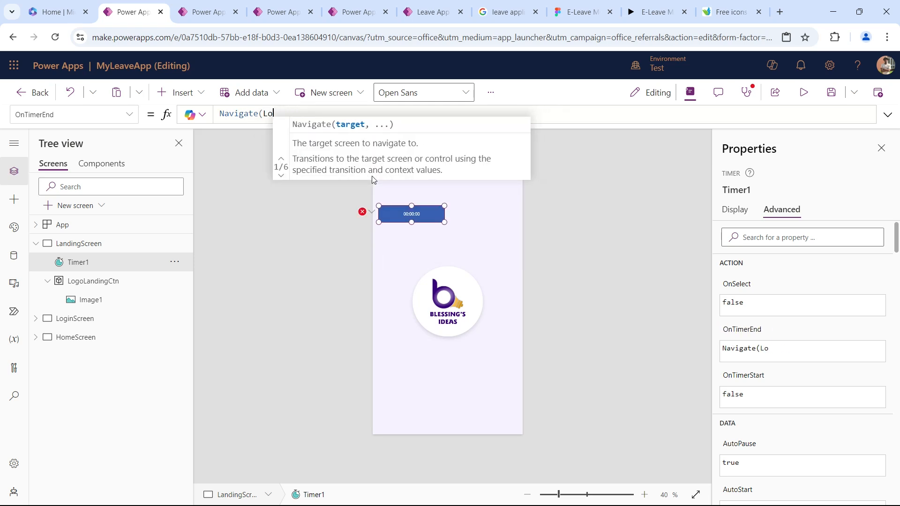
text(g)
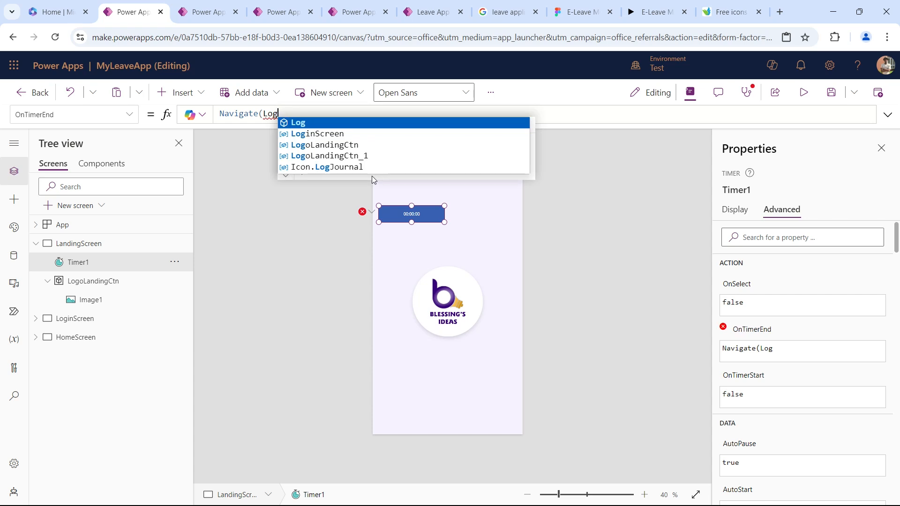
key(Down)
key(Tab)
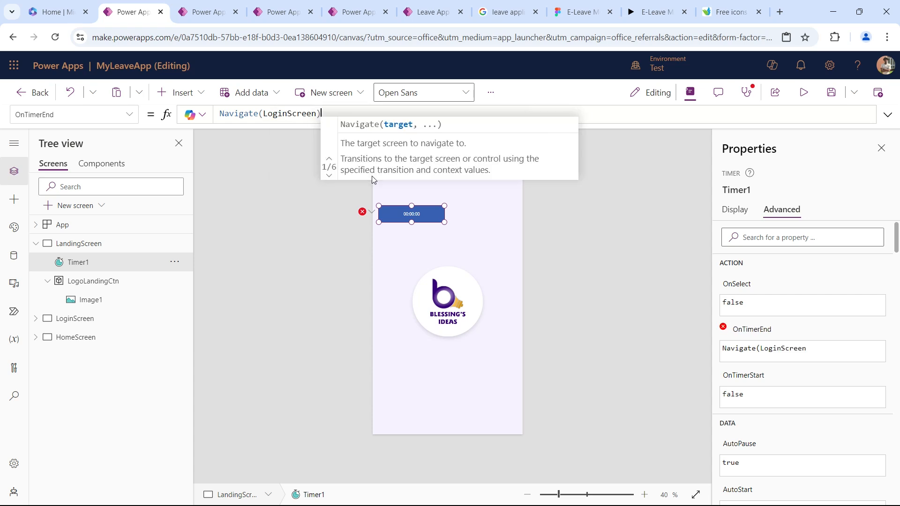
text())
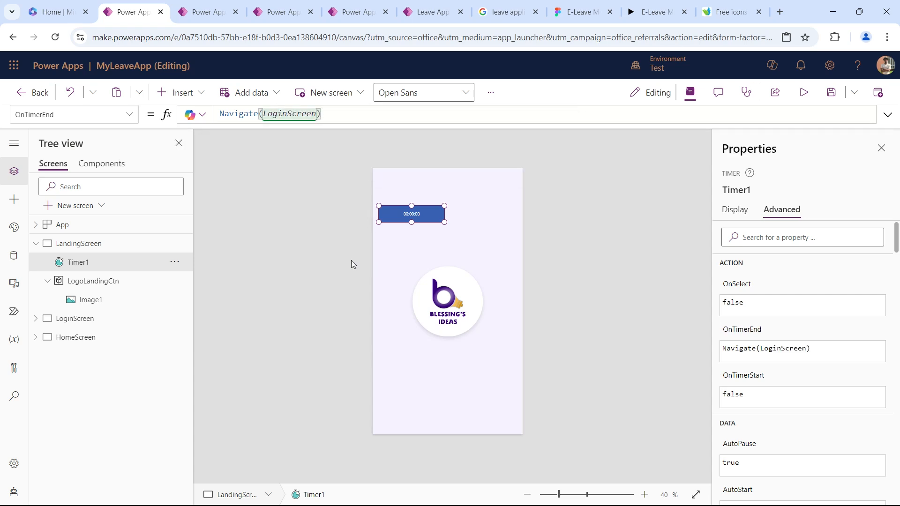
Preview the app from LandingScreen to test the timer.
click(77, 245)
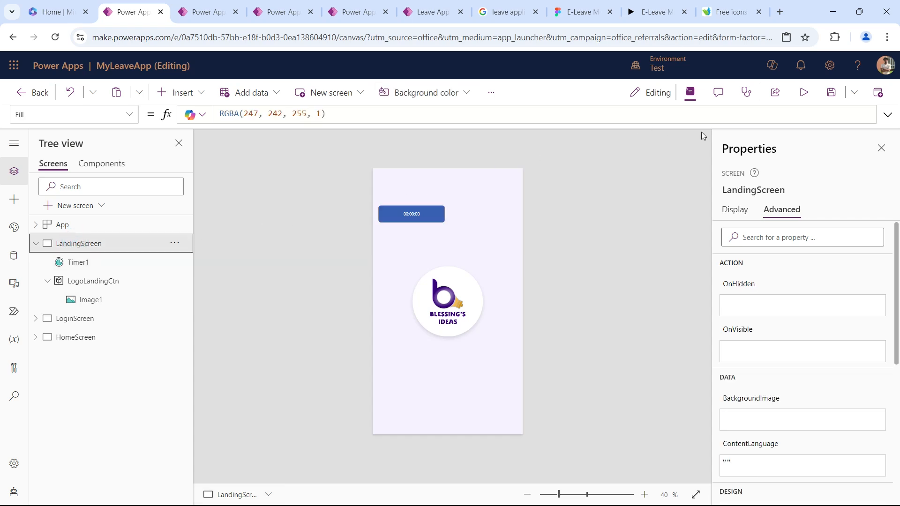
click(804, 93)
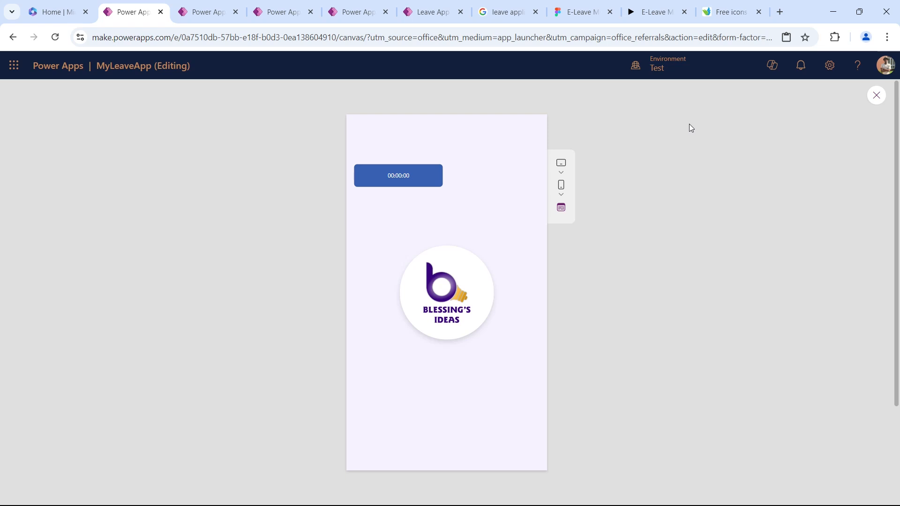
key(Escape)
Turn on the timer's Auto start and preview LandingScreen to test the automatic navigation.
click(411, 213)
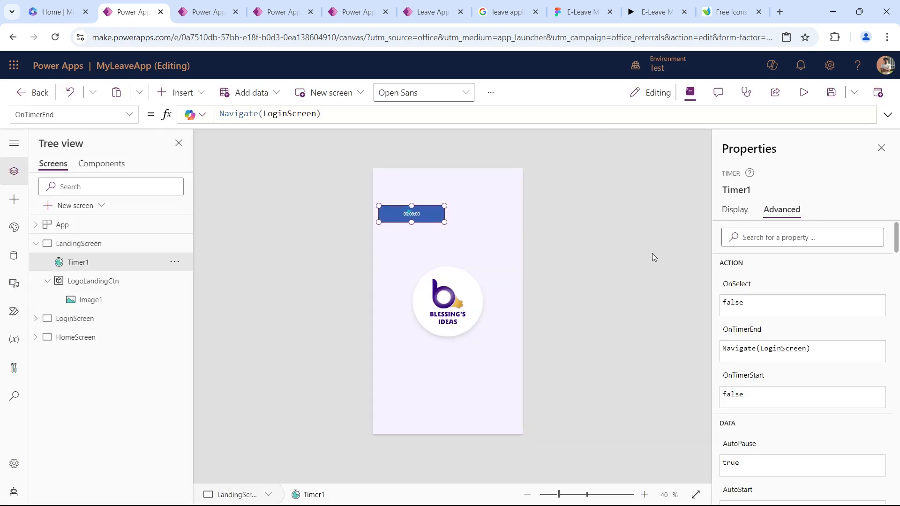
click(722, 209)
click(875, 291)
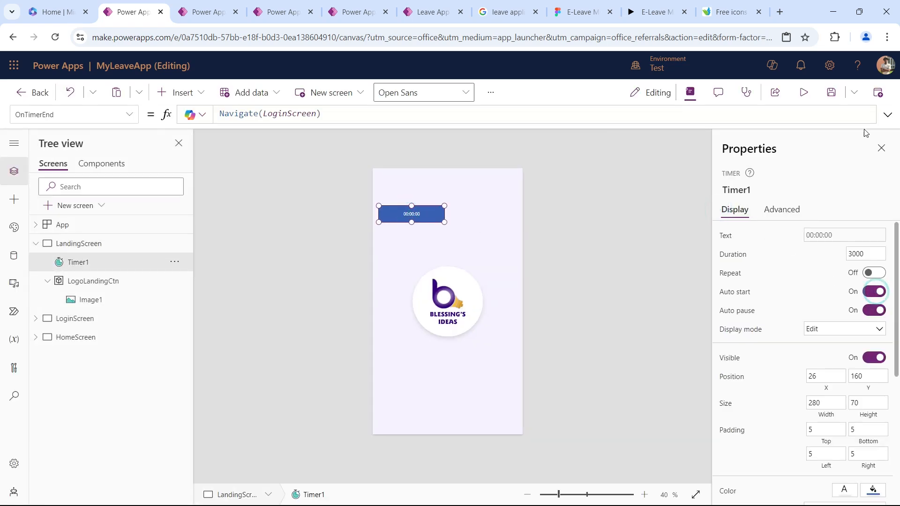
click(804, 93)
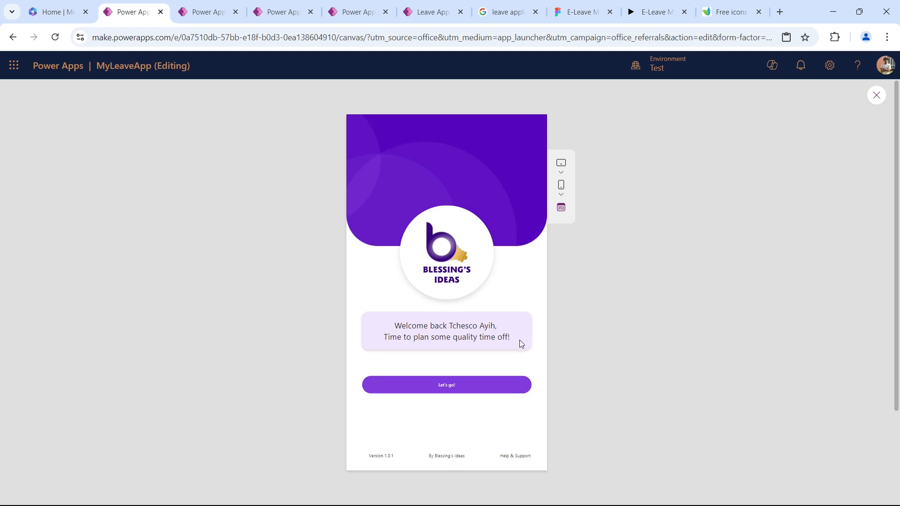
key(Escape)
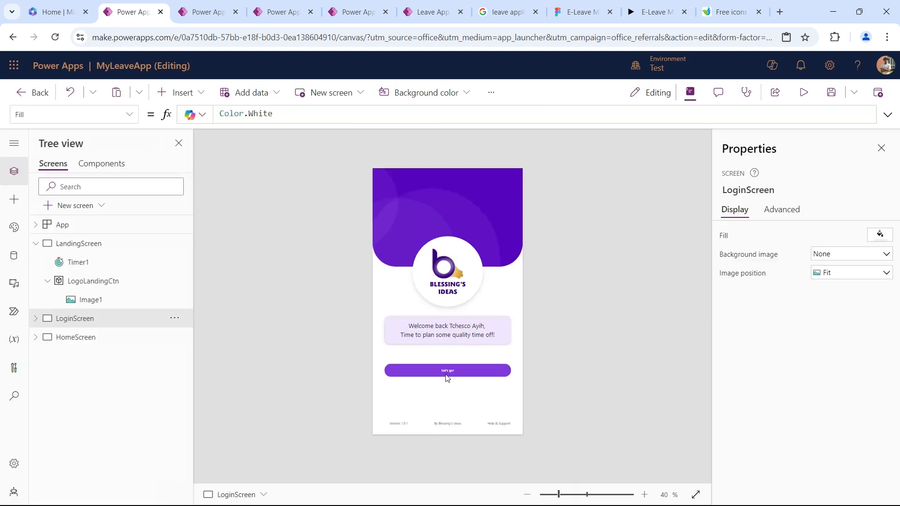
Set the OnSelect action of the "Let's go!" button on LoginScreen to Navigate(HomeScreen).
click(446, 369)
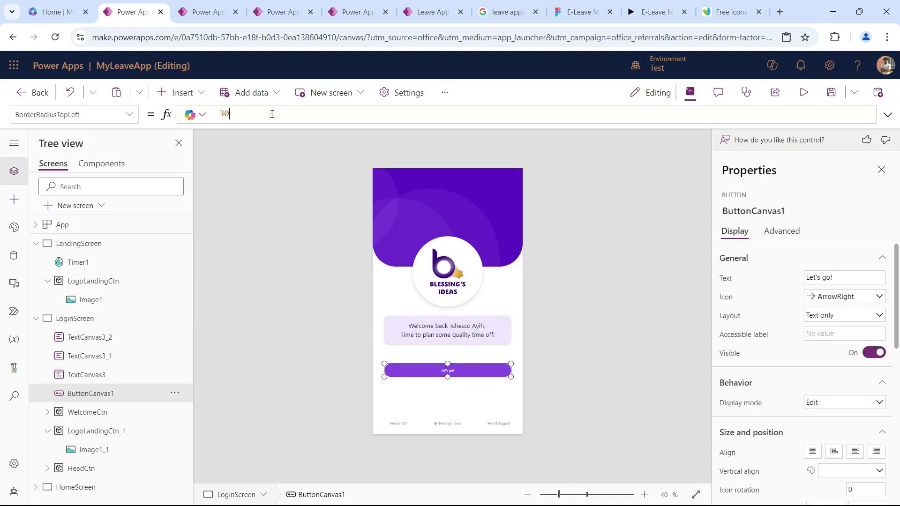
click(782, 231)
click(738, 302)
key(ctrl+a)
text(Nab)
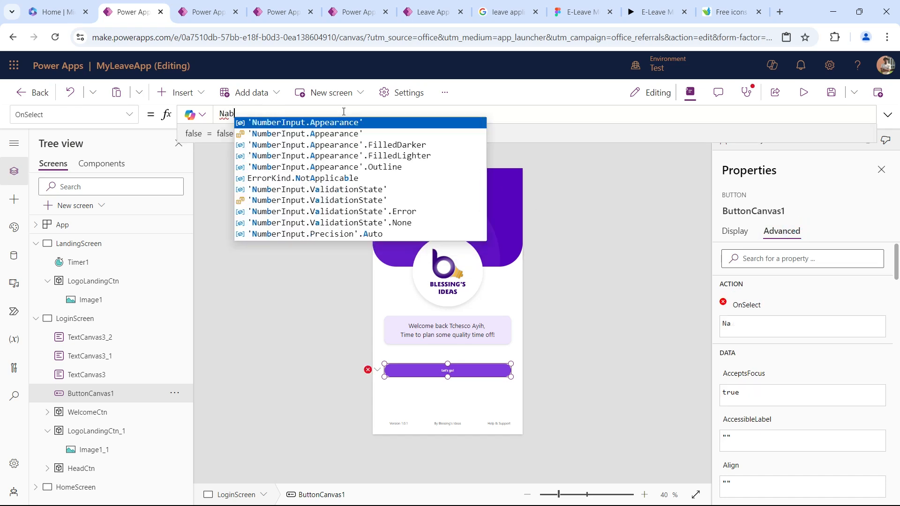
key(BackSpace)
text(vi)
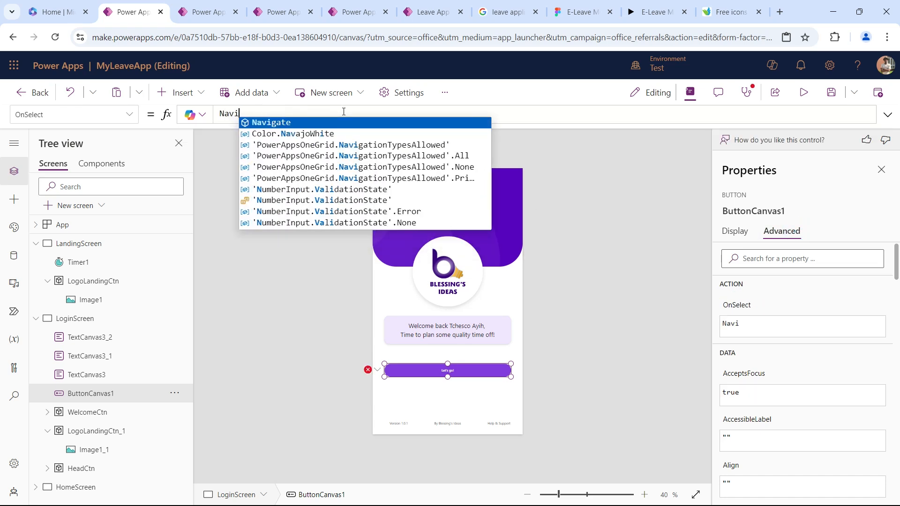
text(gate()
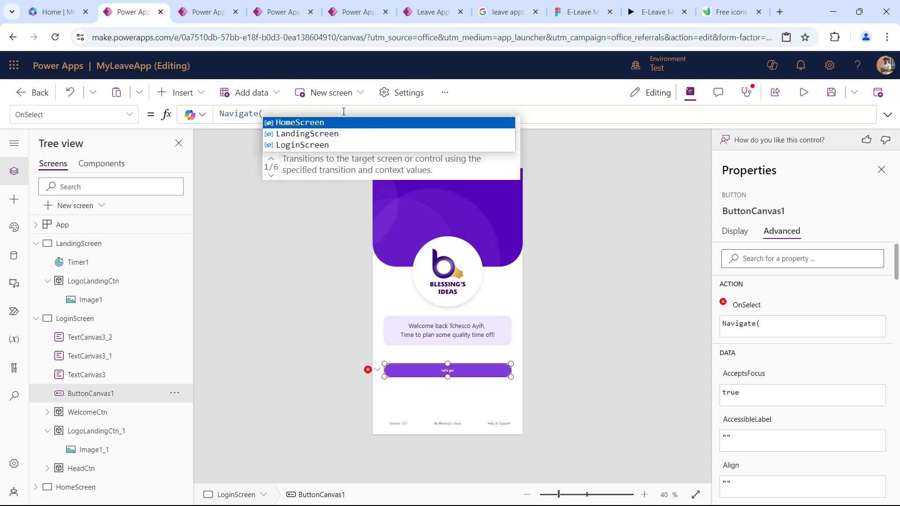
text(home)
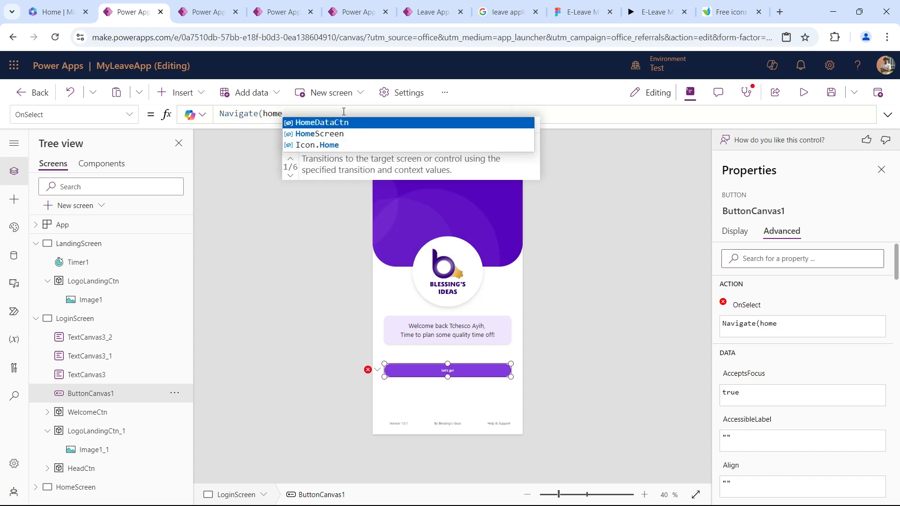
text(Screen))
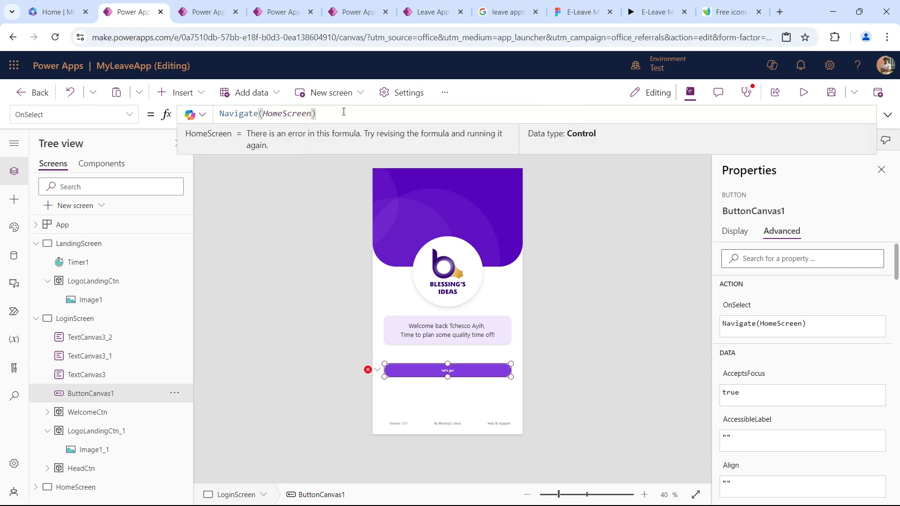
Preview the app from LandingScreen, continue through the "Let's go!" button, and look over the home screen's content.
click(803, 92)
key(Escape)
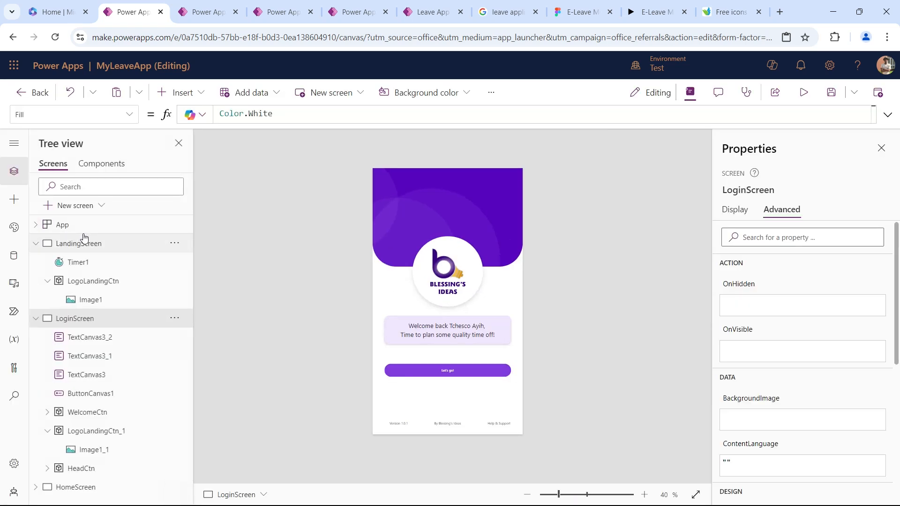
click(85, 238)
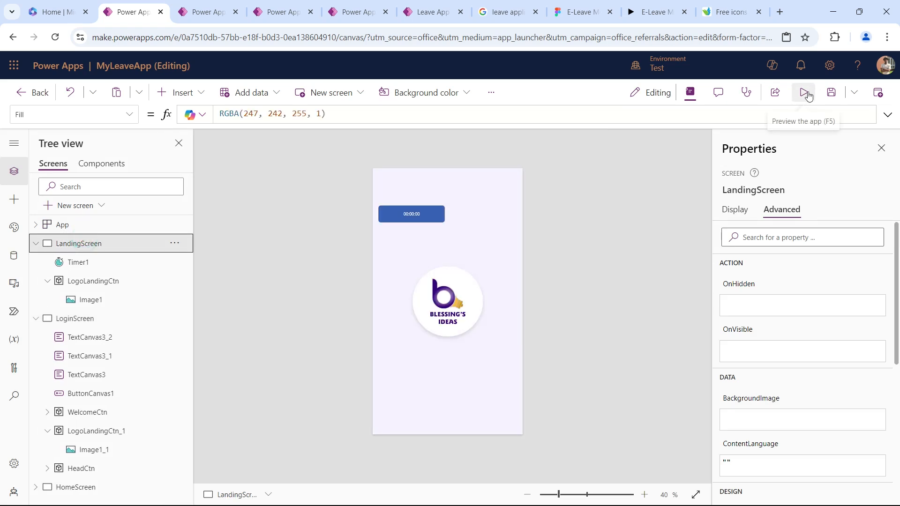
click(803, 92)
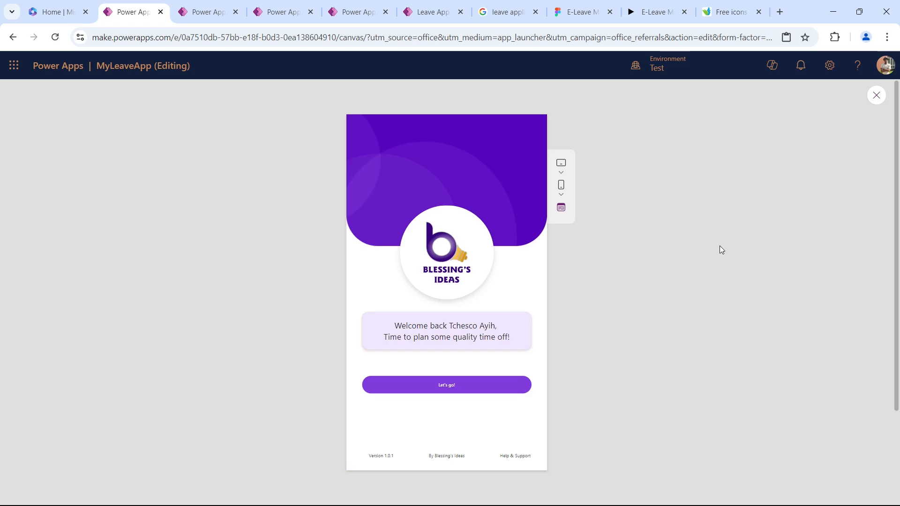
click(454, 389)
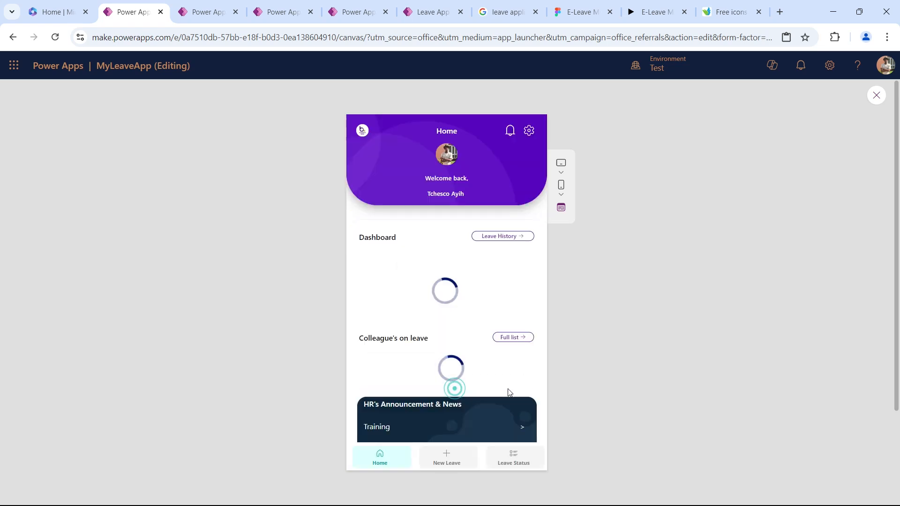
scroll(488, 324, down, 3)
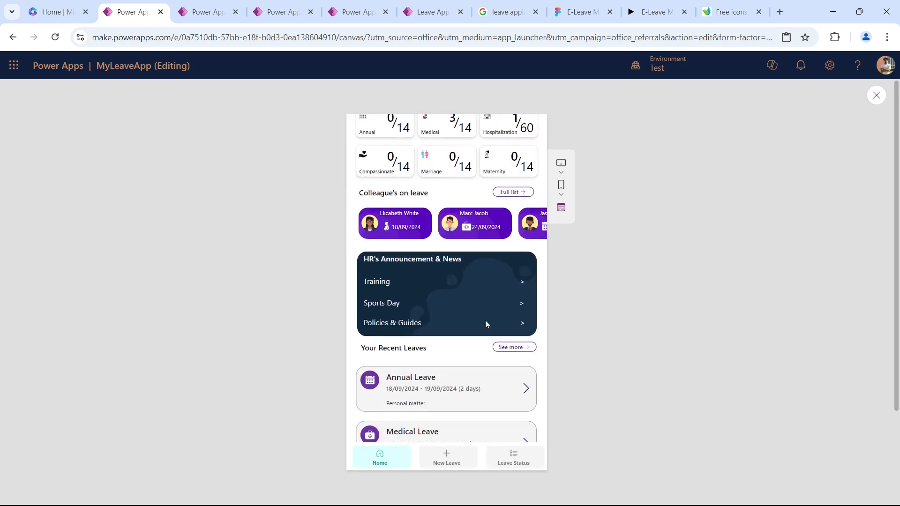
scroll(488, 323, up, 3)
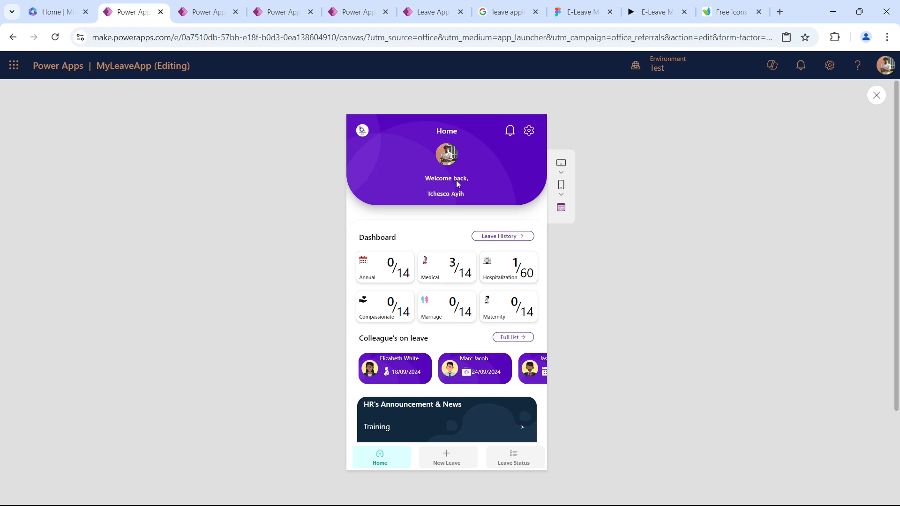
key(Escape)
Make the LandingScreen timer invisible and move it to the screen's lower-left corner at X 0, Y 1066.
click(94, 244)
click(99, 263)
click(732, 207)
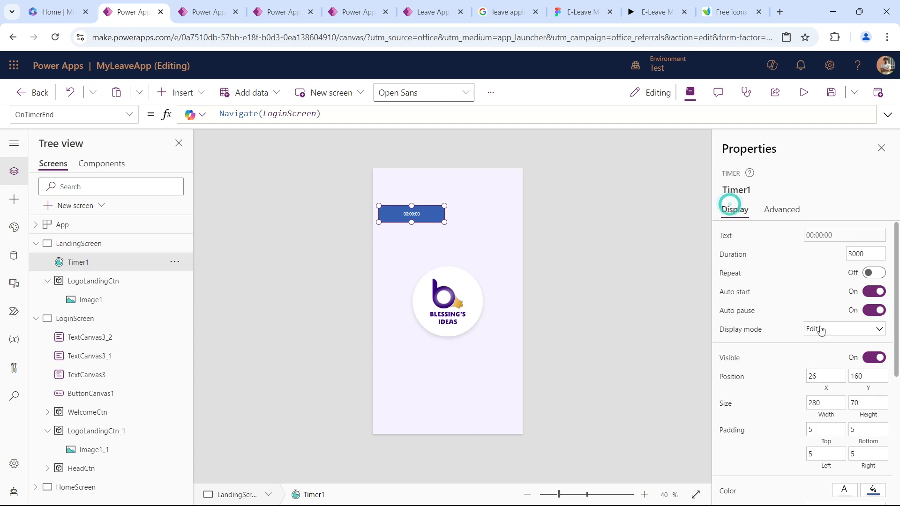
click(878, 358)
drag(430, 210, 388, 487)
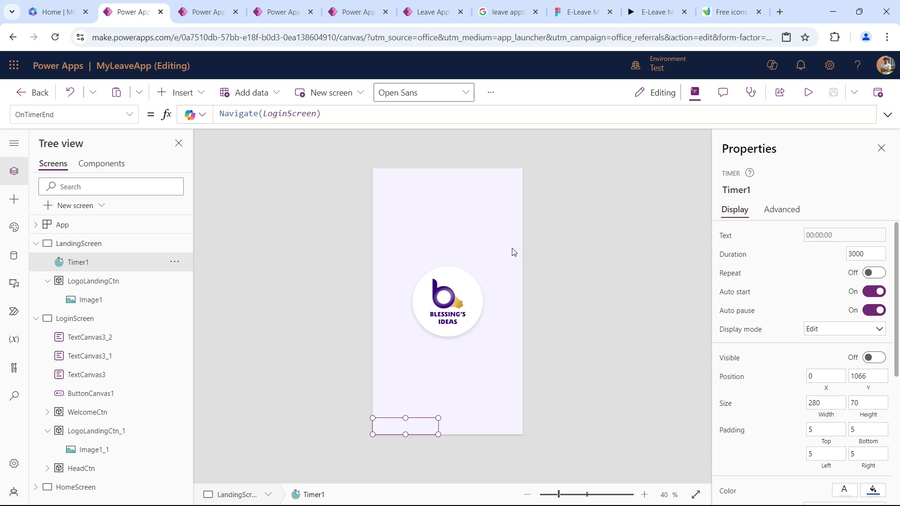
Open HomeScreen, select its bottom navigation menu component, and collapse the LandingScreen, LoginScreen and HomeScreen branches.
click(217, 226)
click(66, 318)
click(36, 262)
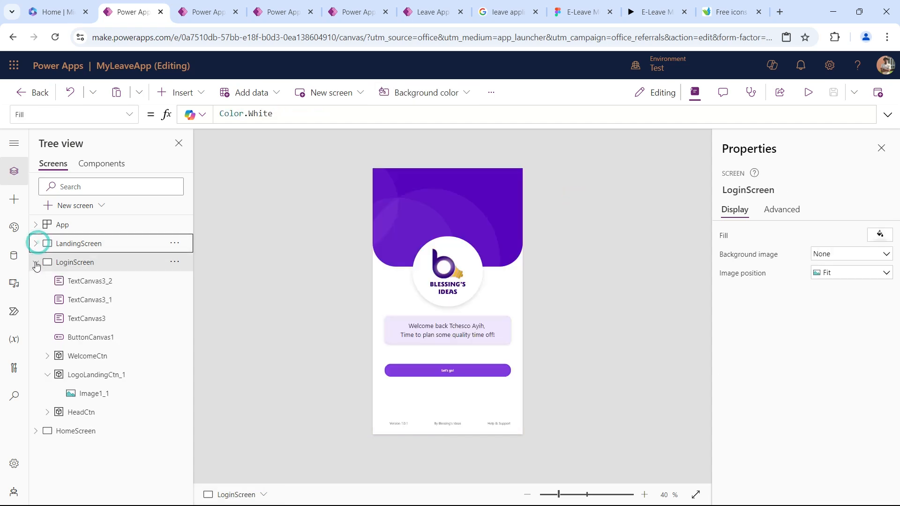
click(97, 280)
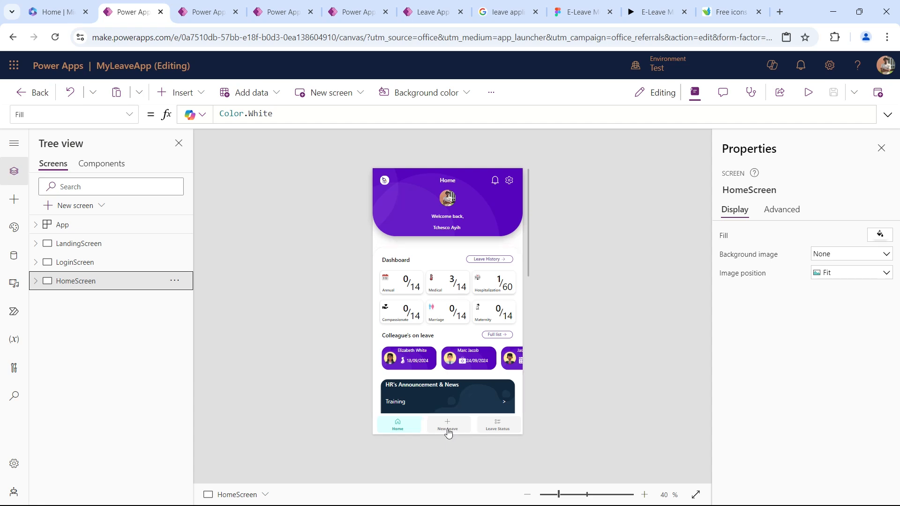
click(513, 432)
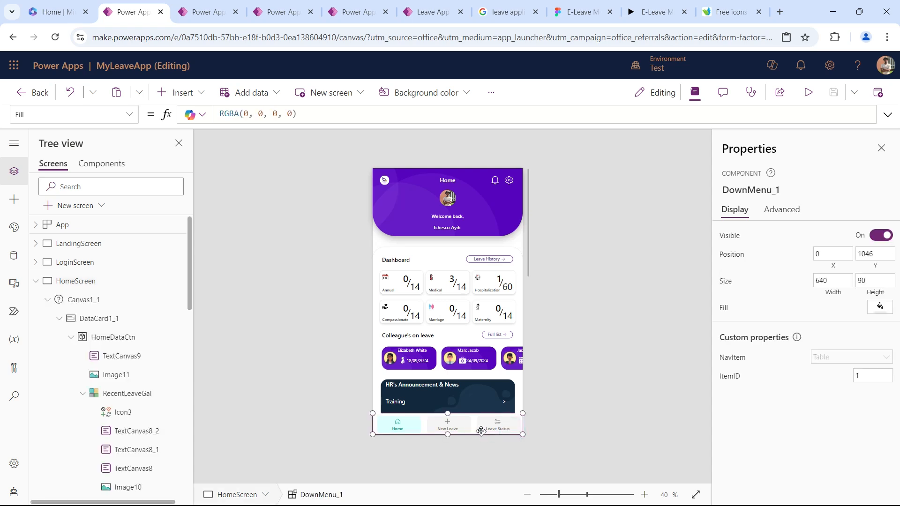
click(36, 281)
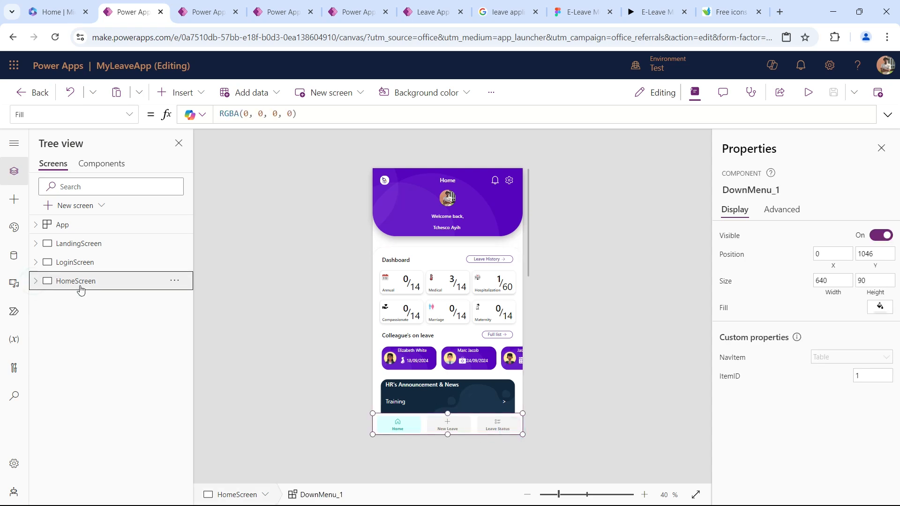